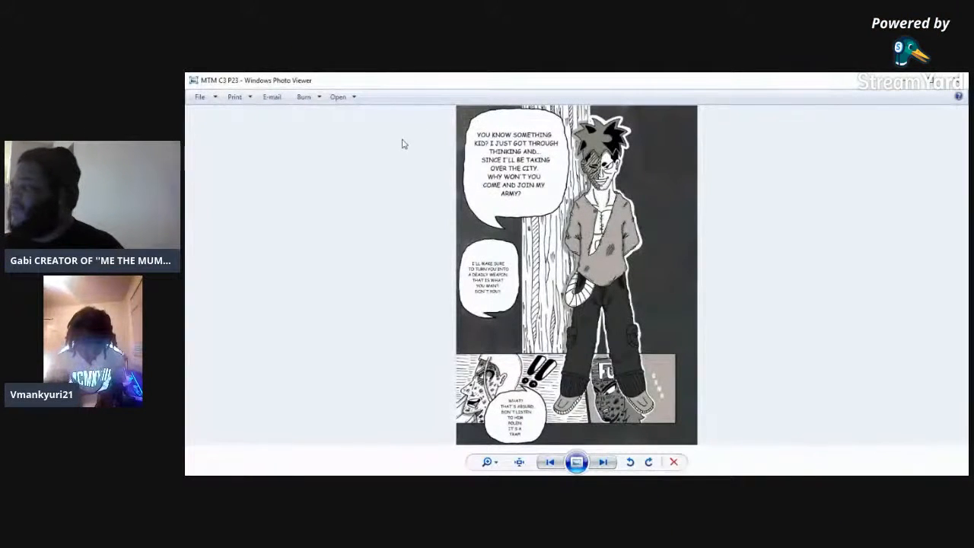
Step: Switch from the reference page to Krita and add a new layer above the line art with the Multiply blending mode
click(934, 80)
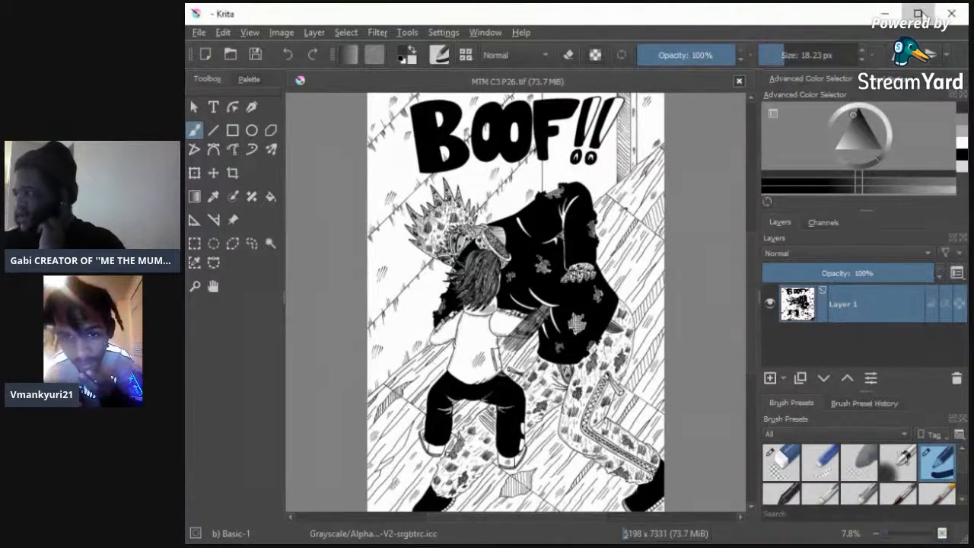
click(919, 15)
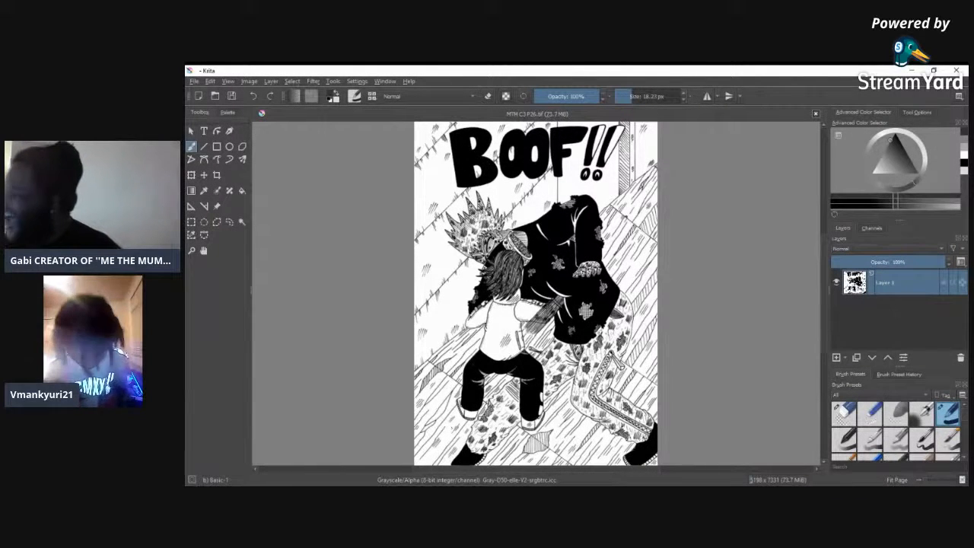
click(837, 358)
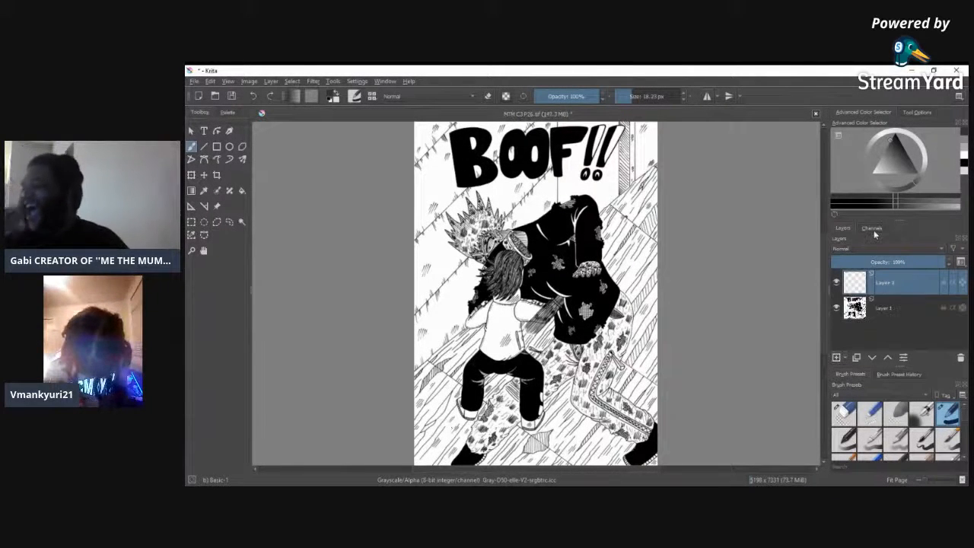
click(856, 249)
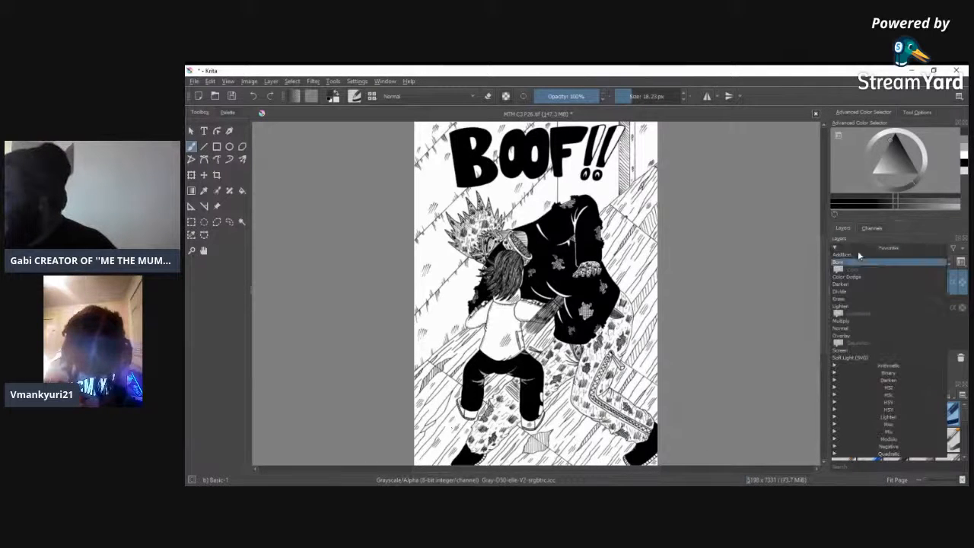
click(842, 321)
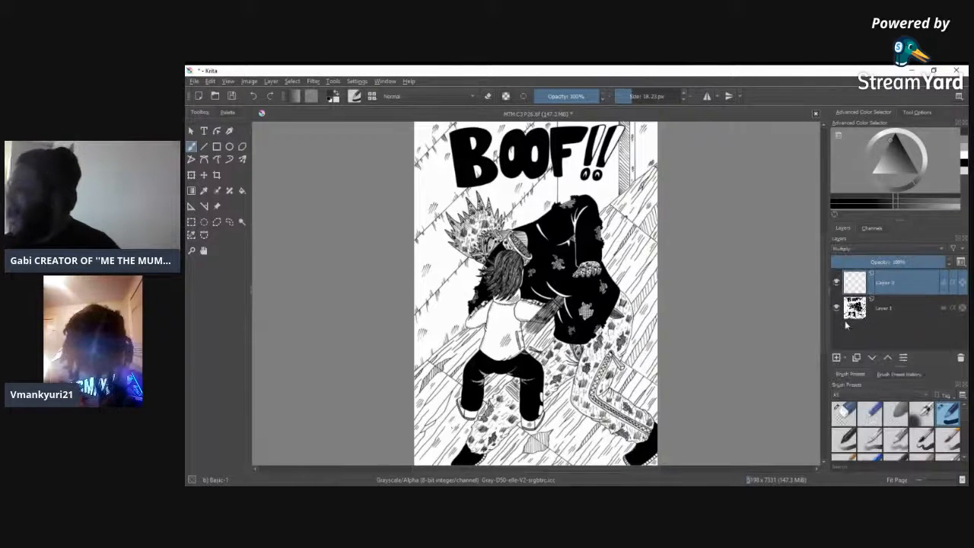
mouse_move(871, 281)
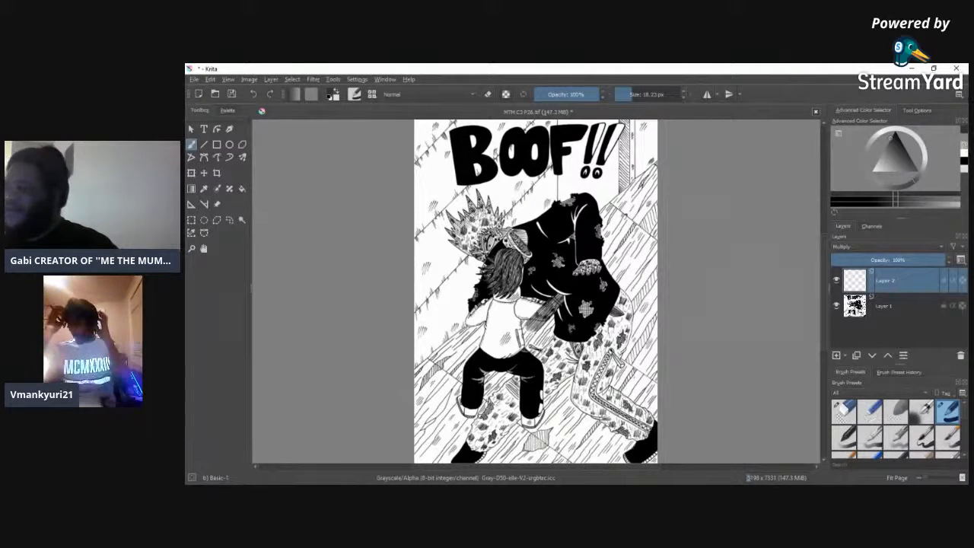
Step: Pick a mid grey and shade the upper end of the hatched band beside the child's shoulder
click(966, 139)
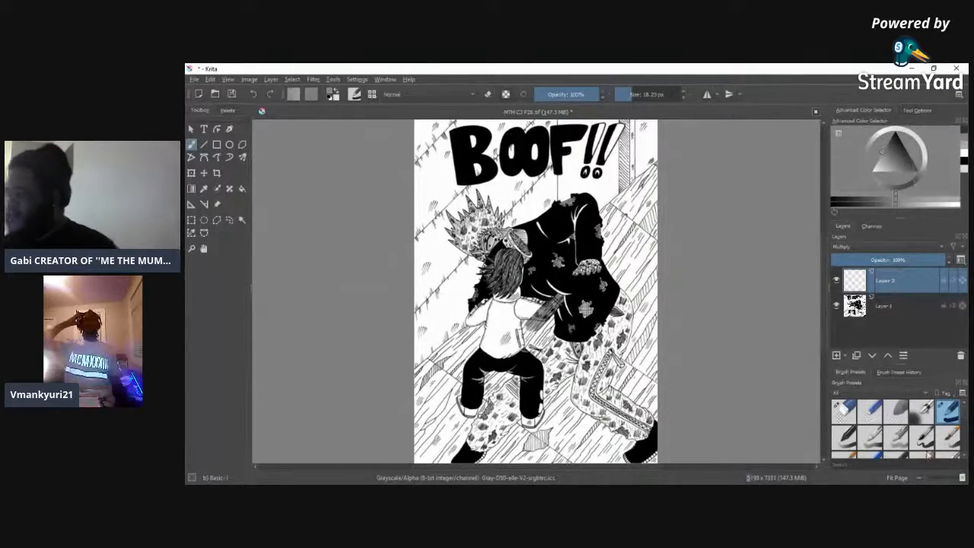
drag(927, 479, 936, 478)
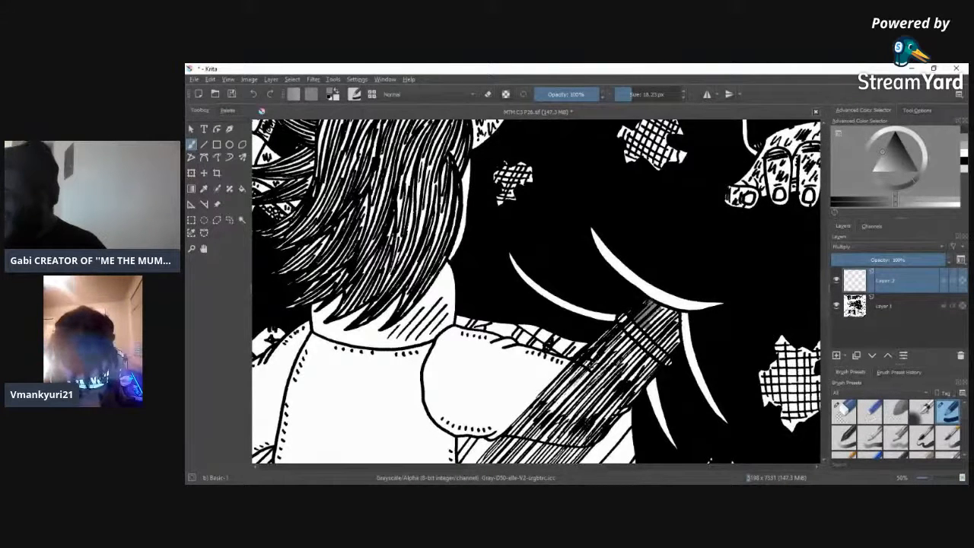
mouse_move(659, 310)
mouse_down()
mouse_move(650, 326)
mouse_move(664, 315)
mouse_move(671, 350)
mouse_move(667, 336)
mouse_up()
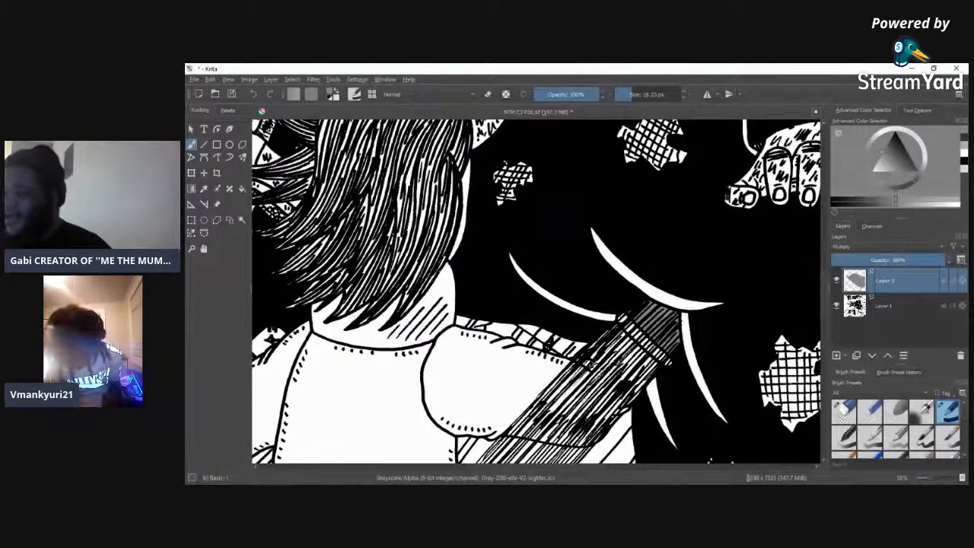
Step: Shade the main mass of the child's hair in grey, enlarging the brush to about 50 px
drag(546, 468, 502, 469)
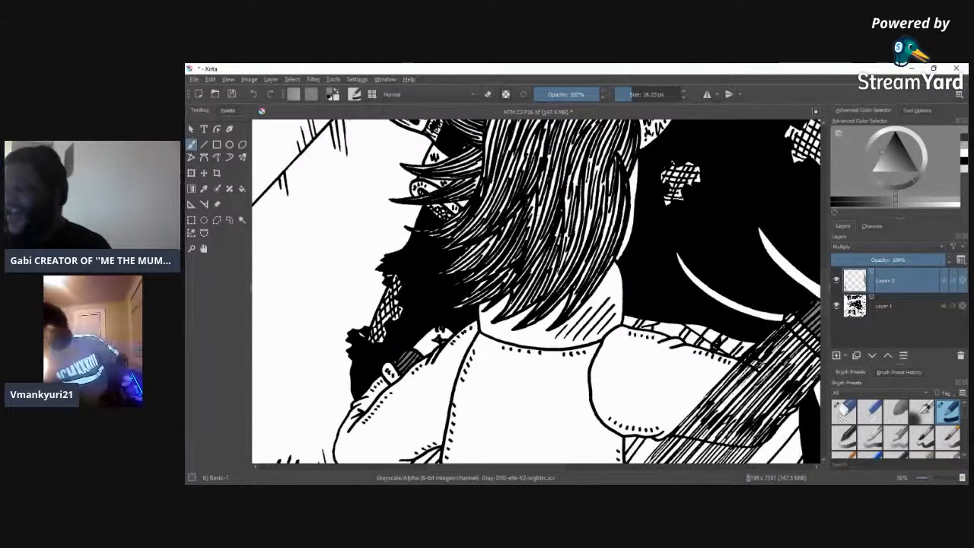
mouse_move(455, 239)
mouse_down()
mouse_move(477, 233)
mouse_move(456, 245)
mouse_move(478, 216)
mouse_move(489, 230)
mouse_move(437, 274)
mouse_move(475, 255)
mouse_up()
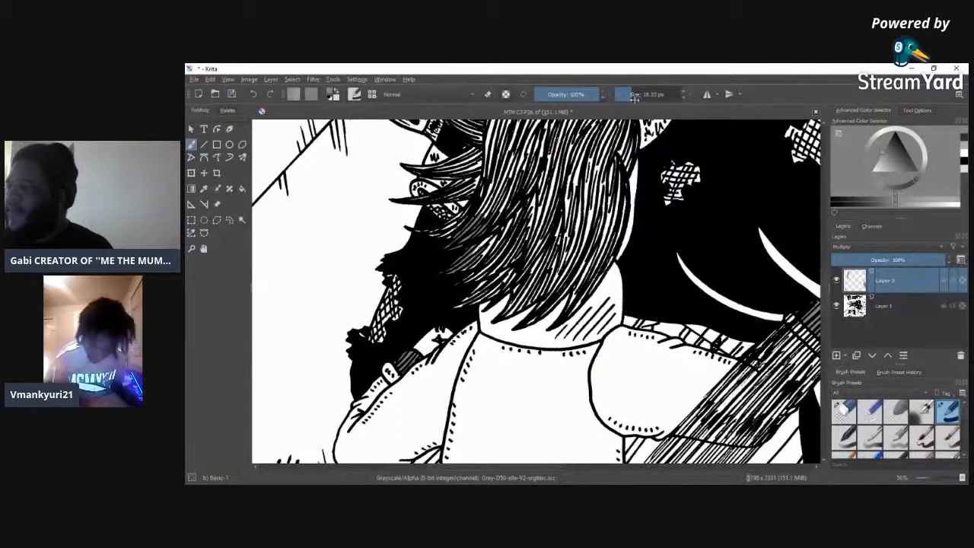
drag(633, 95, 643, 95)
mouse_move(536, 195)
mouse_down()
mouse_move(495, 224)
mouse_move(471, 280)
mouse_move(527, 217)
mouse_move(488, 244)
mouse_move(495, 249)
mouse_move(528, 221)
mouse_move(493, 228)
mouse_move(447, 274)
mouse_move(459, 286)
mouse_move(520, 202)
mouse_move(488, 253)
mouse_move(503, 268)
mouse_move(456, 305)
mouse_move(520, 275)
mouse_move(550, 228)
mouse_move(538, 253)
mouse_move(557, 251)
mouse_move(516, 292)
mouse_move(534, 289)
mouse_move(561, 270)
mouse_move(554, 274)
mouse_move(541, 236)
mouse_move(586, 228)
mouse_move(595, 172)
mouse_move(596, 191)
mouse_move(567, 202)
mouse_move(583, 135)
mouse_move(571, 194)
mouse_move(572, 149)
mouse_move(552, 206)
mouse_move(560, 143)
mouse_move(507, 213)
mouse_move(522, 179)
mouse_move(538, 204)
mouse_move(538, 128)
mouse_move(550, 134)
mouse_move(508, 196)
mouse_move(495, 179)
mouse_move(487, 205)
mouse_move(466, 221)
mouse_move(498, 149)
mouse_move(496, 158)
mouse_move(520, 135)
mouse_up()
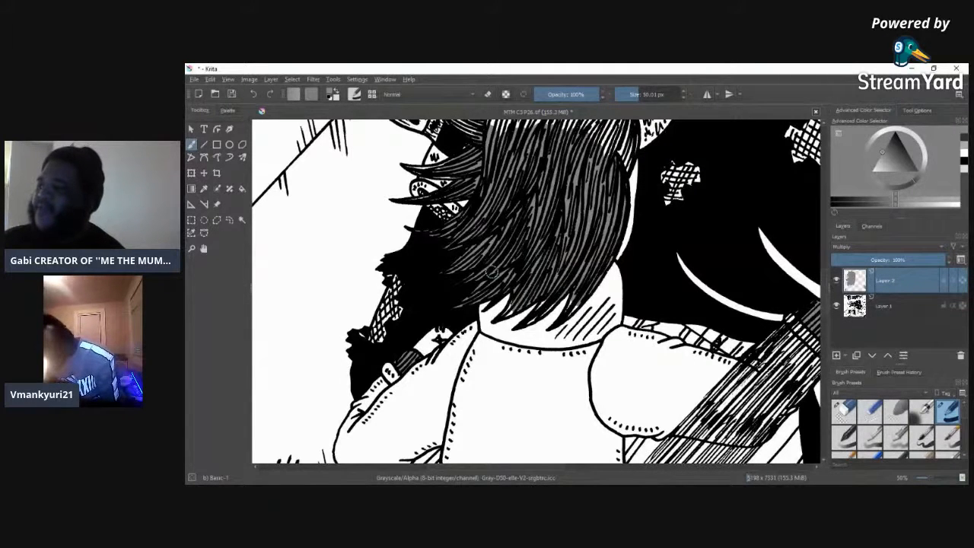
Step: Reduce the brush to about 20 px and shade the hair strands along the upper outer edge of the child's head
drag(648, 95, 632, 95)
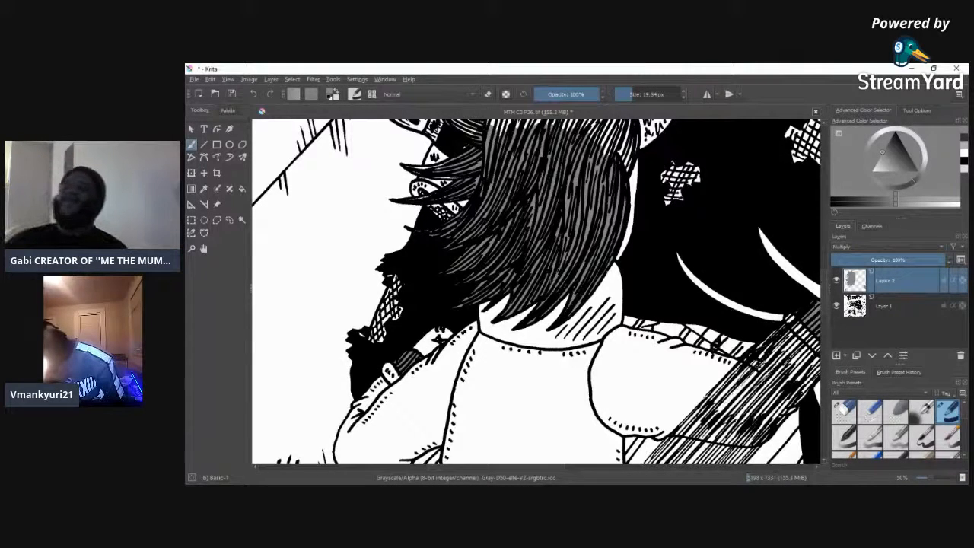
scroll(824, 267, up, 3)
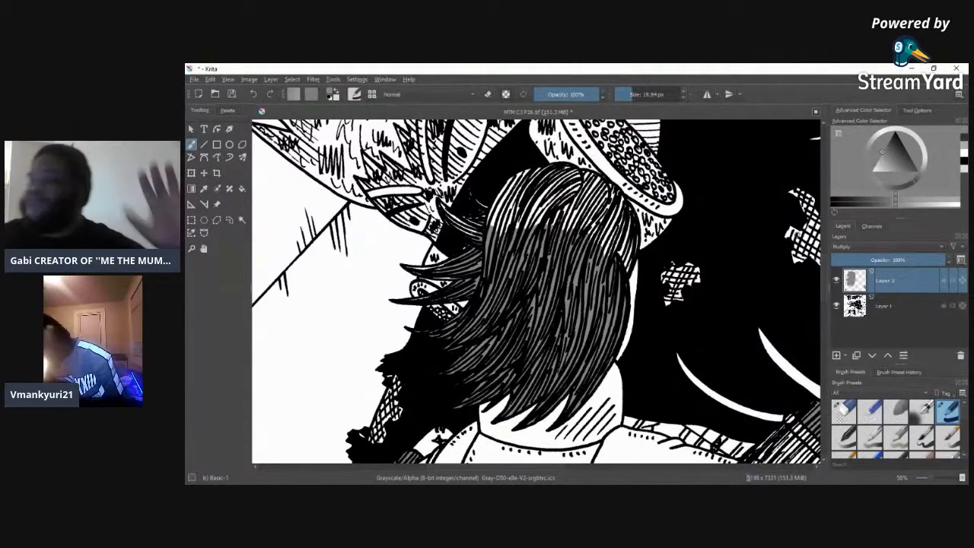
mouse_move(492, 223)
mouse_down()
mouse_move(497, 197)
mouse_move(536, 174)
mouse_move(549, 204)
mouse_move(531, 177)
mouse_move(471, 198)
mouse_move(486, 204)
mouse_move(471, 231)
mouse_move(448, 212)
mouse_up()
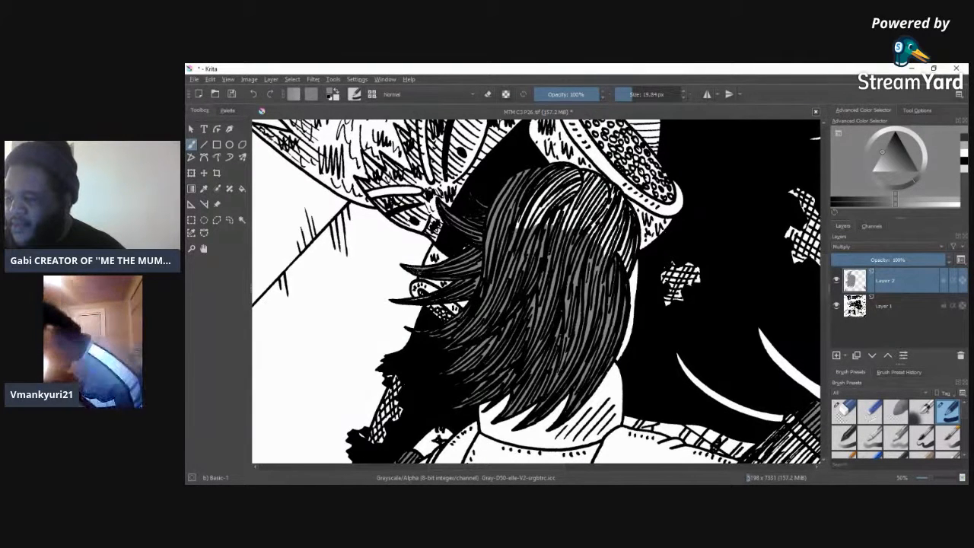
Step: Resize the brush and fill the remaining white strands across the crown of the child's hair with grey
click(619, 94)
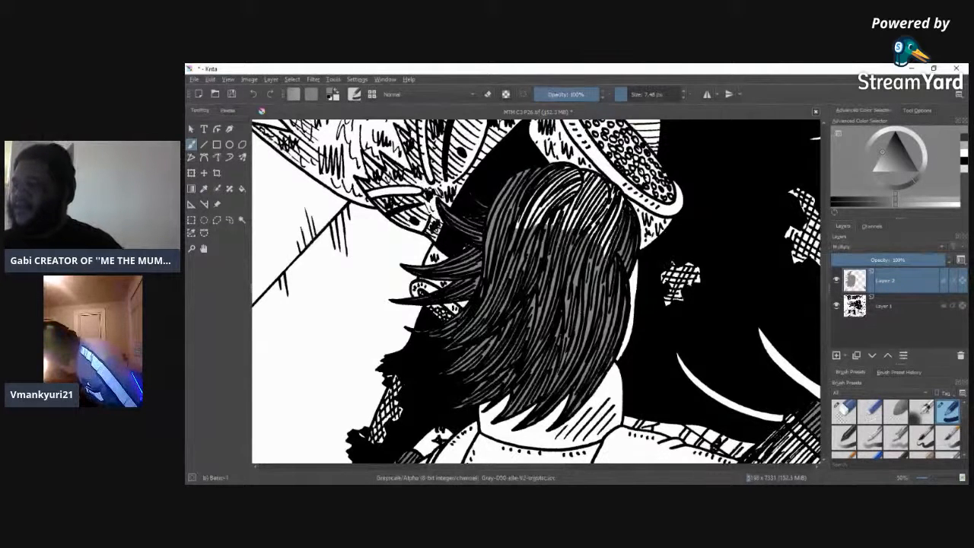
click(633, 95)
drag(613, 225, 608, 255)
mouse_move(612, 208)
mouse_down()
mouse_move(603, 239)
mouse_move(587, 242)
mouse_up()
mouse_move(602, 190)
mouse_down()
mouse_move(578, 239)
mouse_move(564, 235)
mouse_move(575, 190)
mouse_move(554, 224)
mouse_up()
drag(578, 175, 525, 227)
mouse_move(548, 183)
mouse_down()
mouse_move(529, 221)
mouse_move(525, 205)
mouse_up()
drag(582, 171, 573, 178)
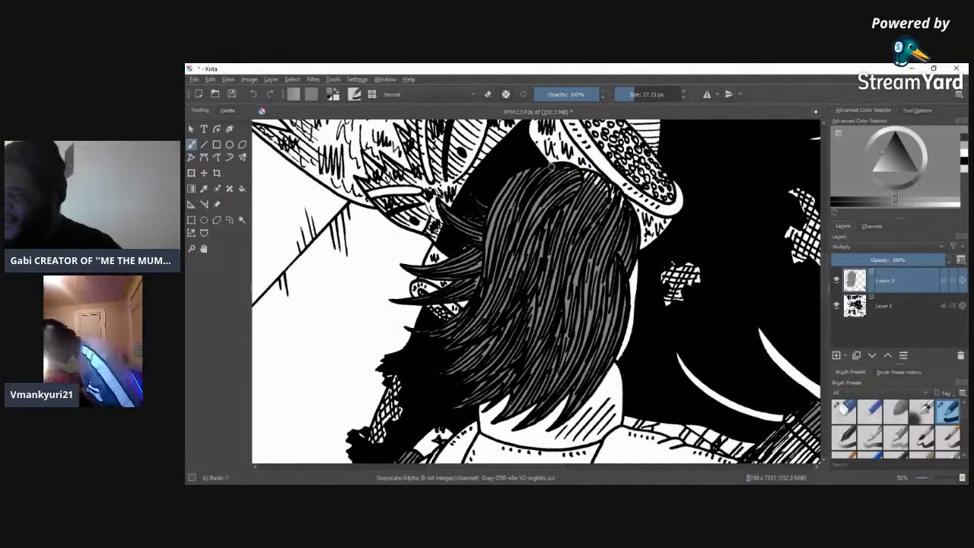
drag(576, 187, 601, 211)
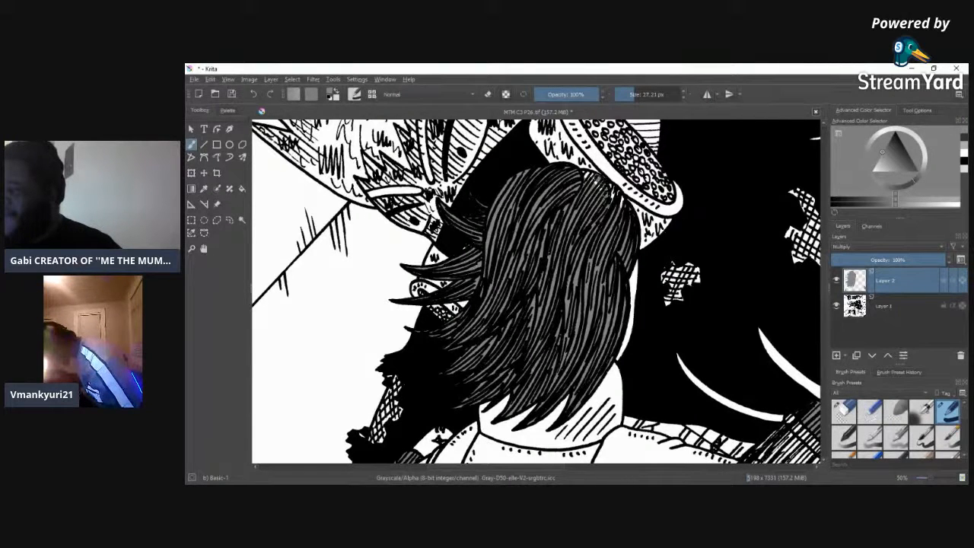
mouse_move(593, 175)
mouse_down()
mouse_move(584, 172)
mouse_move(621, 207)
mouse_up()
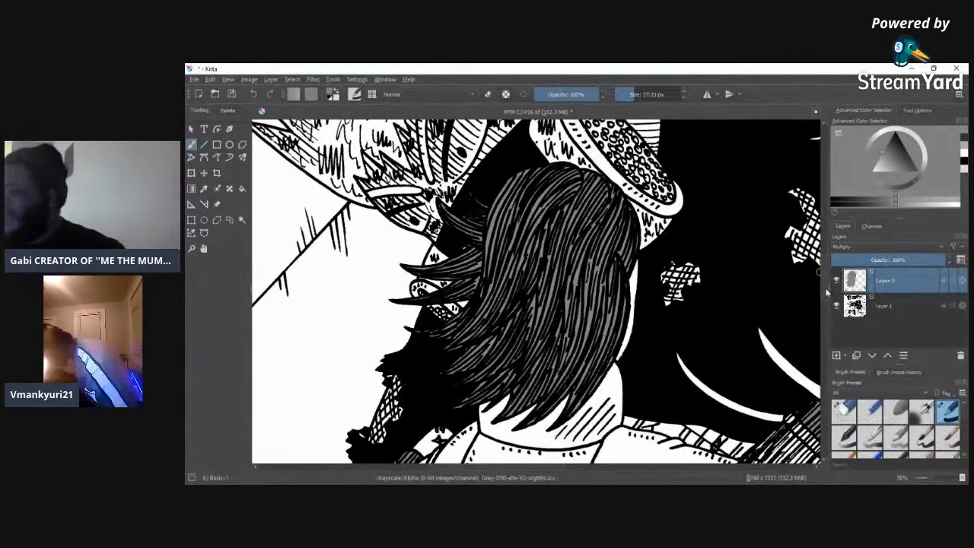
Step: Shade the two curved eyebrow bands on the spiky-haired man's face in grey
scroll(826, 260, up, 5)
scroll(827, 260, up, 1)
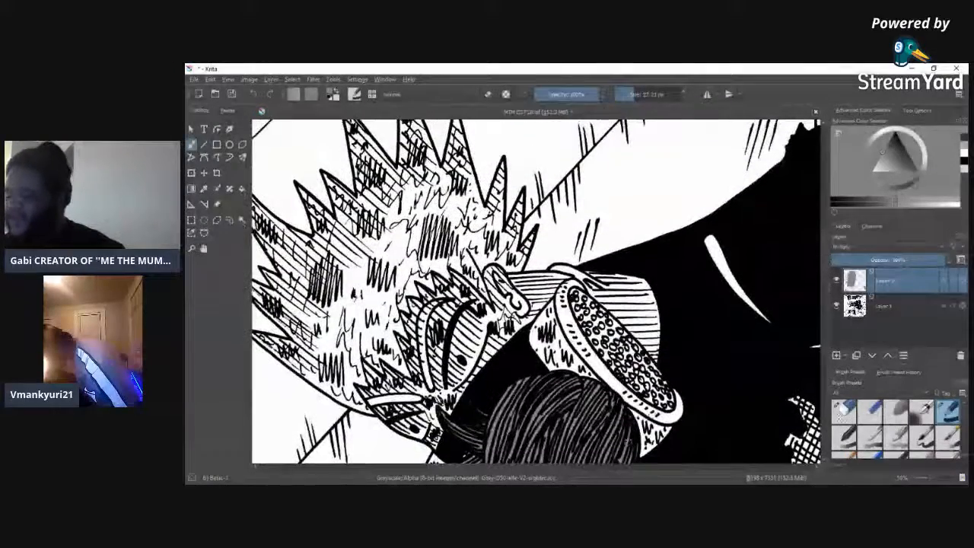
scroll(549, 466, up, 3)
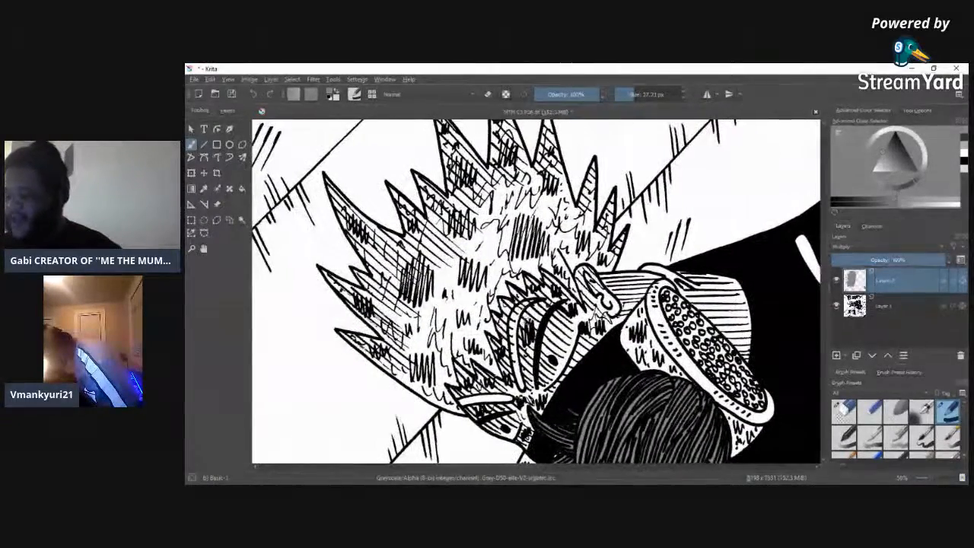
mouse_move(515, 350)
mouse_down()
mouse_move(523, 387)
mouse_move(506, 323)
mouse_move(521, 305)
mouse_up()
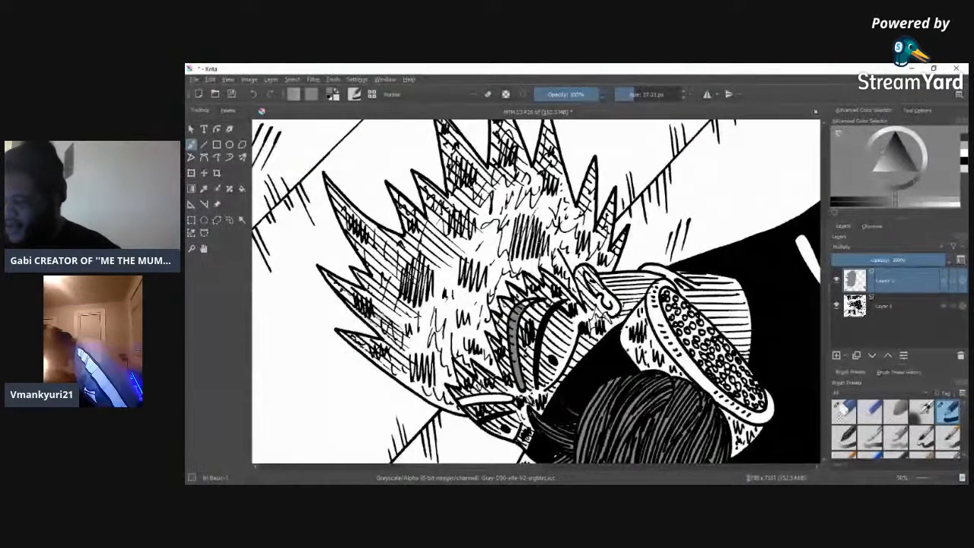
drag(507, 400, 482, 397)
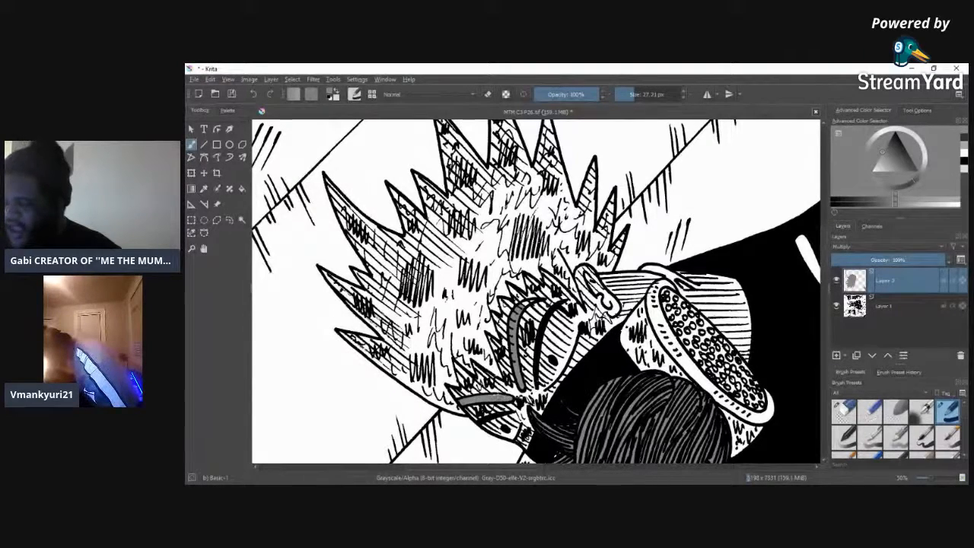
Step: Use a much smaller brush to fill the narrow tip of the man's longer eyebrow with grey
click(930, 478)
click(932, 481)
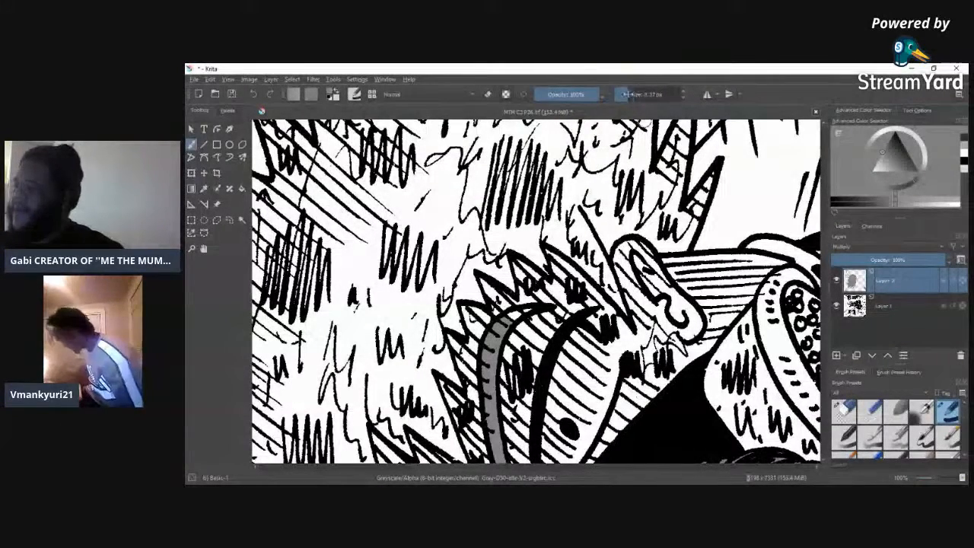
click(627, 94)
drag(510, 321, 521, 313)
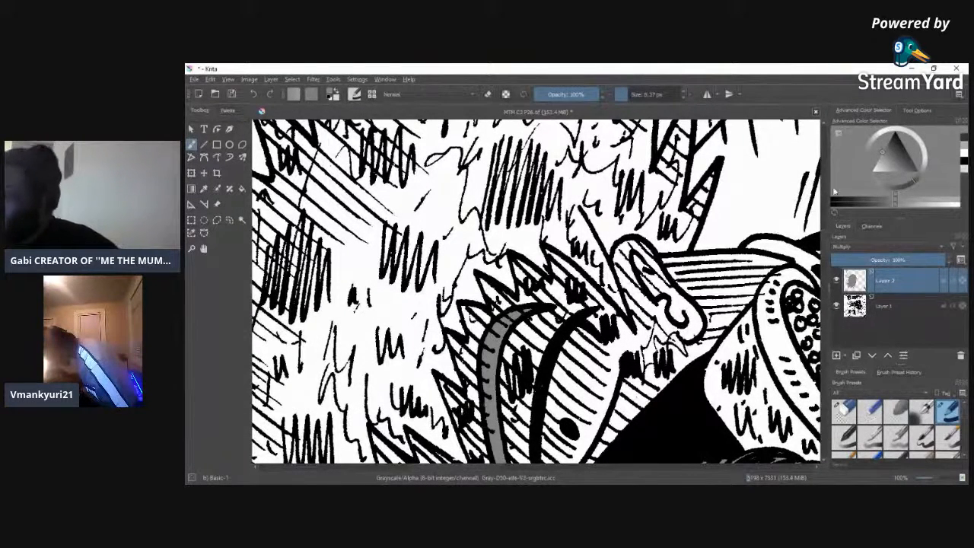
Step: Shade the wedge between the jagged spikes above the man's eyebrows in grey, following the spike outlines
scroll(825, 259, down, 5)
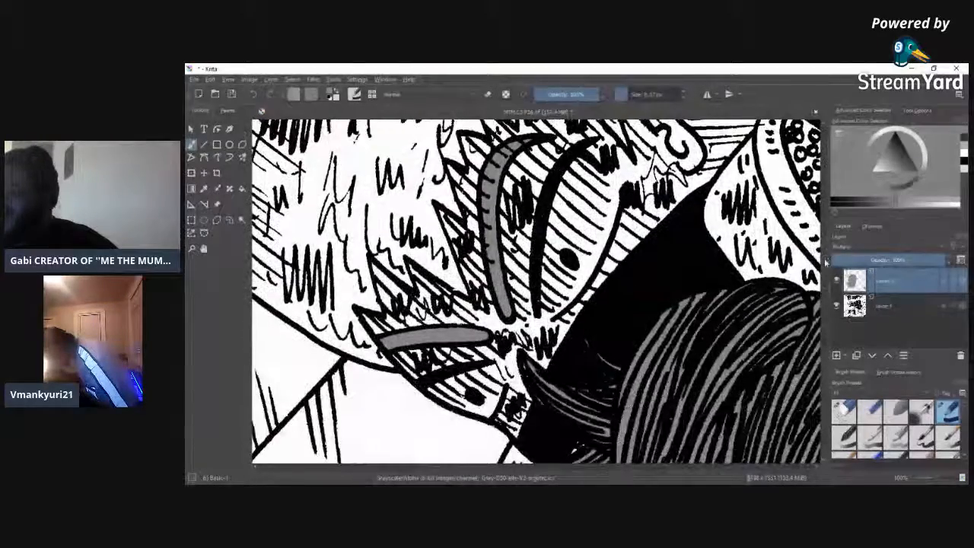
scroll(825, 260, up, 2)
scroll(825, 260, up, 2)
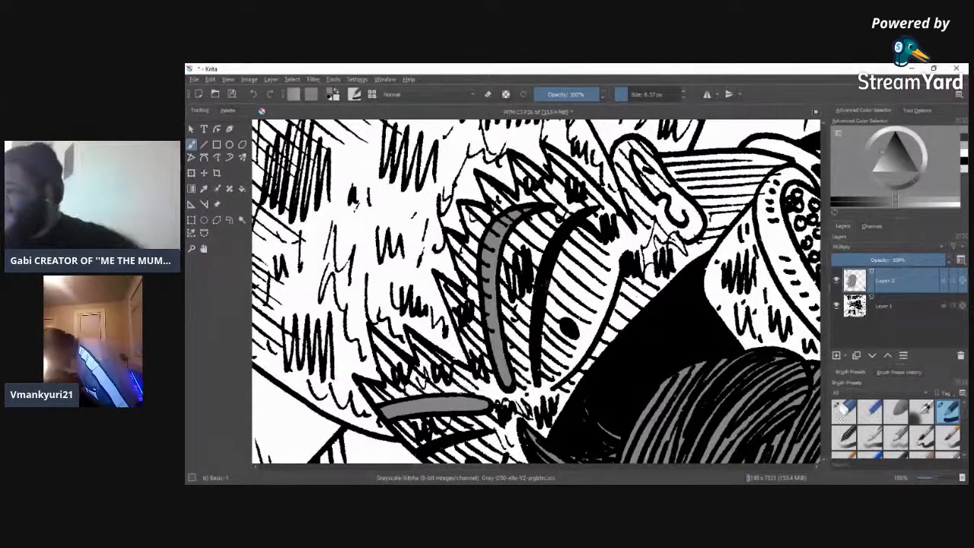
mouse_move(429, 268)
mouse_down()
mouse_move(445, 326)
mouse_move(436, 319)
mouse_up()
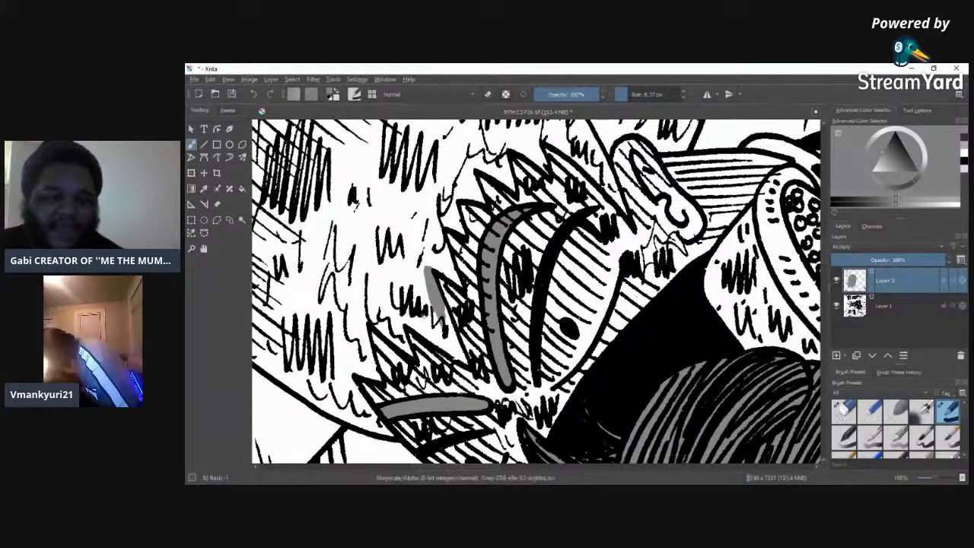
mouse_move(441, 307)
mouse_down()
mouse_move(466, 363)
mouse_move(456, 358)
mouse_up()
drag(402, 318, 449, 351)
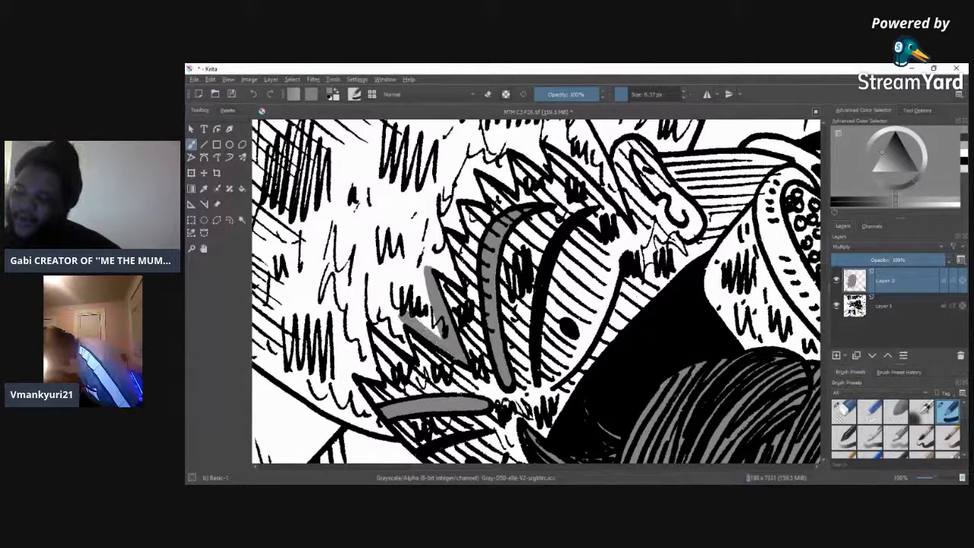
drag(416, 317, 443, 338)
mouse_move(399, 300)
mouse_down()
mouse_move(437, 329)
mouse_move(400, 315)
mouse_move(404, 323)
mouse_move(417, 271)
mouse_move(405, 294)
mouse_up()
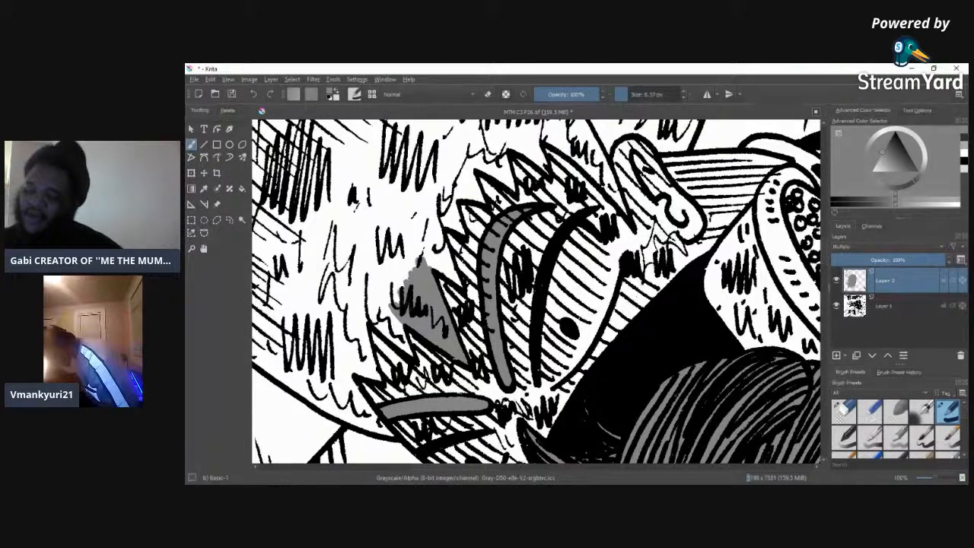
Step: Extend the grey hair shading along the jagged hairline above the man's eyebrows, thickening the band outside the spikes
mouse_move(428, 260)
mouse_down()
mouse_move(437, 268)
mouse_move(422, 254)
mouse_move(462, 285)
mouse_move(435, 213)
mouse_move(449, 267)
mouse_up()
drag(439, 220, 417, 266)
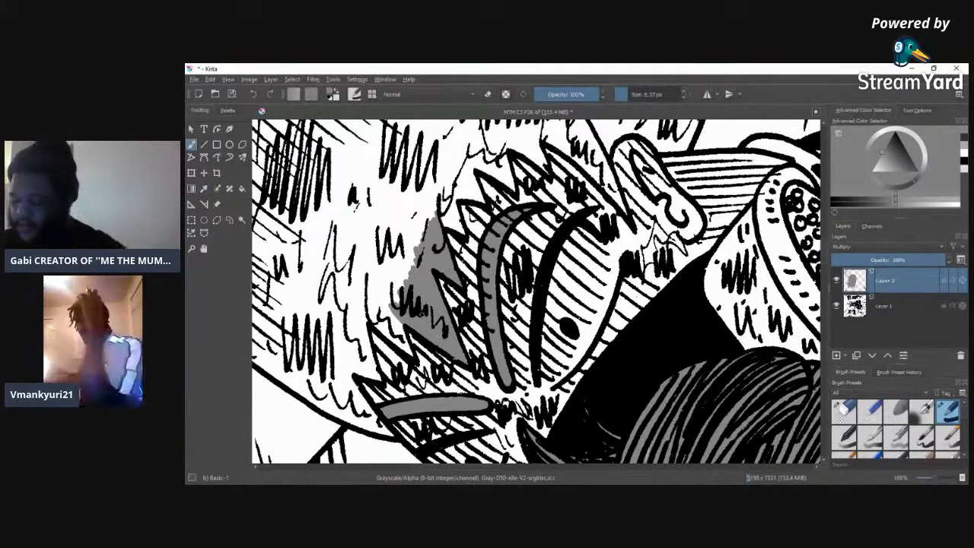
mouse_move(396, 332)
mouse_down()
mouse_move(374, 311)
mouse_move(390, 338)
mouse_move(397, 319)
mouse_move(403, 338)
mouse_up()
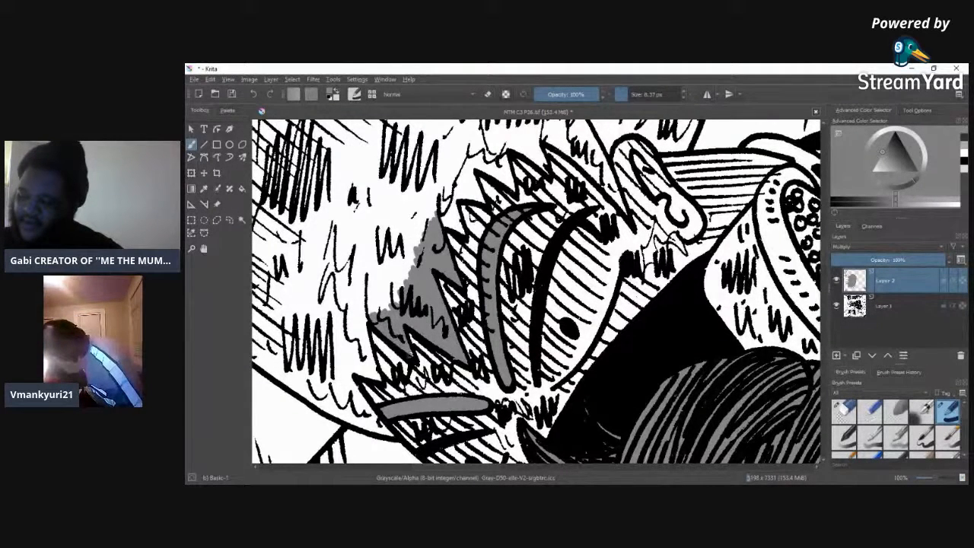
drag(393, 305, 414, 263)
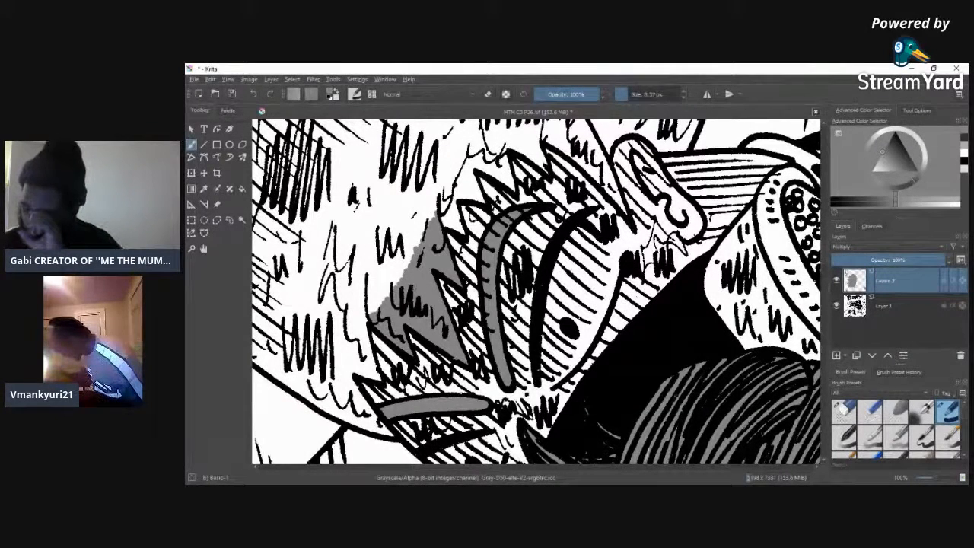
mouse_move(366, 312)
mouse_down()
mouse_move(378, 379)
mouse_move(361, 335)
mouse_move(370, 373)
mouse_up()
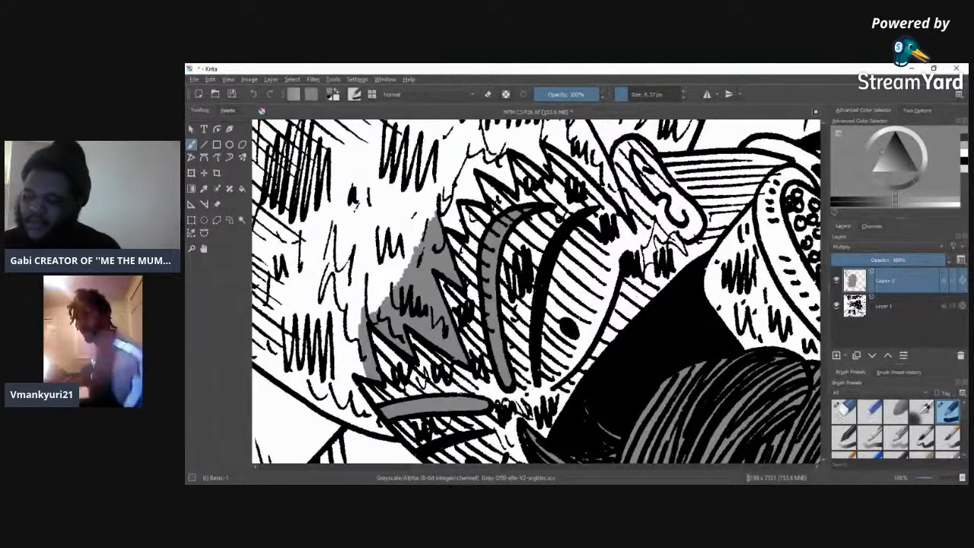
drag(367, 318, 388, 291)
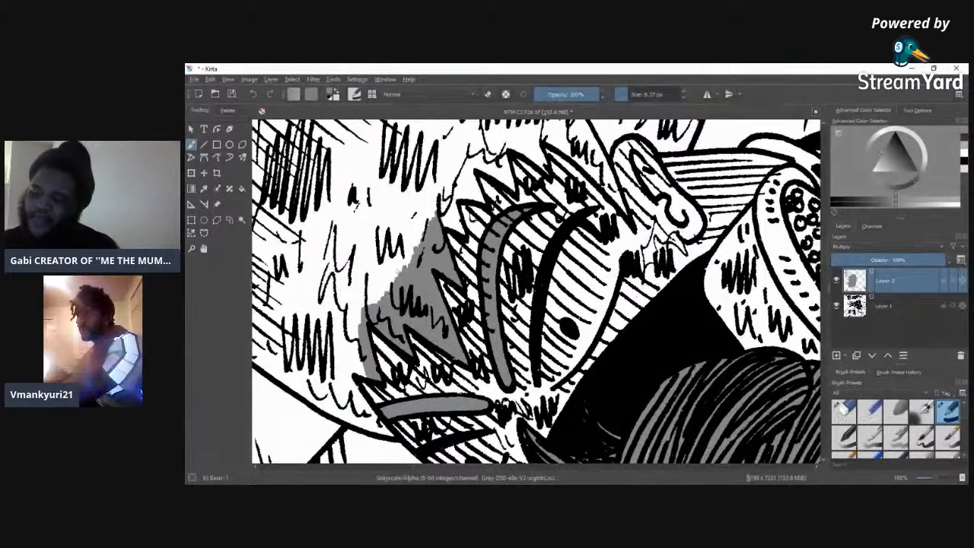
mouse_move(363, 375)
mouse_down()
mouse_move(344, 351)
mouse_move(356, 361)
mouse_move(364, 304)
mouse_up()
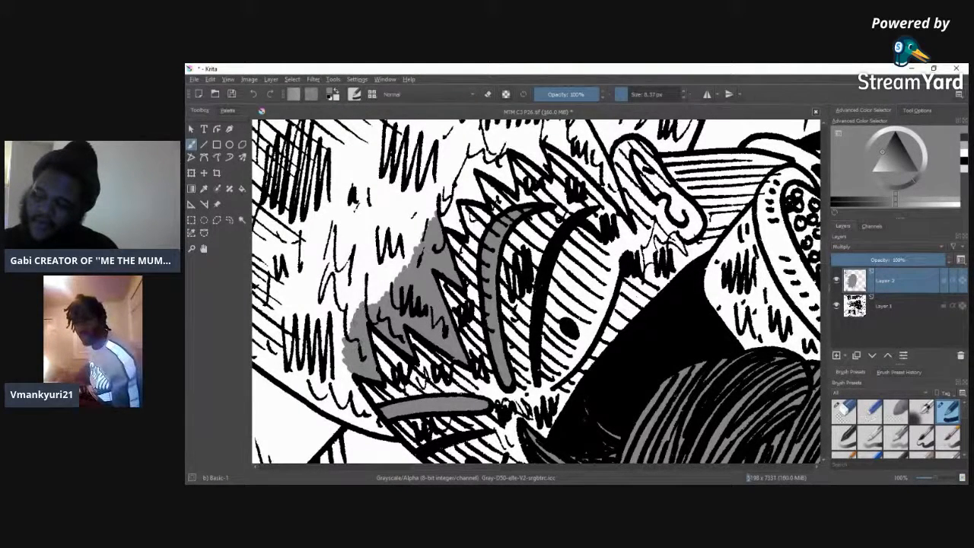
Step: Shade the hair beside the shorter eyebrow in grey down to the curved outline of the man's head
mouse_move(344, 366)
mouse_down()
mouse_move(359, 407)
mouse_move(339, 381)
mouse_move(351, 411)
mouse_move(332, 379)
mouse_up()
mouse_move(332, 379)
mouse_down()
mouse_move(356, 418)
mouse_move(335, 395)
mouse_move(329, 415)
mouse_move(322, 399)
mouse_move(324, 411)
mouse_move(327, 395)
mouse_move(363, 429)
mouse_move(383, 431)
mouse_up()
drag(362, 399, 378, 425)
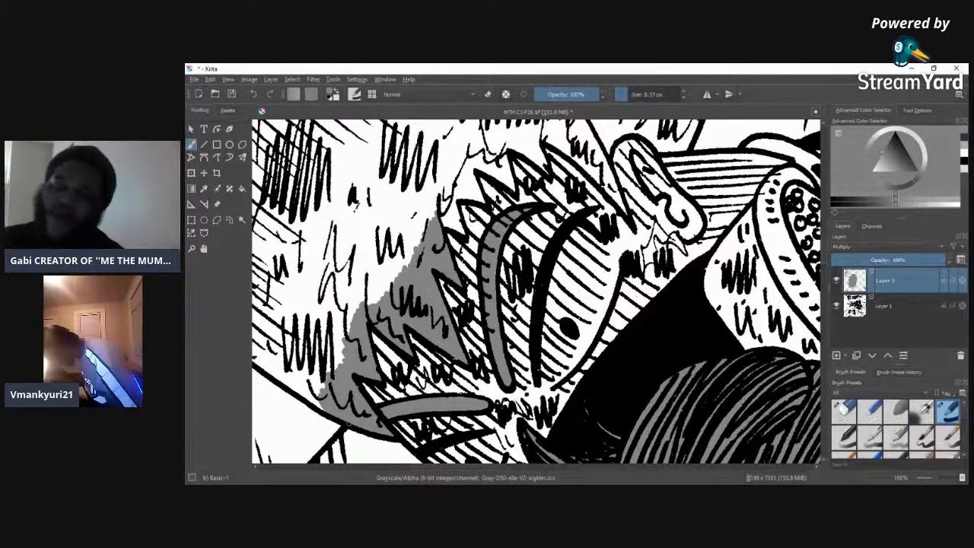
mouse_move(312, 392)
mouse_down()
mouse_move(301, 399)
mouse_move(323, 410)
mouse_move(312, 372)
mouse_move(282, 384)
mouse_up()
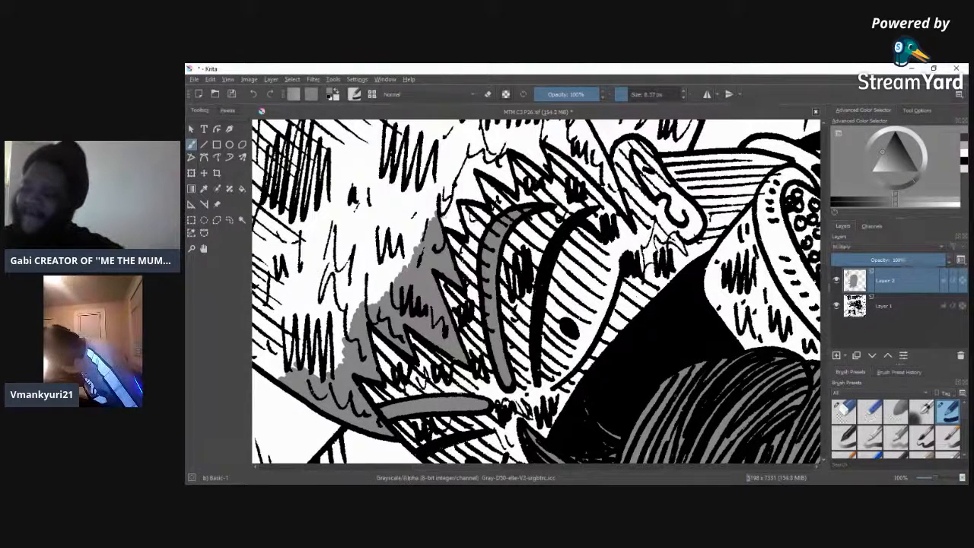
Step: Continue the grey hair band around the jagged spikes beyond the longer eyebrow's tip, toward the man's ear
mouse_move(455, 228)
mouse_down()
mouse_move(452, 190)
mouse_move(454, 214)
mouse_move(445, 190)
mouse_move(437, 218)
mouse_up()
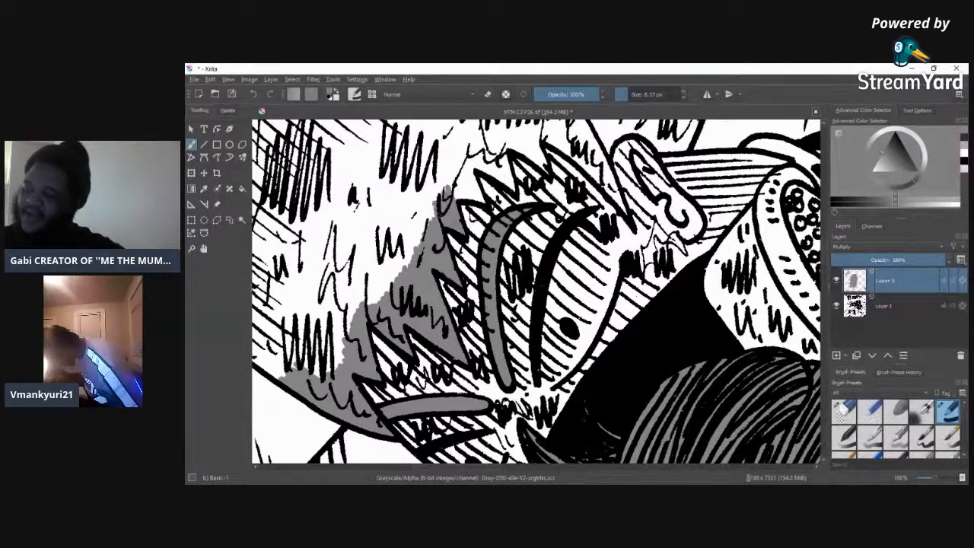
mouse_move(458, 187)
mouse_down()
mouse_move(457, 201)
mouse_move(469, 180)
mouse_move(474, 191)
mouse_move(463, 155)
mouse_move(423, 241)
mouse_move(418, 226)
mouse_up()
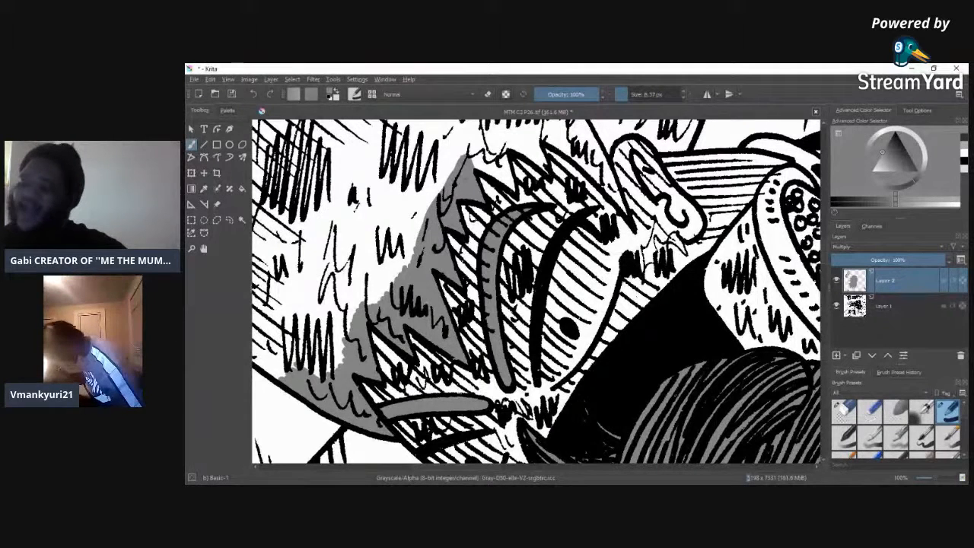
drag(472, 157, 510, 186)
mouse_move(496, 147)
mouse_down()
mouse_move(512, 190)
mouse_move(503, 139)
mouse_move(482, 163)
mouse_move(466, 152)
mouse_move(448, 188)
mouse_up()
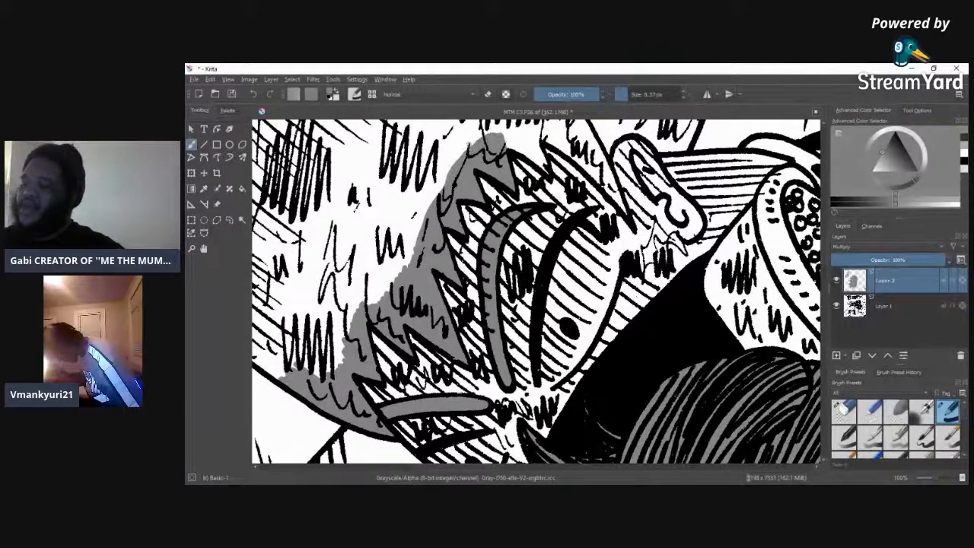
drag(471, 148, 460, 160)
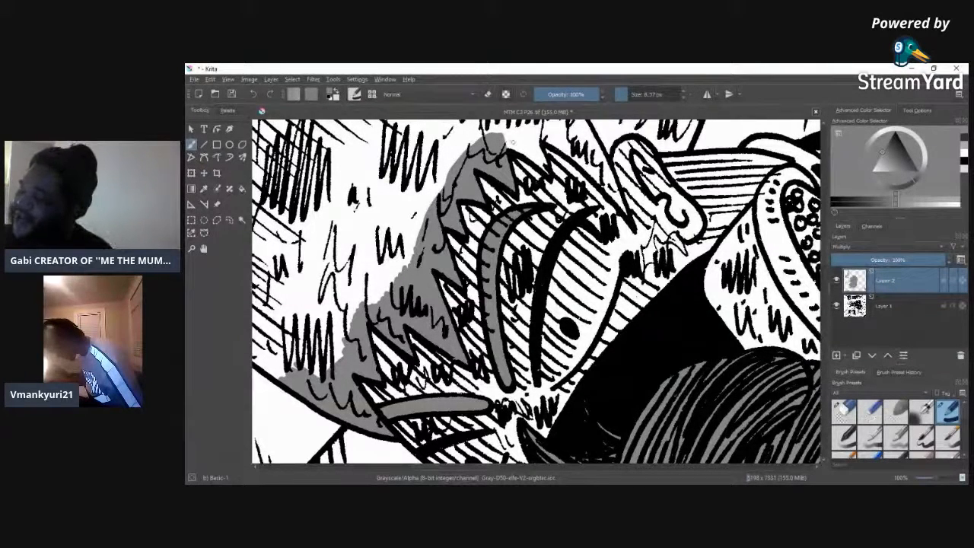
mouse_move(509, 144)
mouse_down()
mouse_move(502, 133)
mouse_move(544, 174)
mouse_move(542, 131)
mouse_up()
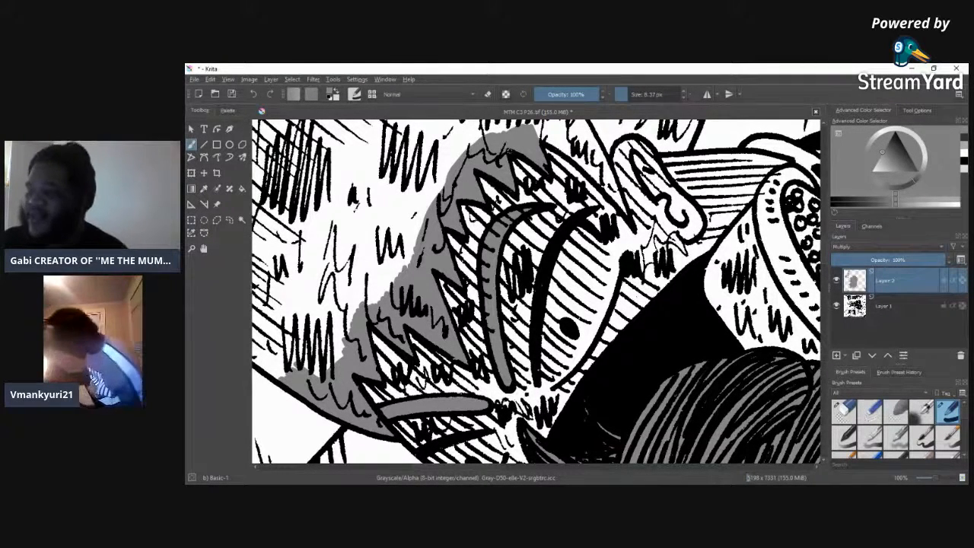
Step: Shade the hair in front of and above the man's ear in grey, reaching the base of the smallest outer spike
drag(490, 466, 506, 466)
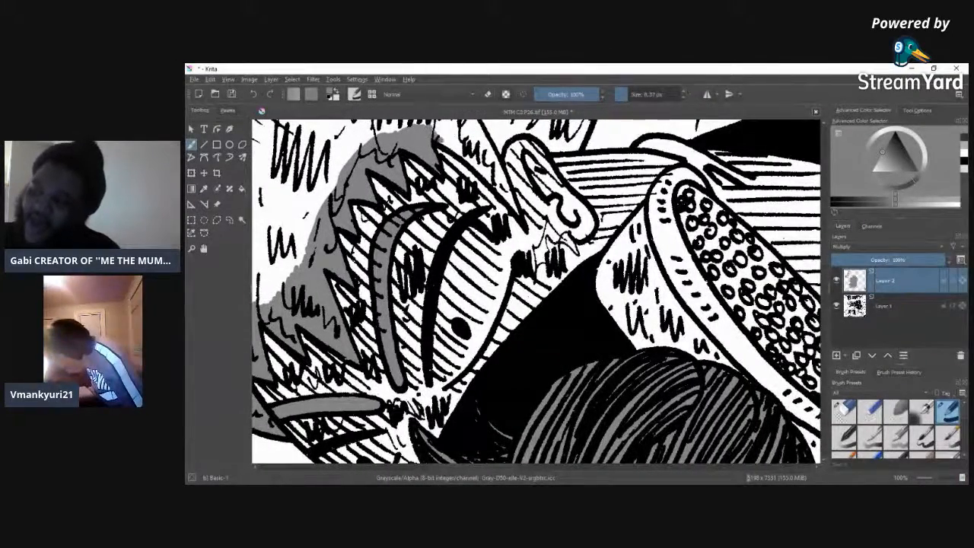
mouse_move(439, 125)
mouse_down()
mouse_move(464, 160)
mouse_move(459, 133)
mouse_move(516, 215)
mouse_move(494, 152)
mouse_move(485, 143)
mouse_move(479, 159)
mouse_move(473, 140)
mouse_move(473, 157)
mouse_move(472, 130)
mouse_up()
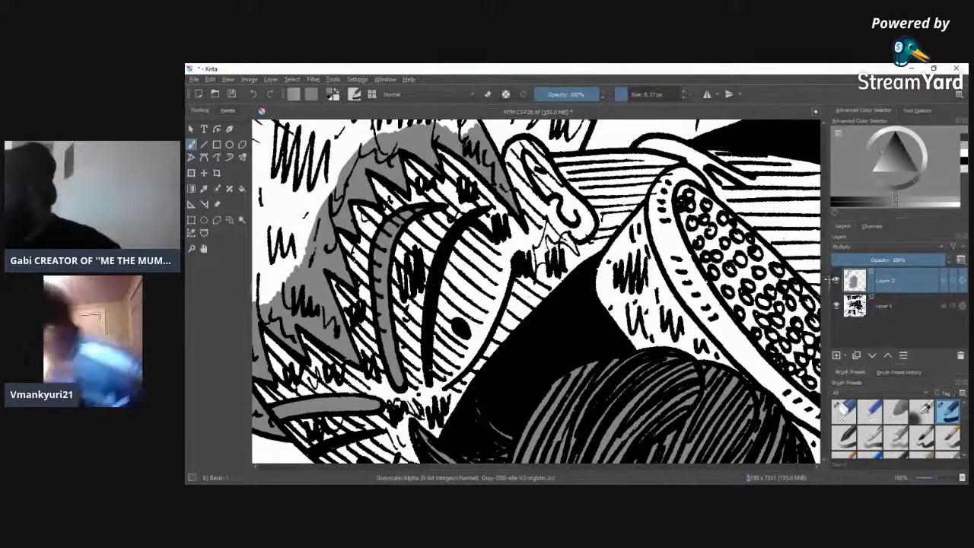
scroll(536, 290, up, 5)
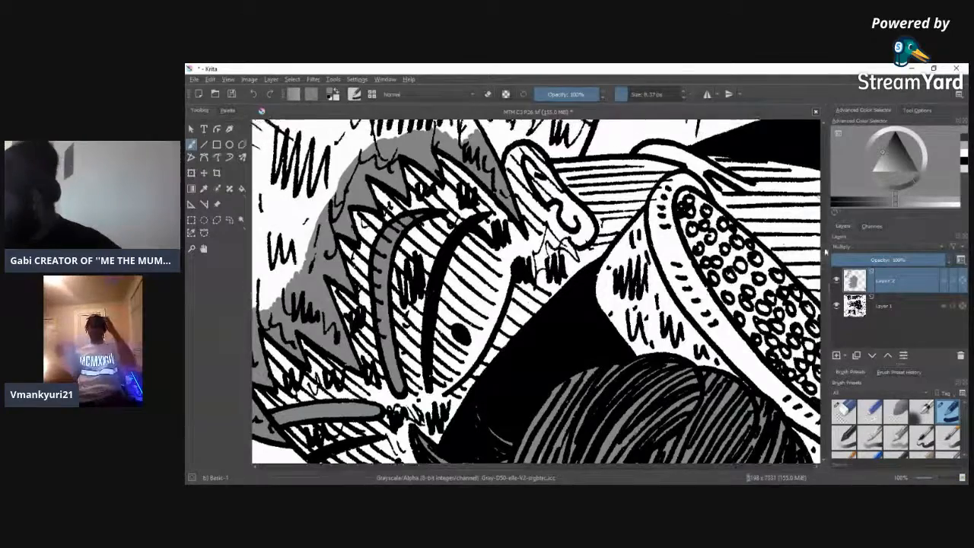
mouse_move(478, 287)
mouse_down()
mouse_move(471, 275)
mouse_move(446, 290)
mouse_up()
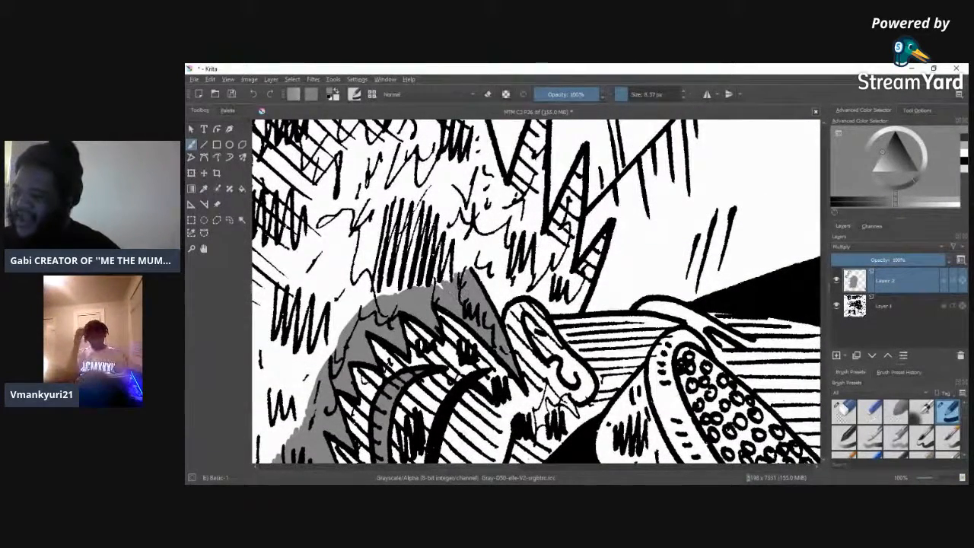
drag(450, 278, 485, 268)
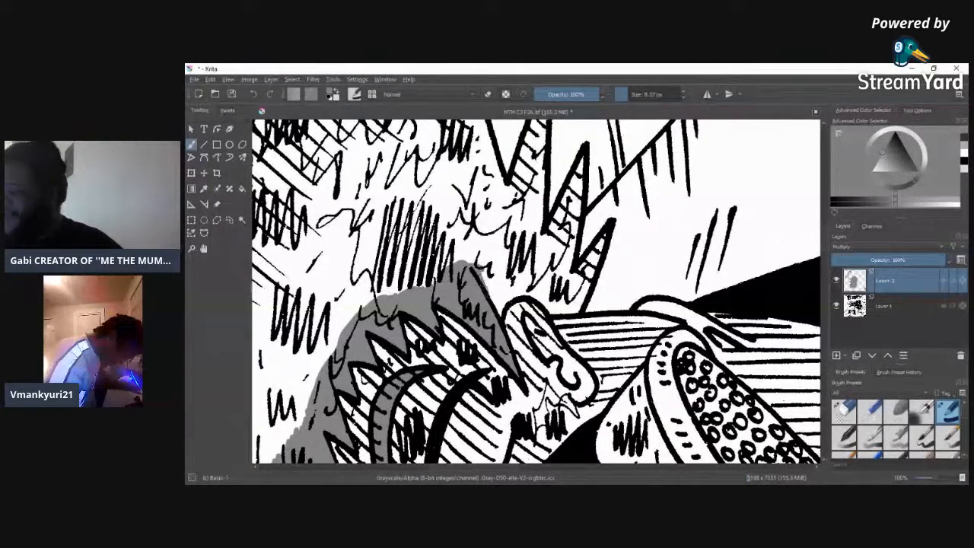
mouse_move(497, 316)
mouse_down()
mouse_move(493, 269)
mouse_move(501, 312)
mouse_move(505, 266)
mouse_move(512, 297)
mouse_move(517, 269)
mouse_move(527, 268)
mouse_move(532, 289)
mouse_move(478, 260)
mouse_move(496, 265)
mouse_up()
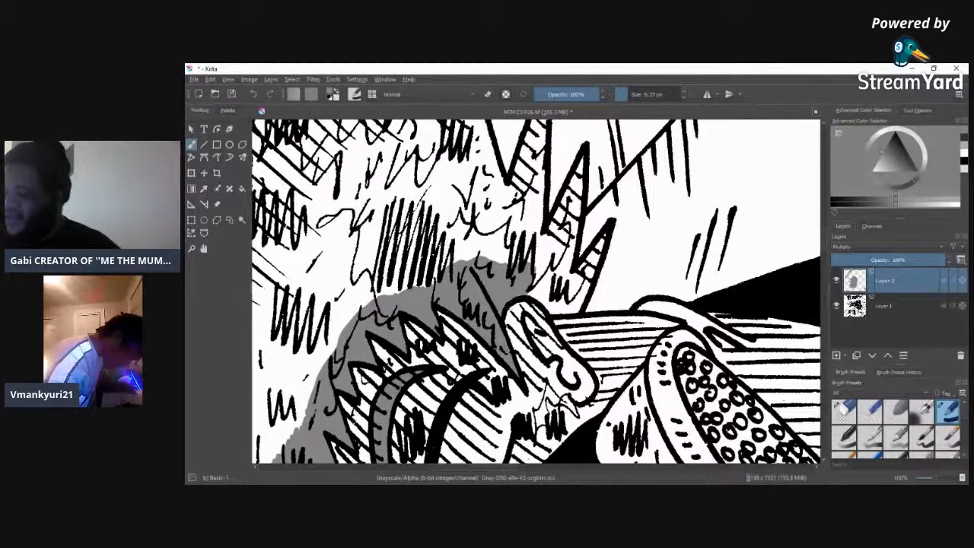
mouse_move(534, 270)
mouse_down()
mouse_move(542, 303)
mouse_move(550, 267)
mouse_move(552, 312)
mouse_move(556, 263)
mouse_move(564, 312)
mouse_move(585, 286)
mouse_move(580, 312)
mouse_move(586, 273)
mouse_move(590, 290)
mouse_up()
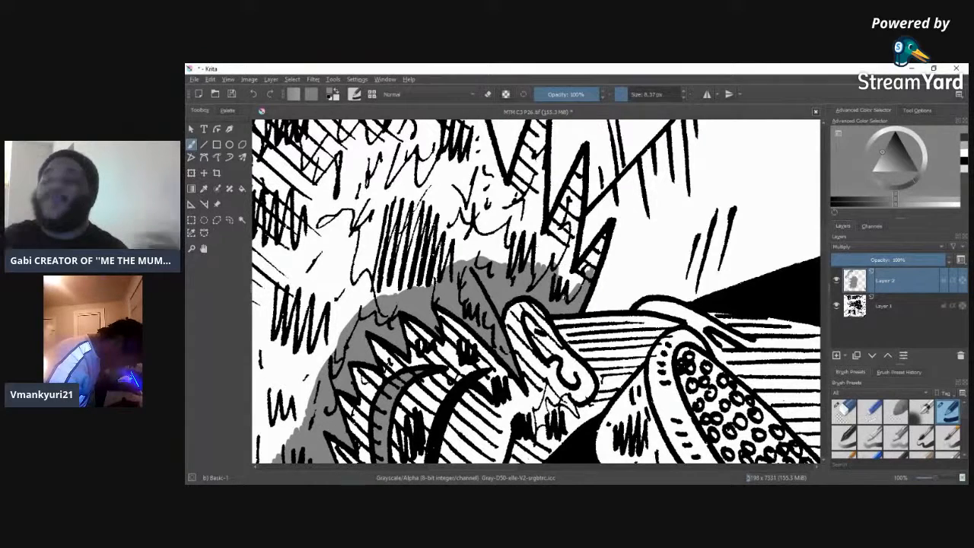
Step: Fill the three short outer hair spikes above the ear with grey, including their tips and shared base
mouse_move(571, 289)
mouse_down()
mouse_move(604, 237)
mouse_move(599, 252)
mouse_move(589, 232)
mouse_up()
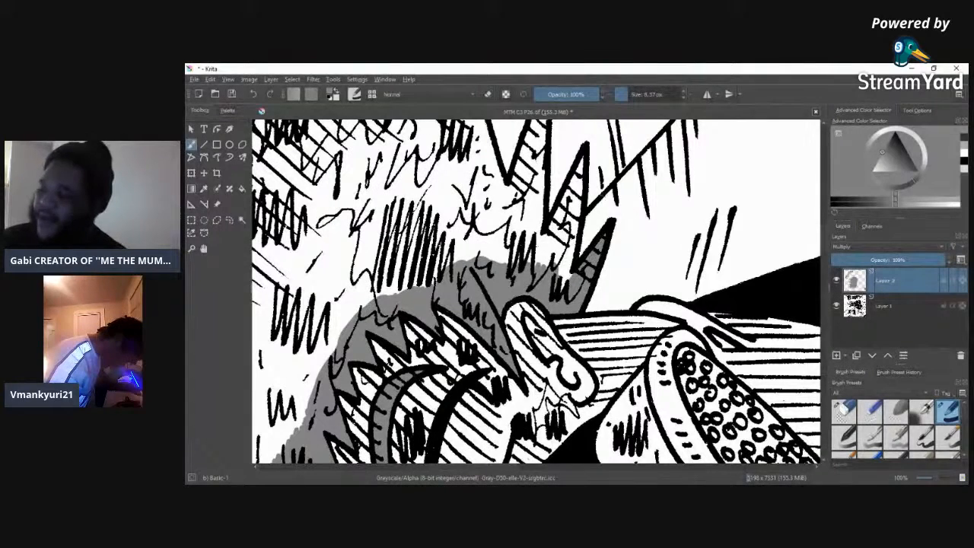
mouse_move(573, 272)
mouse_down()
mouse_move(565, 285)
mouse_move(573, 246)
mouse_move(564, 281)
mouse_move(563, 220)
mouse_move(545, 261)
mouse_move(574, 194)
mouse_move(574, 232)
mouse_move(584, 162)
mouse_move(563, 204)
mouse_up()
drag(580, 160, 583, 163)
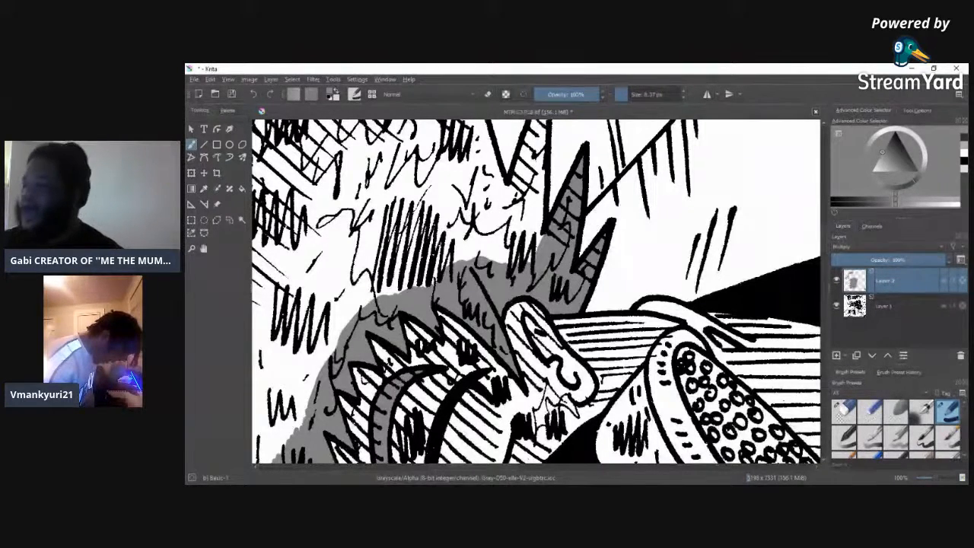
mouse_move(541, 247)
mouse_down()
mouse_move(533, 232)
mouse_move(527, 259)
mouse_move(544, 118)
mouse_move(541, 177)
mouse_move(540, 122)
mouse_move(533, 183)
mouse_move(530, 145)
mouse_move(510, 190)
mouse_move(529, 221)
mouse_move(520, 213)
mouse_move(516, 228)
mouse_move(509, 204)
mouse_move(503, 259)
mouse_move(510, 251)
mouse_move(516, 263)
mouse_move(514, 248)
mouse_up()
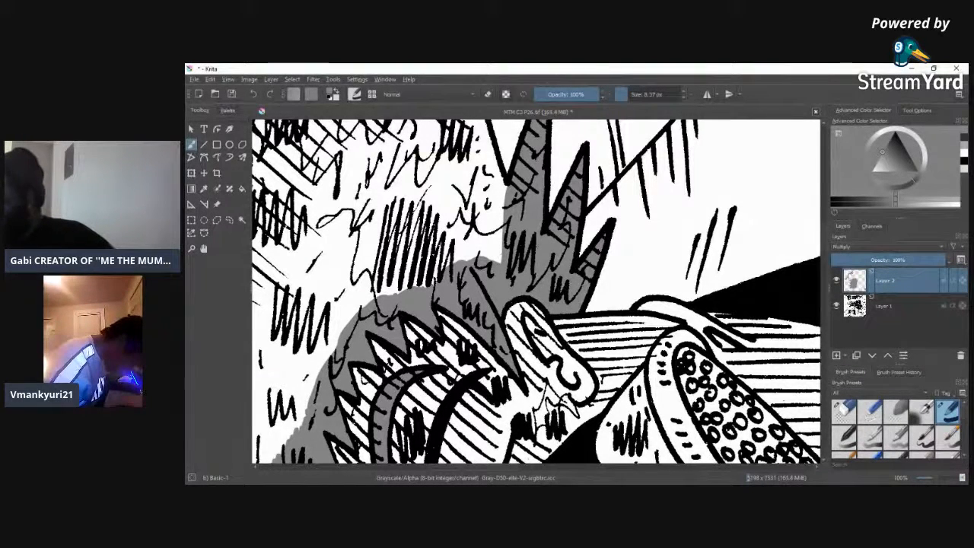
scroll(536, 290, up, 4)
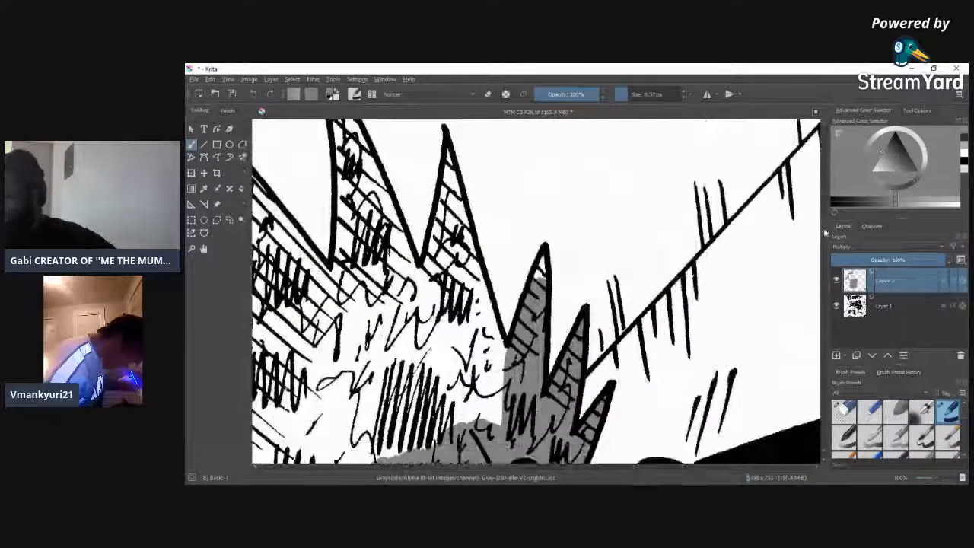
drag(544, 262, 538, 268)
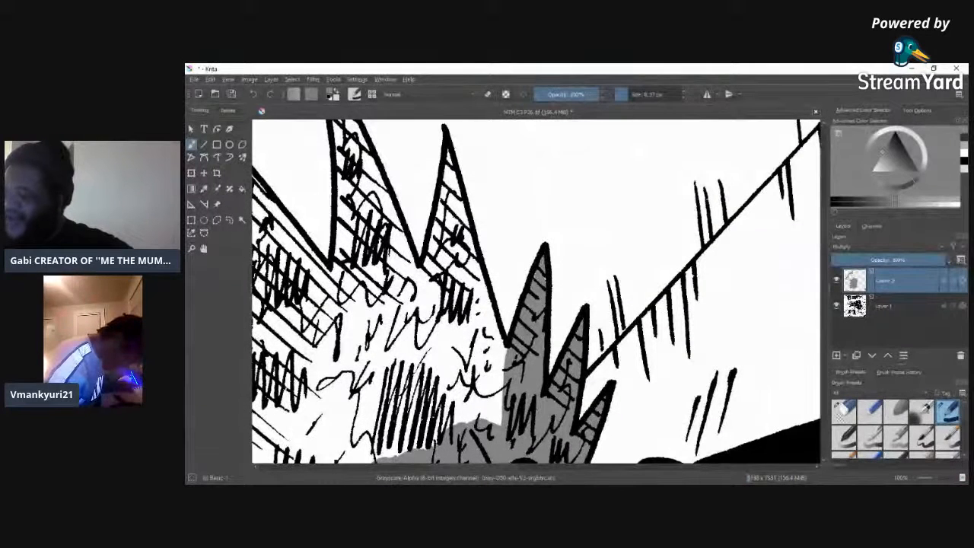
Step: Fill the next, taller hair spike with grey from the strip at its base up to its tip
mouse_move(496, 335)
mouse_down()
mouse_move(500, 326)
mouse_move(495, 373)
mouse_move(478, 305)
mouse_move(487, 380)
mouse_up()
mouse_move(480, 312)
mouse_down()
mouse_move(474, 274)
mouse_move(493, 321)
mouse_move(472, 241)
mouse_move(466, 251)
mouse_move(463, 206)
mouse_move(466, 285)
mouse_move(457, 248)
mouse_up()
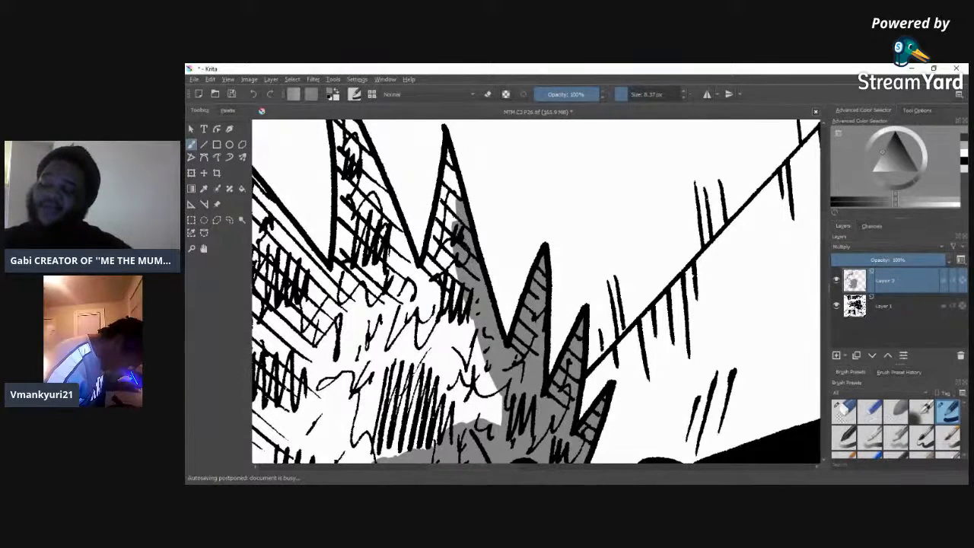
mouse_move(459, 200)
mouse_down()
mouse_move(448, 171)
mouse_move(449, 230)
mouse_up()
drag(448, 169, 449, 150)
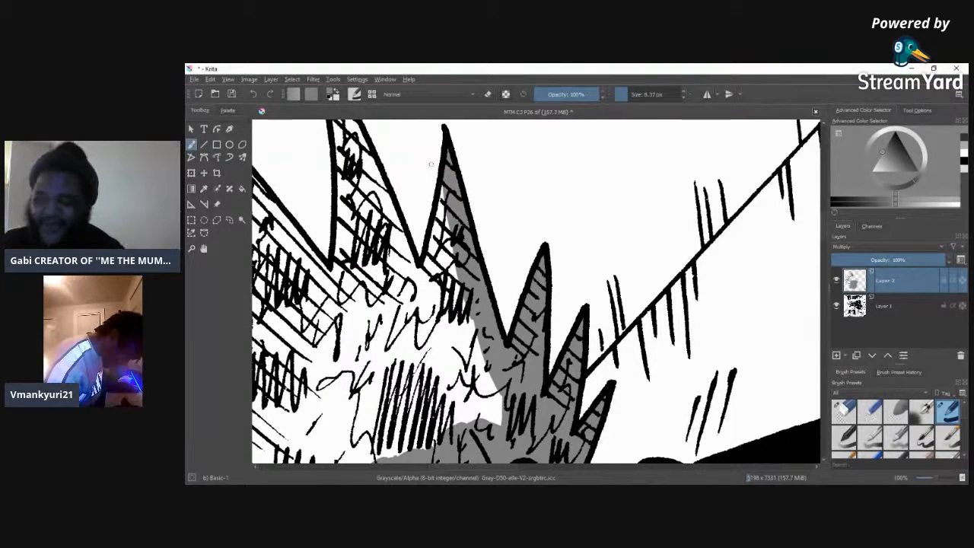
mouse_move(444, 184)
mouse_down()
mouse_move(426, 268)
mouse_move(444, 232)
mouse_move(447, 251)
mouse_move(456, 233)
mouse_up()
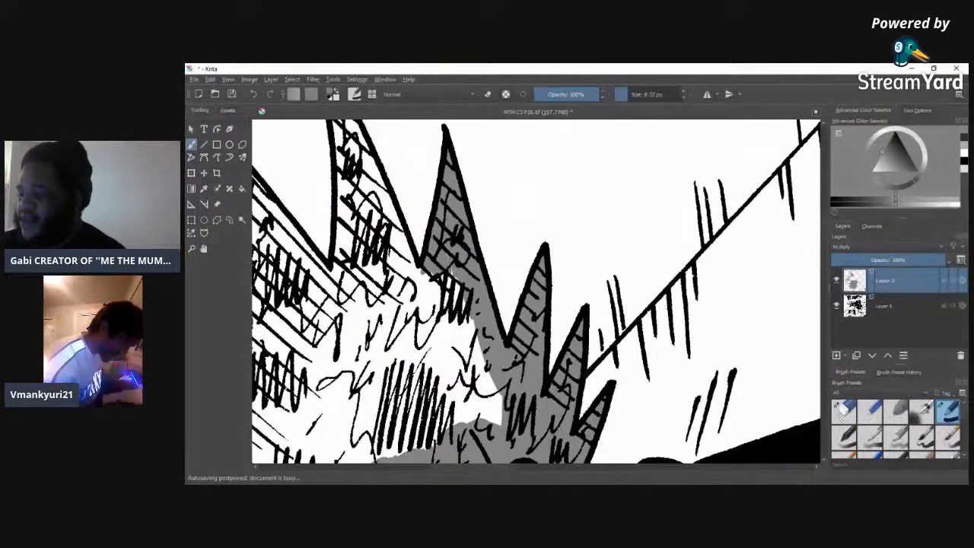
mouse_move(456, 287)
mouse_down()
mouse_move(463, 304)
mouse_move(454, 303)
mouse_up()
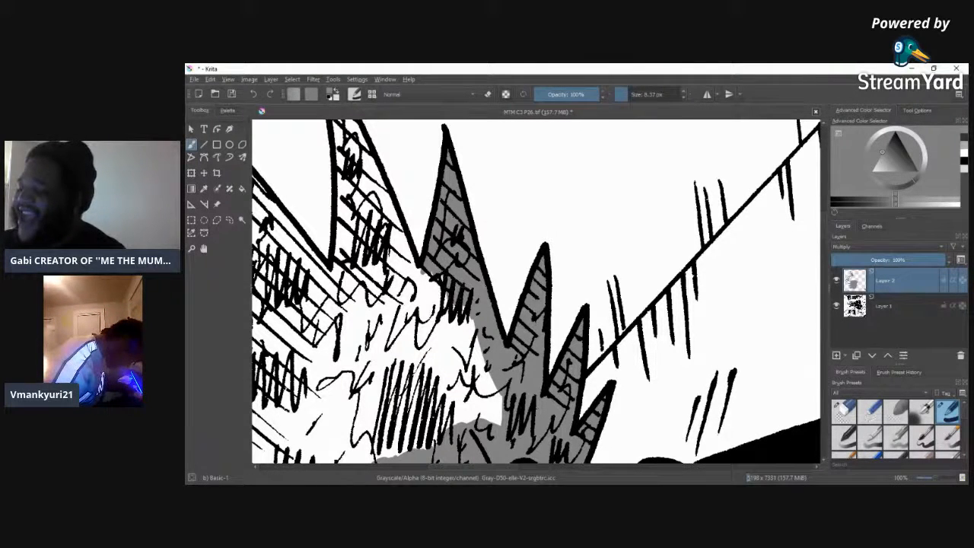
Step: Extend the grey hair band past the shaded spike's base to the foot of the neighbouring tallest spike
mouse_move(442, 274)
mouse_down()
mouse_move(438, 303)
mouse_move(419, 307)
mouse_up()
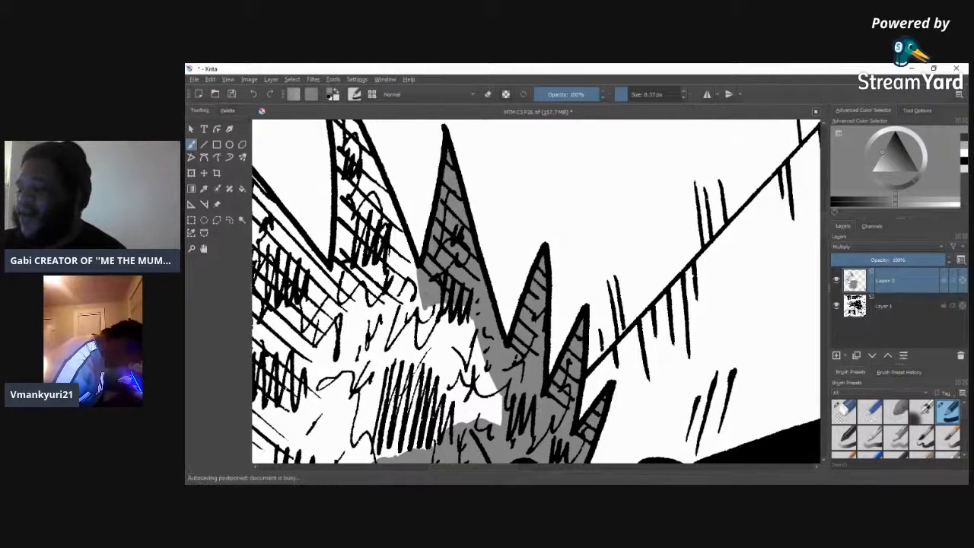
mouse_move(418, 267)
mouse_down()
mouse_move(416, 303)
mouse_move(407, 268)
mouse_move(409, 311)
mouse_up()
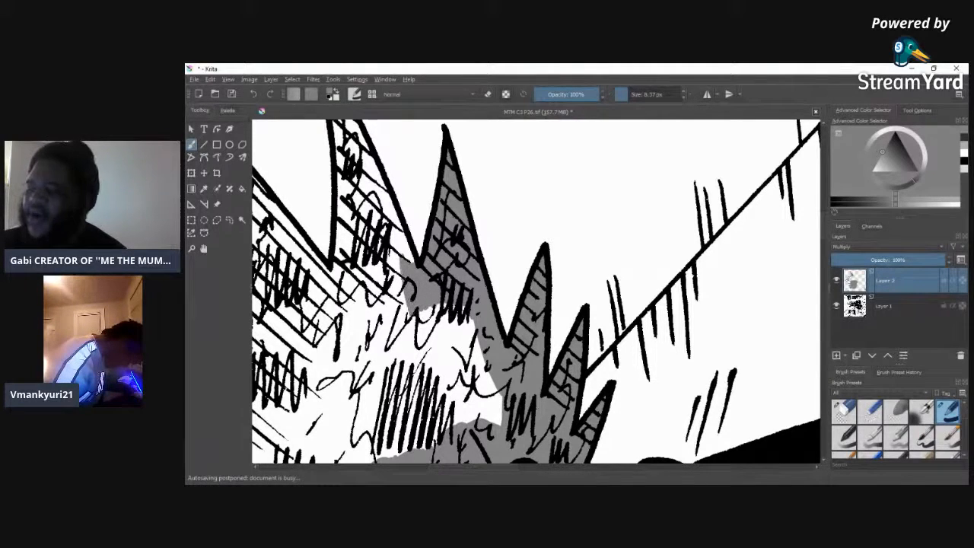
mouse_move(405, 259)
mouse_down()
mouse_move(387, 205)
mouse_move(408, 312)
mouse_up()
Step: Fill the tallest hair spike with grey from tip to base, using an 18.23 px brush for the remaining hatched area
mouse_move(391, 210)
mouse_down()
mouse_move(368, 156)
mouse_move(387, 236)
mouse_up()
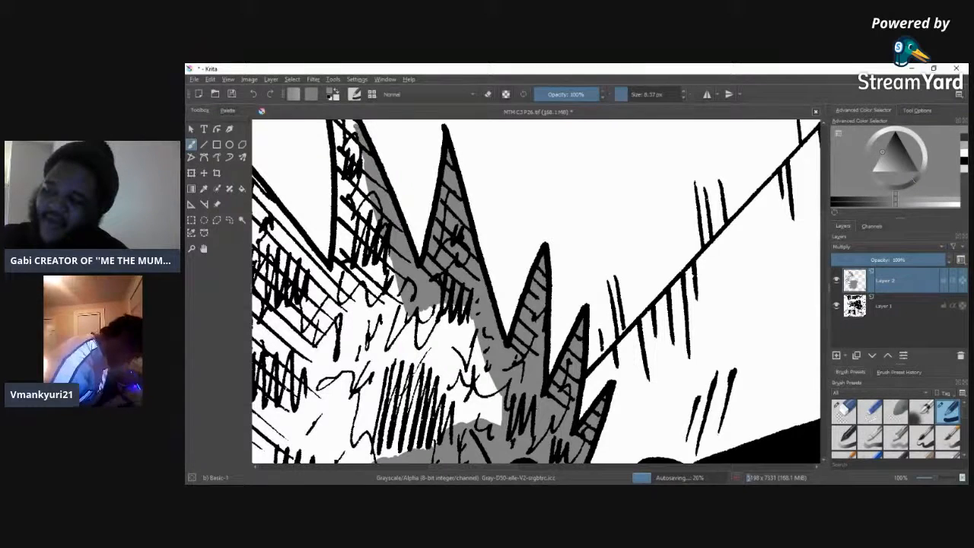
drag(364, 193, 346, 123)
drag(341, 169, 337, 128)
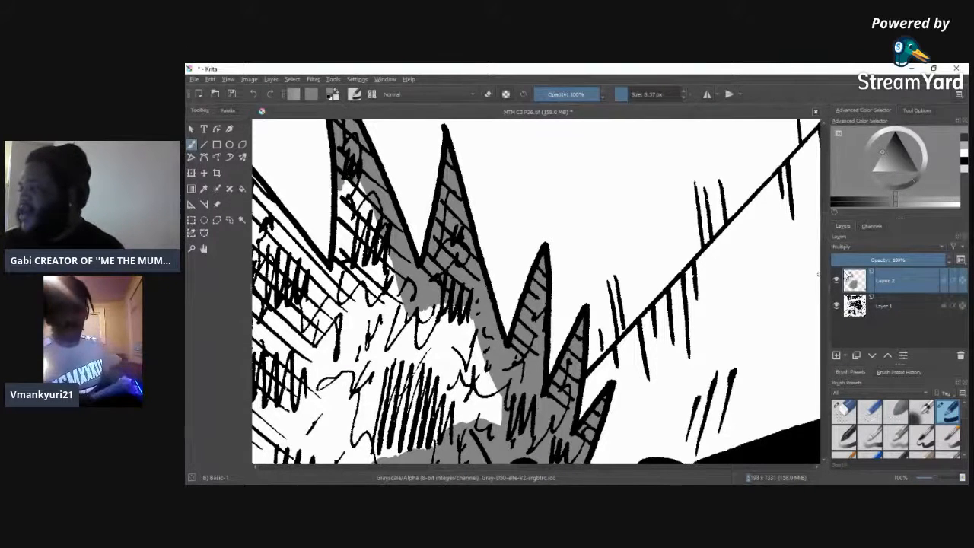
scroll(619, 189, up, 3)
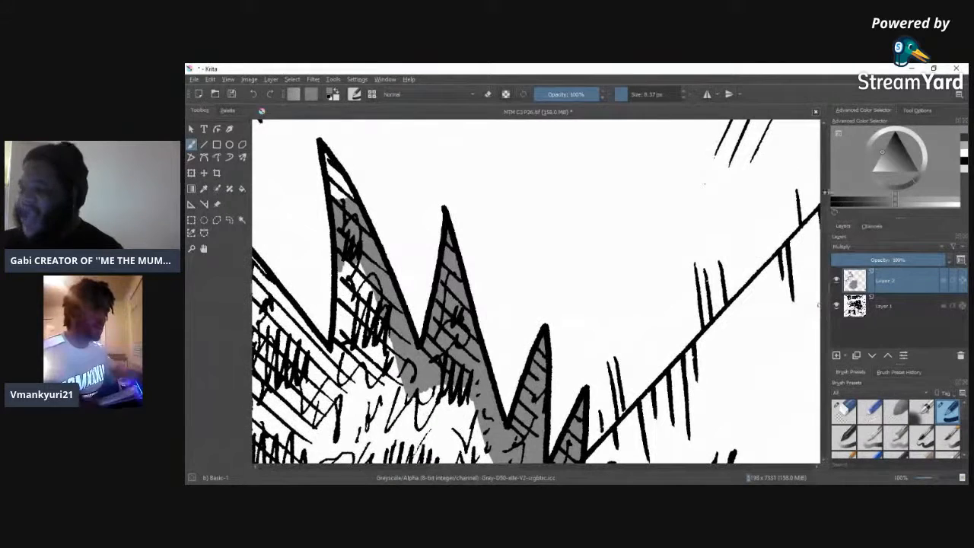
drag(328, 159, 342, 204)
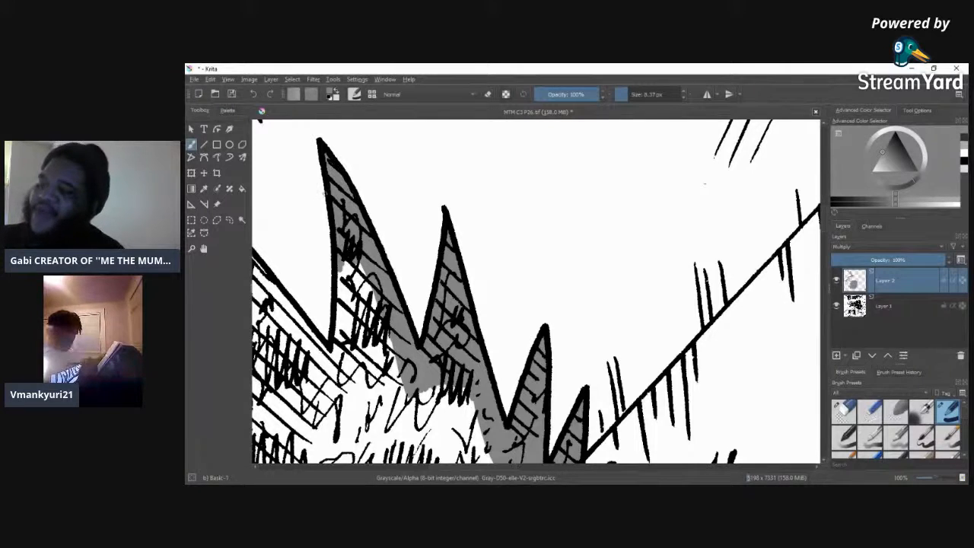
click(632, 95)
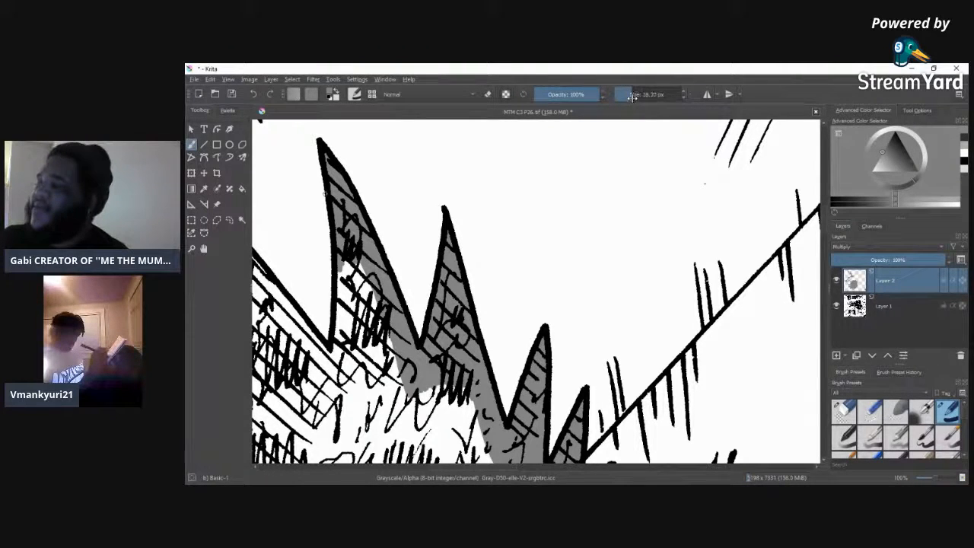
mouse_move(346, 267)
mouse_down()
mouse_move(338, 329)
mouse_move(343, 318)
mouse_move(346, 337)
mouse_move(354, 258)
mouse_move(362, 357)
mouse_move(372, 325)
mouse_move(386, 334)
mouse_move(399, 377)
mouse_move(378, 380)
mouse_move(364, 349)
mouse_up()
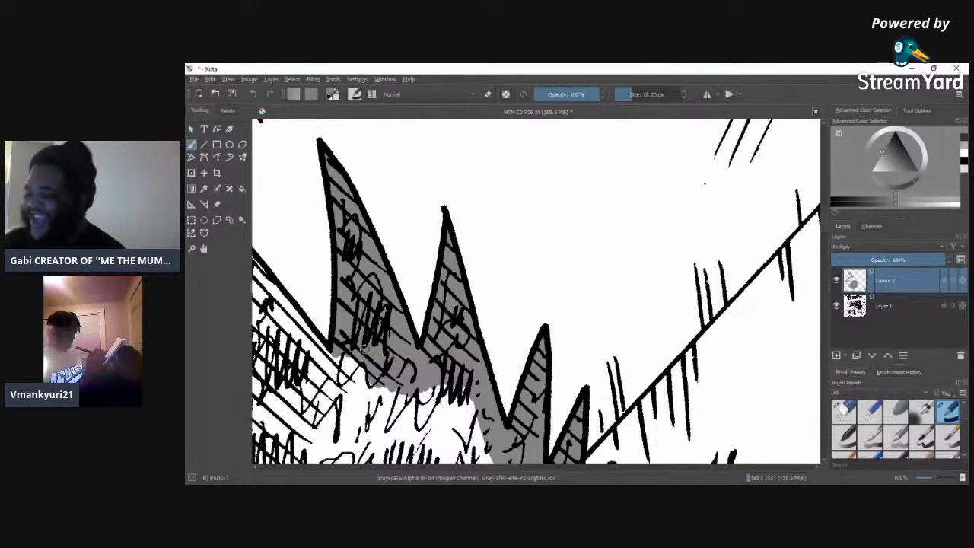
Step: Shade the large spike beyond the tallest one in grey, including its tip and the band below its base
mouse_move(335, 360)
mouse_down()
mouse_move(376, 388)
mouse_move(328, 365)
mouse_move(330, 376)
mouse_move(325, 364)
mouse_move(316, 381)
mouse_move(309, 352)
mouse_move(313, 381)
mouse_move(296, 328)
mouse_move(315, 342)
mouse_move(296, 324)
mouse_move(315, 385)
mouse_move(267, 320)
mouse_move(278, 297)
mouse_move(298, 312)
mouse_move(255, 261)
mouse_move(256, 297)
mouse_up()
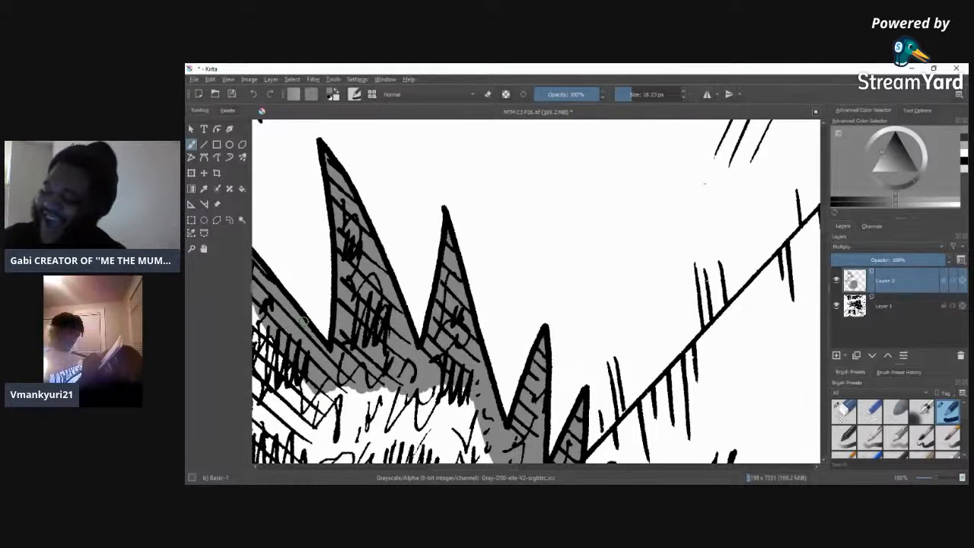
mouse_move(257, 305)
mouse_down()
mouse_move(280, 352)
mouse_move(266, 348)
mouse_move(258, 370)
mouse_up()
drag(504, 468, 478, 468)
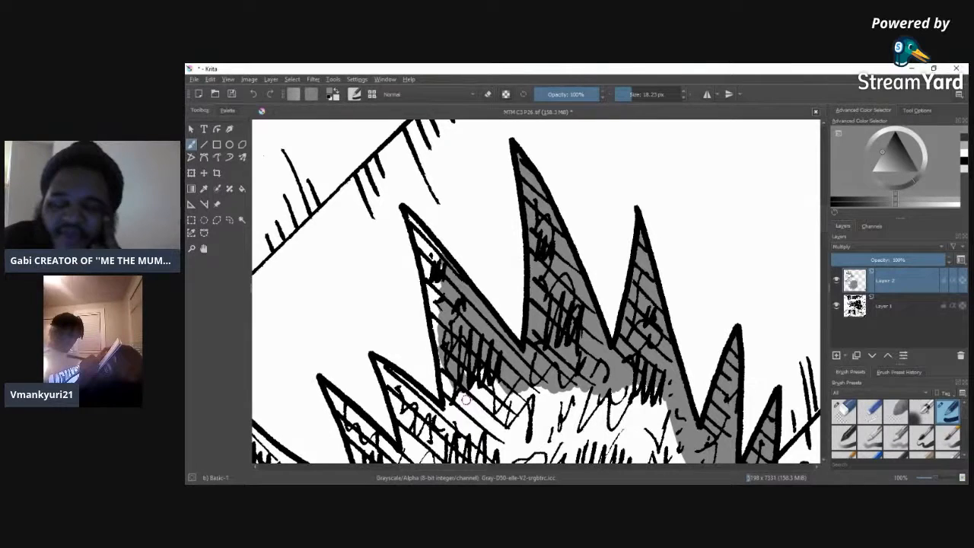
mouse_move(433, 250)
mouse_down()
mouse_move(446, 266)
mouse_move(411, 218)
mouse_move(435, 293)
mouse_move(442, 275)
mouse_move(437, 342)
mouse_move(439, 323)
mouse_move(451, 420)
mouse_move(449, 403)
mouse_move(465, 411)
mouse_move(504, 396)
mouse_move(510, 405)
mouse_move(563, 396)
mouse_up()
drag(487, 411, 457, 426)
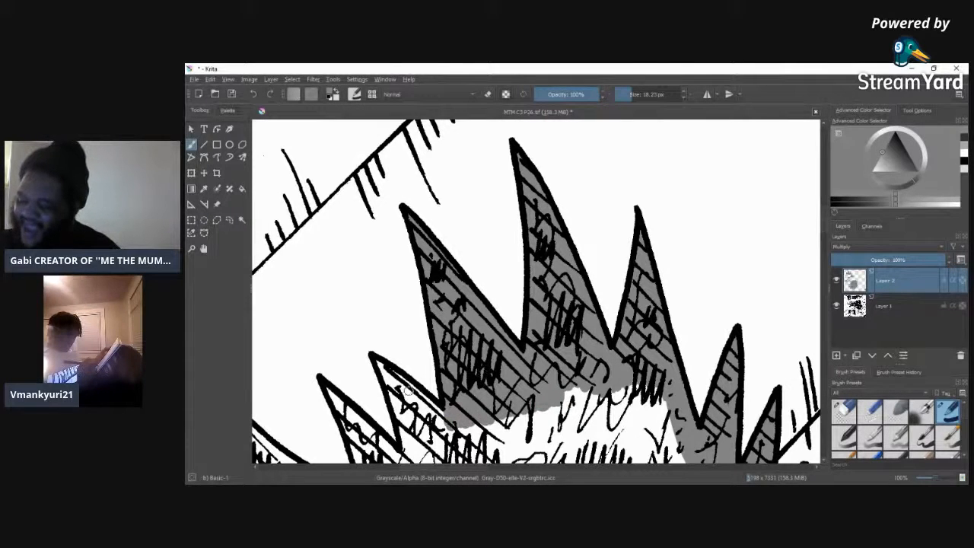
Step: Fill the two smaller spikes beside the large one with grey and even out the band under them
mouse_move(430, 414)
mouse_down()
mouse_move(408, 395)
mouse_move(431, 429)
mouse_move(428, 421)
mouse_move(404, 457)
mouse_up()
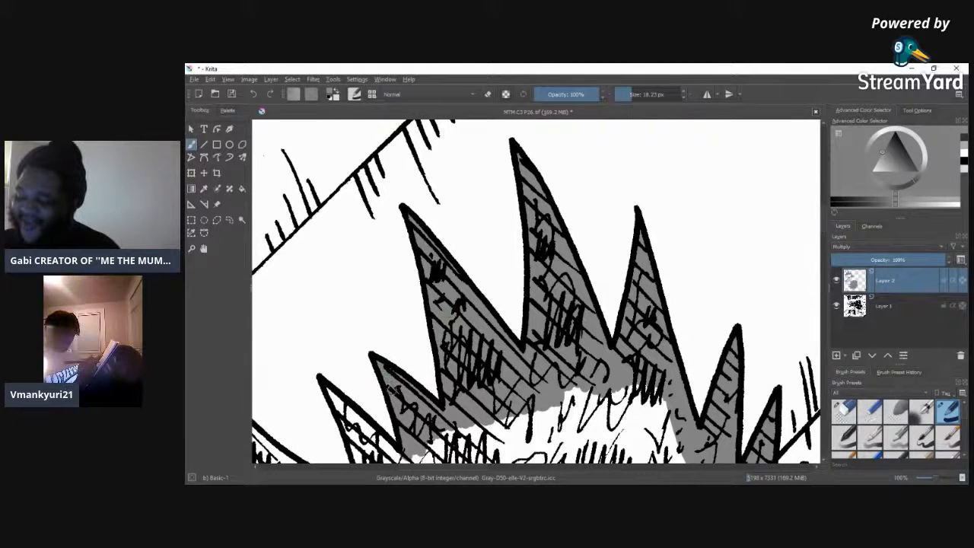
mouse_move(328, 392)
mouse_down()
mouse_move(381, 445)
mouse_move(416, 454)
mouse_move(357, 433)
mouse_move(340, 411)
mouse_move(358, 448)
mouse_up()
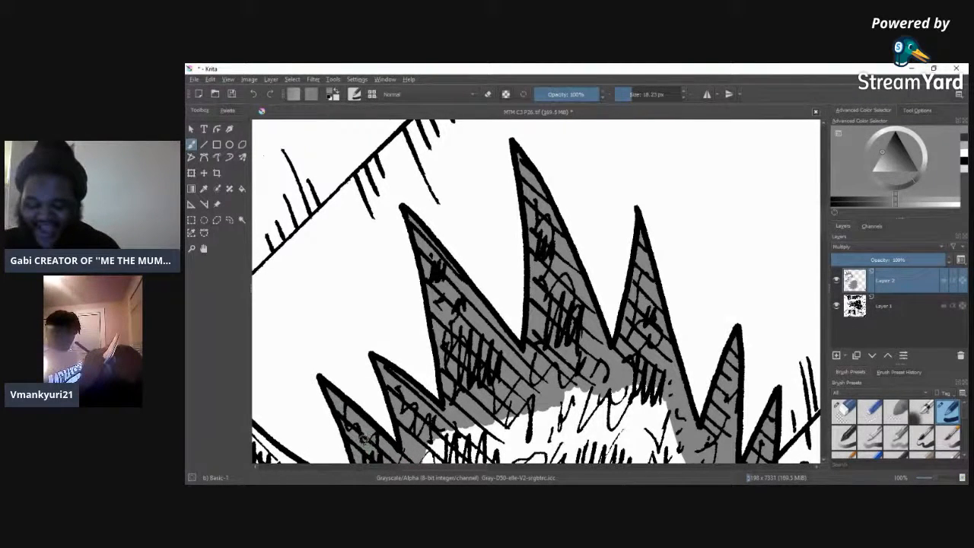
mouse_move(453, 446)
mouse_down()
mouse_move(427, 457)
mouse_move(445, 438)
mouse_move(423, 457)
mouse_move(502, 420)
mouse_up()
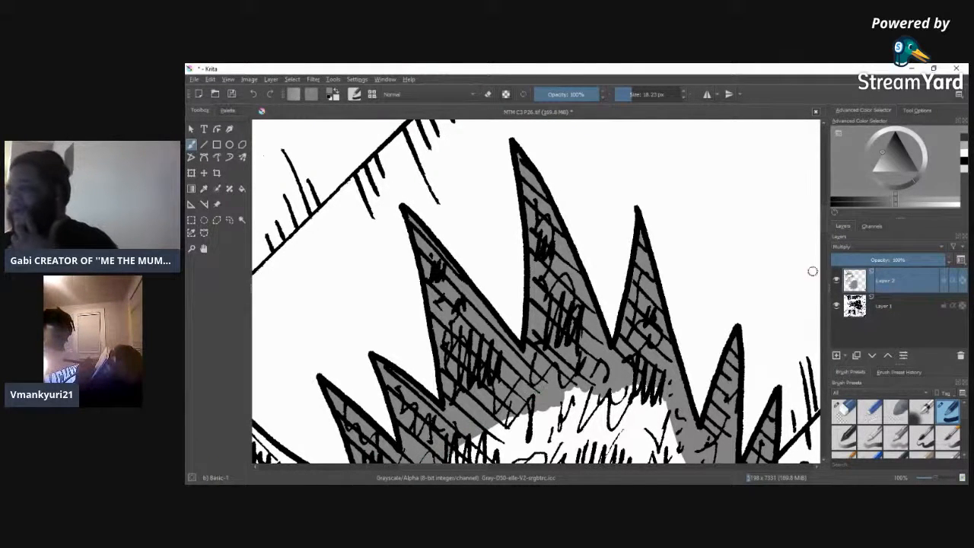
Step: Fill the long outward-curving spike at the back of the head with grey and join its base to the existing band
scroll(813, 213, down, 5)
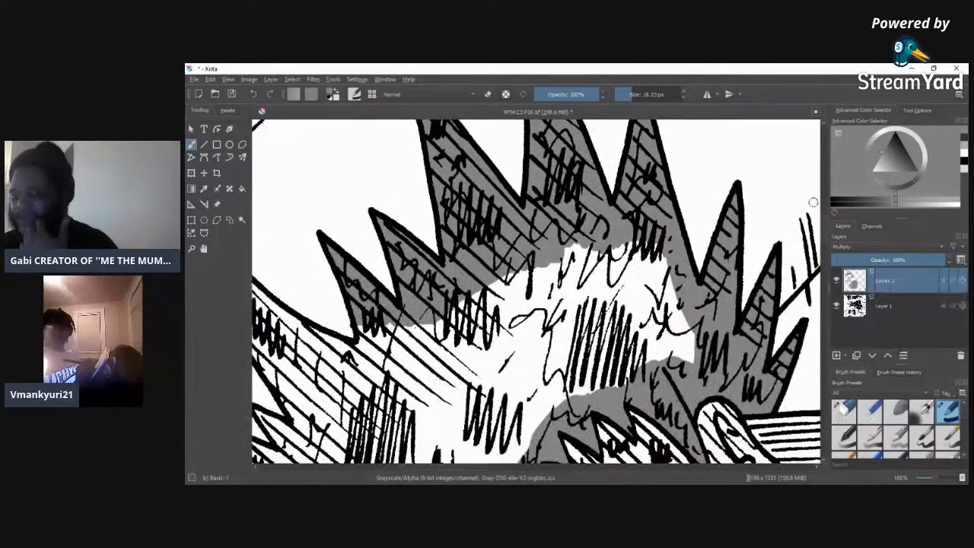
scroll(482, 472, left, 4)
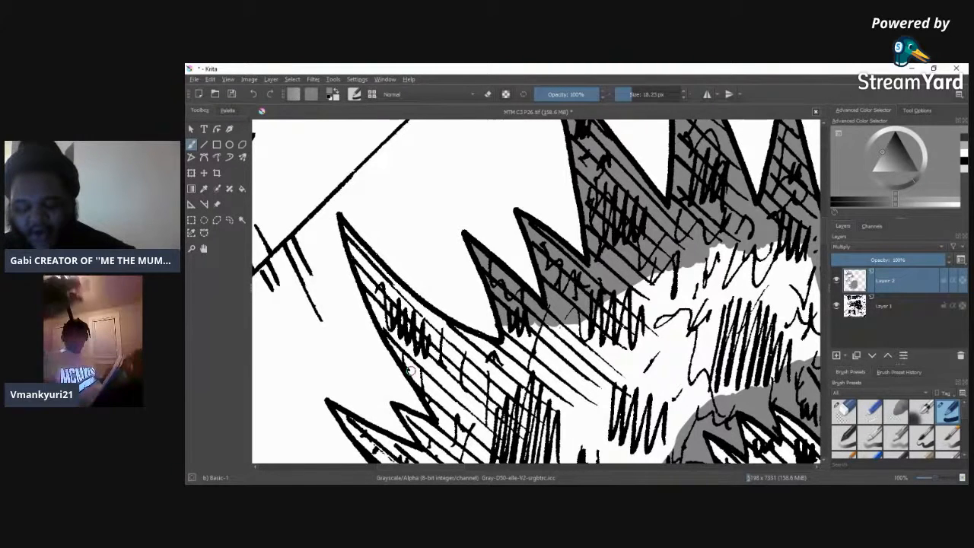
drag(368, 271, 347, 230)
drag(364, 273, 374, 324)
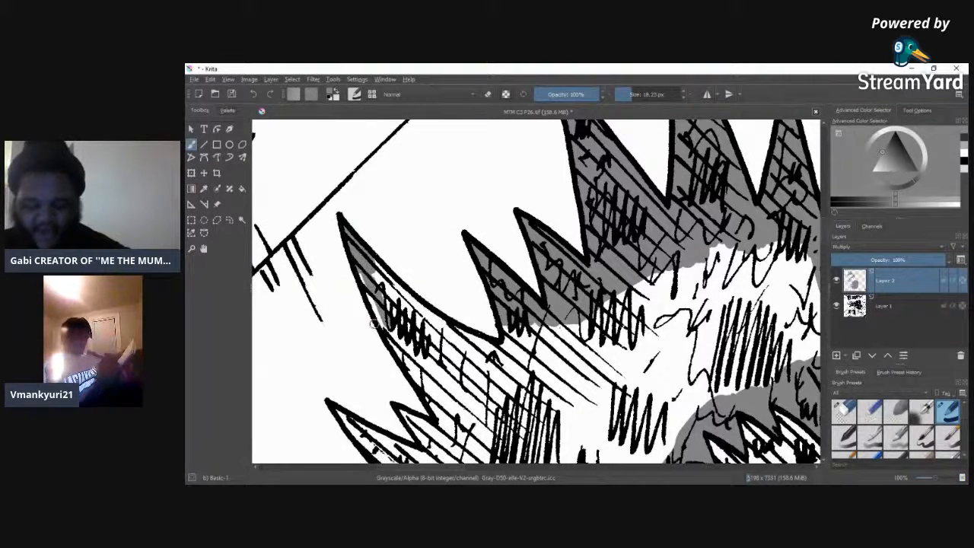
mouse_move(363, 268)
mouse_down()
mouse_move(374, 316)
mouse_move(453, 433)
mouse_move(437, 384)
mouse_move(457, 415)
mouse_move(445, 366)
mouse_move(472, 400)
mouse_move(450, 347)
mouse_move(487, 384)
mouse_move(449, 335)
mouse_move(491, 358)
mouse_move(464, 333)
mouse_move(514, 351)
mouse_move(506, 327)
mouse_move(516, 344)
mouse_move(524, 335)
mouse_move(510, 377)
mouse_move(529, 335)
mouse_up()
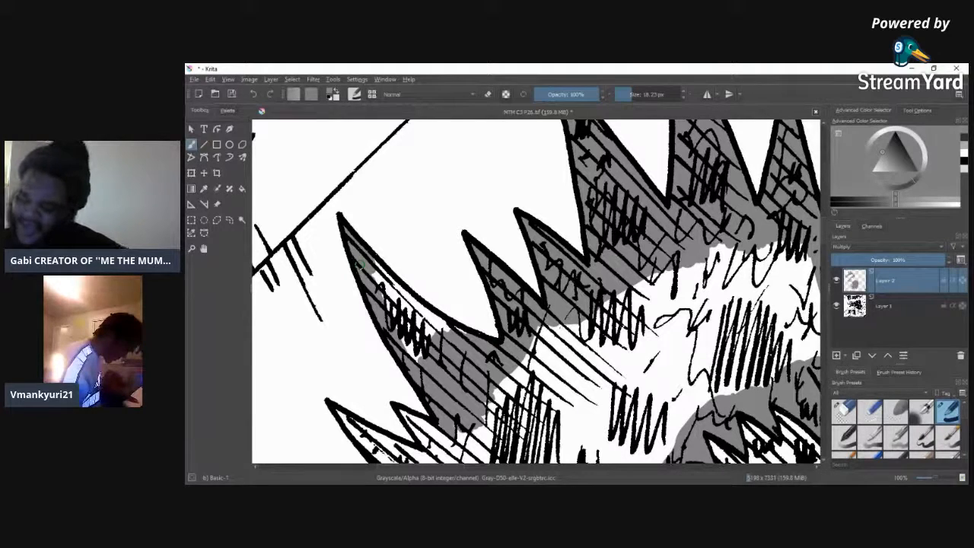
mouse_move(373, 259)
mouse_down()
mouse_move(409, 299)
mouse_move(418, 346)
mouse_move(392, 329)
mouse_move(405, 352)
mouse_move(394, 312)
mouse_move(421, 329)
mouse_move(411, 294)
mouse_move(449, 326)
mouse_up()
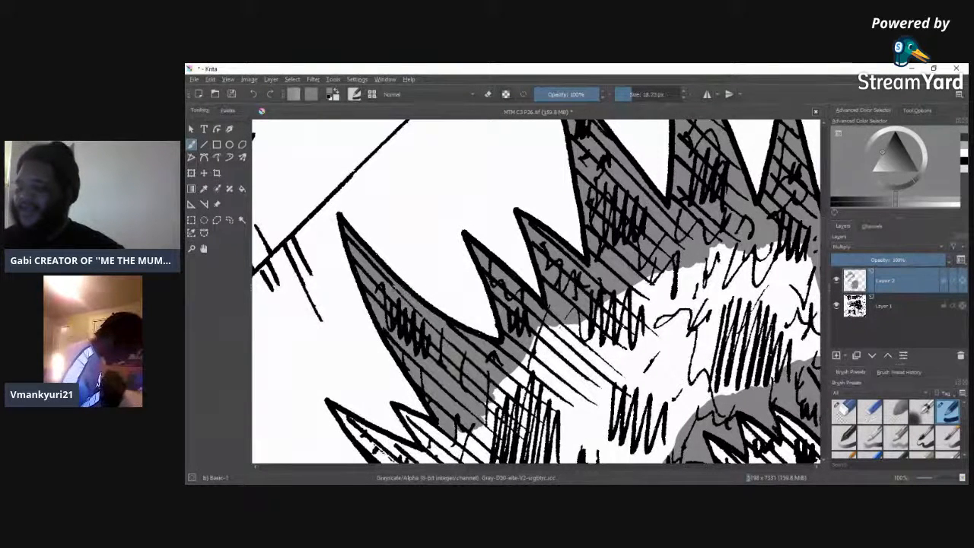
mouse_move(542, 321)
mouse_down()
mouse_move(486, 411)
mouse_move(457, 437)
mouse_move(555, 326)
mouse_move(495, 396)
mouse_up()
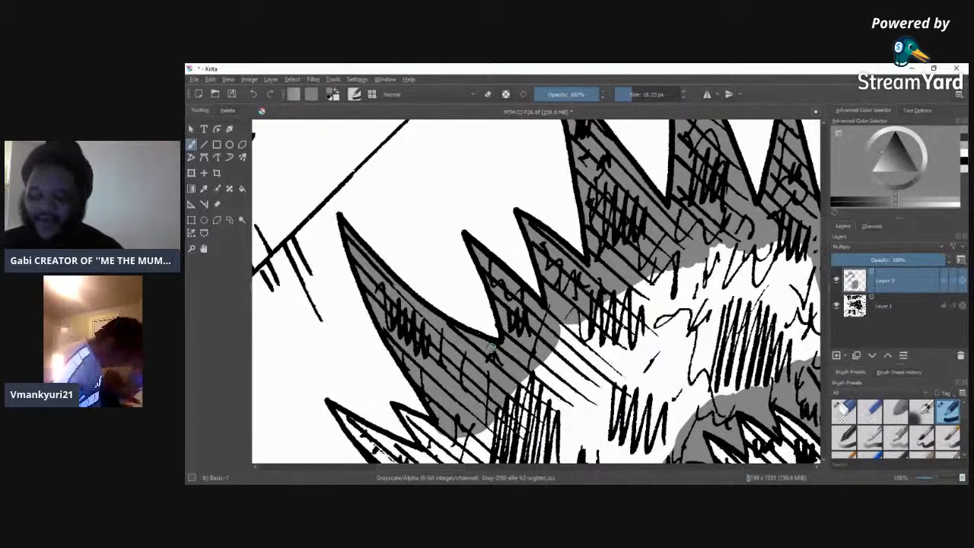
Step: Continue the grey band below the long curved spike's base and fill the tiny spike beside it
mouse_move(410, 417)
mouse_down()
mouse_move(430, 449)
mouse_move(435, 440)
mouse_move(457, 449)
mouse_move(511, 398)
mouse_up()
mouse_move(478, 434)
mouse_down()
mouse_move(443, 458)
mouse_move(429, 455)
mouse_up()
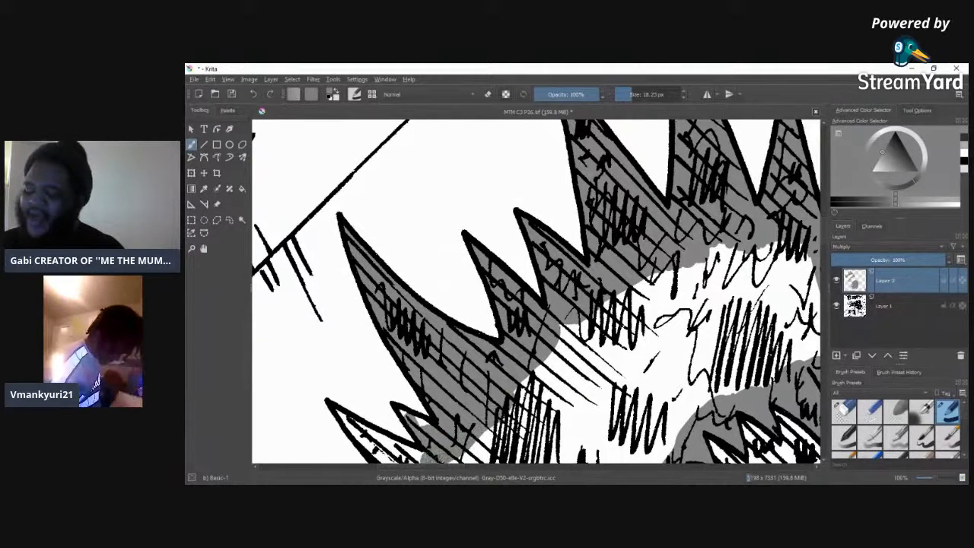
drag(420, 420, 401, 413)
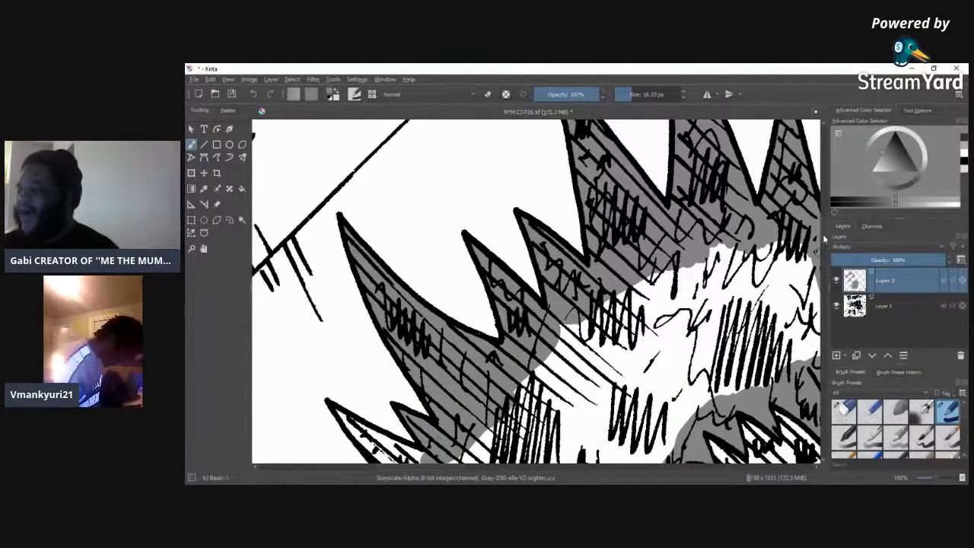
Step: Shade the slender spike below the tiny one in grey from its tip into the hair at its base
drag(825, 238, 826, 261)
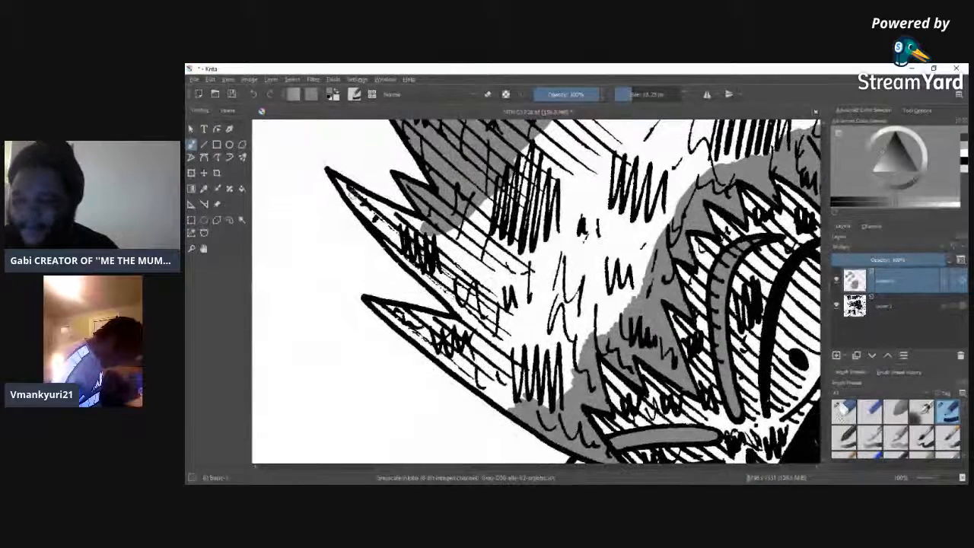
mouse_move(339, 183)
mouse_down()
mouse_move(471, 324)
mouse_move(440, 271)
mouse_move(480, 305)
mouse_move(431, 238)
mouse_move(474, 250)
mouse_move(473, 234)
mouse_up()
mouse_move(393, 230)
mouse_down()
mouse_move(413, 250)
mouse_move(395, 226)
mouse_move(417, 219)
mouse_move(411, 226)
mouse_move(366, 199)
mouse_up()
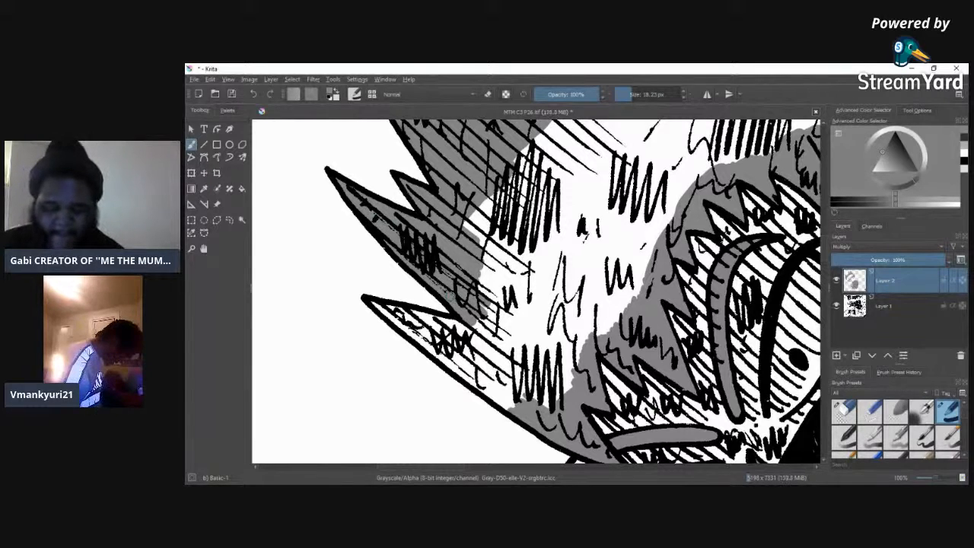
Step: Fill the lowest back spike with grey and connect its shading to the bands above and below
mouse_move(380, 306)
mouse_down()
mouse_move(511, 415)
mouse_move(547, 398)
mouse_move(481, 339)
mouse_move(491, 363)
mouse_move(480, 369)
mouse_move(439, 339)
mouse_up()
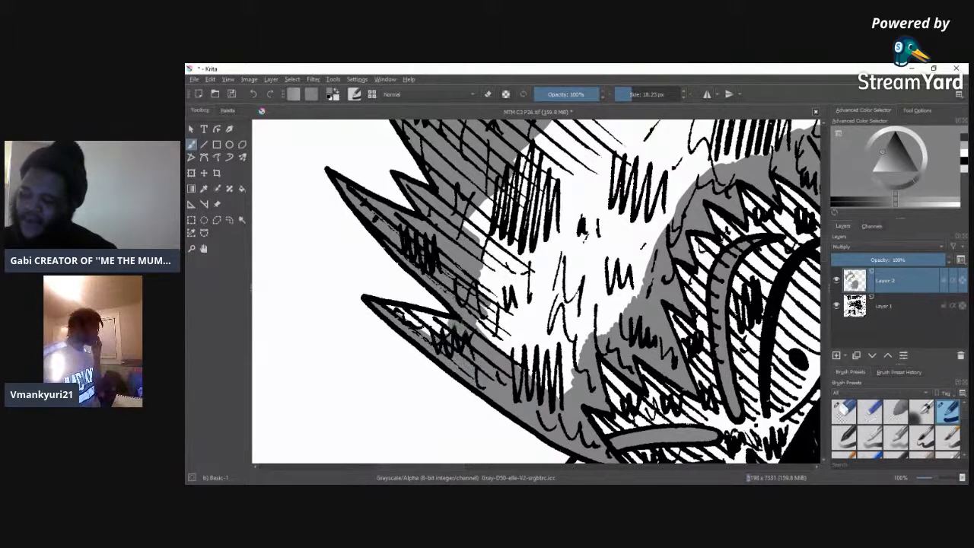
mouse_move(396, 312)
mouse_down()
mouse_move(456, 324)
mouse_move(411, 313)
mouse_move(441, 335)
mouse_up()
drag(389, 306, 468, 360)
mouse_move(478, 310)
mouse_down()
mouse_move(503, 353)
mouse_move(482, 288)
mouse_move(504, 353)
mouse_up()
drag(484, 274, 503, 341)
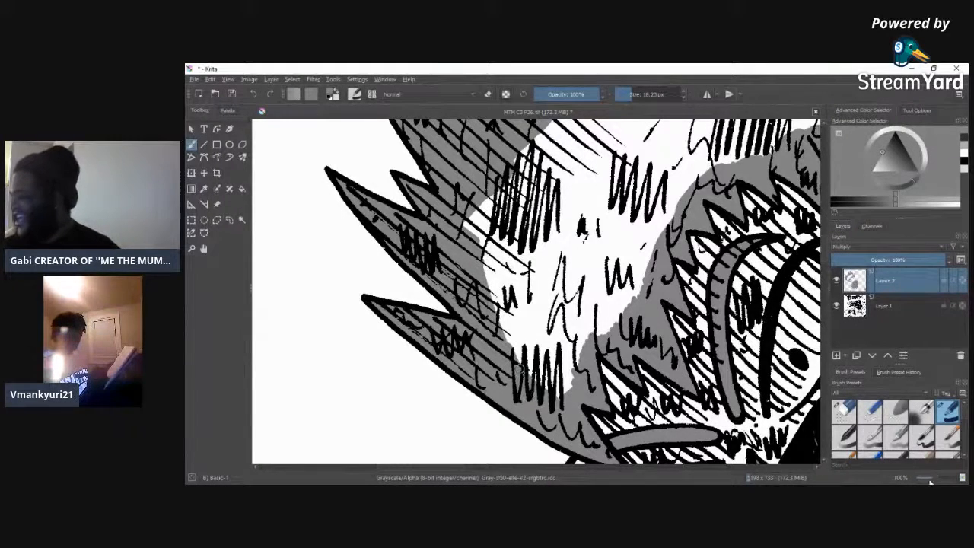
Step: Fill the remaining white centre of the man's spiky hair with grey using a 133.63 px brush
drag(933, 479, 923, 479)
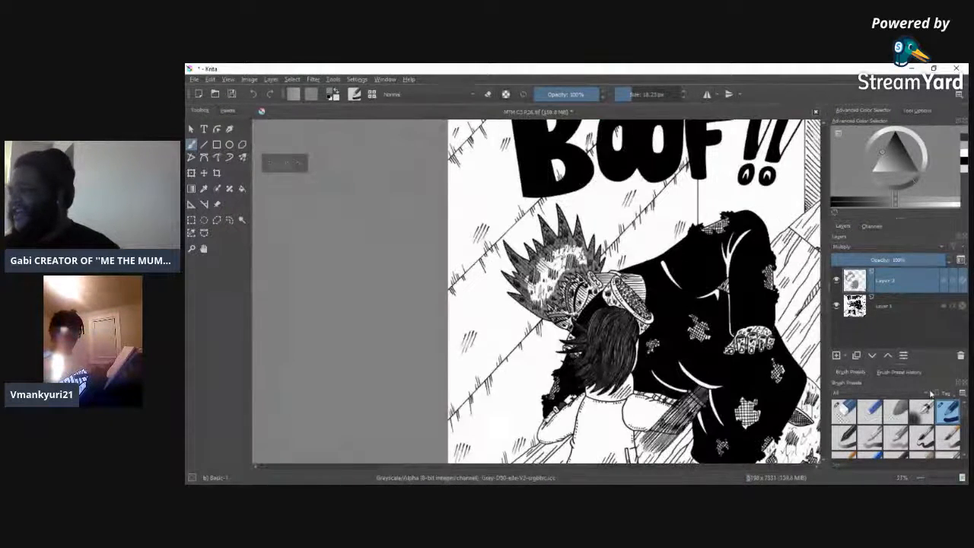
drag(633, 95, 649, 94)
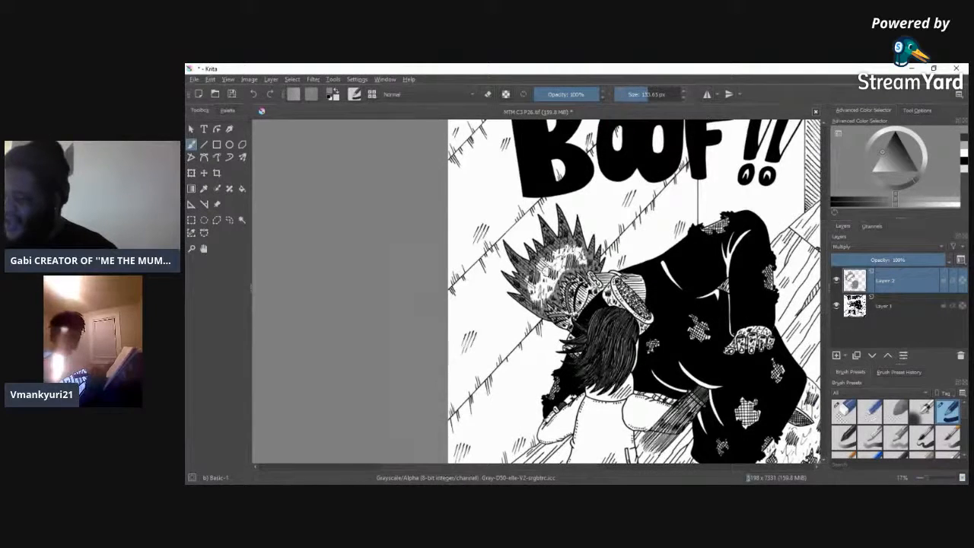
mouse_move(526, 289)
mouse_down()
mouse_move(534, 278)
mouse_move(541, 301)
mouse_move(575, 265)
mouse_move(533, 277)
mouse_move(563, 255)
mouse_up()
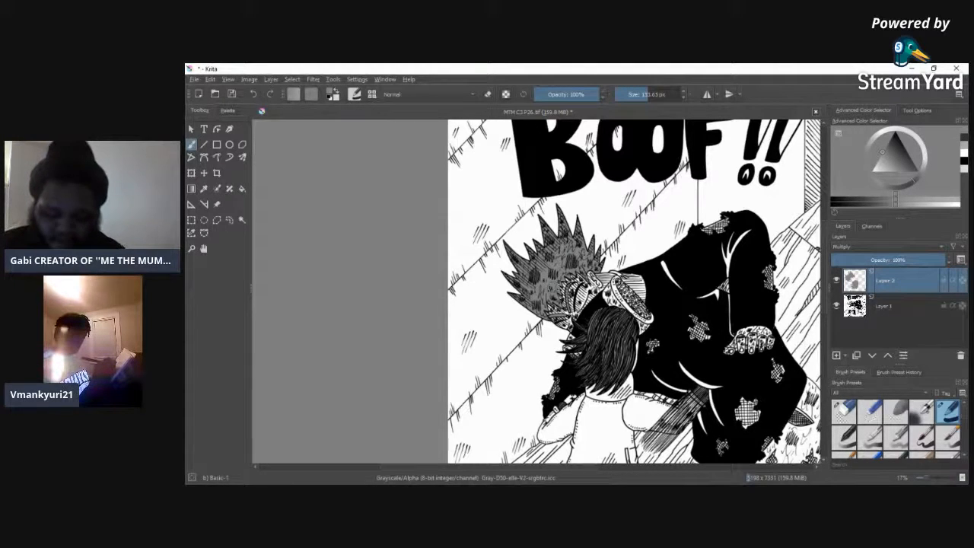
drag(545, 282, 554, 270)
Step: Shade the bent man's patterned trousers in grey on the thigh nearest the child, starting just below the black coat
drag(403, 472, 469, 471)
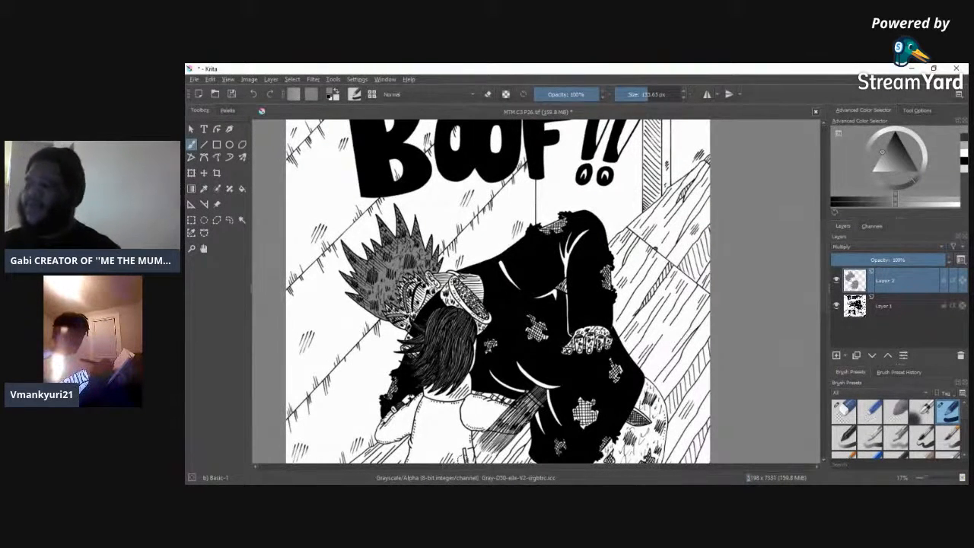
scroll(820, 286, down, 5)
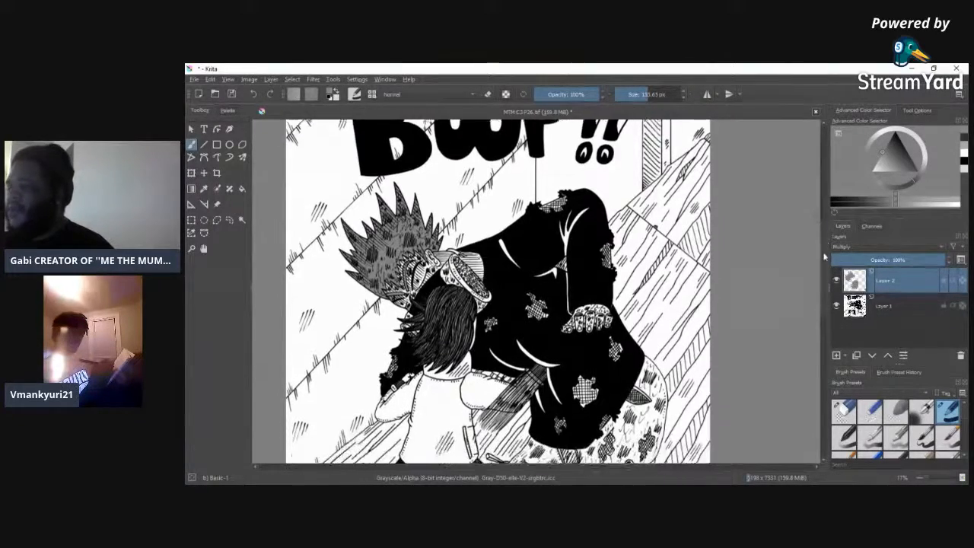
scroll(821, 285, up, 2)
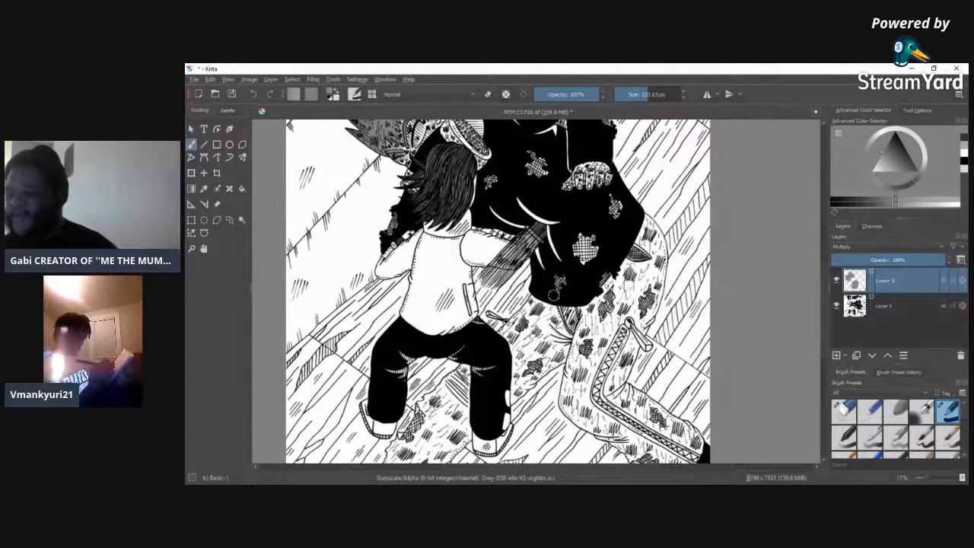
drag(564, 330, 549, 347)
mouse_move(584, 315)
mouse_down()
mouse_move(562, 344)
mouse_move(512, 357)
mouse_move(510, 382)
mouse_up()
drag(541, 346, 522, 363)
mouse_move(551, 343)
mouse_down()
mouse_move(537, 355)
mouse_move(558, 358)
mouse_move(539, 364)
mouse_move(557, 361)
mouse_up()
Step: Shade the bent man's trousers in grey below the coat hem, covering the crotch and the upper part of the zigzag-trimmed leg
mouse_move(592, 332)
mouse_down()
mouse_move(571, 350)
mouse_move(537, 343)
mouse_move(574, 373)
mouse_move(568, 399)
mouse_up()
mouse_move(598, 350)
mouse_down()
mouse_move(577, 402)
mouse_move(586, 388)
mouse_up()
mouse_move(613, 325)
mouse_down()
mouse_move(578, 395)
mouse_move(588, 343)
mouse_up()
mouse_move(599, 306)
mouse_down()
mouse_move(588, 329)
mouse_move(535, 328)
mouse_move(527, 337)
mouse_move(526, 315)
mouse_move(559, 320)
mouse_up()
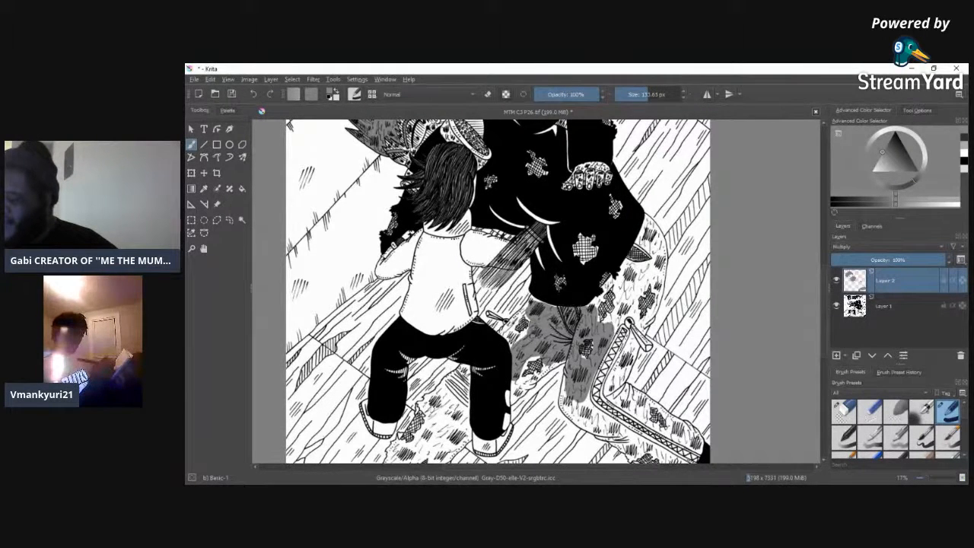
mouse_move(517, 335)
mouse_down()
mouse_move(500, 351)
mouse_move(501, 340)
mouse_move(514, 339)
mouse_up()
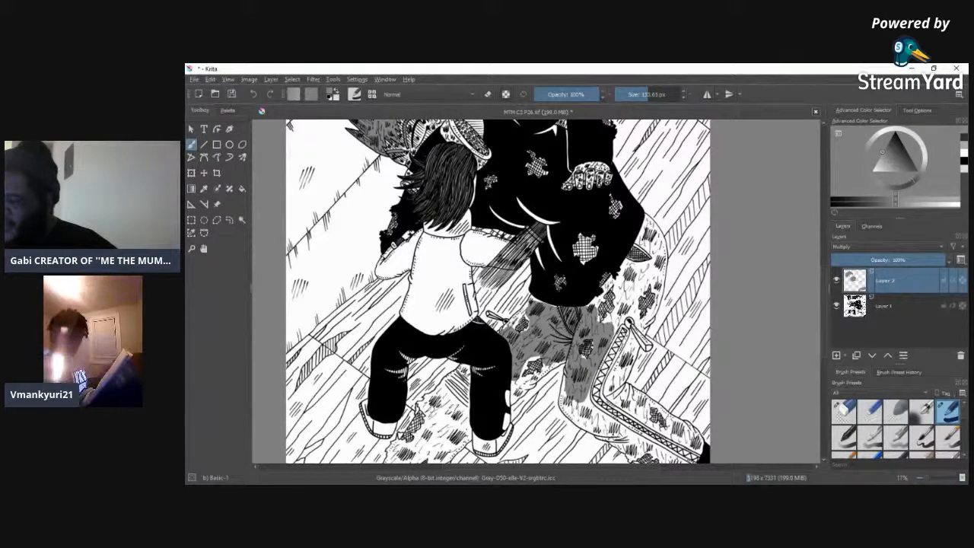
drag(539, 306, 522, 315)
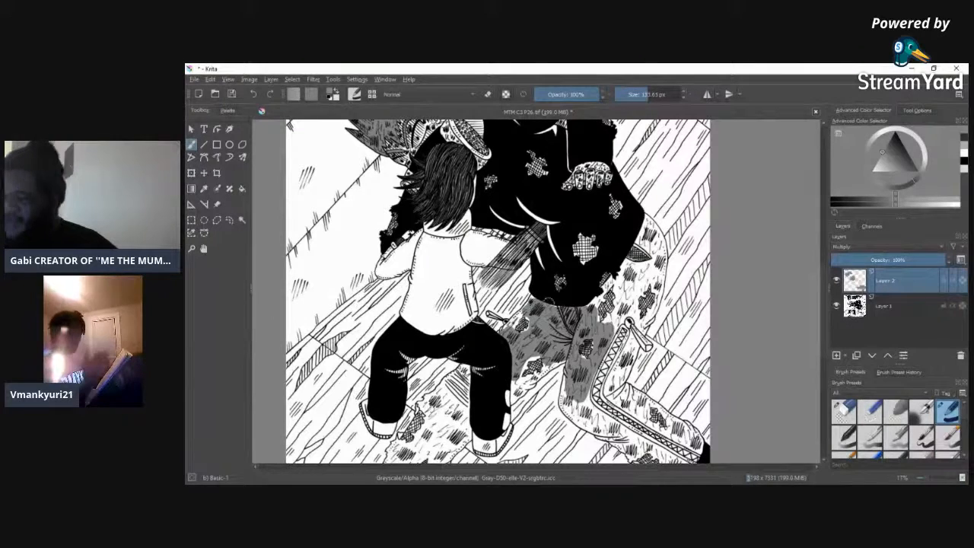
Step: Fill the part of the man's stretched-out leg showing between the child's legs with grey
drag(470, 368, 442, 419)
mouse_move(471, 385)
mouse_down()
mouse_move(458, 420)
mouse_move(461, 411)
mouse_up()
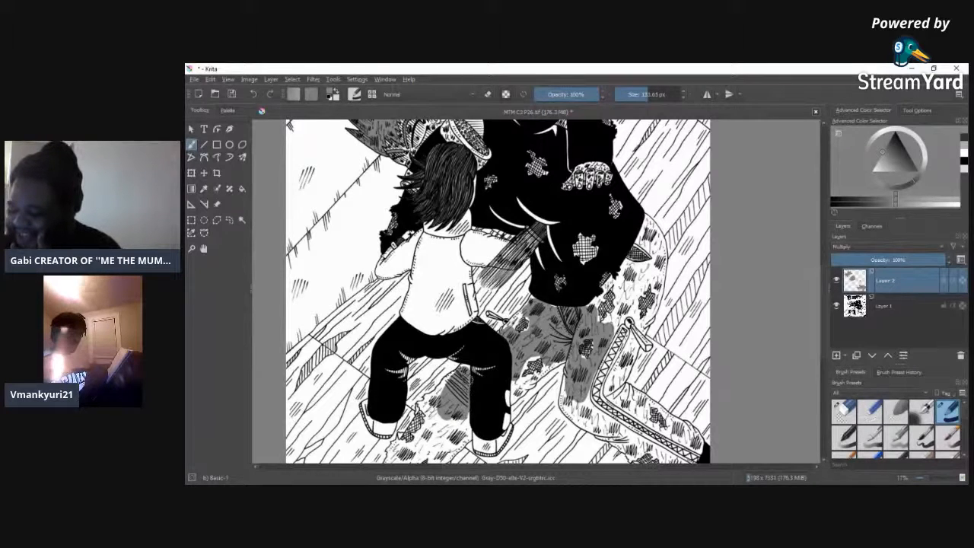
mouse_move(471, 392)
mouse_down()
mouse_move(449, 438)
mouse_move(428, 443)
mouse_up()
drag(438, 408, 424, 461)
drag(467, 423, 445, 449)
mouse_move(439, 394)
mouse_down()
mouse_move(423, 412)
mouse_move(434, 396)
mouse_up()
drag(442, 390, 422, 413)
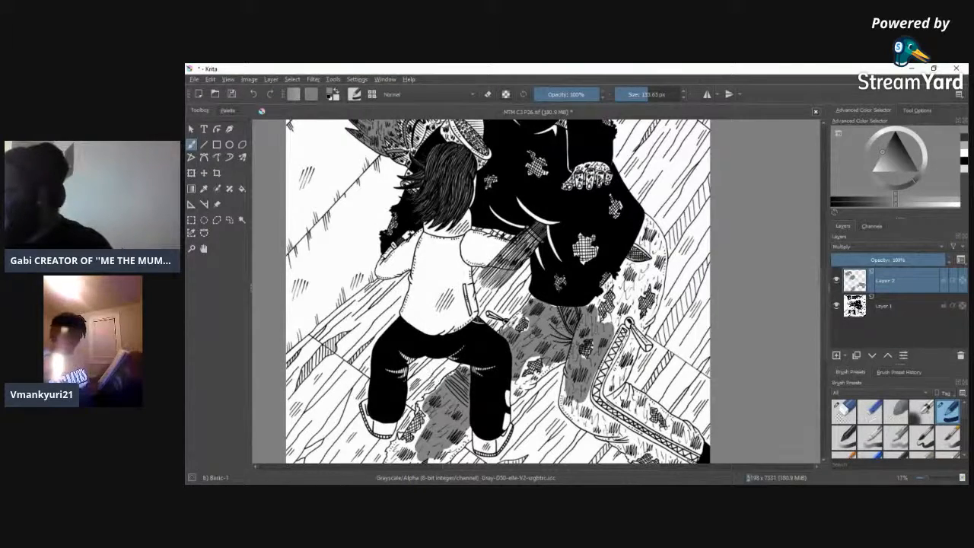
Step: Extend the grey on the man's stretched-out leg down to the trouser cuff above the black boot
scroll(817, 347, down, 2)
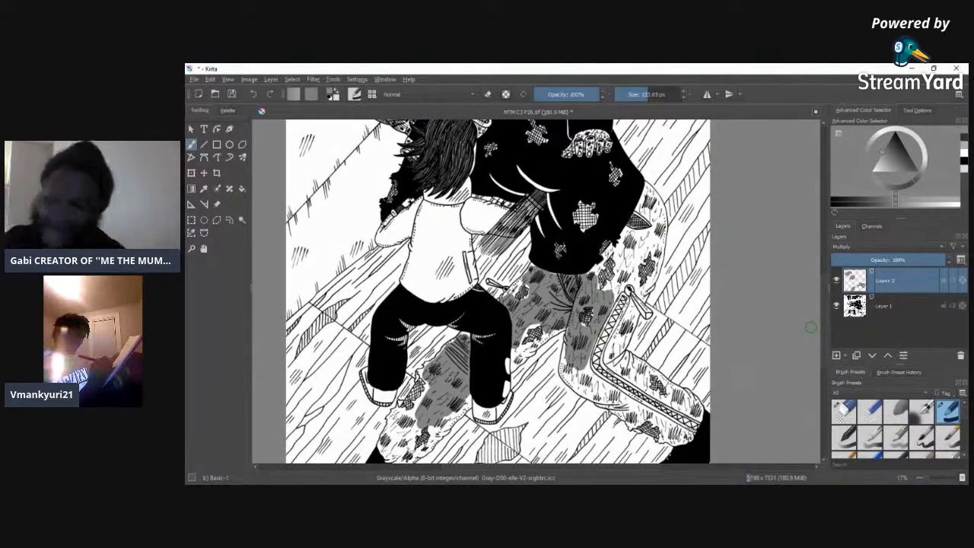
scroll(822, 302, down, 4)
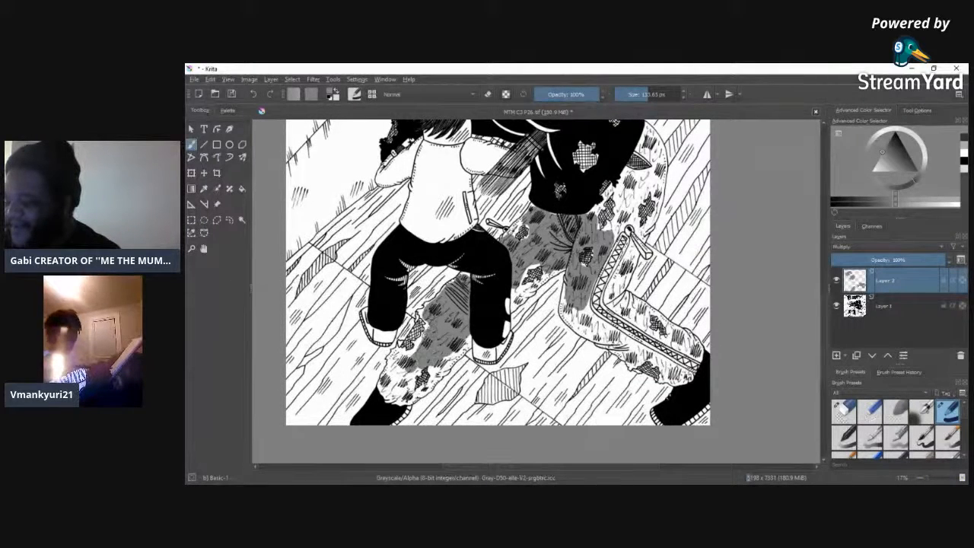
mouse_move(416, 348)
mouse_down()
mouse_move(396, 367)
mouse_move(403, 348)
mouse_move(382, 385)
mouse_move(388, 397)
mouse_move(410, 375)
mouse_move(408, 393)
mouse_up()
mouse_move(440, 360)
mouse_down()
mouse_move(434, 372)
mouse_move(472, 325)
mouse_move(460, 341)
mouse_up()
drag(429, 388, 445, 378)
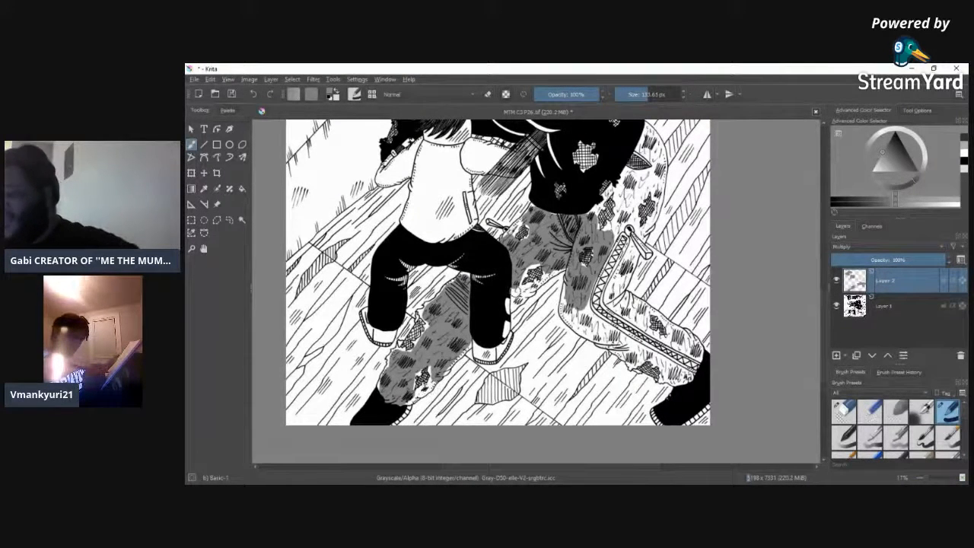
Step: Shade the thigh edge beside the child's knee and the bent leg's underside below the zigzag trim, from knee to cuff
mouse_move(526, 286)
mouse_down()
mouse_move(515, 313)
mouse_move(510, 306)
mouse_up()
drag(634, 236, 621, 249)
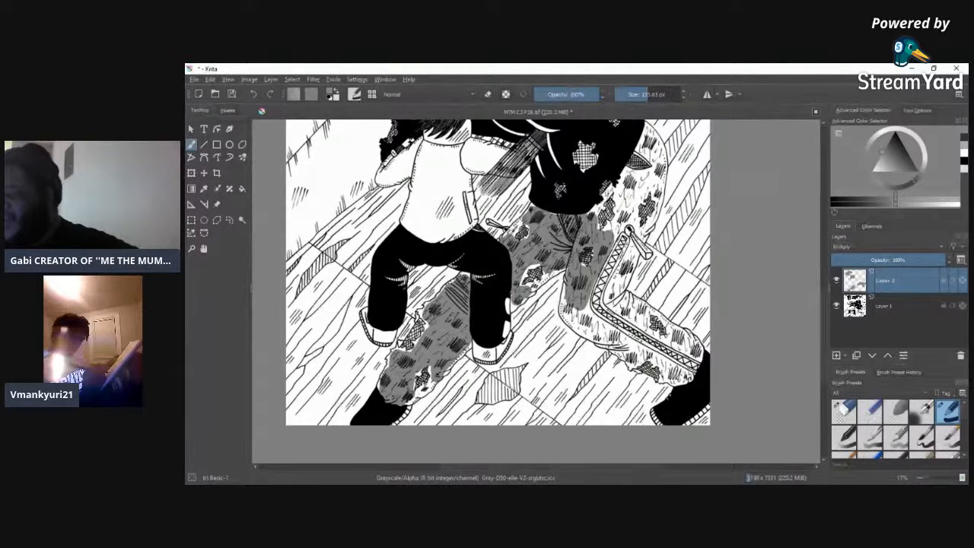
drag(521, 290, 510, 303)
mouse_move(572, 293)
mouse_down()
mouse_move(563, 327)
mouse_move(578, 330)
mouse_up()
mouse_move(599, 317)
mouse_down()
mouse_move(583, 336)
mouse_move(571, 335)
mouse_move(578, 347)
mouse_move(584, 323)
mouse_up()
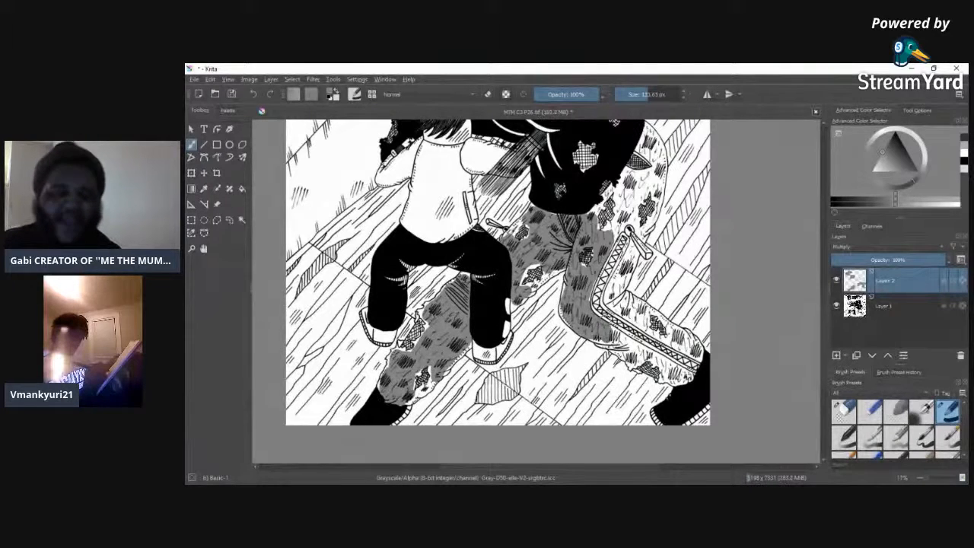
mouse_move(614, 315)
mouse_down()
mouse_move(590, 343)
mouse_move(629, 370)
mouse_up()
mouse_move(654, 337)
mouse_down()
mouse_move(635, 354)
mouse_move(673, 381)
mouse_up()
drag(695, 367, 667, 386)
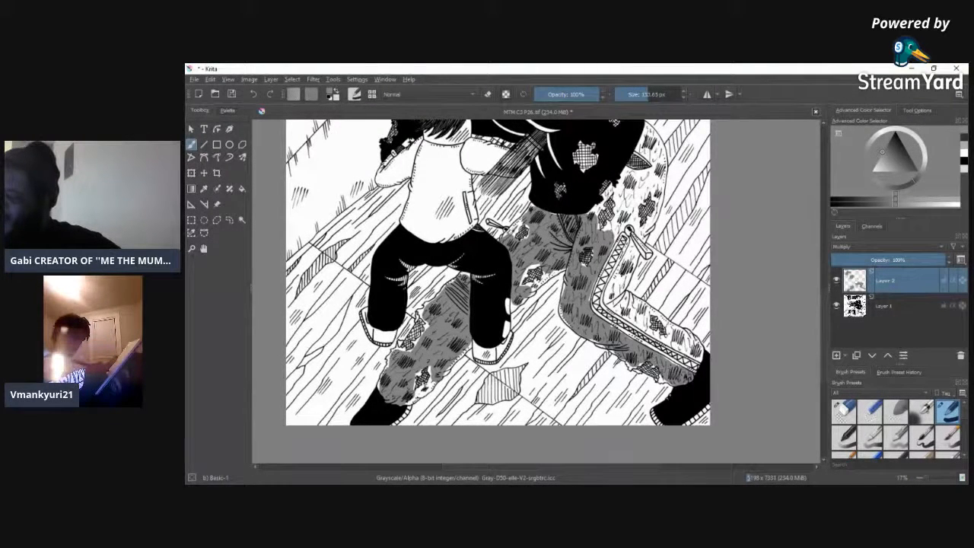
Step: Shade the bent leg on the inner side of the zigzag trim in grey, from the zip pull around the knee to the cuff
drag(632, 304, 617, 321)
mouse_move(629, 297)
mouse_down()
mouse_move(611, 318)
mouse_move(622, 315)
mouse_up()
mouse_move(614, 294)
mouse_down()
mouse_move(605, 305)
mouse_move(613, 317)
mouse_up()
drag(644, 292, 615, 325)
mouse_move(651, 314)
mouse_down()
mouse_move(625, 334)
mouse_move(609, 326)
mouse_move(609, 306)
mouse_up()
drag(627, 276, 605, 303)
drag(624, 268, 606, 287)
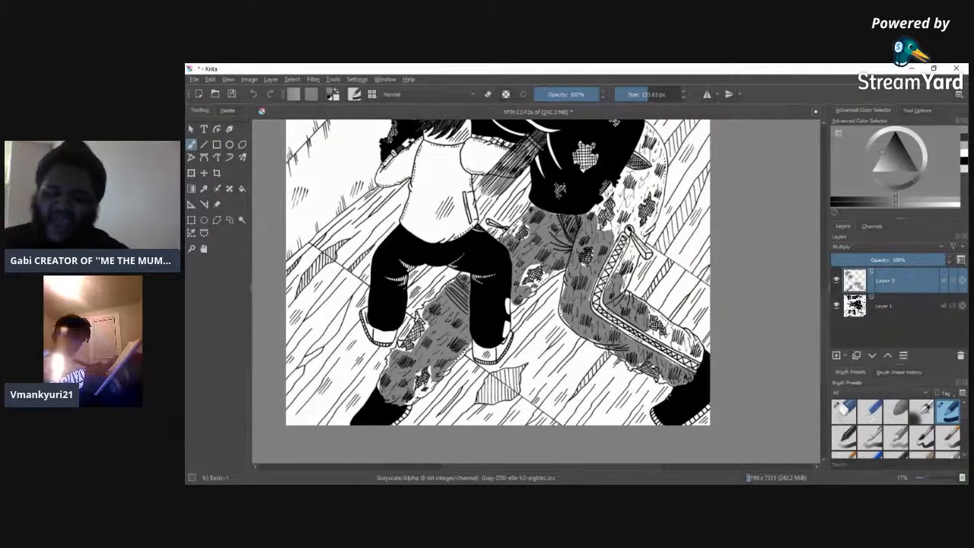
mouse_move(630, 260)
mouse_down()
mouse_move(618, 291)
mouse_move(621, 279)
mouse_up()
drag(643, 244, 612, 279)
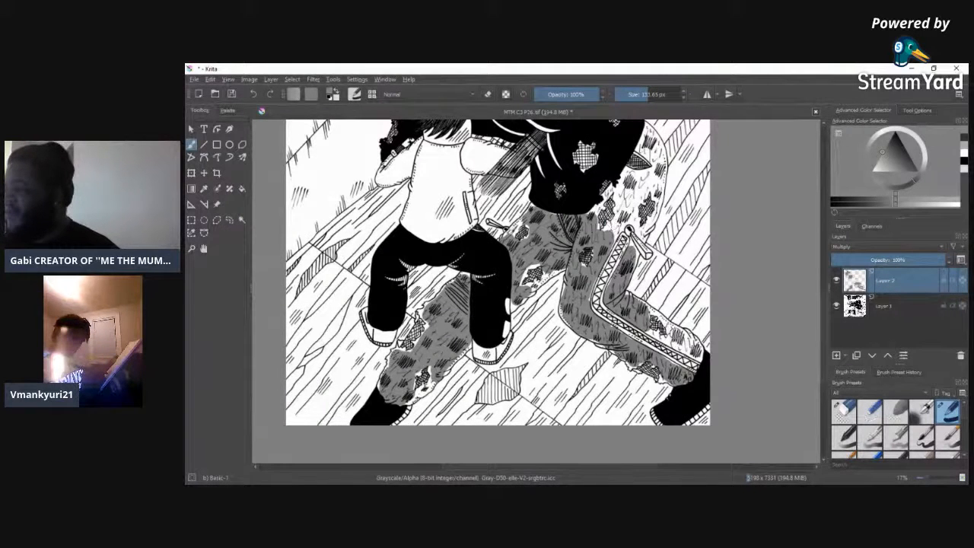
mouse_move(682, 330)
mouse_down()
mouse_move(668, 350)
mouse_move(690, 365)
mouse_move(673, 353)
mouse_move(679, 332)
mouse_up()
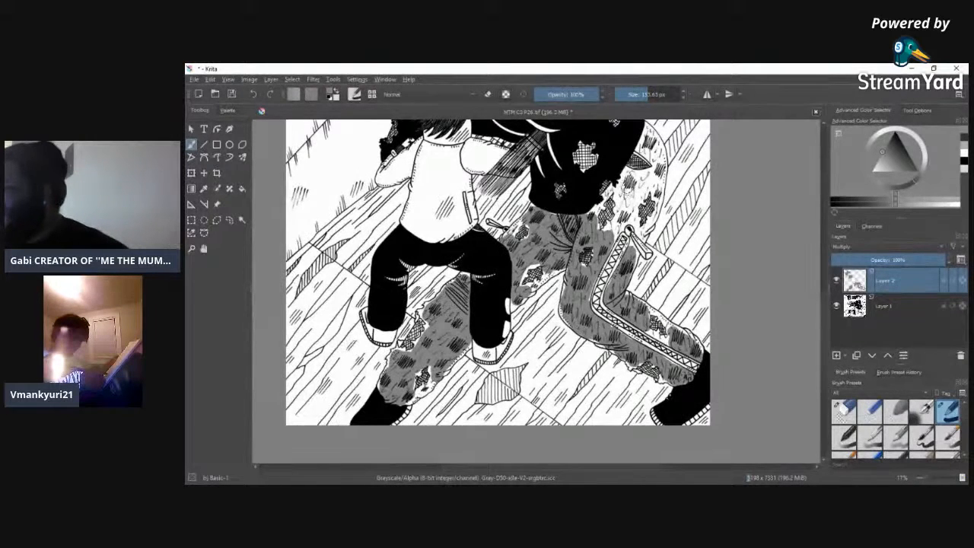
Step: Fill the man's hip and rear trousers beside the black coat with grey, working around the cross-hatched patches
mouse_move(627, 181)
mouse_down()
mouse_move(614, 234)
mouse_move(636, 192)
mouse_move(631, 172)
mouse_up()
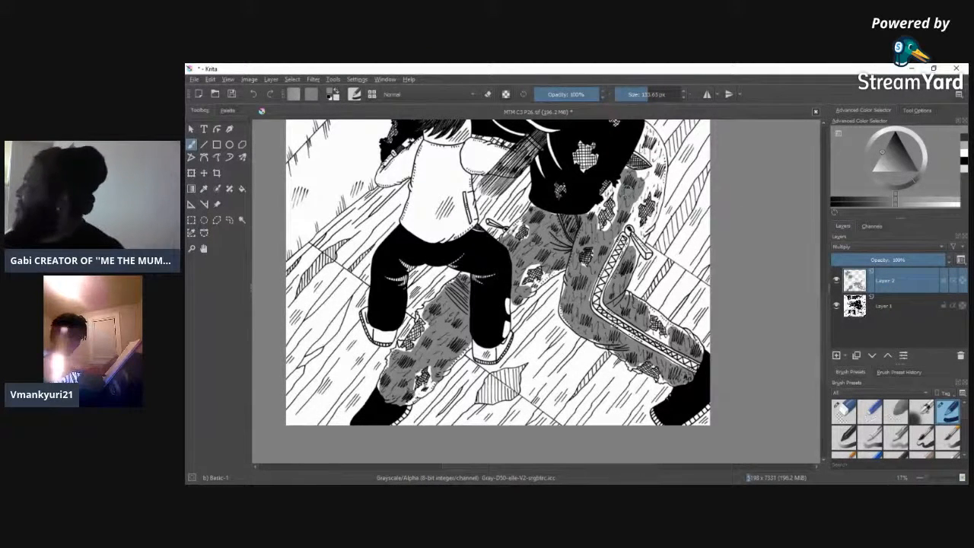
mouse_move(638, 176)
mouse_down()
mouse_move(654, 190)
mouse_move(629, 217)
mouse_up()
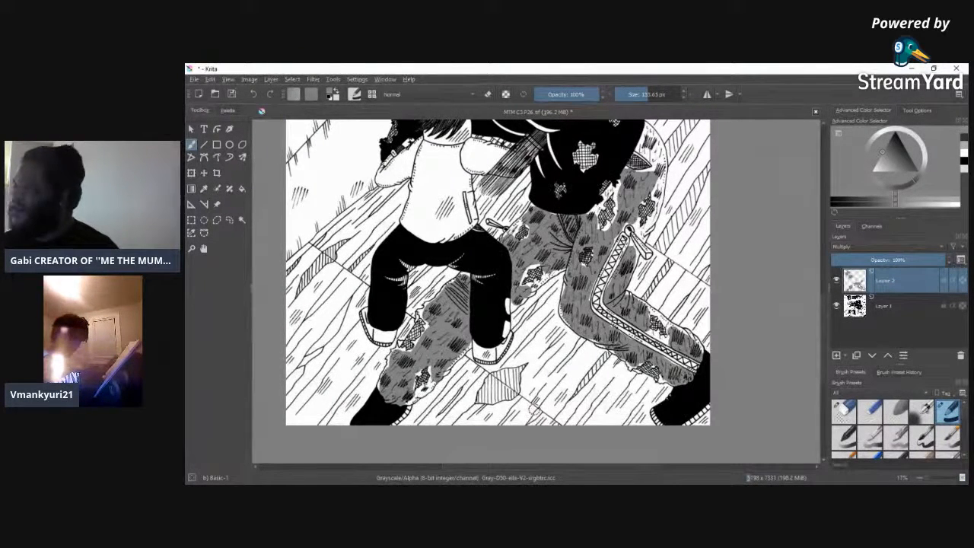
mouse_move(641, 151)
mouse_down()
mouse_move(661, 175)
mouse_move(638, 145)
mouse_move(656, 127)
mouse_move(656, 192)
mouse_up()
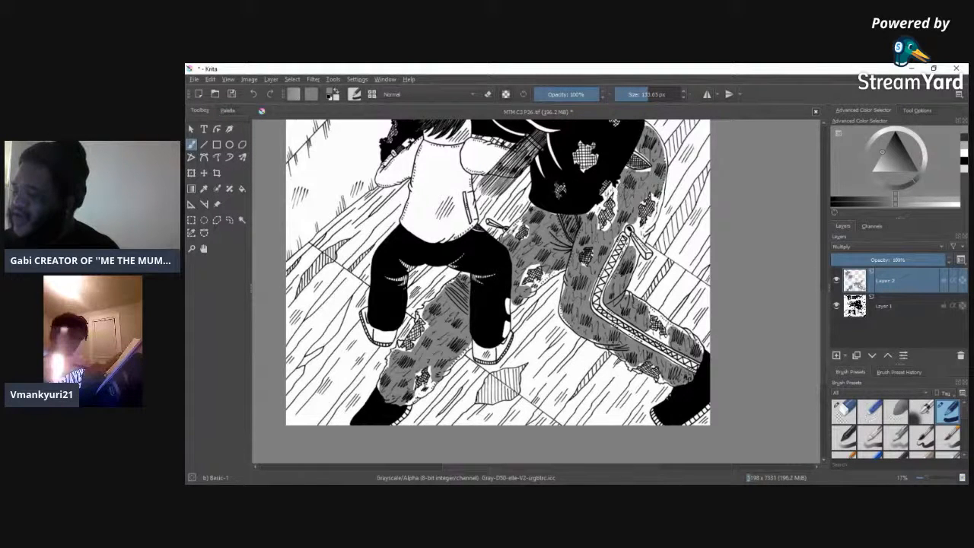
drag(647, 227, 640, 236)
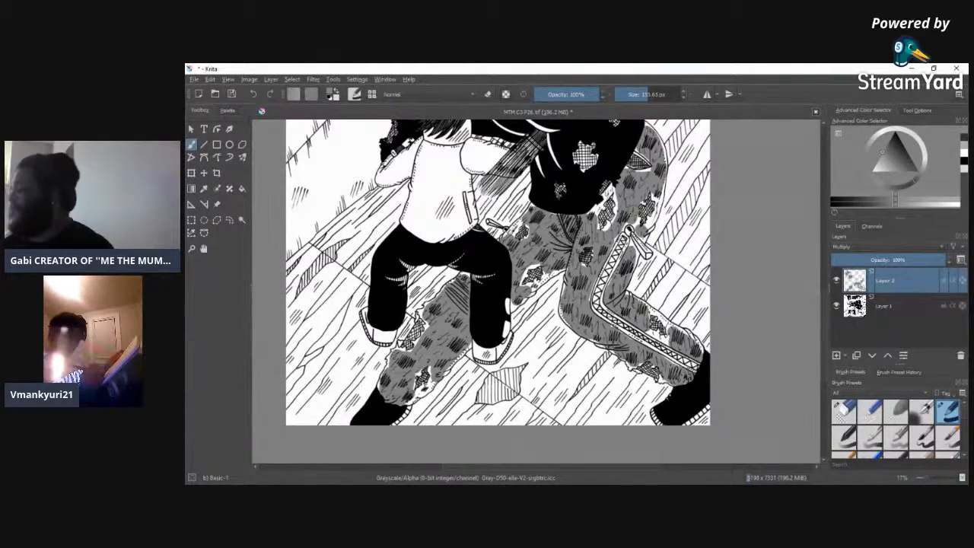
Step: Fill the white gaps along the thigh's lower outline beside the child's black trousers with grey, using a 25.22 px brush at 100% zoom
drag(923, 480, 933, 482)
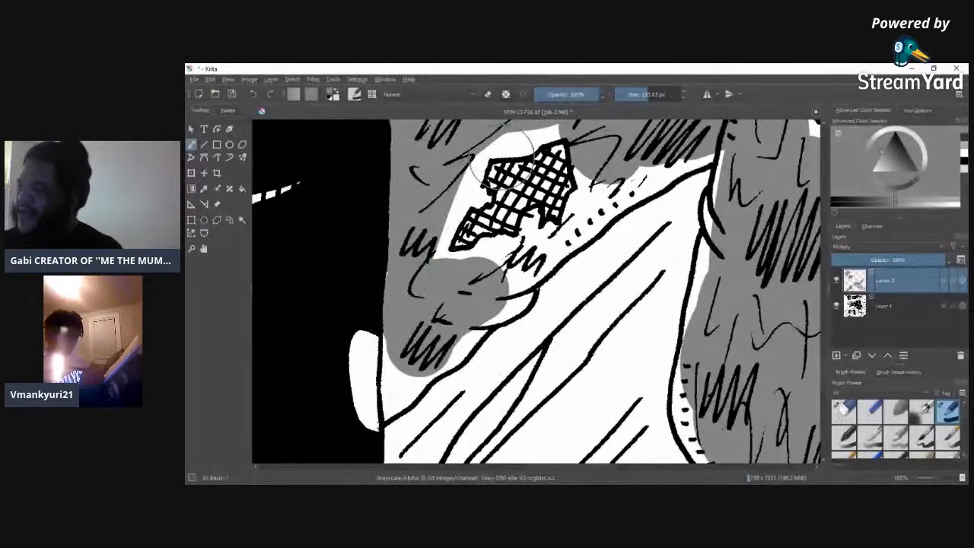
click(634, 95)
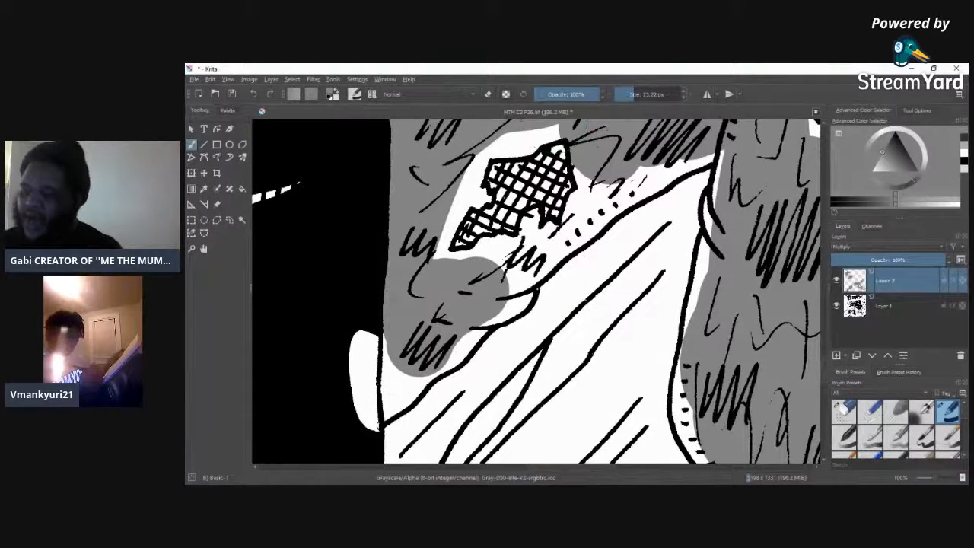
drag(387, 335, 388, 374)
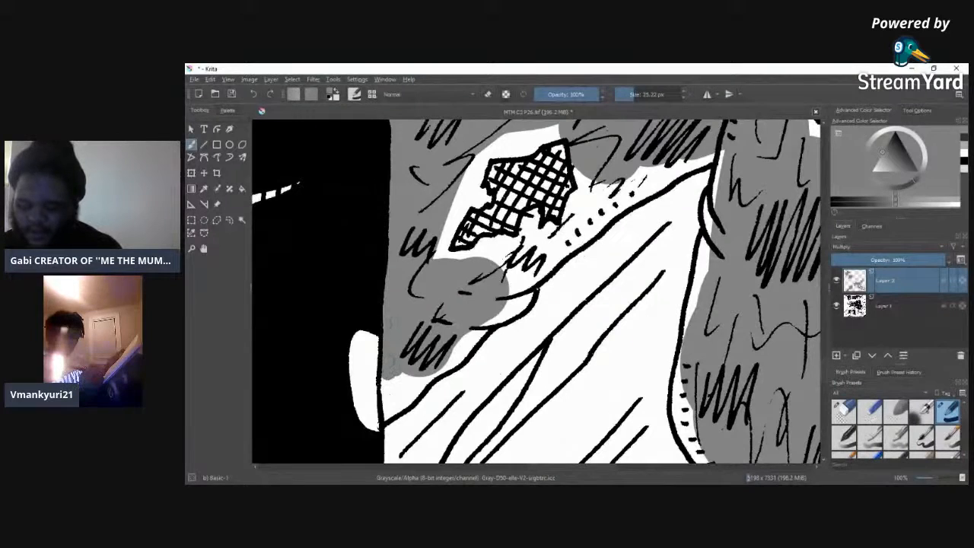
mouse_move(388, 370)
mouse_down()
mouse_move(387, 411)
mouse_move(430, 374)
mouse_move(398, 390)
mouse_up()
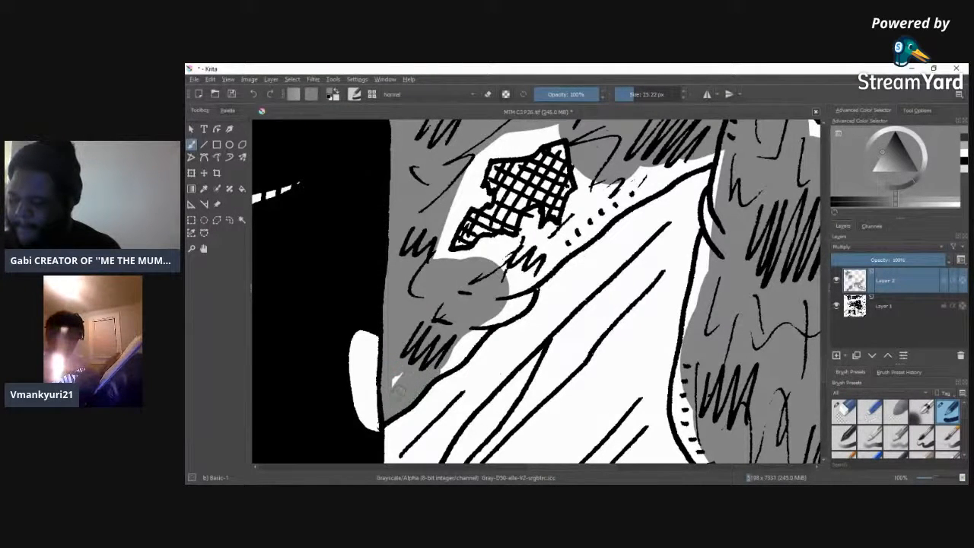
mouse_move(438, 364)
mouse_down()
mouse_move(531, 287)
mouse_move(504, 302)
mouse_move(520, 279)
mouse_move(480, 291)
mouse_move(473, 254)
mouse_move(450, 264)
mouse_move(429, 254)
mouse_move(495, 242)
mouse_up()
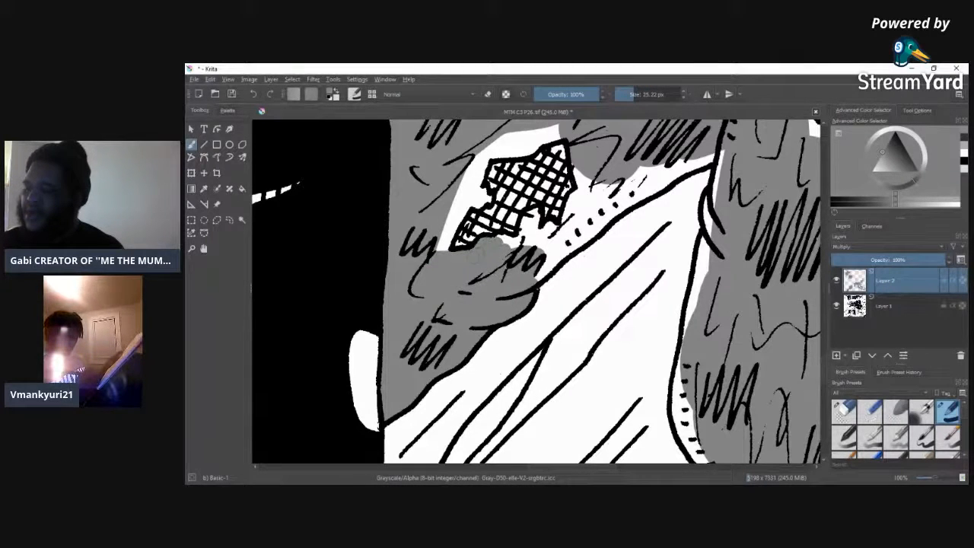
Step: Fill the remaining white around the thigh's cross-hatched patch and along the dotted seams down the neighbouring leg's edge
mouse_move(466, 198)
mouse_down()
mouse_move(449, 251)
mouse_move(466, 164)
mouse_move(493, 145)
mouse_move(516, 152)
mouse_move(554, 133)
mouse_move(500, 135)
mouse_up()
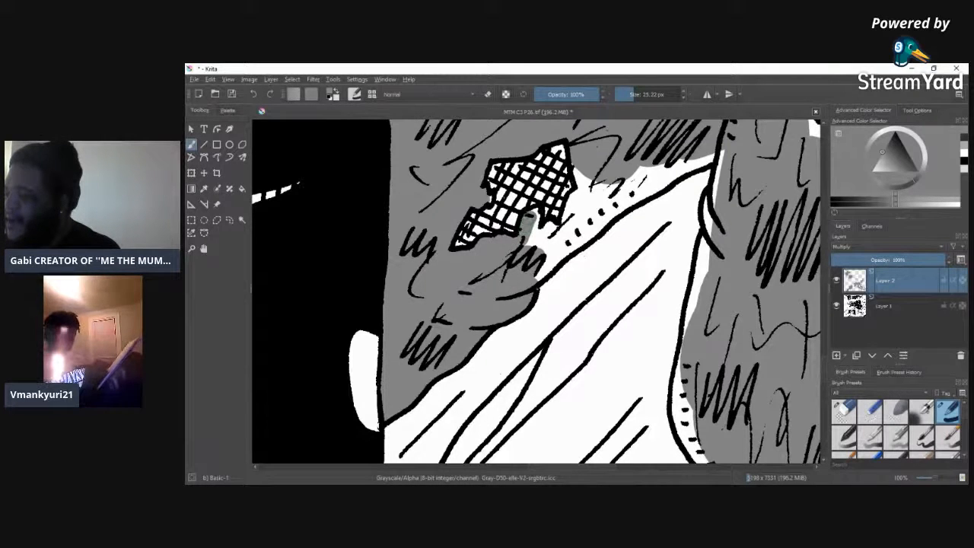
mouse_move(542, 236)
mouse_down()
mouse_move(555, 233)
mouse_move(554, 263)
mouse_move(579, 229)
mouse_move(629, 192)
mouse_move(572, 205)
mouse_move(571, 221)
mouse_move(590, 187)
mouse_move(605, 195)
mouse_move(619, 185)
mouse_move(583, 182)
mouse_up()
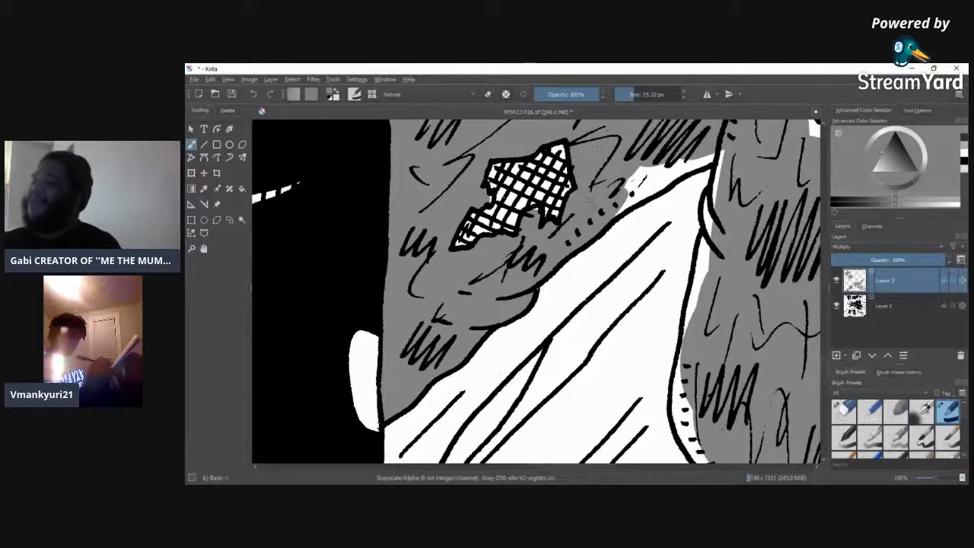
mouse_move(614, 187)
mouse_down()
mouse_move(647, 169)
mouse_move(624, 205)
mouse_move(720, 153)
mouse_move(670, 169)
mouse_move(716, 194)
mouse_move(692, 323)
mouse_up()
mouse_move(678, 364)
mouse_down()
mouse_move(678, 405)
mouse_move(699, 457)
mouse_up()
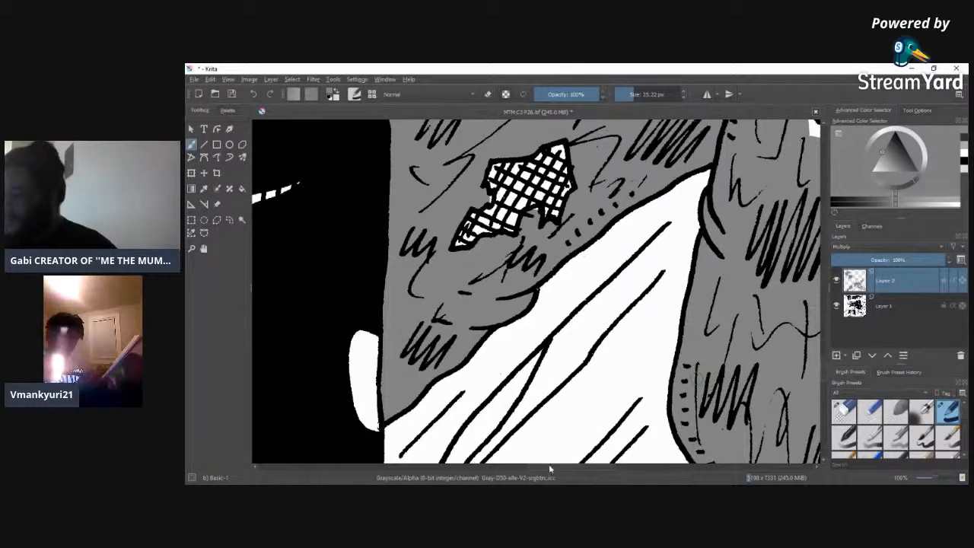
Step: Fill the upper thigh's white edge with grey from the coat hem down past the child's zip pull
drag(824, 364, 824, 331)
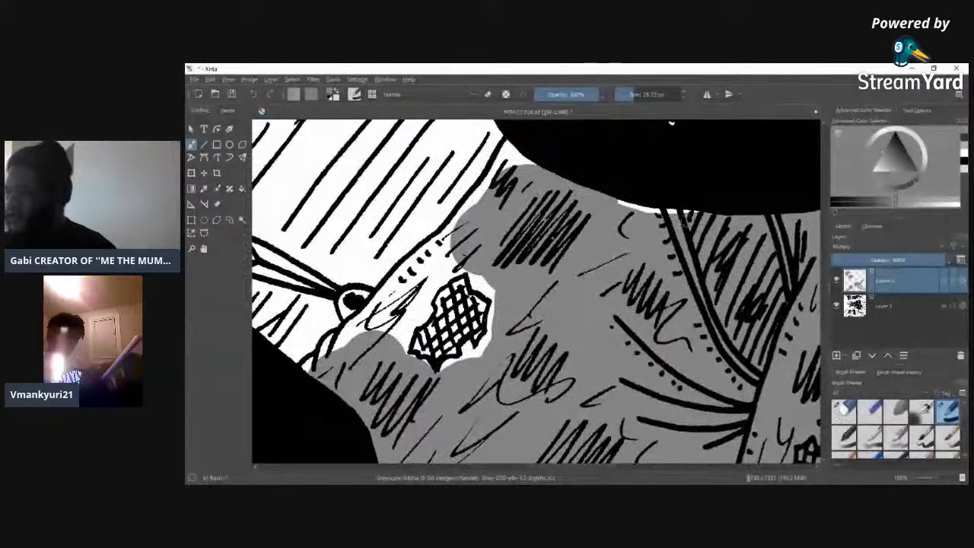
mouse_move(510, 153)
mouse_down()
mouse_move(504, 174)
mouse_move(503, 143)
mouse_move(518, 148)
mouse_move(381, 298)
mouse_up()
mouse_move(414, 261)
mouse_down()
mouse_move(312, 364)
mouse_move(371, 322)
mouse_move(405, 279)
mouse_move(390, 313)
mouse_move(416, 274)
mouse_up()
mouse_move(378, 312)
mouse_down()
mouse_move(404, 318)
mouse_move(411, 346)
mouse_up()
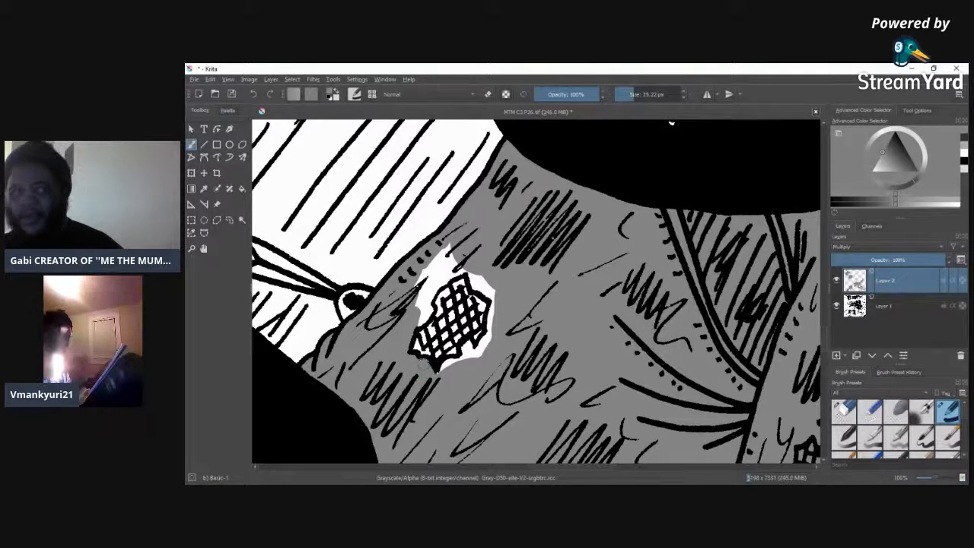
Step: Fill the white ring around the small cross-hatched patch on the upper thigh with grey, leaving the patch unshaded
mouse_move(447, 366)
mouse_down()
mouse_move(442, 378)
mouse_move(481, 343)
mouse_up()
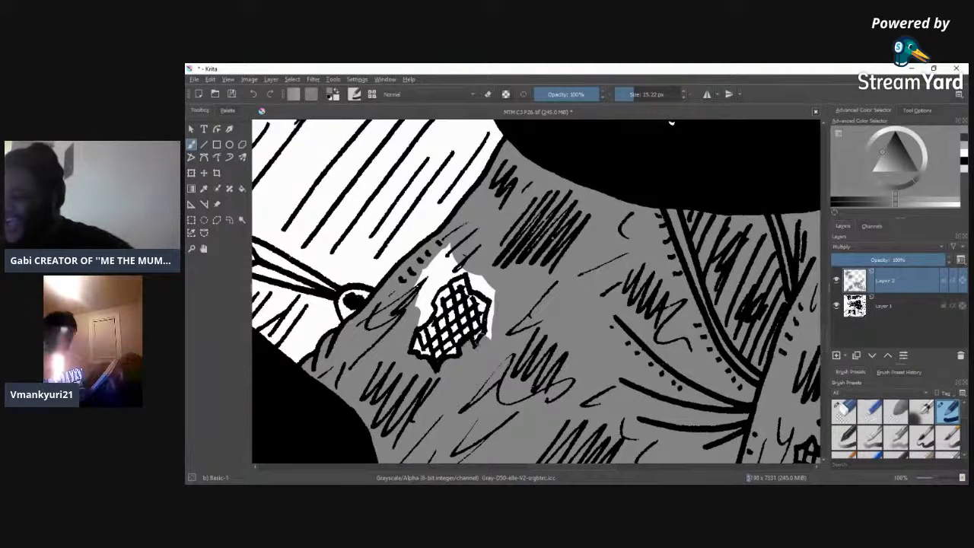
mouse_move(472, 351)
mouse_down()
mouse_move(487, 336)
mouse_move(495, 299)
mouse_up()
mouse_move(426, 313)
mouse_down()
mouse_move(434, 286)
mouse_move(429, 298)
mouse_move(462, 267)
mouse_move(433, 268)
mouse_move(460, 244)
mouse_move(396, 312)
mouse_up()
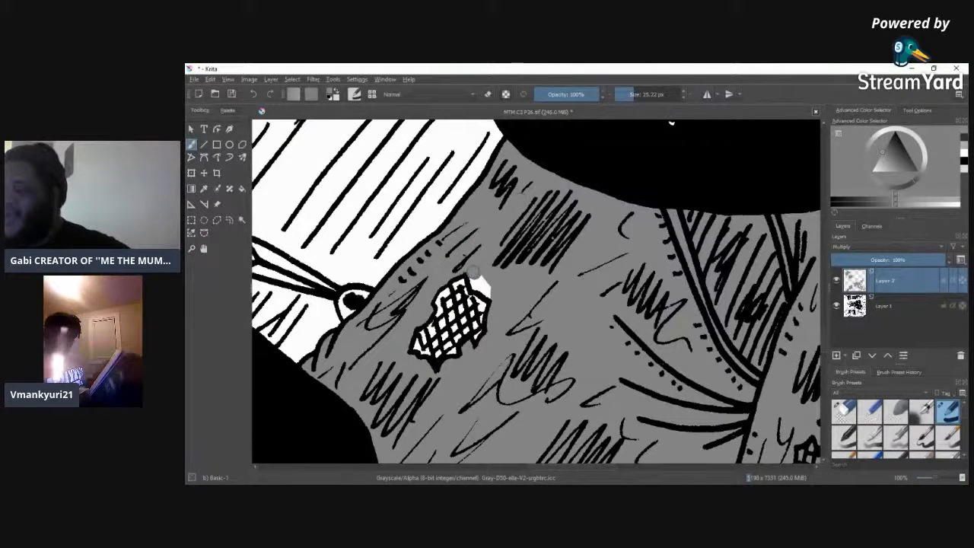
drag(475, 283, 483, 281)
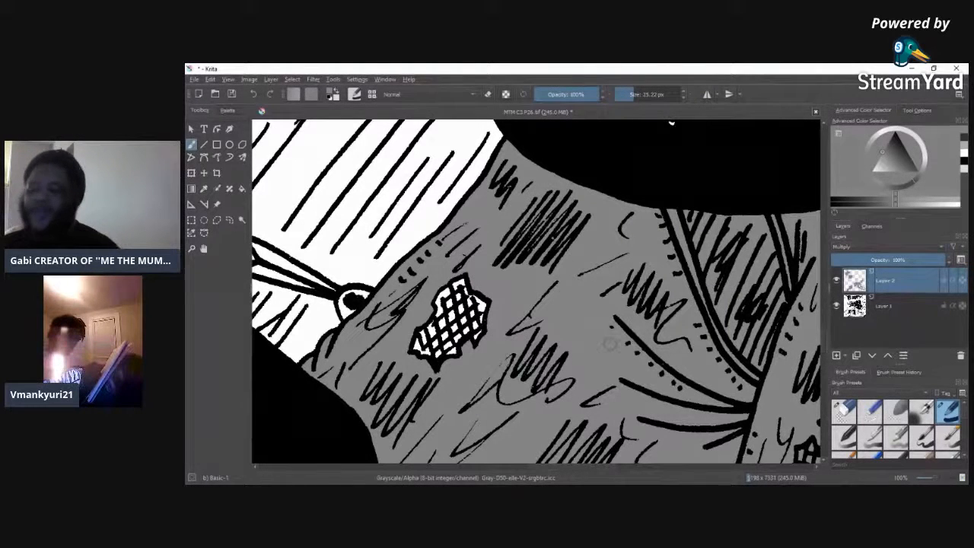
Step: Fill the white gaps around the cross-hatched patch on the leg beside the zigzag trim with grey
drag(546, 467, 590, 466)
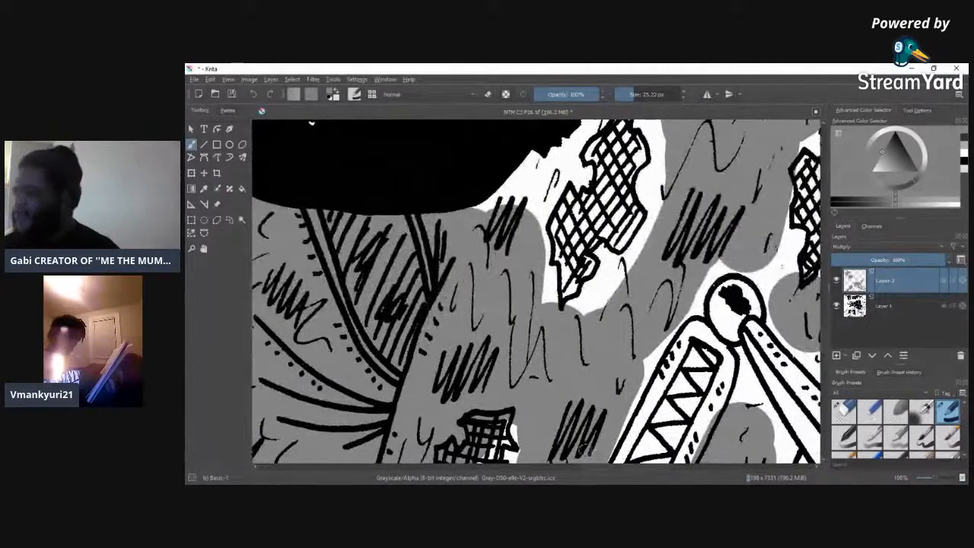
drag(825, 345, 826, 356)
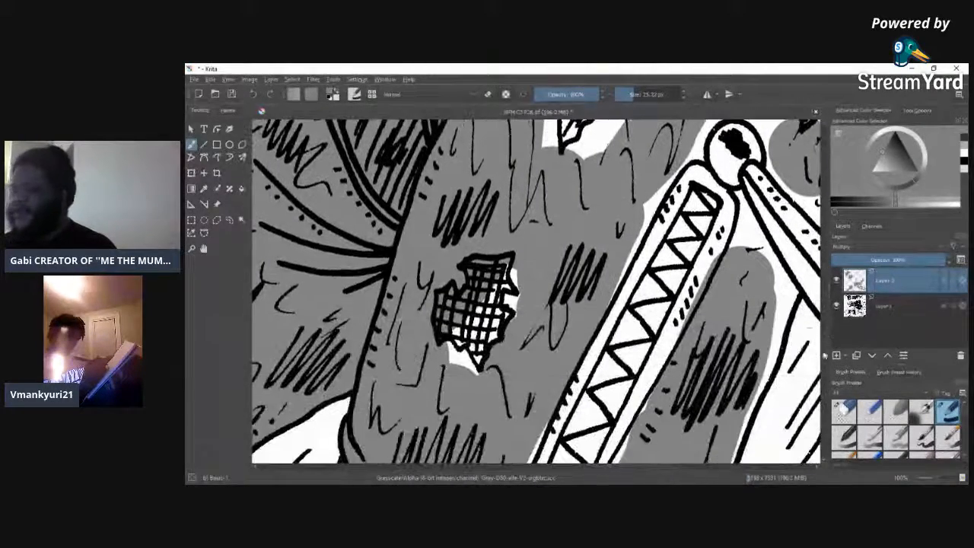
drag(515, 310, 510, 289)
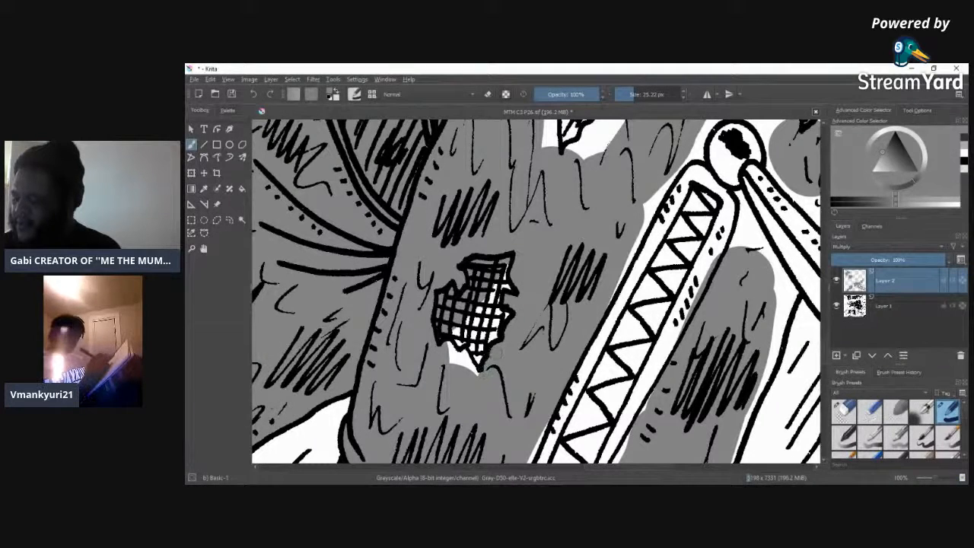
drag(478, 375, 449, 344)
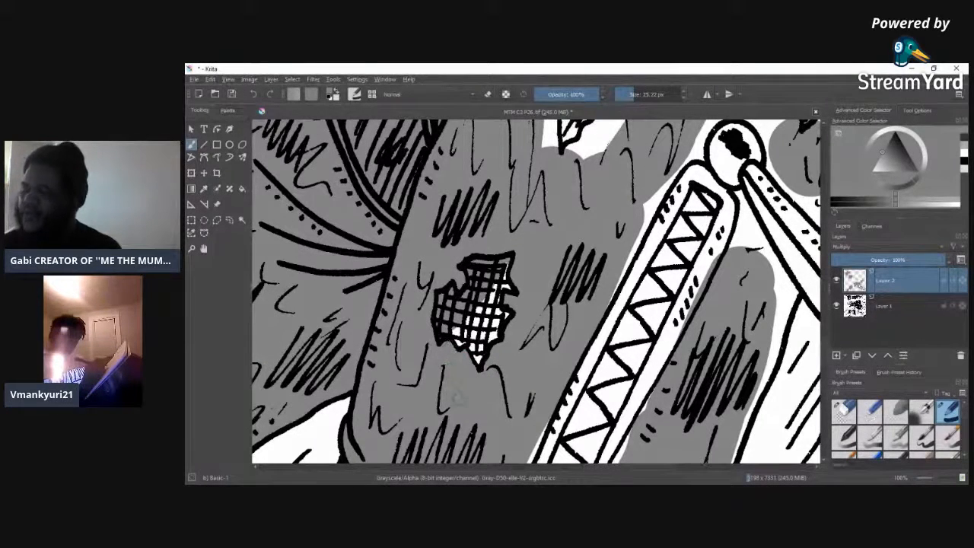
Step: Erase the grey from inside the thigh's small cross-hatched patch with the circle eraser at about 15 px
click(844, 411)
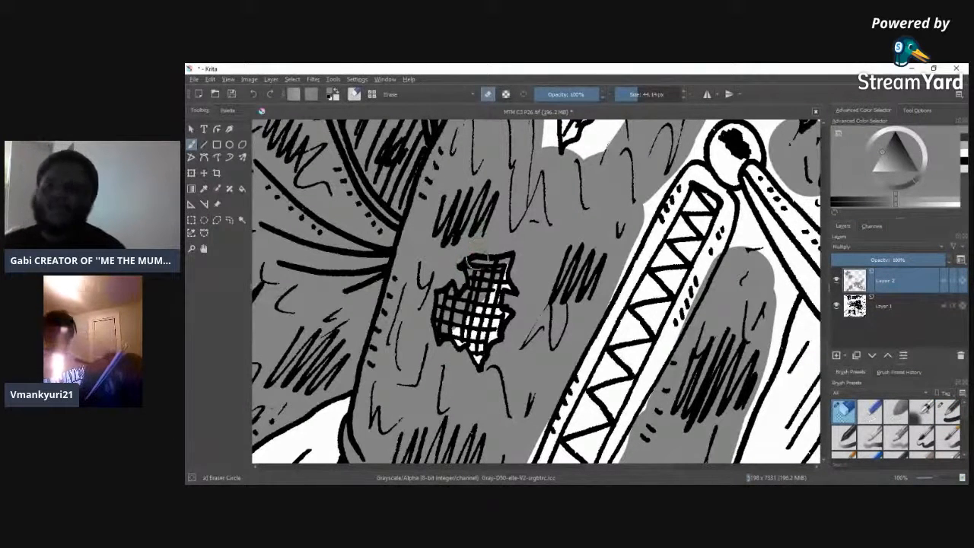
drag(484, 289, 464, 308)
click(631, 94)
mouse_move(483, 273)
mouse_down()
mouse_move(473, 283)
mouse_move(468, 276)
mouse_move(478, 261)
mouse_up()
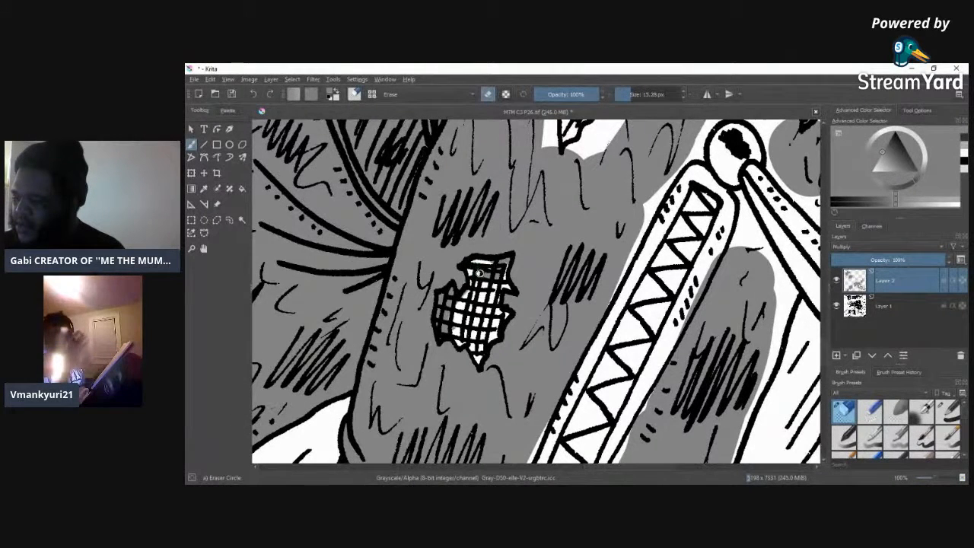
mouse_move(455, 312)
mouse_down()
mouse_move(451, 296)
mouse_move(440, 325)
mouse_move(448, 300)
mouse_up()
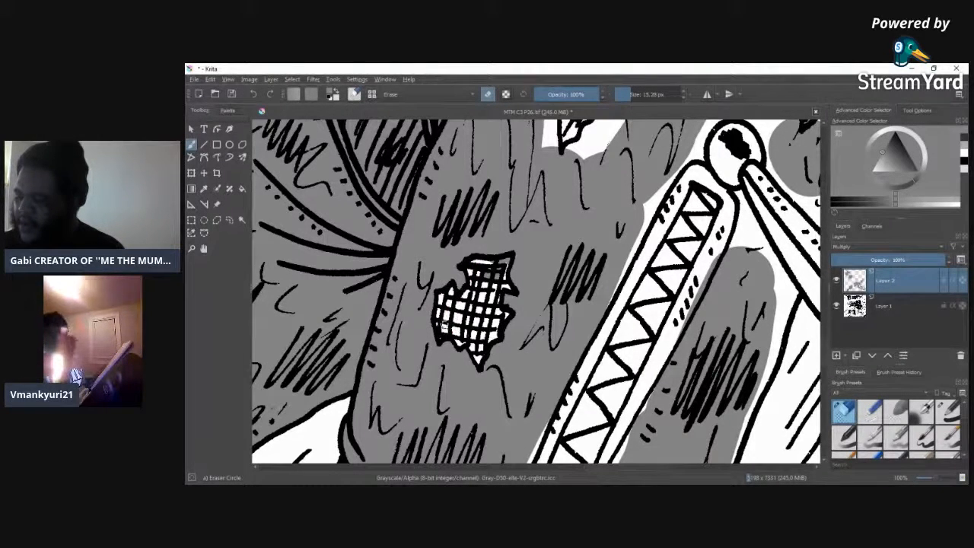
mouse_move(505, 263)
mouse_down()
mouse_move(481, 284)
mouse_move(505, 266)
mouse_up()
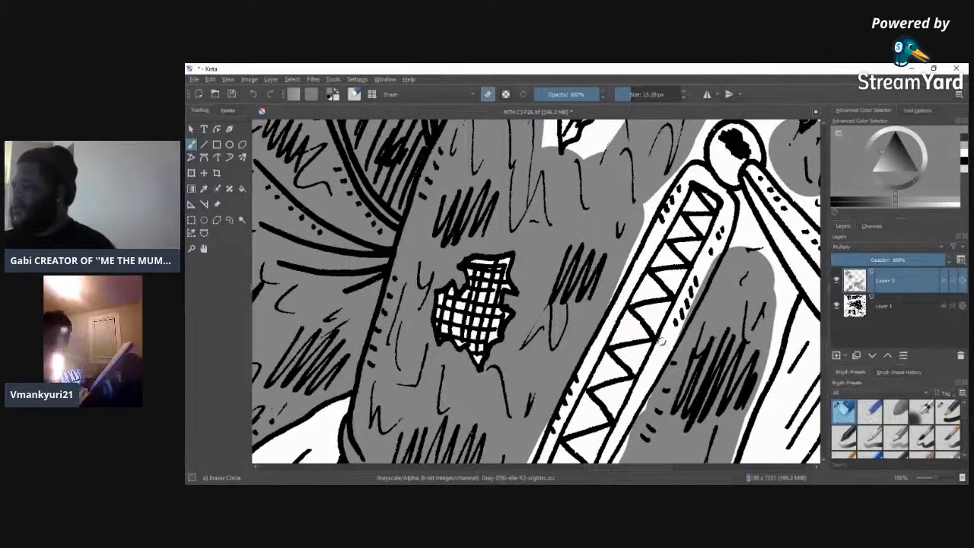
Step: Fill the white slivers along both outer edges of the zigzag zip trim with grey using the Basic-1 brush
click(948, 411)
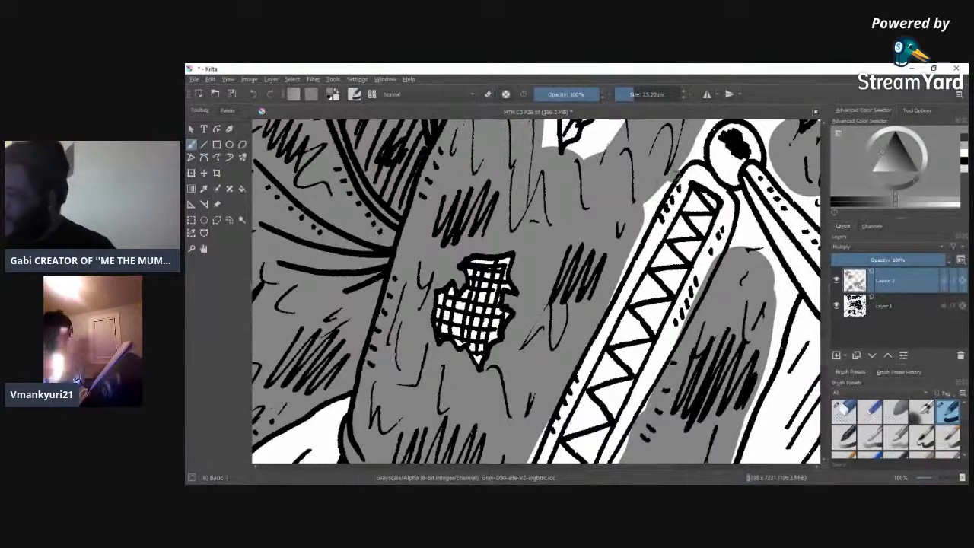
drag(636, 245, 652, 191)
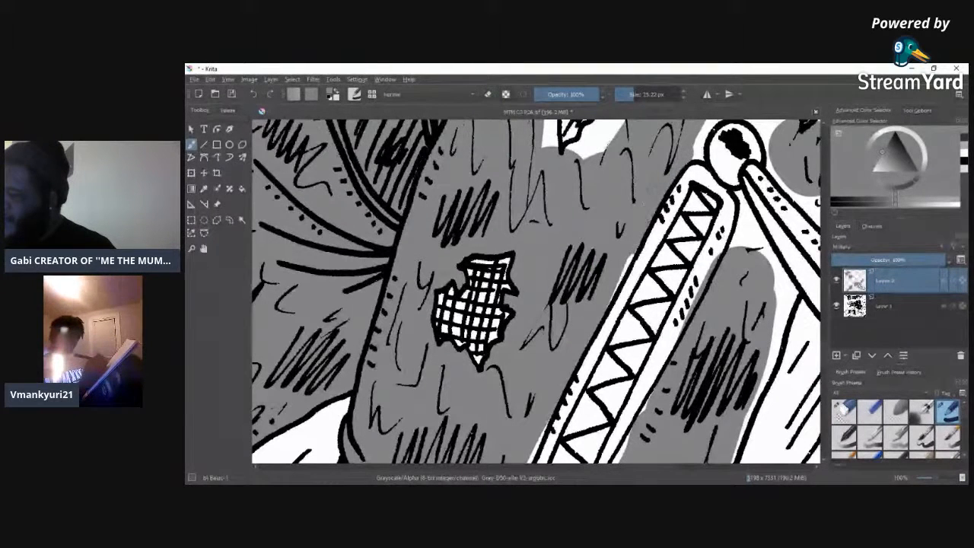
drag(618, 279, 629, 260)
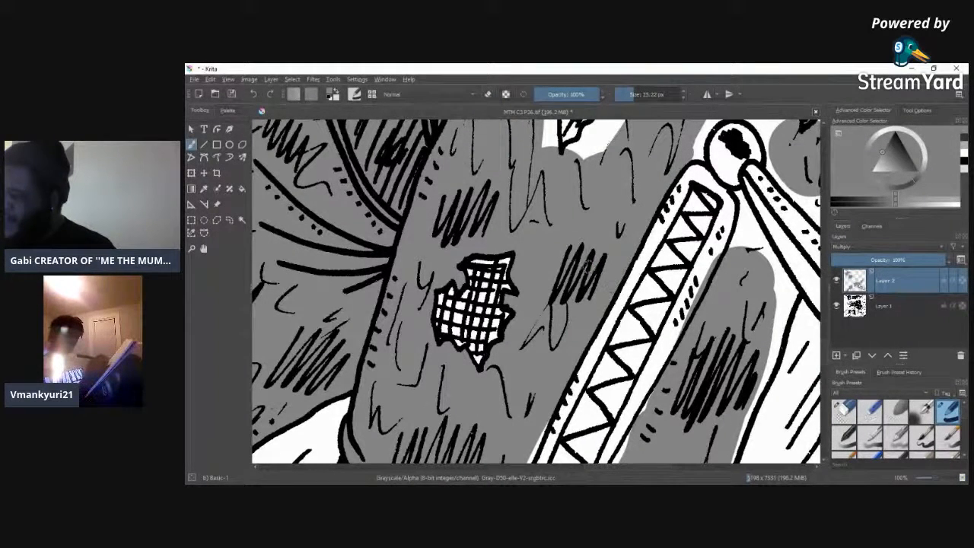
drag(535, 444, 530, 458)
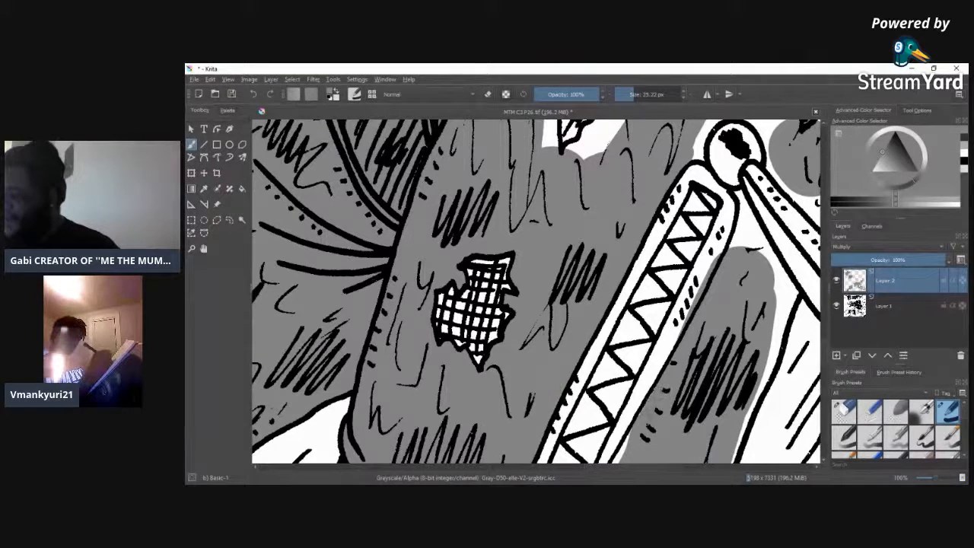
drag(634, 432, 620, 460)
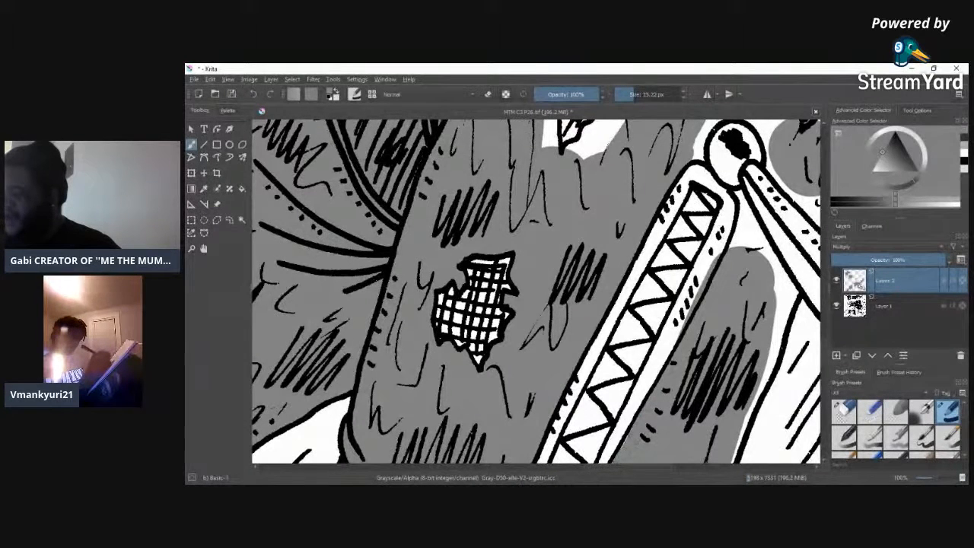
Step: Shade the remaining white of the leg beyond the zip up to the zip pull, and erase the grey spilling onto the trim
mouse_move(789, 300)
mouse_down()
mouse_move(772, 358)
mouse_move(760, 355)
mouse_move(734, 457)
mouse_up()
mouse_move(779, 317)
mouse_down()
mouse_move(778, 272)
mouse_move(789, 283)
mouse_move(758, 199)
mouse_up()
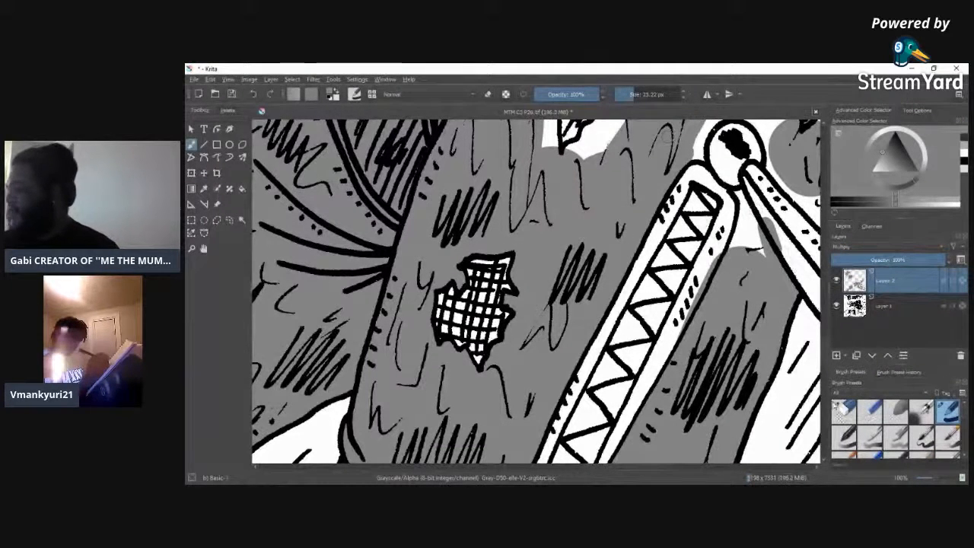
click(845, 410)
drag(775, 218, 781, 251)
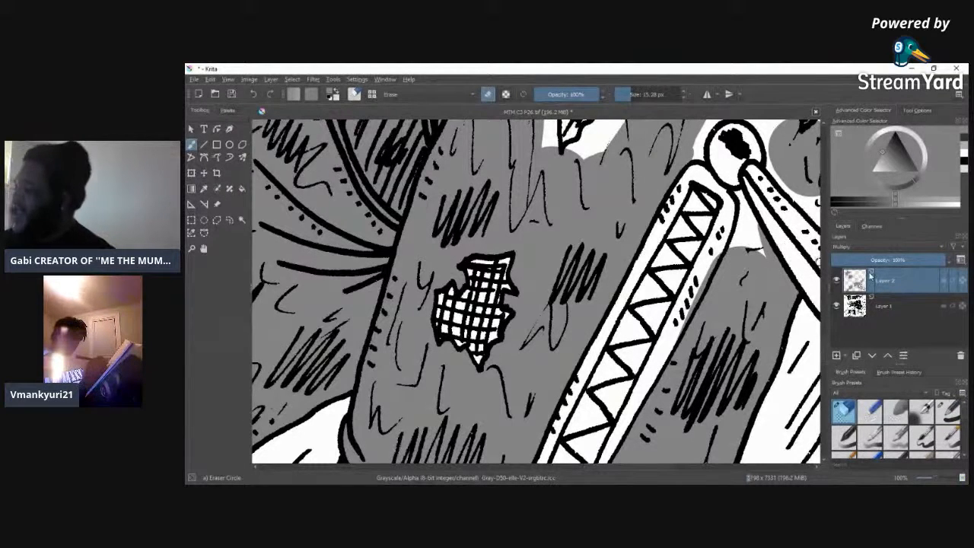
click(946, 412)
mouse_move(732, 249)
mouse_down()
mouse_move(741, 230)
mouse_move(759, 249)
mouse_move(743, 204)
mouse_move(753, 219)
mouse_up()
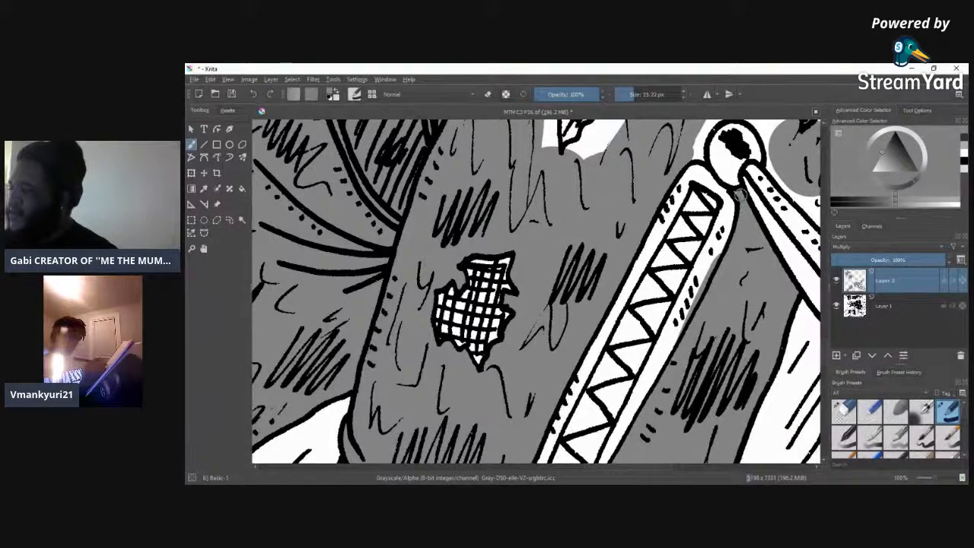
click(843, 411)
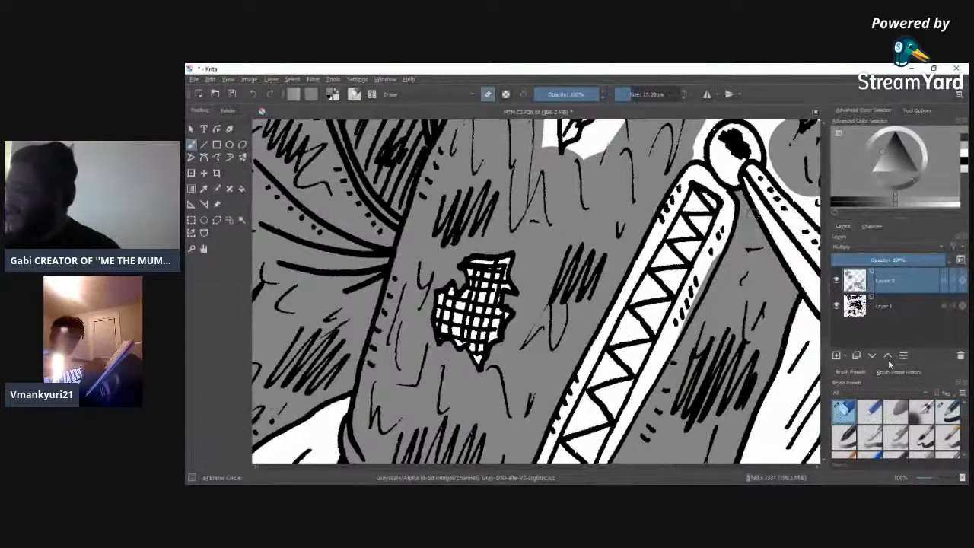
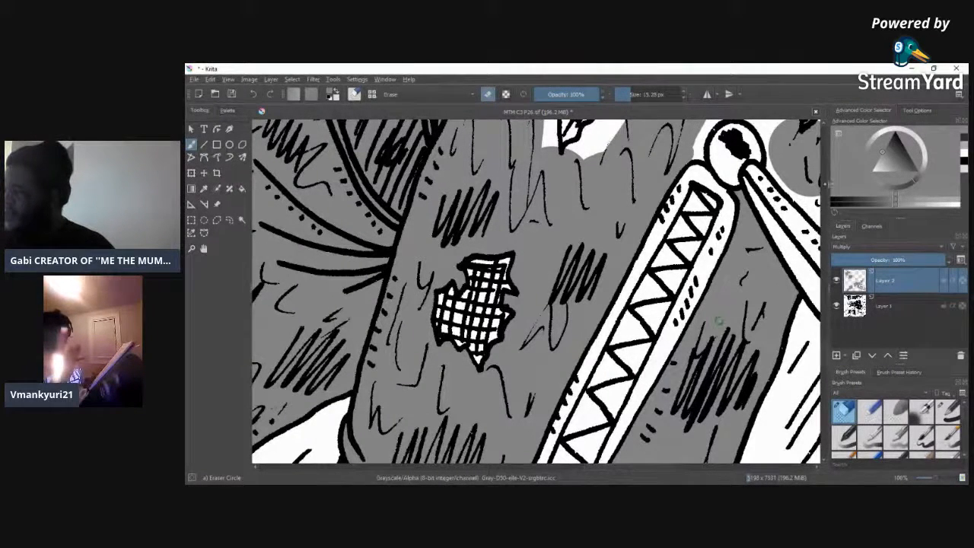
Step: Fill the white edges beside the lower bend of the zigzag trim with grey and erase the overspill on the trim
scroll(719, 320, down, 3)
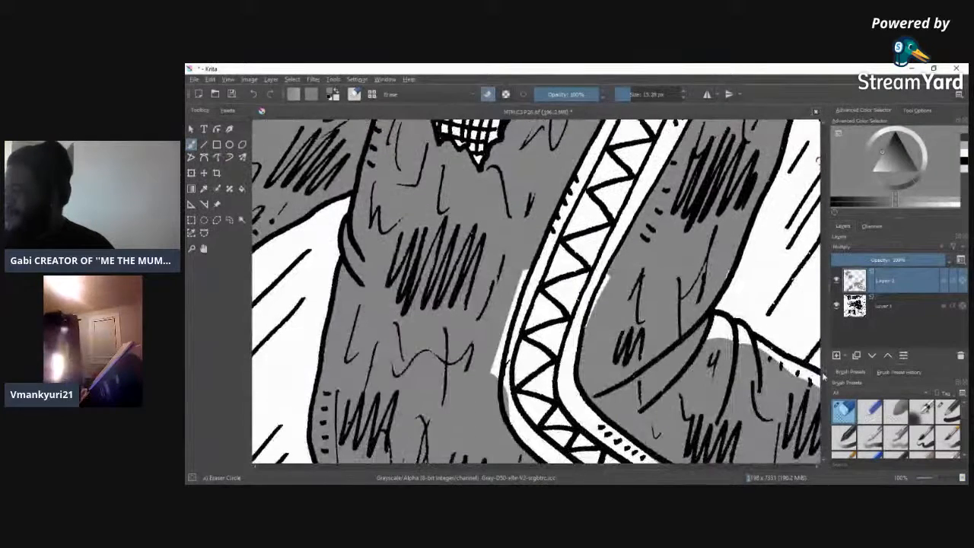
key(e)
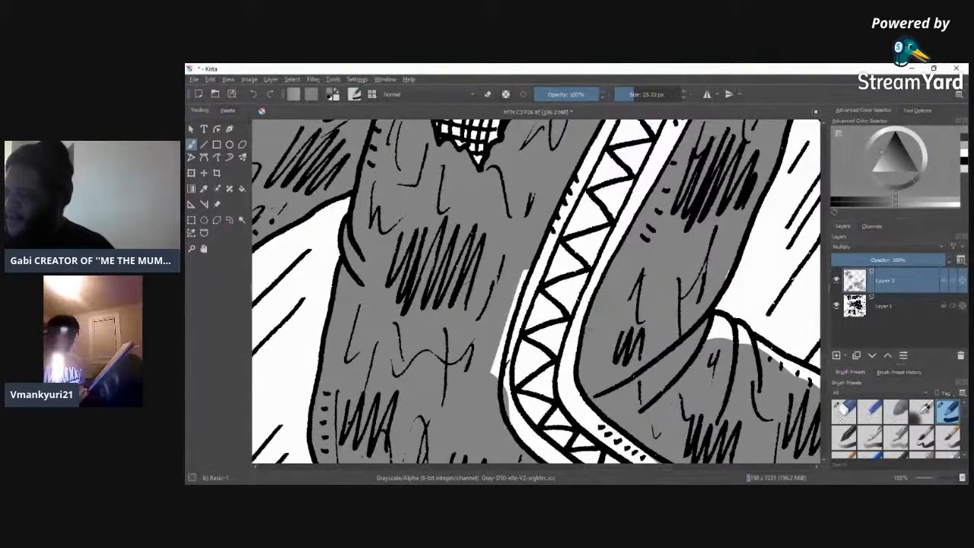
drag(527, 270, 496, 376)
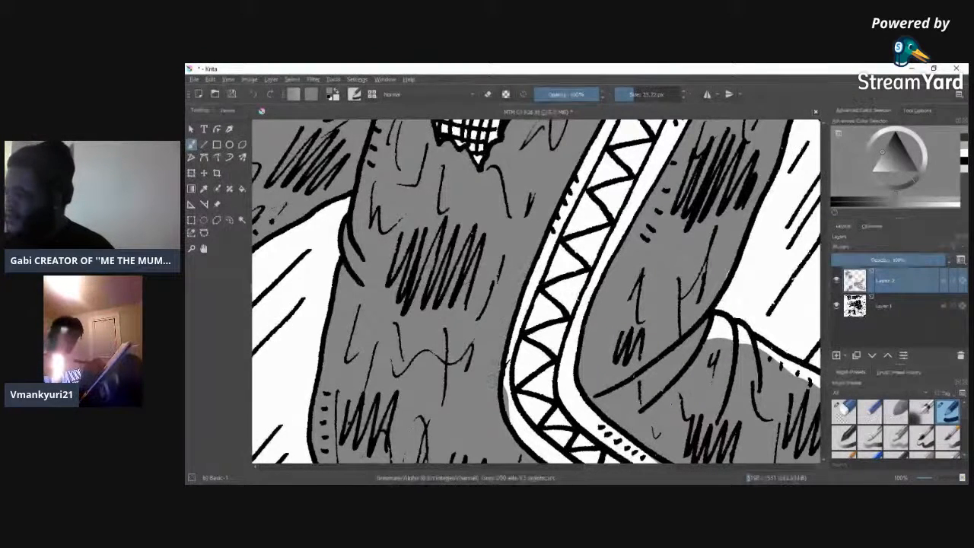
click(844, 411)
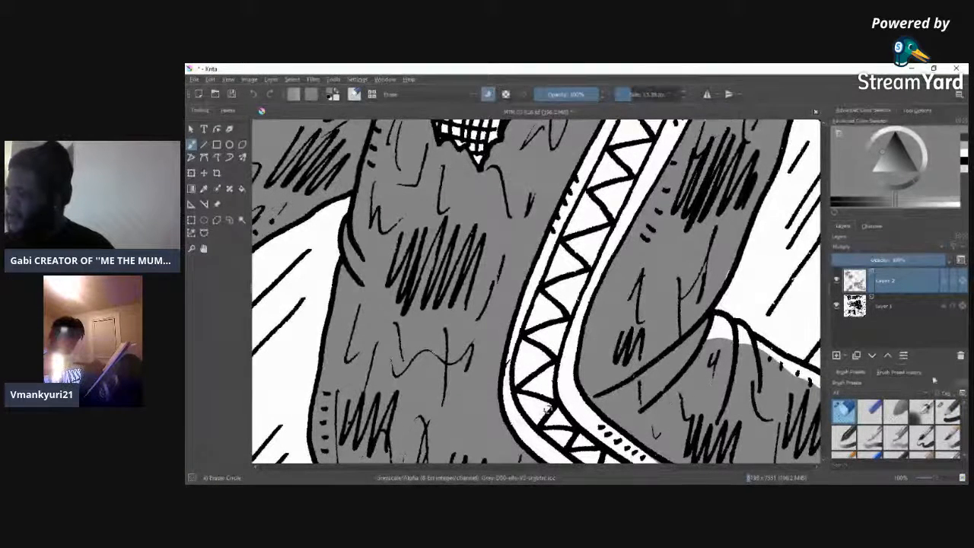
Step: Fill the white gaps at the top of the knee fold and along its dotted seam with grey
click(947, 411)
mouse_move(713, 323)
mouse_down()
mouse_move(731, 339)
mouse_move(738, 331)
mouse_up()
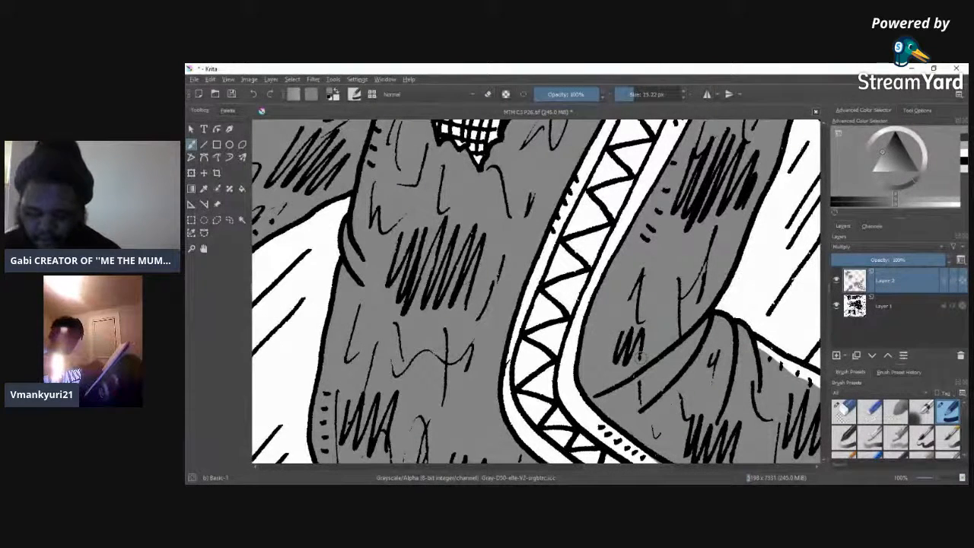
drag(755, 341, 818, 386)
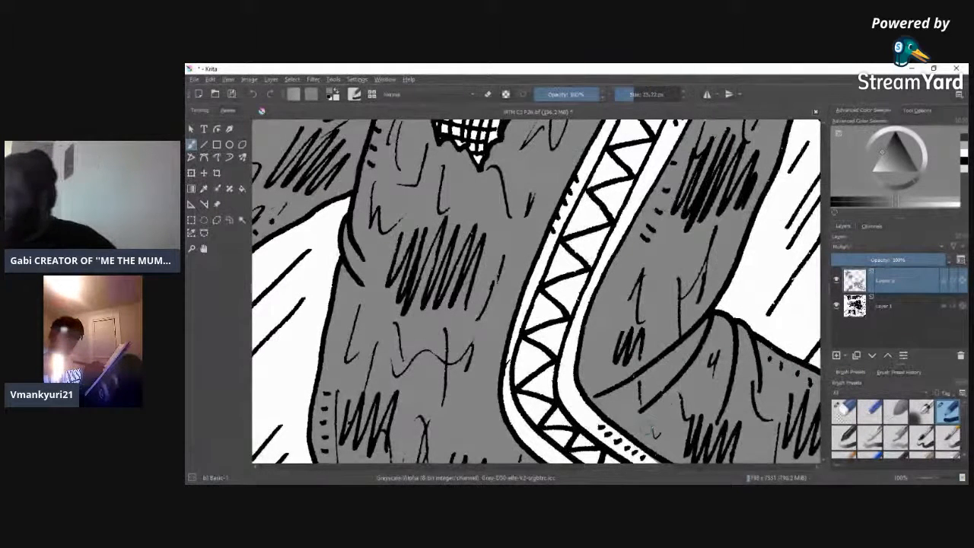
Step: Fill the white edges below the black coat hem and beside the upper thigh's cross-hatched patch with grey
drag(824, 367, 825, 322)
mouse_move(568, 395)
mouse_down()
mouse_move(604, 347)
mouse_move(594, 341)
mouse_move(606, 336)
mouse_move(615, 353)
mouse_move(608, 337)
mouse_move(600, 341)
mouse_move(611, 351)
mouse_move(583, 402)
mouse_move(646, 335)
mouse_move(626, 341)
mouse_move(631, 328)
mouse_move(621, 347)
mouse_move(665, 279)
mouse_move(652, 300)
mouse_move(641, 273)
mouse_move(653, 254)
mouse_move(641, 277)
mouse_move(653, 256)
mouse_move(651, 272)
mouse_move(655, 193)
mouse_move(645, 195)
mouse_move(649, 220)
mouse_up()
mouse_move(643, 183)
mouse_down()
mouse_move(651, 148)
mouse_move(600, 205)
mouse_move(613, 187)
mouse_move(605, 189)
mouse_move(573, 243)
mouse_move(591, 206)
mouse_move(615, 180)
mouse_move(563, 249)
mouse_move(587, 212)
mouse_move(575, 262)
mouse_move(569, 244)
mouse_move(587, 261)
mouse_move(524, 271)
mouse_move(558, 229)
mouse_move(491, 288)
mouse_move(516, 255)
mouse_up()
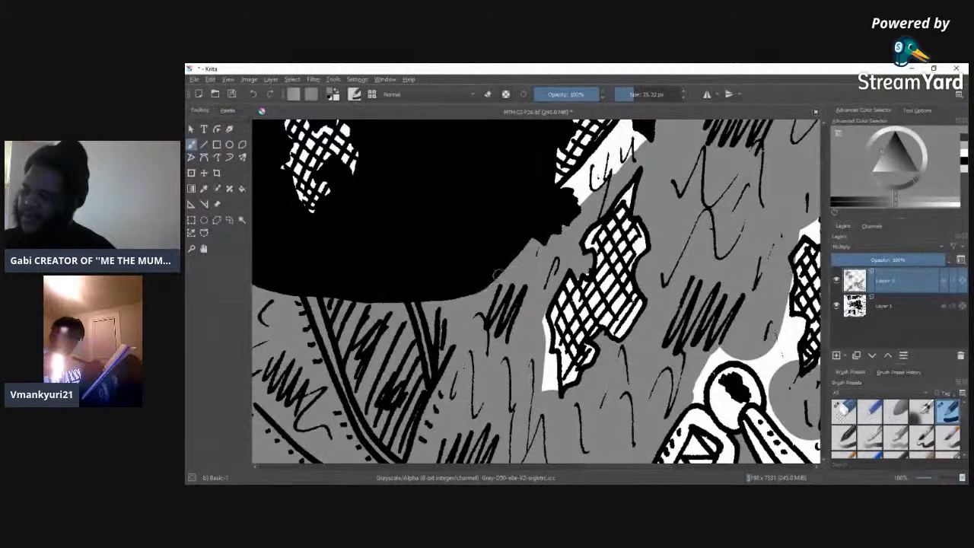
drag(552, 392, 550, 362)
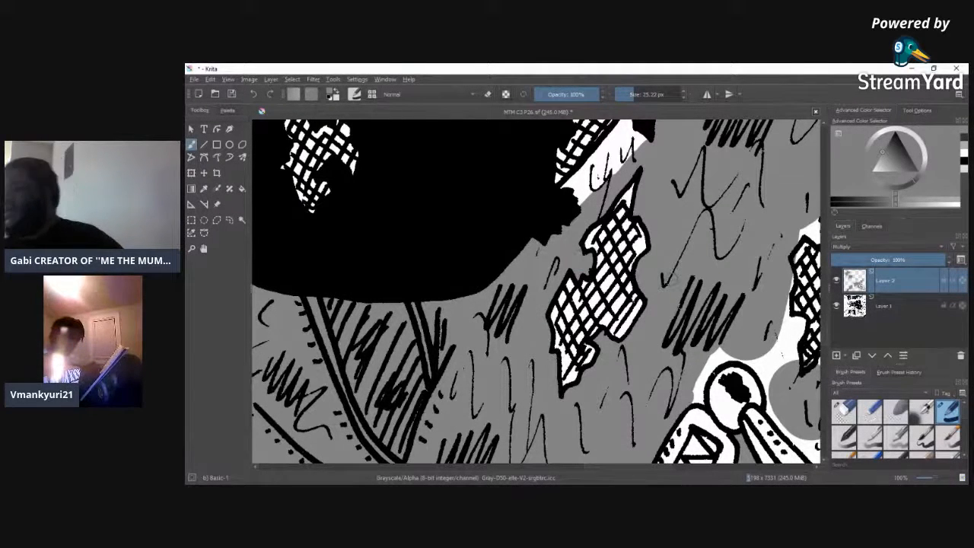
Step: Fill the white strip between the black coat's jagged edge and the tip of the cross-hatched patch with grey
scroll(669, 281, up, 4)
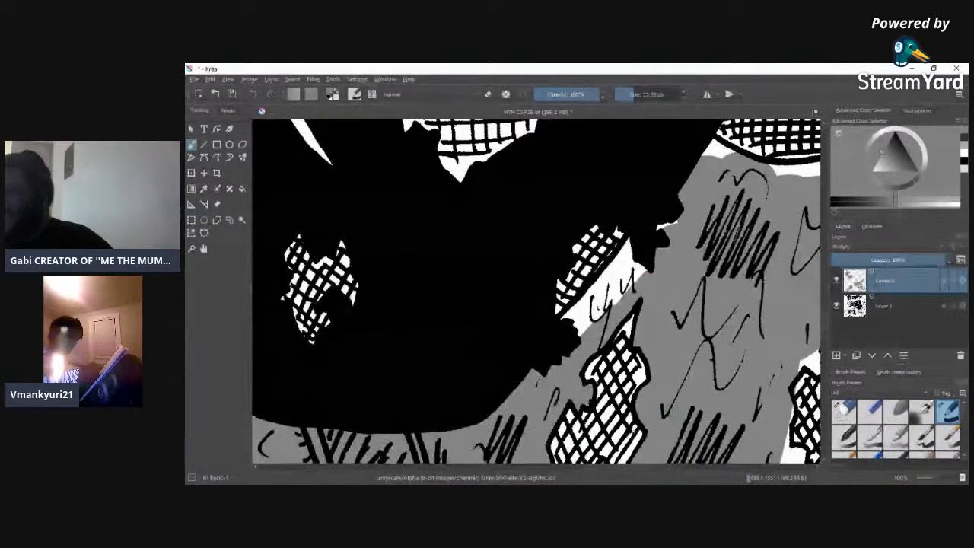
mouse_move(578, 314)
mouse_down()
mouse_move(623, 259)
mouse_move(614, 260)
mouse_move(609, 296)
mouse_up()
drag(675, 219, 649, 244)
Step: Fill the white notch of the neighbouring cross-hatched patch and the white strip under the curved patch above with grey
drag(616, 466, 657, 467)
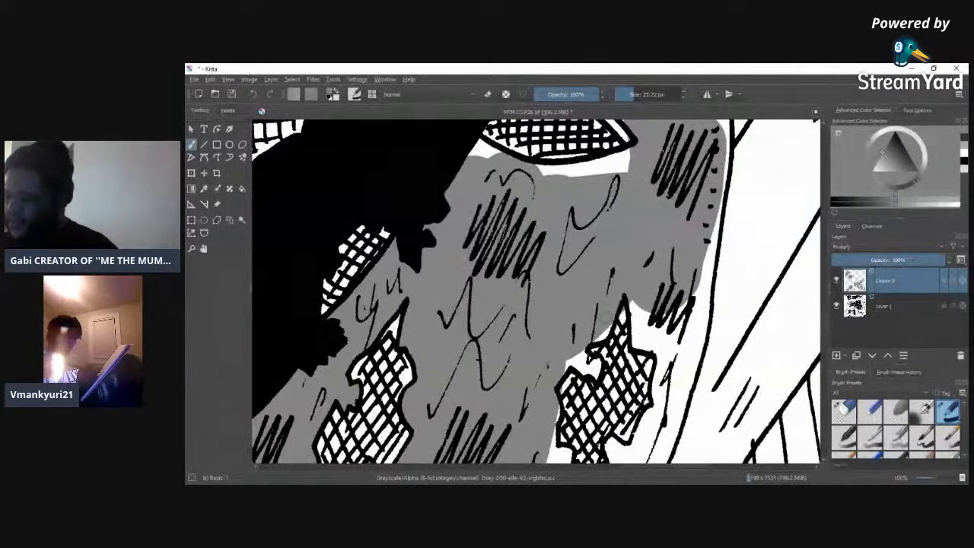
drag(590, 344, 584, 364)
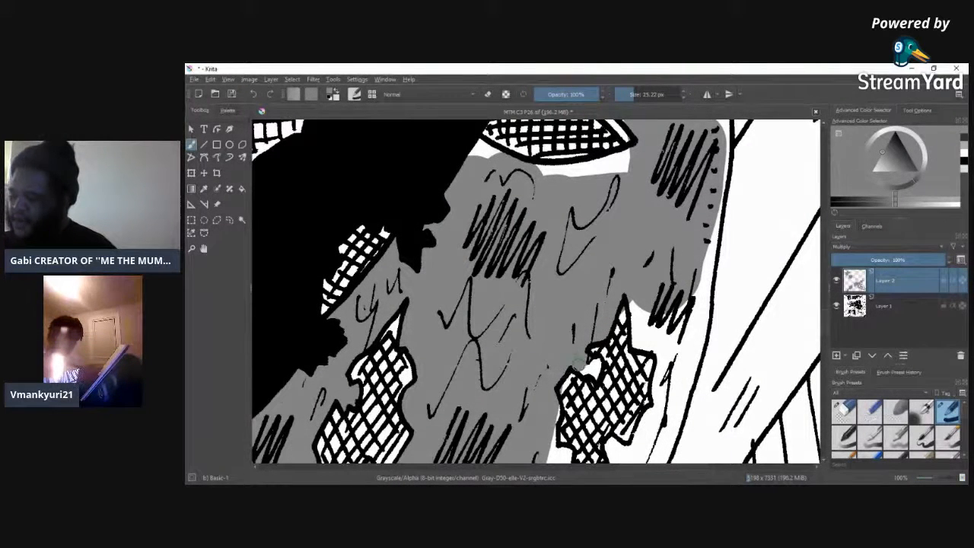
drag(594, 371, 592, 361)
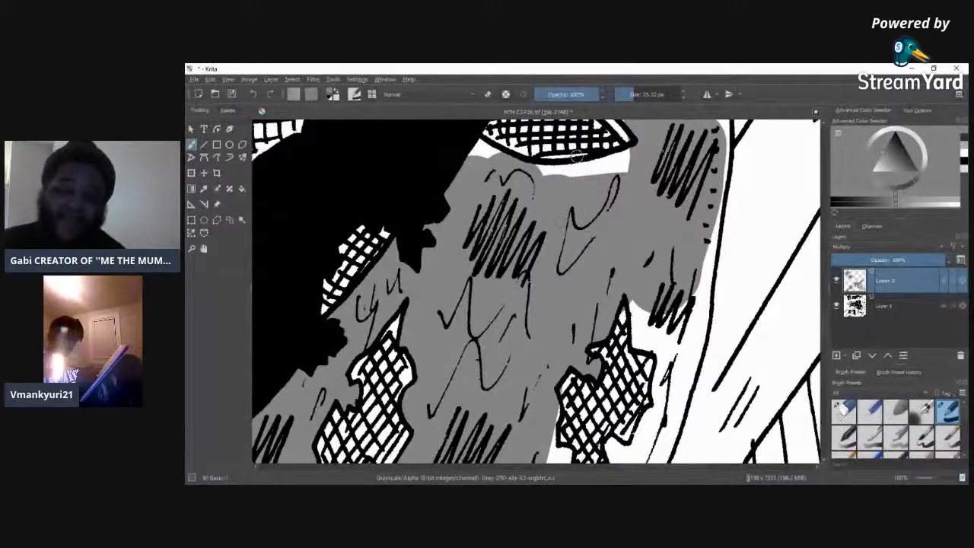
mouse_move(609, 169)
mouse_down()
mouse_move(583, 174)
mouse_move(583, 162)
mouse_move(561, 174)
mouse_move(487, 154)
mouse_up()
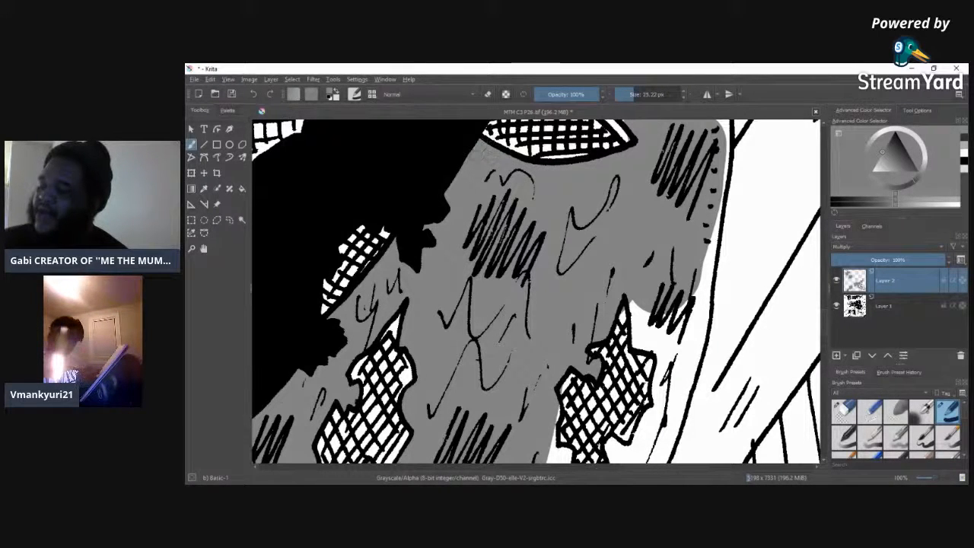
Step: Shade the white area around the outer cross-hatched patch and down the leg's outer edge, leaving the patch unshaded
mouse_move(632, 303)
mouse_down()
mouse_move(639, 339)
mouse_move(659, 354)
mouse_move(639, 302)
mouse_move(660, 339)
mouse_move(662, 377)
mouse_up()
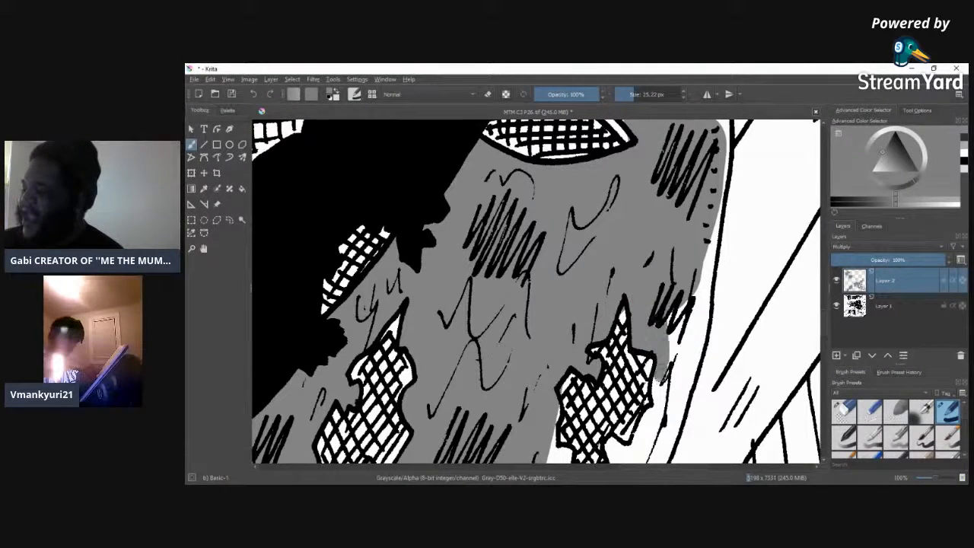
mouse_move(651, 333)
mouse_down()
mouse_move(673, 328)
mouse_move(671, 344)
mouse_move(694, 283)
mouse_move(664, 382)
mouse_up()
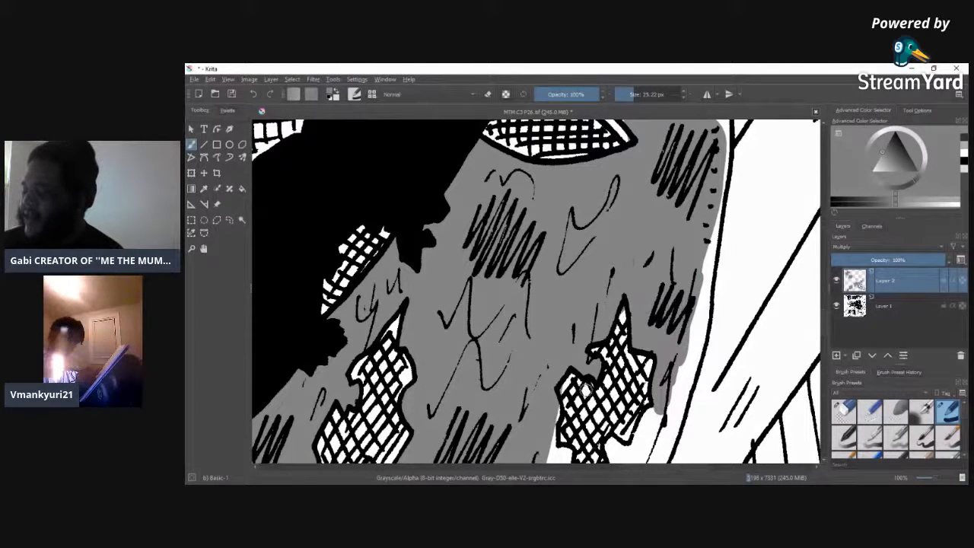
mouse_move(550, 439)
mouse_down()
mouse_move(551, 451)
mouse_move(568, 456)
mouse_up()
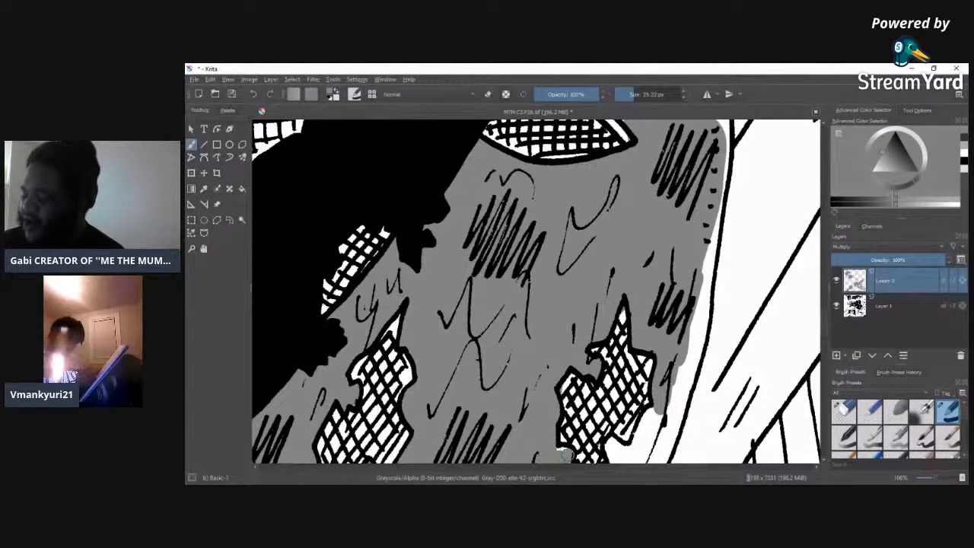
mouse_move(612, 453)
mouse_down()
mouse_move(649, 449)
mouse_move(667, 415)
mouse_move(648, 426)
mouse_up()
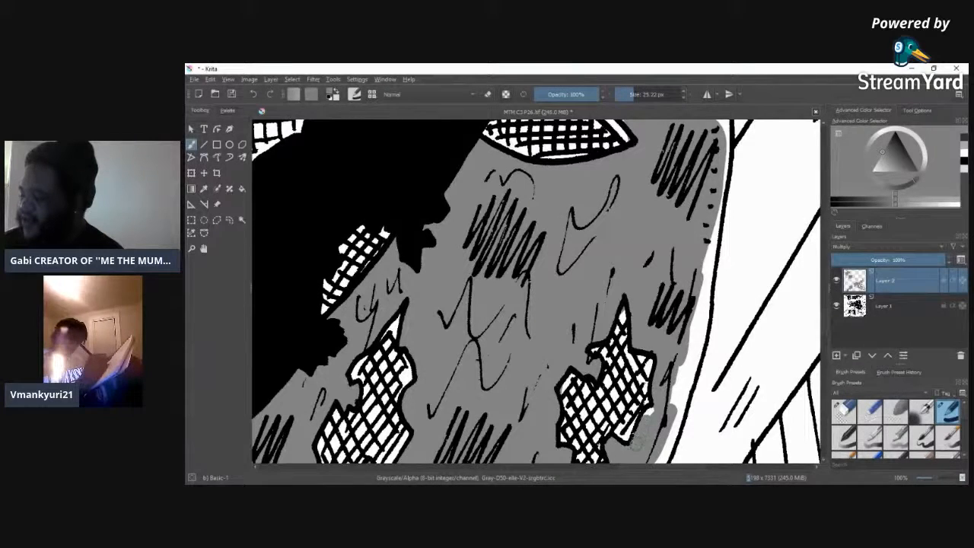
drag(679, 371, 670, 410)
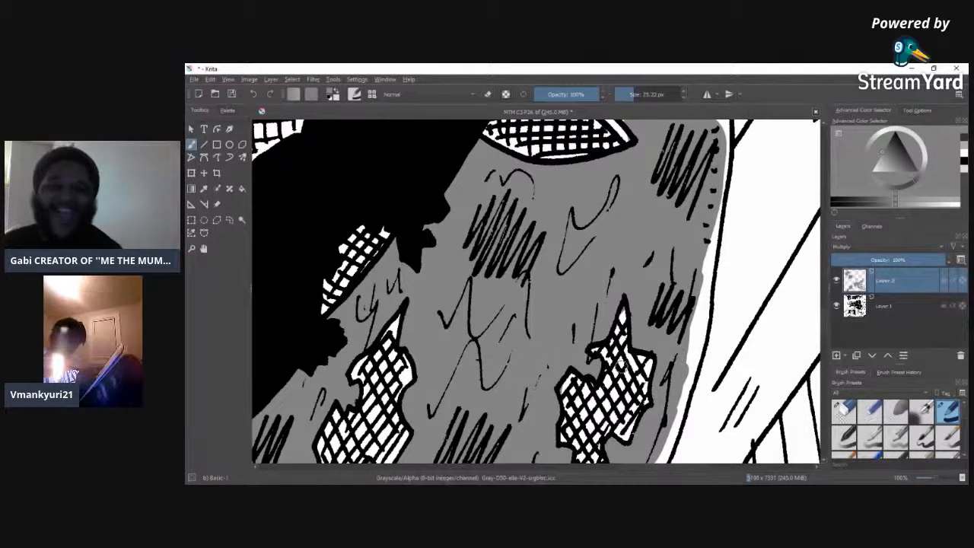
Step: Fill the white gaps around the round end of the zip and its pull with grey using the 25.22 px Basic-1 brush
click(845, 409)
click(626, 95)
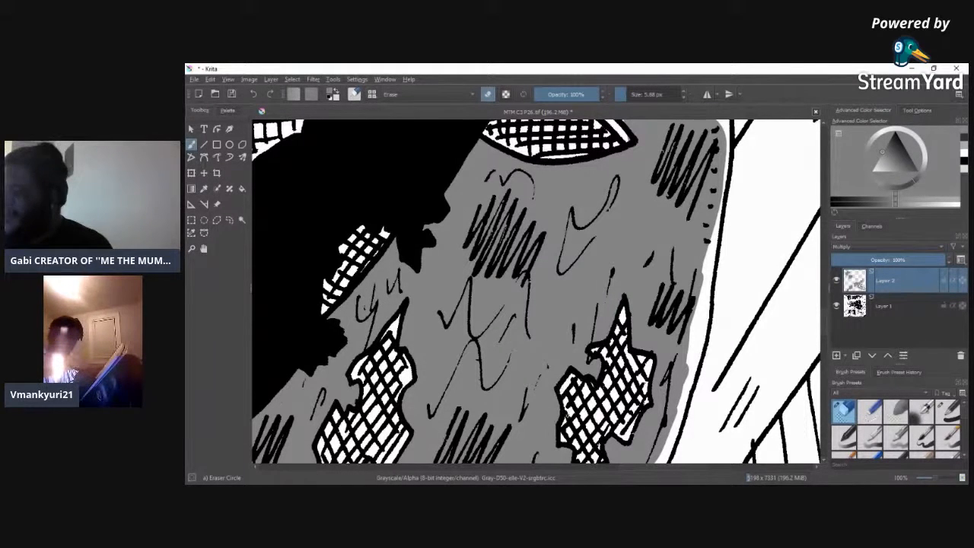
scroll(826, 332, down, 5)
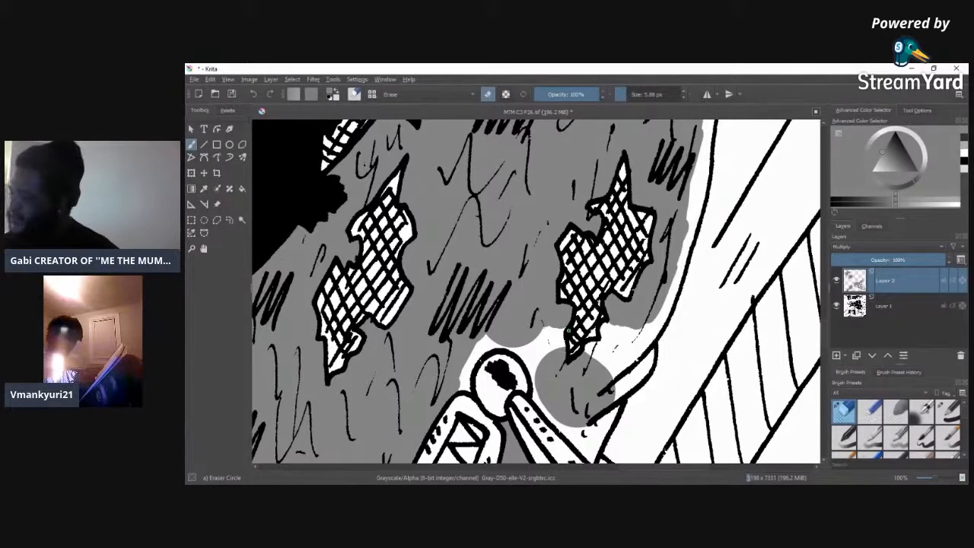
click(947, 412)
mouse_move(553, 332)
mouse_down()
mouse_move(561, 354)
mouse_move(545, 358)
mouse_move(542, 323)
mouse_up()
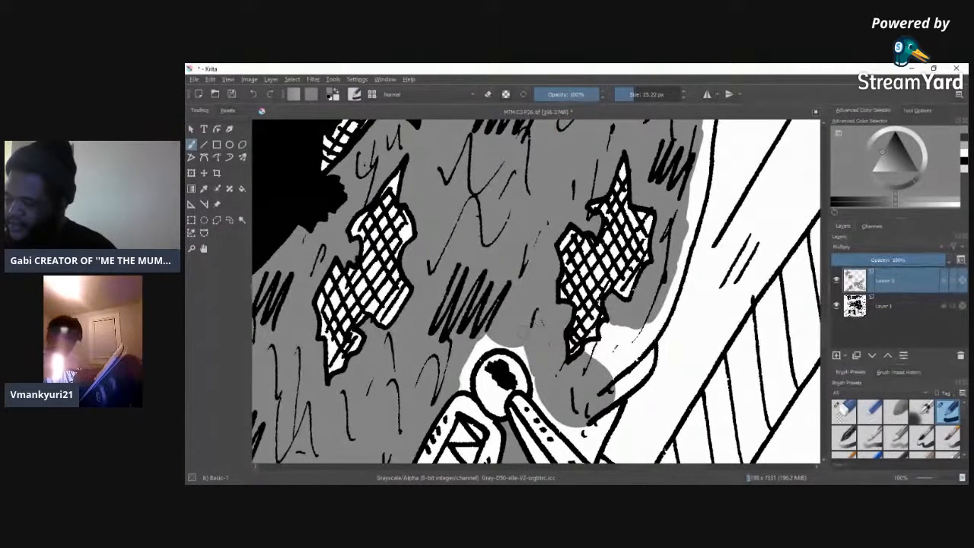
drag(537, 393, 582, 444)
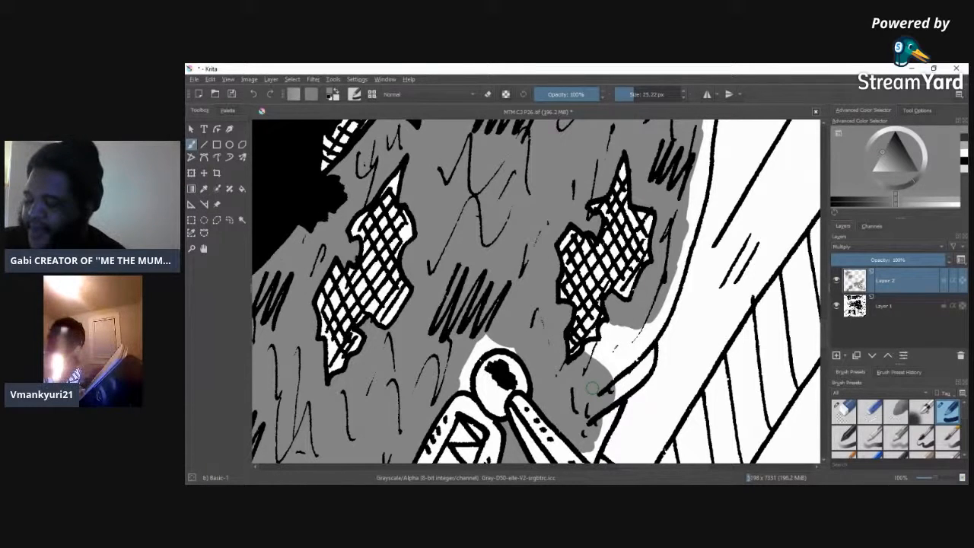
mouse_move(491, 338)
mouse_down()
mouse_move(476, 351)
mouse_move(491, 350)
mouse_move(463, 369)
mouse_move(462, 388)
mouse_up()
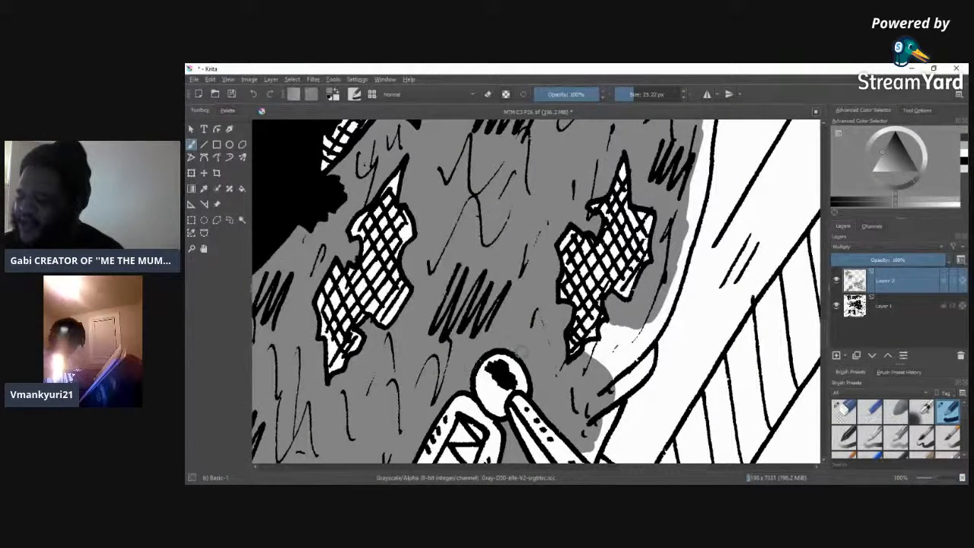
Step: Shade the white area below the outer cross-hatched patch, the fold beneath it and the strip up the leg's outer edge
drag(586, 325, 597, 344)
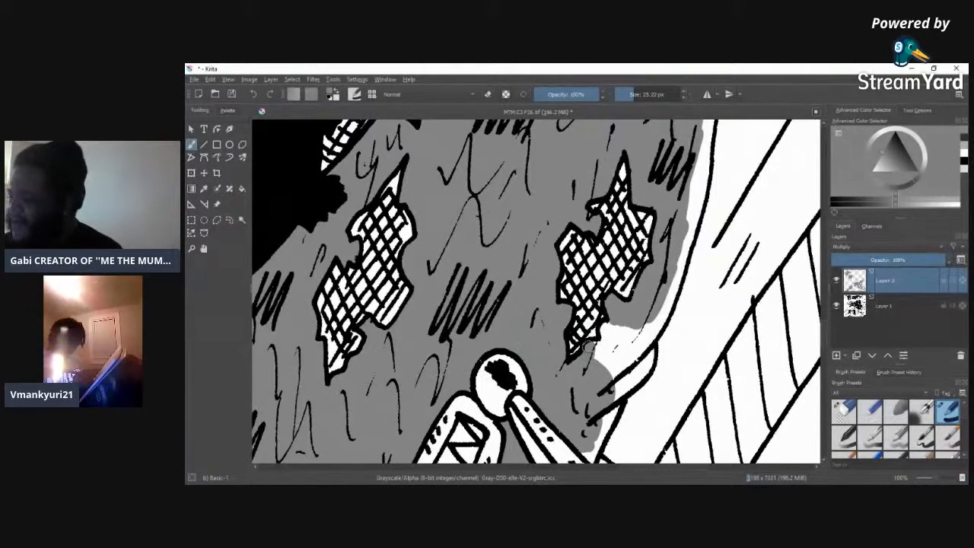
mouse_move(601, 341)
mouse_down()
mouse_move(608, 360)
mouse_move(618, 332)
mouse_up()
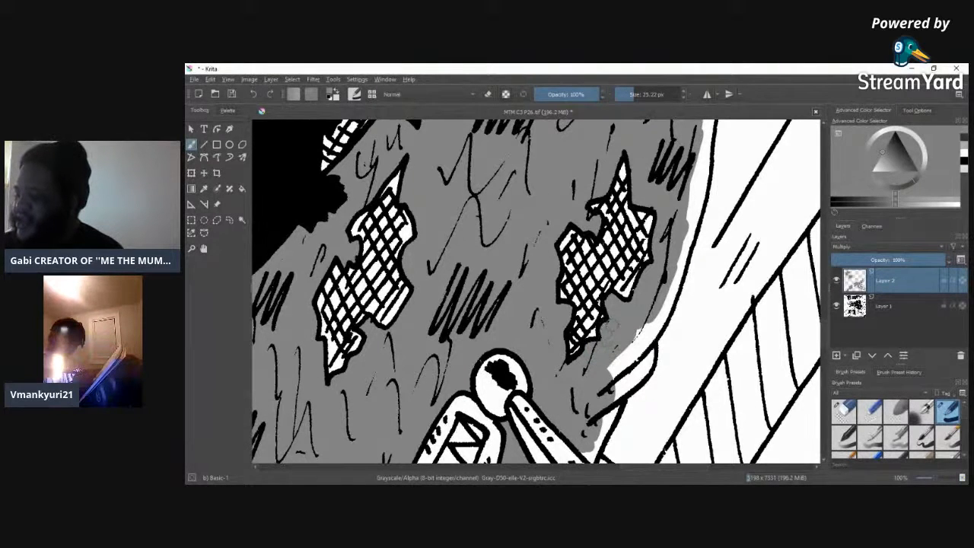
drag(609, 360, 627, 374)
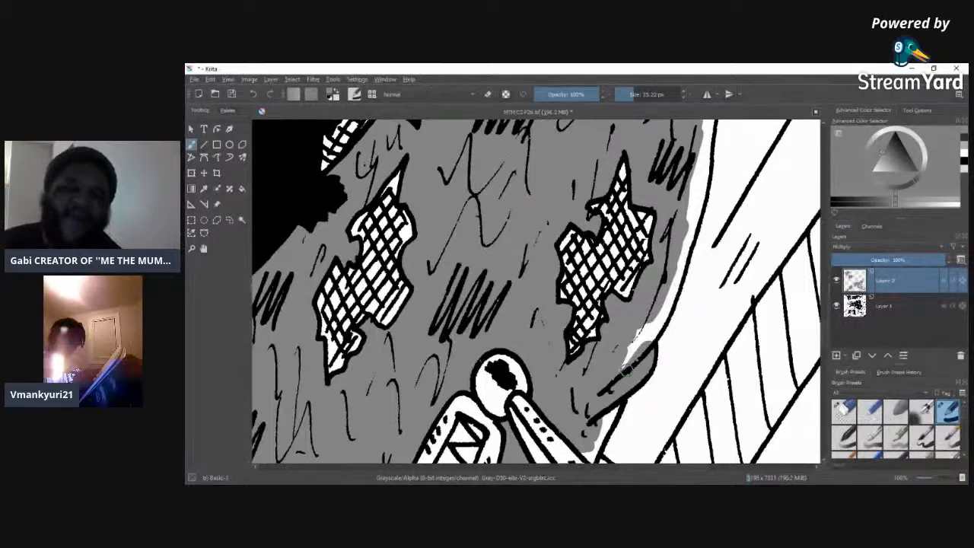
drag(647, 340, 671, 303)
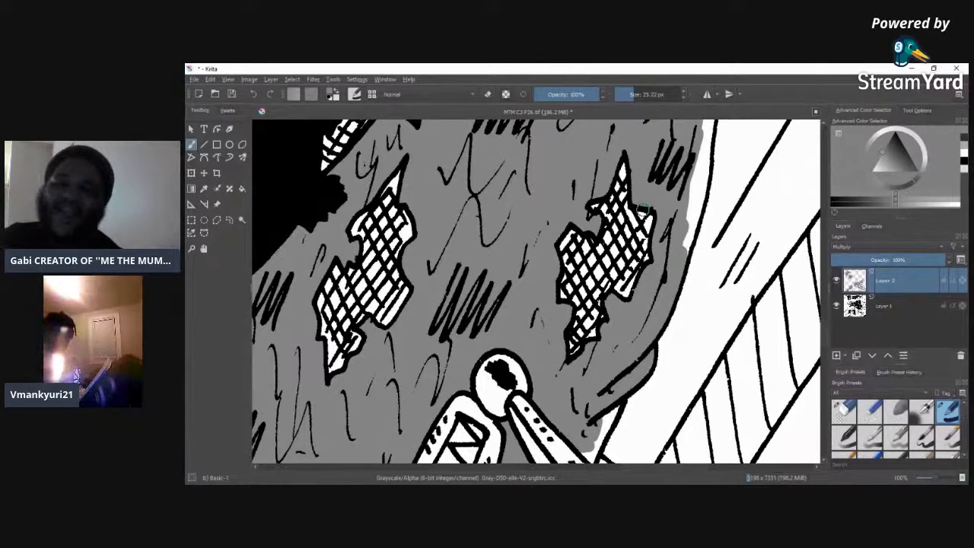
mouse_move(688, 218)
mouse_down()
mouse_move(696, 190)
mouse_move(690, 216)
mouse_up()
drag(702, 174, 694, 153)
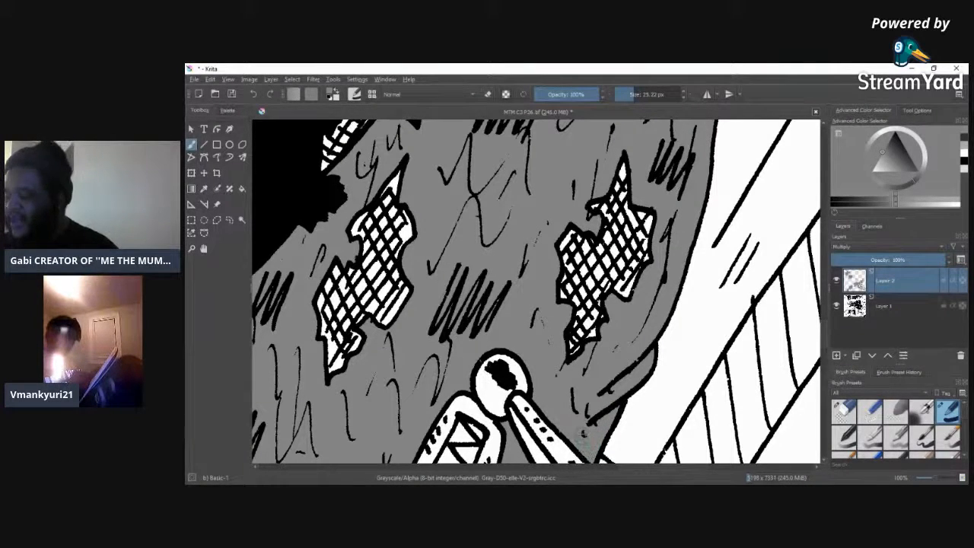
Step: Extend the grey along the thigh's dotted outer edge and into the white band above the curved cross-hatched patch
scroll(817, 315, down, 5)
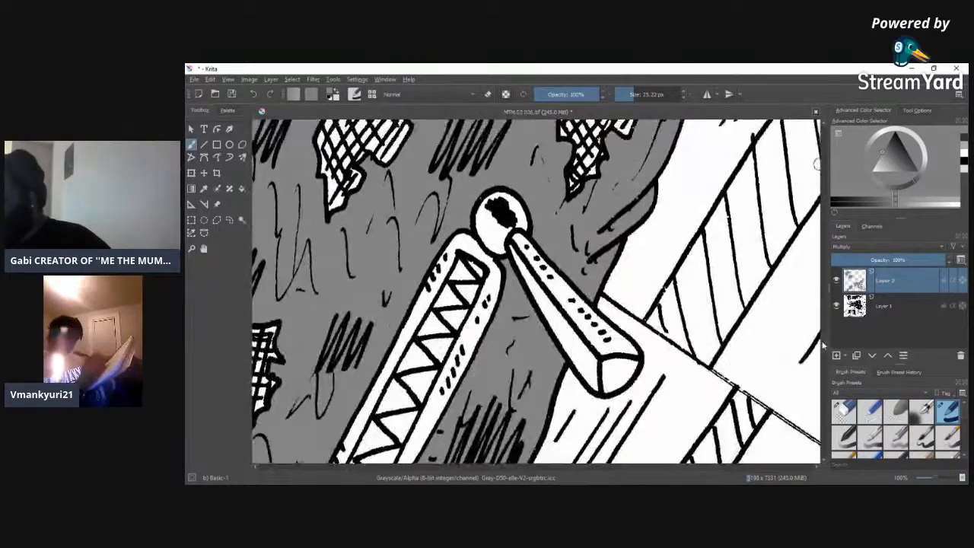
scroll(824, 346, up, 9)
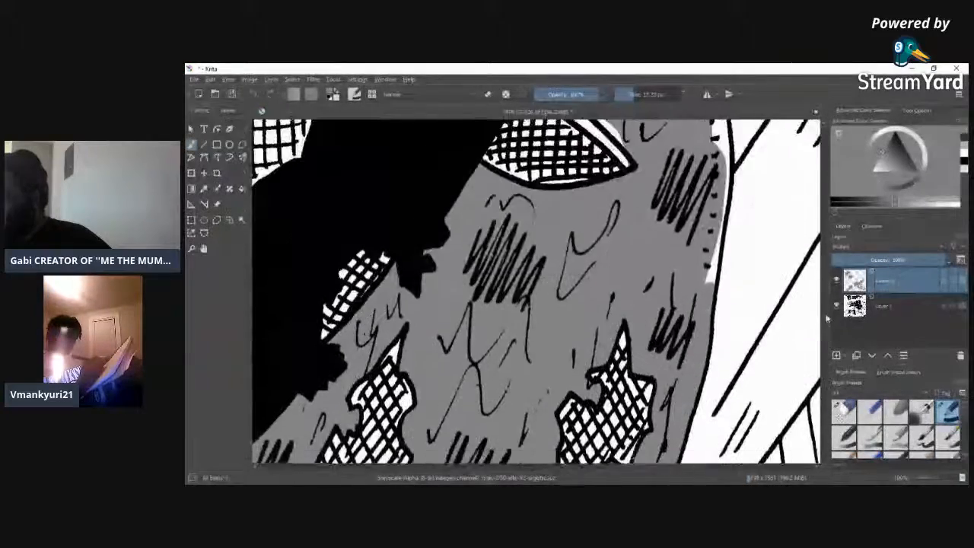
scroll(825, 335, down, 5)
scroll(824, 333, up, 5)
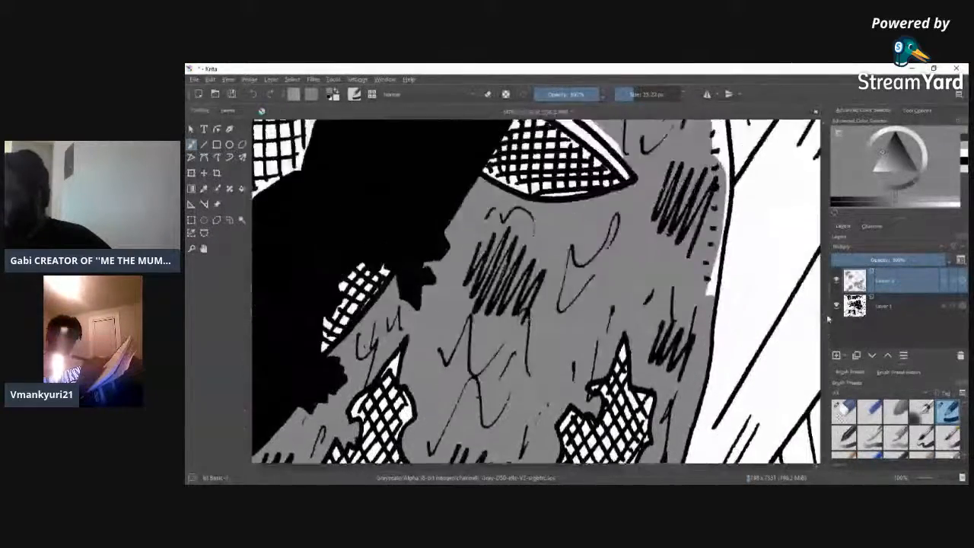
mouse_move(706, 351)
mouse_down()
mouse_move(709, 363)
mouse_move(725, 247)
mouse_up()
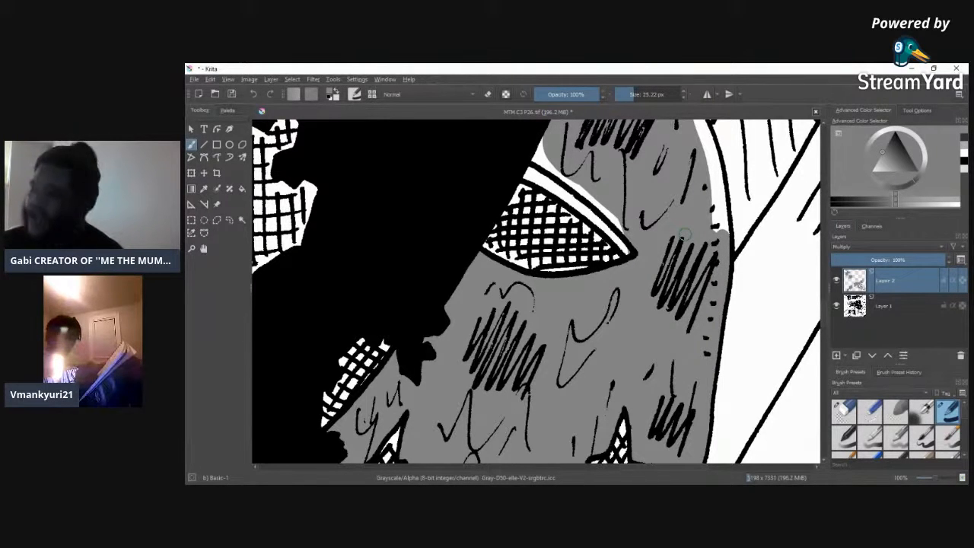
mouse_move(714, 232)
mouse_down()
mouse_move(719, 202)
mouse_move(723, 220)
mouse_move(712, 161)
mouse_move(723, 183)
mouse_move(730, 156)
mouse_up()
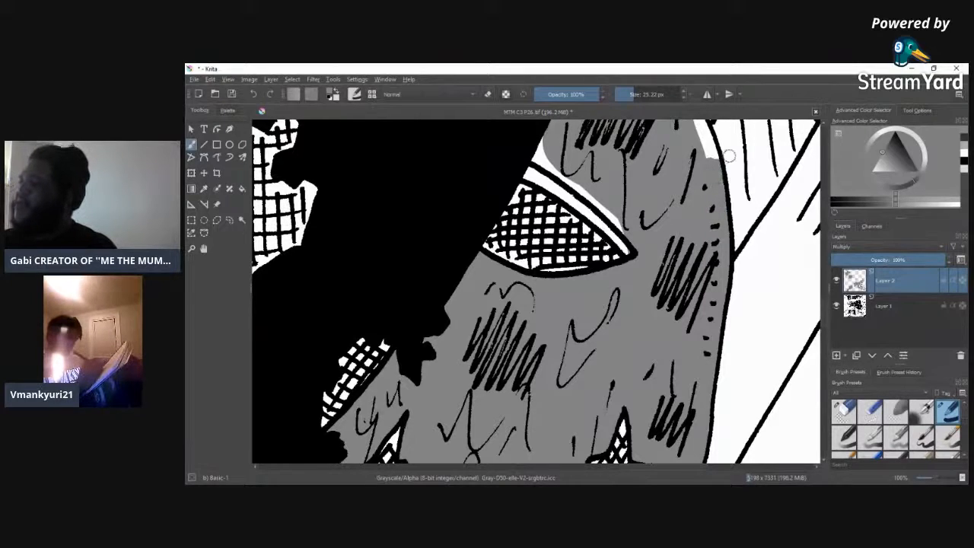
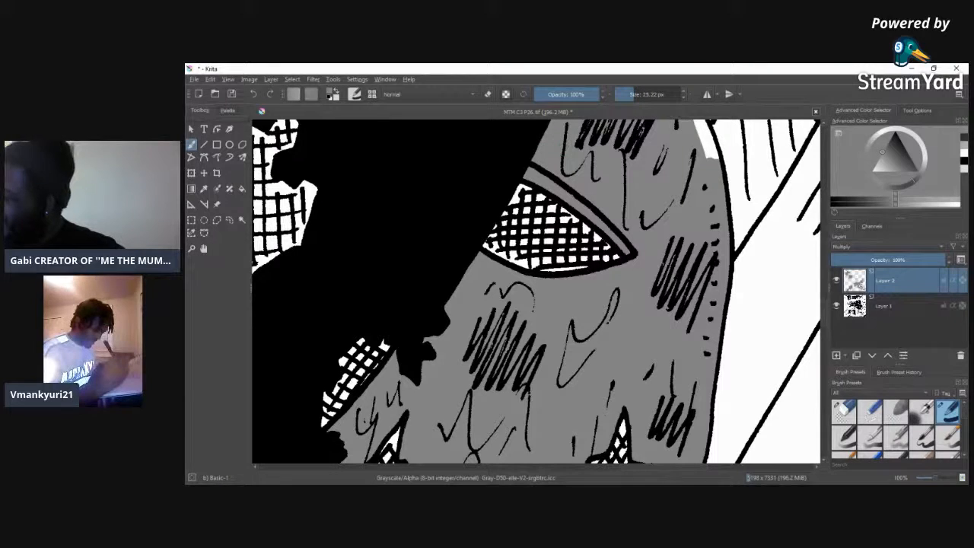
Step: Fill the remaining white strip along the hip's curved outer edge up to the black coat with grey
drag(768, 238, 769, 457)
mouse_move(699, 352)
mouse_down()
mouse_move(710, 379)
mouse_move(696, 326)
mouse_move(661, 271)
mouse_up()
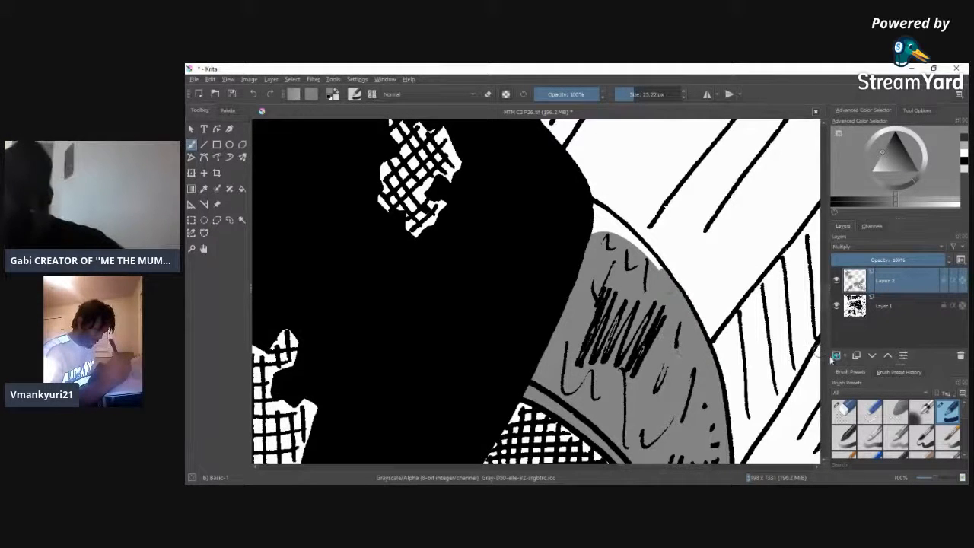
click(842, 411)
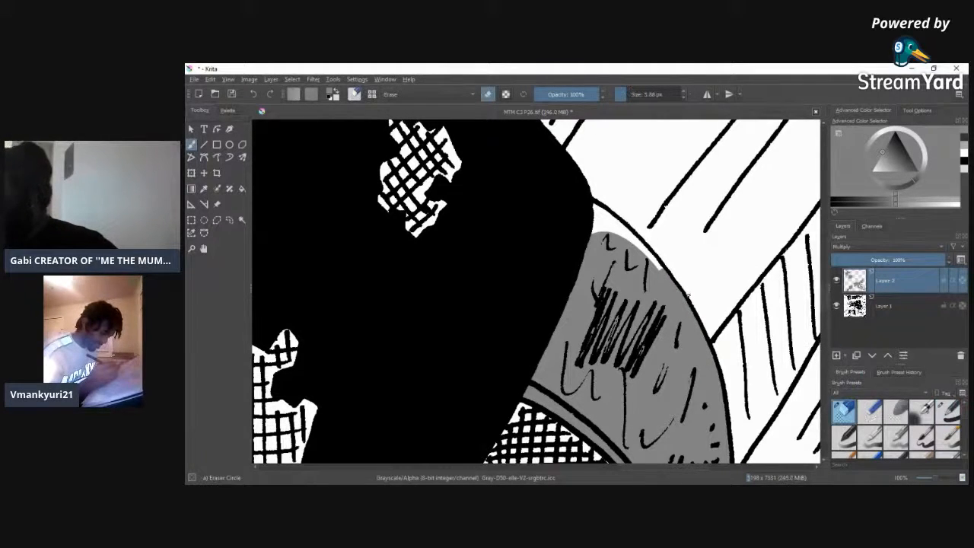
click(947, 411)
mouse_move(649, 268)
mouse_down()
mouse_move(659, 268)
mouse_move(644, 251)
mouse_move(583, 238)
mouse_move(597, 220)
mouse_move(632, 238)
mouse_up()
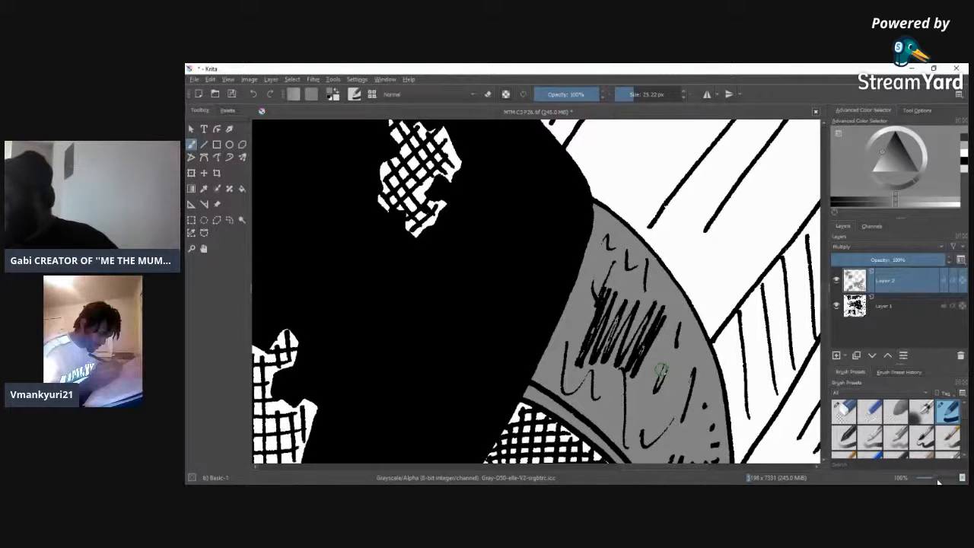
Step: Fill the white fold under the bent knee and the gaps along the zip trim's lower edge with grey at 25.22 px
scroll(939, 481, down, 4)
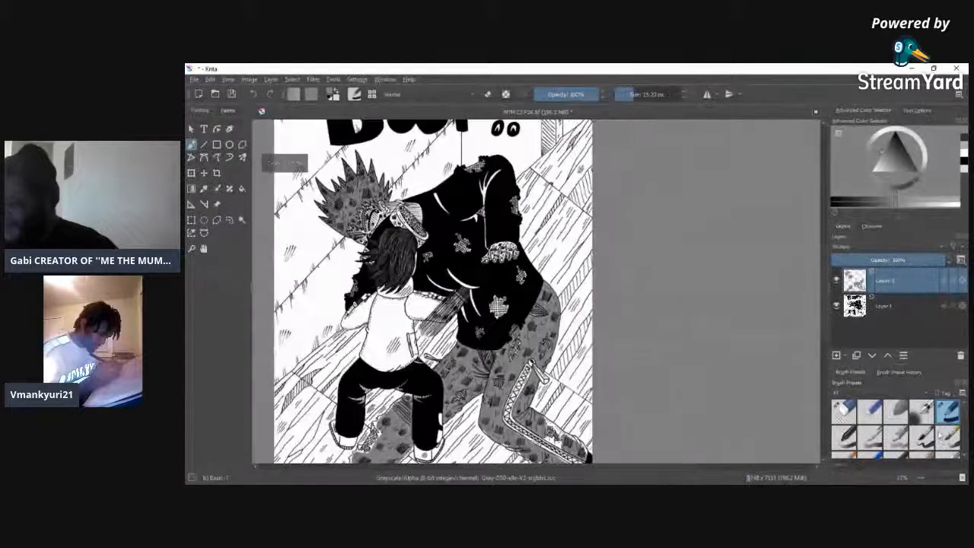
drag(576, 467, 551, 467)
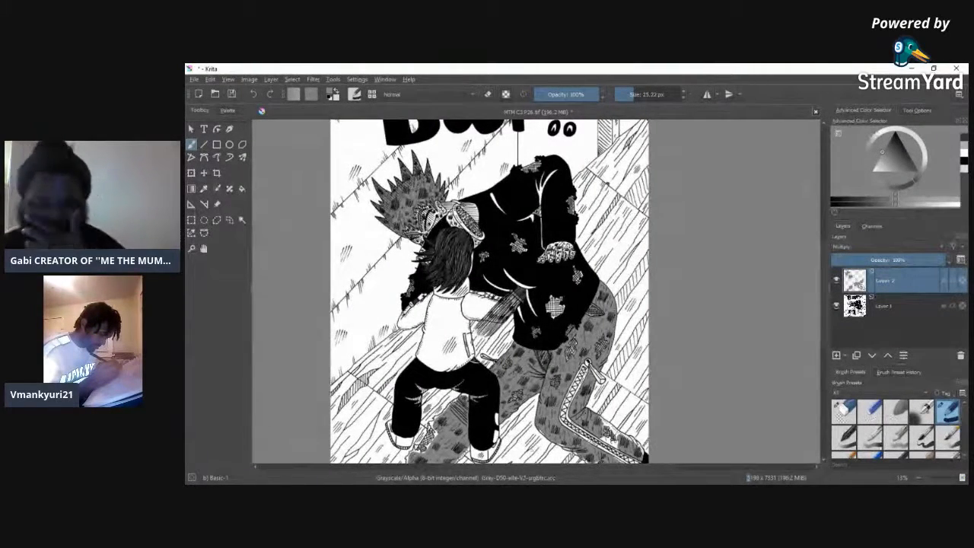
drag(823, 268, 821, 302)
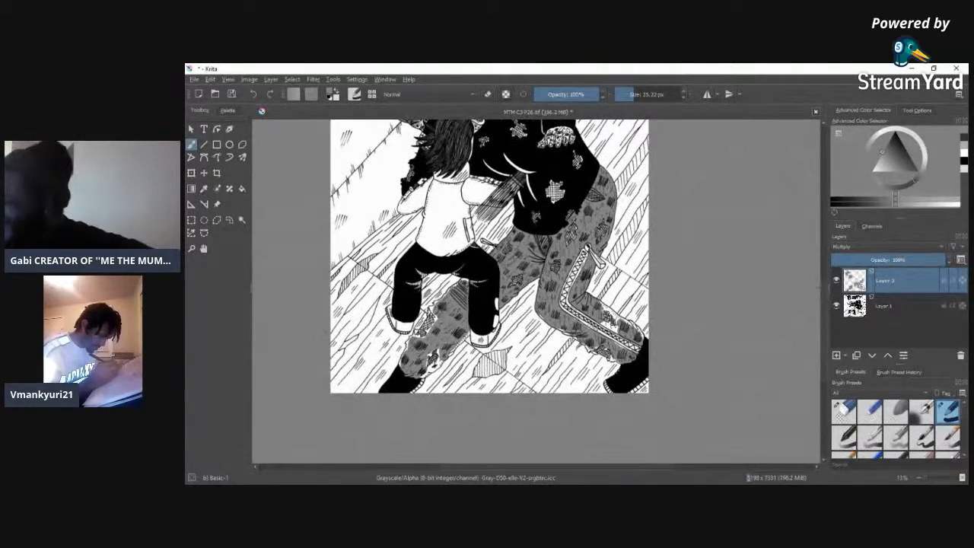
drag(927, 479, 940, 478)
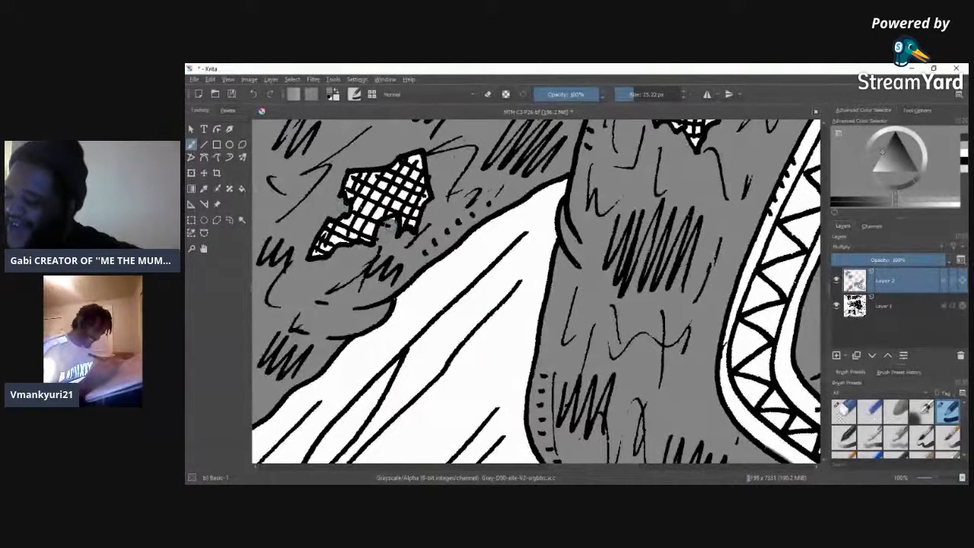
click(626, 93)
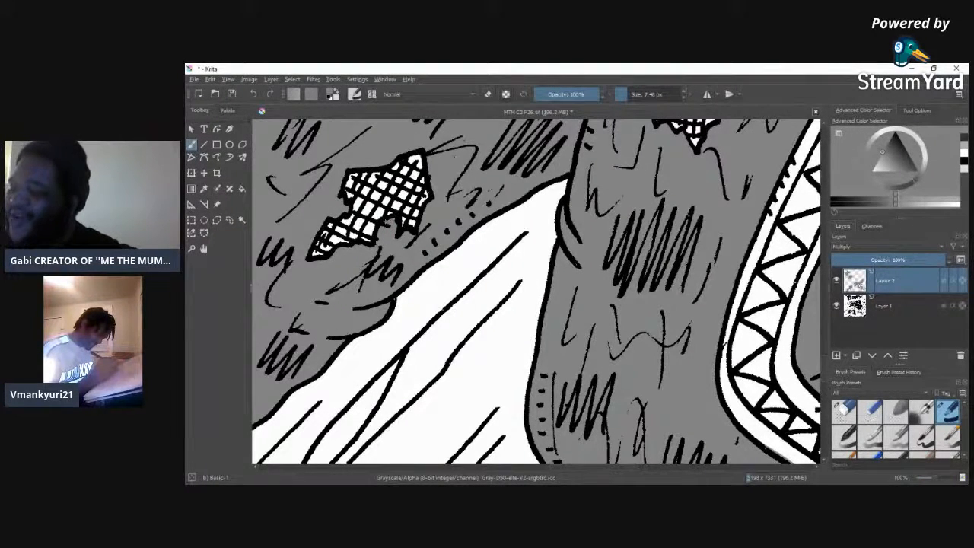
click(638, 95)
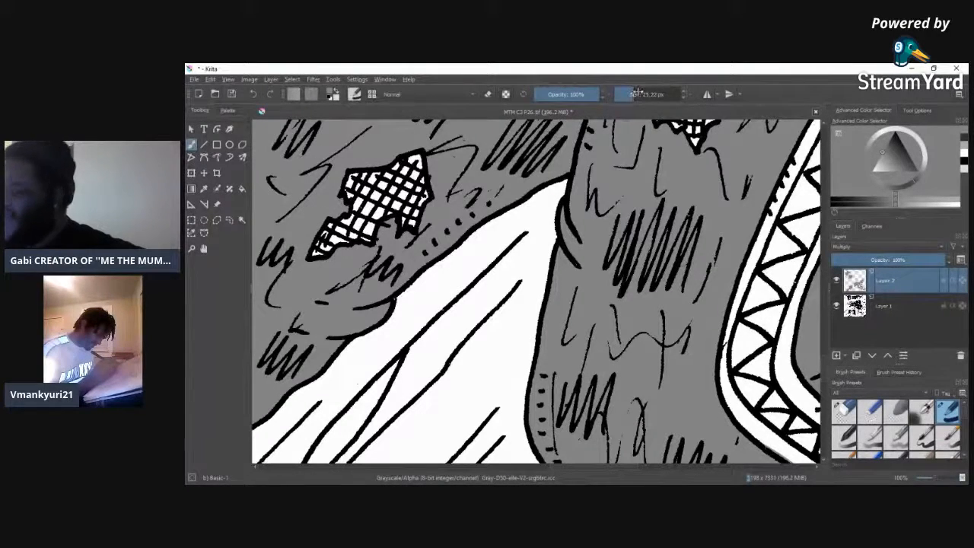
drag(567, 469, 612, 468)
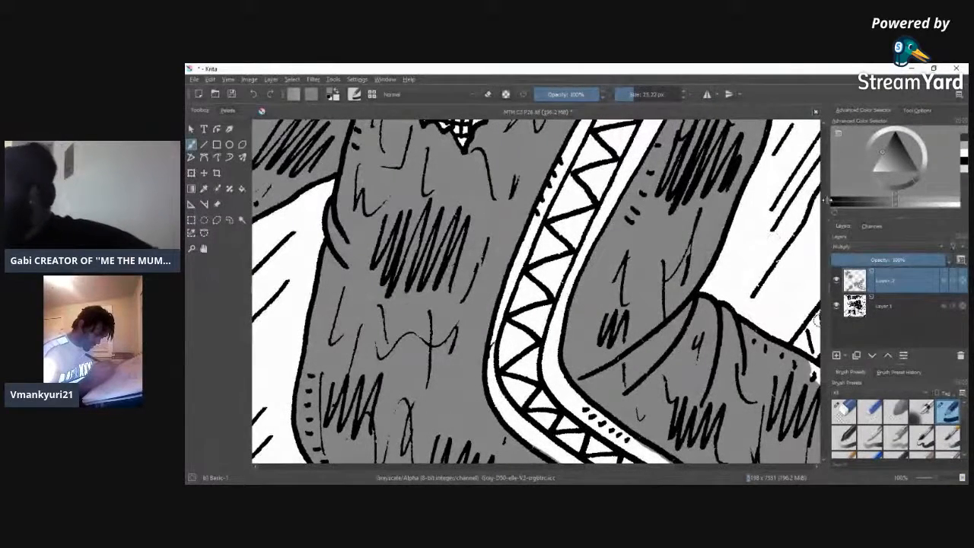
scroll(826, 377, down, 5)
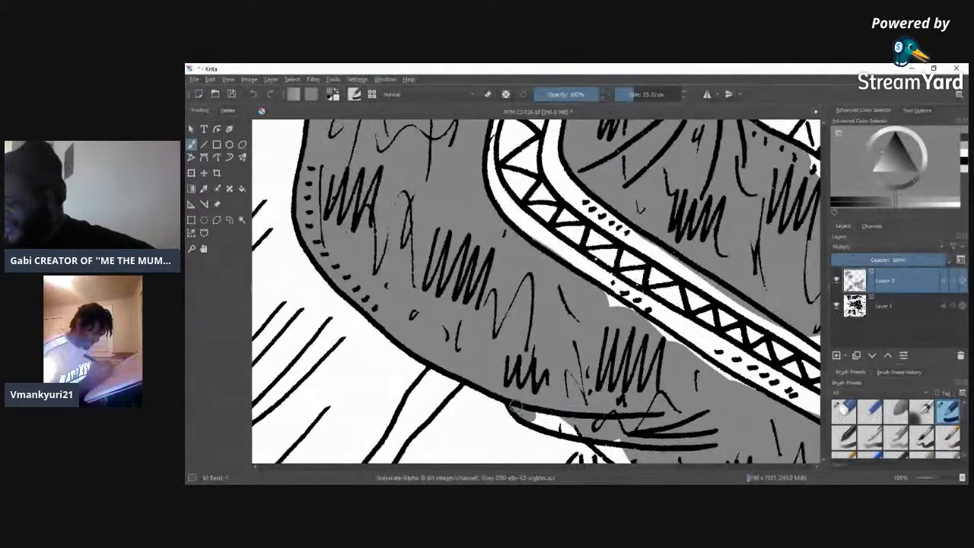
mouse_move(537, 411)
mouse_down()
mouse_move(539, 424)
mouse_move(626, 434)
mouse_move(551, 415)
mouse_move(609, 415)
mouse_up()
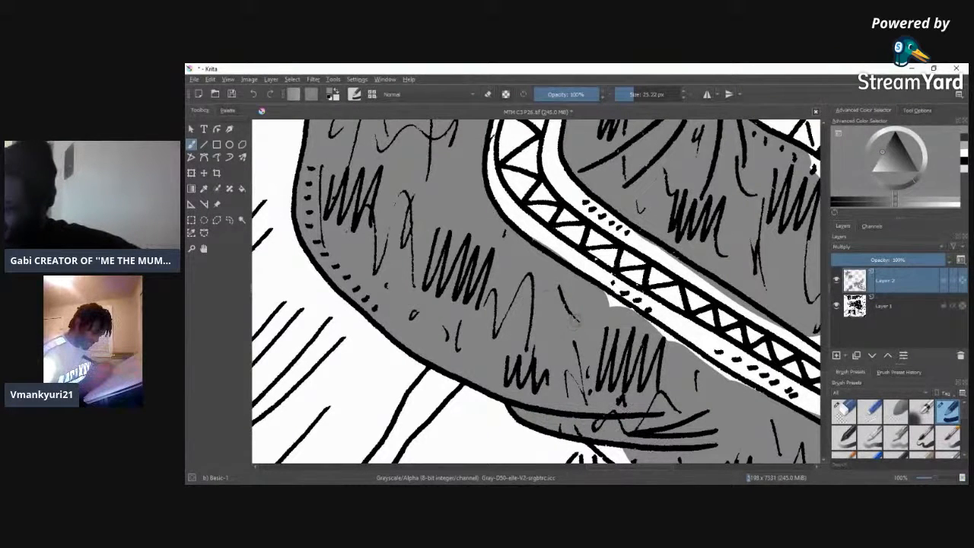
mouse_move(576, 322)
mouse_down()
mouse_move(590, 298)
mouse_move(612, 299)
mouse_move(608, 289)
mouse_move(644, 324)
mouse_move(577, 321)
mouse_move(675, 344)
mouse_move(656, 335)
mouse_move(749, 384)
mouse_up()
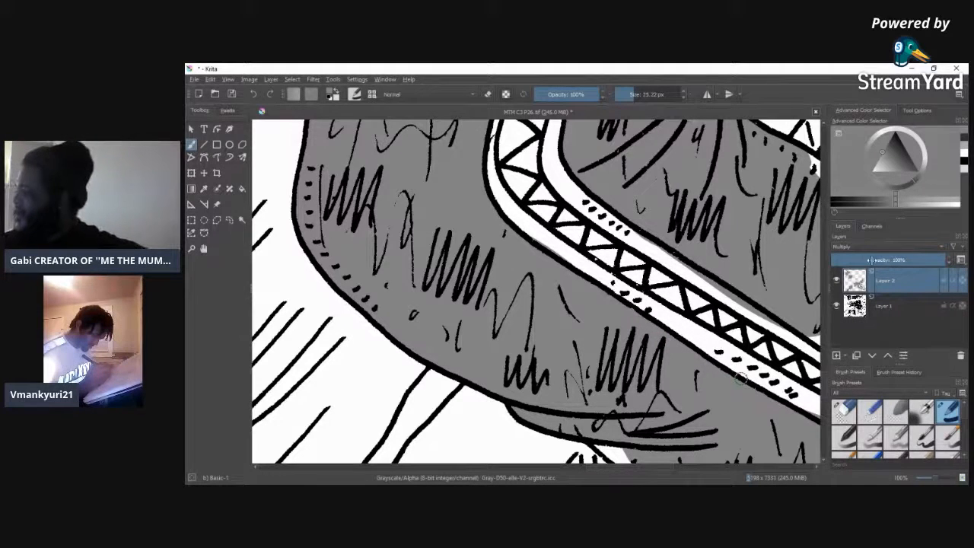
Step: Erase the grey spill from the upper white border of the lower leg's zip trim with an 18.25 px eraser
click(844, 411)
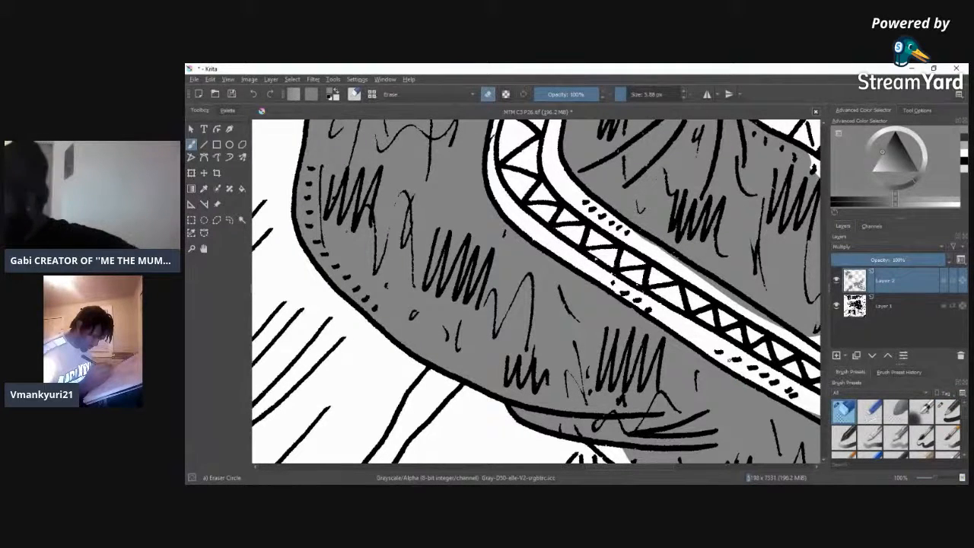
click(948, 411)
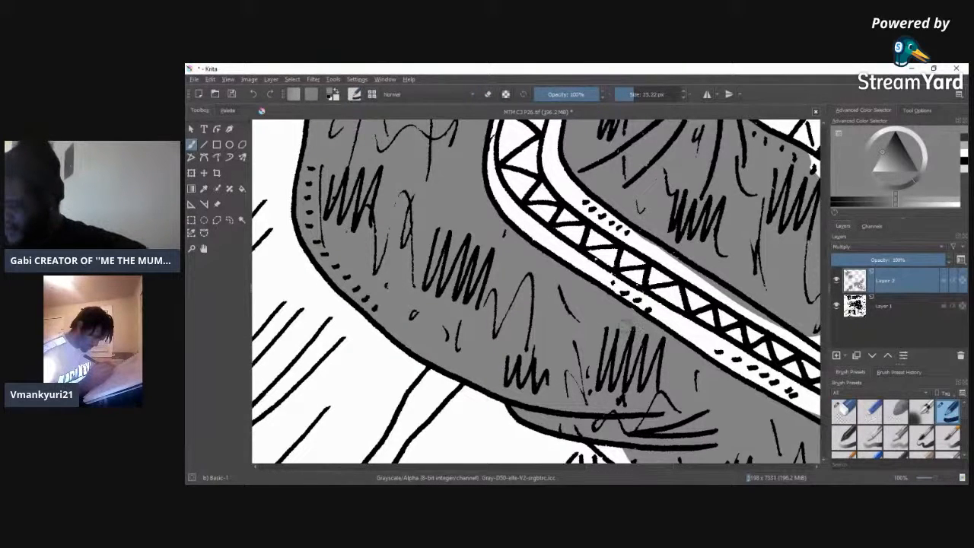
drag(612, 467, 651, 467)
click(844, 412)
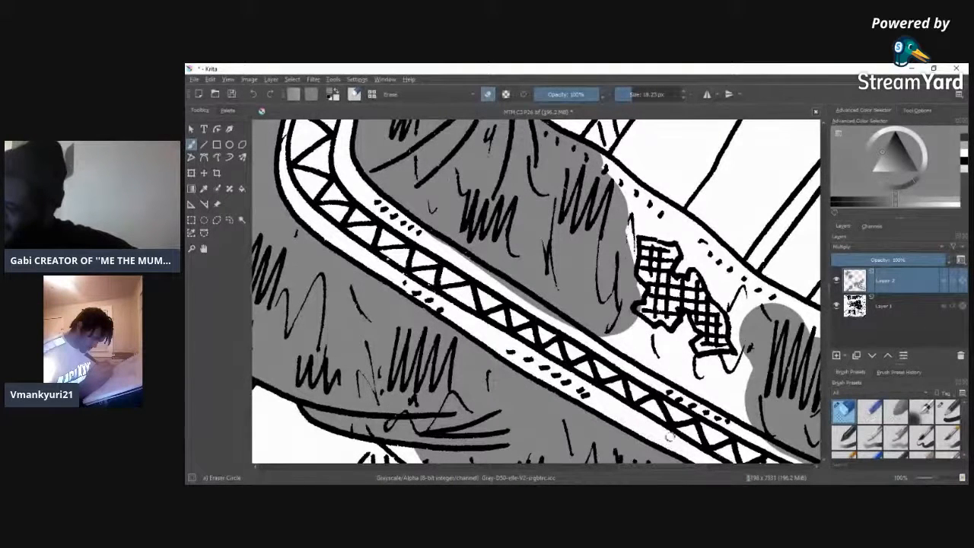
mouse_move(579, 331)
mouse_down()
mouse_move(442, 239)
mouse_move(446, 249)
mouse_up()
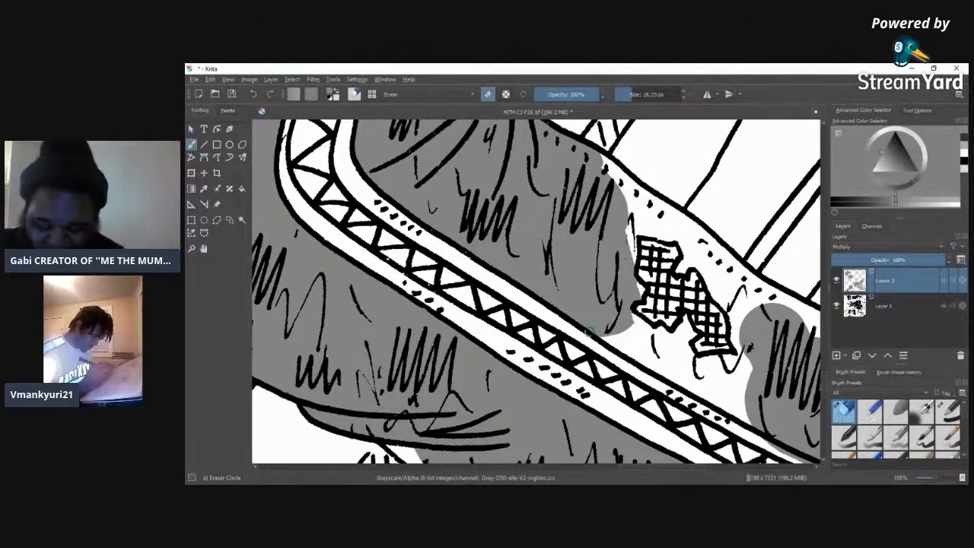
Step: Fill the white area beside and below the cross-hatched lower-leg patch down to the zip trim with grey at 25.22 px
click(947, 411)
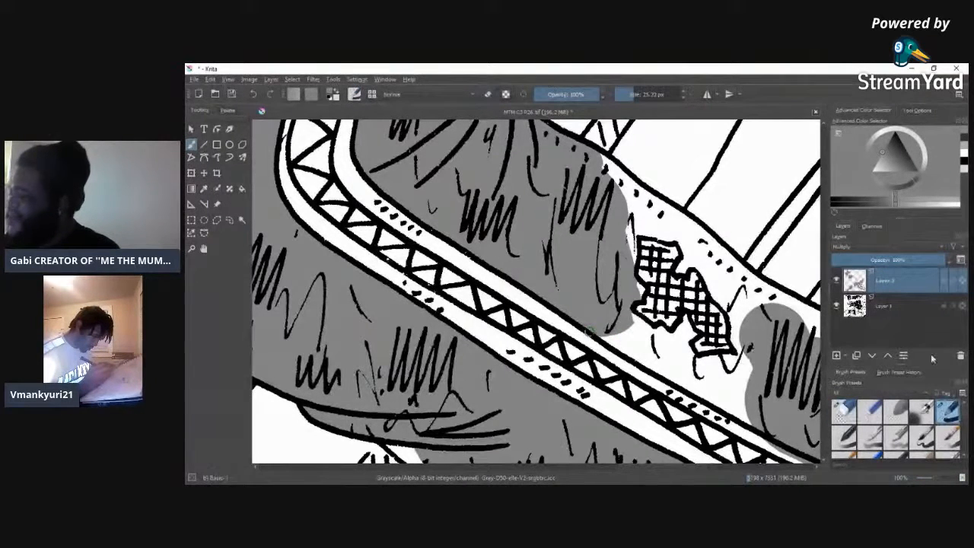
mouse_move(626, 232)
mouse_down()
mouse_move(628, 216)
mouse_move(627, 266)
mouse_move(639, 228)
mouse_up()
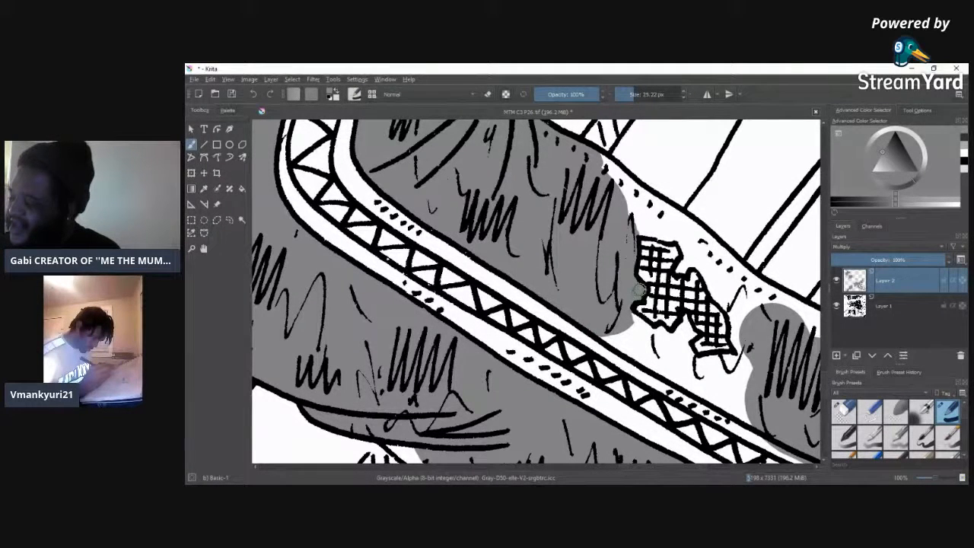
mouse_move(636, 326)
mouse_down()
mouse_move(643, 329)
mouse_move(638, 318)
mouse_move(660, 342)
mouse_up()
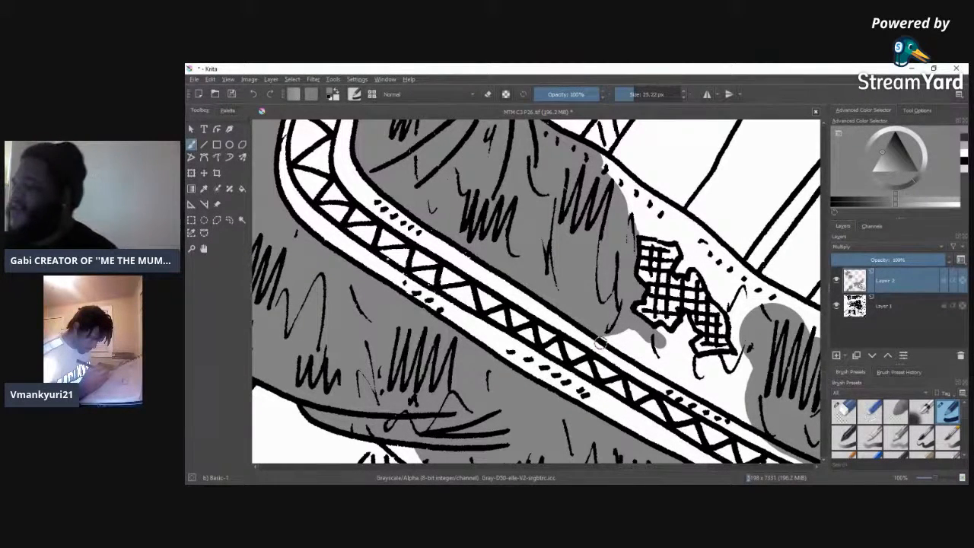
mouse_move(601, 344)
mouse_down()
mouse_move(609, 331)
mouse_move(751, 421)
mouse_move(733, 356)
mouse_move(709, 358)
mouse_move(690, 378)
mouse_move(712, 380)
mouse_move(743, 354)
mouse_move(736, 329)
mouse_move(744, 286)
mouse_move(758, 344)
mouse_up()
Step: Erase the grey spill inside the cross-hatched patch's lower edge and fill the white notch beneath the patch with grey
click(843, 411)
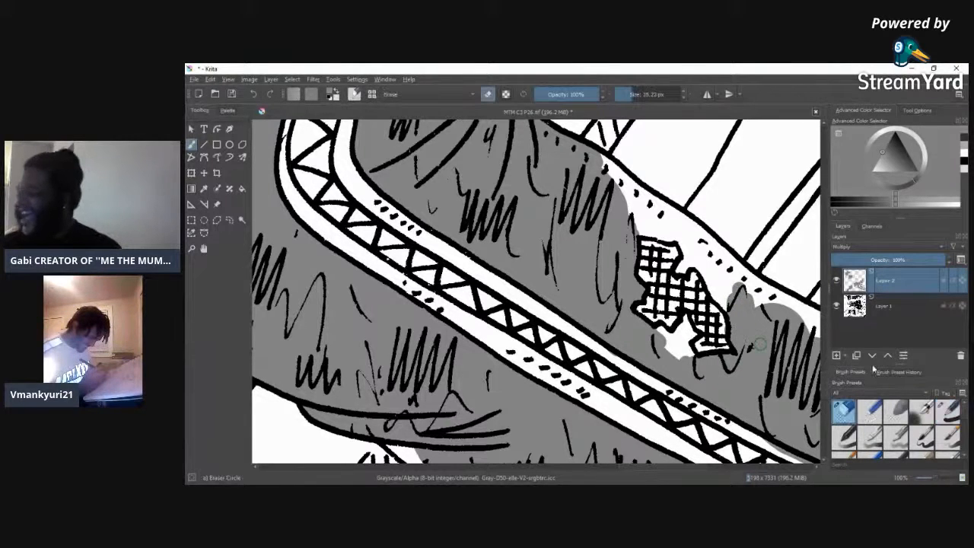
drag(722, 326, 720, 332)
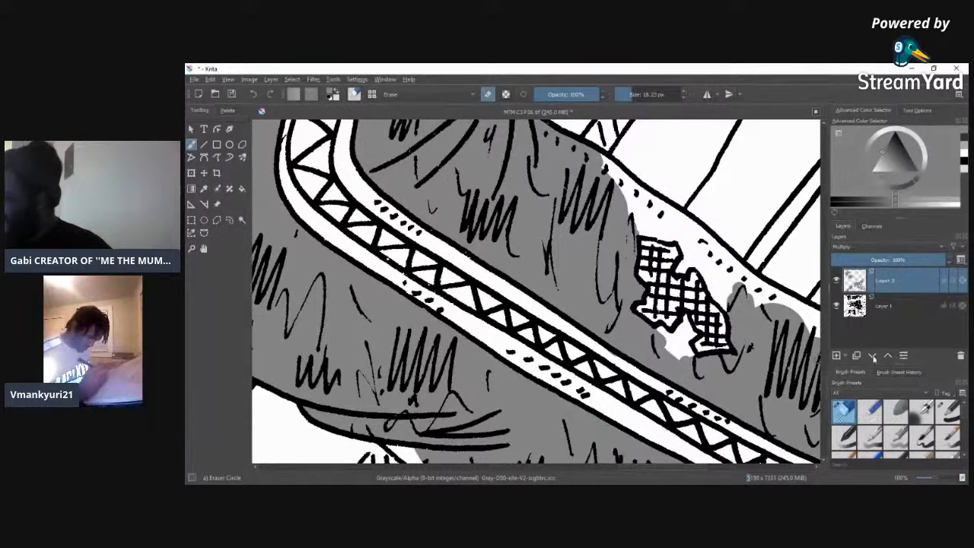
click(948, 411)
mouse_move(655, 328)
mouse_down()
mouse_move(670, 350)
mouse_move(689, 324)
mouse_move(691, 359)
mouse_move(692, 328)
mouse_up()
Step: Shade along the cross-hatched patch's jagged outer edge toward the dotted seam with grey at 6.65 px
key(bracketleft)
key(bracketleft)
key(bracketleft)
key(bracketleft)
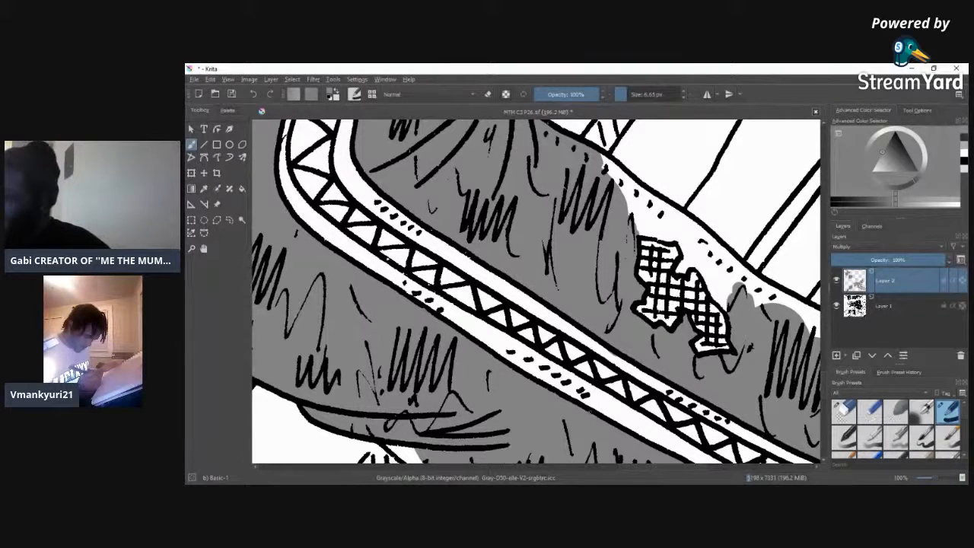
mouse_move(711, 289)
mouse_down()
mouse_move(722, 304)
mouse_move(728, 299)
mouse_up()
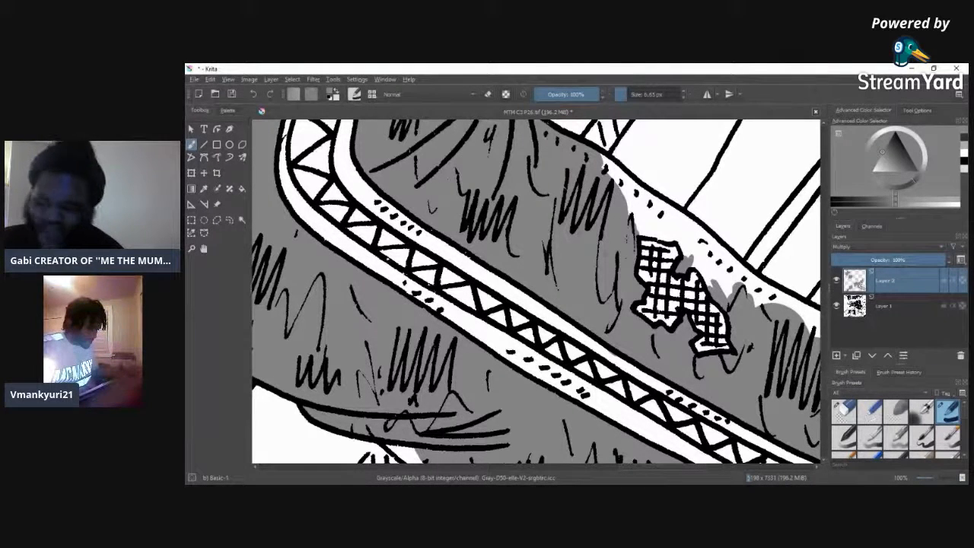
mouse_move(691, 242)
mouse_down()
mouse_move(682, 256)
mouse_move(709, 283)
mouse_move(702, 257)
mouse_up()
drag(725, 292, 699, 245)
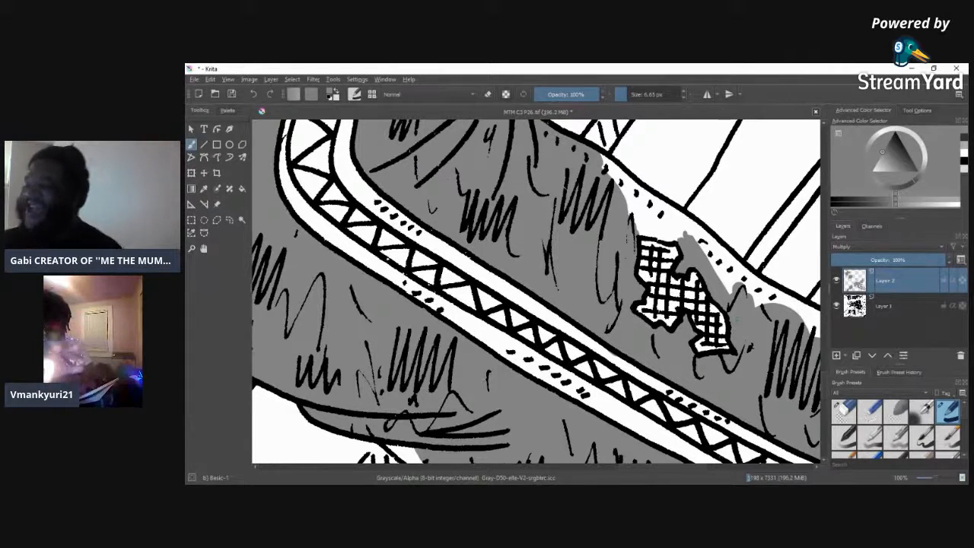
Step: Fill the remaining white between the patch and the leg's dotted outer edge, plus the sliver below the knee folds, with 12.67 px grey
click(630, 95)
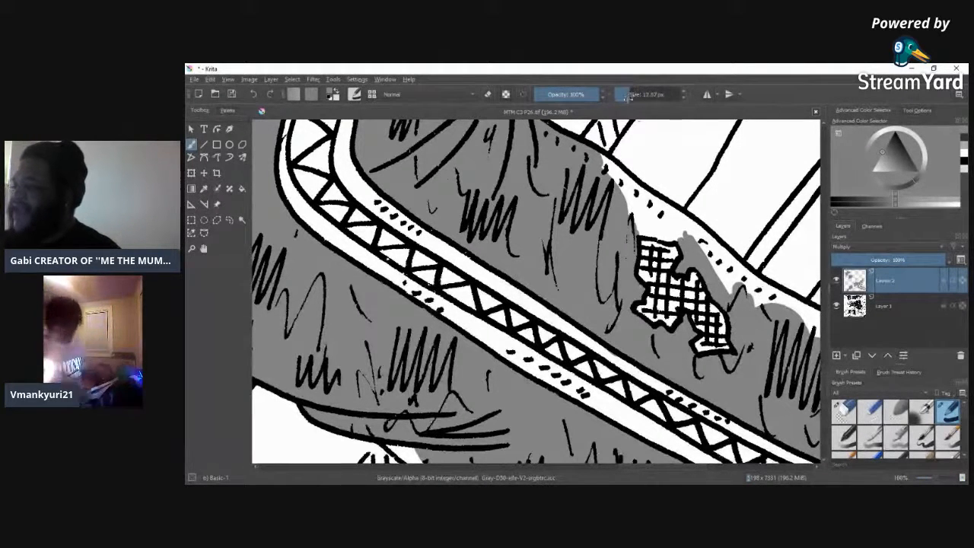
mouse_move(637, 233)
mouse_down()
mouse_move(695, 233)
mouse_move(659, 237)
mouse_up()
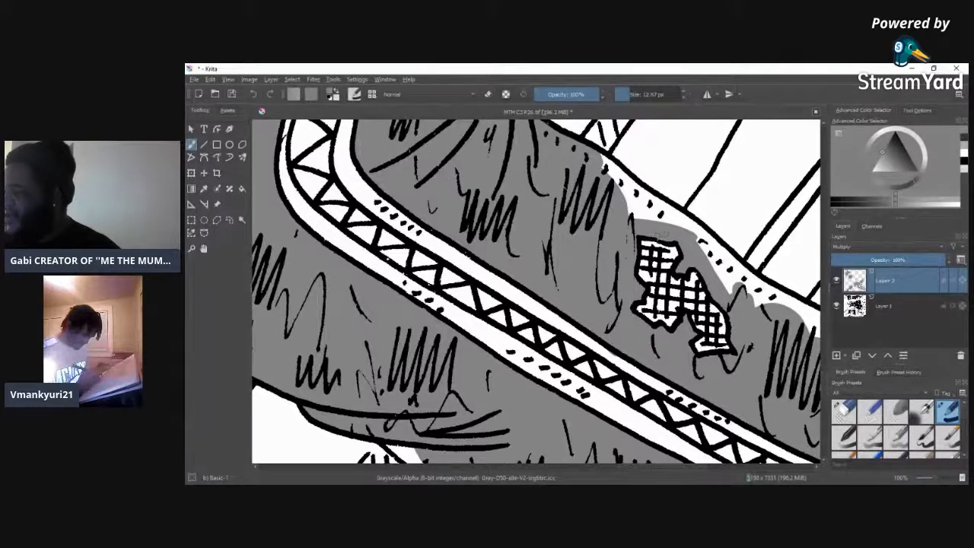
mouse_move(637, 225)
mouse_down()
mouse_move(630, 203)
mouse_move(651, 210)
mouse_move(636, 191)
mouse_move(685, 224)
mouse_move(602, 161)
mouse_move(618, 183)
mouse_up()
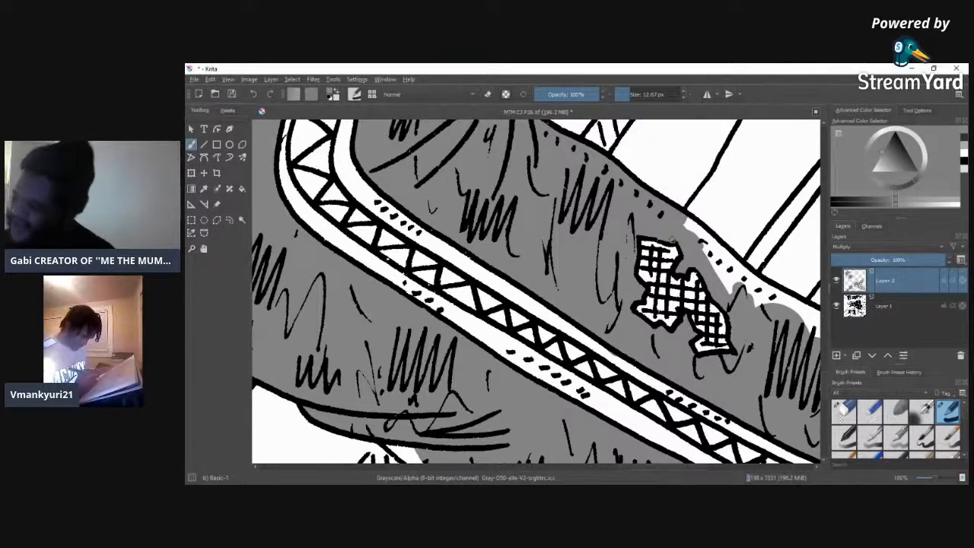
mouse_move(673, 241)
mouse_down()
mouse_move(689, 225)
mouse_move(731, 265)
mouse_move(712, 276)
mouse_move(719, 262)
mouse_move(727, 285)
mouse_move(750, 268)
mouse_move(754, 301)
mouse_move(775, 286)
mouse_move(808, 335)
mouse_move(817, 315)
mouse_move(800, 302)
mouse_move(808, 315)
mouse_up()
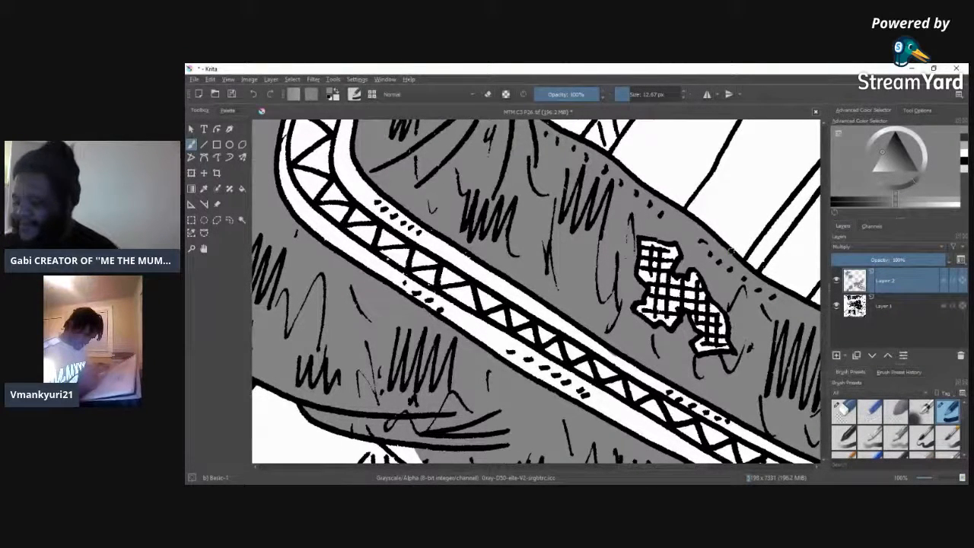
drag(394, 451, 426, 458)
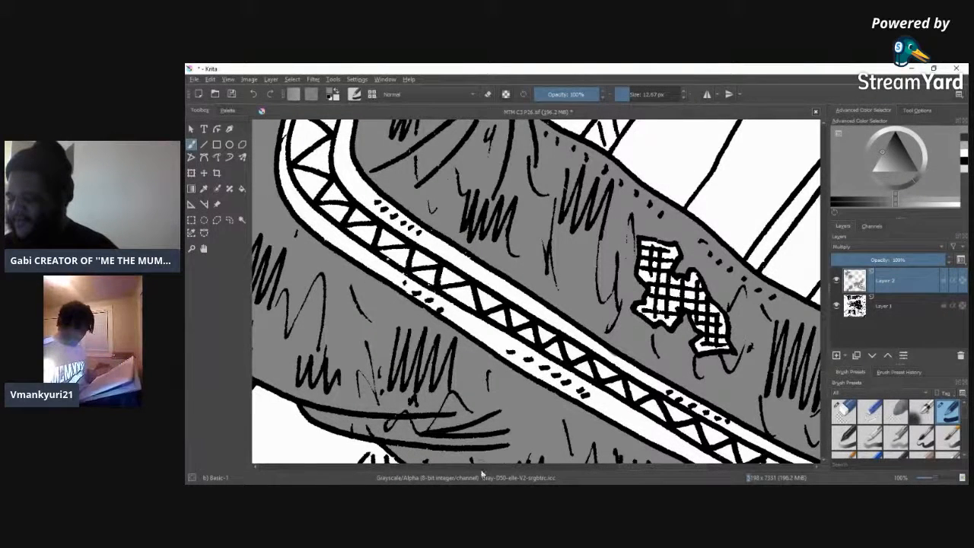
Step: Fill the white folds along the trouser leg's curved upper edge down to the black boot with grey
drag(605, 467, 676, 470)
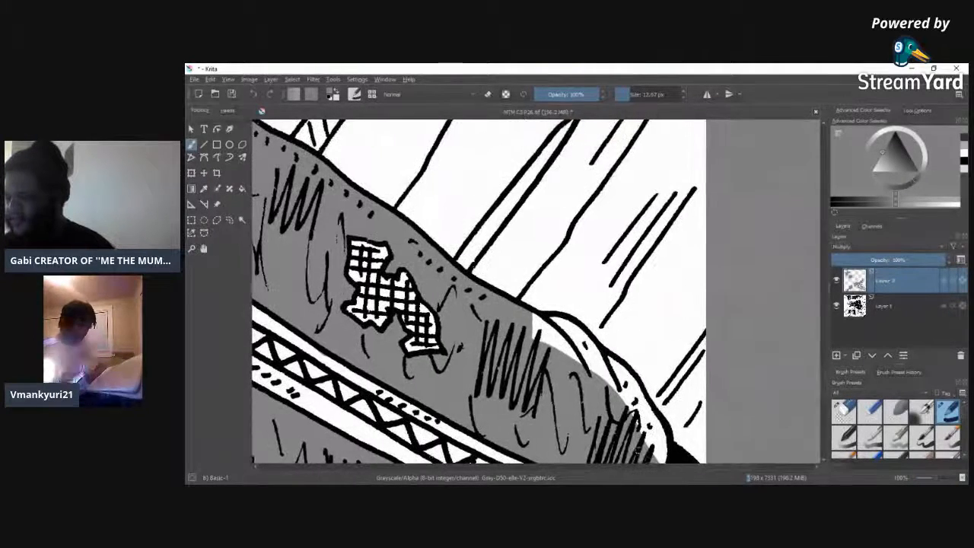
drag(532, 326, 612, 386)
drag(594, 355, 550, 320)
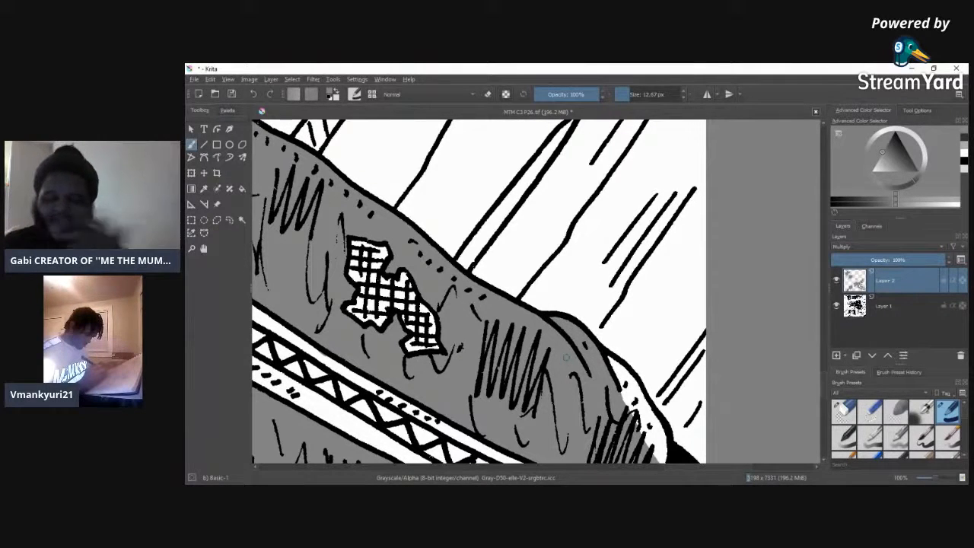
mouse_move(609, 361)
mouse_down()
mouse_move(621, 390)
mouse_move(629, 396)
mouse_move(636, 384)
mouse_move(664, 460)
mouse_move(629, 403)
mouse_move(634, 421)
mouse_up()
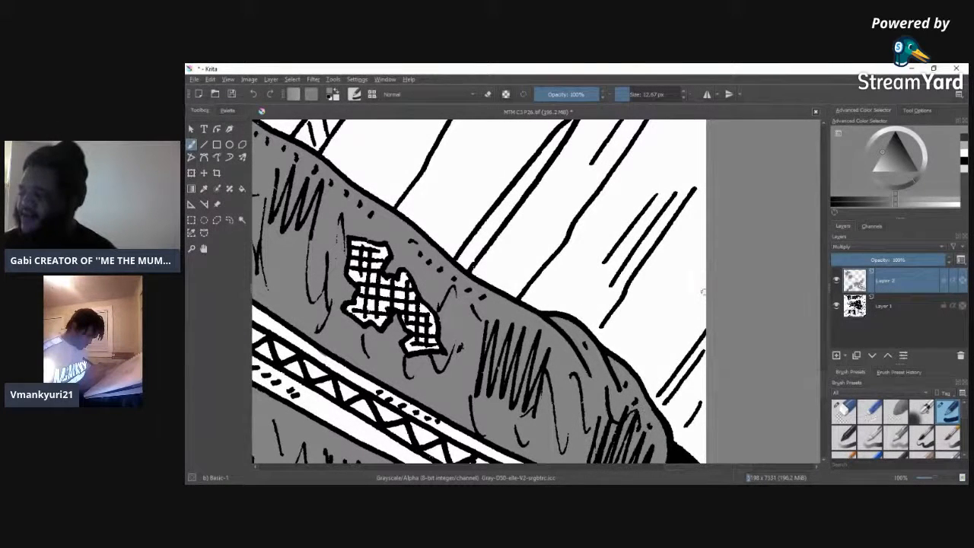
Step: Erase the grey spill from the zip trim's upper white border near the black boot
scroll(479, 289, down, 5)
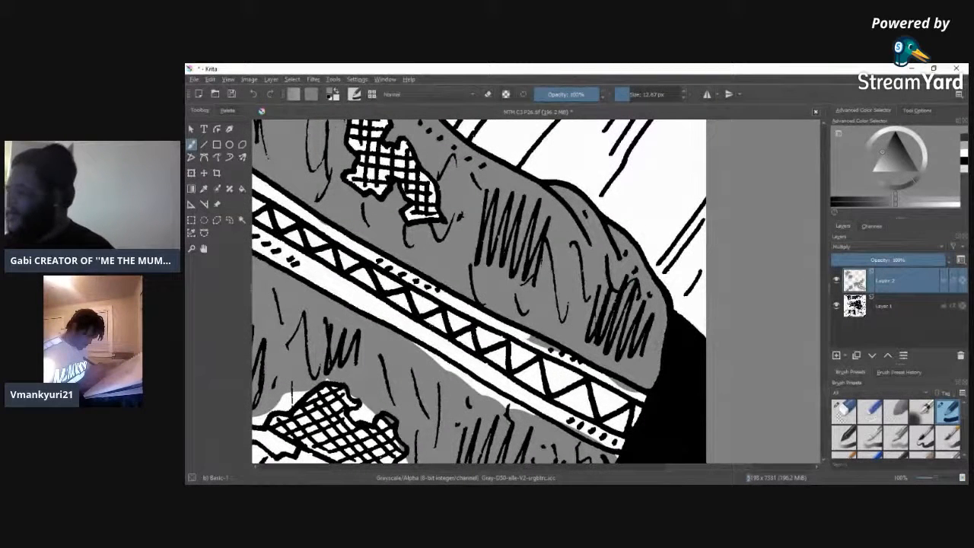
click(842, 411)
drag(538, 352, 556, 352)
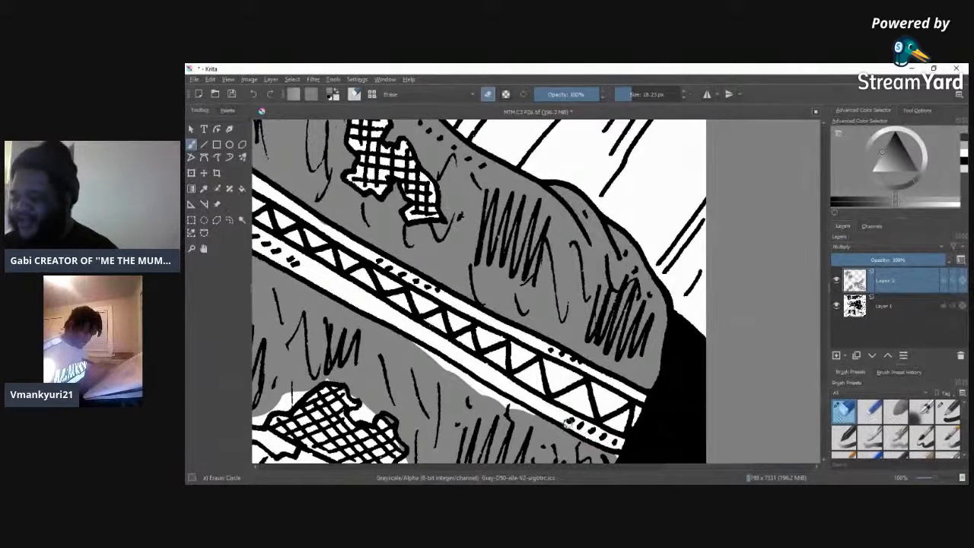
Step: Fill the white gaps along the zip trim's lower edge and above the torn cross-hatched patch with grey at 12.67 px
click(948, 411)
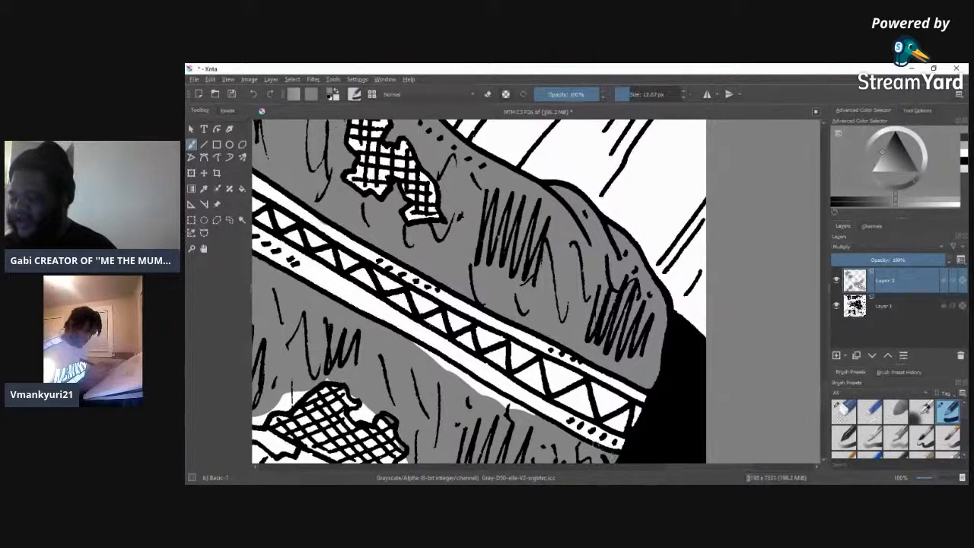
mouse_move(505, 400)
mouse_down()
mouse_move(529, 411)
mouse_move(426, 352)
mouse_move(434, 354)
mouse_up()
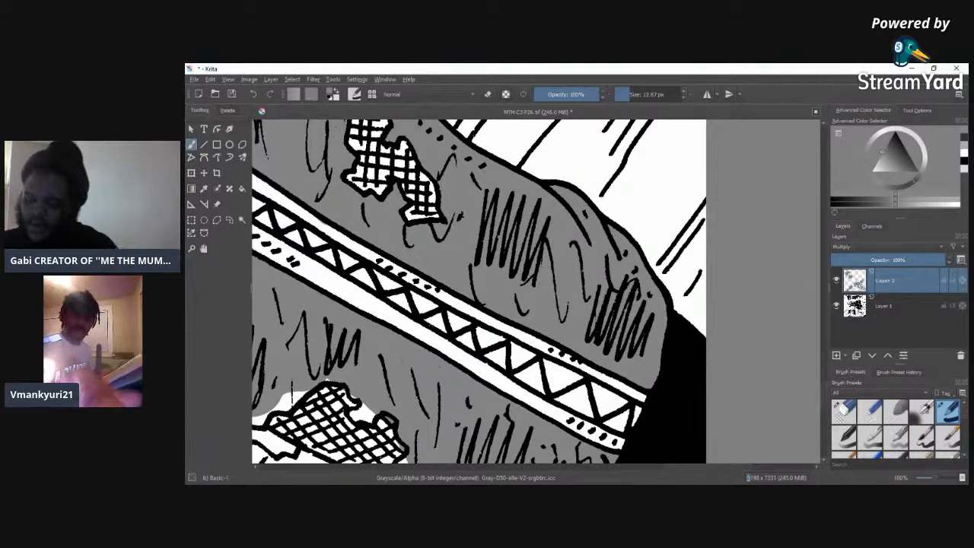
mouse_move(305, 392)
mouse_down()
mouse_move(262, 424)
mouse_move(290, 391)
mouse_up()
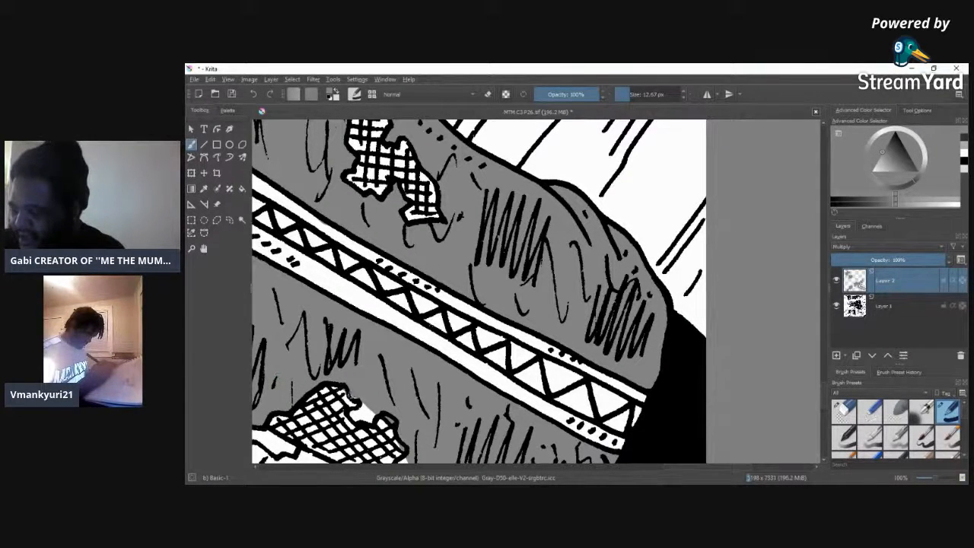
click(843, 411)
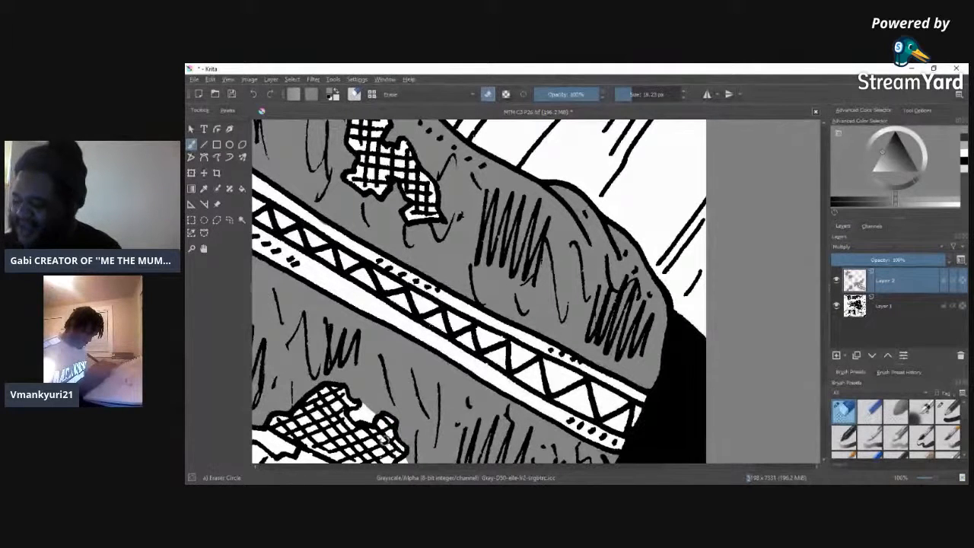
click(948, 411)
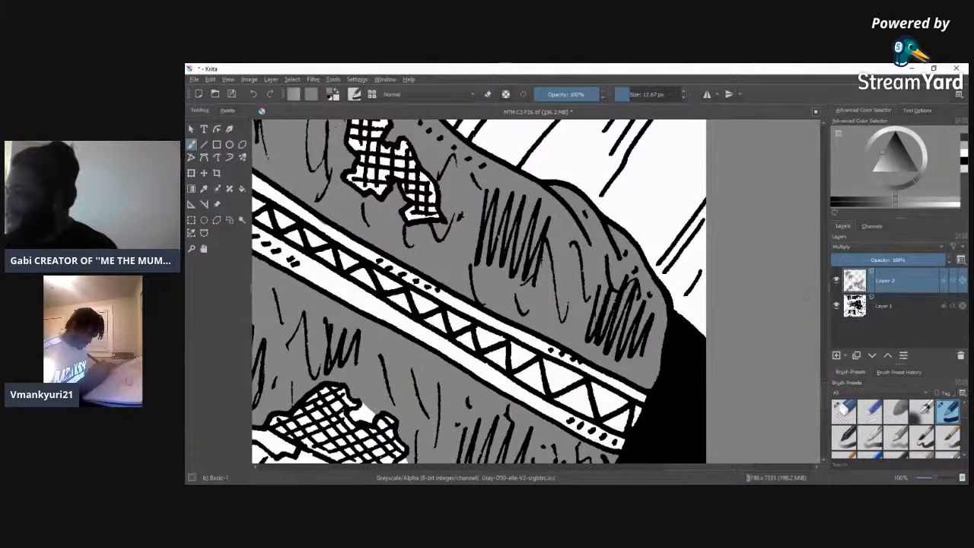
Step: Fill the white strip between the torn patch and the boot, and the notch in the patch's upper edge, with grey
scroll(480, 289, down, 5)
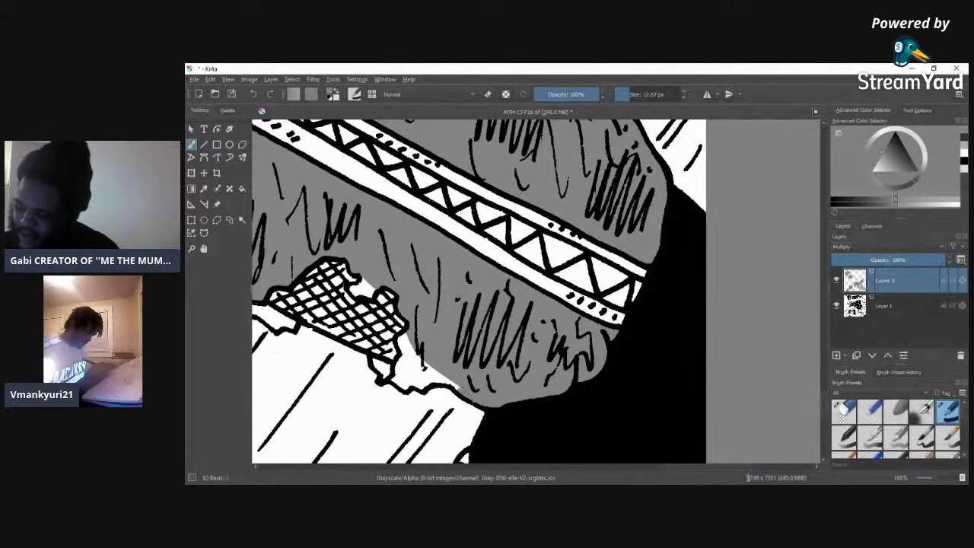
mouse_move(404, 355)
mouse_down()
mouse_move(402, 333)
mouse_move(411, 366)
mouse_move(395, 379)
mouse_move(420, 355)
mouse_move(423, 389)
mouse_move(434, 377)
mouse_move(447, 384)
mouse_move(428, 371)
mouse_up()
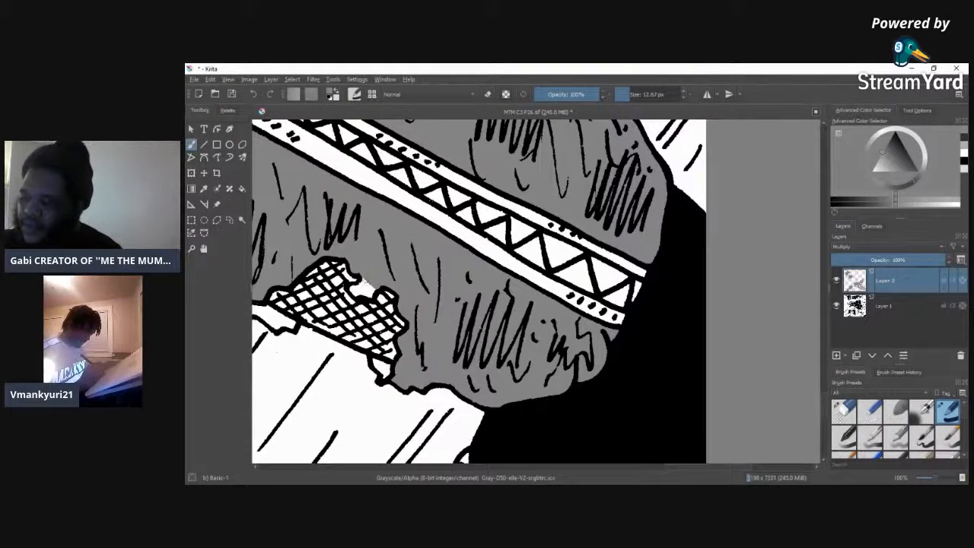
drag(366, 288, 358, 285)
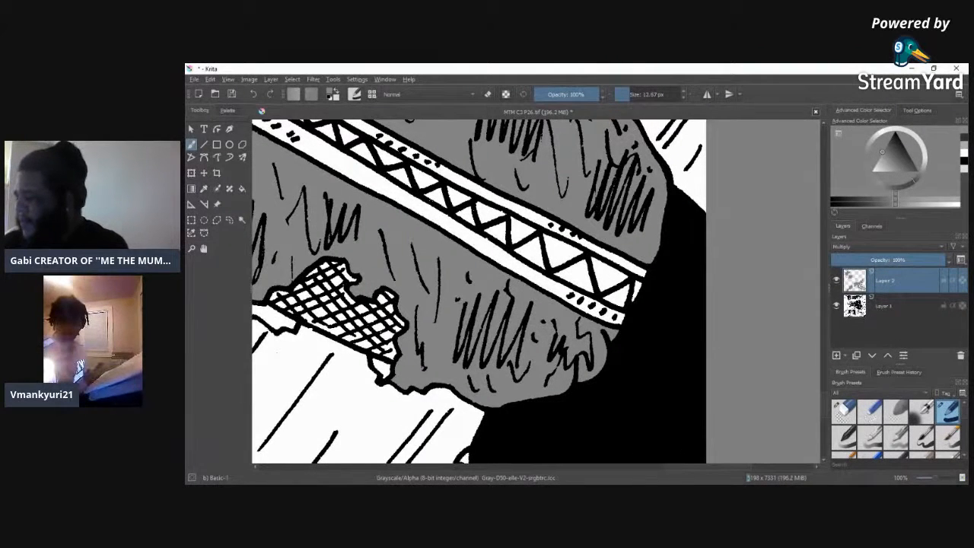
Step: Fill the white slivers along the trouser leg's dotted, ragged lower edge up to the torn patch with grey
scroll(670, 467, left, 5)
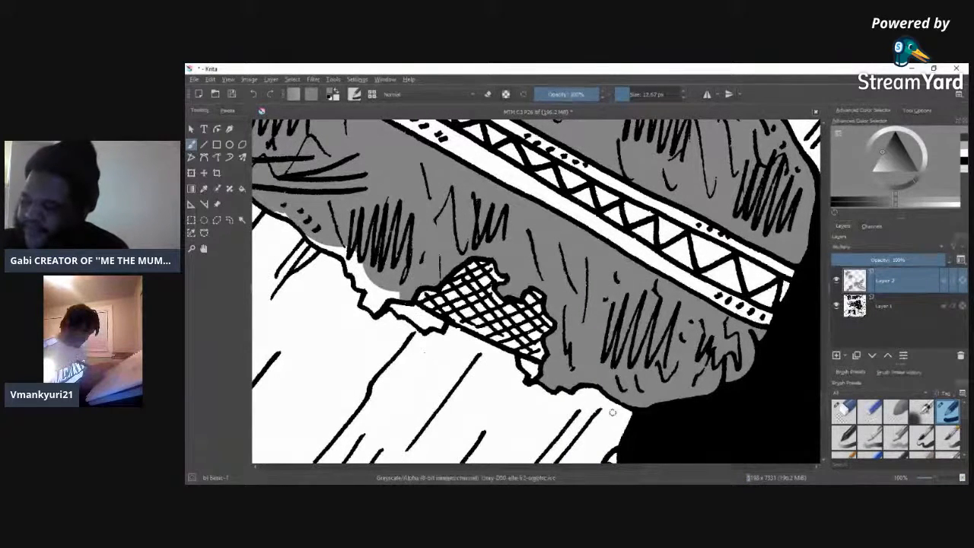
mouse_move(299, 225)
mouse_down()
mouse_move(356, 268)
mouse_move(366, 251)
mouse_up()
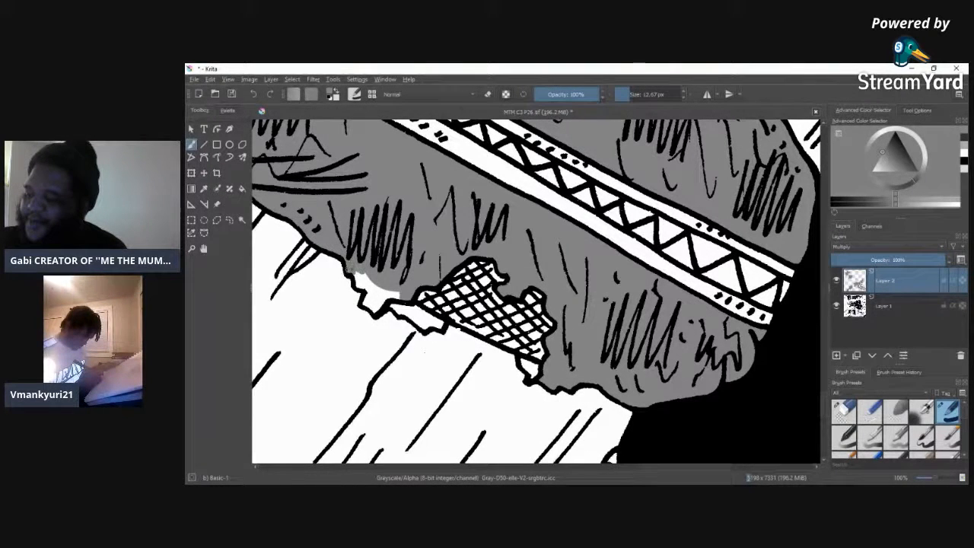
mouse_move(355, 272)
mouse_down()
mouse_move(377, 312)
mouse_move(381, 288)
mouse_move(395, 296)
mouse_up()
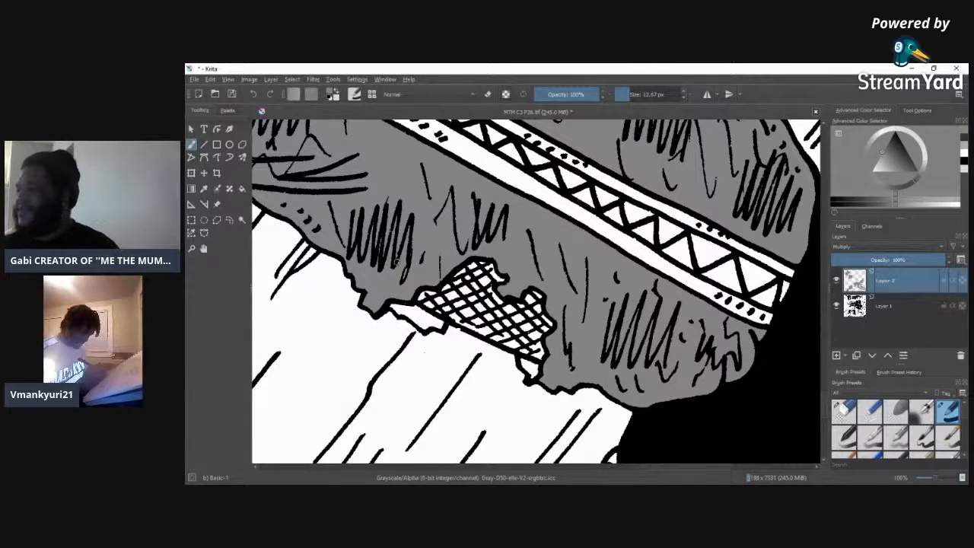
Step: Pick a darker grey and fill the two small torn flaps under the cross-hatched patch
click(964, 140)
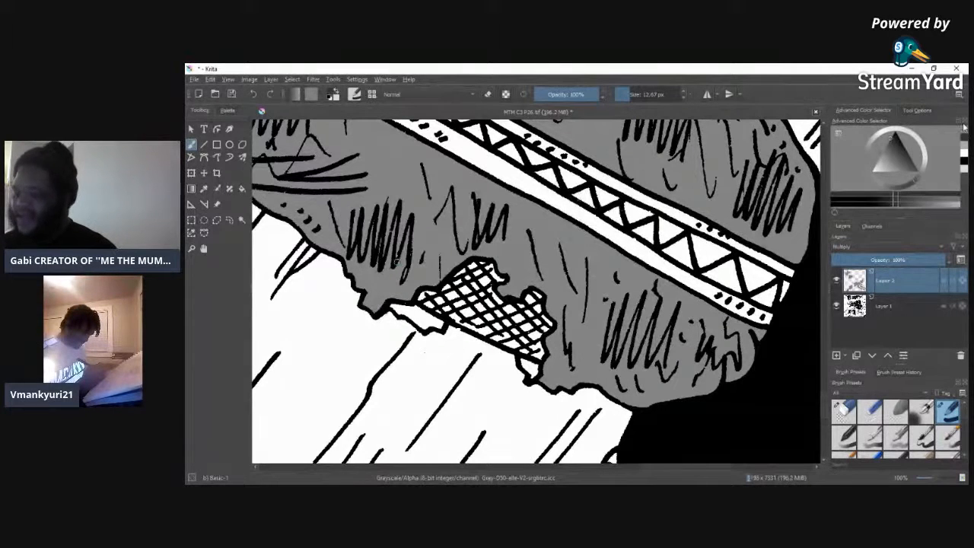
mouse_move(405, 312)
mouse_down()
mouse_move(392, 305)
mouse_move(427, 327)
mouse_move(440, 323)
mouse_move(401, 308)
mouse_move(434, 326)
mouse_move(425, 309)
mouse_up()
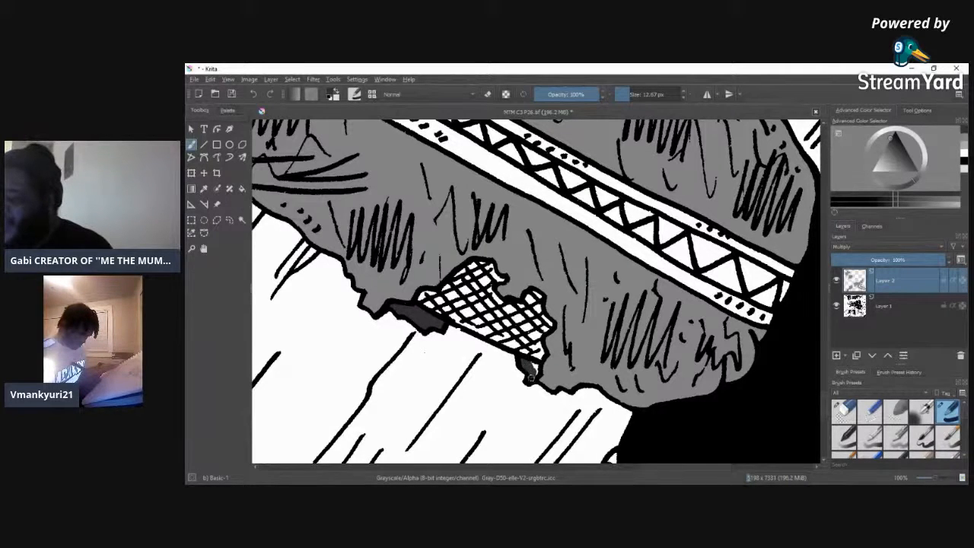
drag(530, 364, 533, 354)
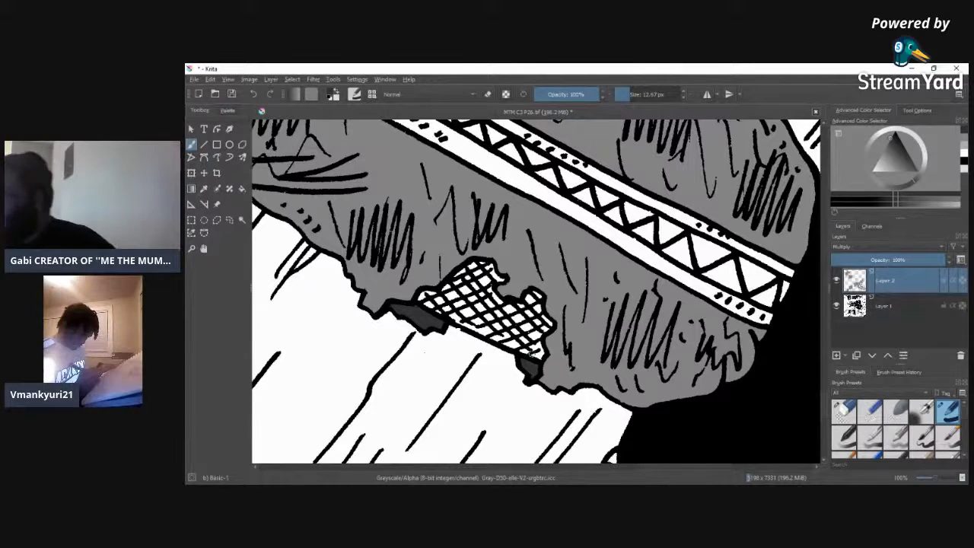
Step: Zoom out to 23% to review the shaded trousers on the lower part of the page
mouse_move(825, 407)
mouse_down()
mouse_move(825, 429)
mouse_move(827, 410)
mouse_up()
drag(674, 469, 619, 468)
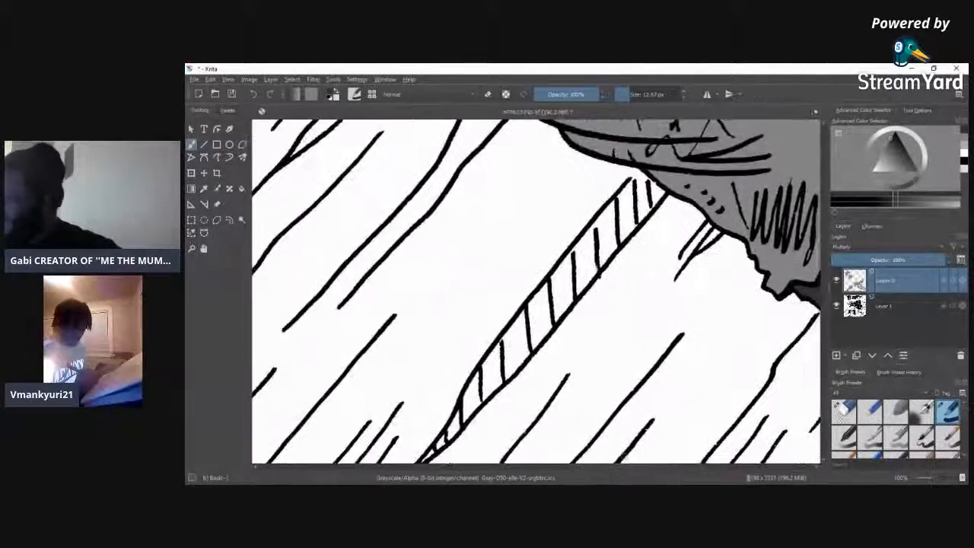
drag(828, 408, 877, 372)
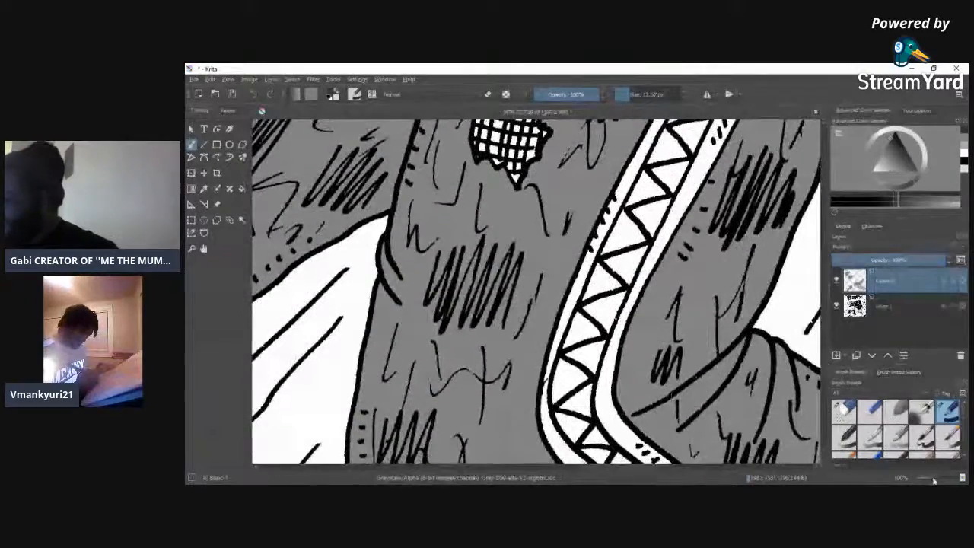
drag(936, 481, 926, 485)
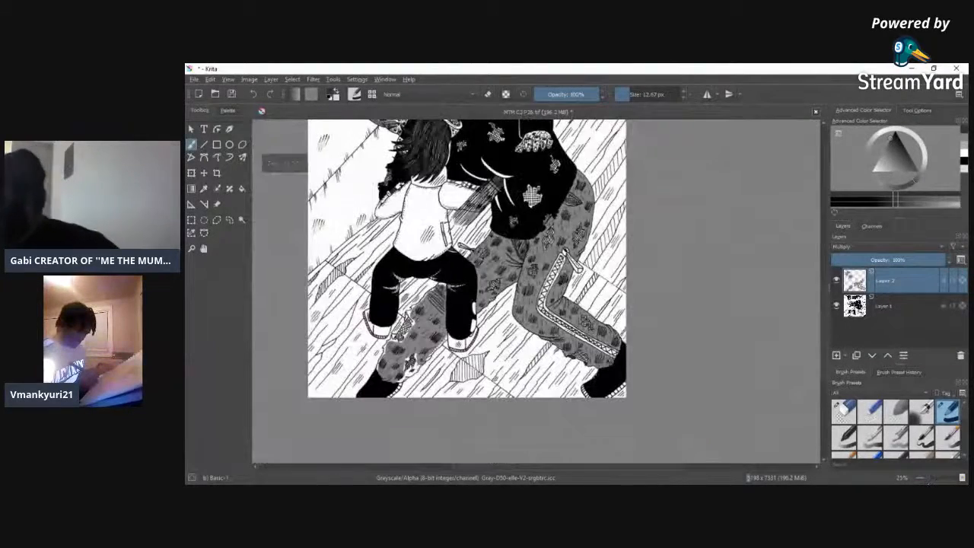
Step: Fill the cross-hatched pocket opening at the trousers' hip with the darker grey, enlarging the brush for its middle
drag(824, 310, 829, 268)
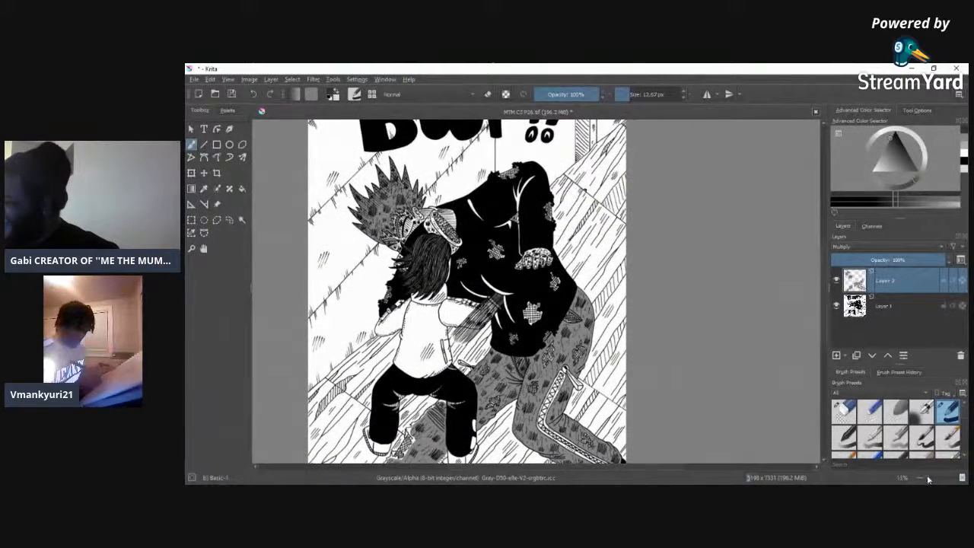
drag(934, 481, 935, 481)
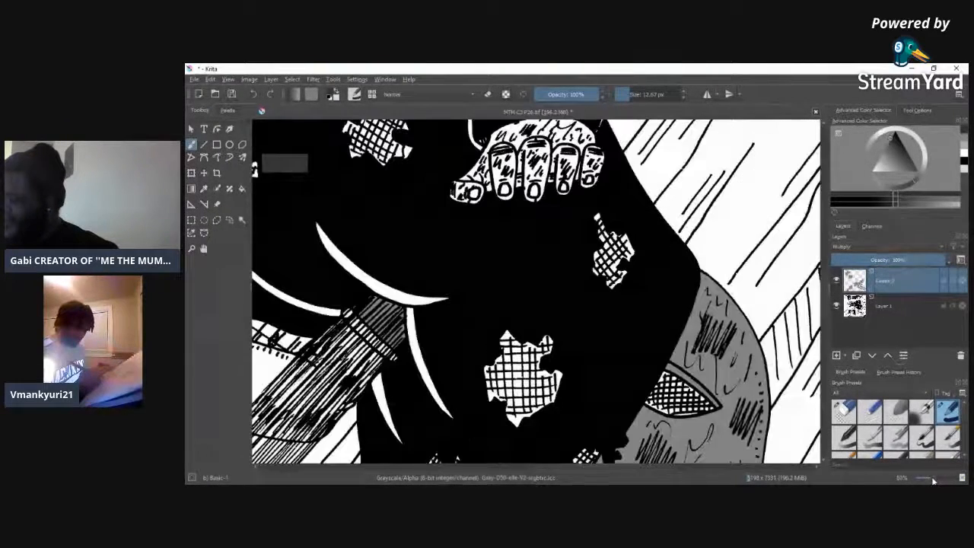
drag(825, 282, 825, 318)
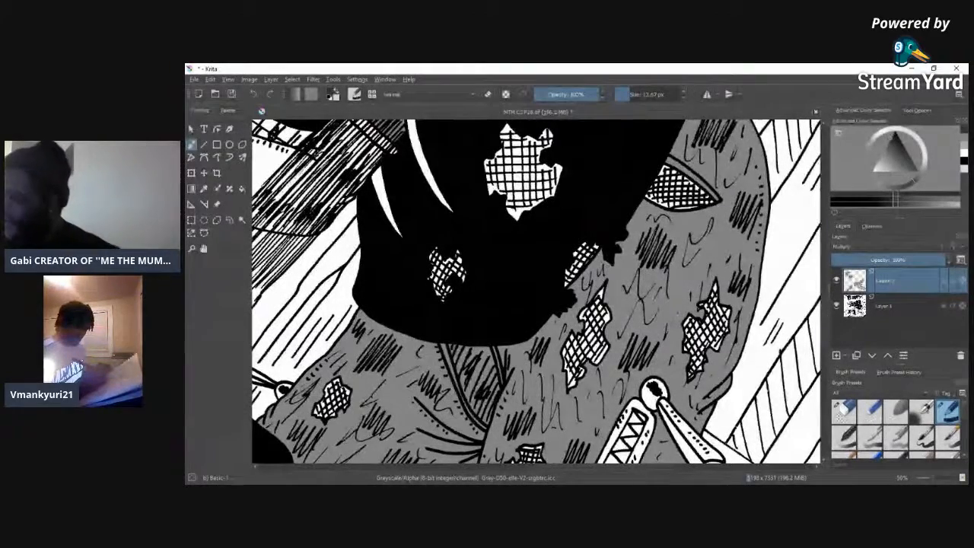
drag(553, 471, 592, 470)
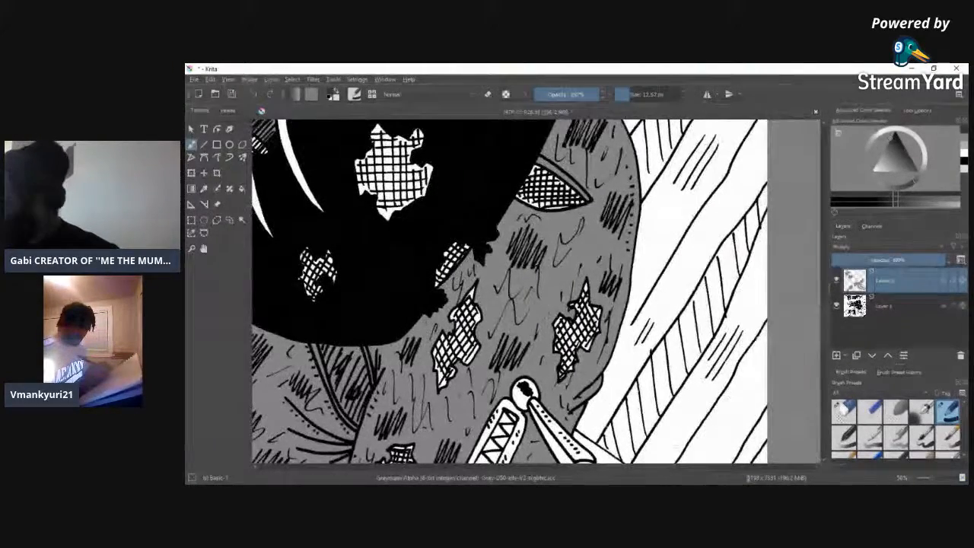
click(932, 482)
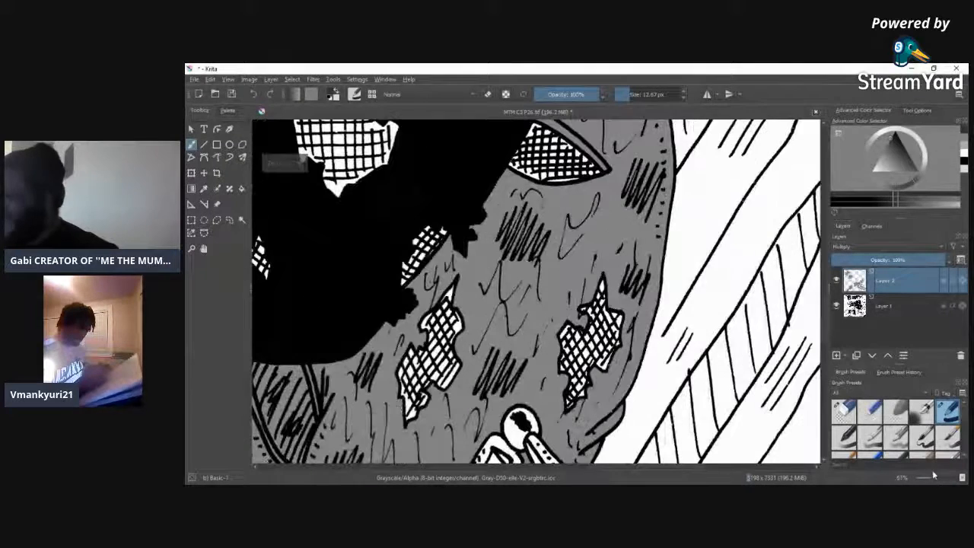
drag(826, 317, 825, 292)
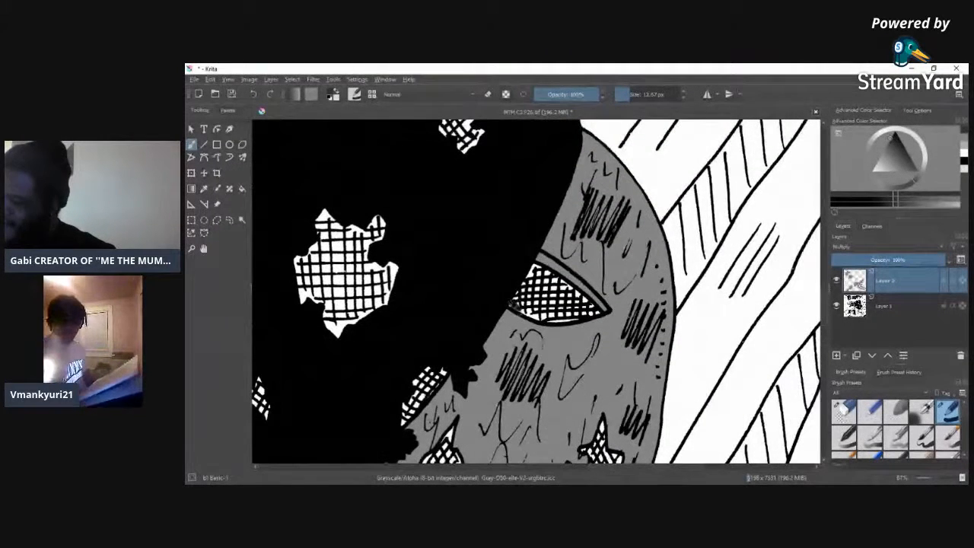
drag(520, 288, 521, 304)
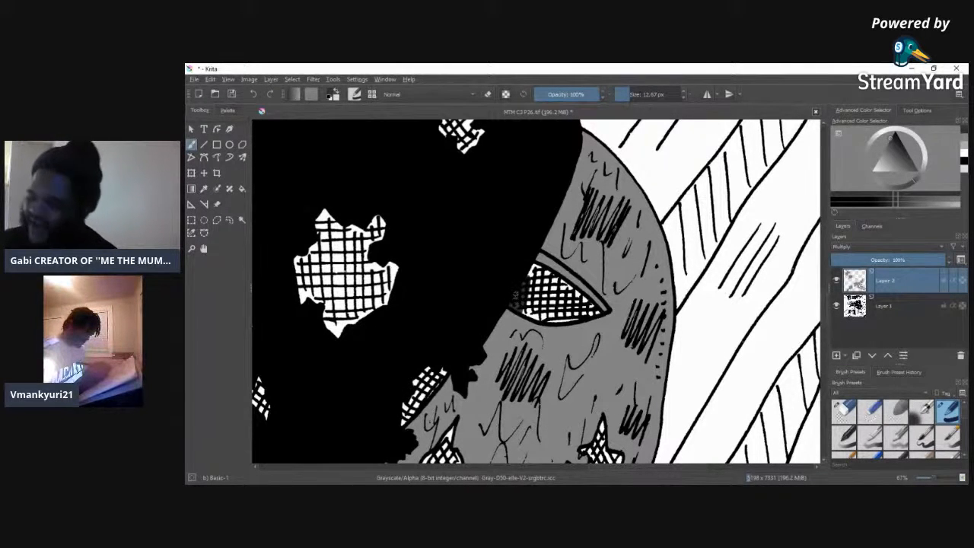
drag(647, 95, 661, 94)
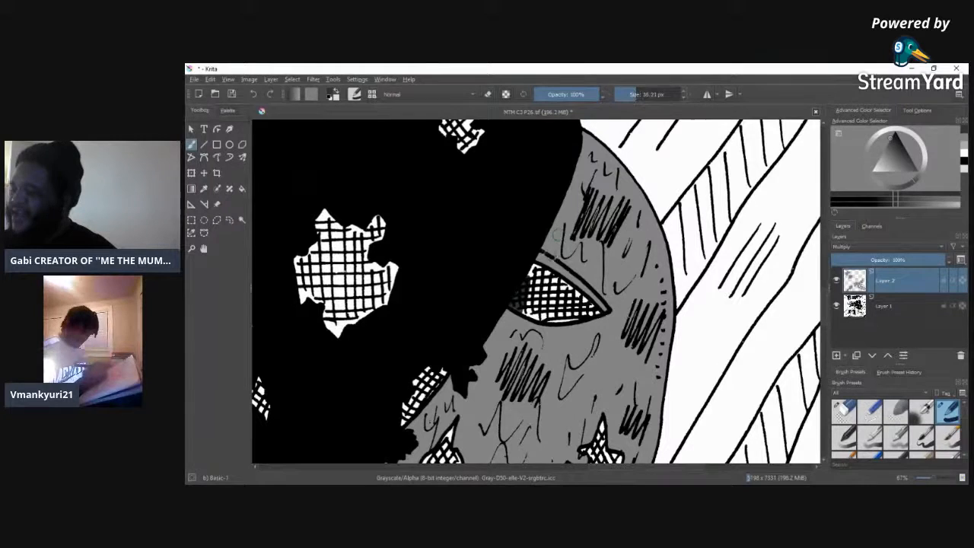
mouse_move(538, 271)
mouse_down()
mouse_move(556, 277)
mouse_move(528, 310)
mouse_move(593, 310)
mouse_move(555, 308)
mouse_move(558, 278)
mouse_move(587, 305)
mouse_move(554, 279)
mouse_move(575, 306)
mouse_move(529, 298)
mouse_move(535, 283)
mouse_move(578, 307)
mouse_up()
key(bracketleft)
key(bracketleft)
key(bracketleft)
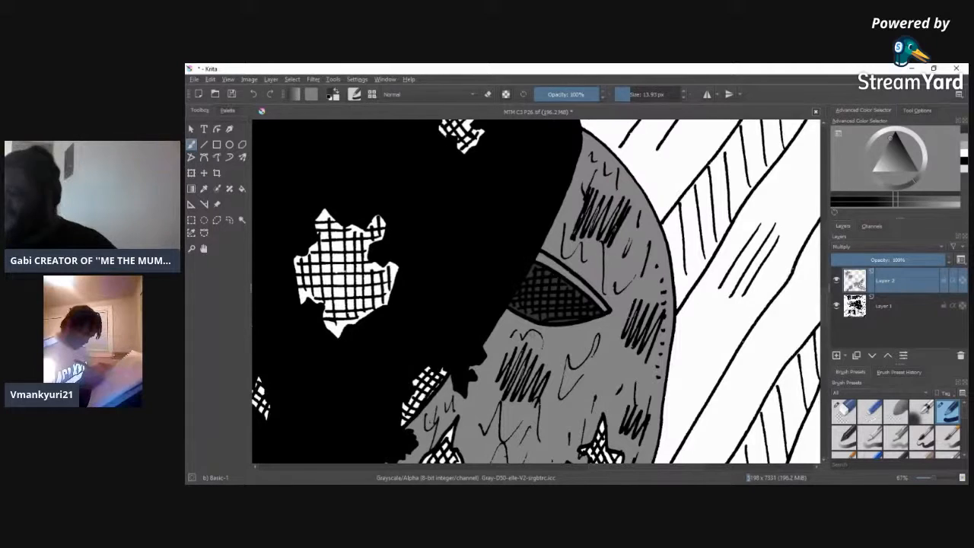
Step: Pick the lighter trouser grey again and fill the white slivers along the upper ragged outline of the leg between the child's legs
click(966, 145)
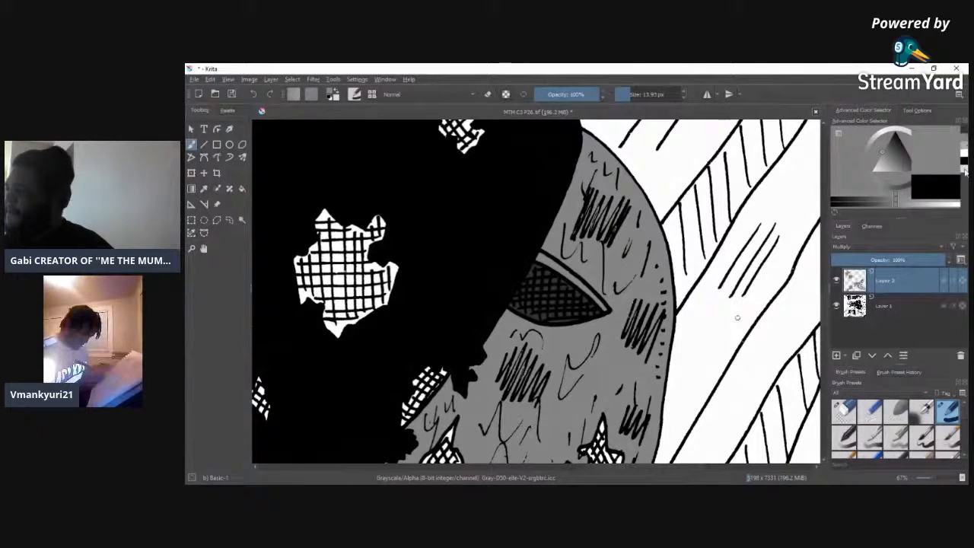
click(964, 162)
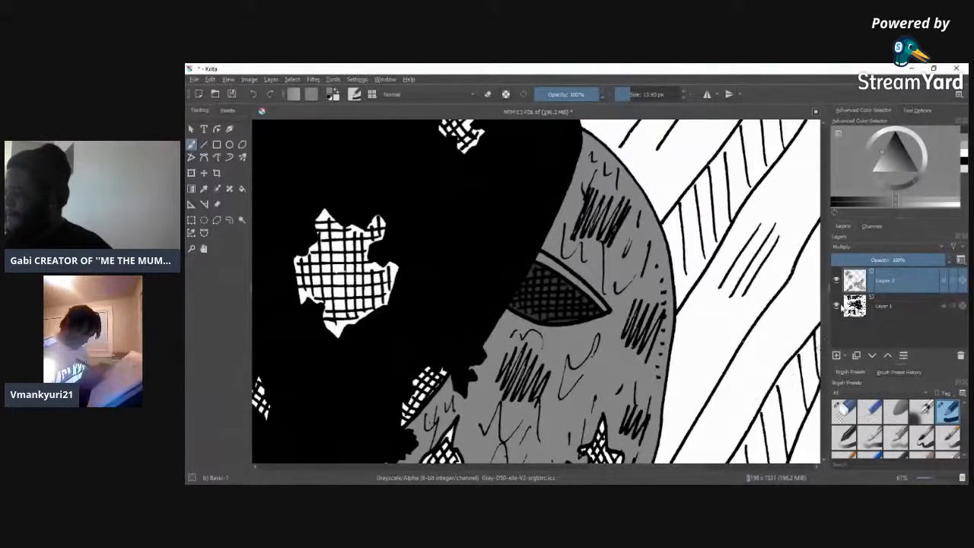
drag(826, 318, 822, 389)
drag(577, 471, 487, 481)
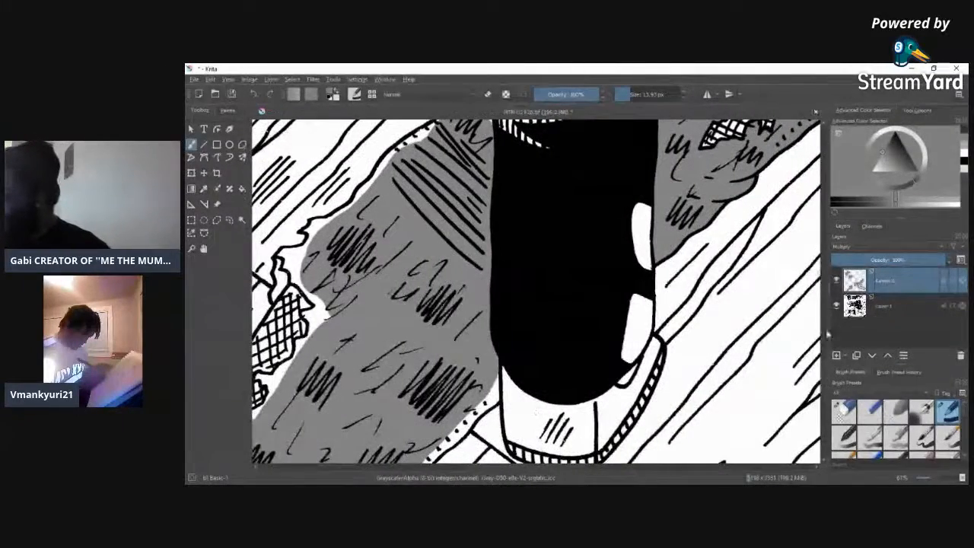
scroll(758, 316, up, 3)
drag(460, 212, 361, 308)
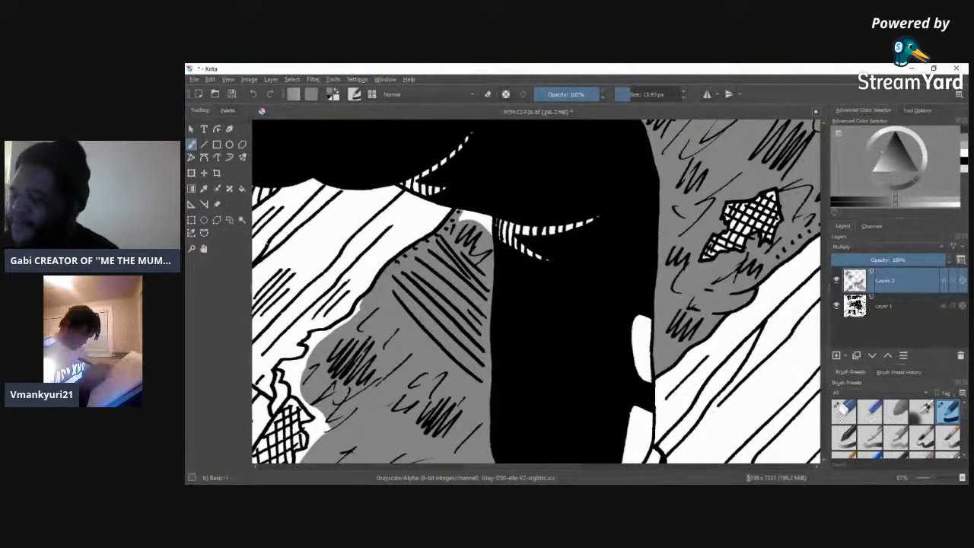
drag(361, 301, 318, 342)
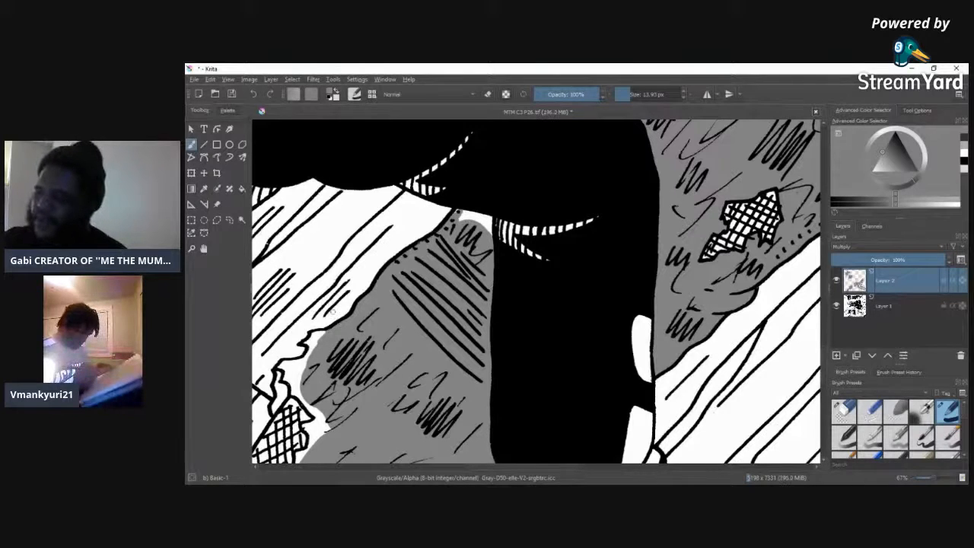
Step: Enlarge the brush to about 27 px and fill the gap under the child's black trousers and the leg's jagged edge down to the torn patch
drag(627, 94, 633, 94)
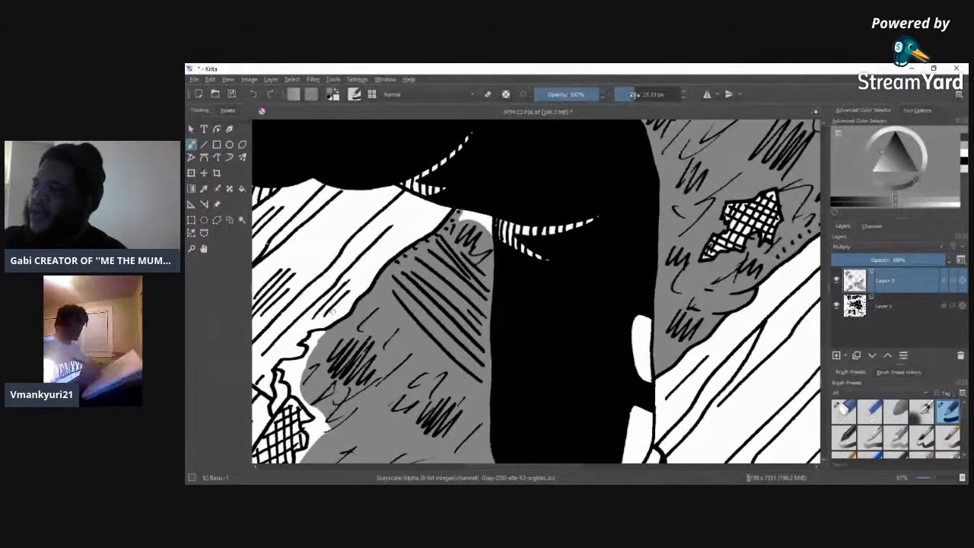
mouse_move(468, 206)
mouse_down()
mouse_move(457, 218)
mouse_move(468, 239)
mouse_move(485, 236)
mouse_up()
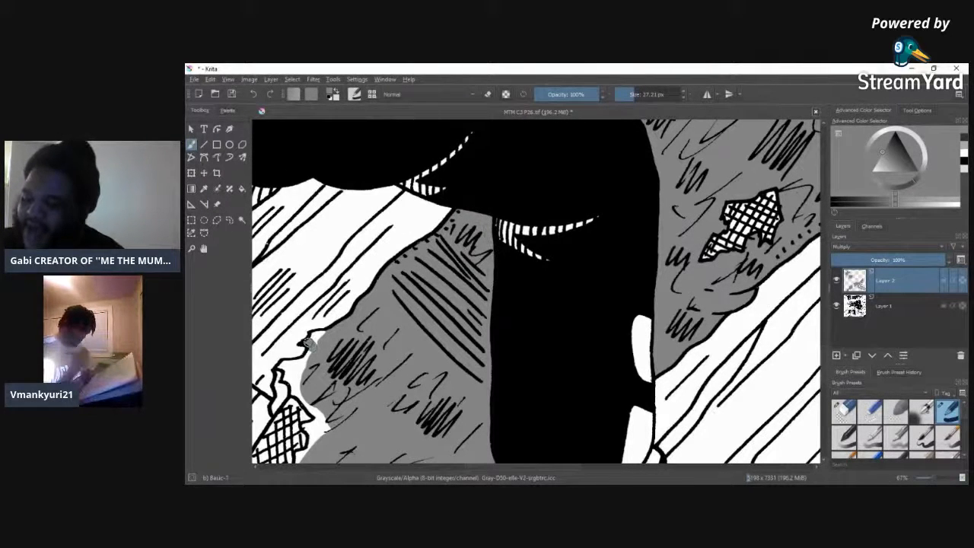
mouse_move(308, 342)
mouse_down()
mouse_move(314, 336)
mouse_move(305, 363)
mouse_move(282, 365)
mouse_up()
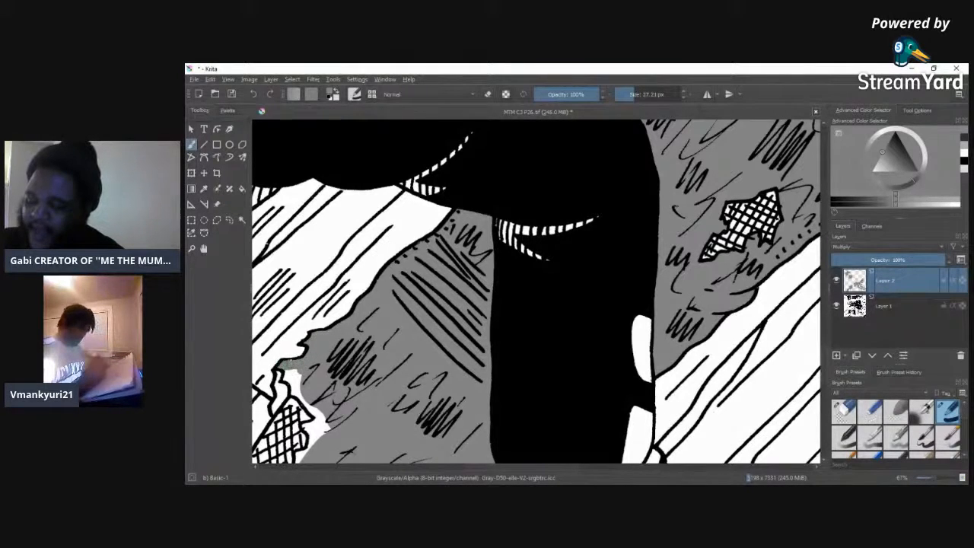
mouse_move(292, 363)
mouse_down()
mouse_move(296, 387)
mouse_move(305, 372)
mouse_move(323, 433)
mouse_move(310, 448)
mouse_move(308, 421)
mouse_up()
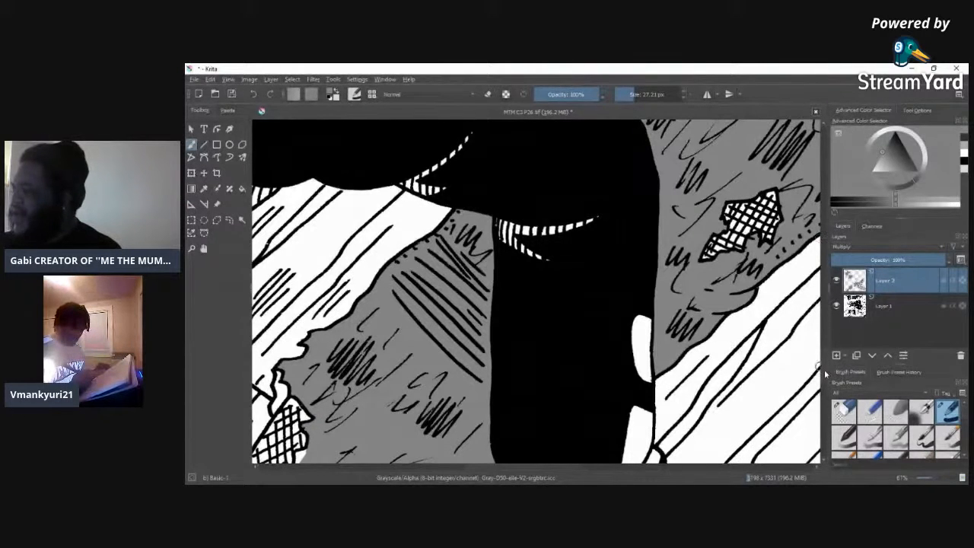
Step: Fill the leg's dotted lower edge beside the child's shoe and the white areas around the top of the small cross-hatched tear with grey
scroll(514, 319, down, 5)
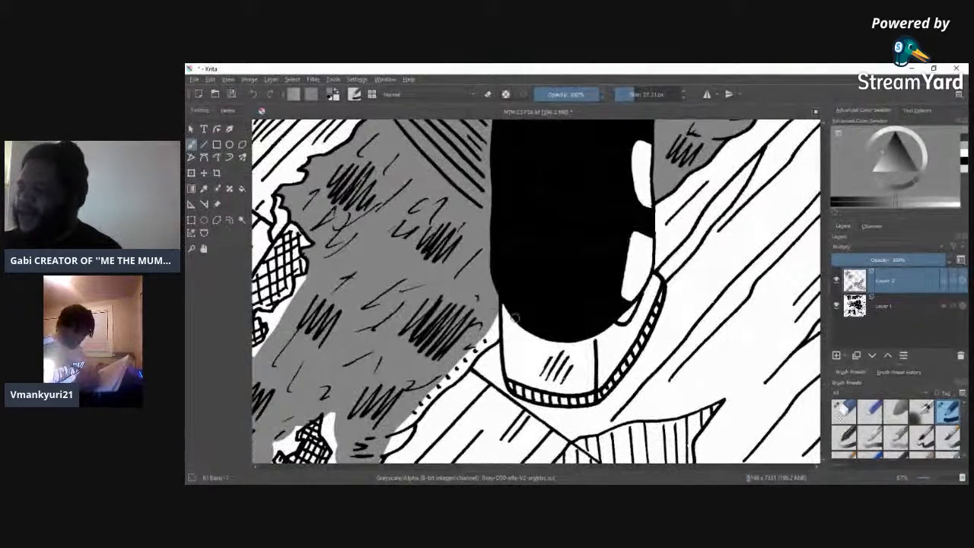
mouse_move(496, 338)
mouse_down()
mouse_move(448, 373)
mouse_move(453, 346)
mouse_move(440, 369)
mouse_move(455, 369)
mouse_move(384, 454)
mouse_up()
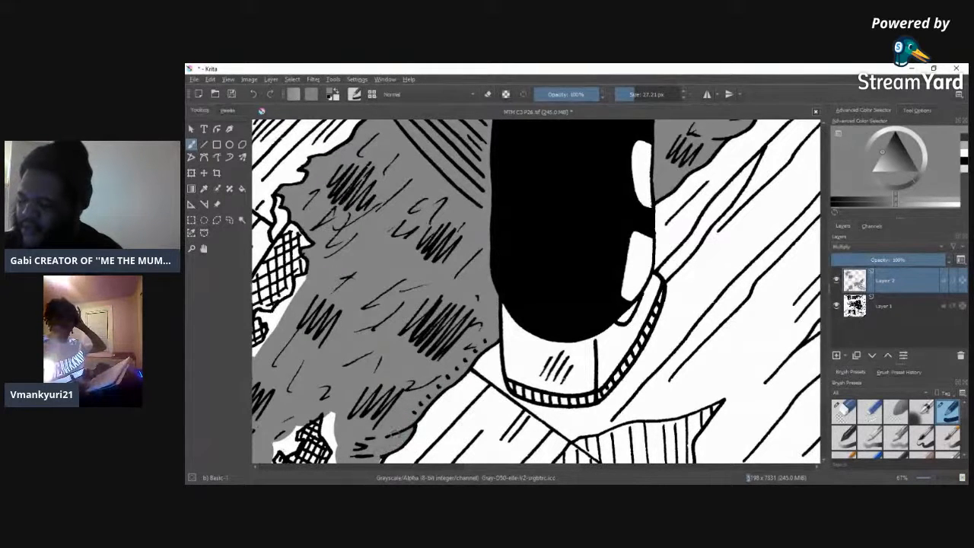
mouse_move(335, 413)
mouse_down()
mouse_move(326, 432)
mouse_move(333, 455)
mouse_up()
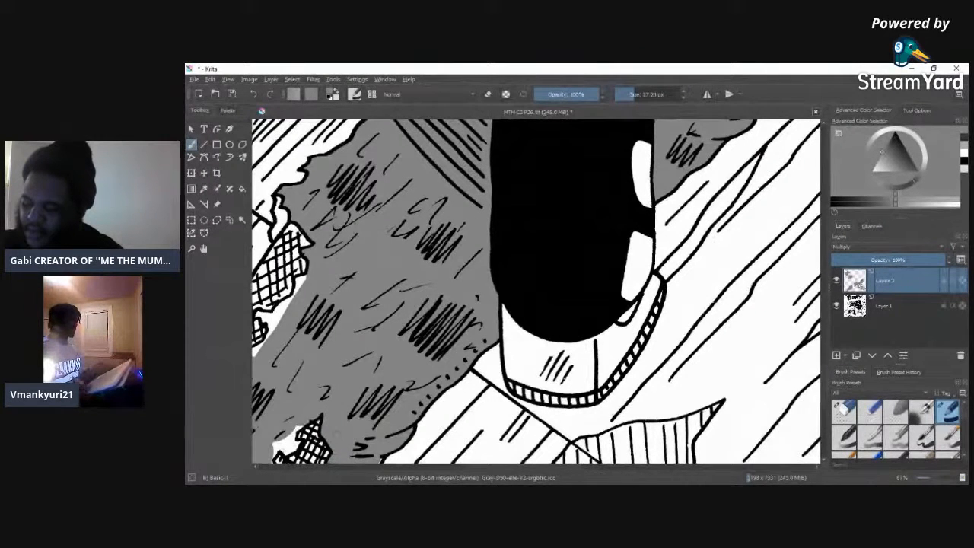
mouse_move(286, 417)
mouse_down()
mouse_move(302, 425)
mouse_move(280, 449)
mouse_move(294, 449)
mouse_move(293, 434)
mouse_up()
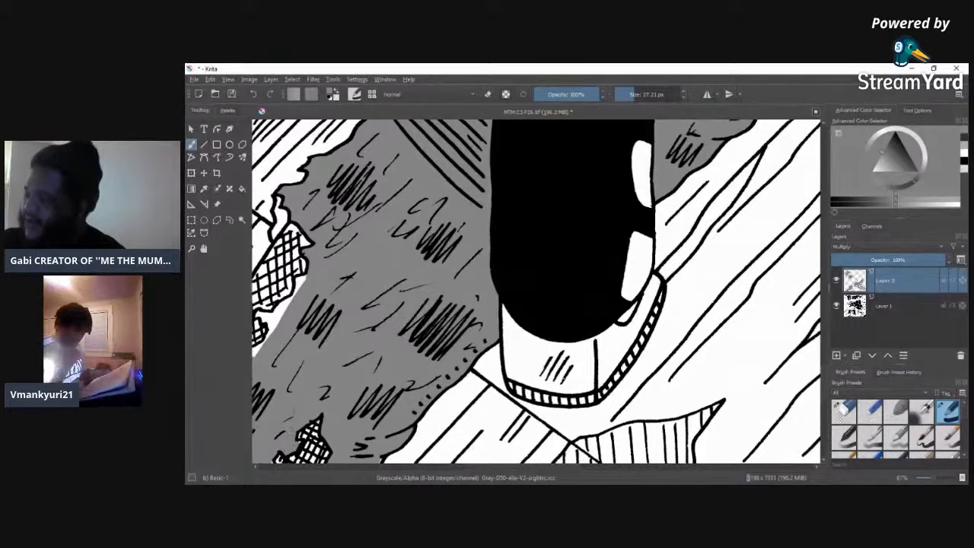
Step: Reduce the brush to about 8.37 px and fill the white notches along the leg's dotted outline below the torn patch
drag(636, 94, 623, 93)
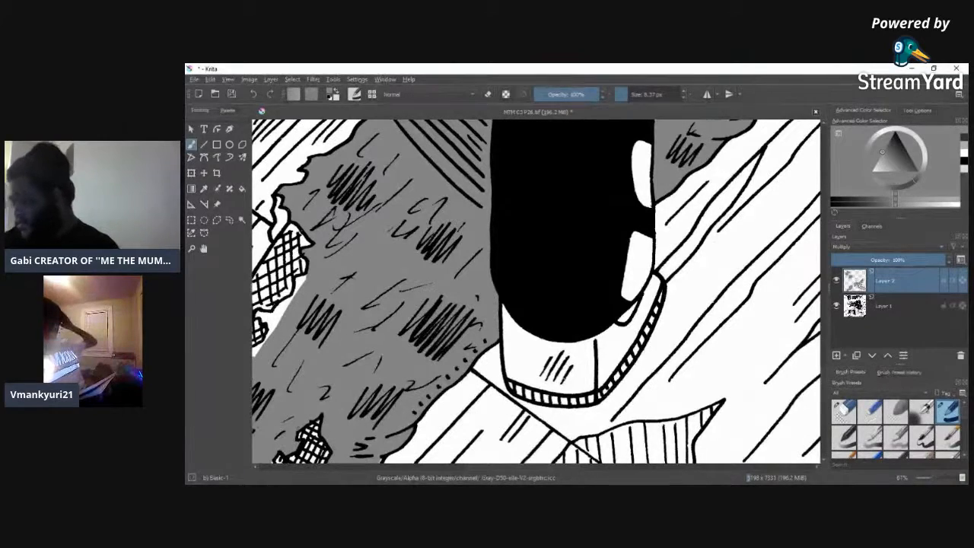
drag(561, 468, 518, 467)
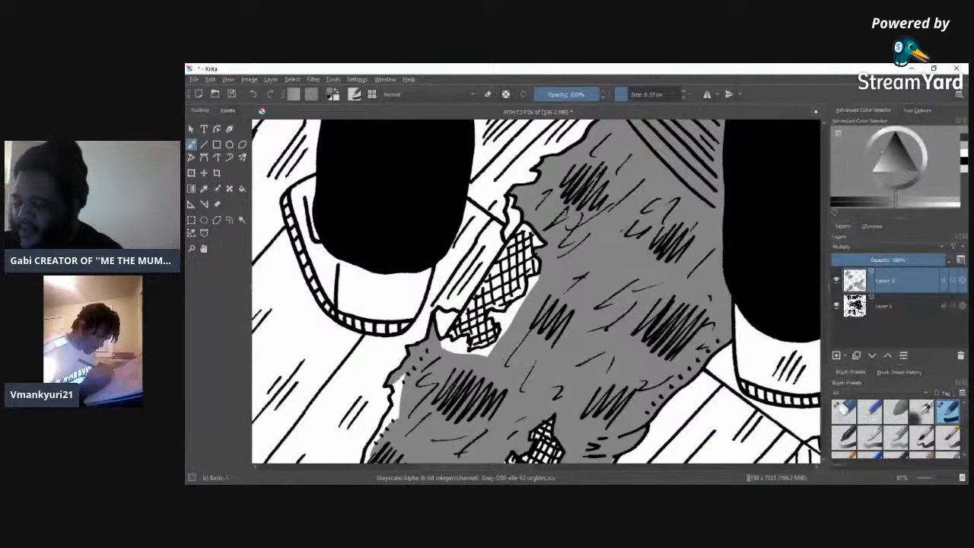
mouse_move(396, 384)
mouse_down()
mouse_move(396, 404)
mouse_move(408, 381)
mouse_up()
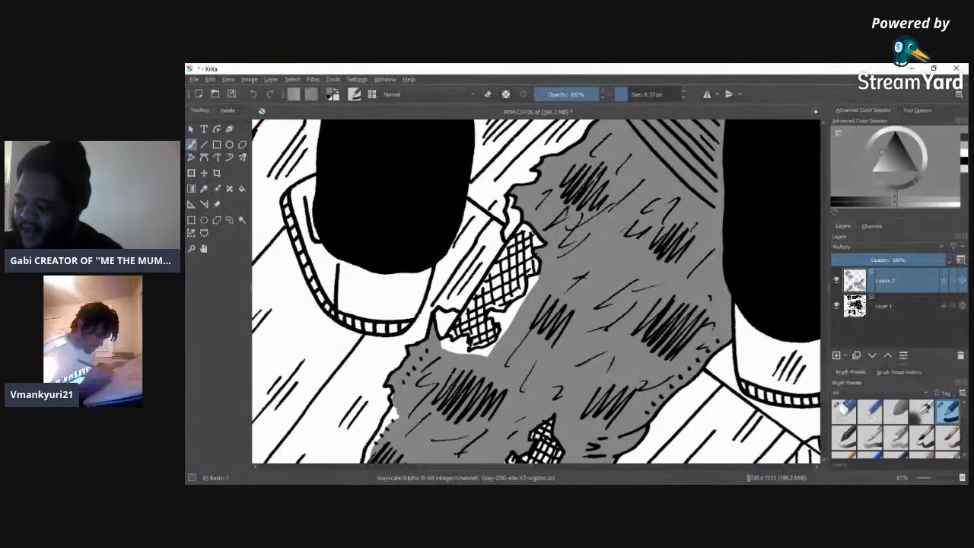
mouse_move(395, 405)
mouse_down()
mouse_move(386, 434)
mouse_move(396, 421)
mouse_up()
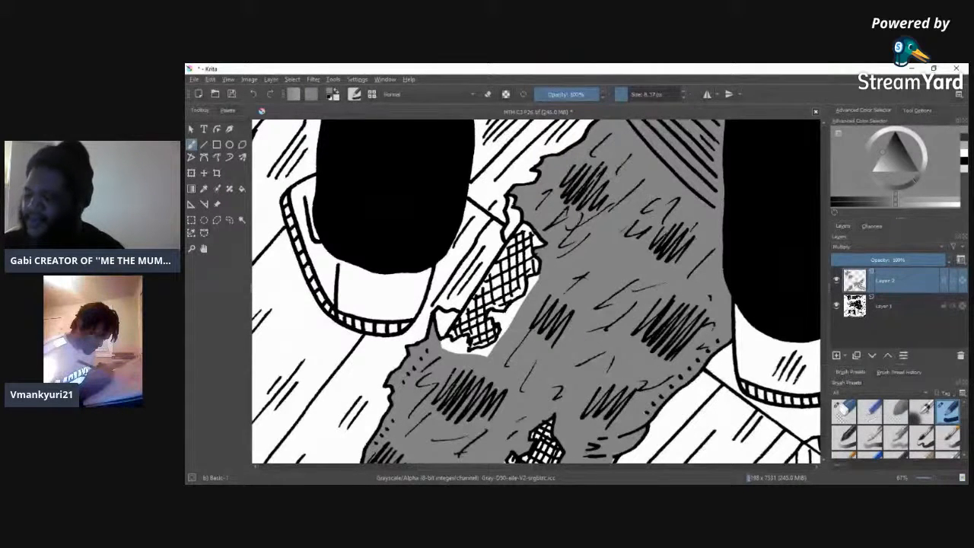
Step: Fill the white border beneath and along the inner side of the large cross-hatched tear with the trouser grey
drag(443, 339, 448, 350)
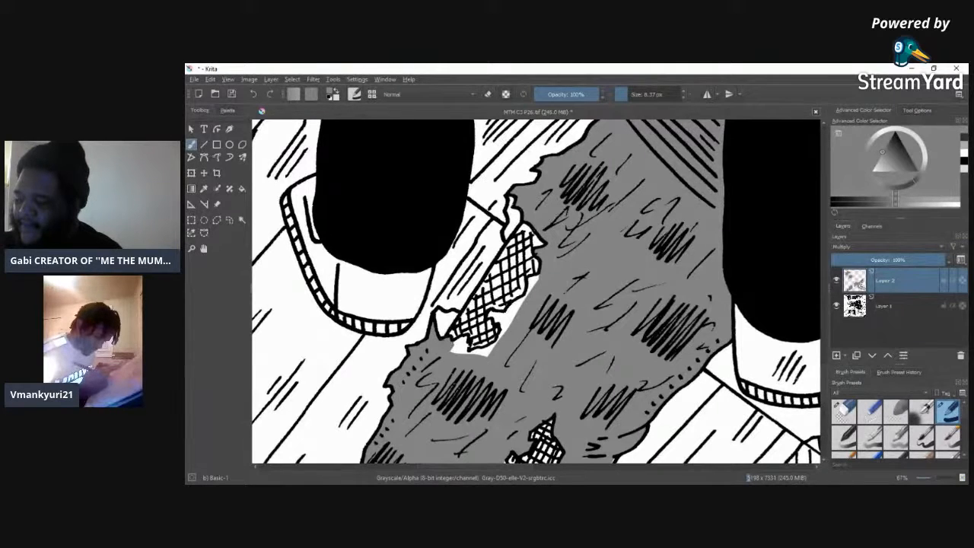
drag(449, 339, 466, 352)
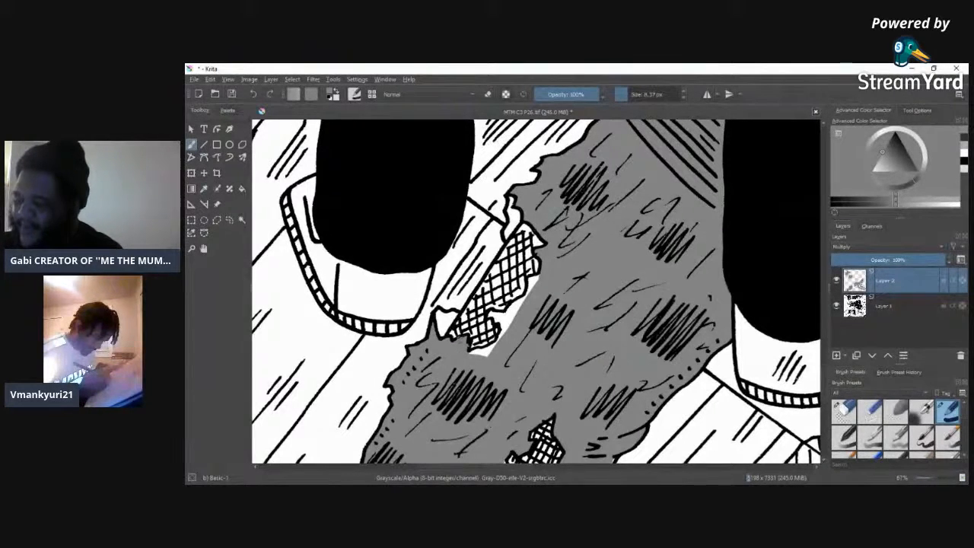
drag(470, 351, 492, 351)
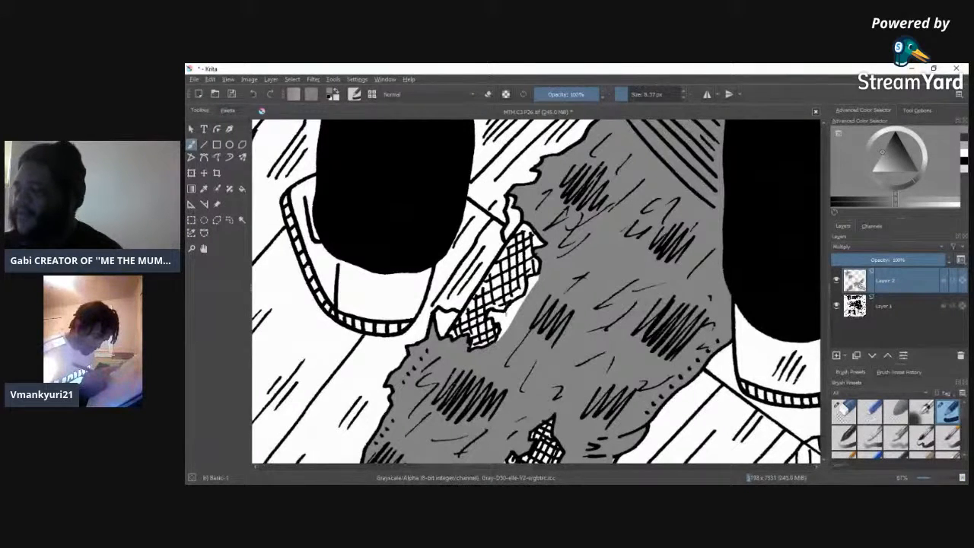
click(505, 326)
drag(507, 329, 516, 306)
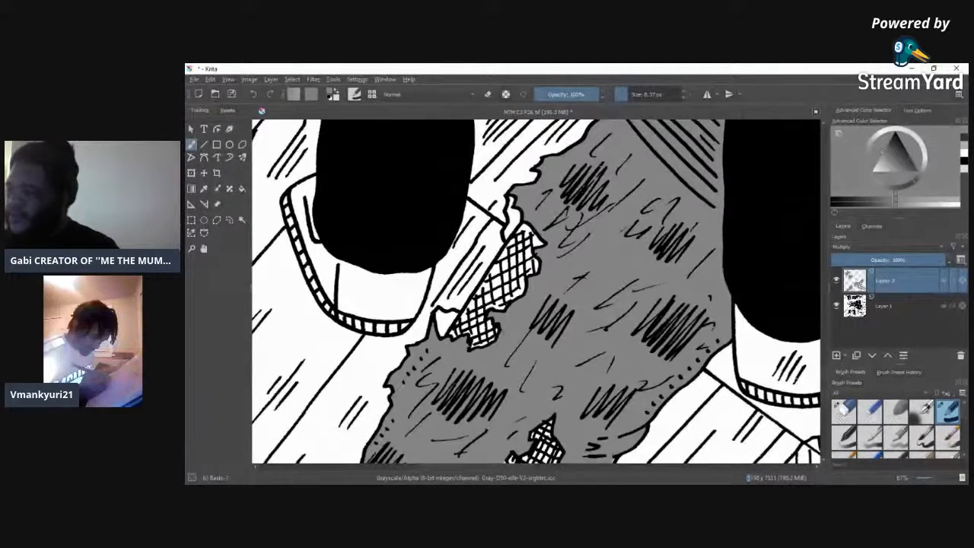
Step: Pick the darker grey and fill the two torn flaps at either end of the large cross-hatched tear
click(966, 139)
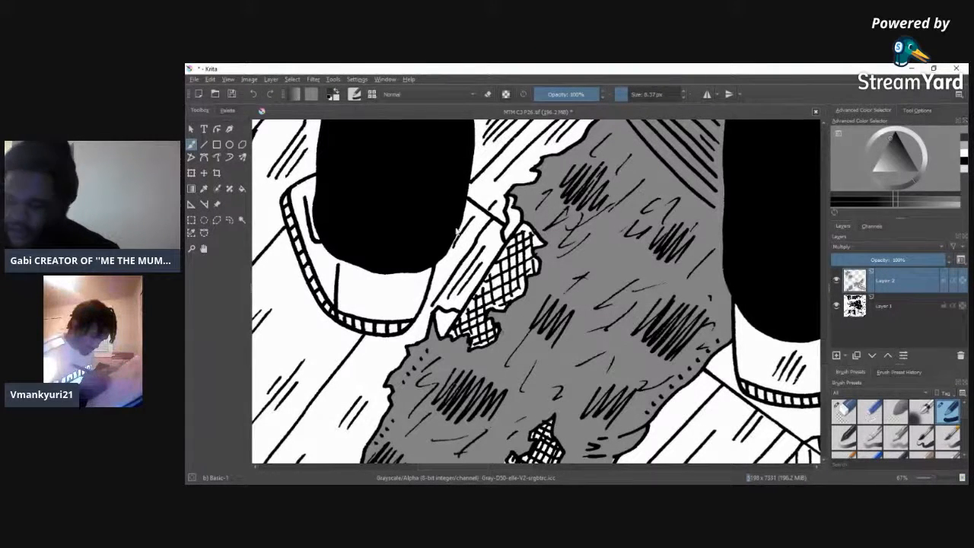
mouse_move(445, 326)
mouse_down()
mouse_move(452, 318)
mouse_move(443, 334)
mouse_move(437, 311)
mouse_move(452, 314)
mouse_up()
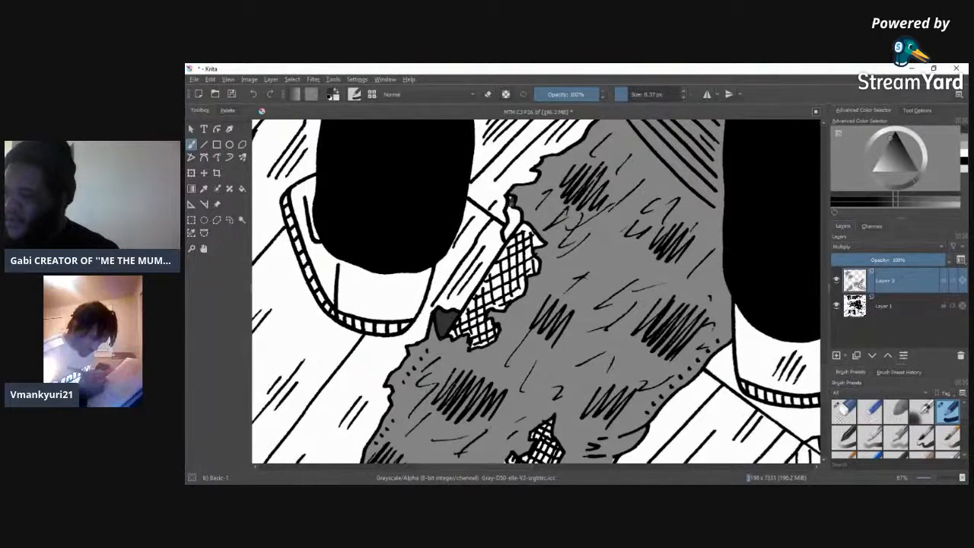
drag(510, 212, 513, 223)
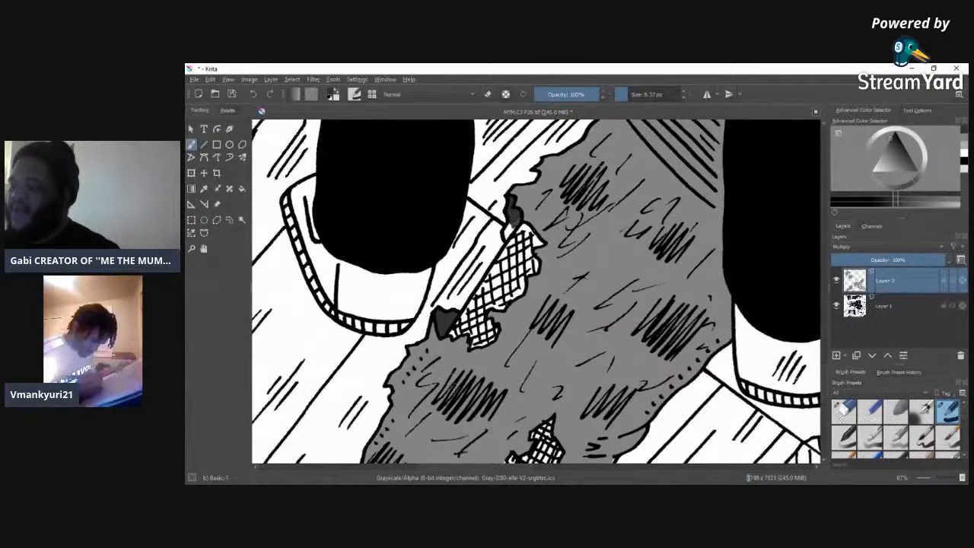
drag(507, 224, 508, 237)
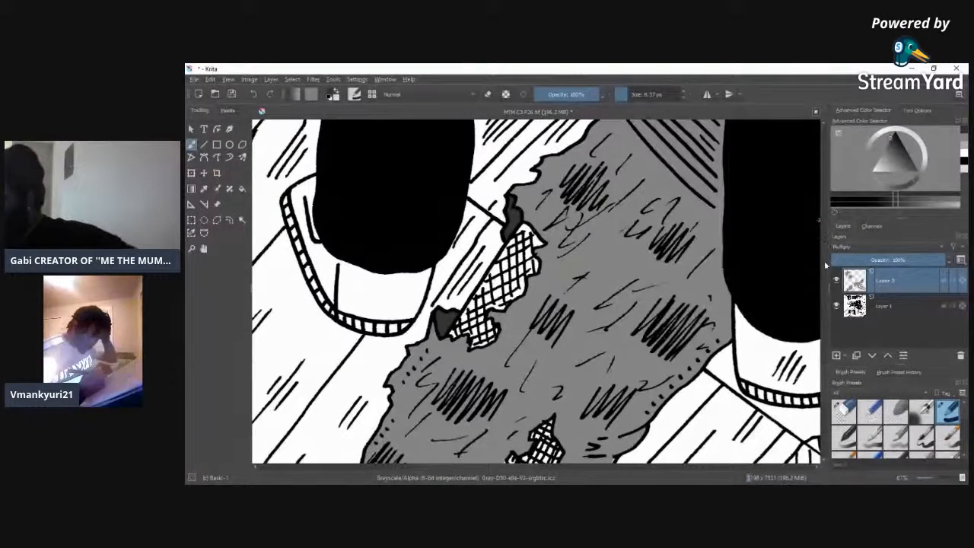
scroll(814, 358, down, 5)
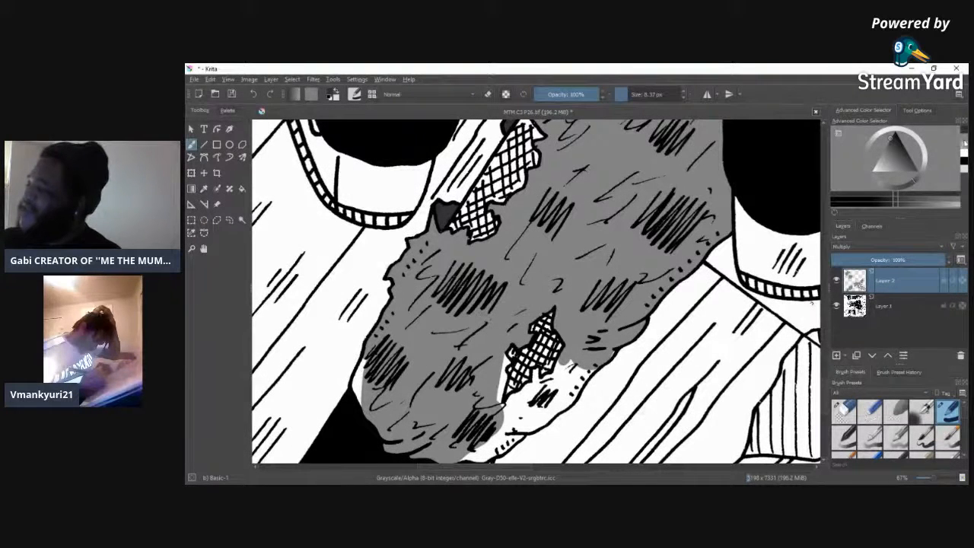
Step: Pick the trouser grey again and fill the white sliver on the leg's outer edge and the areas below and beside the small cross-hatched tear
click(965, 143)
mouse_move(364, 371)
mouse_down()
mouse_move(365, 360)
mouse_move(357, 399)
mouse_move(358, 390)
mouse_up()
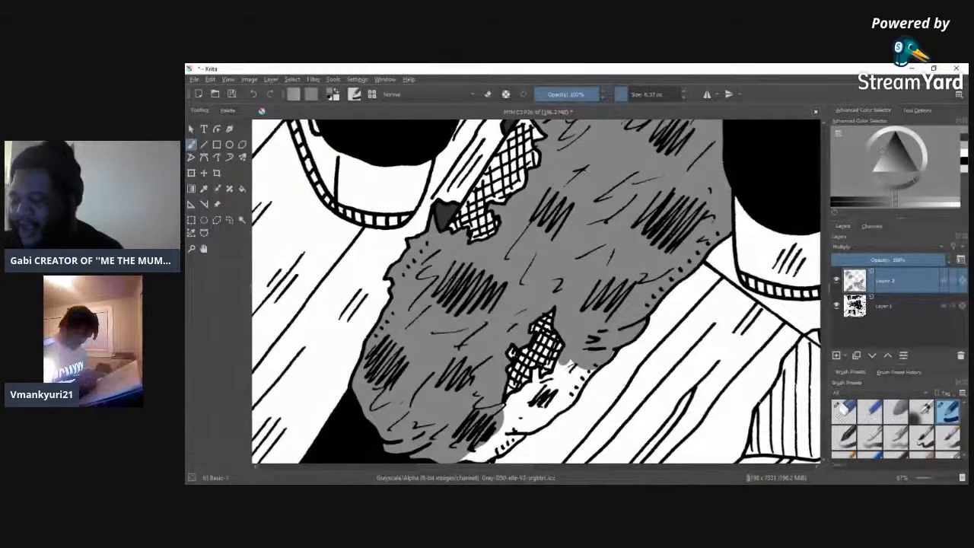
mouse_move(503, 412)
mouse_down()
mouse_move(510, 397)
mouse_move(508, 410)
mouse_move(526, 393)
mouse_move(506, 418)
mouse_move(531, 396)
mouse_move(522, 386)
mouse_up()
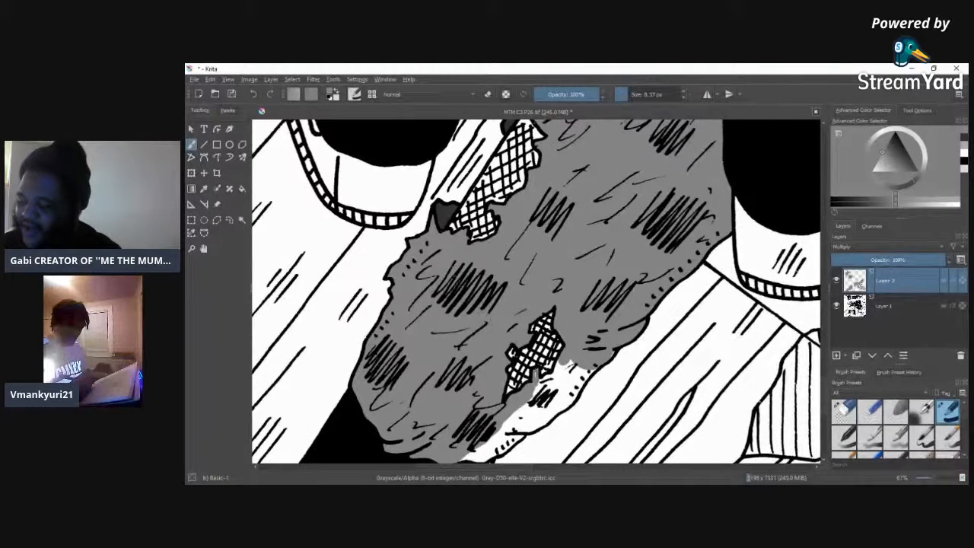
drag(535, 397, 545, 377)
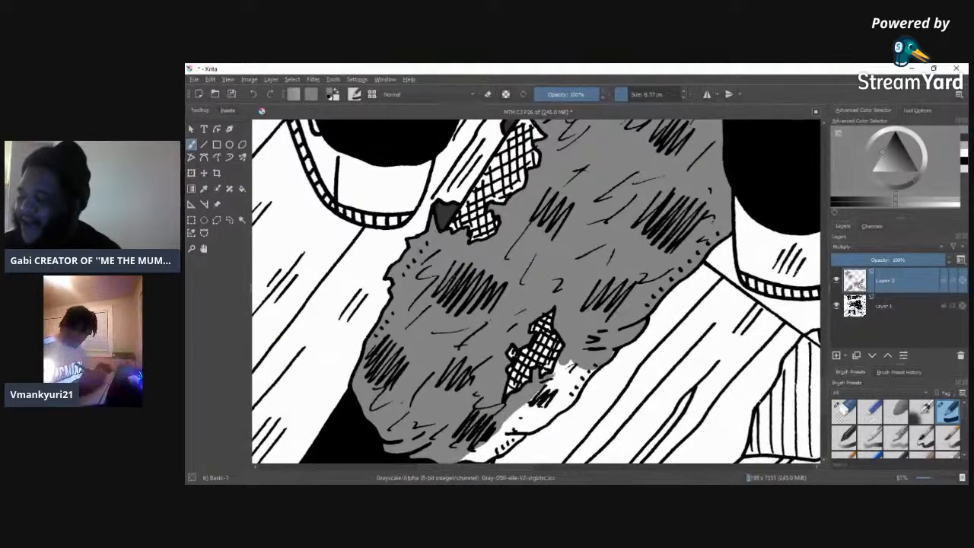
mouse_move(563, 375)
mouse_down()
mouse_move(575, 361)
mouse_move(560, 362)
mouse_up()
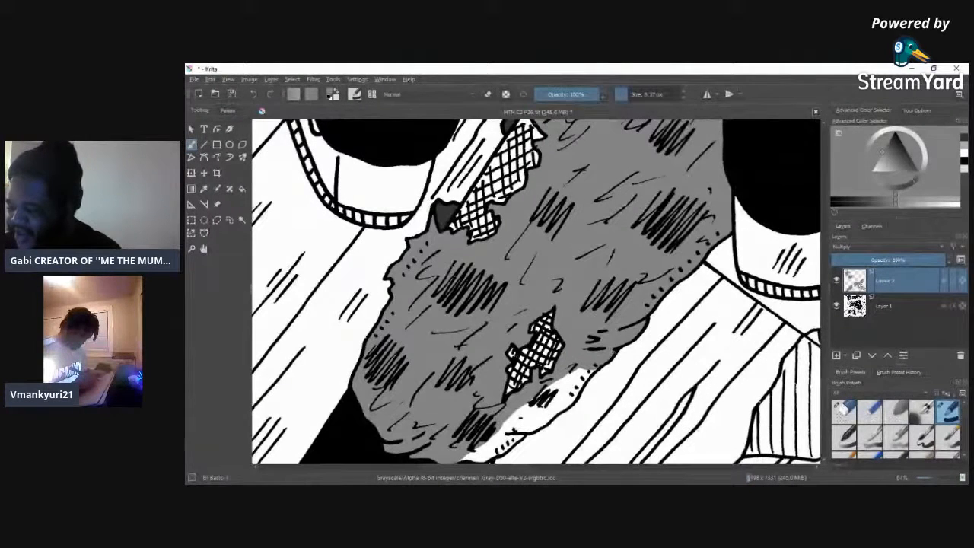
drag(585, 385, 581, 371)
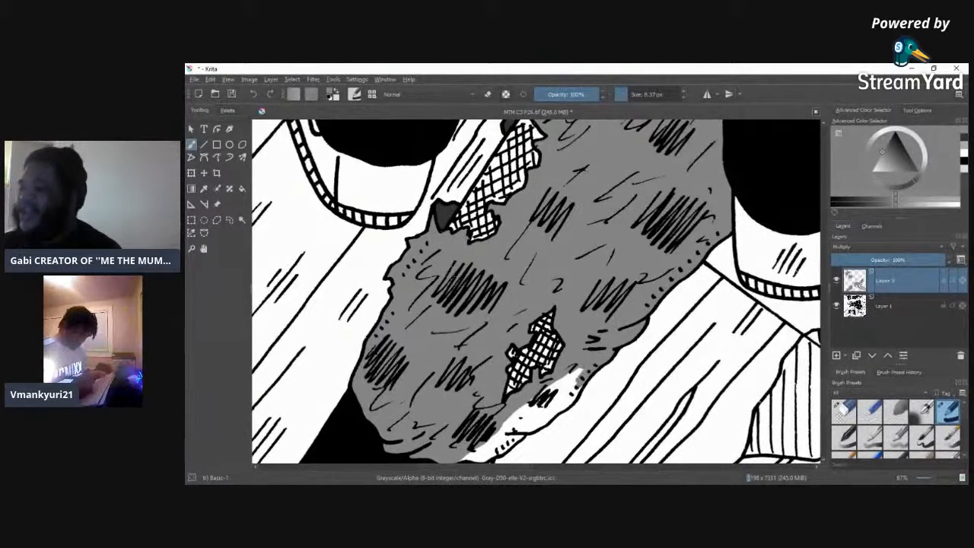
Step: Enlarge the brush to about 31.5 px and fill the remaining white strip along the leg's dotted lower edge
drag(634, 95, 650, 94)
mouse_move(578, 370)
mouse_down()
mouse_move(576, 382)
mouse_move(563, 402)
mouse_move(555, 398)
mouse_move(571, 396)
mouse_move(542, 413)
mouse_move(542, 398)
mouse_move(500, 436)
mouse_move(544, 418)
mouse_move(529, 354)
mouse_move(517, 432)
mouse_move(478, 445)
mouse_up()
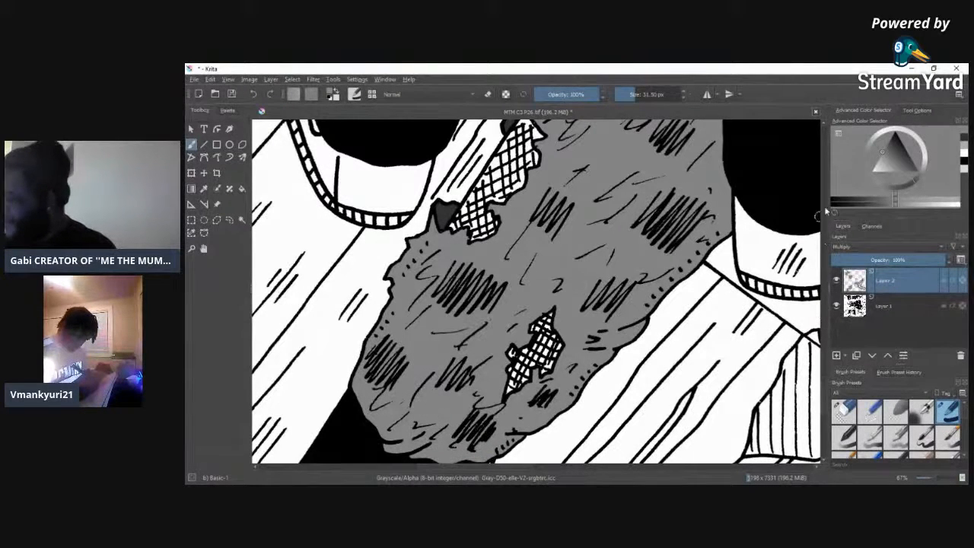
Step: Check the grey trouser shading from the lower leg up to the hip, up close and in the wider page view
scroll(817, 380, down, 1)
scroll(817, 388, down, 5)
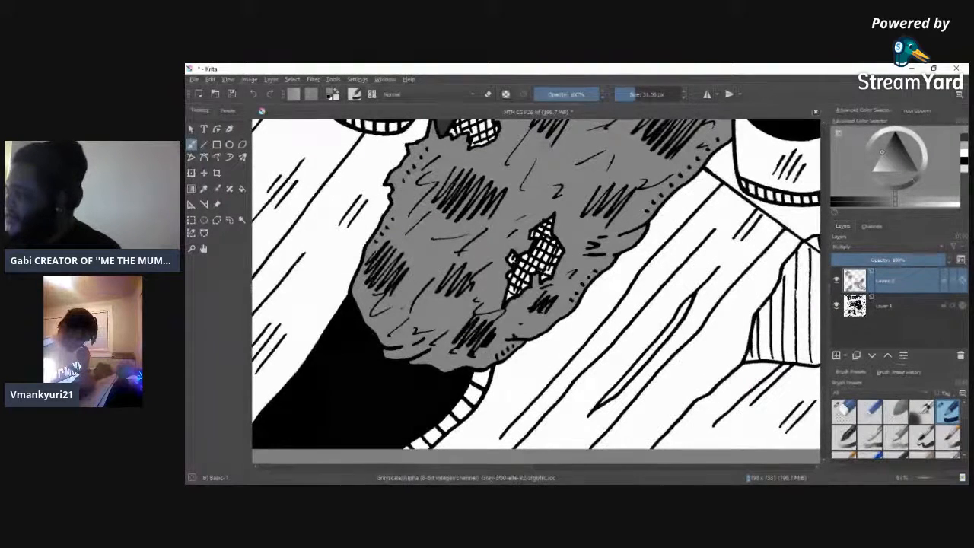
click(851, 403)
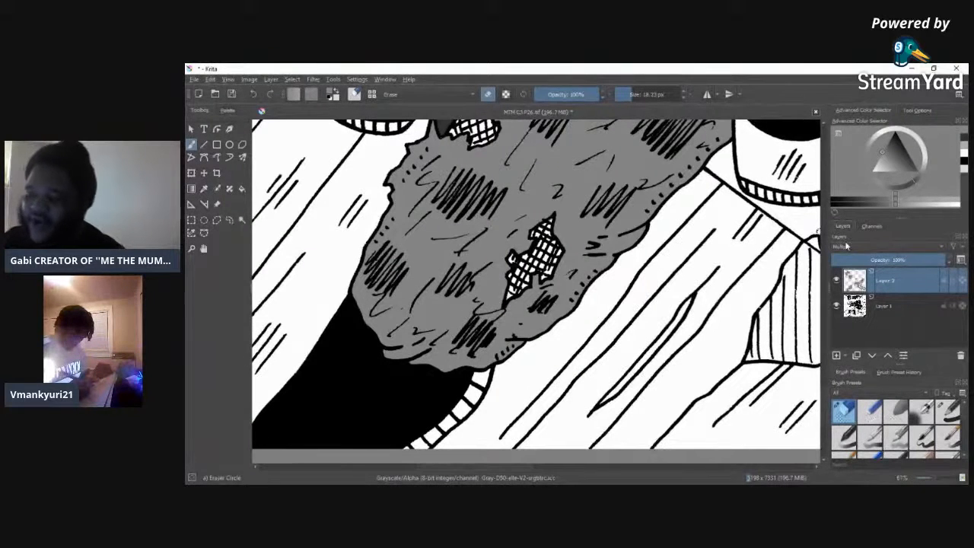
scroll(821, 421, down, 5)
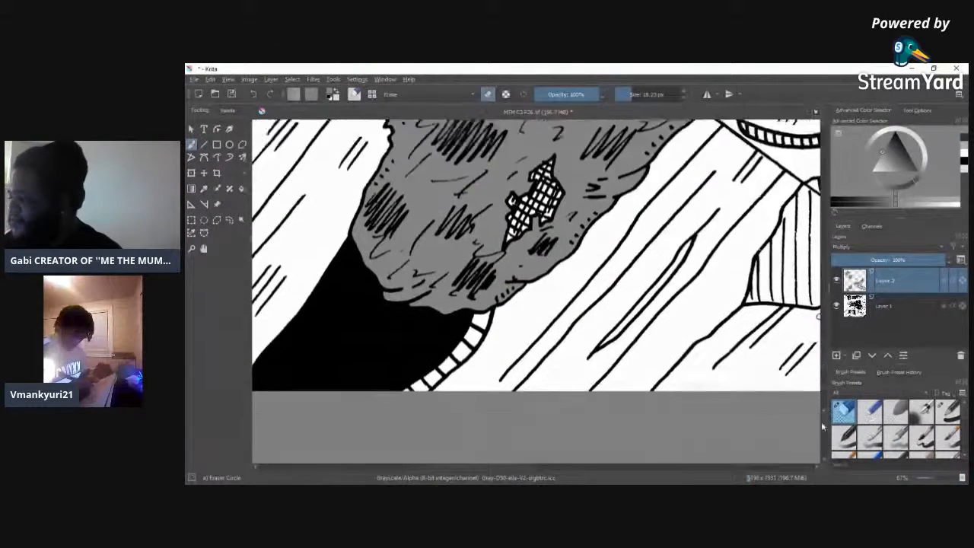
scroll(821, 419, up, 6)
scroll(822, 407, up, 8)
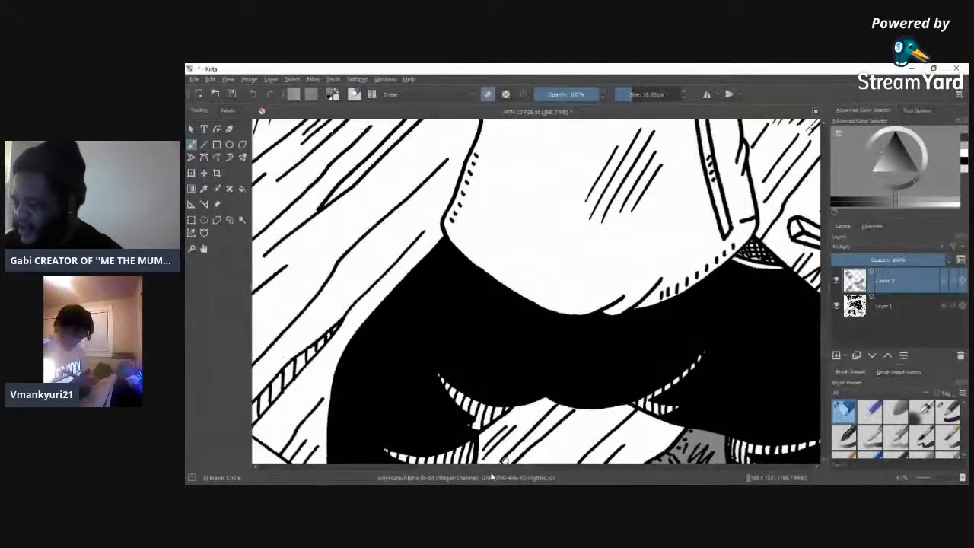
drag(476, 468, 586, 467)
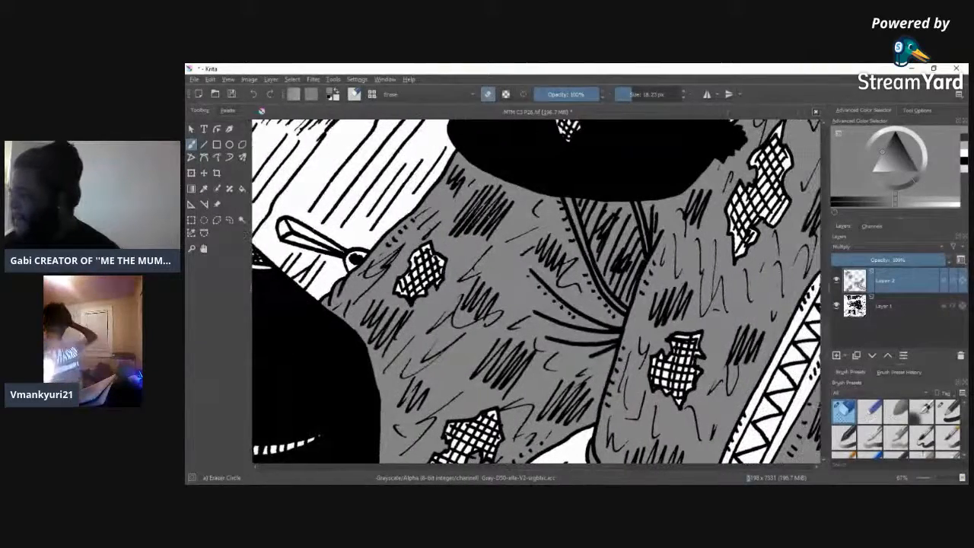
drag(933, 480, 926, 482)
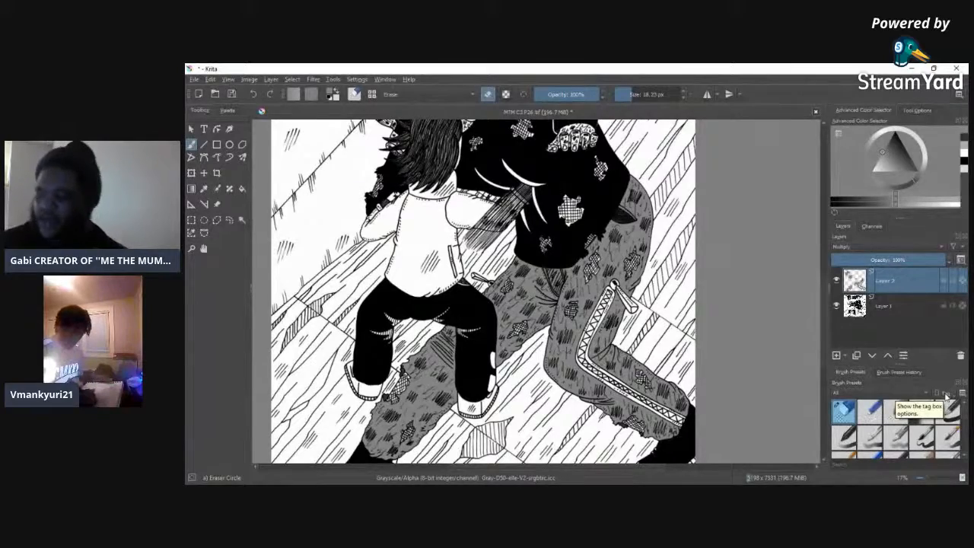
scroll(823, 331, down, 5)
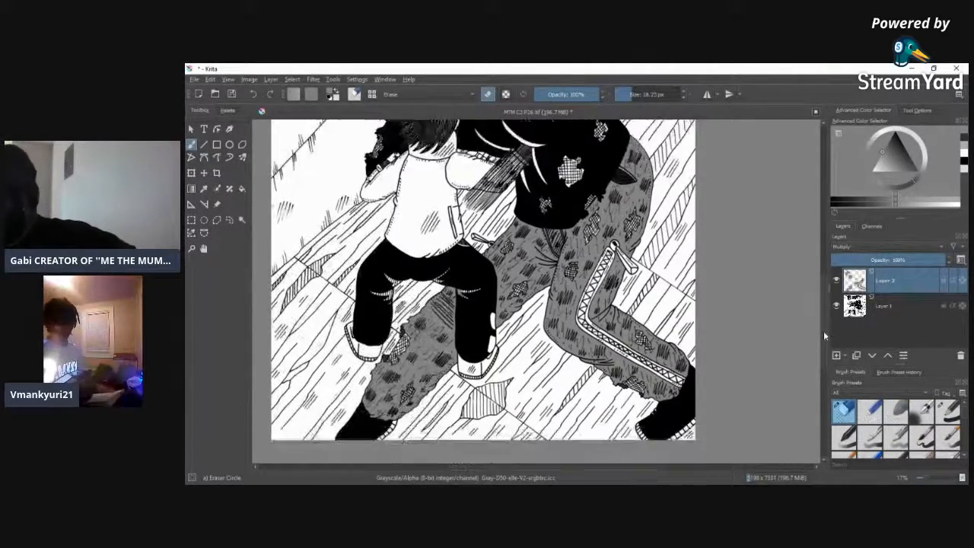
drag(824, 335, 824, 301)
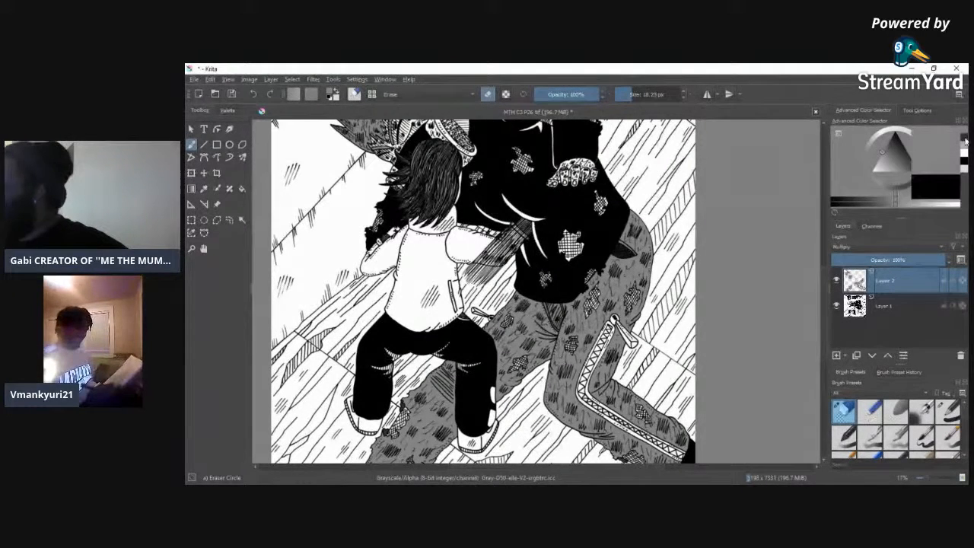
Step: With the Basic-1 brush and a lighter grey, shade the child's jacket along the hem, around the pocket and up to the sleeve above it
drag(931, 481, 953, 479)
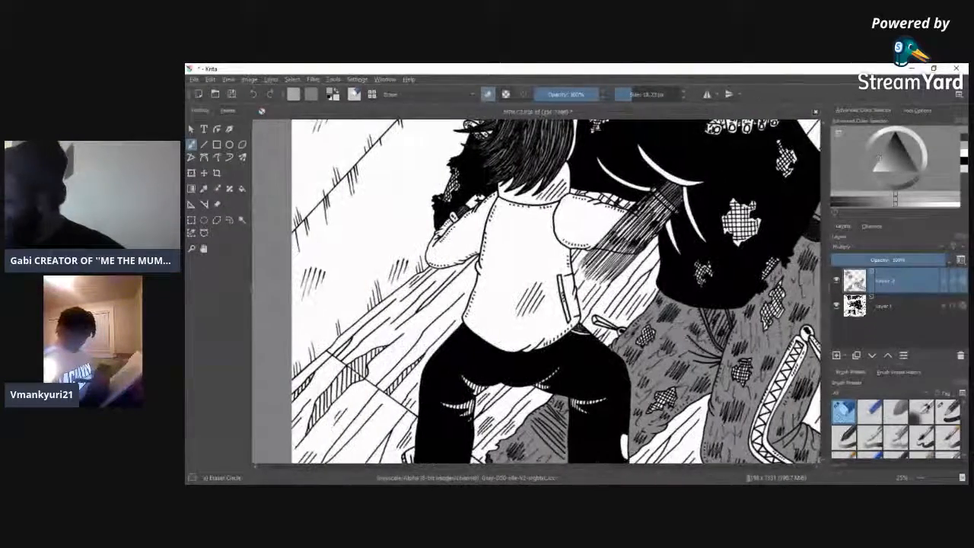
click(922, 454)
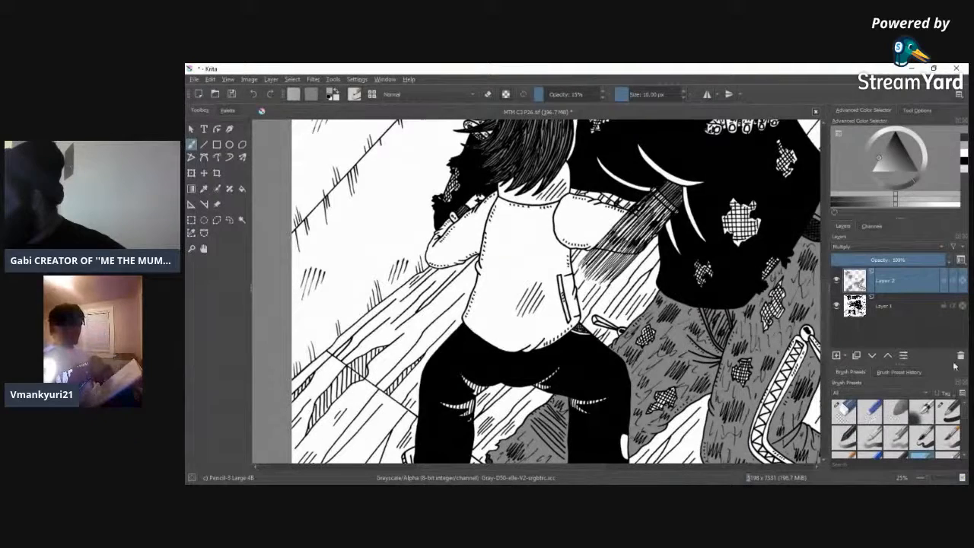
click(948, 411)
drag(929, 480, 940, 479)
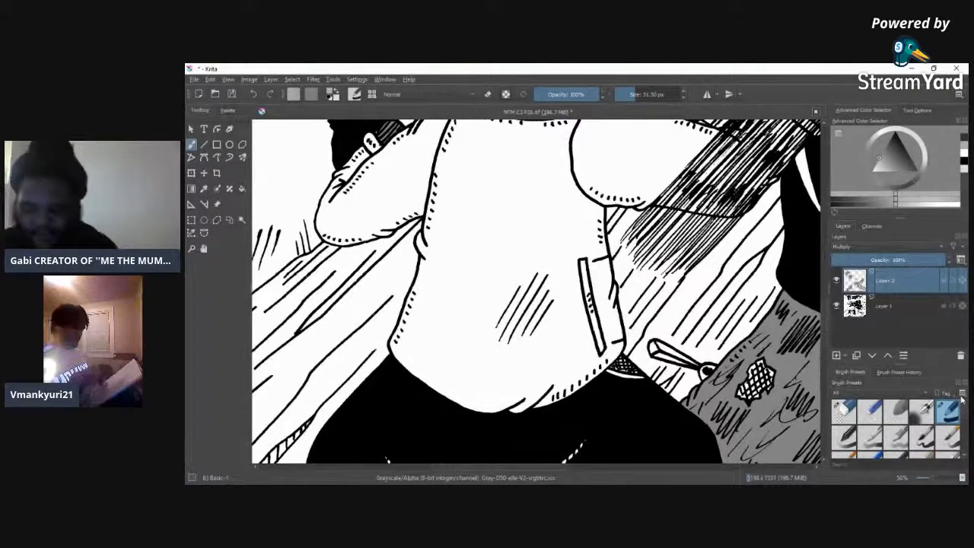
mouse_move(423, 295)
mouse_down()
mouse_move(405, 330)
mouse_move(414, 293)
mouse_move(392, 348)
mouse_move(408, 368)
mouse_move(402, 330)
mouse_move(412, 325)
mouse_move(442, 390)
mouse_move(414, 323)
mouse_move(465, 405)
mouse_move(465, 376)
mouse_move(485, 358)
mouse_move(498, 370)
mouse_move(504, 360)
mouse_move(544, 399)
mouse_move(550, 386)
mouse_move(558, 396)
mouse_move(569, 387)
mouse_move(563, 336)
mouse_move(582, 383)
mouse_move(597, 344)
mouse_move(603, 360)
mouse_move(619, 347)
mouse_move(618, 324)
mouse_move(606, 353)
mouse_move(605, 301)
mouse_move(596, 333)
mouse_move(583, 264)
mouse_move(567, 290)
mouse_move(579, 321)
mouse_move(581, 310)
mouse_move(564, 349)
mouse_up()
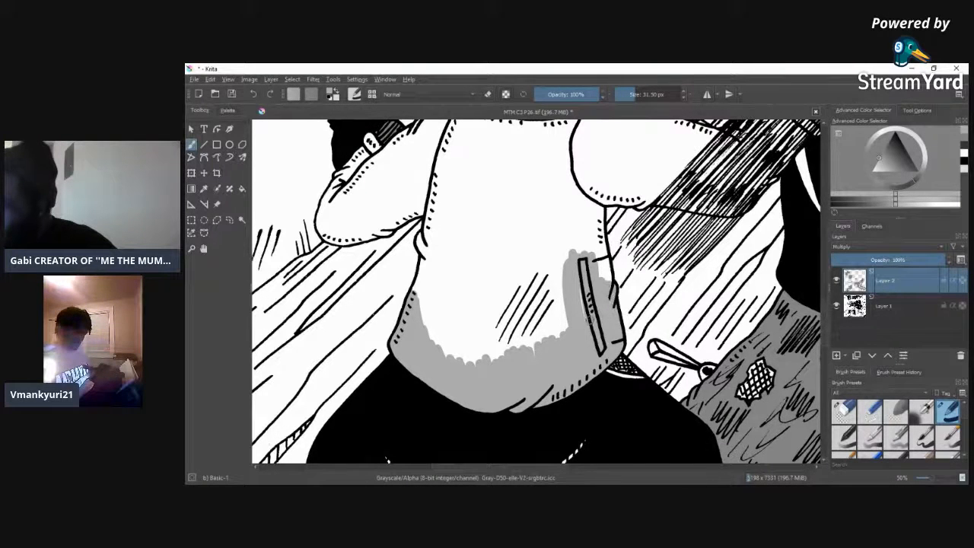
mouse_move(570, 319)
mouse_down()
mouse_move(532, 344)
mouse_move(550, 327)
mouse_move(535, 335)
mouse_up()
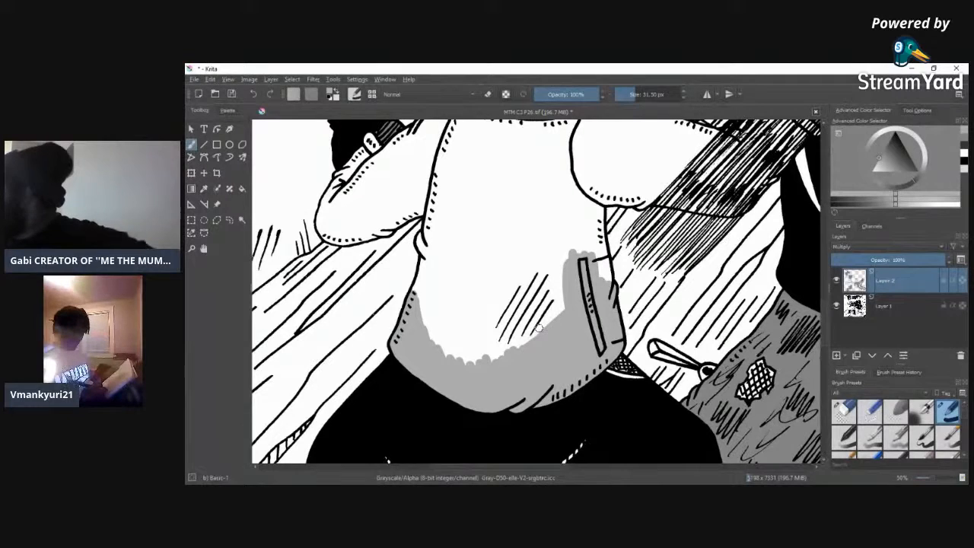
drag(603, 272, 597, 204)
mouse_move(601, 251)
mouse_down()
mouse_move(592, 190)
mouse_move(586, 251)
mouse_move(577, 183)
mouse_move(560, 313)
mouse_move(558, 287)
mouse_up()
Step: Paint a wide light grey band along the jacket's other side from hem to shoulder, and shade the stitched edges of the adjoining sleeve
mouse_move(417, 300)
mouse_down()
mouse_move(418, 325)
mouse_move(431, 236)
mouse_move(423, 267)
mouse_up()
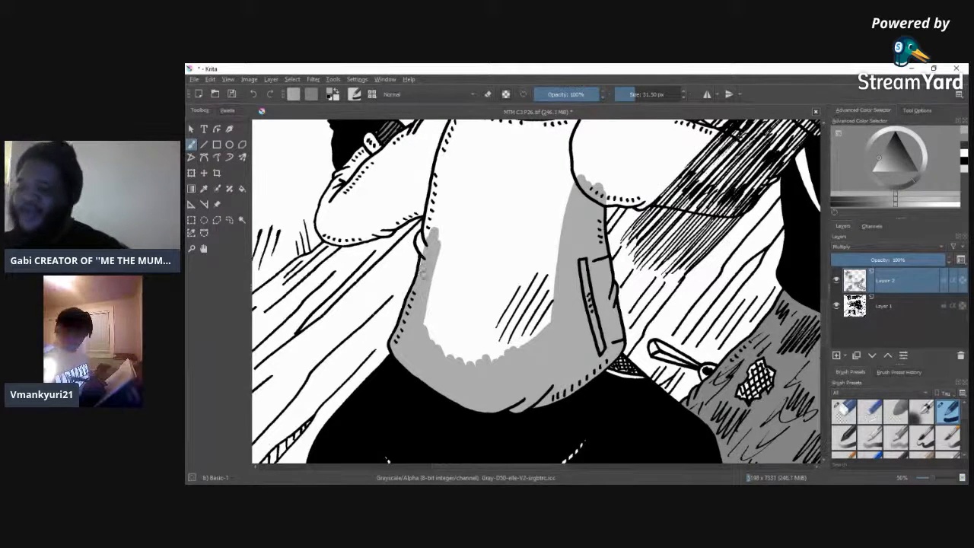
mouse_move(443, 159)
mouse_down()
mouse_move(449, 134)
mouse_move(434, 205)
mouse_up()
drag(448, 160, 445, 131)
drag(349, 194, 369, 166)
drag(335, 230, 370, 230)
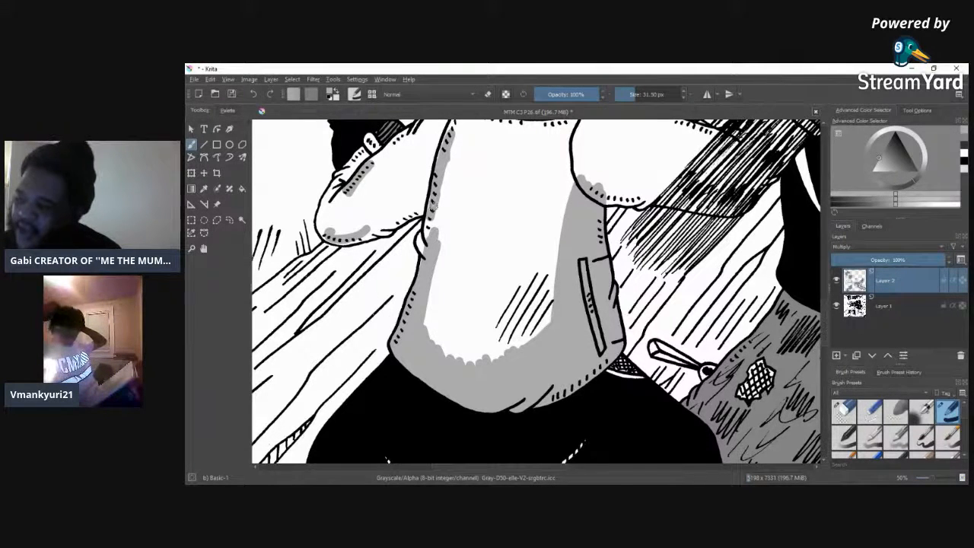
drag(451, 124, 443, 184)
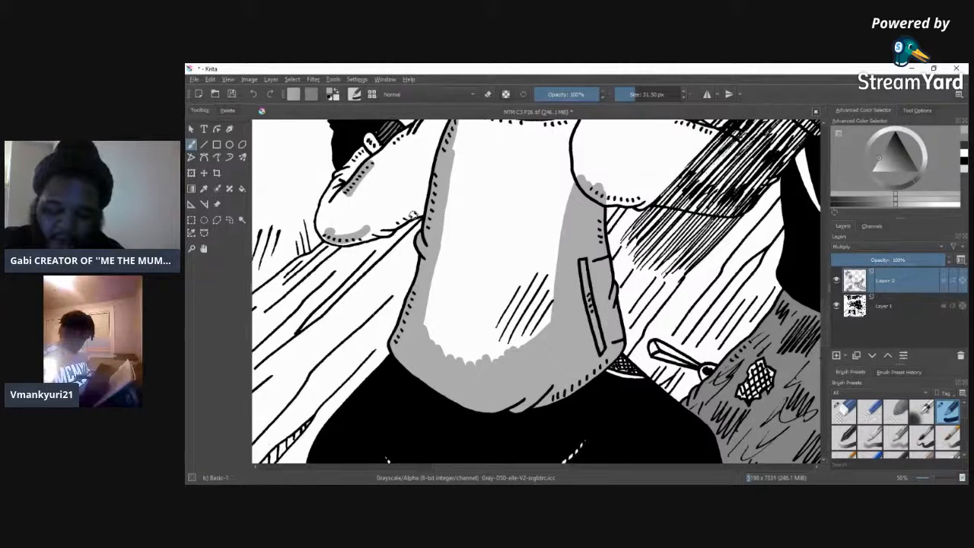
mouse_move(413, 216)
mouse_down()
mouse_move(430, 339)
mouse_move(451, 367)
mouse_move(444, 244)
mouse_move(436, 272)
mouse_move(442, 252)
mouse_up()
drag(435, 288, 447, 347)
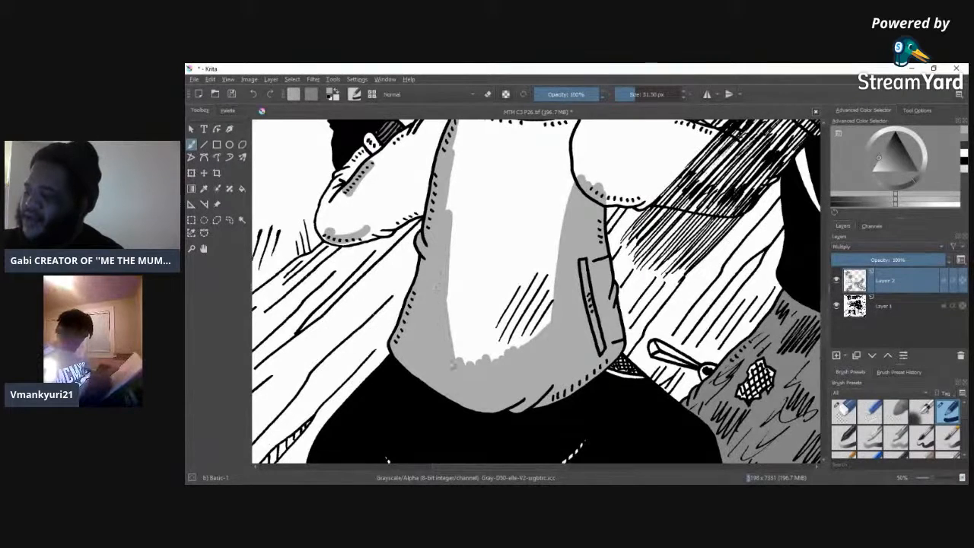
mouse_move(445, 291)
mouse_down()
mouse_move(448, 227)
mouse_move(450, 301)
mouse_move(465, 145)
mouse_move(445, 216)
mouse_move(463, 130)
mouse_move(465, 165)
mouse_up()
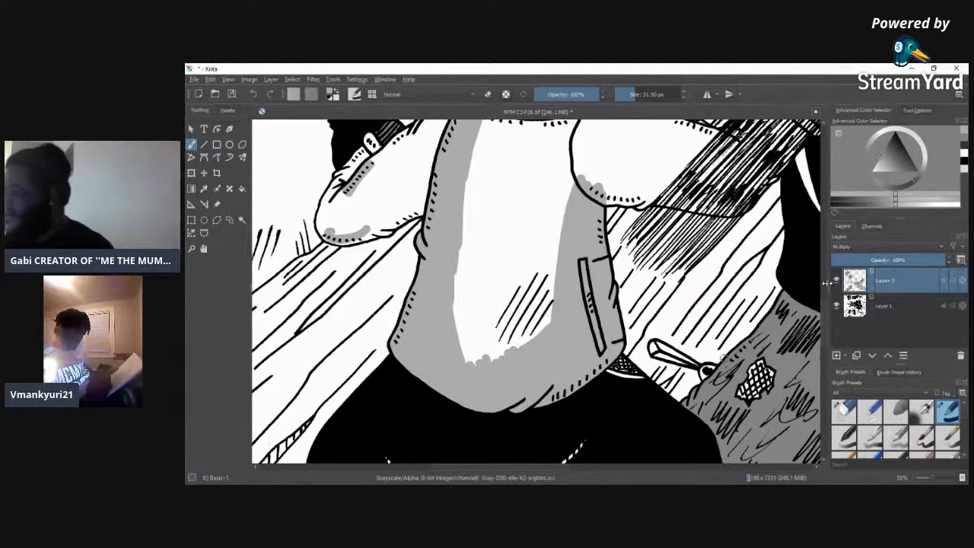
Step: Fill the jacket sleeve beside the grey side band with light grey, from the cuff and stitched edges towards the shoulder
scroll(822, 319, up, 3)
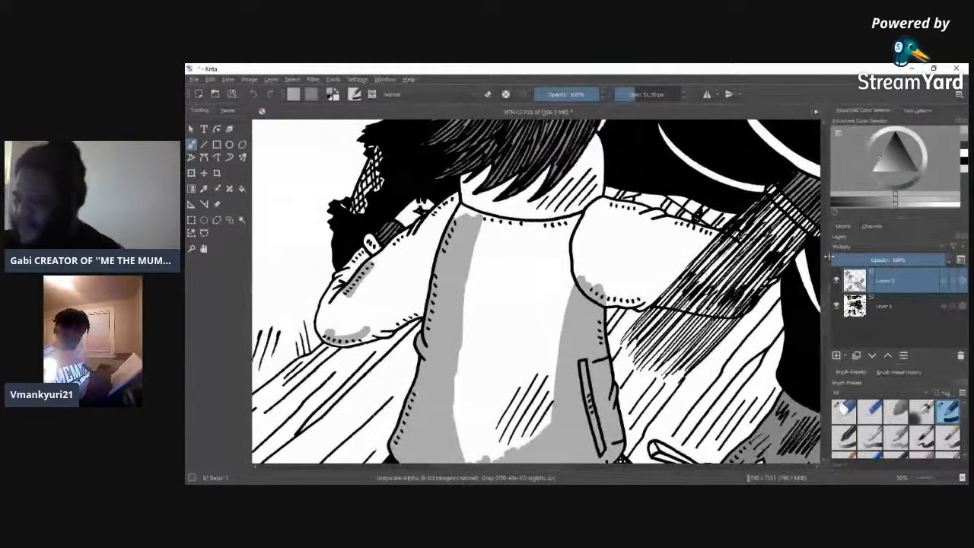
drag(338, 283, 367, 257)
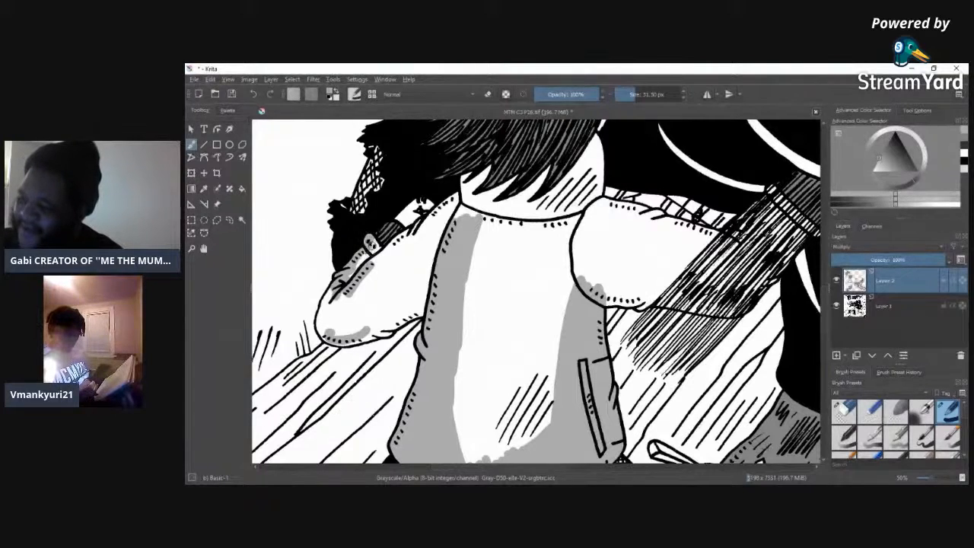
drag(373, 248, 374, 267)
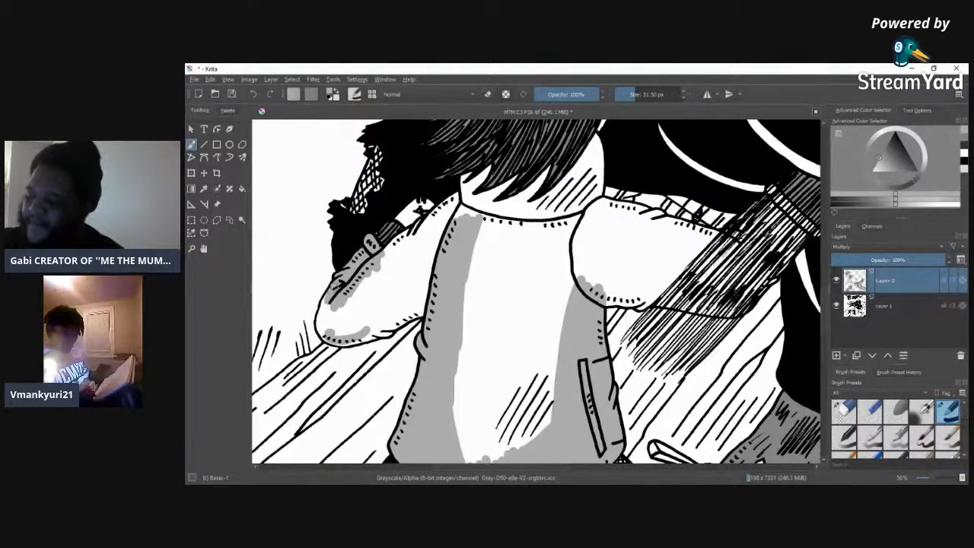
drag(322, 311, 321, 323)
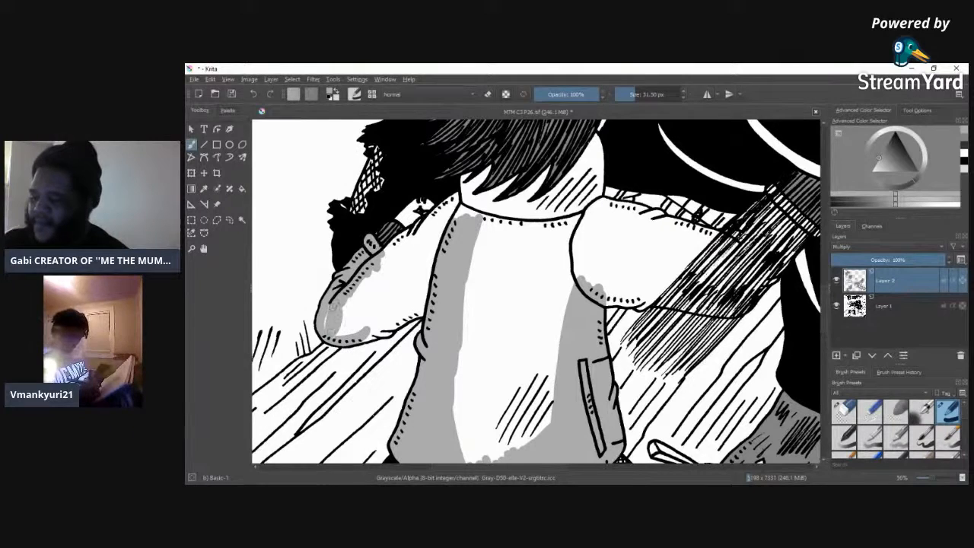
mouse_move(335, 308)
mouse_down()
mouse_move(346, 327)
mouse_move(373, 277)
mouse_up()
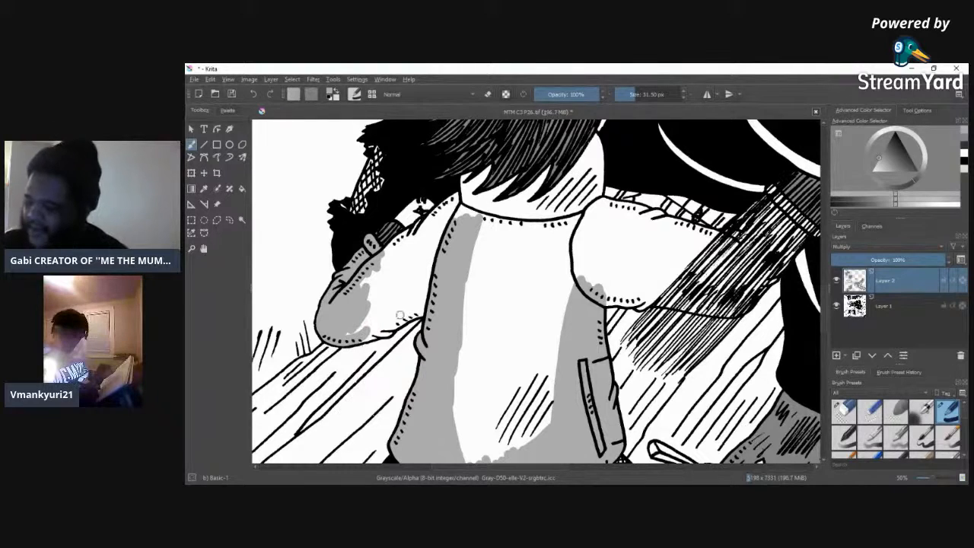
mouse_move(347, 337)
mouse_down()
mouse_move(392, 312)
mouse_move(366, 337)
mouse_up()
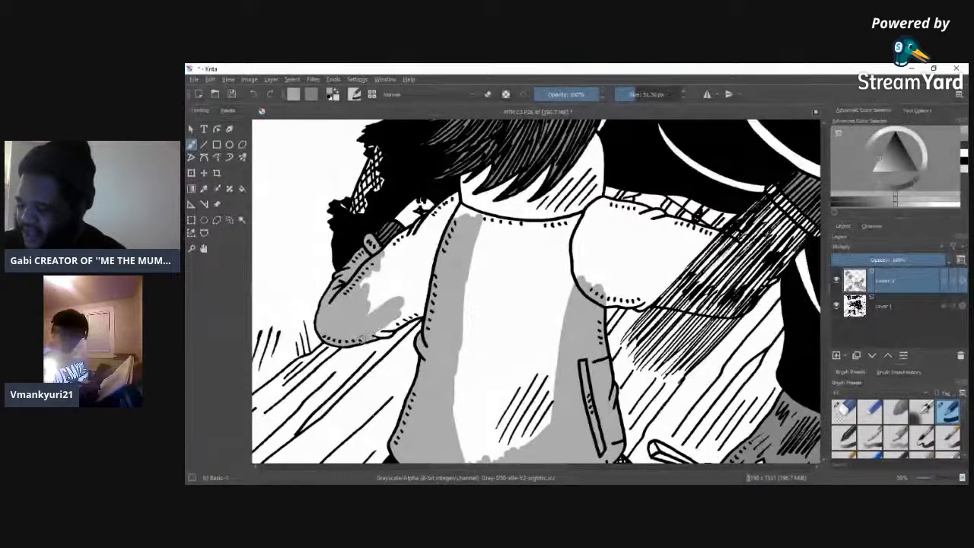
drag(381, 332, 412, 309)
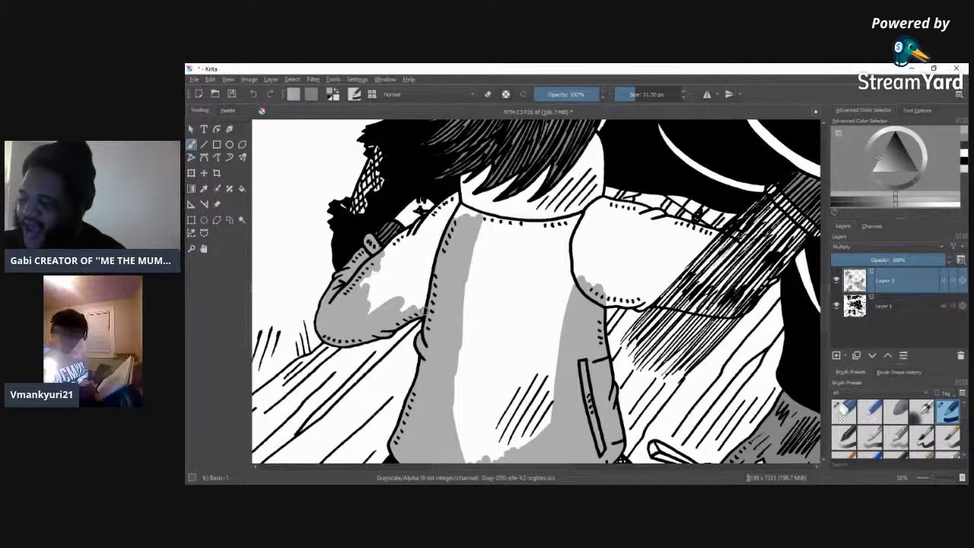
drag(411, 313, 425, 304)
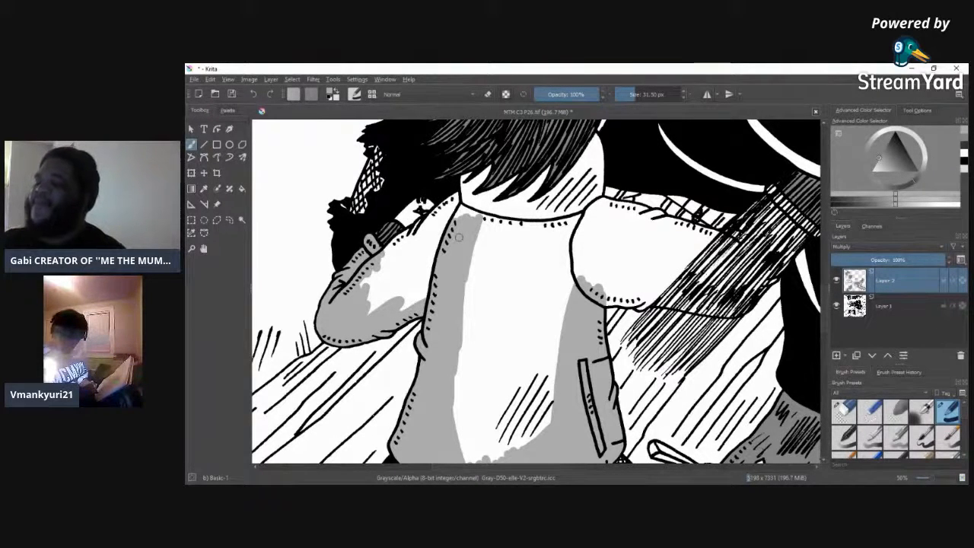
mouse_move(426, 305)
mouse_down()
mouse_move(431, 280)
mouse_move(394, 308)
mouse_move(435, 243)
mouse_move(362, 309)
mouse_move(422, 238)
mouse_move(362, 285)
mouse_move(397, 247)
mouse_up()
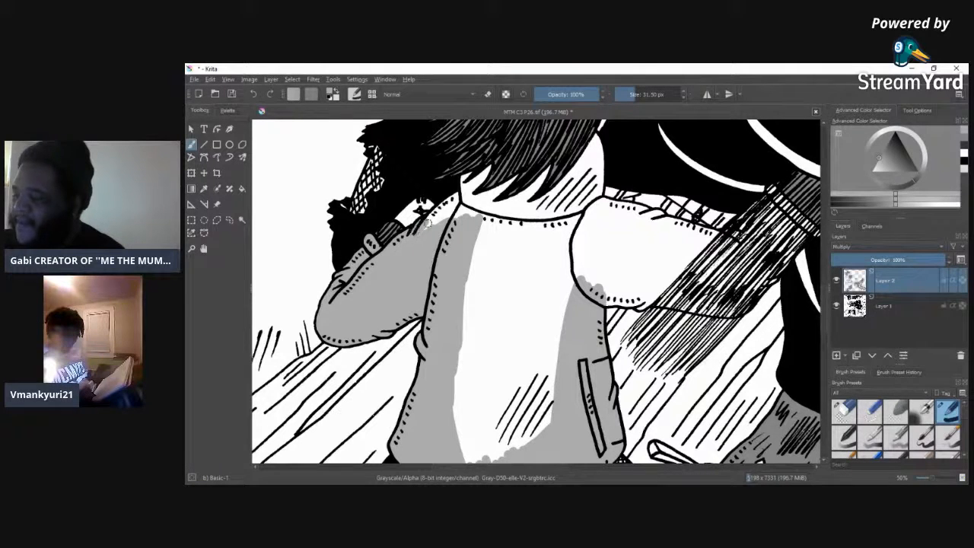
Step: Shade the top of the sleeve, the stitched neckline across the jacket's back and the neck beneath the child's hair with light grey
mouse_move(436, 214)
mouse_down()
mouse_move(455, 199)
mouse_move(475, 209)
mouse_move(475, 229)
mouse_up()
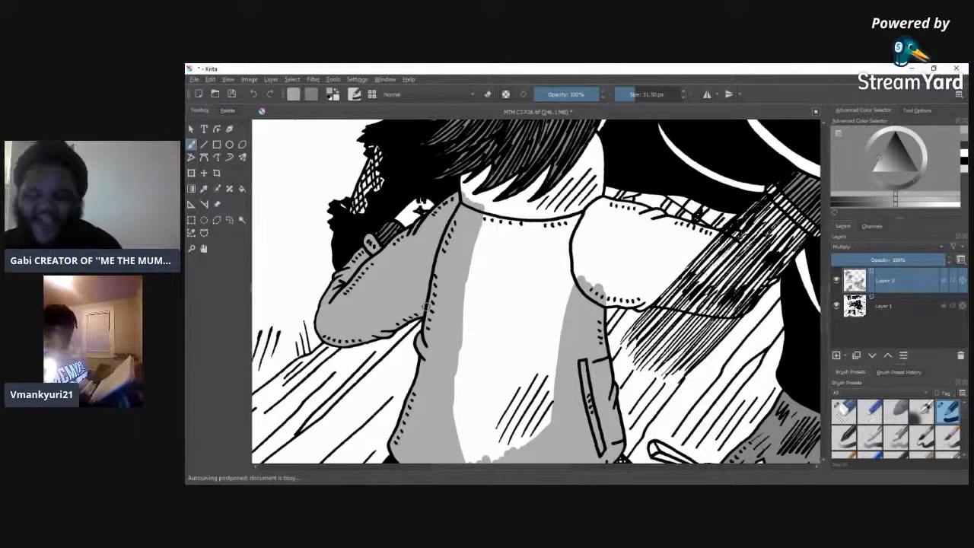
mouse_move(471, 204)
mouse_down()
mouse_move(512, 217)
mouse_move(496, 206)
mouse_move(517, 202)
mouse_move(510, 219)
mouse_move(481, 223)
mouse_move(576, 230)
mouse_move(478, 232)
mouse_move(559, 238)
mouse_move(482, 227)
mouse_up()
mouse_move(576, 218)
mouse_down()
mouse_move(585, 201)
mouse_move(564, 221)
mouse_move(554, 189)
mouse_move(533, 217)
mouse_up()
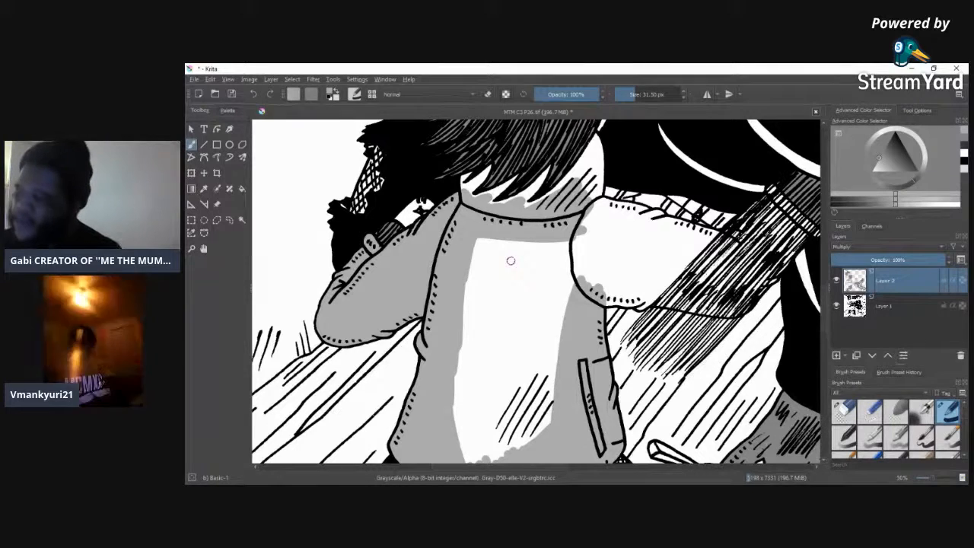
Step: Shade the remaining white areas of the child's neck beneath the hair, including the hatched side, with light grey
mouse_move(587, 221)
mouse_down()
mouse_move(588, 163)
mouse_move(598, 191)
mouse_up()
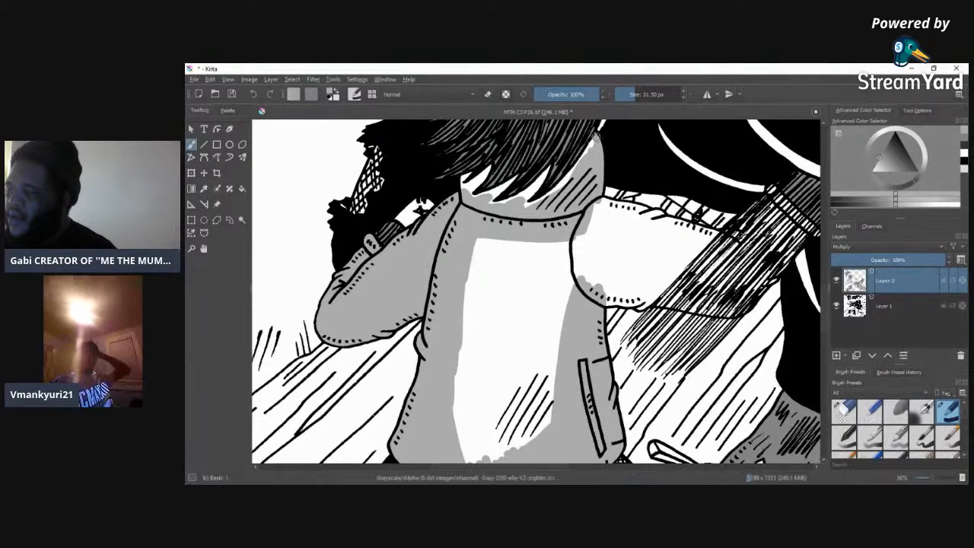
drag(586, 156, 579, 166)
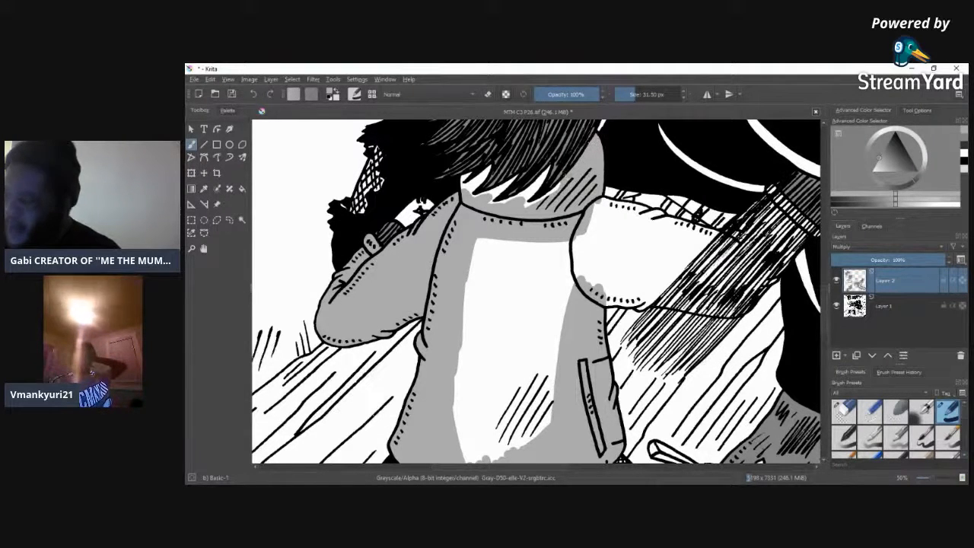
mouse_move(566, 180)
mouse_down()
mouse_move(535, 203)
mouse_move(534, 193)
mouse_move(523, 200)
mouse_move(530, 194)
mouse_up()
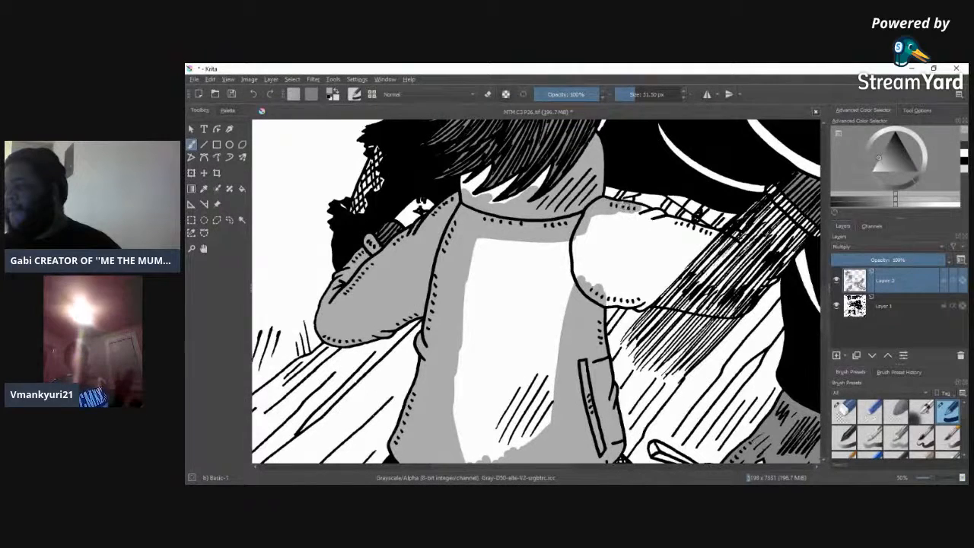
Step: Shade the unfinished sleeve's shoulder edge, its lower stitched edge and the lower part of its hatched shadow with light grey
mouse_move(645, 212)
mouse_down()
mouse_move(609, 220)
mouse_move(640, 222)
mouse_move(579, 233)
mouse_move(655, 227)
mouse_up()
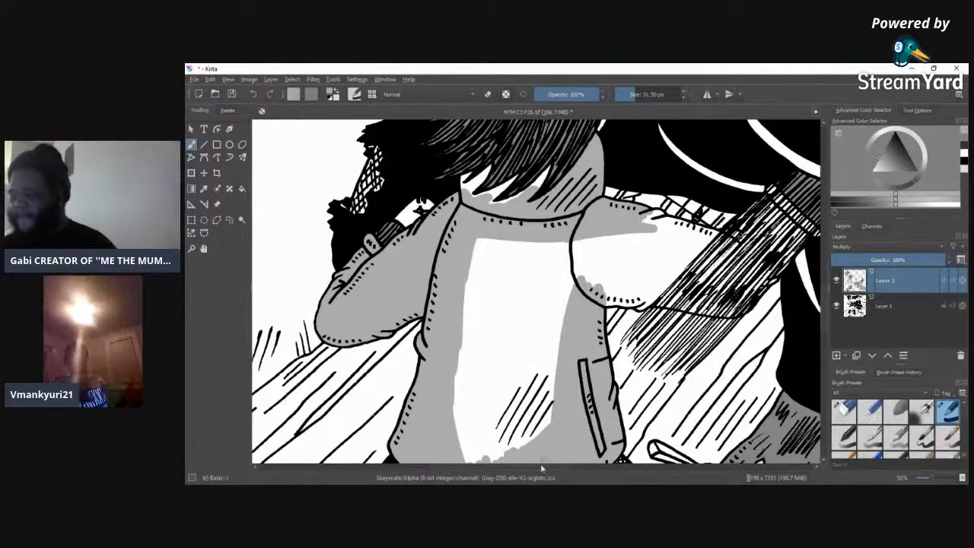
drag(452, 466, 517, 464)
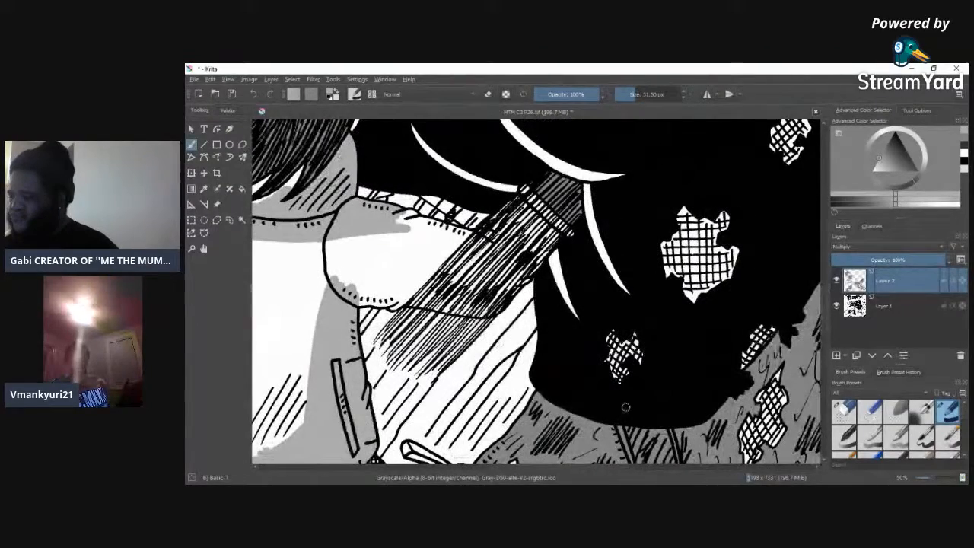
drag(933, 480, 937, 481)
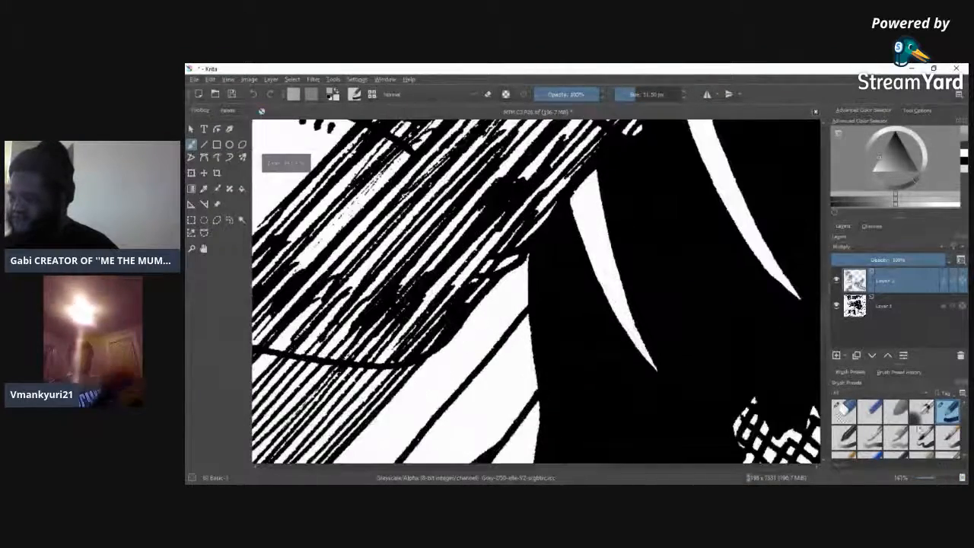
mouse_move(546, 466)
mouse_down()
mouse_move(500, 465)
mouse_move(510, 467)
mouse_up()
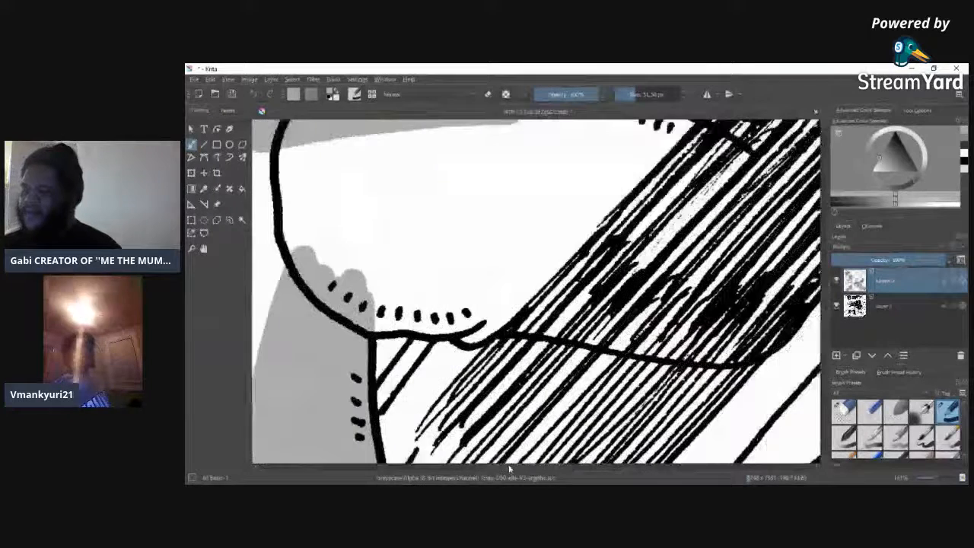
mouse_move(376, 311)
mouse_down()
mouse_move(455, 323)
mouse_move(510, 302)
mouse_up()
mouse_move(429, 306)
mouse_down()
mouse_move(465, 285)
mouse_move(350, 276)
mouse_move(547, 278)
mouse_move(370, 287)
mouse_move(461, 287)
mouse_move(480, 324)
mouse_up()
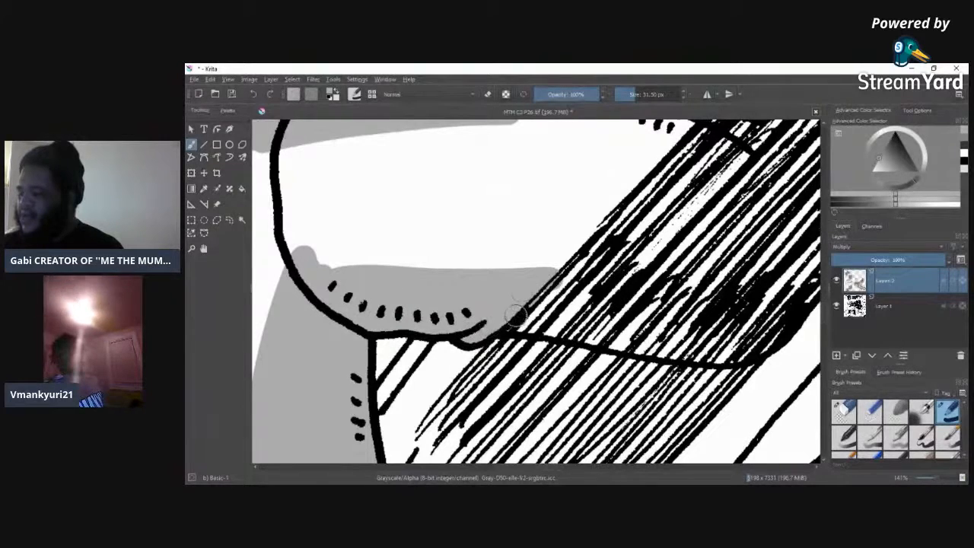
mouse_move(529, 320)
mouse_down()
mouse_move(749, 348)
mouse_move(802, 294)
mouse_move(808, 271)
mouse_move(756, 326)
mouse_move(753, 312)
mouse_move(795, 269)
mouse_move(724, 325)
mouse_move(766, 271)
mouse_move(725, 313)
mouse_move(791, 267)
mouse_move(691, 335)
mouse_move(774, 261)
mouse_move(725, 283)
mouse_move(765, 234)
mouse_move(658, 334)
mouse_move(719, 295)
mouse_move(738, 261)
mouse_move(643, 327)
mouse_move(670, 282)
mouse_move(721, 243)
mouse_move(619, 316)
mouse_move(745, 217)
mouse_move(592, 315)
mouse_move(708, 219)
mouse_move(586, 302)
mouse_move(605, 266)
mouse_move(665, 223)
mouse_move(619, 231)
mouse_move(653, 196)
mouse_move(554, 277)
mouse_move(602, 205)
mouse_move(549, 304)
mouse_move(683, 267)
mouse_move(738, 266)
mouse_move(664, 301)
mouse_up()
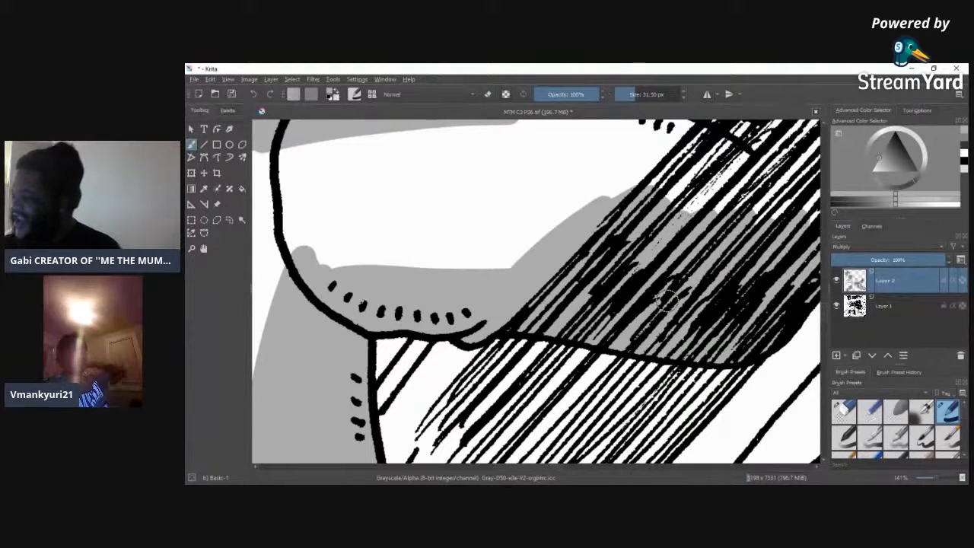
Step: Shade the sleeve's upper stitched edge with light grey and continue along the hatched forearm onto the striped cuff
scroll(686, 305, up, 3)
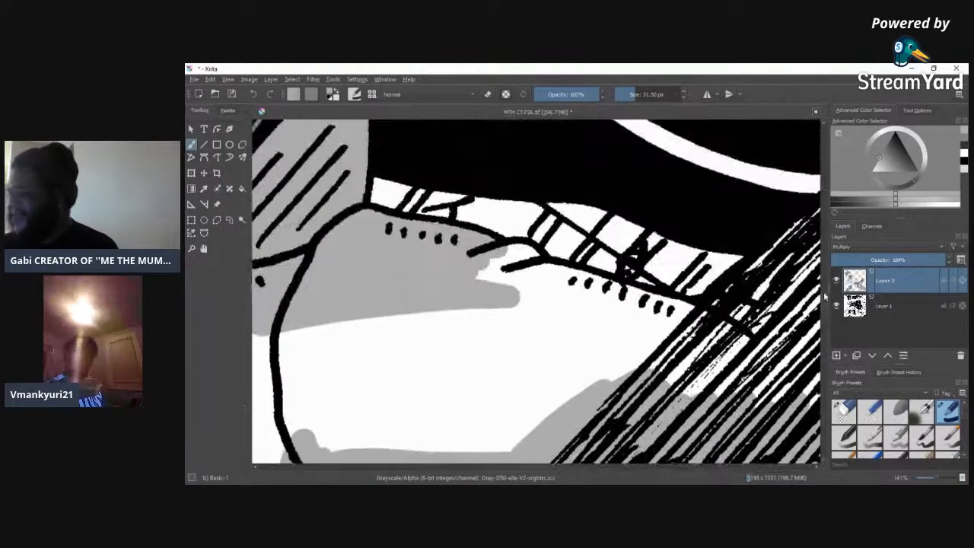
mouse_move(479, 283)
mouse_down()
mouse_move(523, 290)
mouse_move(506, 262)
mouse_move(532, 259)
mouse_move(525, 256)
mouse_move(563, 305)
mouse_move(533, 314)
mouse_move(742, 370)
mouse_move(754, 350)
mouse_move(672, 306)
mouse_move(533, 268)
mouse_move(731, 356)
mouse_move(737, 339)
mouse_move(697, 348)
mouse_move(296, 293)
mouse_up()
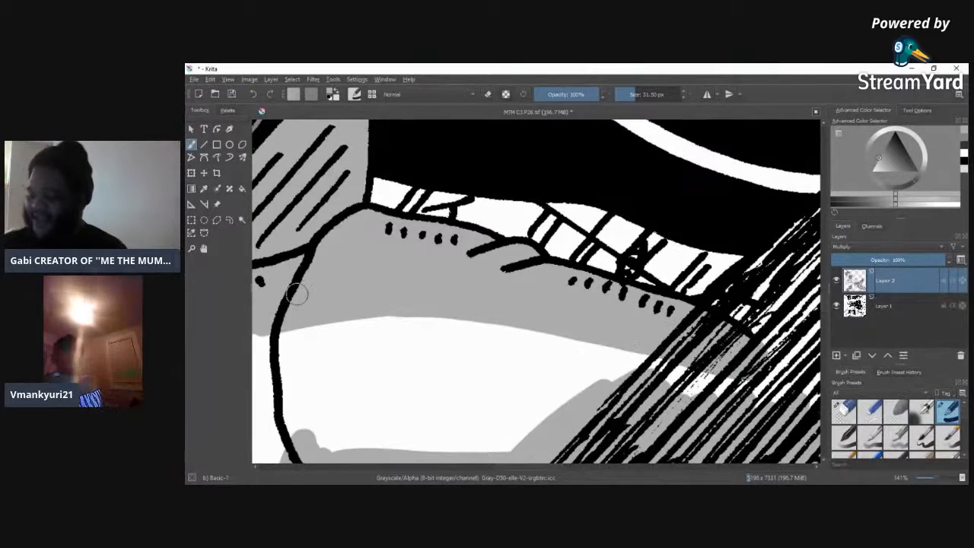
mouse_move(512, 469)
mouse_down()
mouse_move(574, 471)
mouse_move(545, 470)
mouse_up()
mouse_move(494, 313)
mouse_down()
mouse_move(488, 309)
mouse_move(516, 287)
mouse_move(498, 324)
mouse_move(546, 285)
mouse_move(518, 324)
mouse_move(578, 278)
mouse_move(531, 314)
mouse_up()
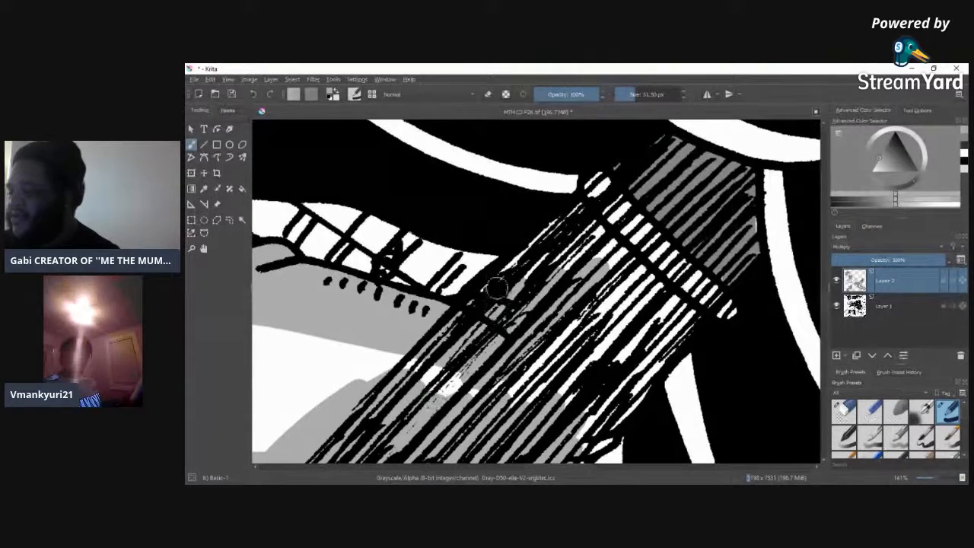
drag(505, 279, 550, 238)
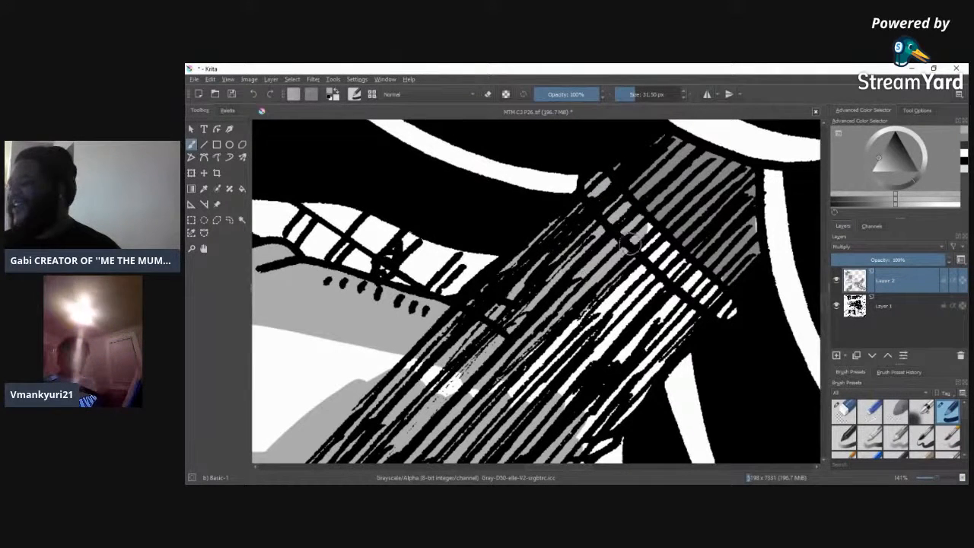
mouse_move(644, 265)
mouse_down()
mouse_move(646, 229)
mouse_move(683, 268)
mouse_move(654, 251)
mouse_move(689, 270)
mouse_move(723, 307)
mouse_up()
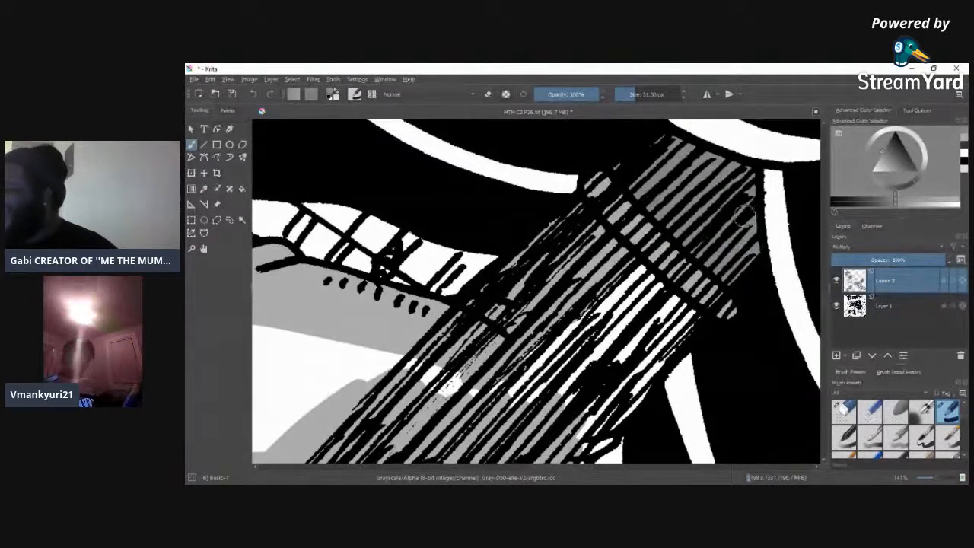
Step: Fill the remaining white gaps in the hatched forearm with light grey, from the cuff down to the sleeve's lower edge
click(965, 140)
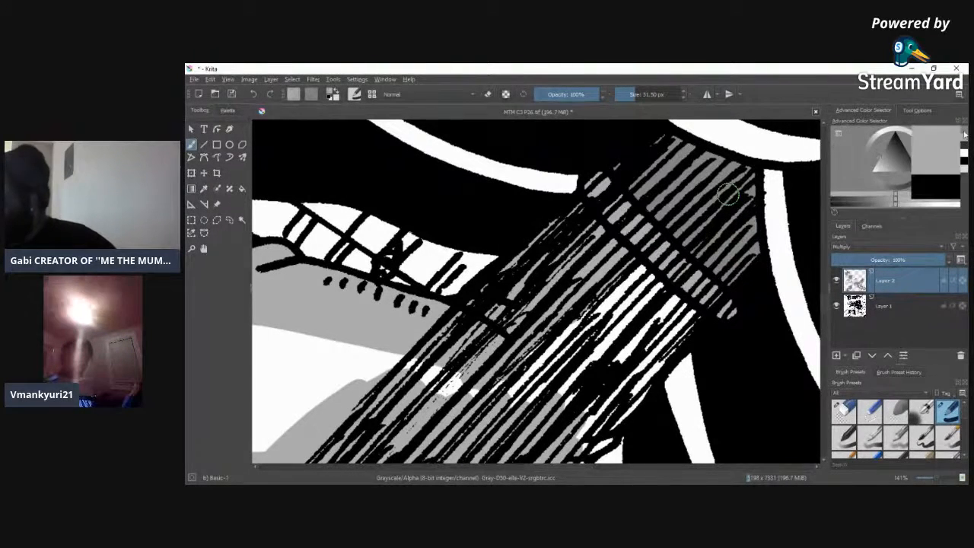
mouse_move(671, 304)
mouse_down()
mouse_move(634, 270)
mouse_move(539, 357)
mouse_move(579, 319)
mouse_move(646, 326)
mouse_move(586, 400)
mouse_move(609, 401)
mouse_move(643, 365)
mouse_move(639, 385)
mouse_move(677, 329)
mouse_move(636, 297)
mouse_move(408, 385)
mouse_move(527, 373)
mouse_up()
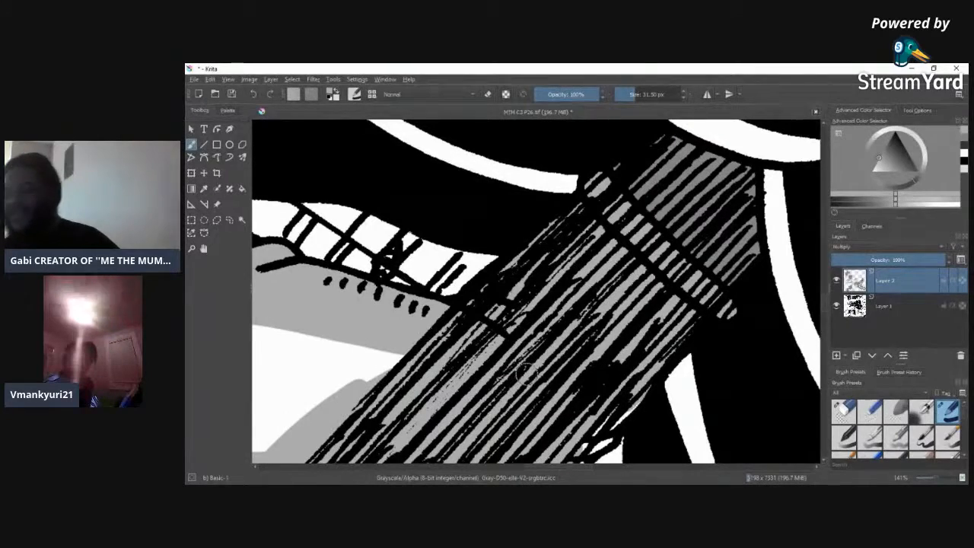
mouse_move(827, 302)
mouse_down()
mouse_move(887, 310)
mouse_move(860, 306)
mouse_up()
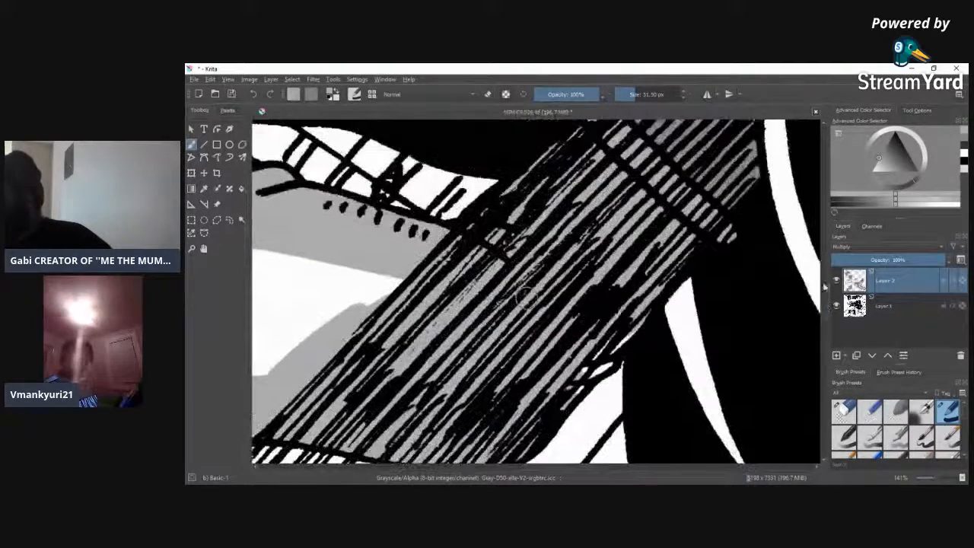
mouse_move(580, 371)
mouse_down()
mouse_move(564, 395)
mouse_move(640, 309)
mouse_up()
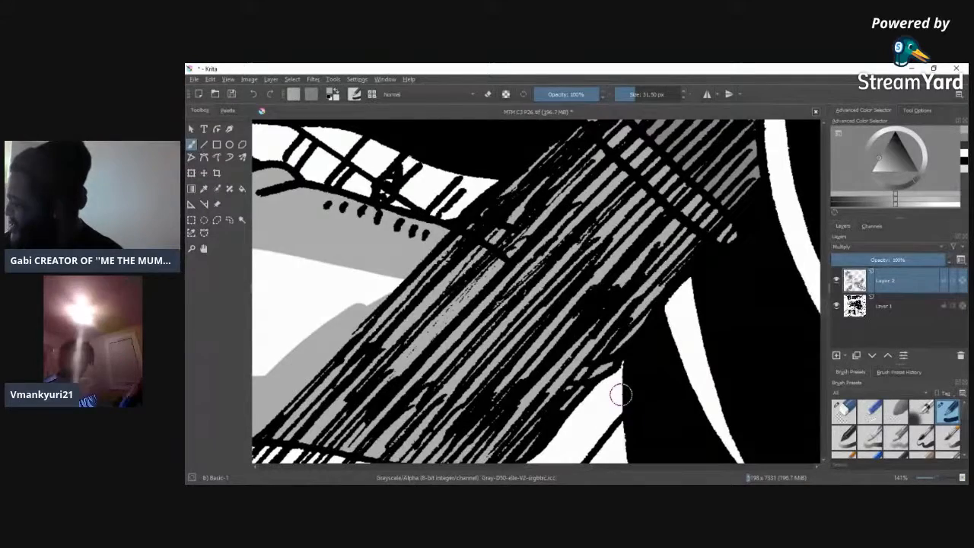
Step: With a much larger brush, fill the white centre of the jacket's back and the rest of the sleeve with light grey
drag(936, 480, 925, 482)
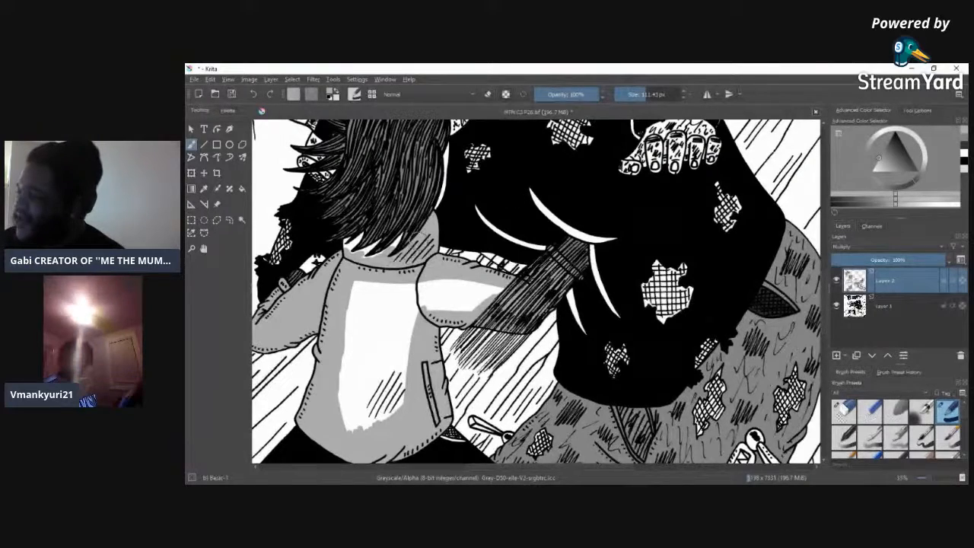
mouse_move(380, 290)
mouse_down()
mouse_move(358, 298)
mouse_move(347, 415)
mouse_move(395, 332)
mouse_move(392, 392)
mouse_up()
mouse_move(395, 305)
mouse_down()
mouse_move(481, 289)
mouse_move(504, 297)
mouse_move(414, 298)
mouse_move(503, 298)
mouse_move(463, 299)
mouse_up()
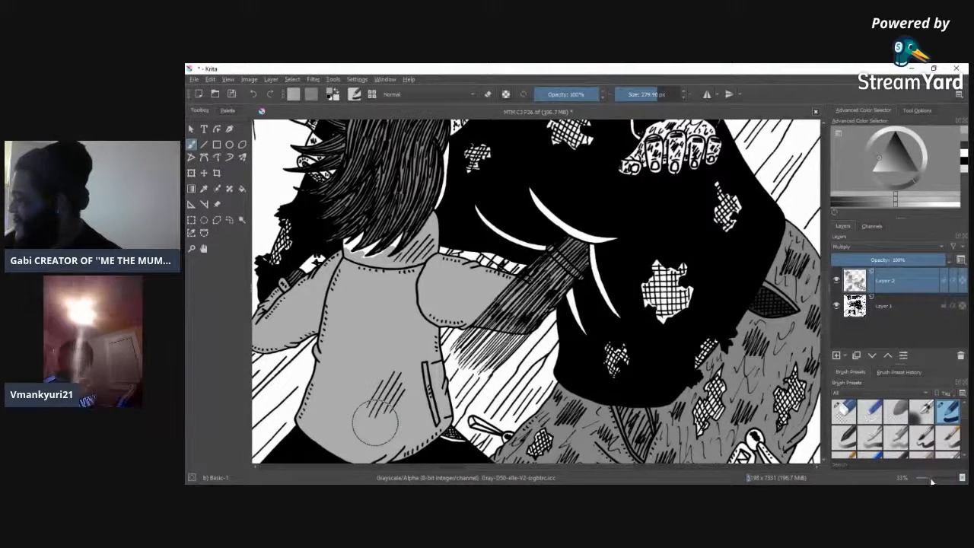
drag(933, 481, 935, 480)
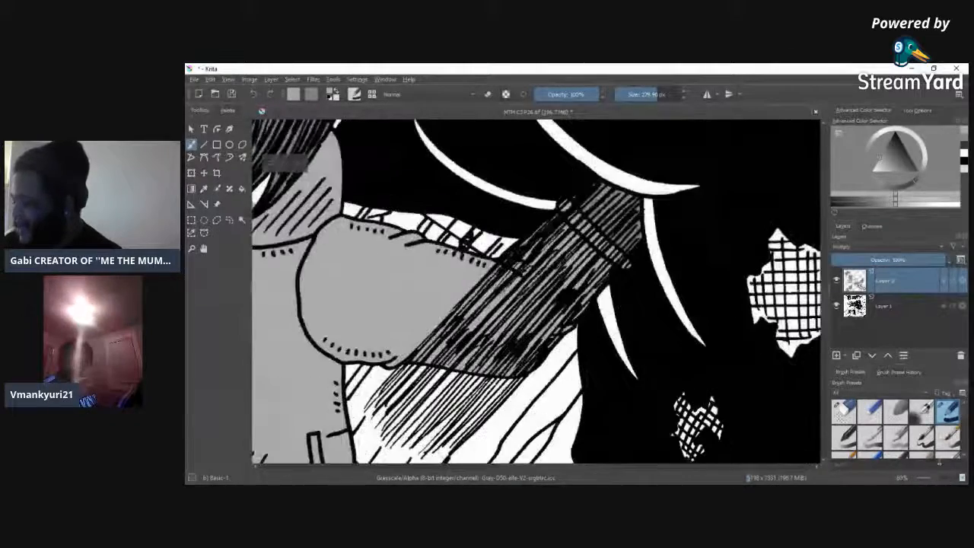
drag(594, 467, 512, 467)
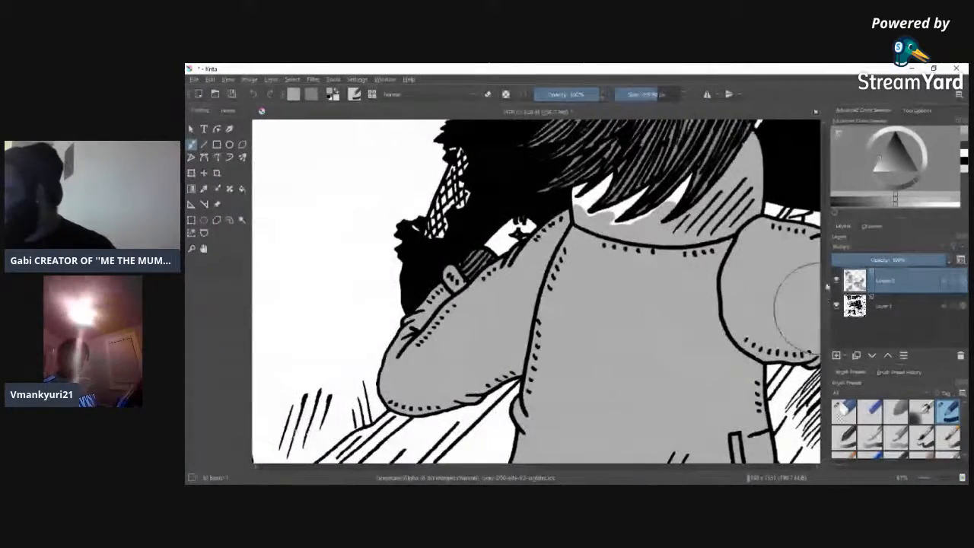
Step: Reduce the brush size to 10.37 px for detailed shading around the lower edge of the girl's hair
drag(828, 306, 828, 288)
drag(922, 480, 941, 480)
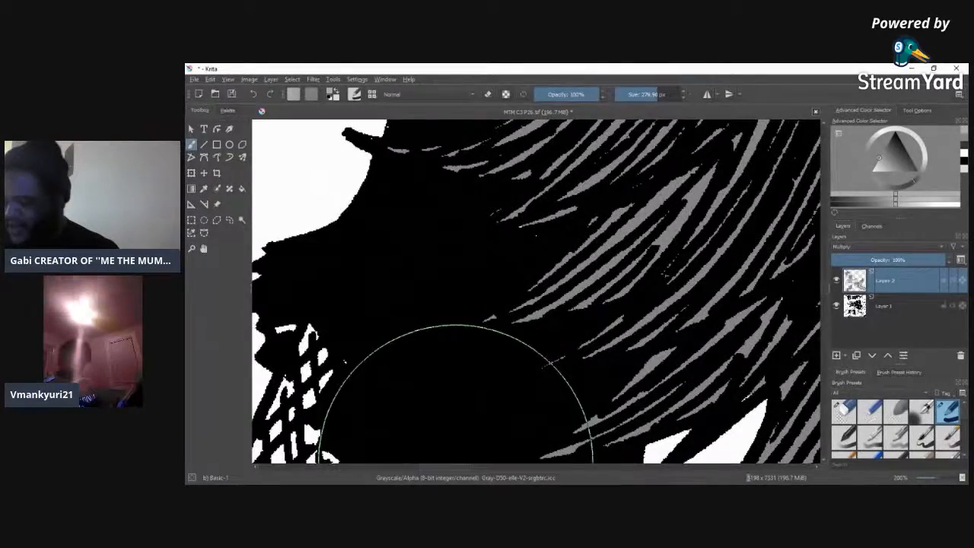
scroll(457, 396, down, 10)
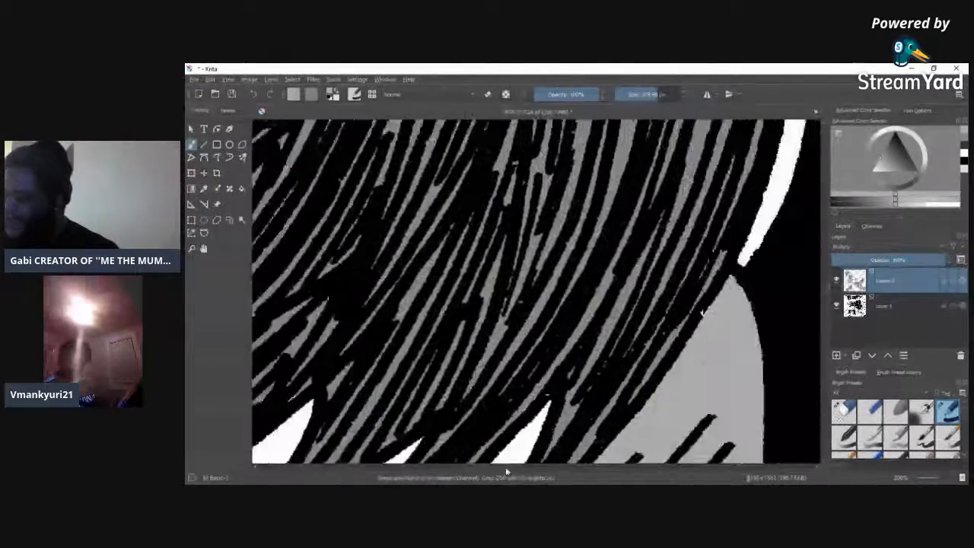
drag(507, 472, 511, 468)
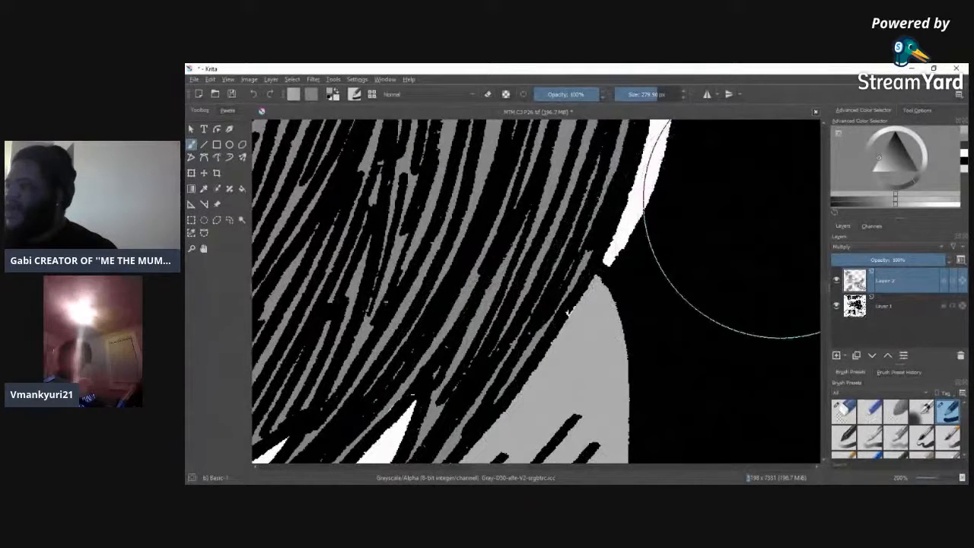
click(634, 95)
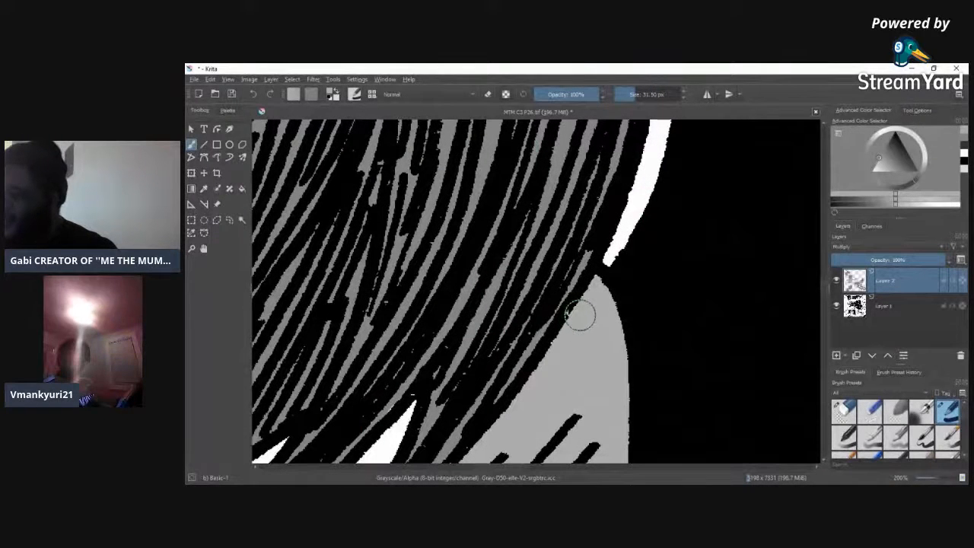
mouse_move(507, 463)
mouse_down()
mouse_move(473, 474)
mouse_move(491, 446)
mouse_up()
drag(827, 288, 827, 296)
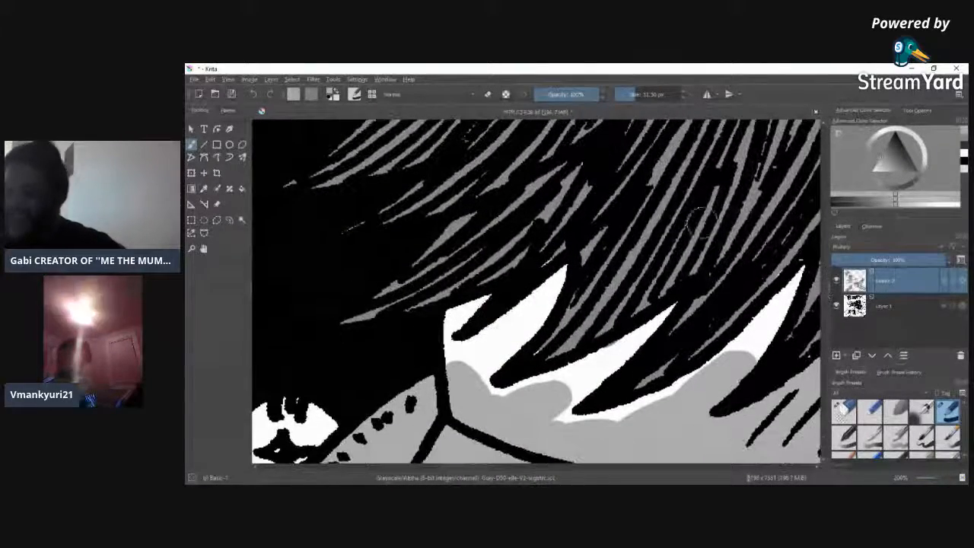
click(630, 94)
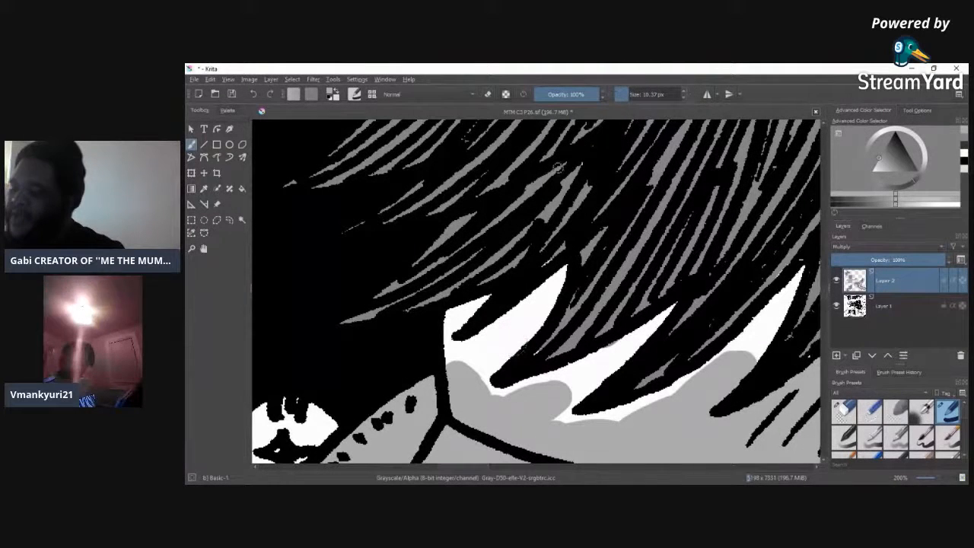
Step: Fill the white gaps between the leftmost hair spikes above the jacket collar with light grey
drag(475, 306, 450, 335)
drag(471, 302, 452, 333)
mouse_move(458, 367)
mouse_down()
mouse_move(463, 333)
mouse_move(462, 361)
mouse_up()
mouse_move(493, 329)
mouse_down()
mouse_move(486, 376)
mouse_move(539, 318)
mouse_up()
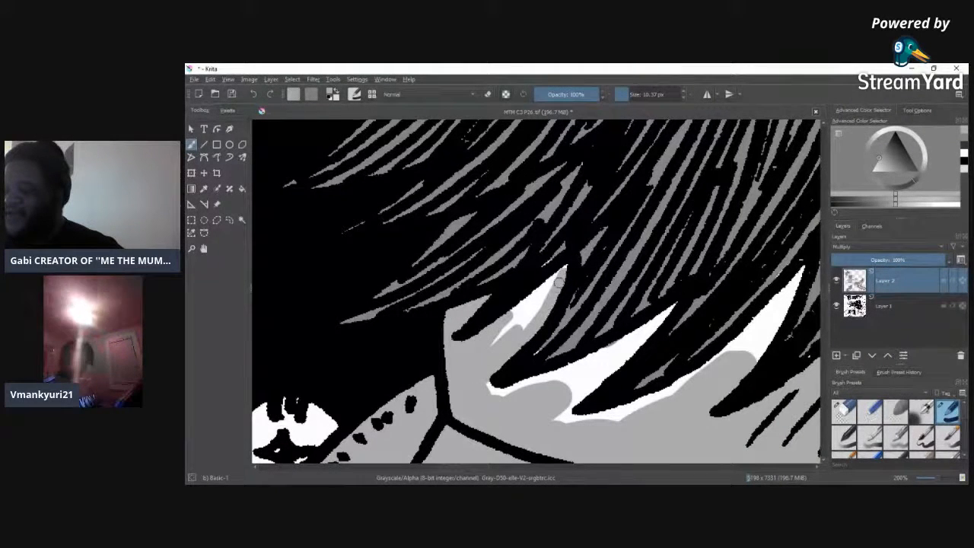
drag(564, 269, 522, 305)
drag(487, 342, 514, 335)
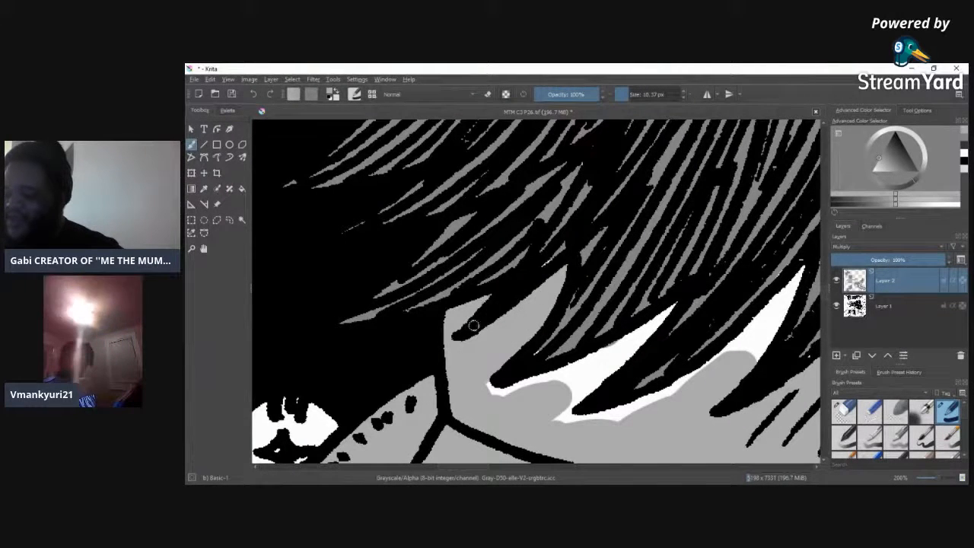
Step: Fill the remaining white areas beneath the middle and right hair spikes with light grey
mouse_move(496, 390)
mouse_down()
mouse_move(536, 380)
mouse_move(488, 392)
mouse_move(620, 350)
mouse_move(548, 423)
mouse_move(616, 368)
mouse_move(548, 404)
mouse_up()
mouse_move(614, 349)
mouse_down()
mouse_move(573, 364)
mouse_move(623, 343)
mouse_move(608, 366)
mouse_move(661, 320)
mouse_up()
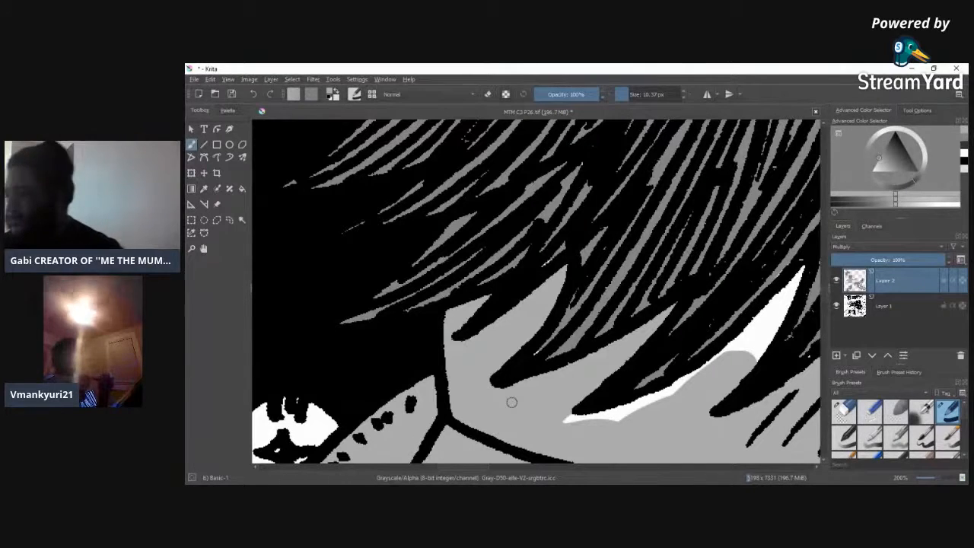
key(i)
key(i)
key(i)
key(i)
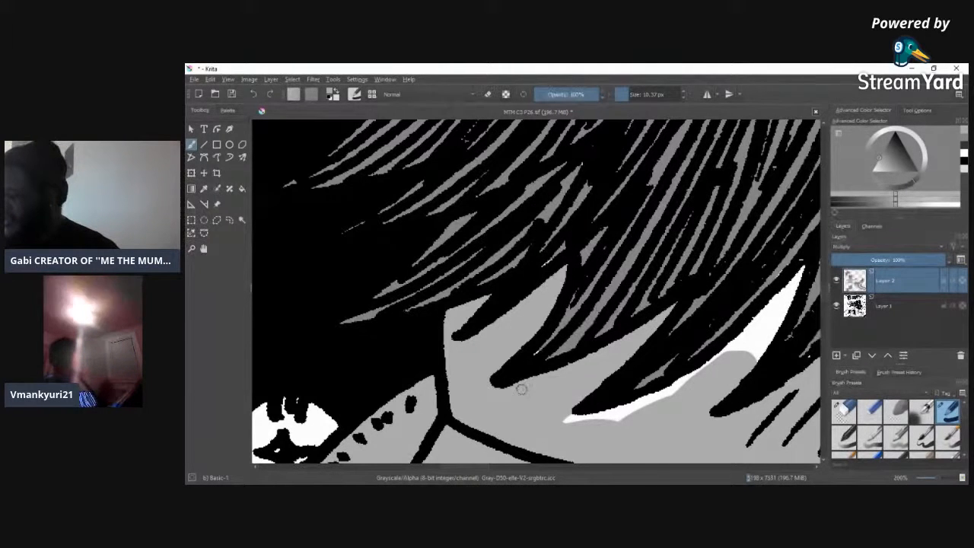
mouse_move(569, 420)
mouse_down()
mouse_move(658, 398)
mouse_move(620, 414)
mouse_move(676, 390)
mouse_move(636, 400)
mouse_move(693, 375)
mouse_move(623, 409)
mouse_move(739, 338)
mouse_move(721, 356)
mouse_move(798, 270)
mouse_move(749, 370)
mouse_move(771, 318)
mouse_up()
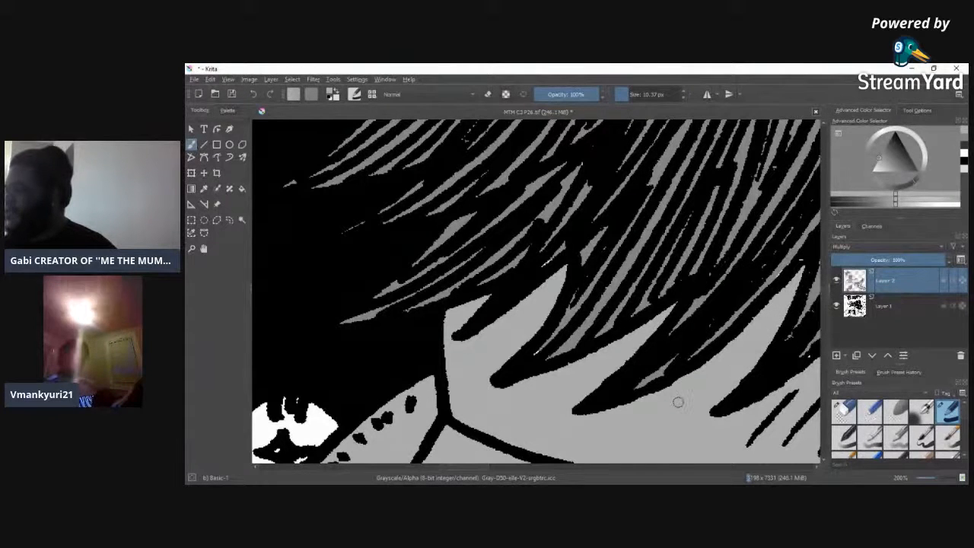
Step: Cover the small white speck in the hair above the left spike with a darker grey
click(963, 142)
drag(554, 258, 547, 262)
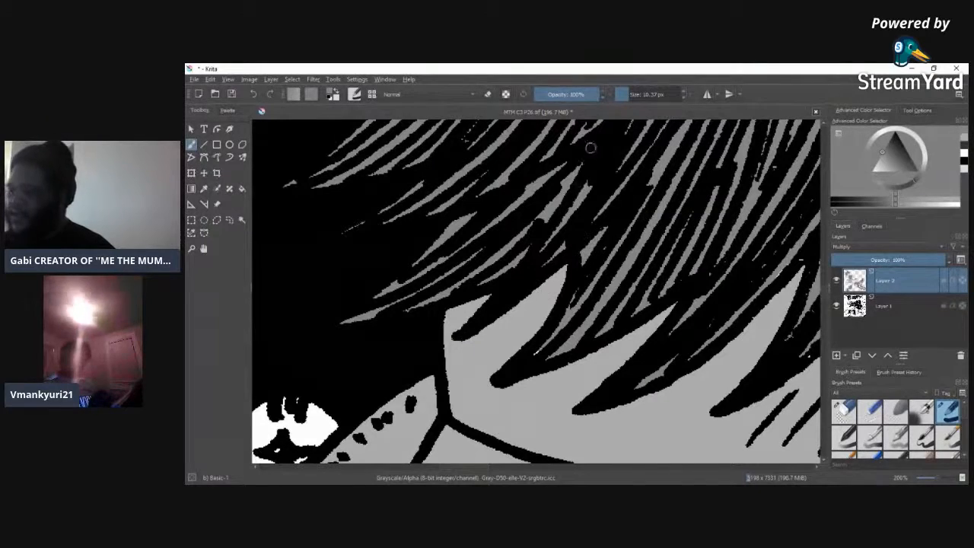
mouse_move(459, 467)
mouse_down()
mouse_move(487, 472)
mouse_move(473, 474)
mouse_up()
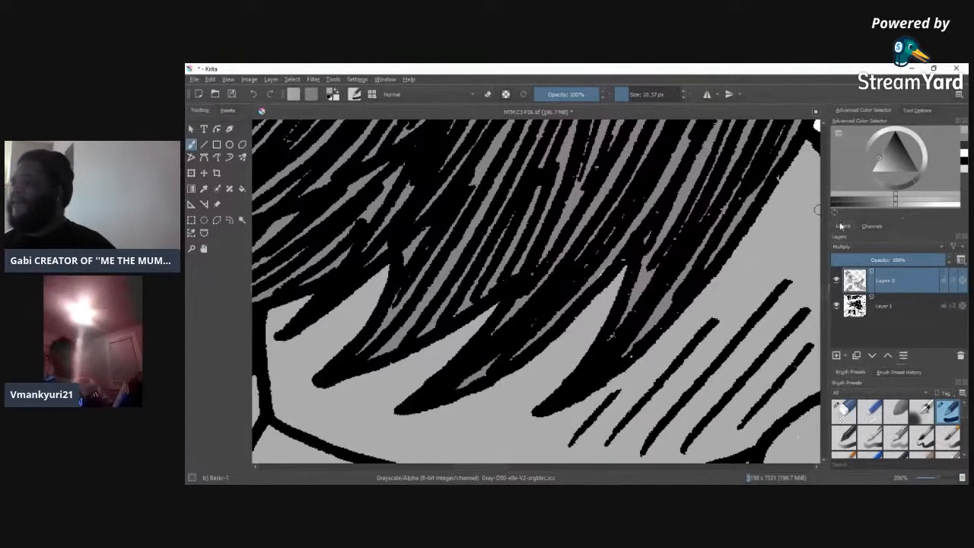
Step: Paint light grey shadows on the fingers and lower edge of the hand beside the girl's left shoulder
drag(938, 479, 929, 481)
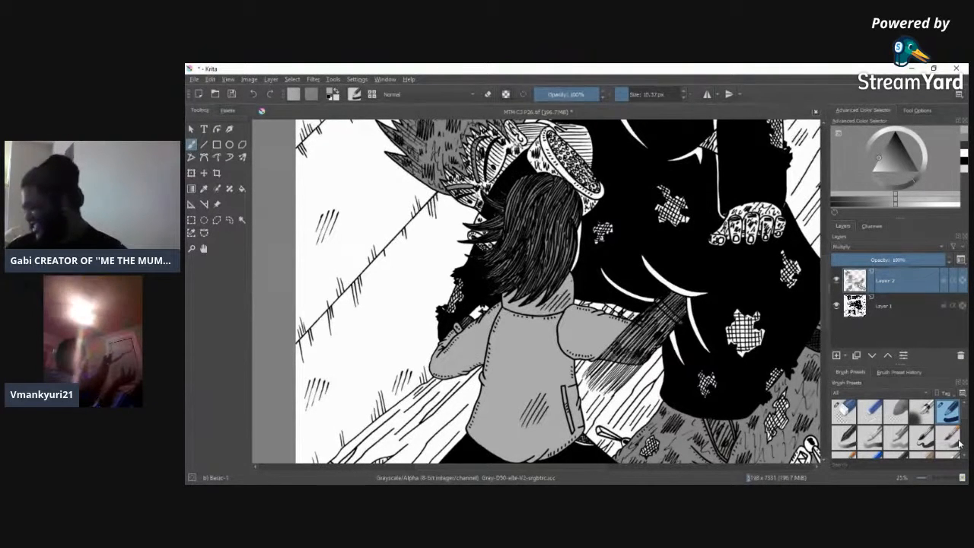
drag(594, 466, 583, 468)
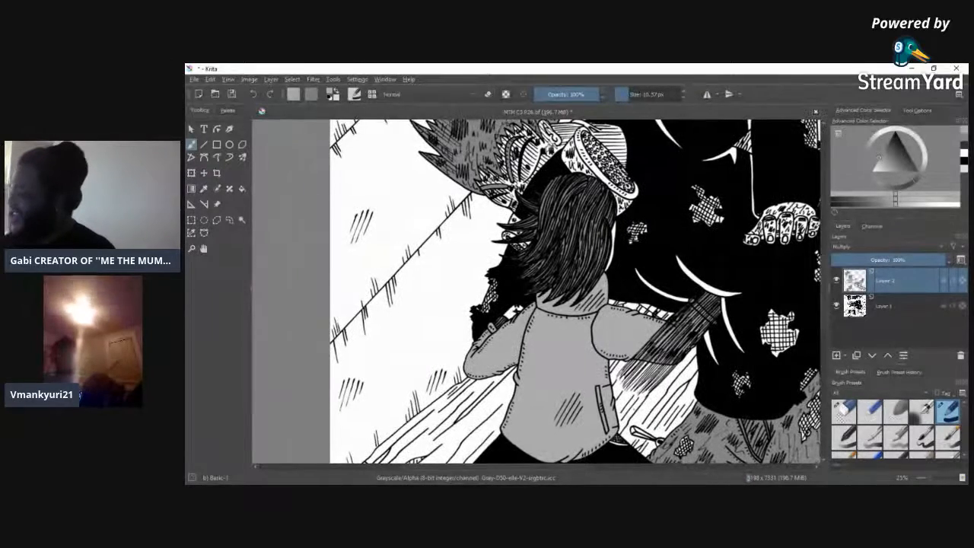
drag(931, 478, 934, 478)
scroll(818, 301, down, 5)
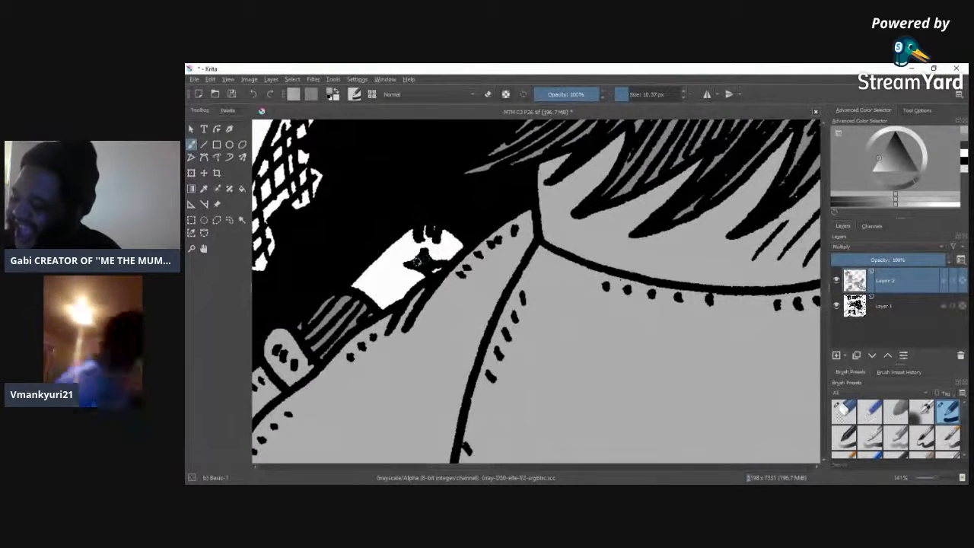
mouse_move(432, 230)
mouse_down()
mouse_move(424, 228)
mouse_move(439, 232)
mouse_up()
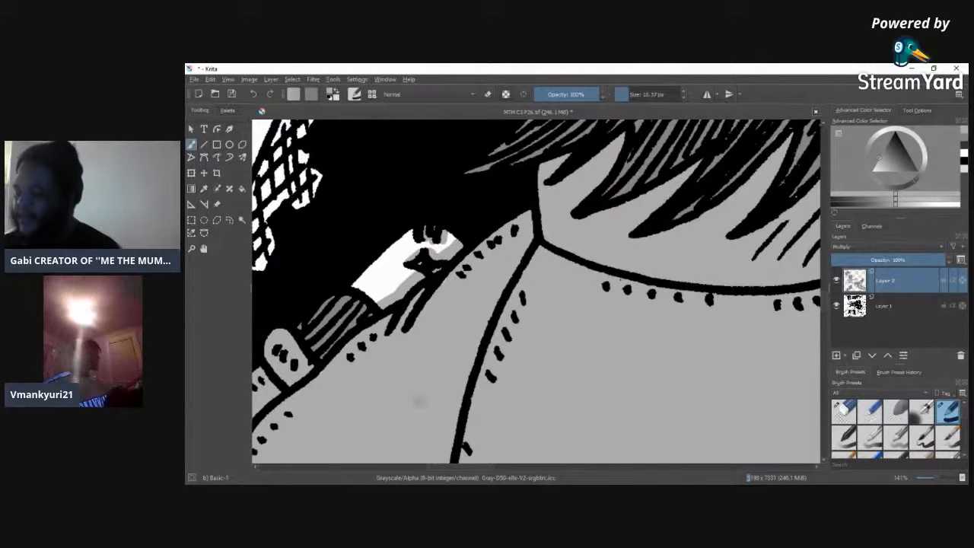
Step: Shade the lower right part of the striped cuff with a darker grey
drag(481, 465, 467, 472)
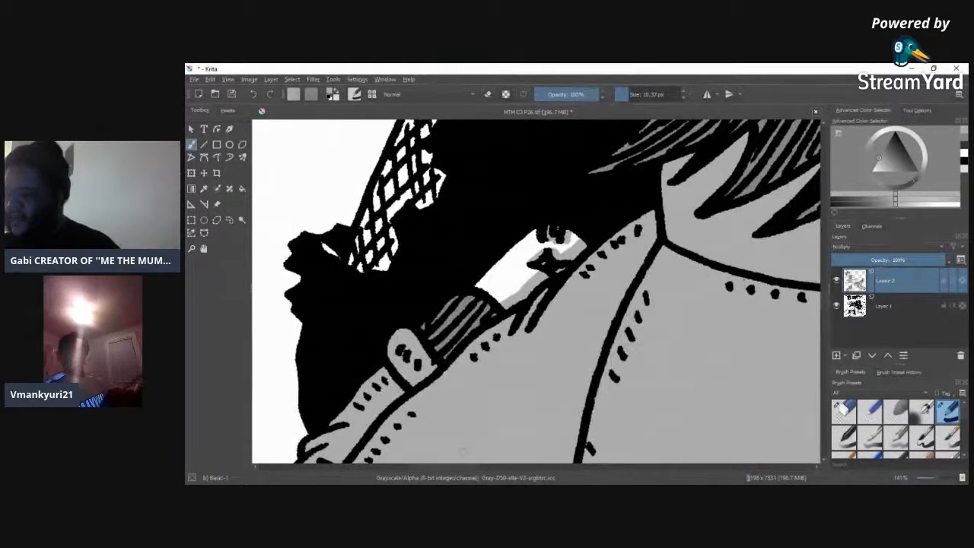
click(966, 147)
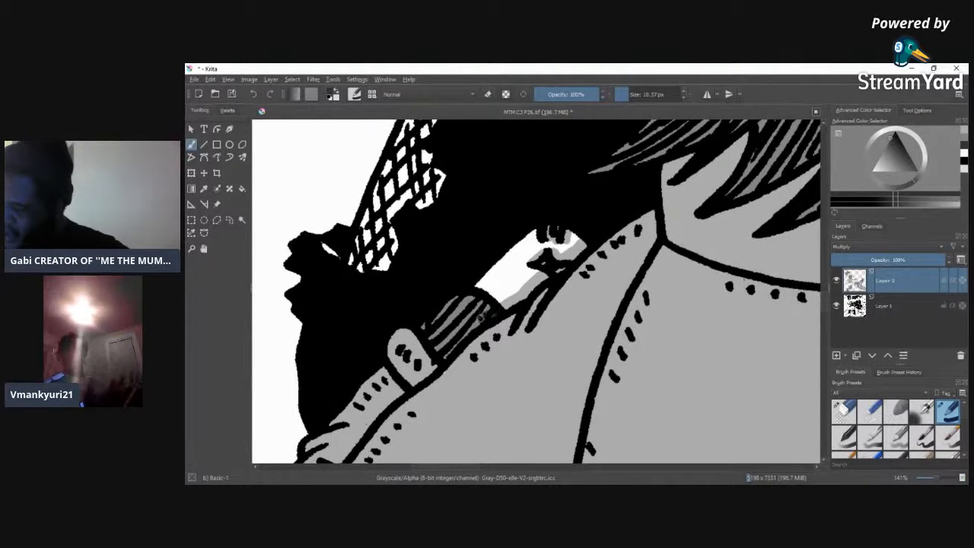
mouse_move(492, 313)
mouse_down()
mouse_move(442, 359)
mouse_move(494, 315)
mouse_move(487, 323)
mouse_up()
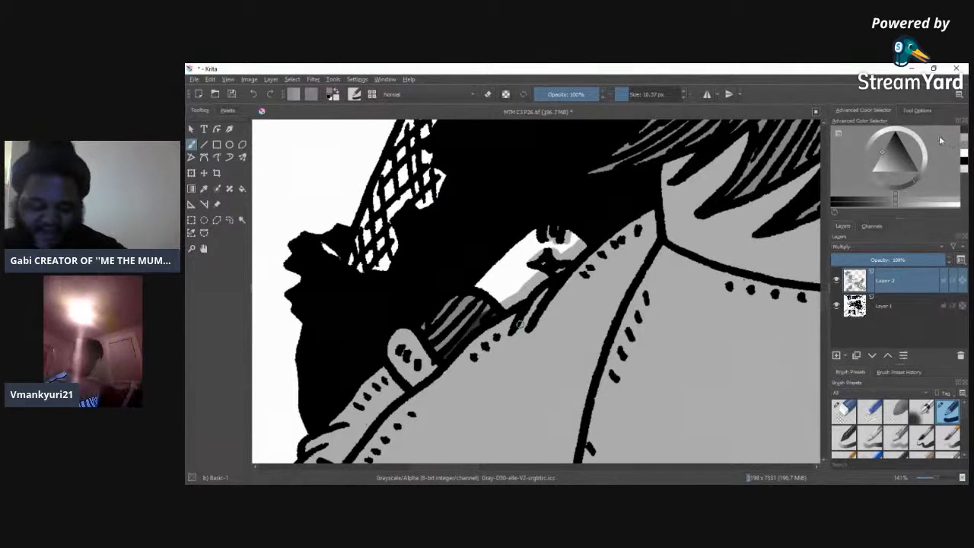
Step: Shade the left forearm sleeve along its inner edge and around the elbow creases with a medium grey
scroll(404, 268, down, 4)
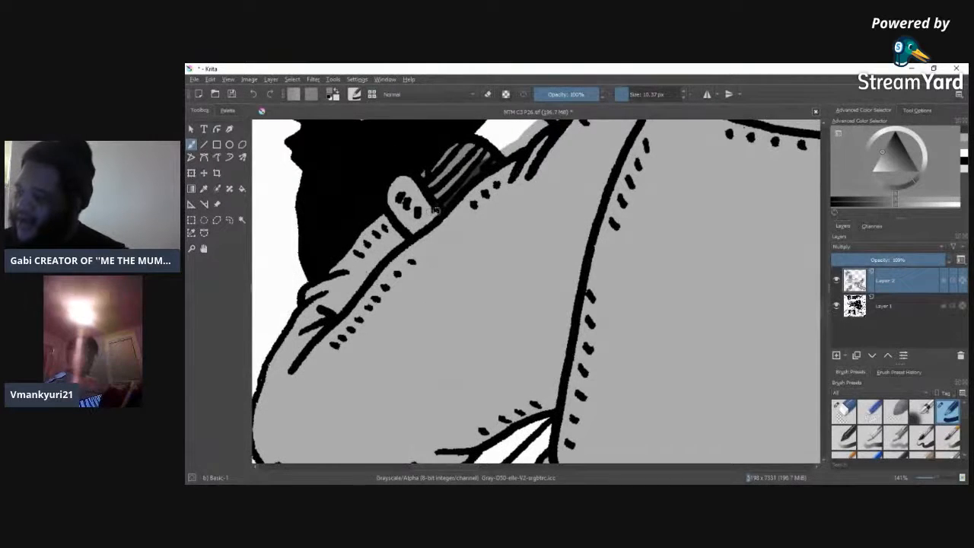
mouse_move(436, 210)
mouse_down()
mouse_move(358, 271)
mouse_move(294, 366)
mouse_move(343, 306)
mouse_up()
drag(383, 257, 429, 218)
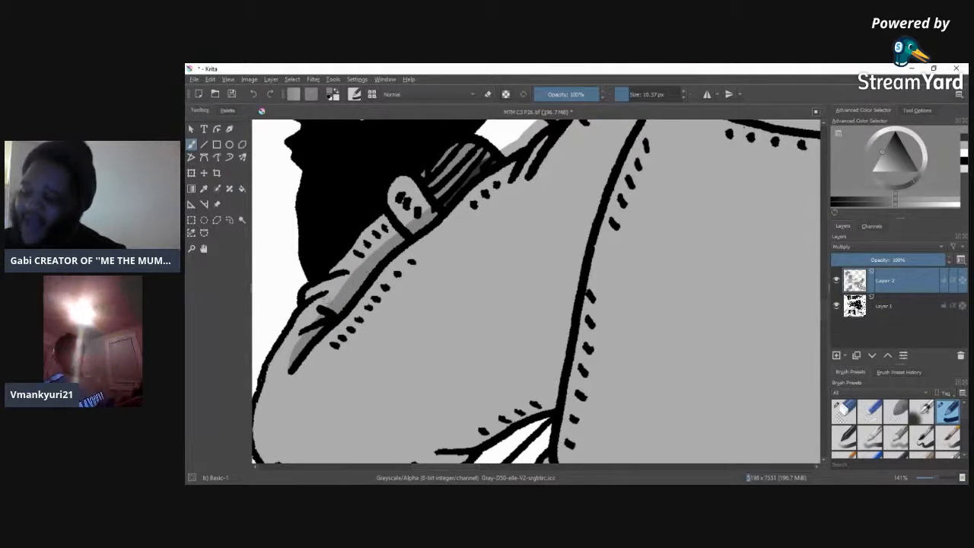
mouse_move(322, 306)
mouse_down()
mouse_move(302, 329)
mouse_move(311, 324)
mouse_move(305, 296)
mouse_move(343, 268)
mouse_up()
click(879, 158)
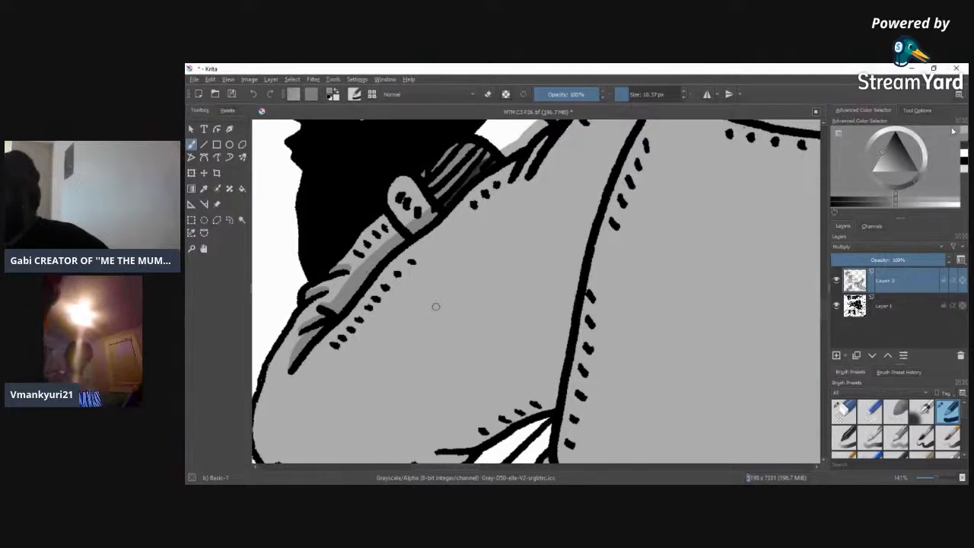
Step: Add medium grey shadows to the folds under the left sleeve and at the jacket's left waist
scroll(822, 314, down, 5)
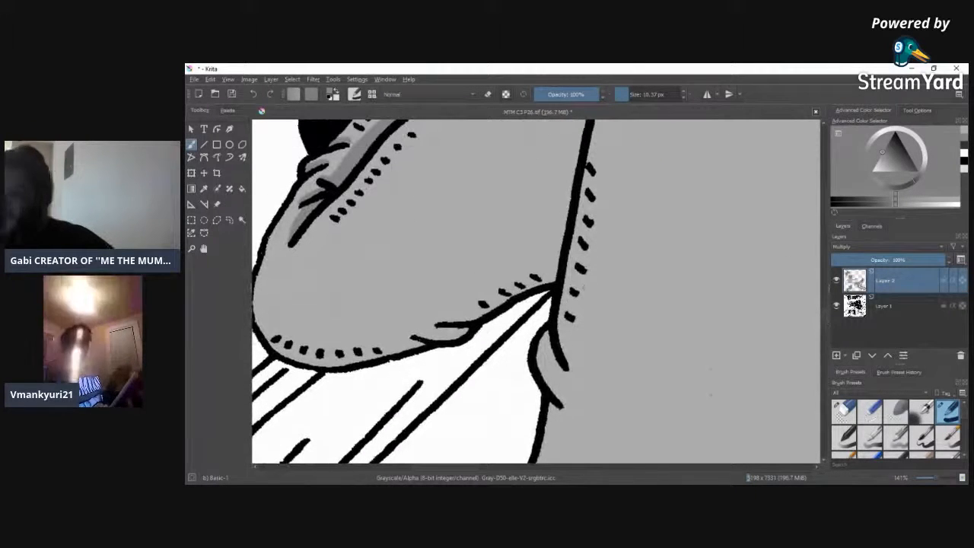
mouse_move(439, 326)
mouse_down()
mouse_move(465, 331)
mouse_move(446, 338)
mouse_move(466, 332)
mouse_move(420, 345)
mouse_up()
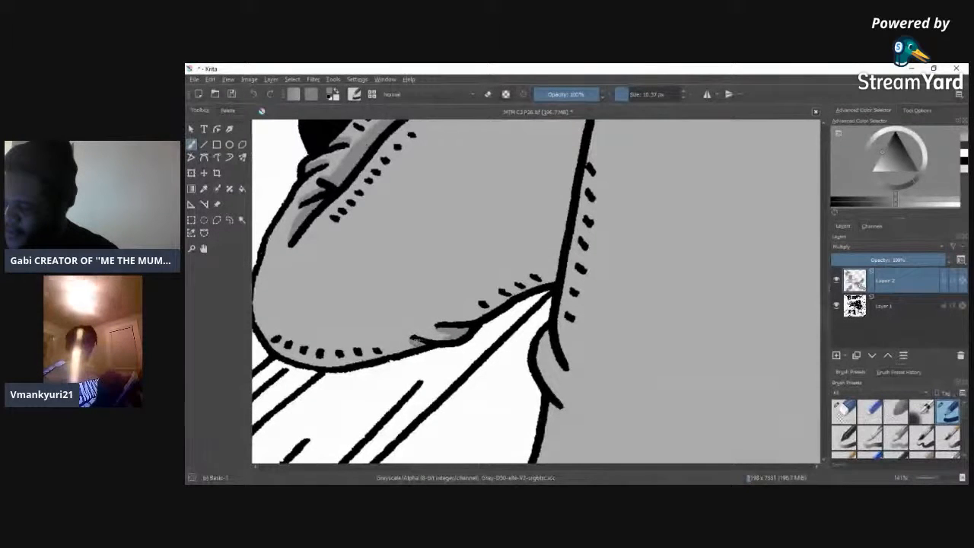
mouse_move(540, 341)
mouse_down()
mouse_move(563, 369)
mouse_move(547, 335)
mouse_move(536, 375)
mouse_up()
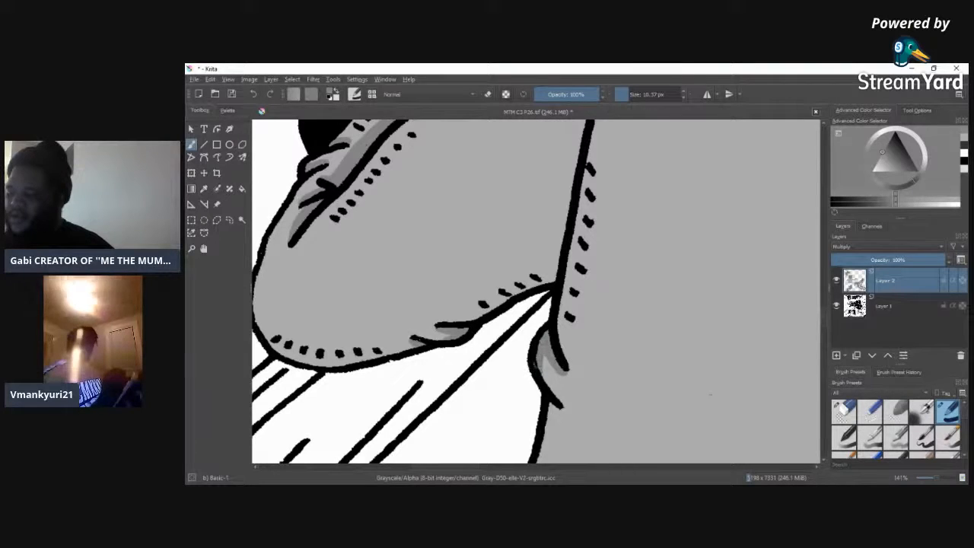
mouse_move(561, 409)
mouse_down()
mouse_move(548, 409)
mouse_move(556, 410)
mouse_up()
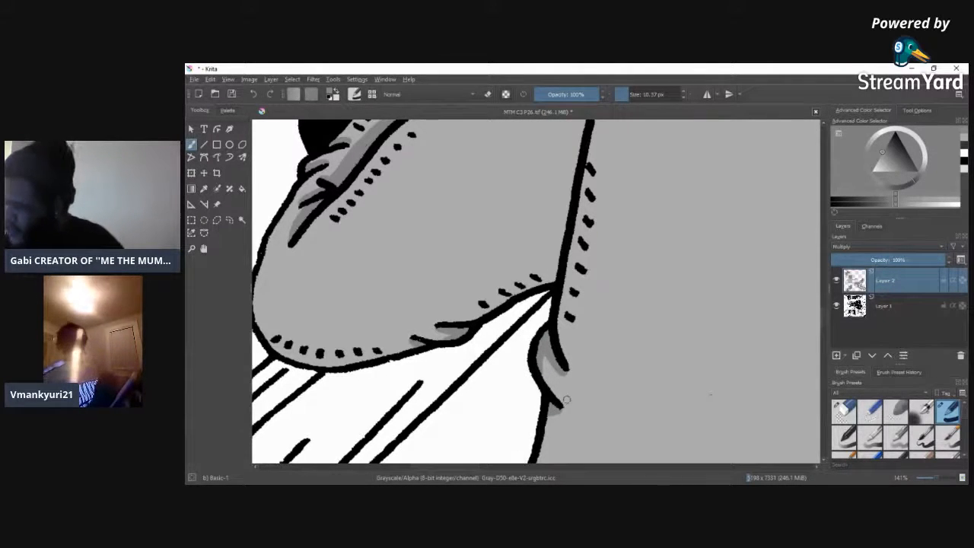
Step: Outline and fill a medium grey shadow on the left upper sleeve along the jacket's armhole seam
scroll(815, 321, up, 5)
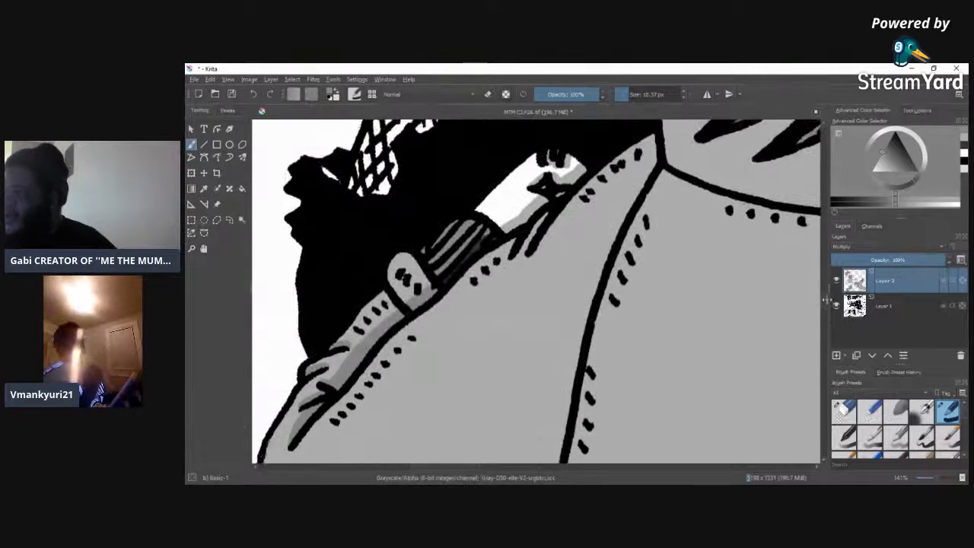
drag(938, 478, 935, 479)
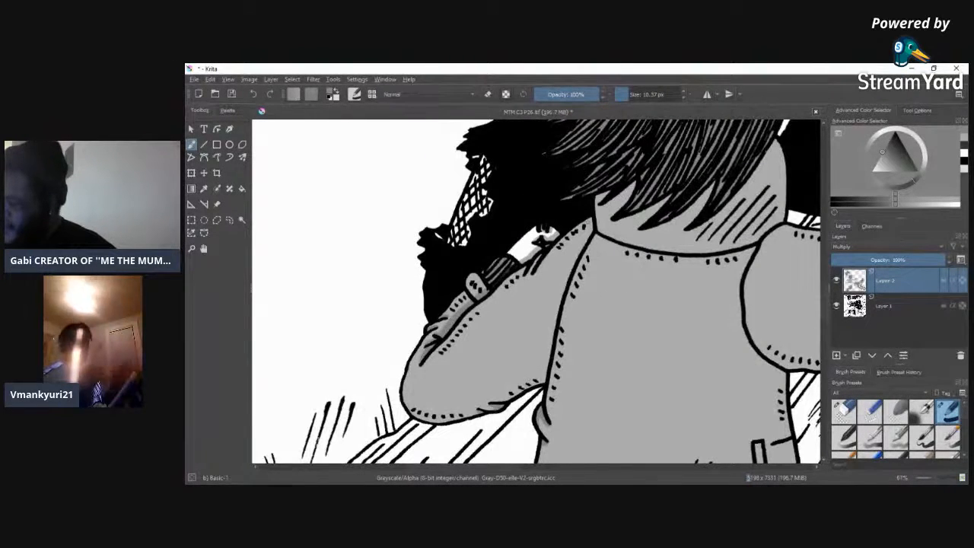
mouse_move(587, 225)
mouse_down()
mouse_move(549, 289)
mouse_move(533, 371)
mouse_up()
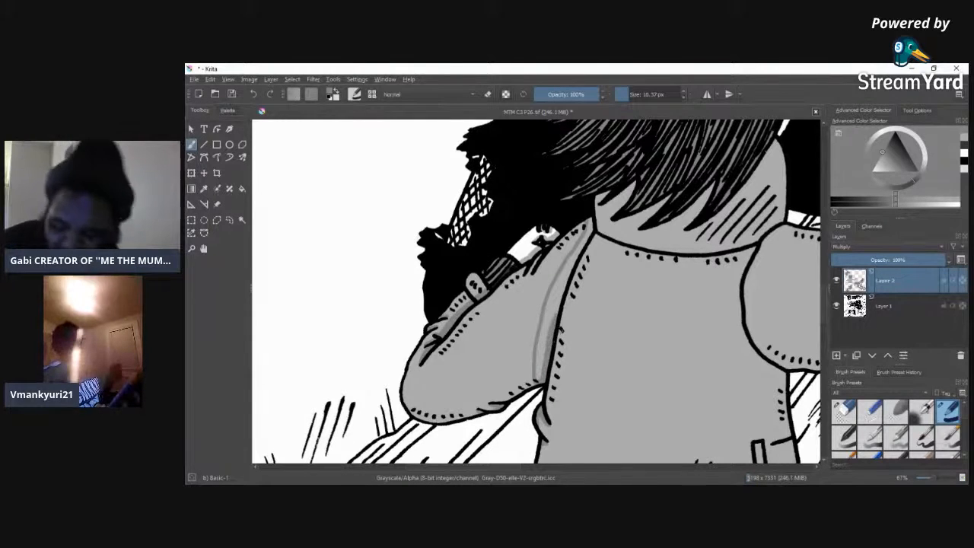
drag(556, 312, 564, 278)
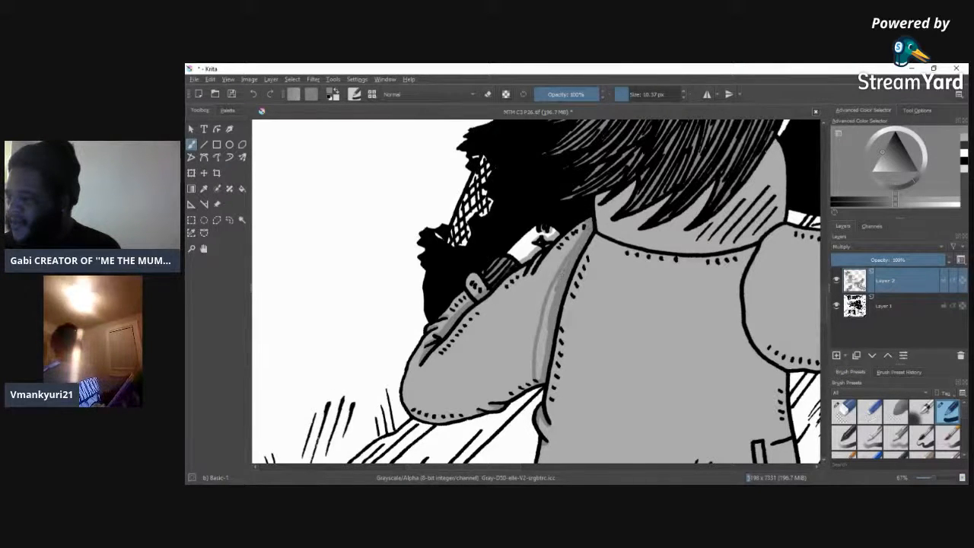
drag(545, 330, 541, 374)
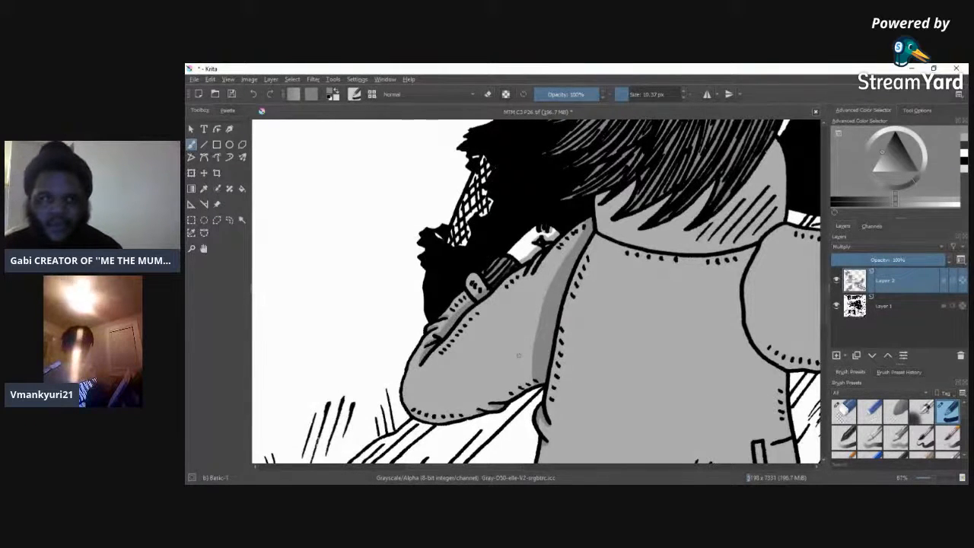
Step: Outline medium grey shadow shapes beneath the jacket's collar seam and along the right armhole seam
drag(508, 467, 563, 471)
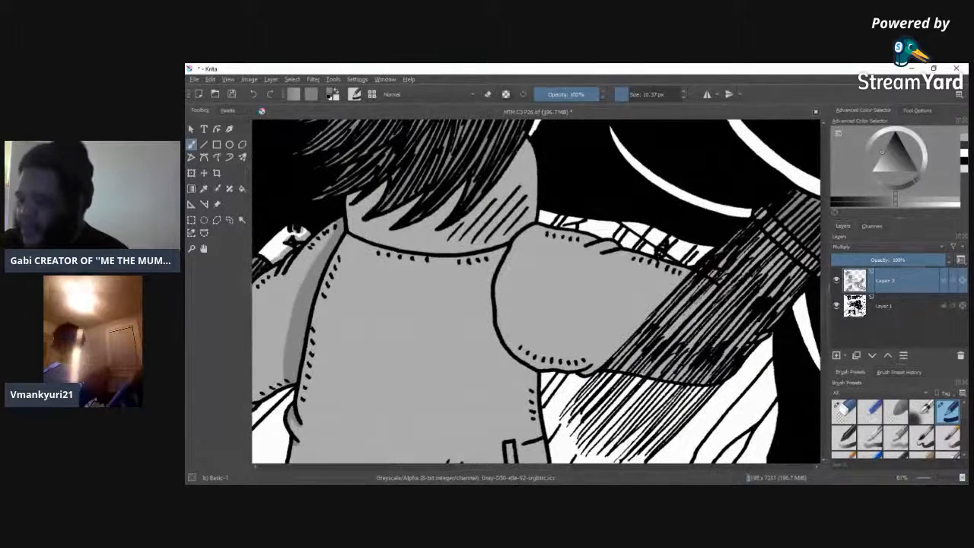
drag(373, 253, 491, 268)
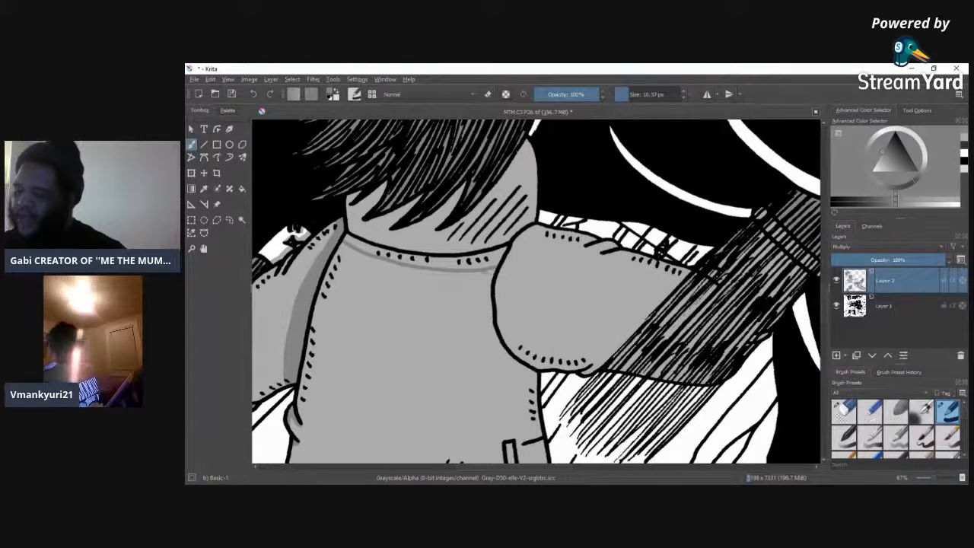
mouse_move(478, 273)
mouse_down()
mouse_move(491, 347)
mouse_move(531, 377)
mouse_up()
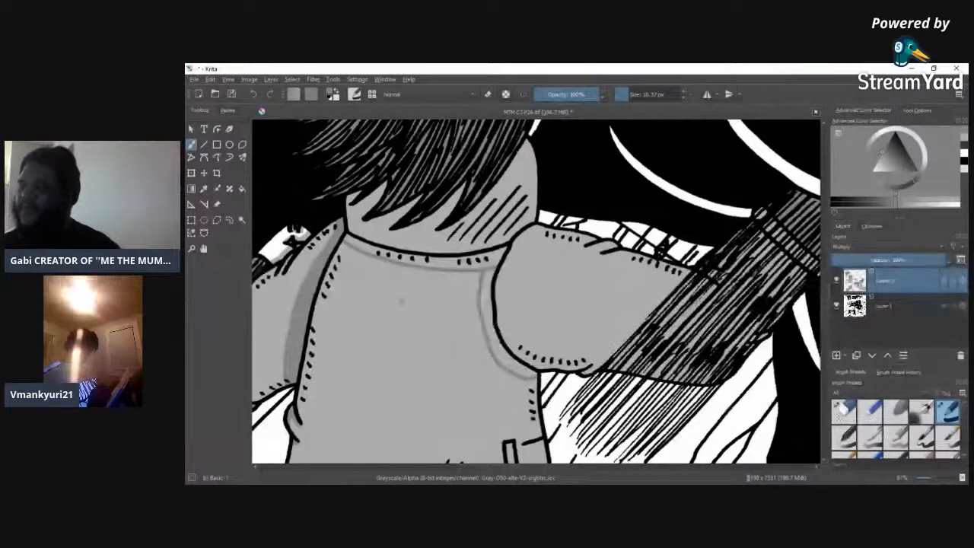
Step: Fill the outlined shadows under the collar and beside the right armhole with medium grey using a 23.33 px brush
click(637, 94)
click(633, 95)
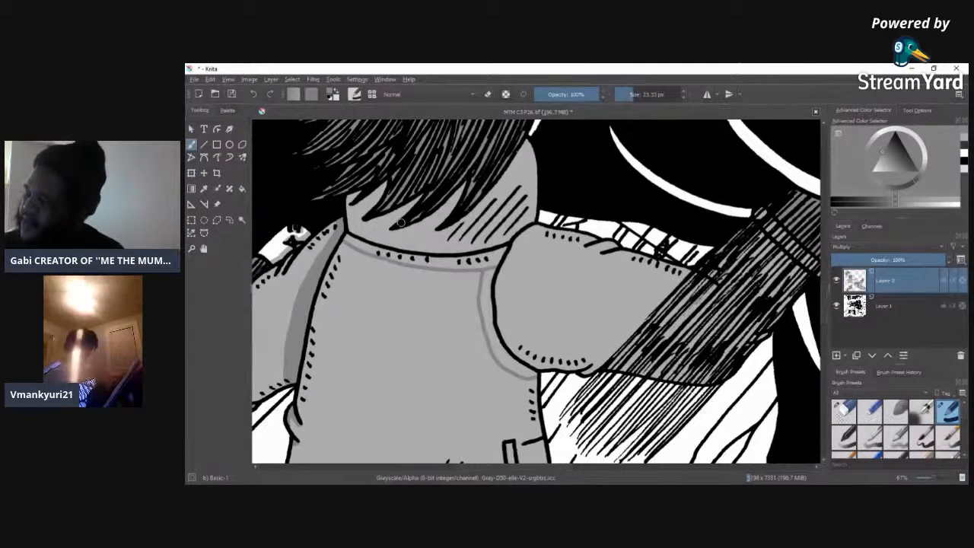
drag(490, 268, 489, 265)
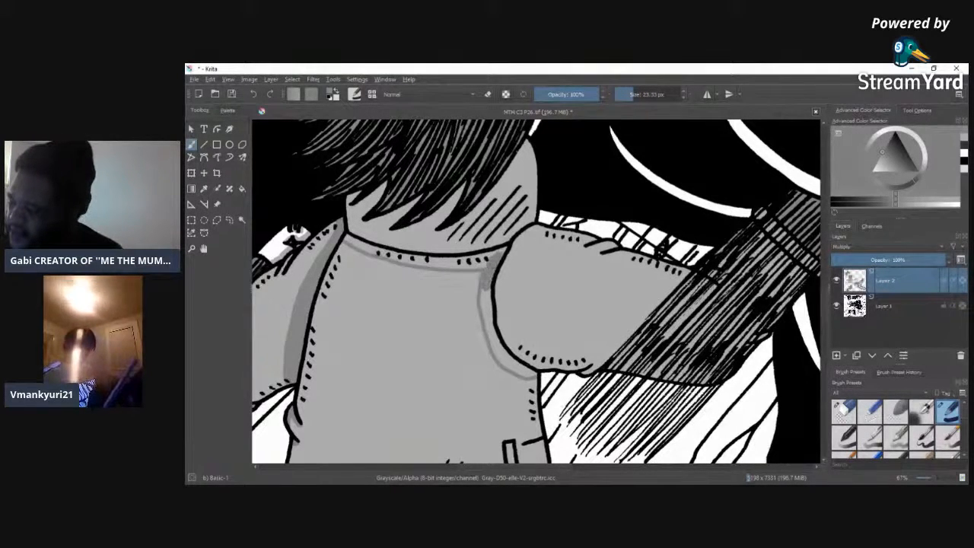
mouse_move(485, 289)
mouse_down()
mouse_move(495, 349)
mouse_move(532, 373)
mouse_up()
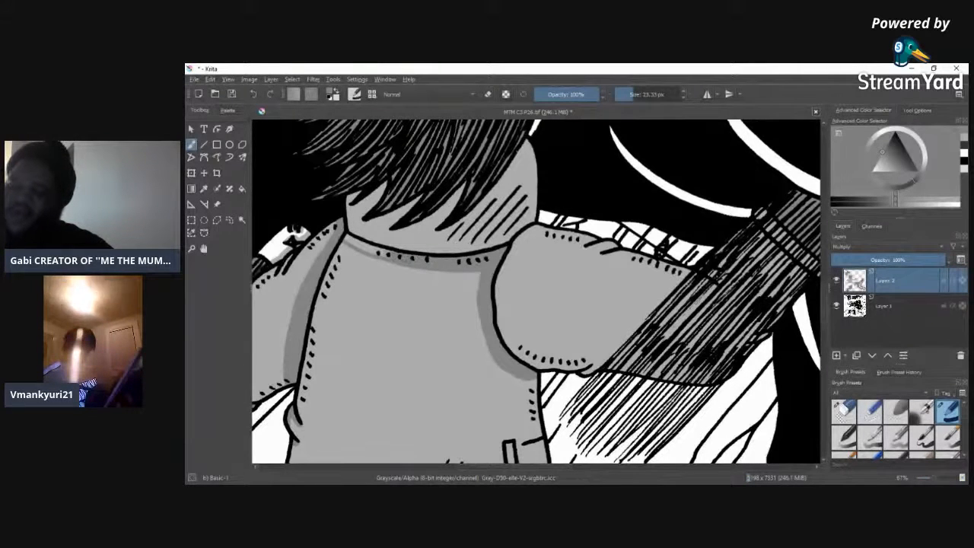
drag(397, 256, 350, 239)
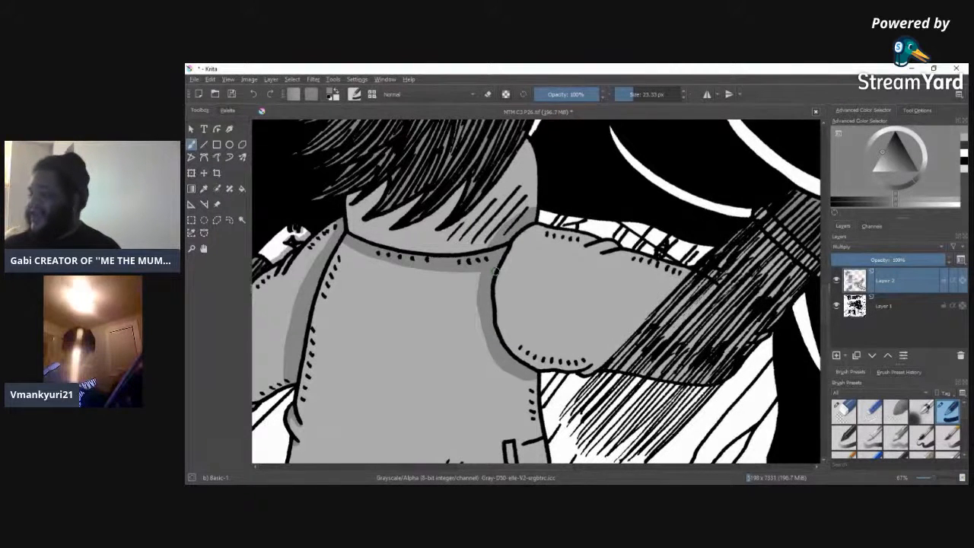
Step: Shade the two short creases along the right sleeve's upper edge with medium grey using a 12.67 px brush
drag(936, 479, 939, 480)
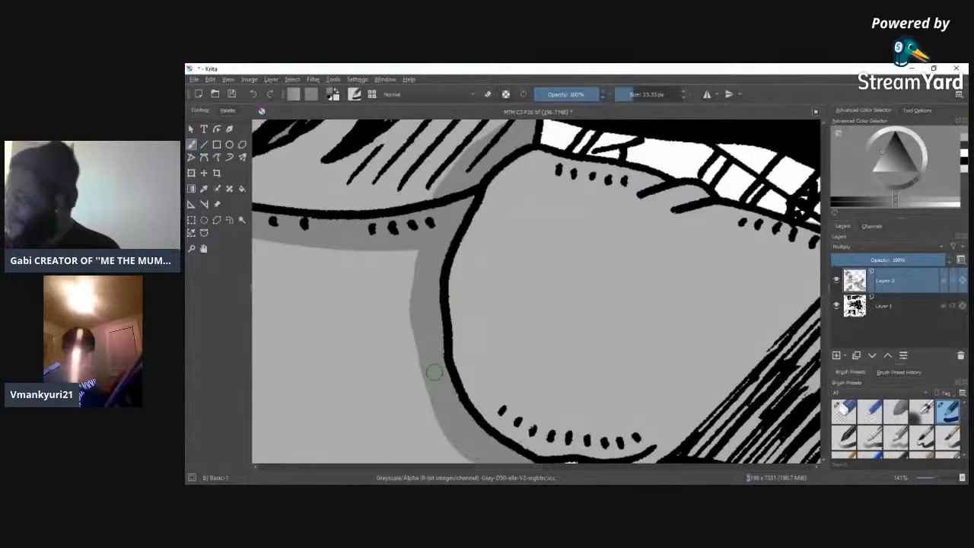
click(964, 144)
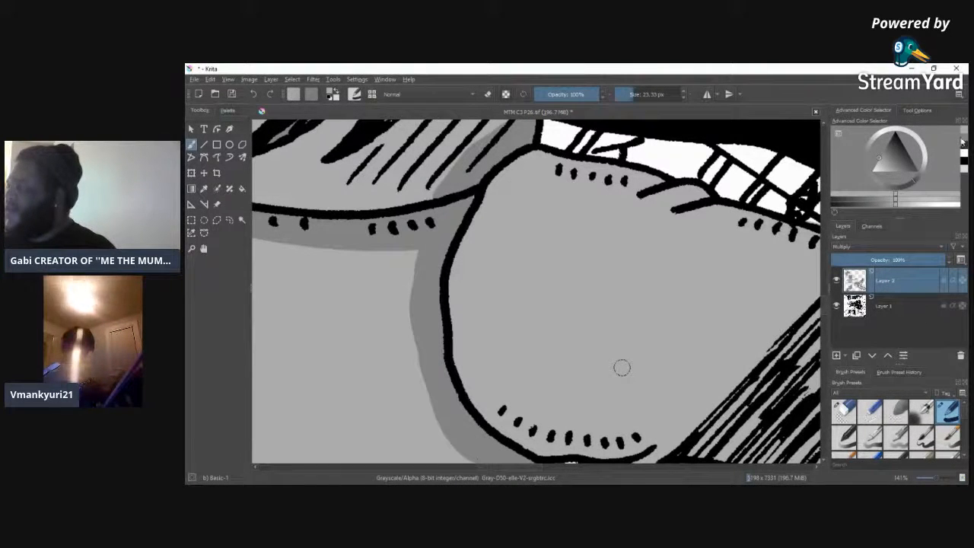
click(963, 142)
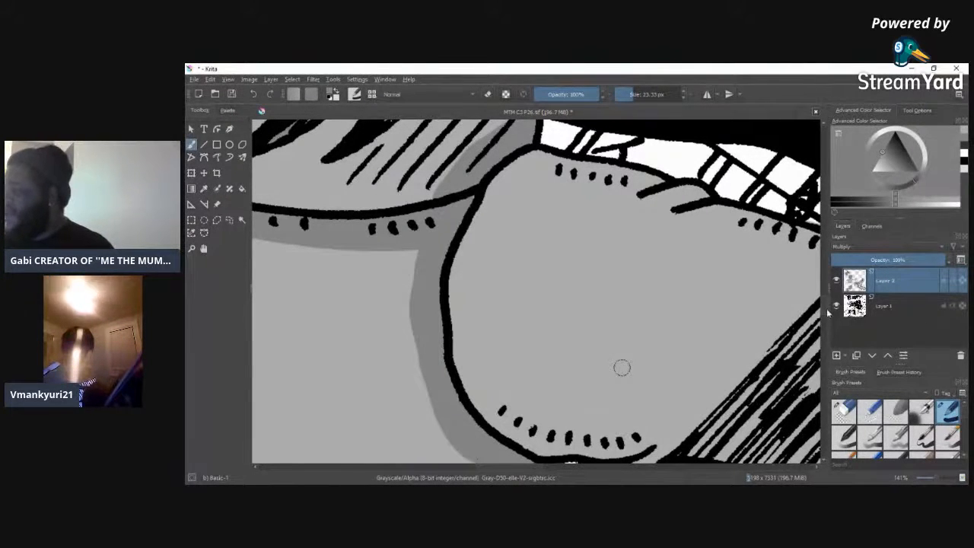
scroll(622, 368, up, 5)
drag(473, 466, 515, 466)
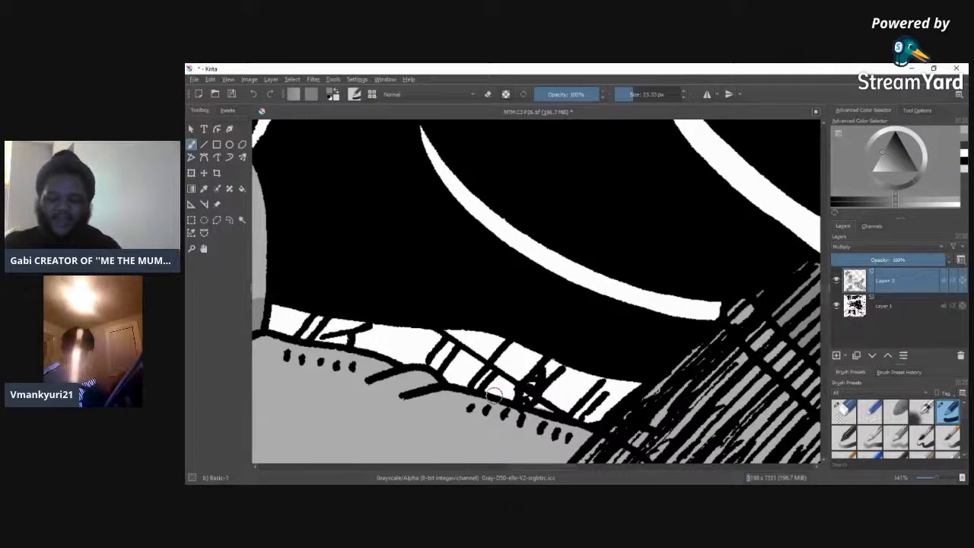
key(bracketleft)
key(bracketleft)
key(bracketleft)
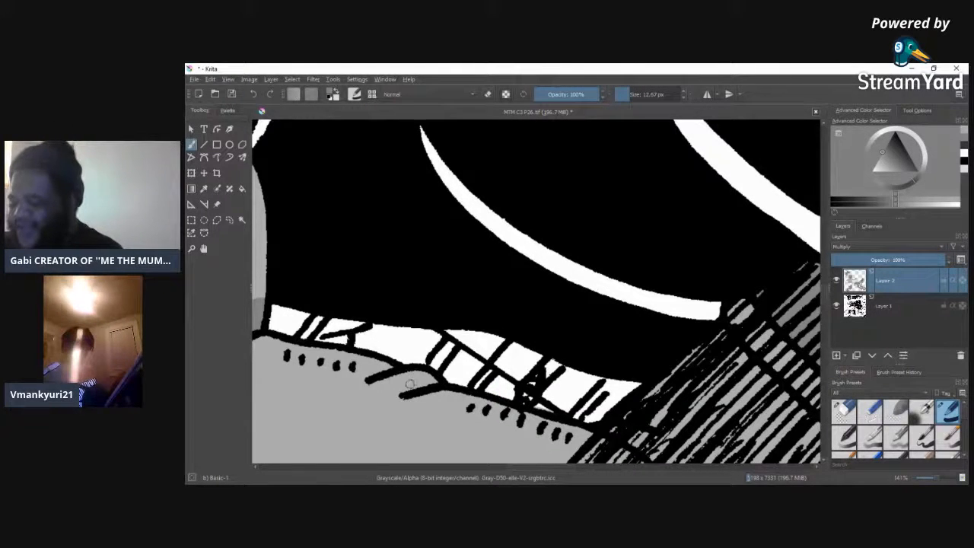
drag(403, 392, 431, 380)
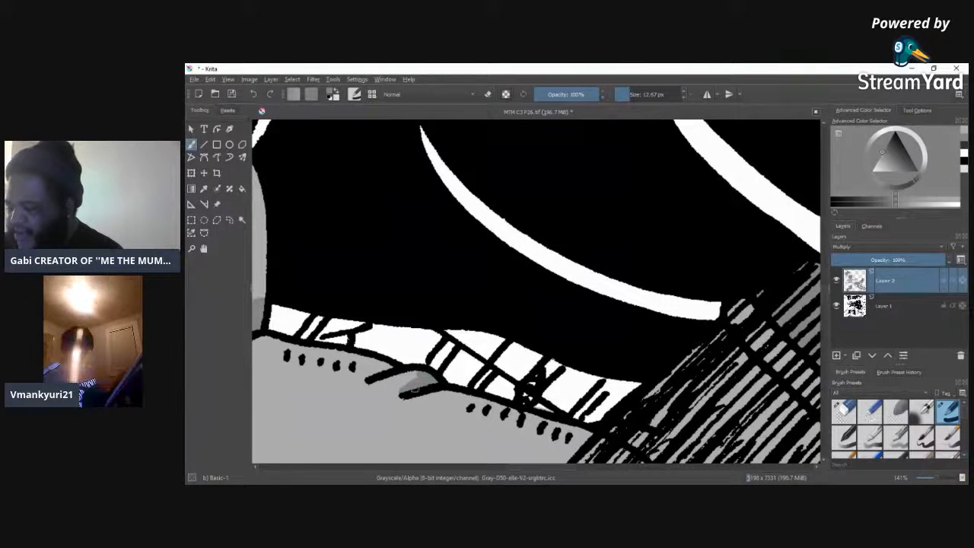
mouse_move(367, 377)
mouse_down()
mouse_move(381, 364)
mouse_move(375, 374)
mouse_up()
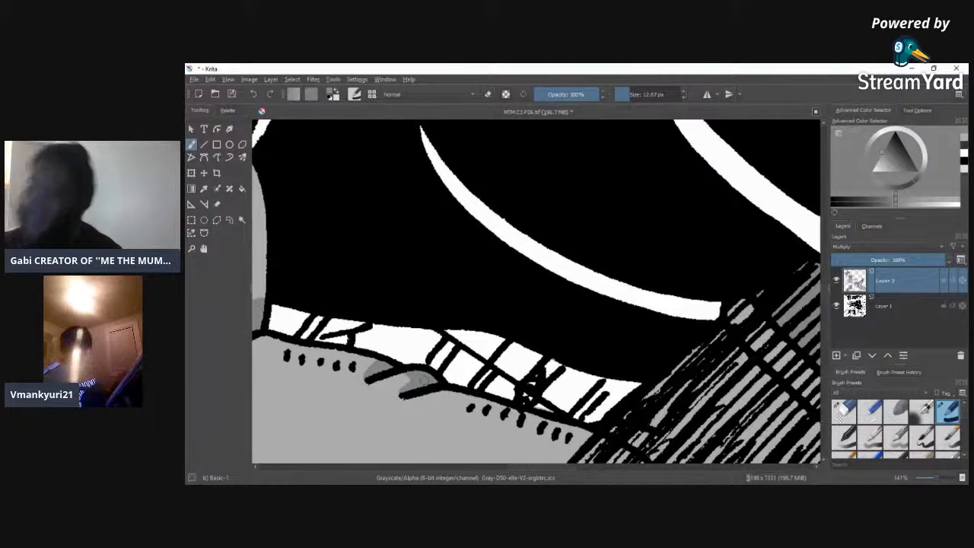
Step: Shade the diagonally hatched area on the right side of the girl's neck with medium grey strokes
scroll(509, 466, left, 1)
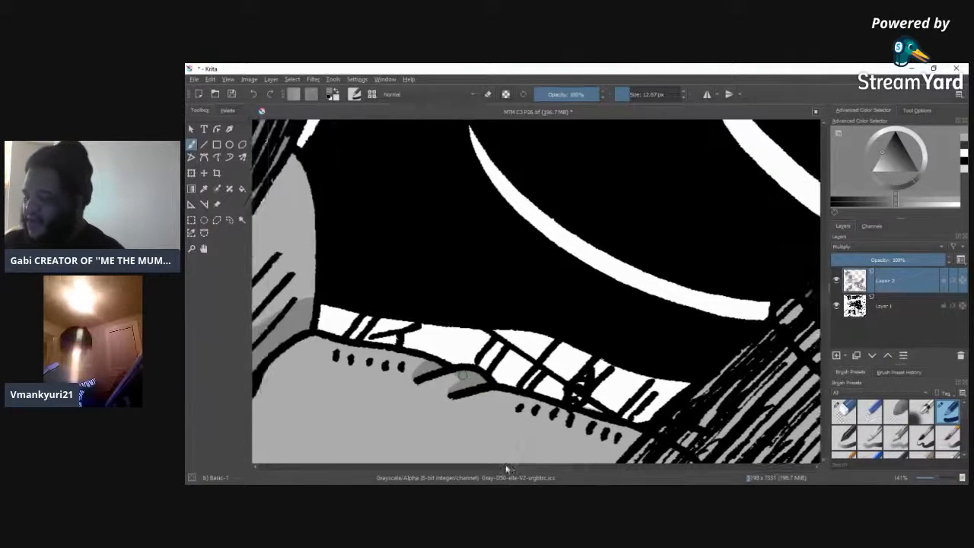
scroll(508, 469, left, 6)
drag(450, 329, 415, 369)
drag(487, 298, 430, 369)
mouse_move(517, 279)
mouse_down()
mouse_move(442, 369)
mouse_move(454, 368)
mouse_up()
mouse_move(564, 259)
mouse_down()
mouse_move(472, 361)
mouse_move(491, 365)
mouse_up()
drag(566, 292, 495, 376)
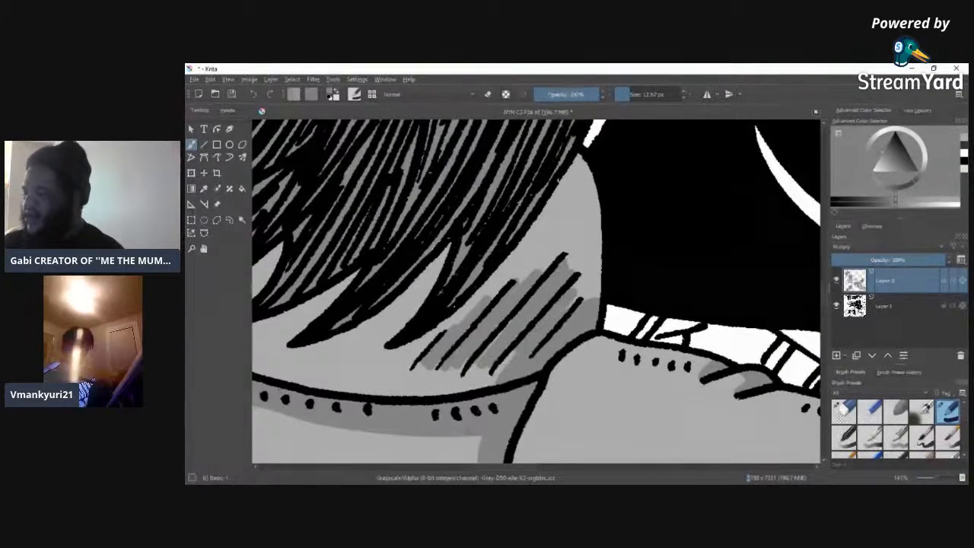
Step: Add medium grey shadows on the neck beneath the left and middle hair tips with a 7.48 px brush
scroll(471, 429, left, 10)
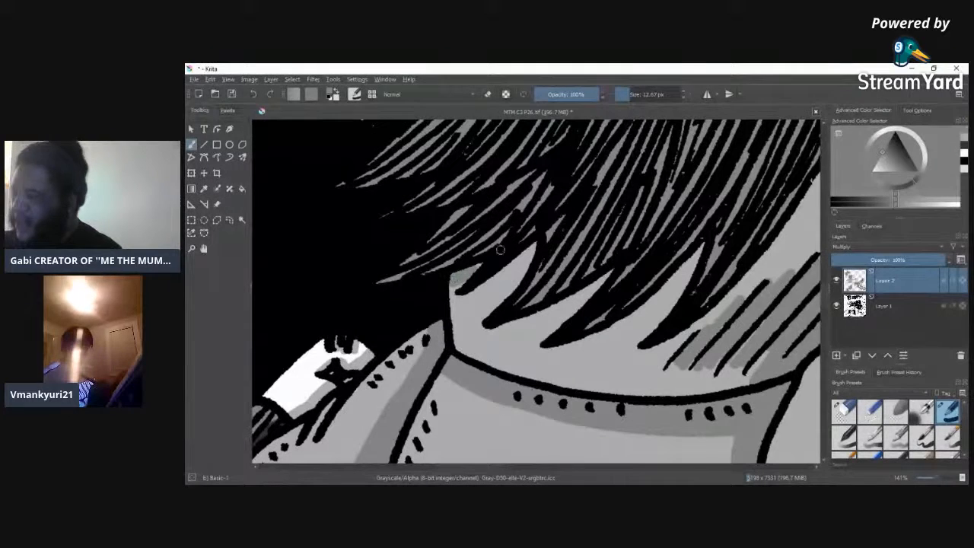
click(629, 94)
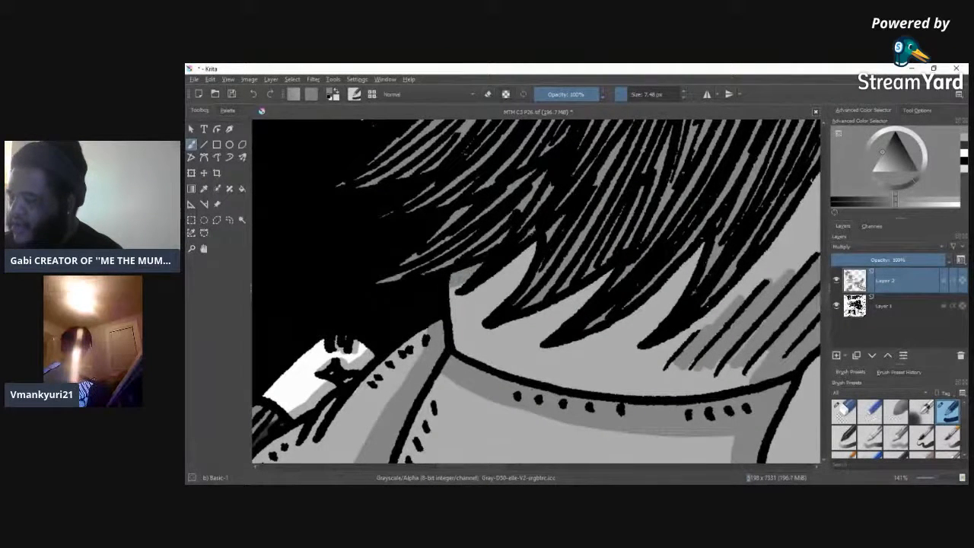
mouse_move(466, 293)
mouse_down()
mouse_move(498, 282)
mouse_move(532, 249)
mouse_up()
drag(475, 290, 502, 271)
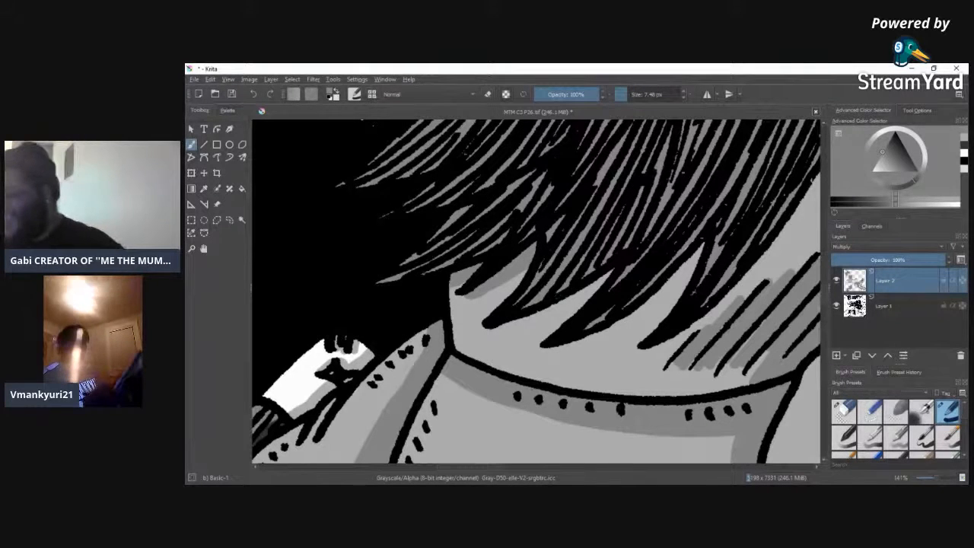
mouse_move(491, 330)
mouse_down()
mouse_move(516, 332)
mouse_move(609, 282)
mouse_move(496, 329)
mouse_up()
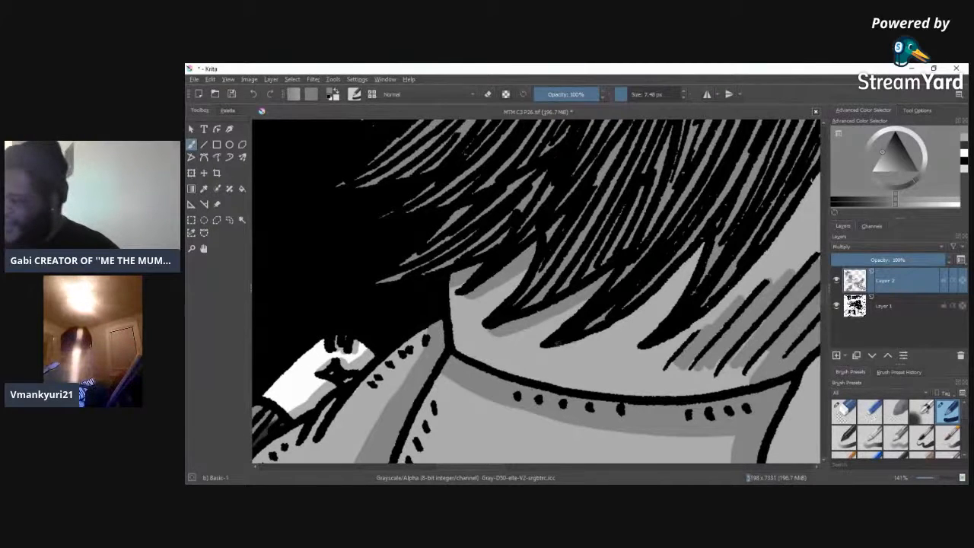
mouse_move(548, 346)
mouse_down()
mouse_move(576, 344)
mouse_move(666, 285)
mouse_move(609, 328)
mouse_up()
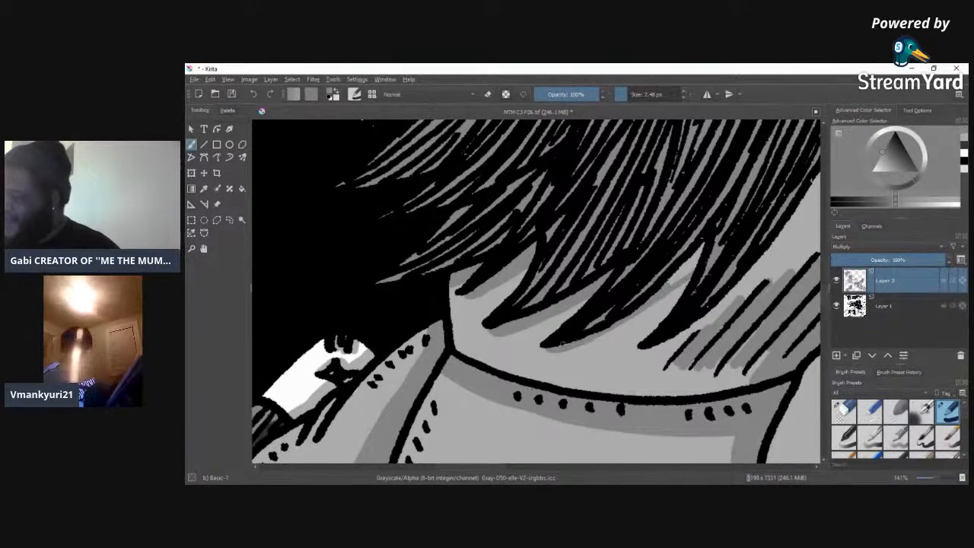
mouse_move(594, 343)
mouse_down()
mouse_move(685, 293)
mouse_move(632, 320)
mouse_move(681, 288)
mouse_move(703, 247)
mouse_move(670, 282)
mouse_up()
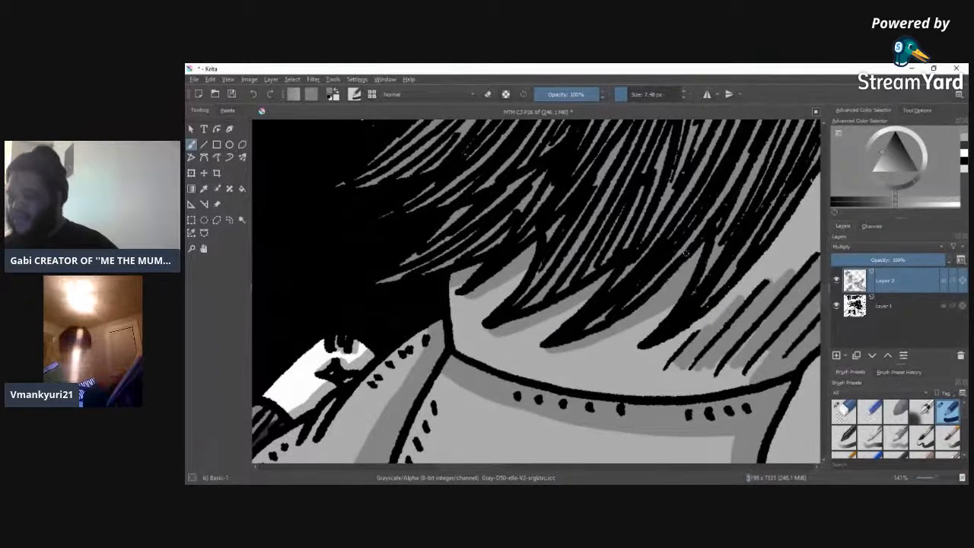
Step: Shade the neck along the right edge of the hair and beneath its rightmost tip with medium grey
drag(485, 466, 524, 467)
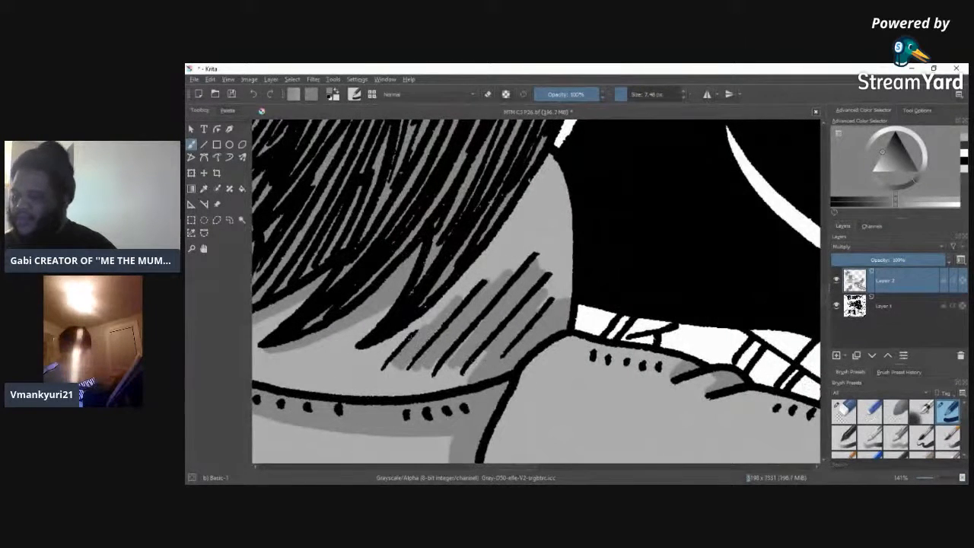
mouse_move(366, 349)
mouse_down()
mouse_move(482, 270)
mouse_move(565, 172)
mouse_move(552, 156)
mouse_move(561, 163)
mouse_move(437, 302)
mouse_up()
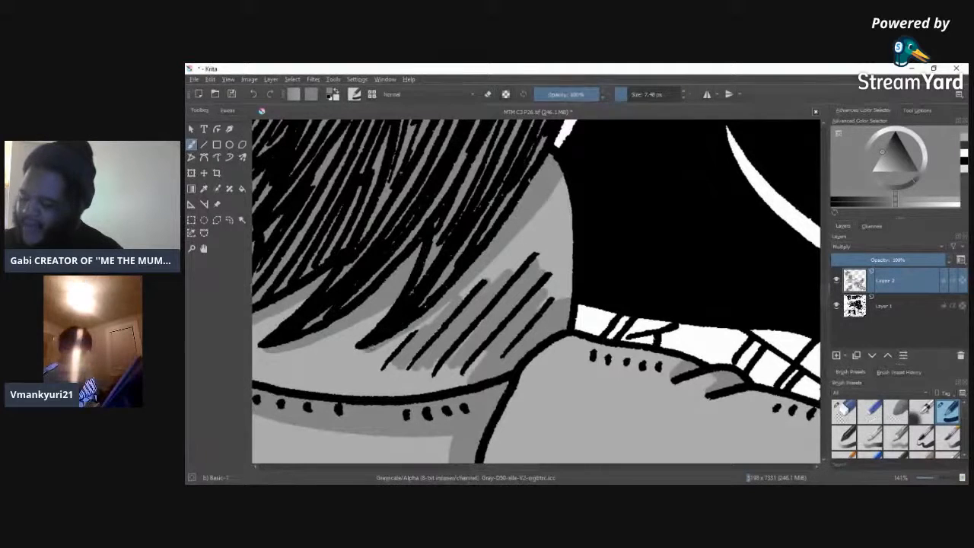
drag(361, 350, 442, 308)
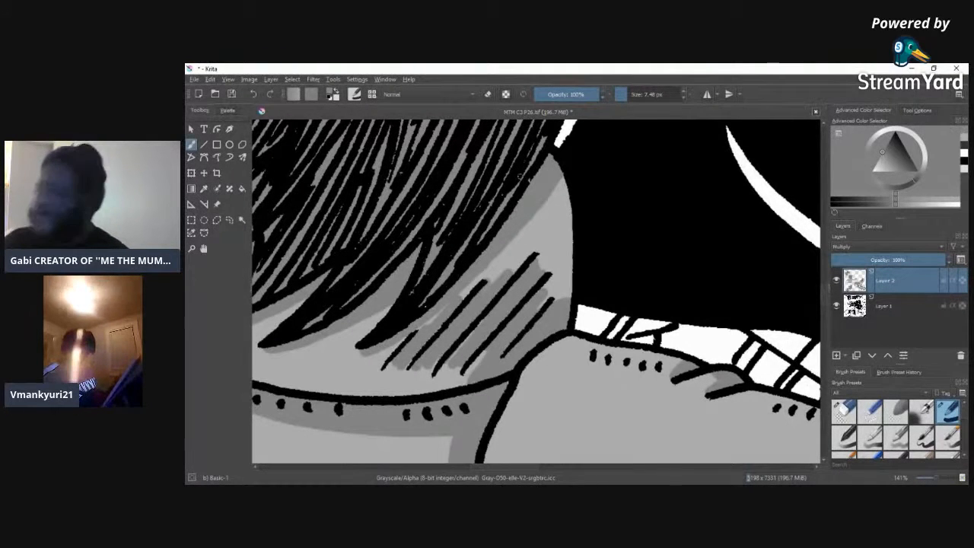
Step: Shade the two fold creases at the jacket's bottom hem with medium grey
mouse_move(825, 296)
mouse_down()
mouse_move(826, 273)
mouse_move(828, 305)
mouse_move(827, 285)
mouse_up()
mouse_move(526, 467)
mouse_down()
mouse_move(499, 466)
mouse_move(583, 479)
mouse_up()
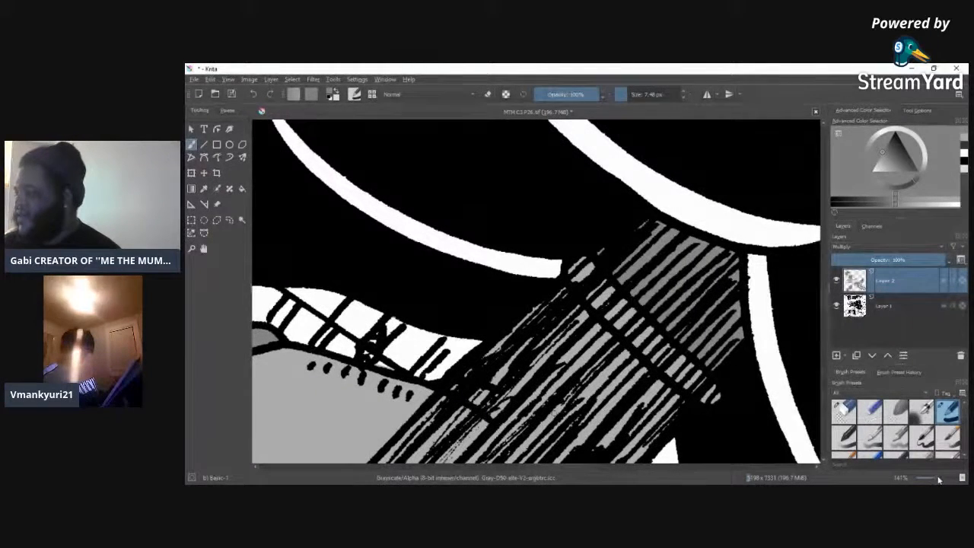
drag(938, 479, 937, 481)
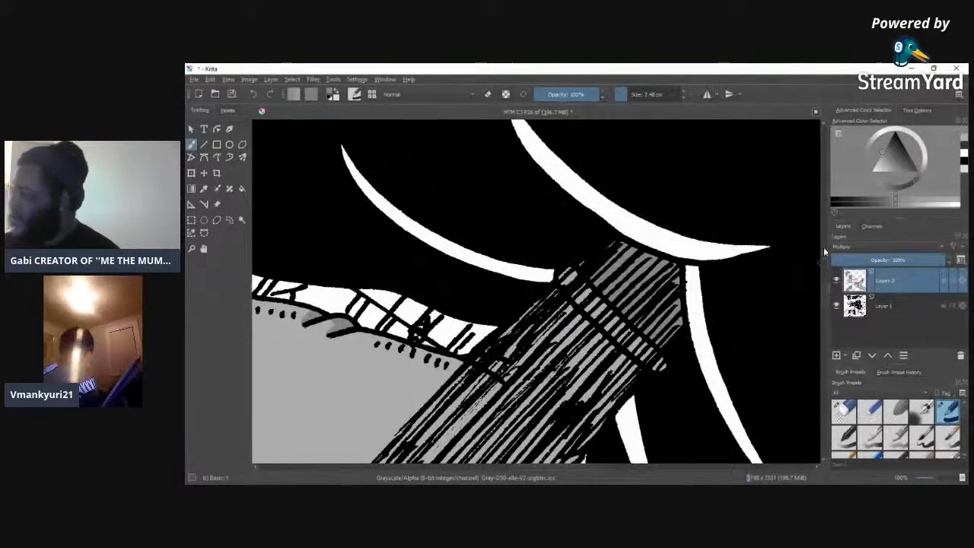
scroll(822, 308, down, 5)
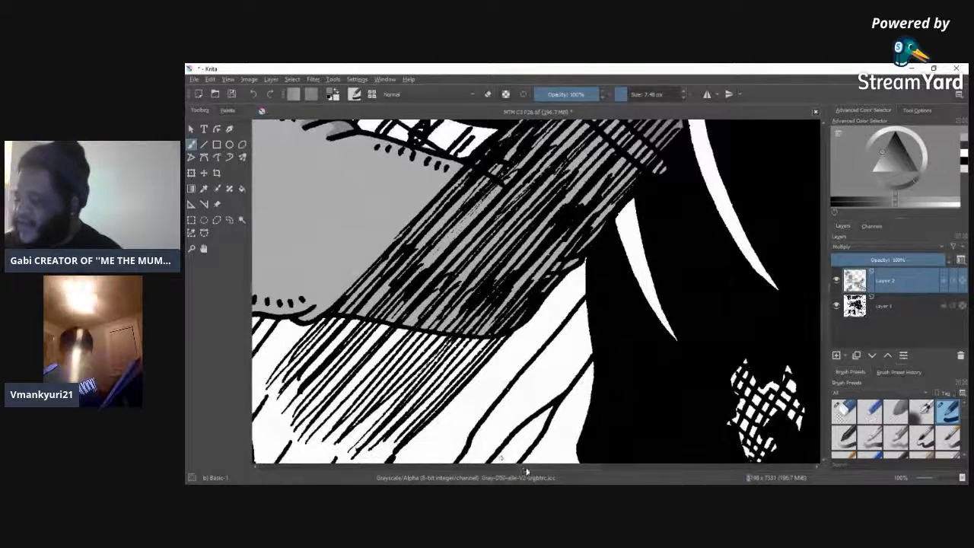
scroll(526, 466, left, 5)
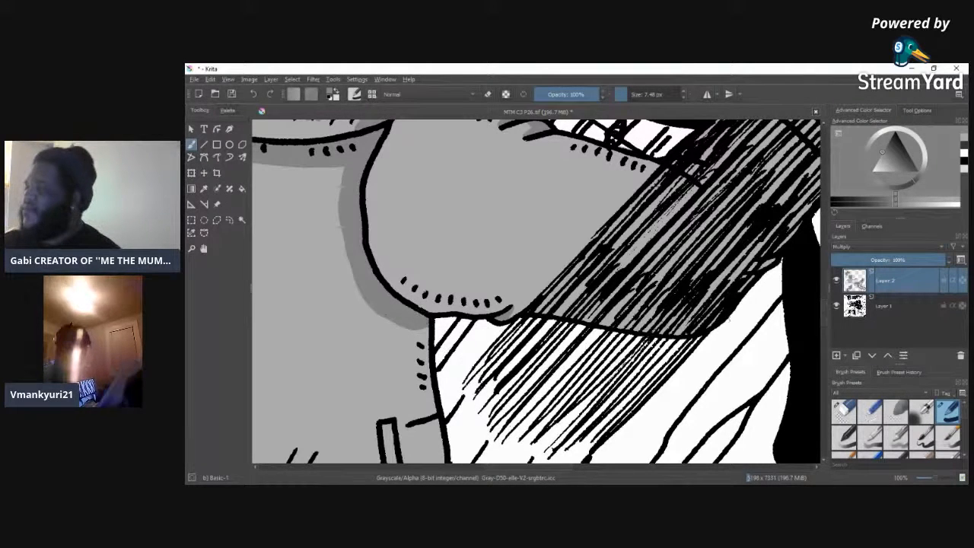
scroll(823, 335, down, 5)
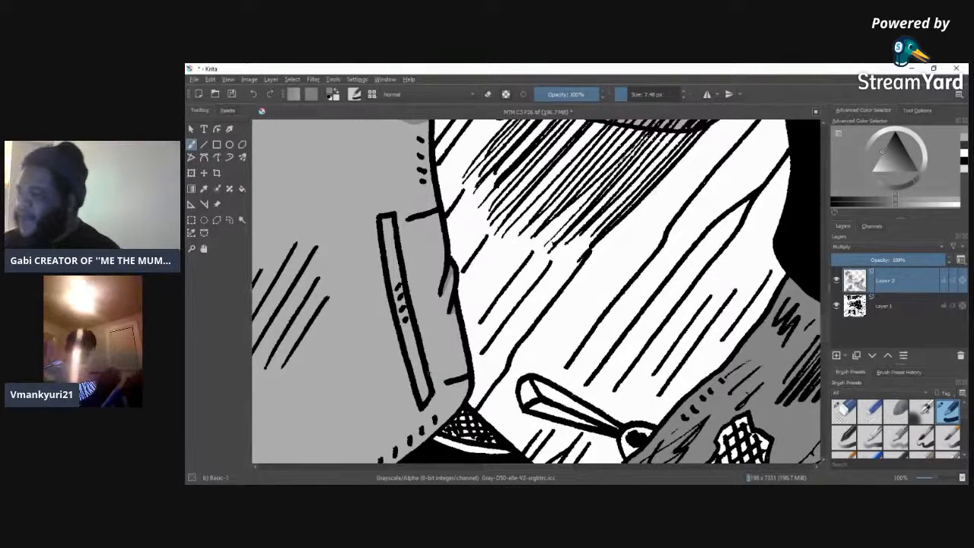
scroll(825, 335, down, 5)
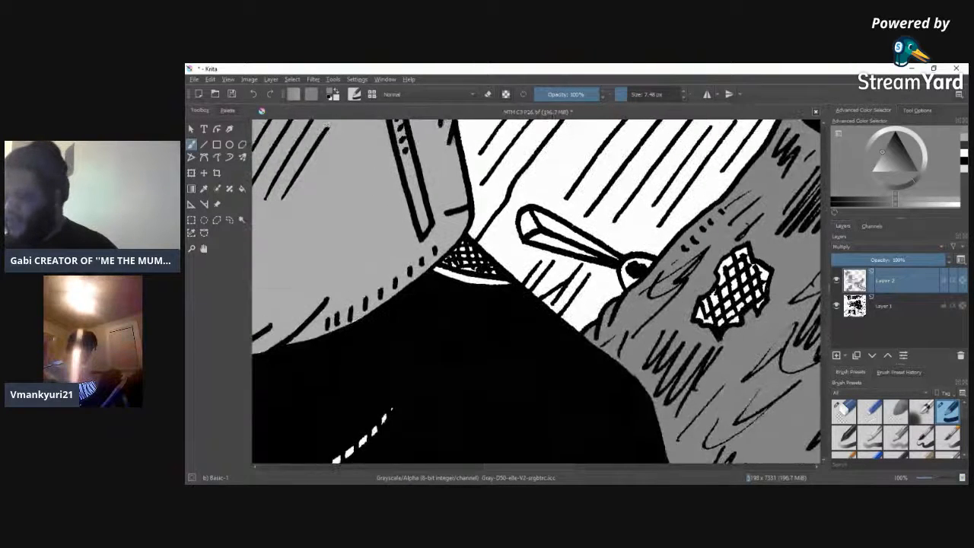
scroll(555, 467, left, 5)
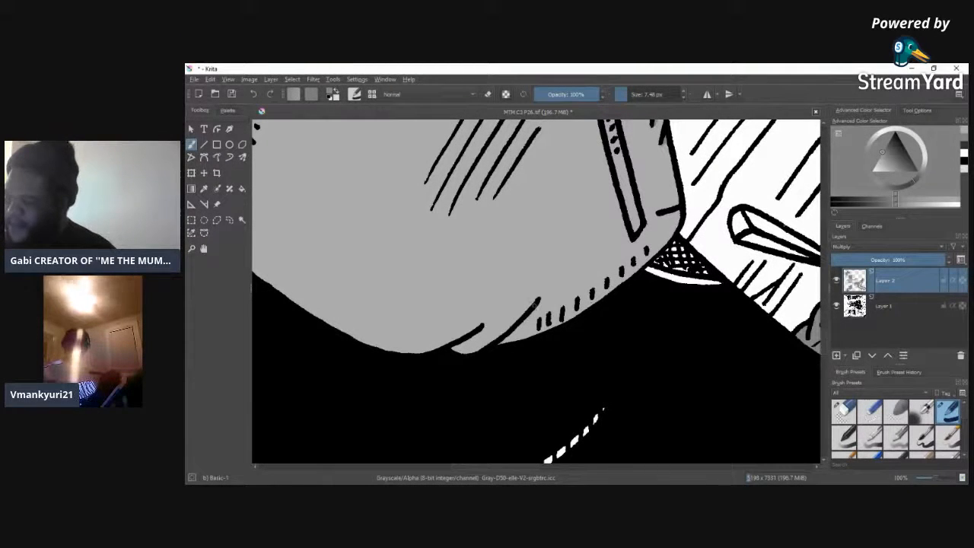
mouse_move(538, 302)
mouse_down()
mouse_move(522, 338)
mouse_move(525, 325)
mouse_move(505, 342)
mouse_up()
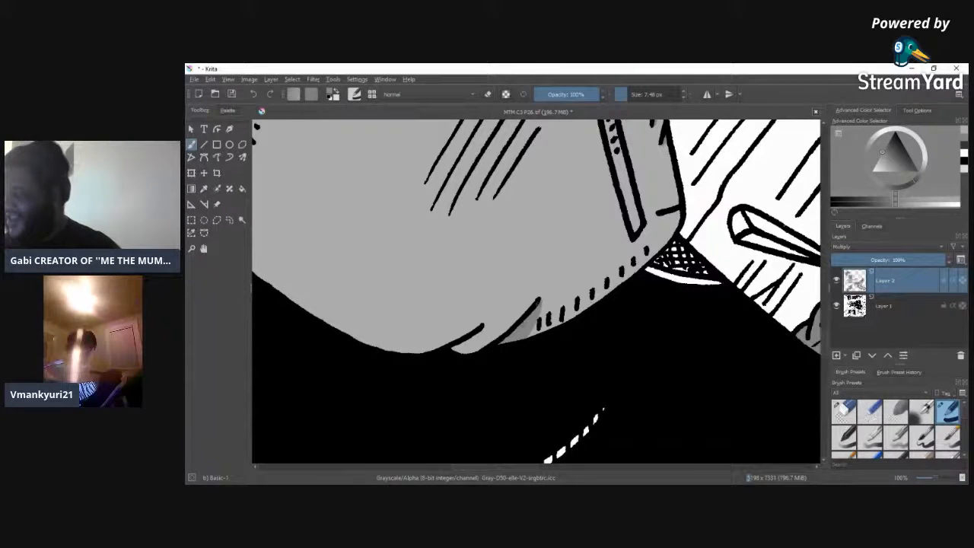
drag(485, 324, 473, 344)
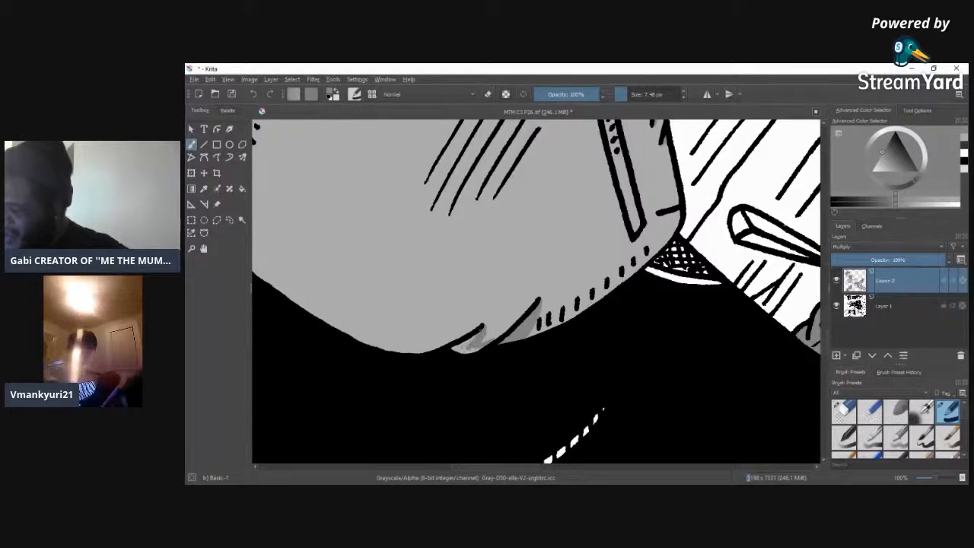
drag(475, 337, 453, 349)
mouse_move(508, 328)
mouse_down()
mouse_move(487, 341)
mouse_move(496, 341)
mouse_up()
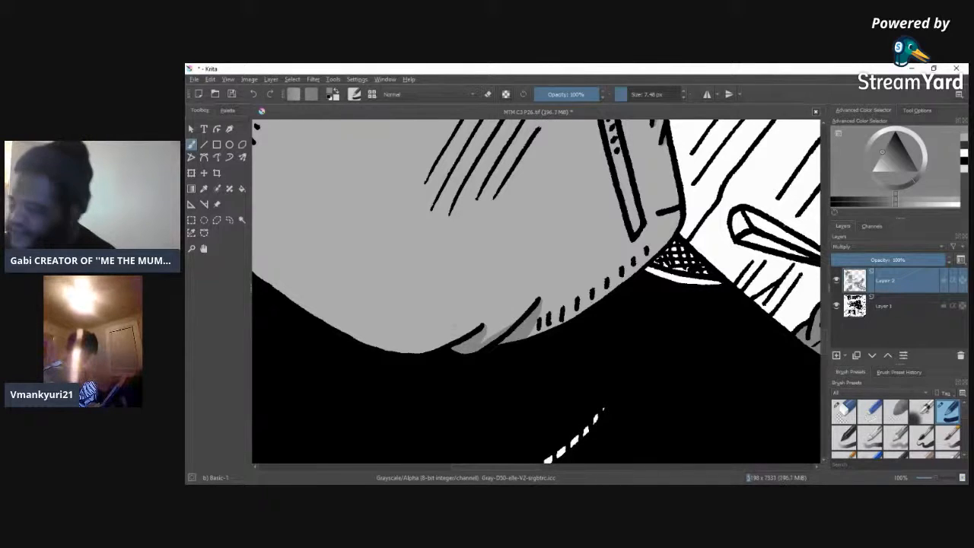
Step: Shade the diagonally hatched patch on the lower back of the jacket with medium grey strokes using a brush of about 31 px
drag(525, 470, 487, 470)
mouse_move(827, 339)
mouse_down()
mouse_move(830, 285)
mouse_move(824, 325)
mouse_up()
drag(431, 468, 466, 468)
key(bracketright)
key(bracketright)
key(bracketright)
key(bracketright)
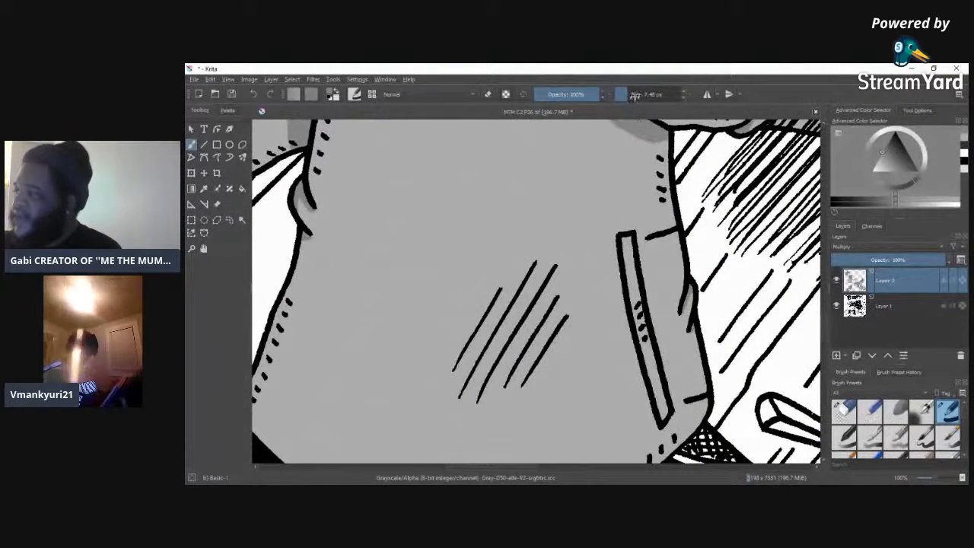
drag(510, 286, 466, 365)
drag(538, 267, 476, 383)
mouse_move(548, 273)
mouse_down()
mouse_move(480, 368)
mouse_move(532, 290)
mouse_move(491, 387)
mouse_up()
drag(556, 288, 507, 381)
mouse_move(562, 305)
mouse_down()
mouse_move(518, 379)
mouse_move(525, 384)
mouse_up()
drag(575, 314, 542, 361)
Step: Examine the shaded jacket and the black trousers below it at different zoom levels for areas still needing tone
mouse_move(825, 338)
mouse_down()
mouse_move(825, 310)
mouse_move(825, 327)
mouse_up()
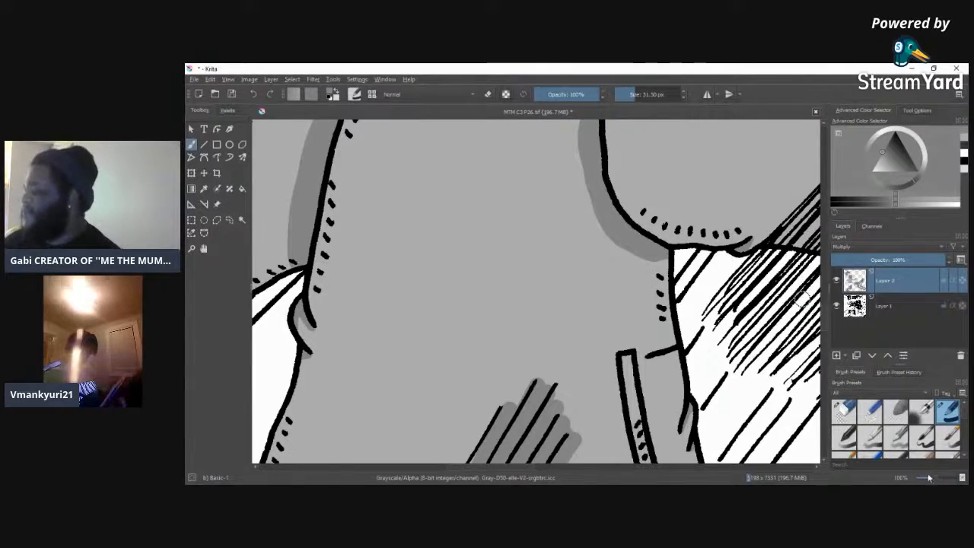
scroll(936, 482, down, 2)
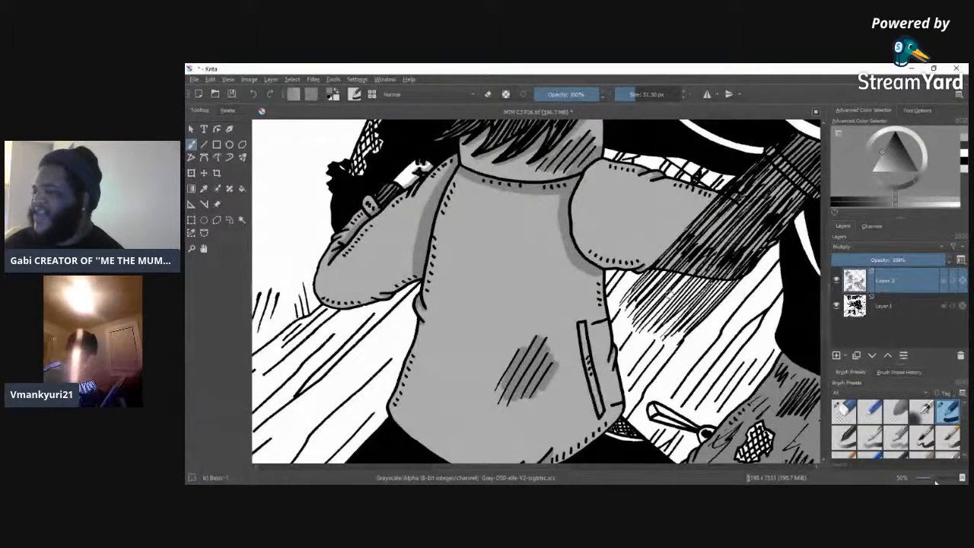
scroll(937, 482, down, 3)
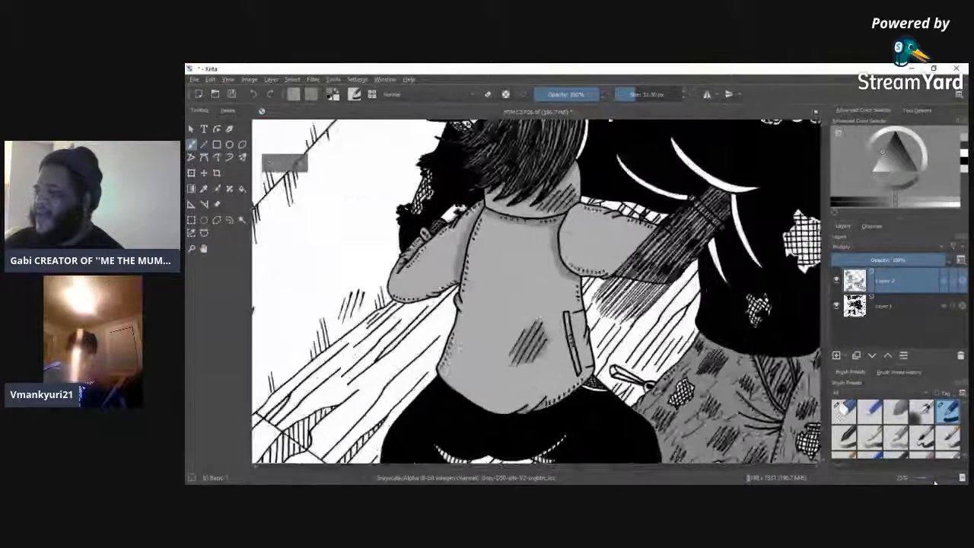
scroll(935, 481, up, 1)
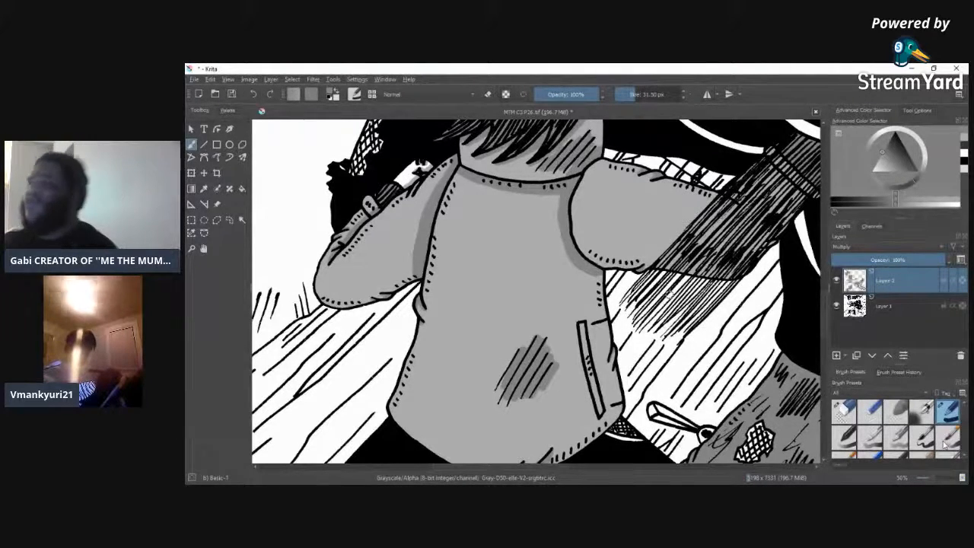
scroll(824, 311, down, 10)
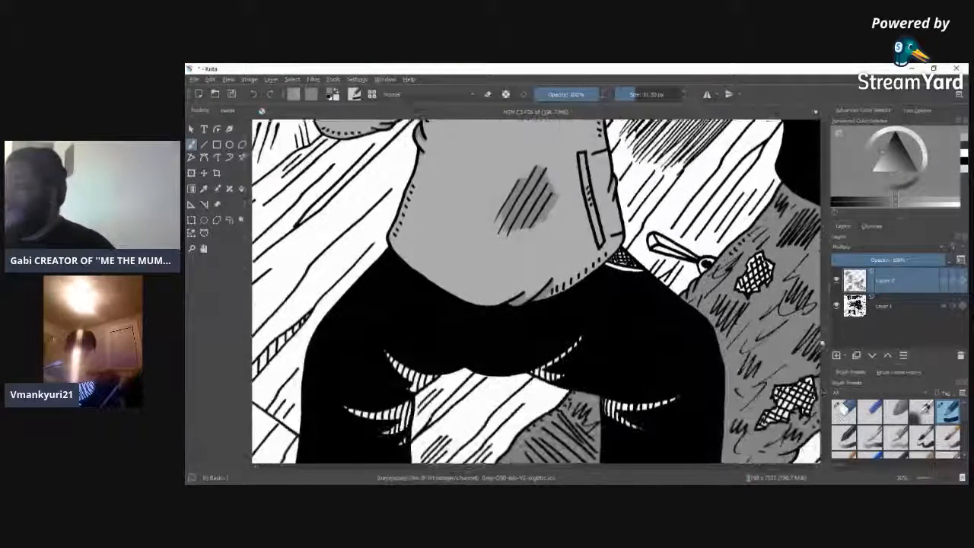
scroll(823, 345, up, 12)
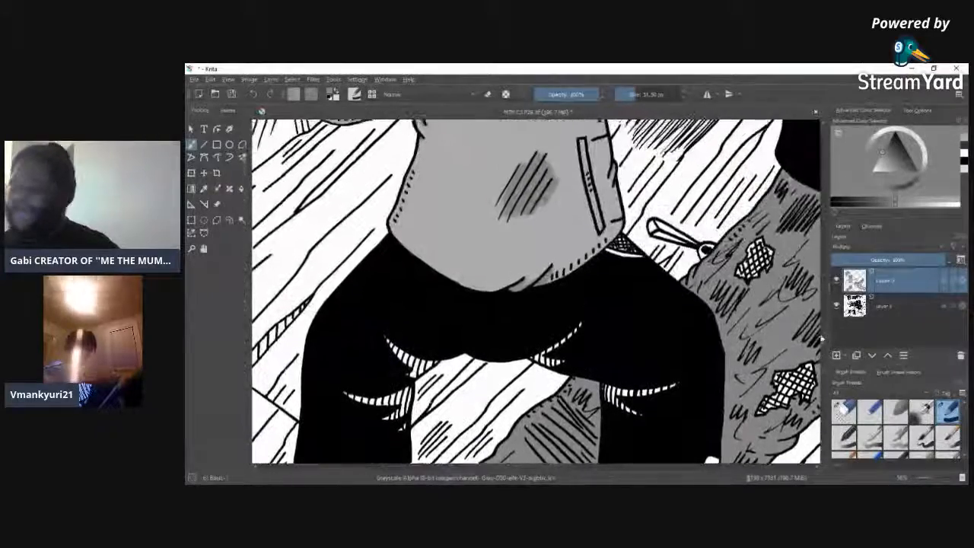
scroll(828, 304, down, 8)
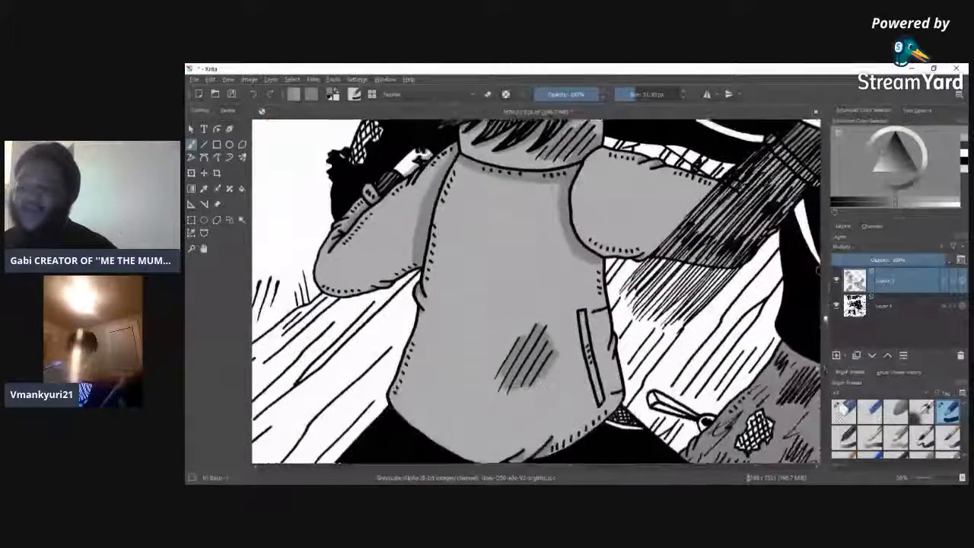
scroll(828, 316, up, 4)
scroll(829, 317, up, 10)
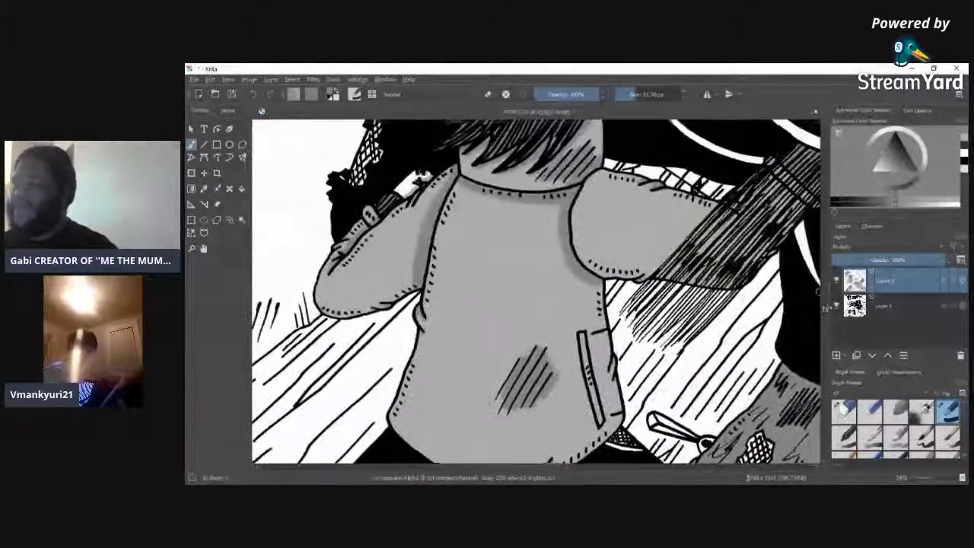
scroll(830, 304, up, 3)
scroll(825, 327, down, 10)
scroll(825, 333, down, 6)
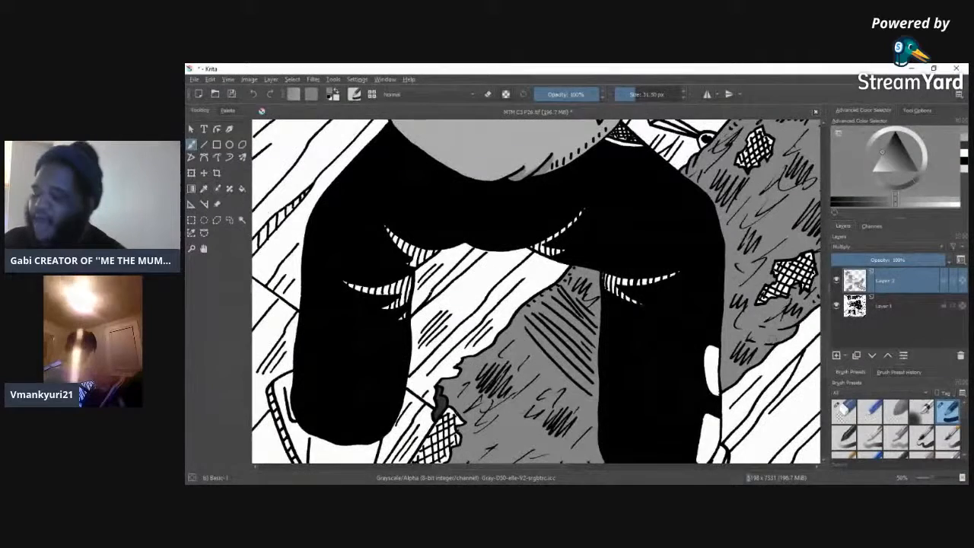
scroll(827, 346, down, 5)
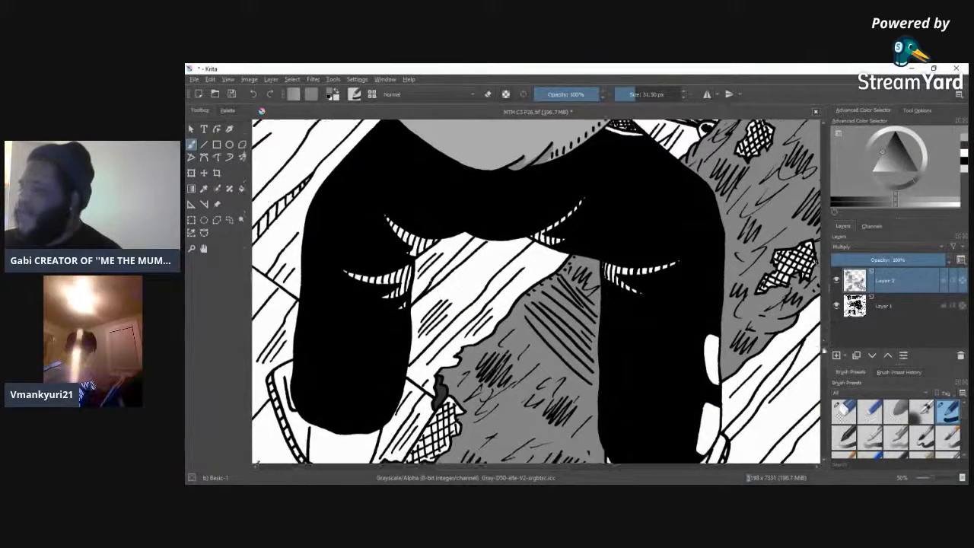
Step: Shade the inner opening and the ribbed sole edge of the girl's left shoe with medium grey
drag(824, 356, 824, 357)
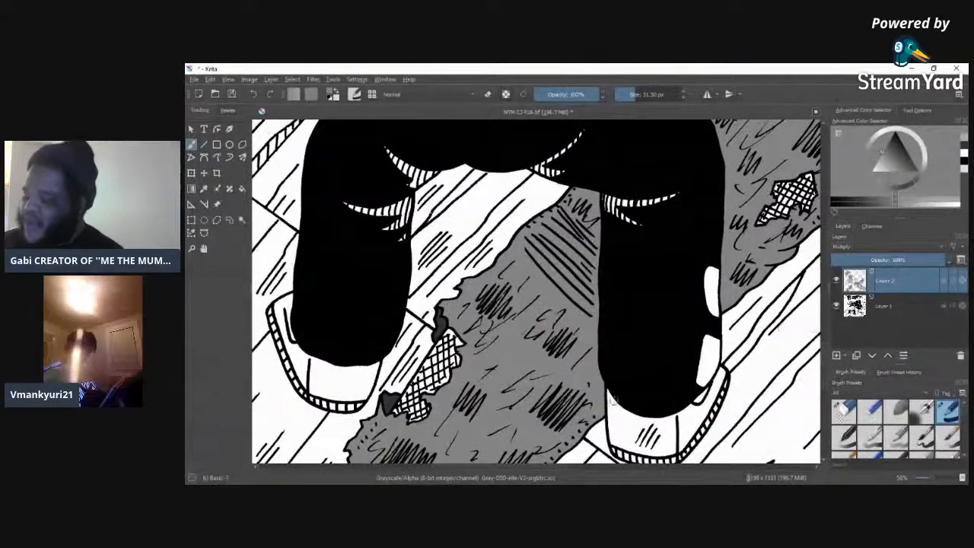
scroll(556, 468, left, 3)
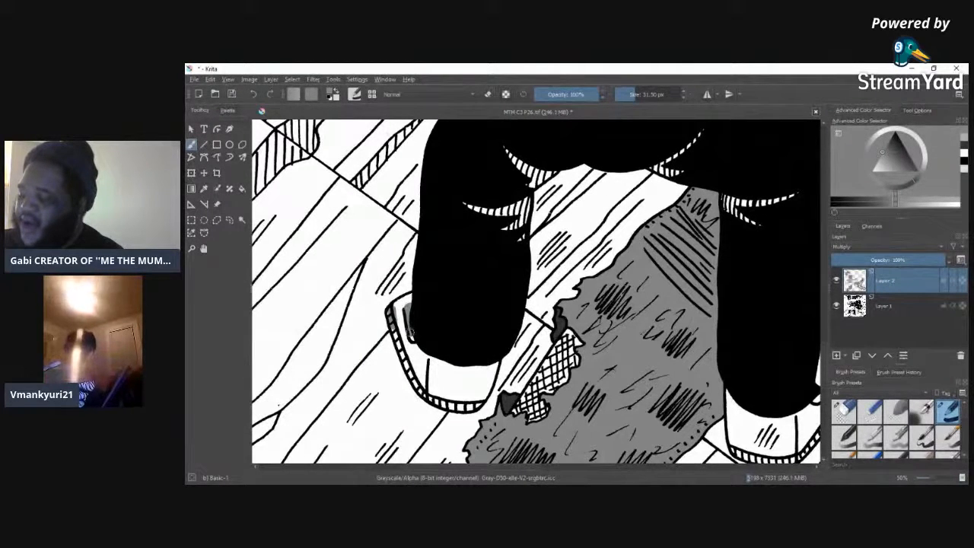
drag(410, 335, 410, 310)
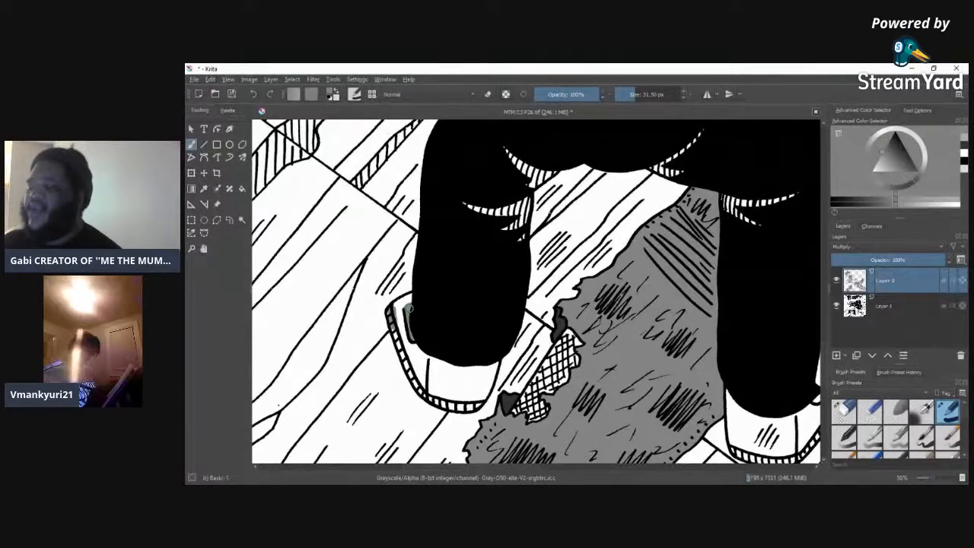
mouse_move(393, 326)
mouse_down()
mouse_move(410, 370)
mouse_move(407, 359)
mouse_up()
drag(423, 388, 428, 395)
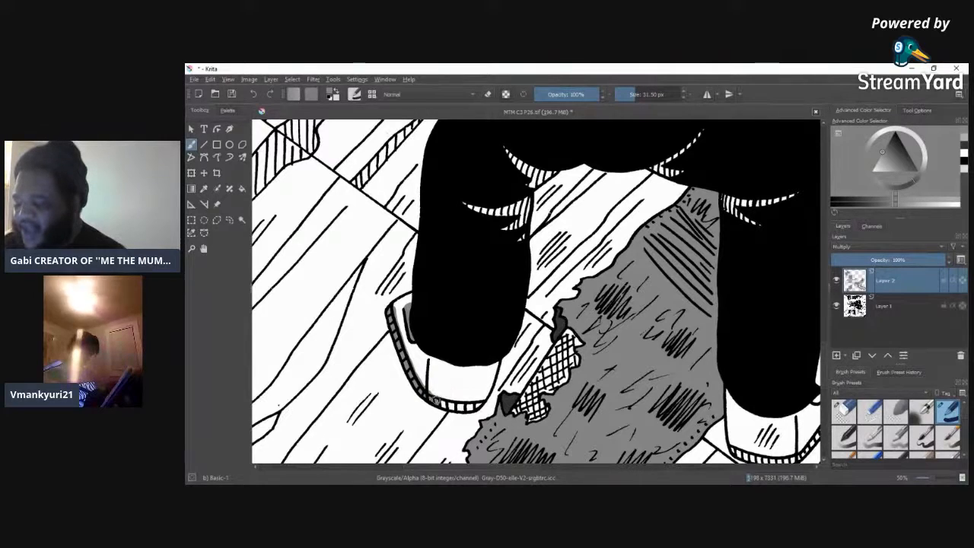
drag(446, 406, 467, 406)
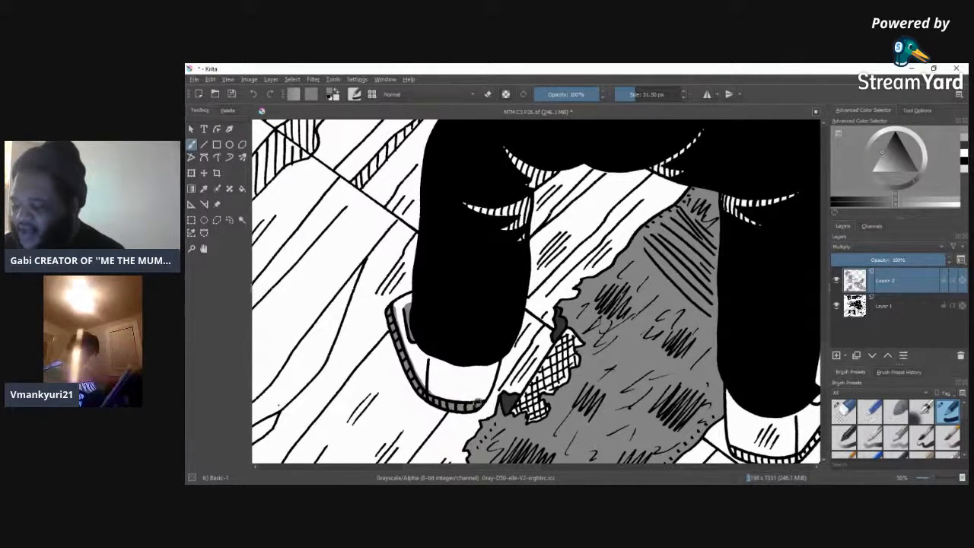
drag(480, 399, 455, 402)
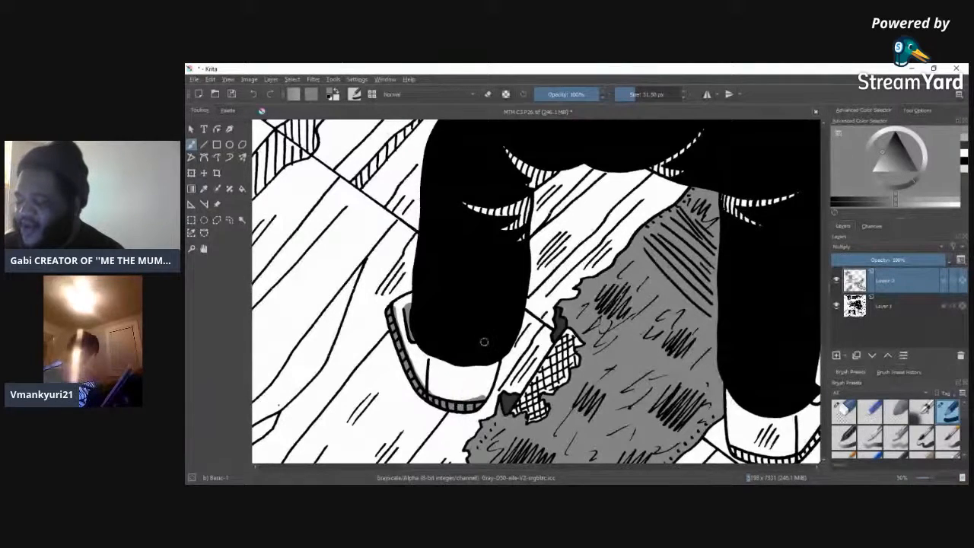
Step: Shade the small inner opening and, with an 8.37 px brush, the ribbed sole edge of the right shoe in medium grey
drag(434, 469, 488, 468)
drag(574, 393, 571, 399)
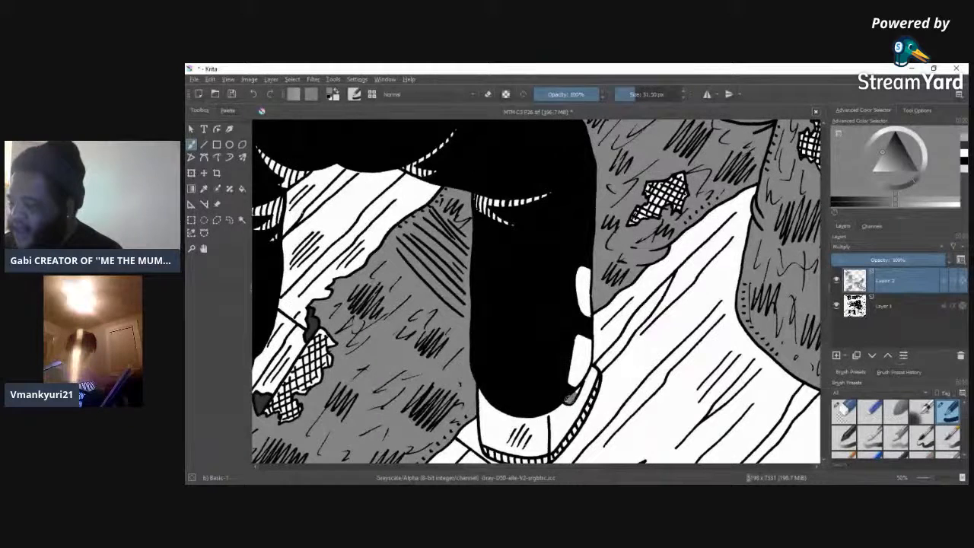
key(bracketleft)
key(bracketleft)
key(bracketleft)
key(bracketleft)
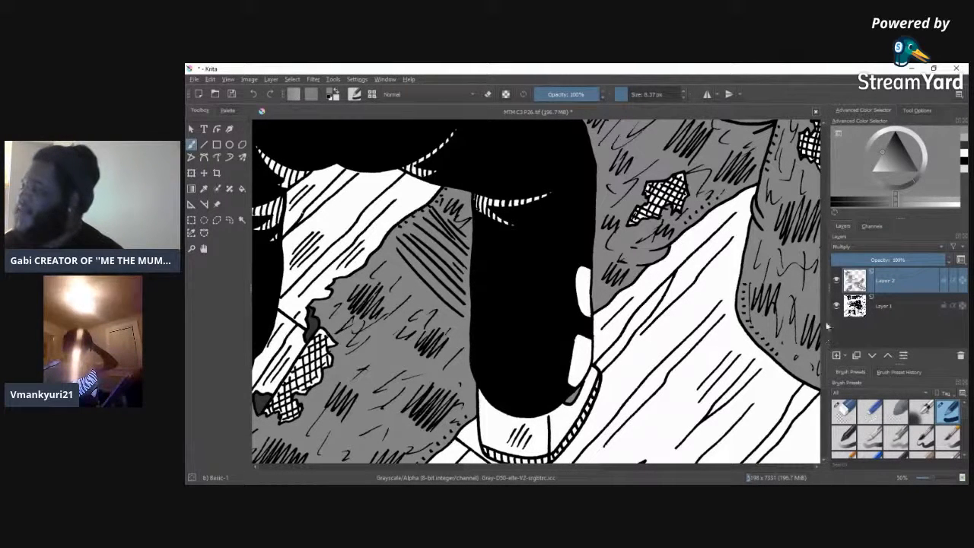
scroll(671, 304, down, 2)
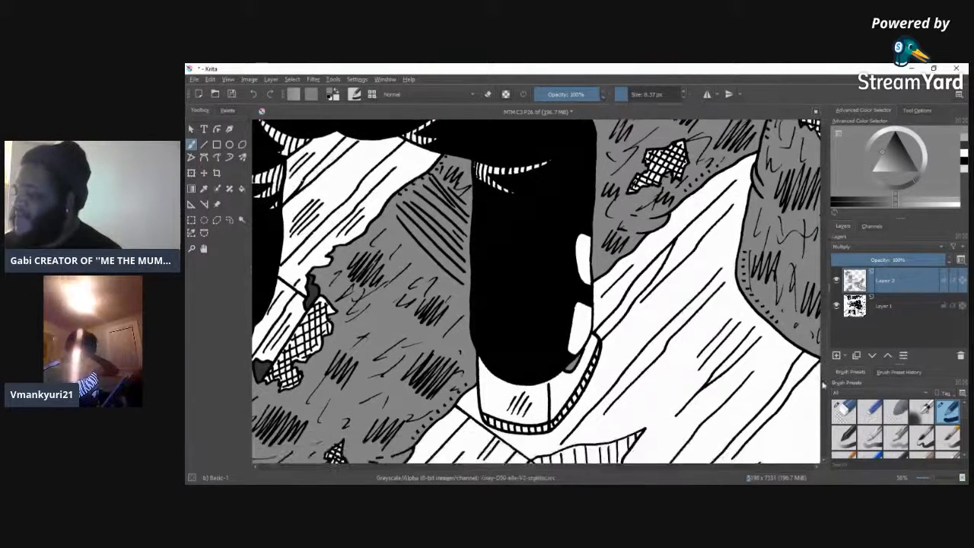
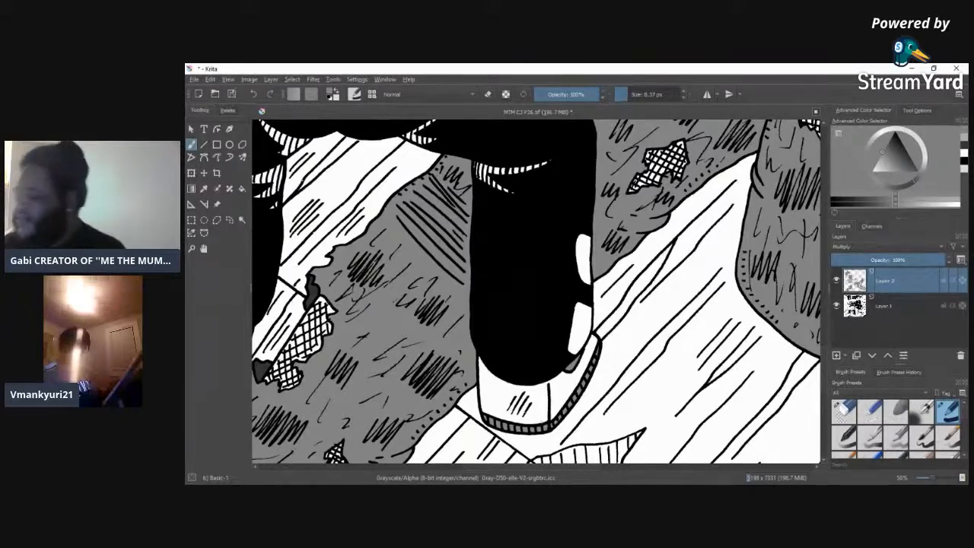
Step: Fill the side panel of the left shoe with the recent light grey, enlarging the brush to 13.93 px
drag(595, 468, 541, 467)
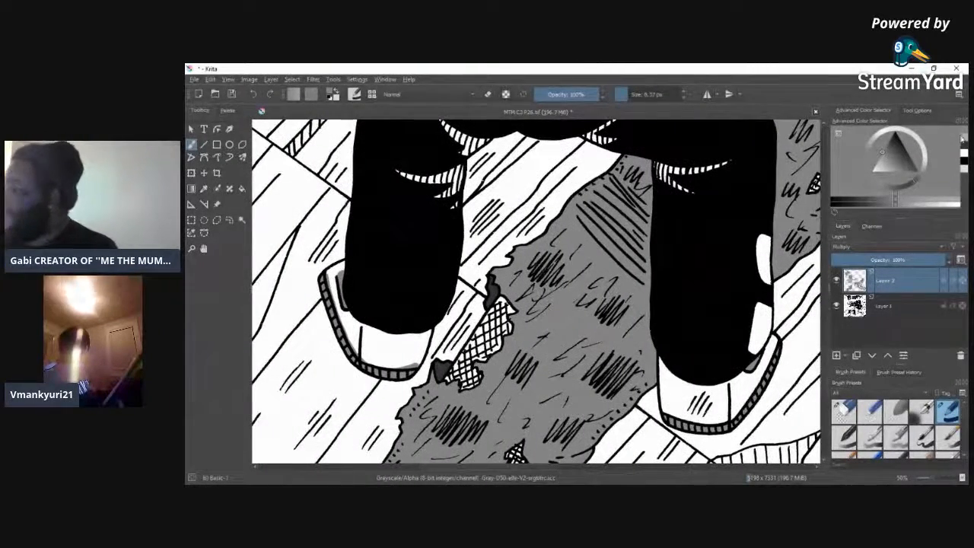
click(964, 141)
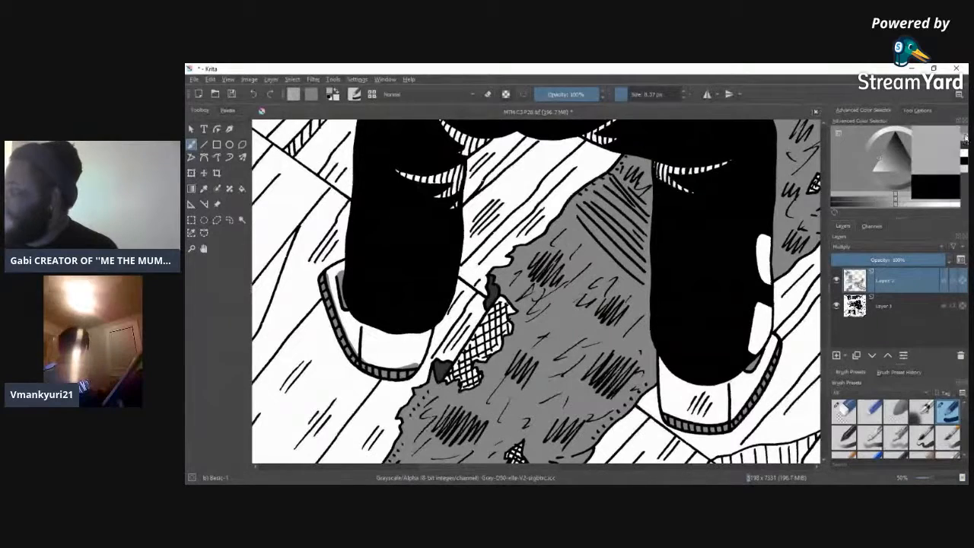
click(935, 480)
drag(494, 470, 430, 473)
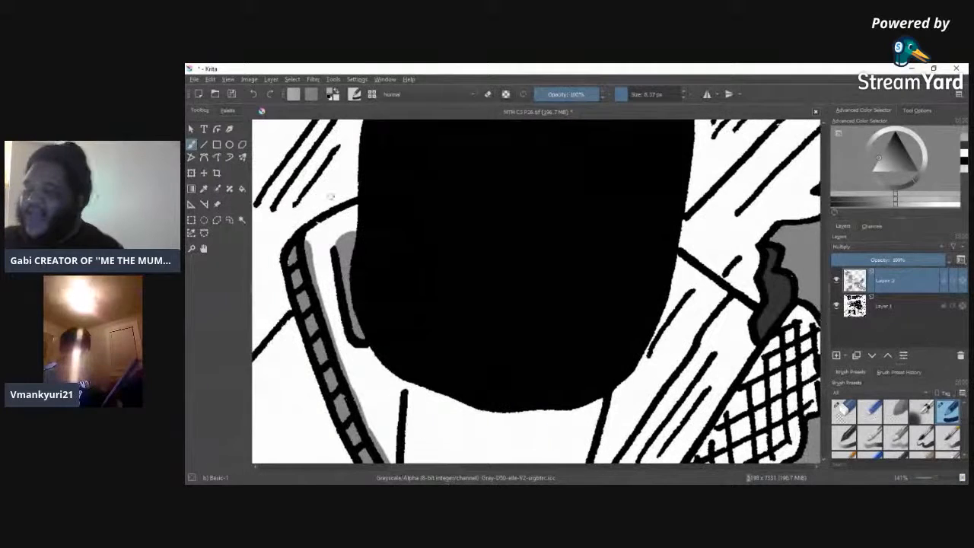
drag(347, 213, 338, 218)
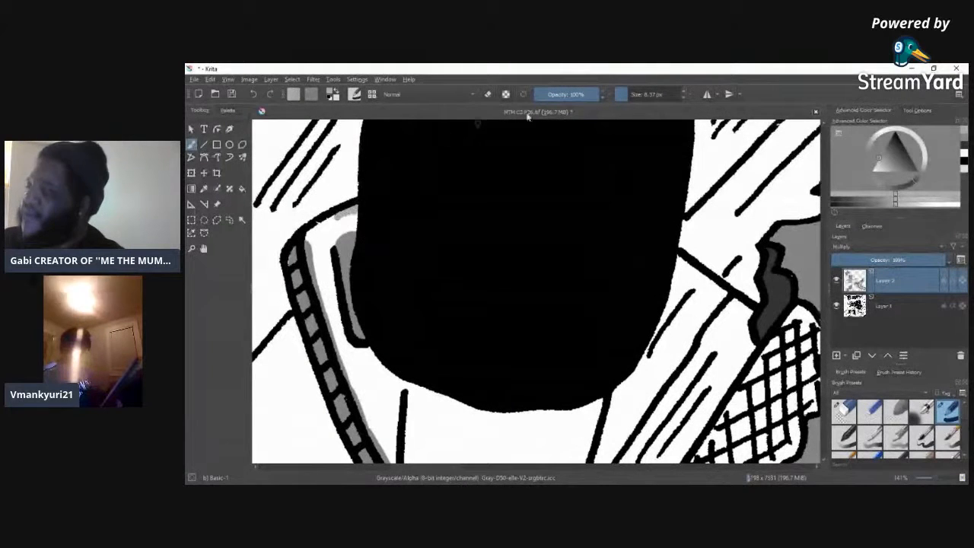
click(631, 93)
mouse_move(357, 225)
mouse_down()
mouse_move(330, 246)
mouse_move(360, 214)
mouse_move(321, 241)
mouse_move(348, 216)
mouse_move(317, 230)
mouse_move(337, 216)
mouse_move(312, 239)
mouse_move(322, 252)
mouse_move(308, 234)
mouse_move(322, 295)
mouse_move(326, 247)
mouse_move(338, 332)
mouse_move(326, 304)
mouse_move(380, 445)
mouse_move(395, 428)
mouse_move(395, 394)
mouse_move(370, 350)
mouse_move(345, 339)
mouse_move(375, 396)
mouse_move(373, 415)
mouse_move(376, 376)
mouse_up()
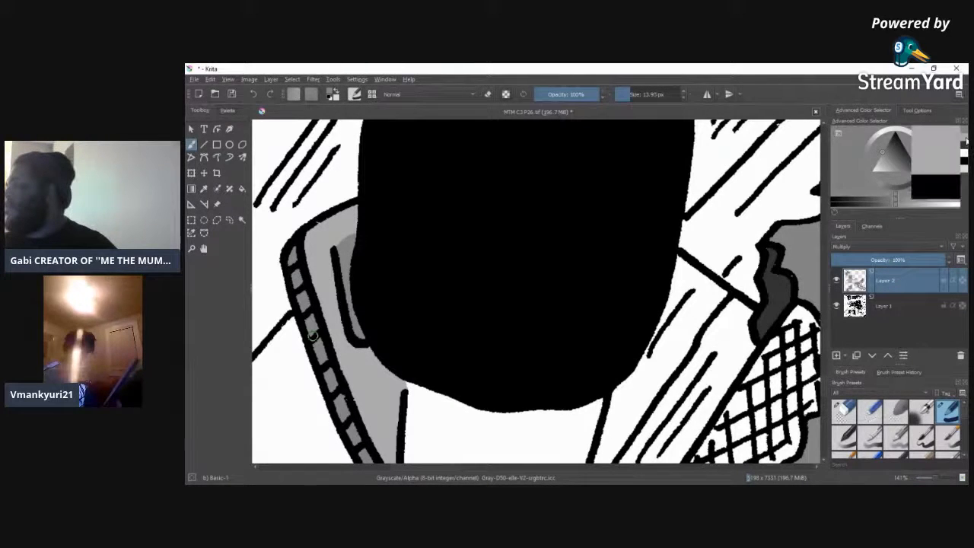
Step: Fill the toe cap of the left shoe with light grey, from the trouser edge down to the sole
mouse_move(963, 138)
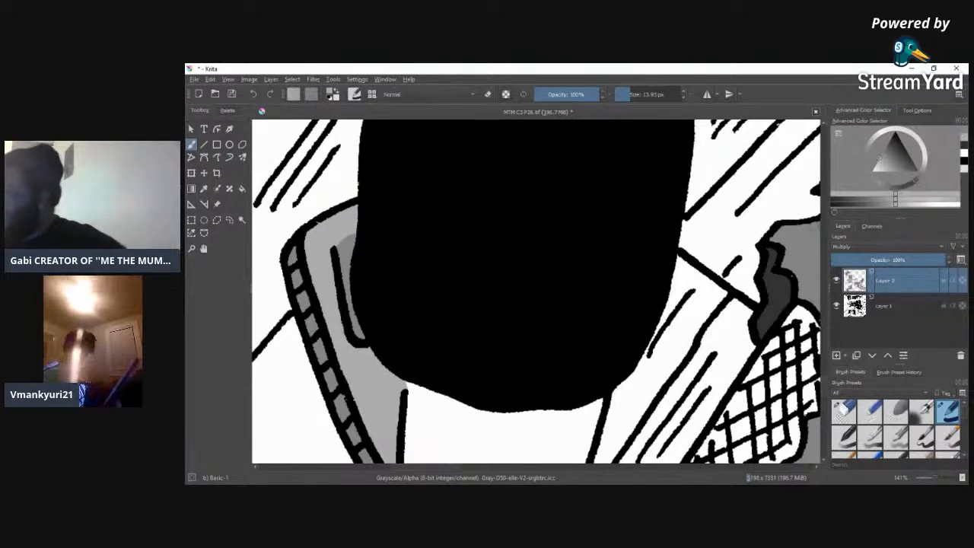
scroll(823, 388, down, 1)
scroll(823, 388, down, 5)
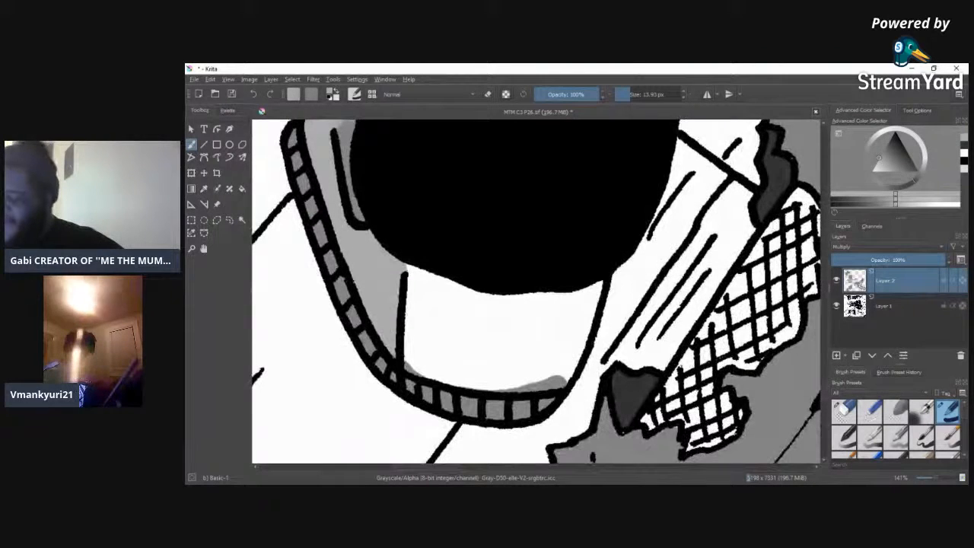
mouse_move(554, 373)
mouse_down()
mouse_move(561, 385)
mouse_move(472, 386)
mouse_move(411, 367)
mouse_move(397, 352)
mouse_move(411, 369)
mouse_up()
mouse_move(403, 268)
mouse_down()
mouse_move(407, 301)
mouse_move(420, 271)
mouse_move(424, 308)
mouse_move(430, 270)
mouse_move(428, 316)
mouse_move(438, 295)
mouse_move(436, 312)
mouse_move(458, 321)
mouse_move(484, 300)
mouse_move(501, 313)
mouse_move(510, 297)
mouse_move(515, 331)
mouse_move(524, 295)
mouse_move(554, 332)
mouse_move(558, 300)
mouse_move(561, 320)
mouse_move(575, 299)
mouse_move(564, 303)
mouse_move(574, 325)
mouse_move(591, 302)
mouse_up()
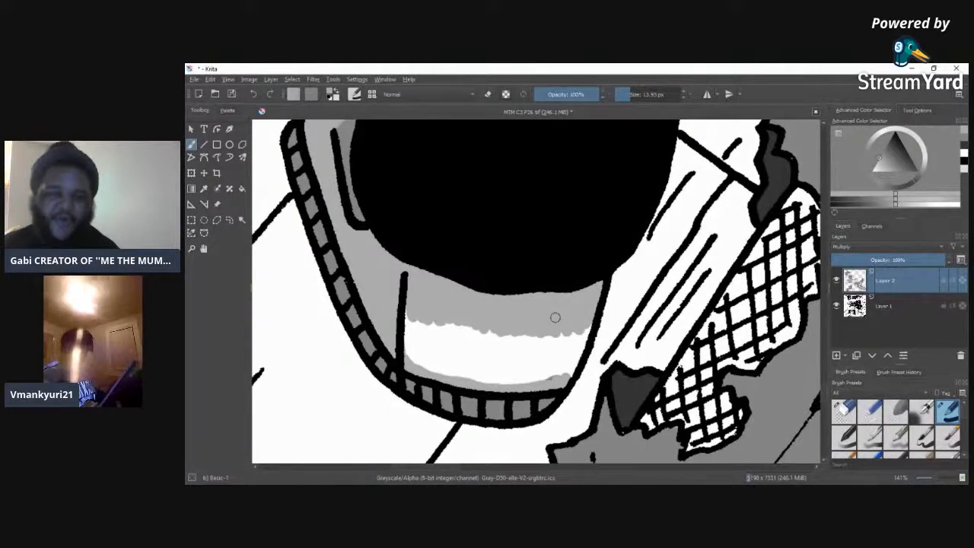
mouse_move(398, 321)
mouse_down()
mouse_move(419, 369)
mouse_move(415, 313)
mouse_move(443, 357)
mouse_move(461, 322)
mouse_move(479, 377)
mouse_move(500, 327)
mouse_move(506, 354)
mouse_move(515, 329)
mouse_move(525, 358)
mouse_move(537, 343)
mouse_move(552, 379)
mouse_move(588, 328)
mouse_up()
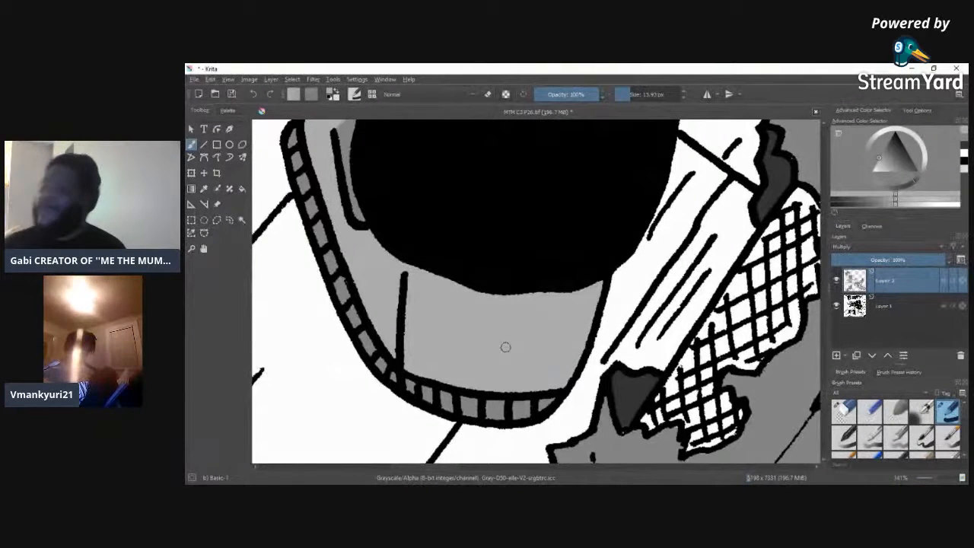
Step: Shade the upper part of the right shoe's toe cap in light grey, from the trouser edge across to the side seam
mouse_move(446, 466)
mouse_down()
mouse_move(472, 477)
mouse_move(446, 471)
mouse_up()
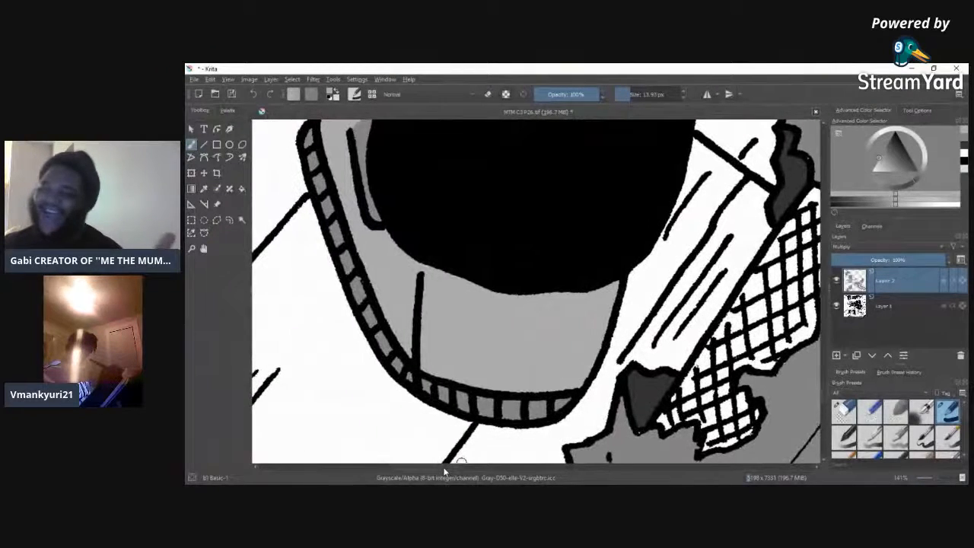
drag(445, 472, 550, 465)
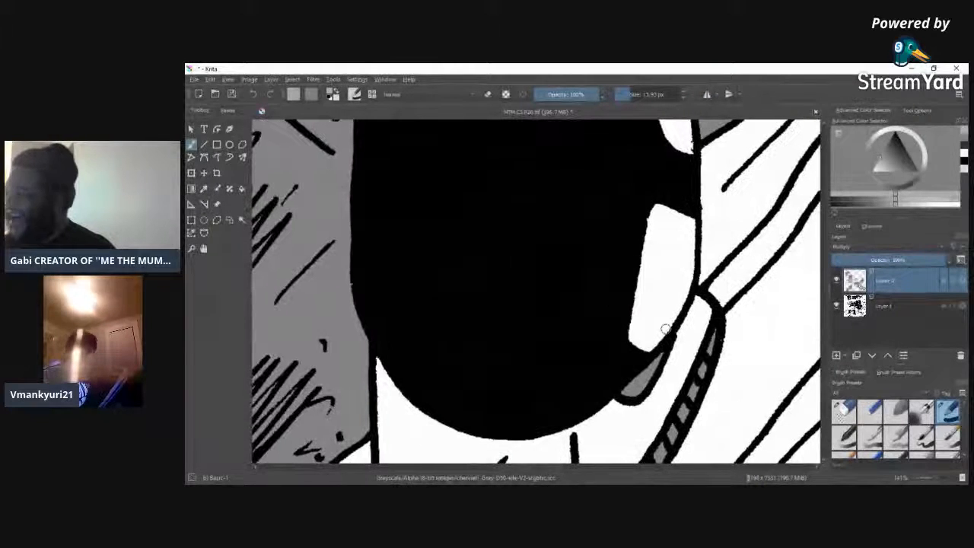
scroll(807, 354, down, 5)
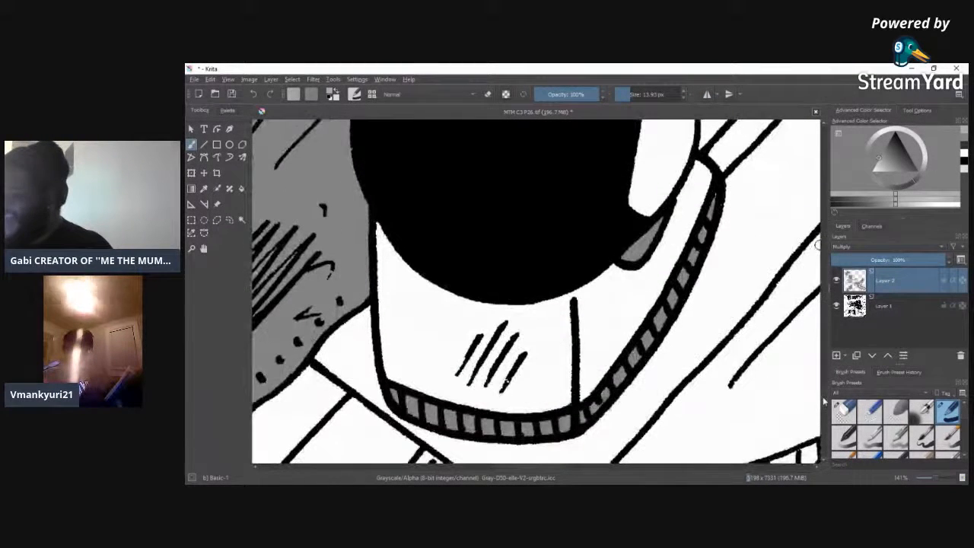
mouse_move(381, 232)
mouse_down()
mouse_move(379, 294)
mouse_move(383, 249)
mouse_move(399, 324)
mouse_move(399, 269)
mouse_move(392, 382)
mouse_move(419, 394)
mouse_move(405, 341)
mouse_move(418, 388)
mouse_move(407, 377)
mouse_move(414, 388)
mouse_move(405, 313)
mouse_up()
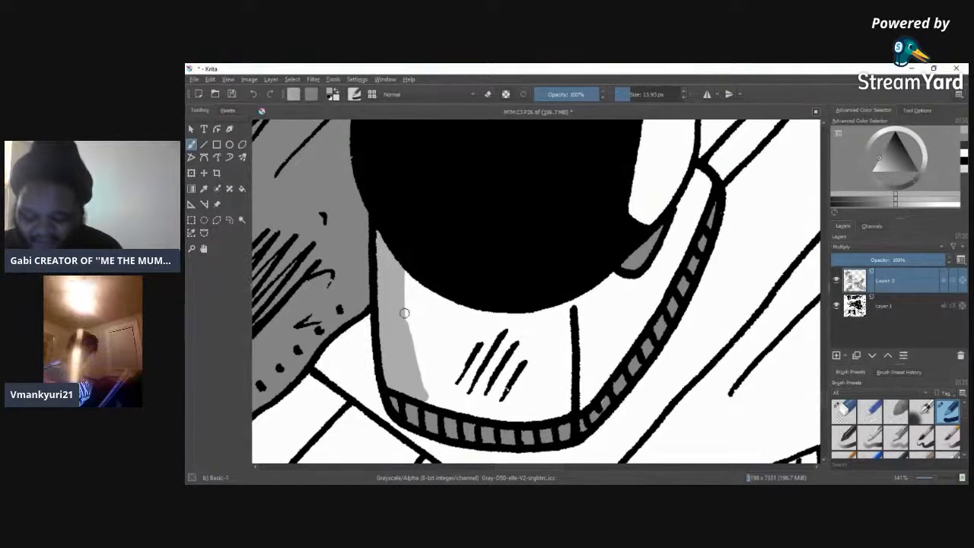
mouse_move(425, 264)
mouse_down()
mouse_move(415, 365)
mouse_move(431, 289)
mouse_move(450, 382)
mouse_move(524, 373)
mouse_move(526, 387)
mouse_up()
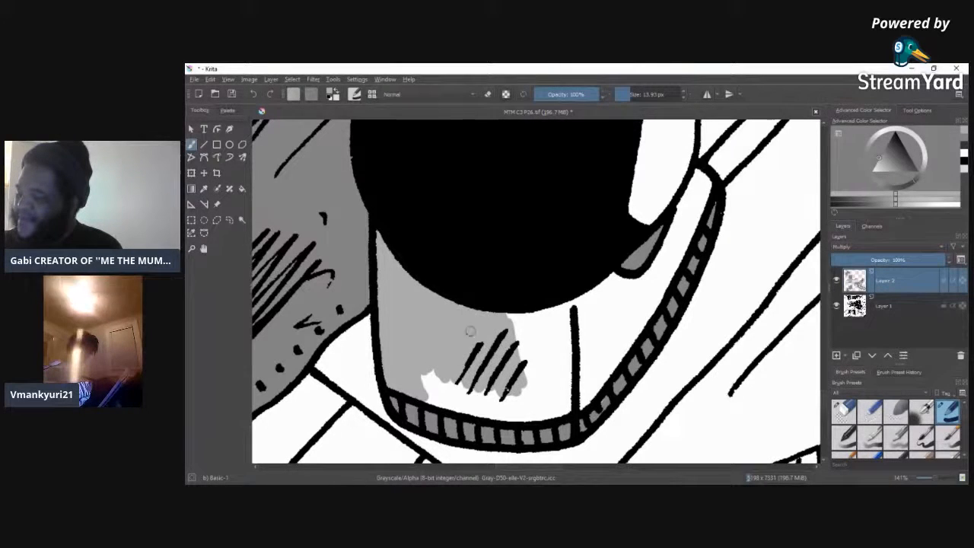
drag(510, 317, 527, 374)
mouse_move(522, 314)
mouse_down()
mouse_move(536, 377)
mouse_move(546, 319)
mouse_move(563, 373)
mouse_move(571, 304)
mouse_move(561, 326)
mouse_up()
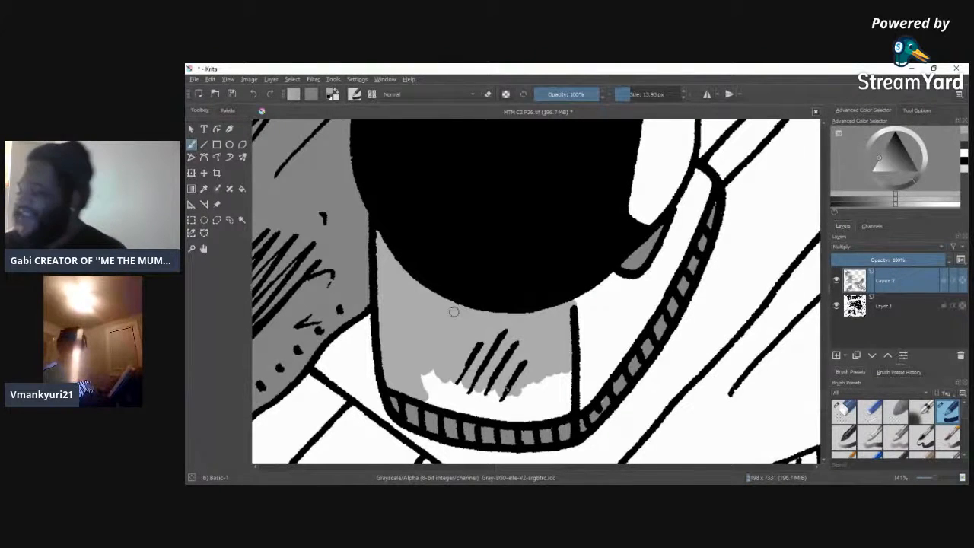
Step: Fill the side panel of the right shoe with the recent light grey, from the toe seam up to the heel
mouse_move(569, 287)
mouse_down()
mouse_move(586, 305)
mouse_move(615, 278)
mouse_move(601, 284)
mouse_up()
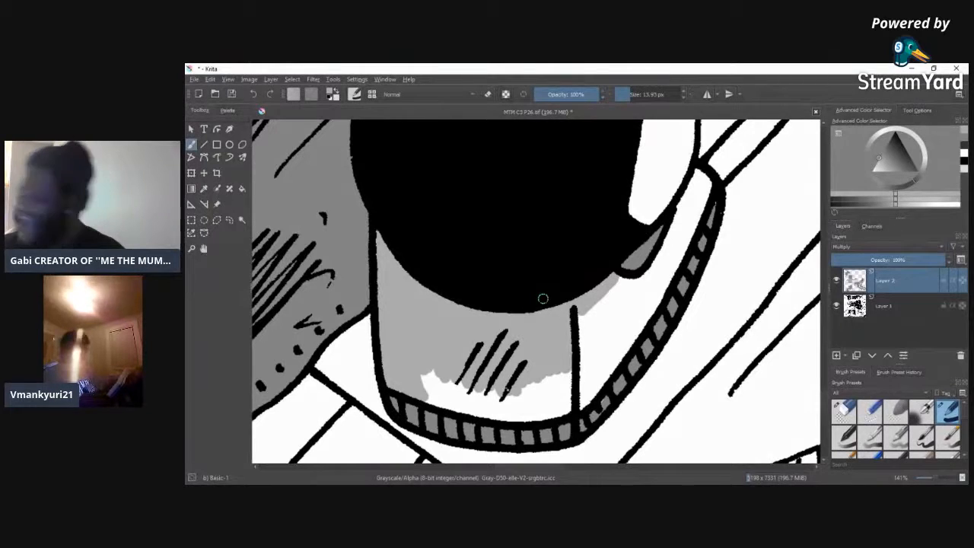
mouse_move(582, 320)
mouse_down()
mouse_move(609, 305)
mouse_move(613, 335)
mouse_move(631, 358)
mouse_move(630, 316)
mouse_up()
mouse_move(575, 369)
mouse_down()
mouse_move(606, 353)
mouse_move(578, 402)
mouse_move(651, 313)
mouse_move(605, 358)
mouse_move(660, 276)
mouse_move(624, 319)
mouse_move(616, 303)
mouse_move(630, 285)
mouse_move(618, 282)
mouse_move(639, 293)
mouse_move(664, 262)
mouse_move(651, 310)
mouse_move(677, 259)
mouse_move(641, 298)
mouse_up()
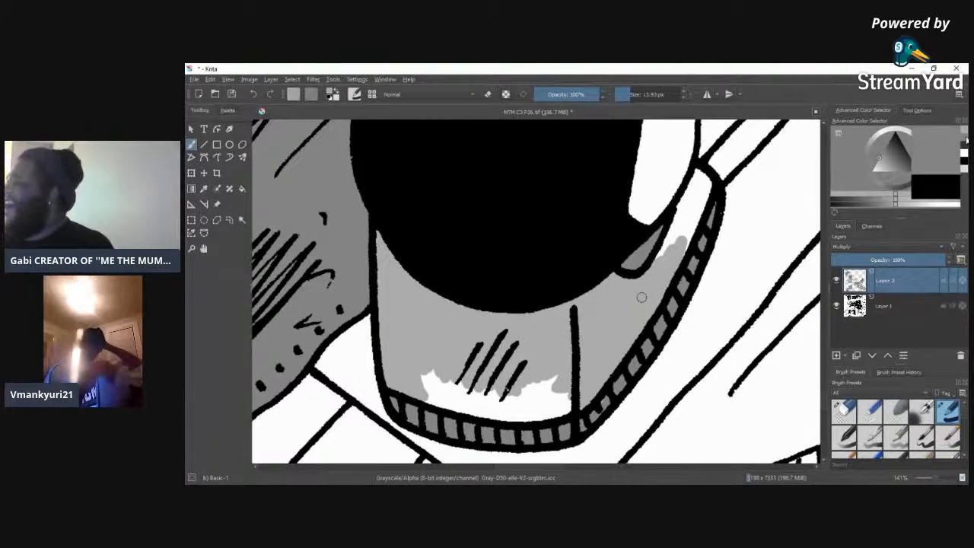
drag(586, 411, 601, 402)
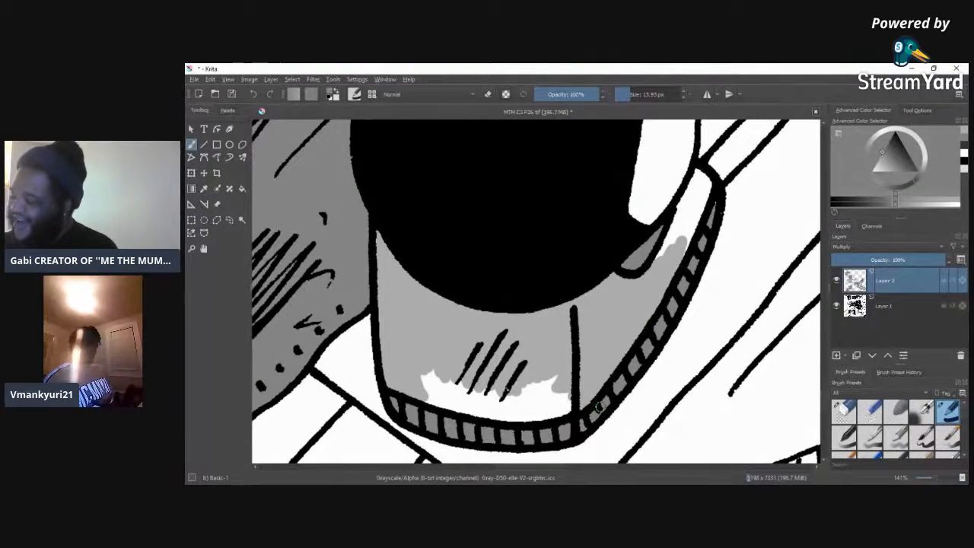
click(965, 140)
mouse_move(682, 248)
mouse_down()
mouse_move(653, 265)
mouse_move(702, 204)
mouse_move(680, 254)
mouse_move(701, 217)
mouse_move(705, 176)
mouse_move(682, 216)
mouse_move(678, 208)
mouse_move(698, 172)
mouse_move(692, 195)
mouse_move(684, 201)
mouse_up()
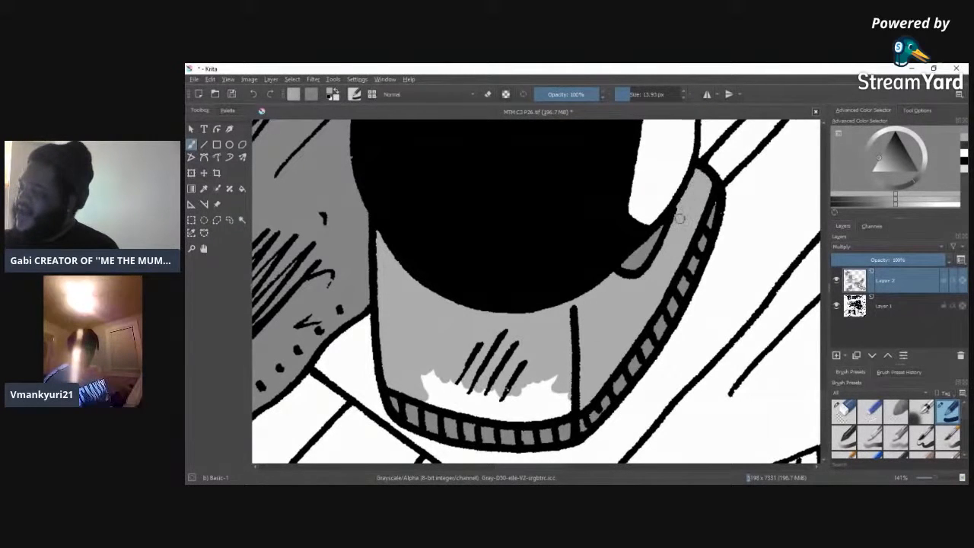
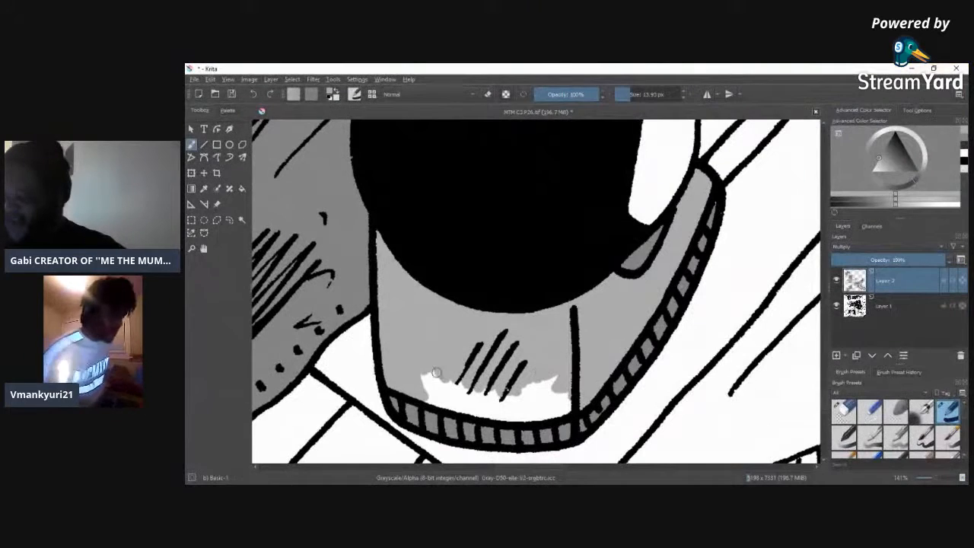
Step: Fill the rest of the right toe cap with light grey down to the sole and darken its hatched patch with medium grey
mouse_move(437, 372)
mouse_down()
mouse_move(424, 399)
mouse_move(510, 416)
mouse_move(575, 399)
mouse_move(550, 409)
mouse_move(563, 377)
mouse_move(501, 408)
mouse_move(503, 392)
mouse_move(476, 405)
mouse_move(503, 390)
mouse_move(474, 403)
mouse_move(452, 378)
mouse_up()
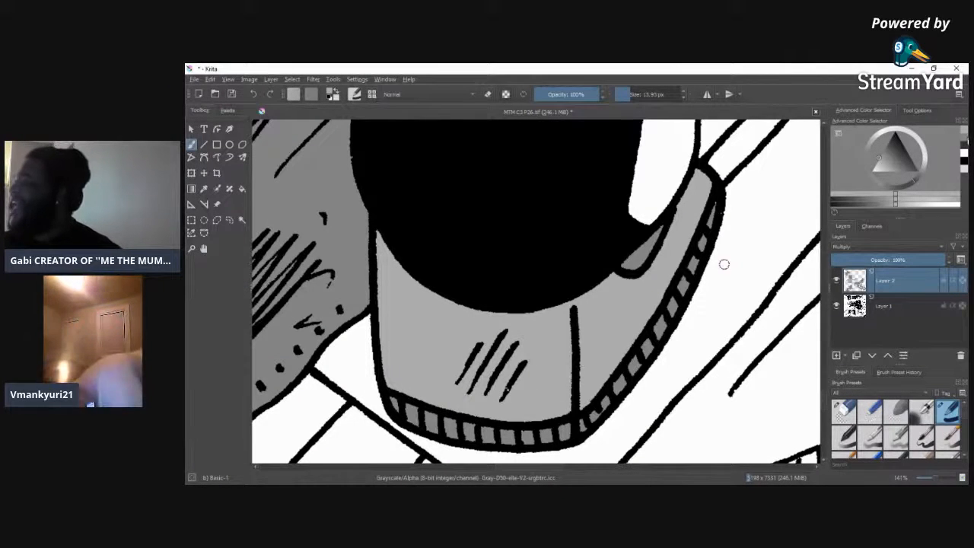
click(966, 141)
mouse_move(479, 346)
mouse_down()
mouse_move(503, 334)
mouse_move(481, 369)
mouse_move(494, 343)
mouse_move(515, 345)
mouse_move(507, 390)
mouse_move(526, 364)
mouse_move(512, 385)
mouse_up()
Step: Review the grey shading across the page, from the girl's shoes up to the spiky-haired figure's head
drag(555, 466, 427, 474)
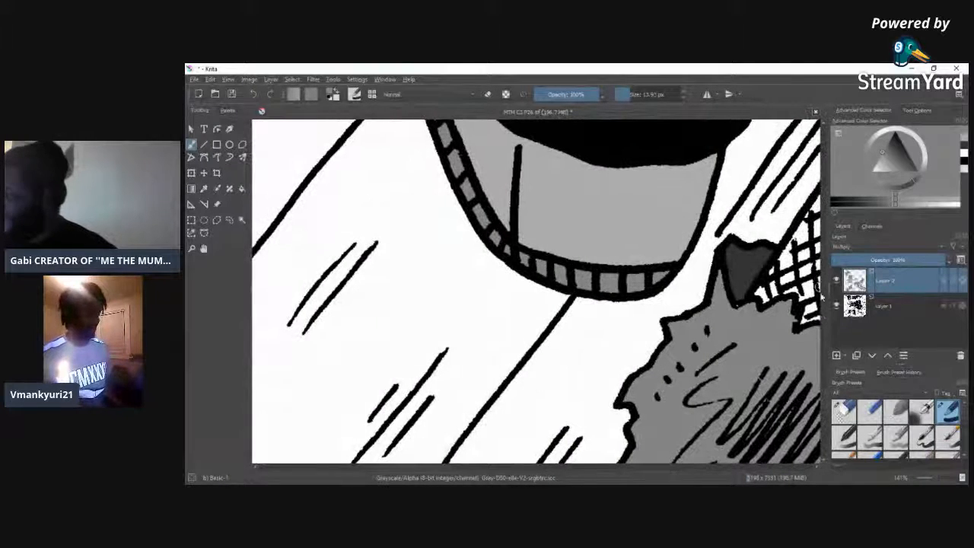
drag(824, 399, 827, 378)
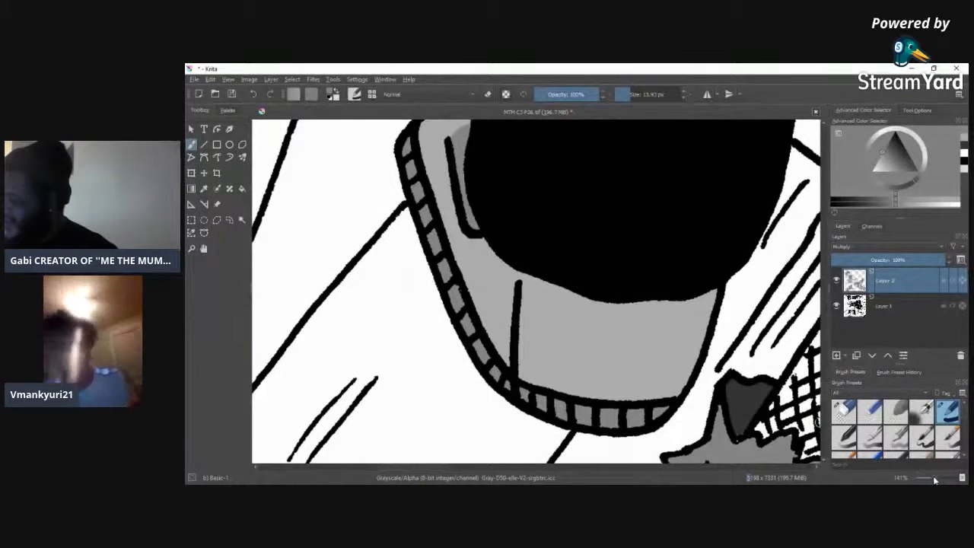
drag(935, 479, 930, 482)
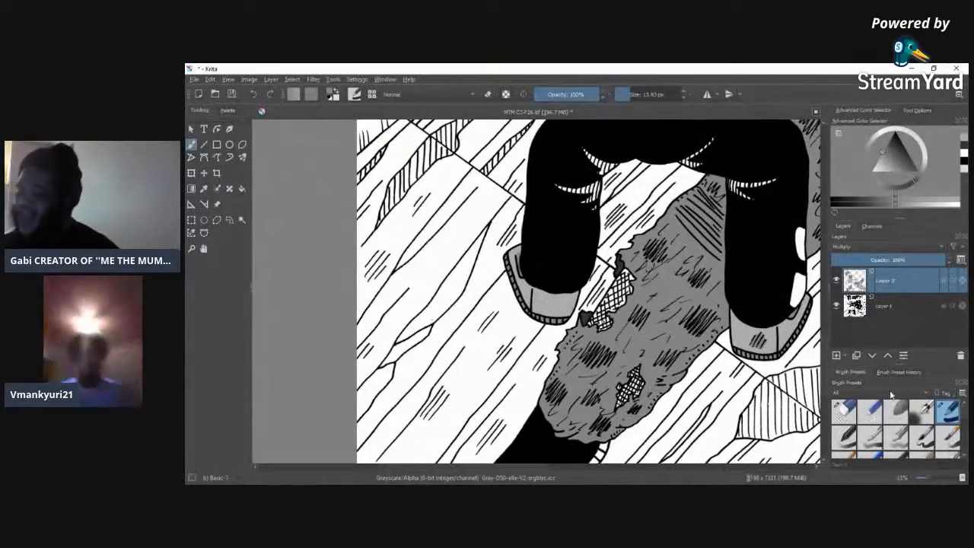
drag(492, 468, 548, 468)
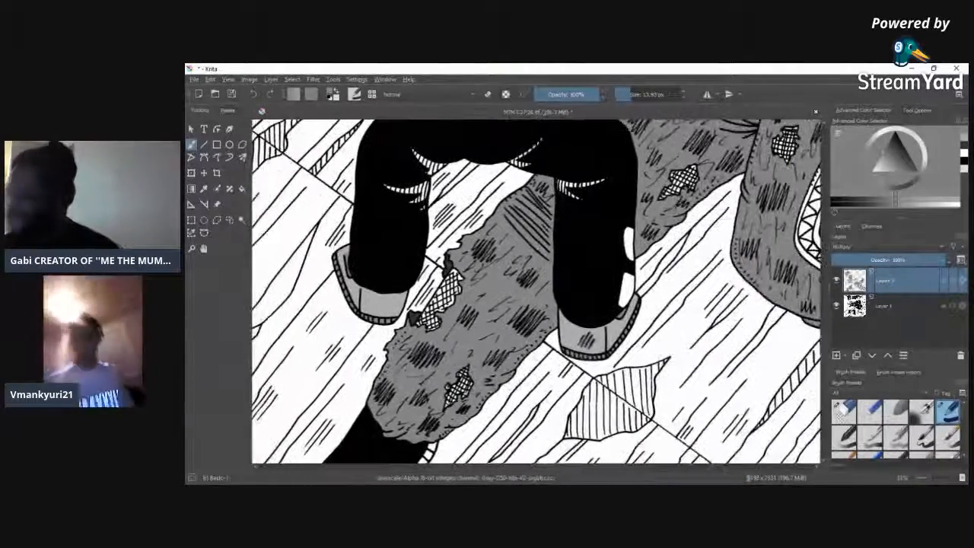
drag(824, 372, 817, 248)
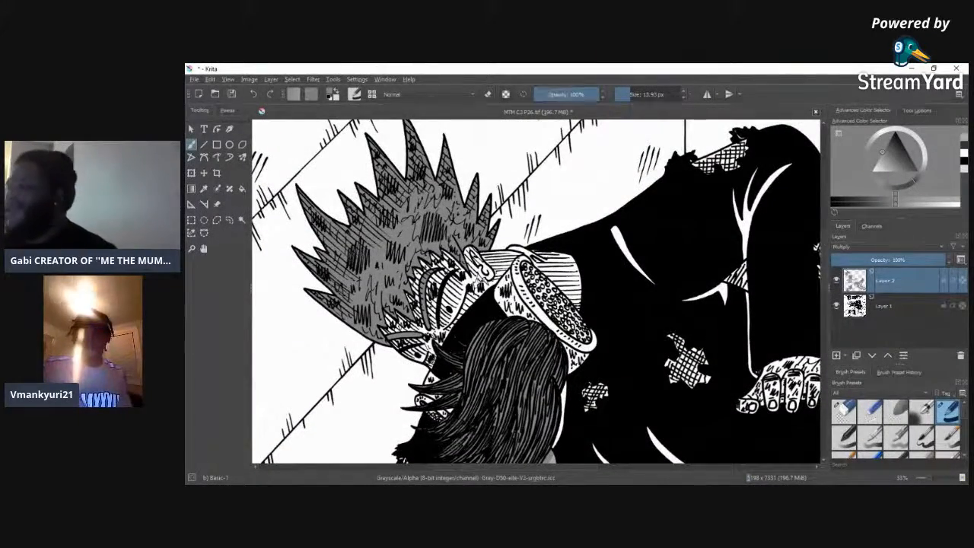
scroll(929, 481, down, 5)
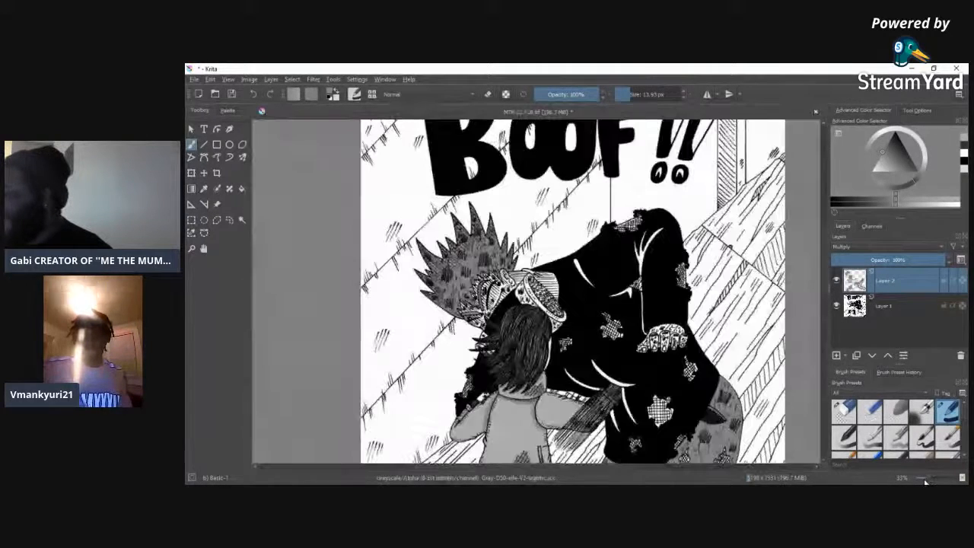
scroll(929, 479, up, 2)
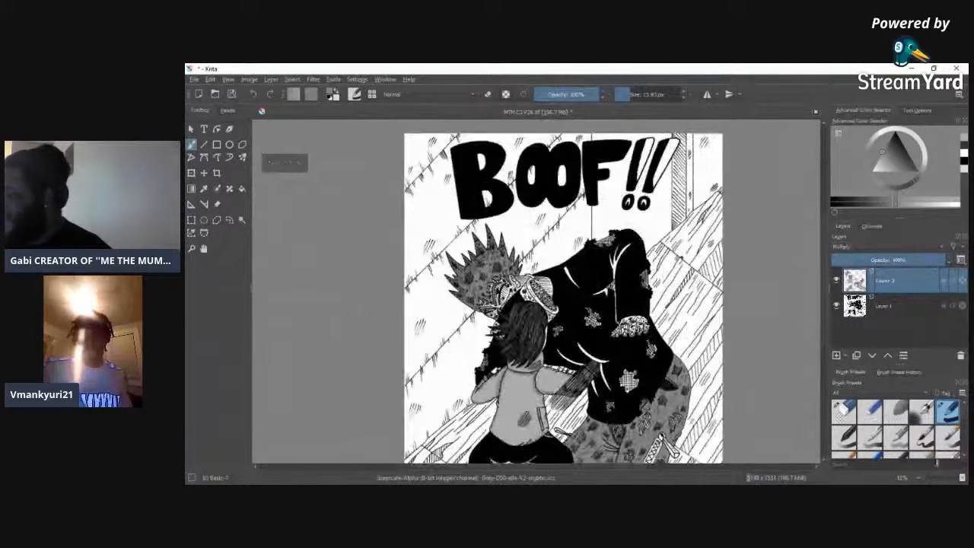
scroll(824, 332, down, 3)
scroll(824, 331, down, 1)
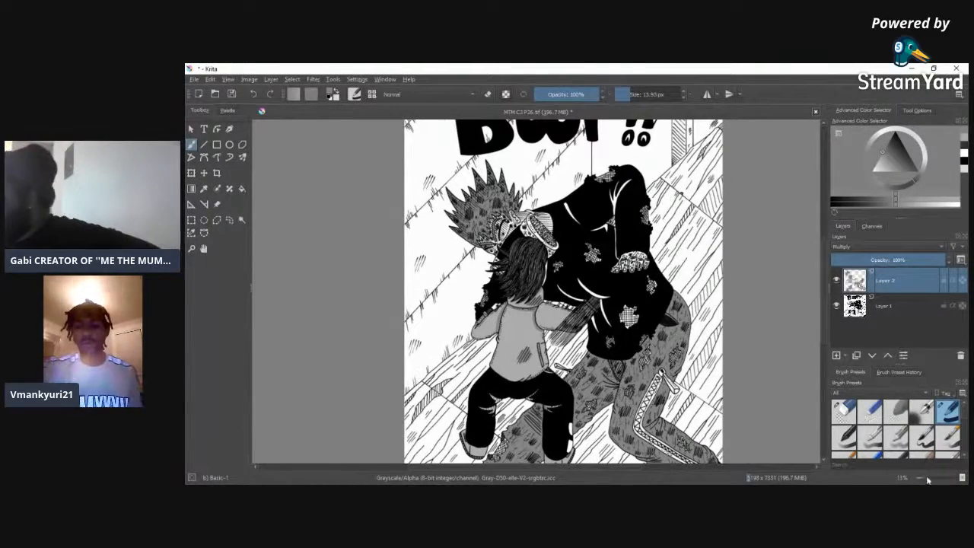
drag(927, 479, 931, 481)
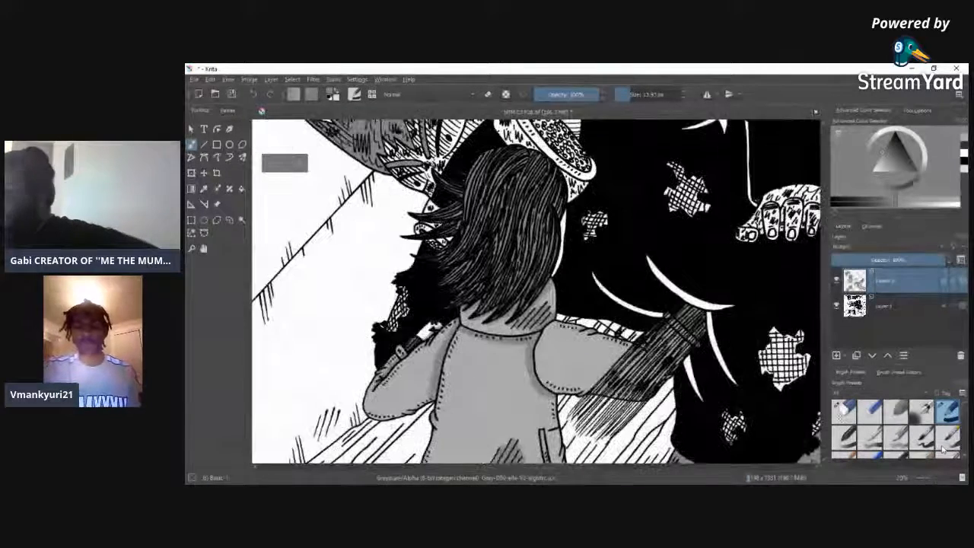
scroll(823, 300, up, 4)
scroll(823, 300, down, 6)
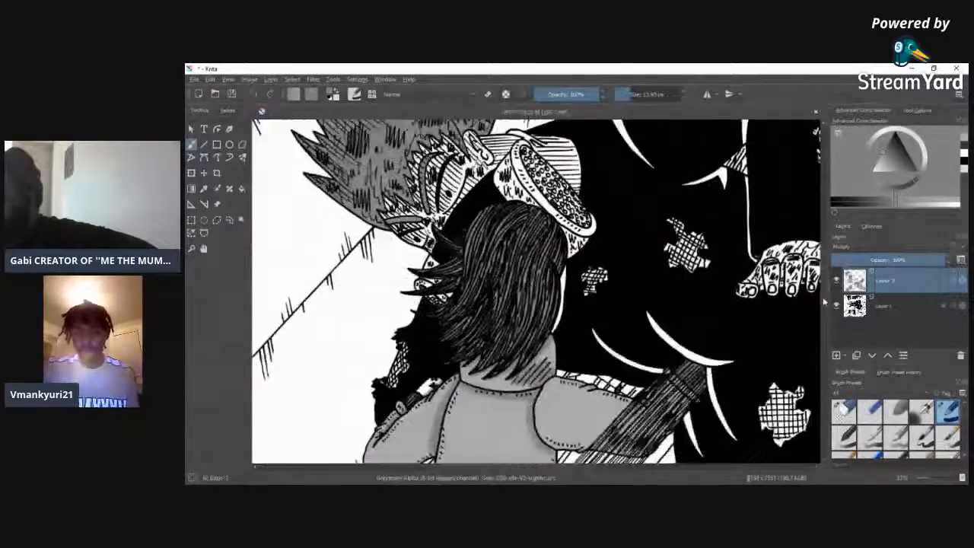
scroll(823, 274, up, 6)
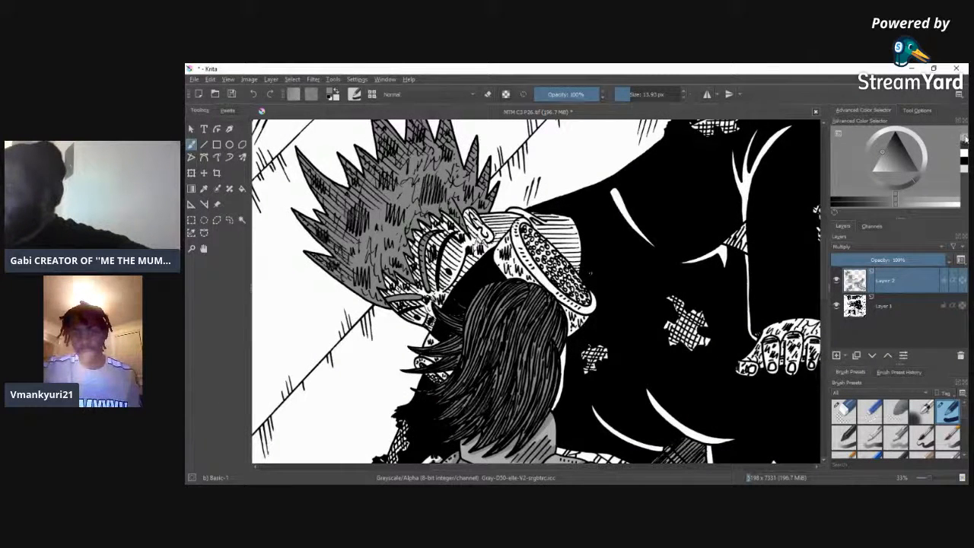
Step: Shade the spiky-haired figure's forehead between hairline and eyebrows with the recent light grey and a 9.34 px brush
click(965, 139)
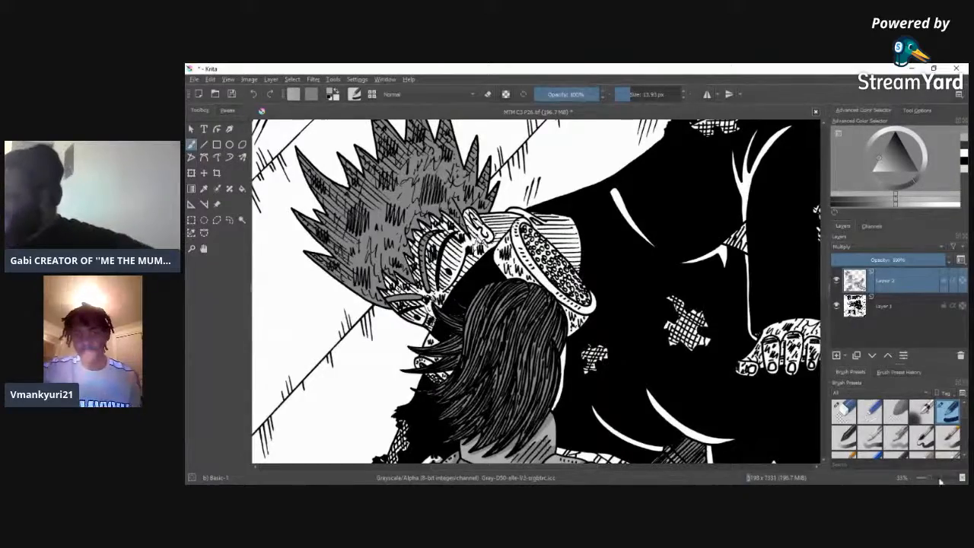
scroll(932, 480, up, 3)
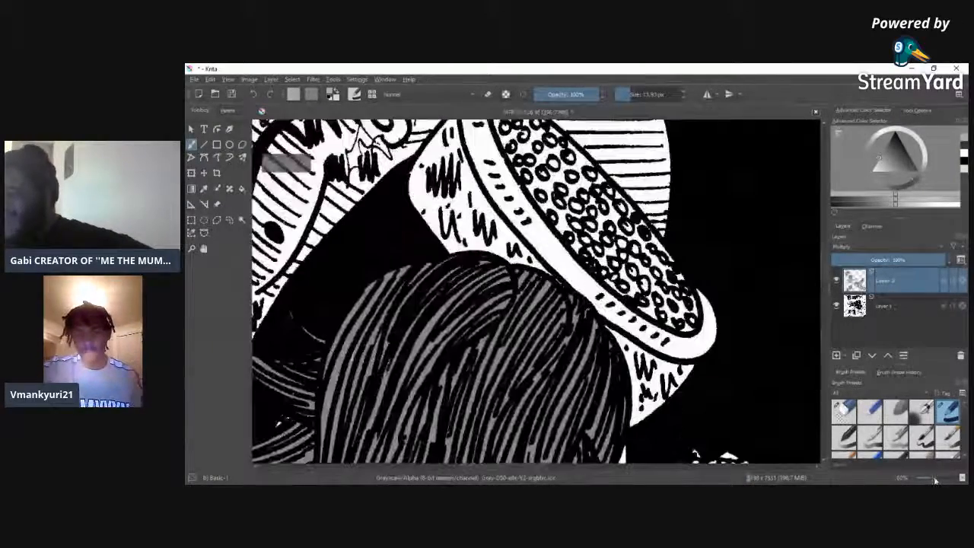
scroll(503, 466, left, 6)
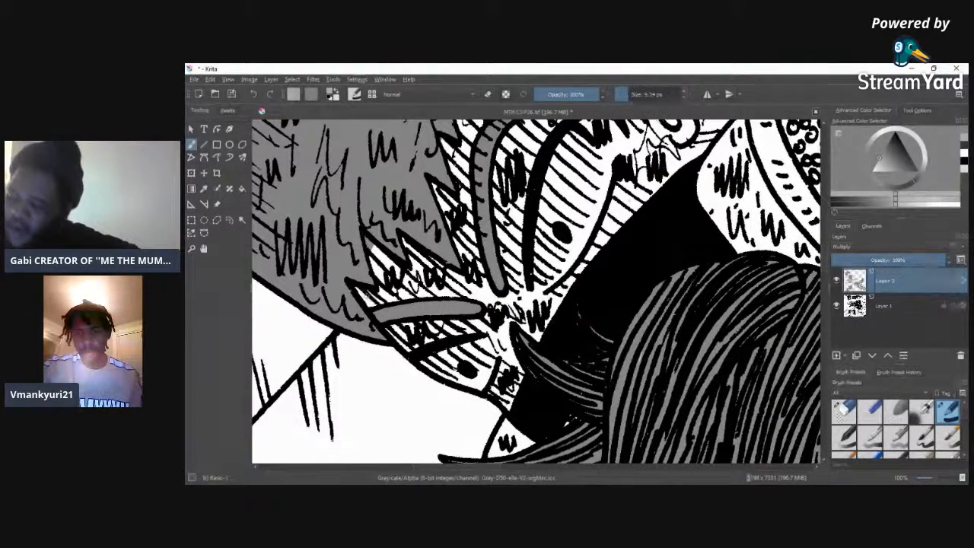
mouse_move(377, 266)
mouse_down()
mouse_move(404, 294)
mouse_move(414, 291)
mouse_up()
drag(370, 239, 415, 293)
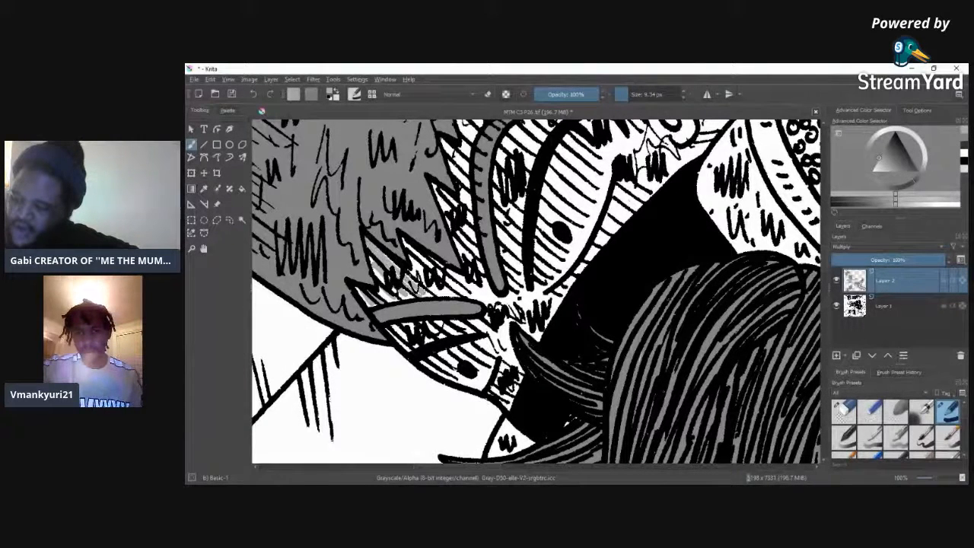
drag(403, 244, 431, 268)
drag(446, 278, 482, 297)
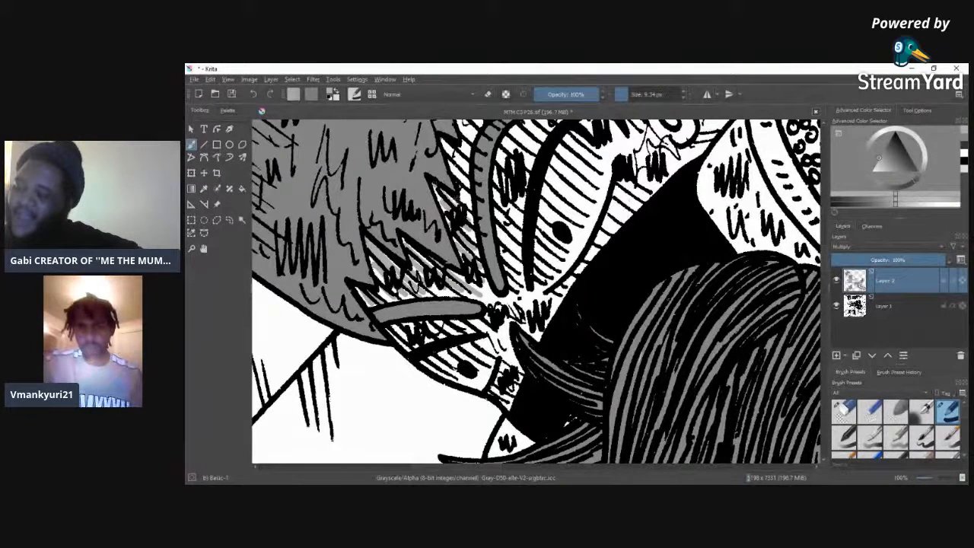
drag(443, 146, 468, 166)
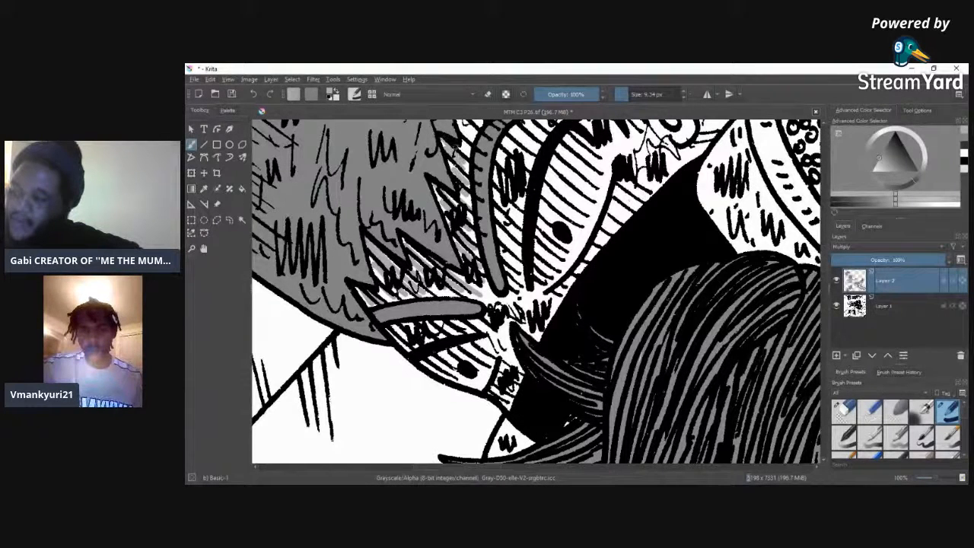
drag(472, 148, 461, 123)
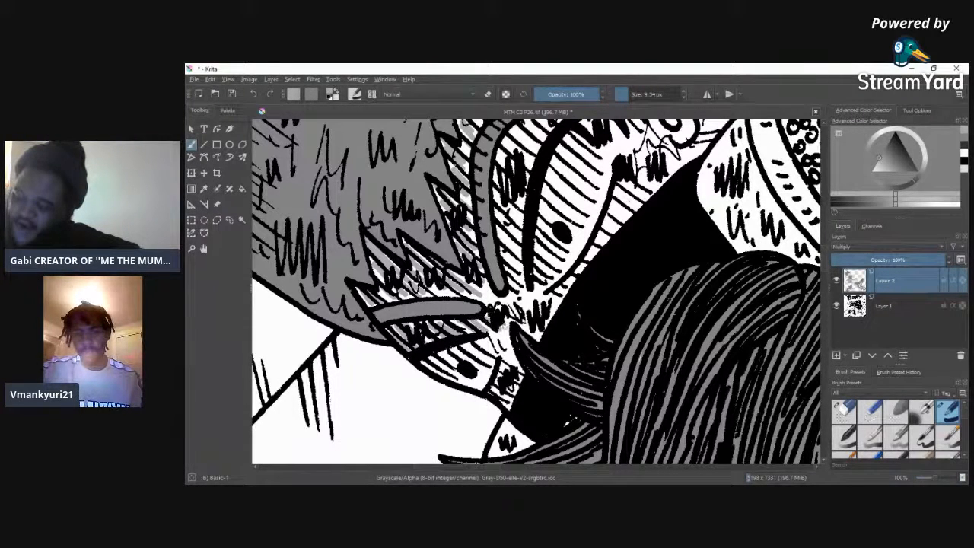
Step: Shade the hatched area around the figure's lower eye and the bridge of the nose in light grey
mouse_move(420, 358)
mouse_down()
mouse_move(461, 382)
mouse_move(472, 346)
mouse_move(509, 336)
mouse_up()
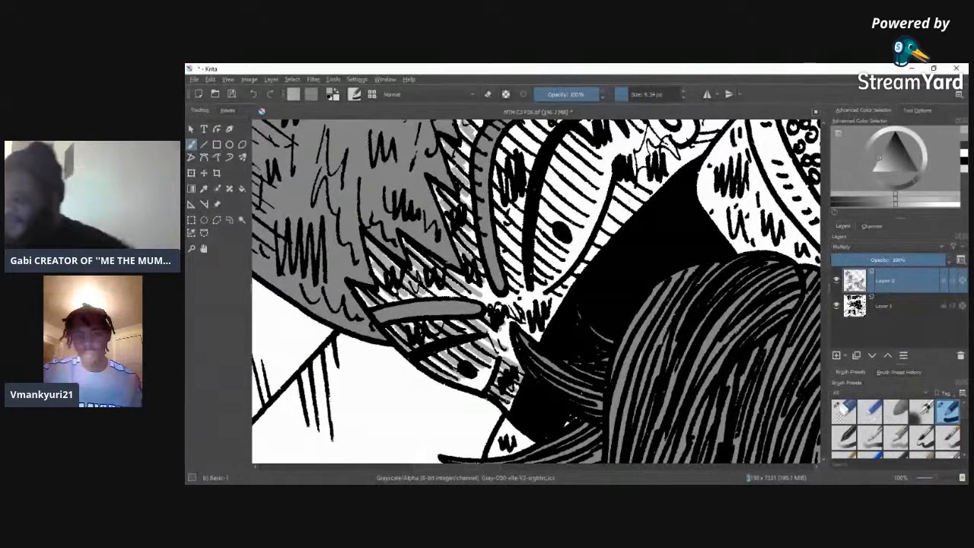
scroll(493, 473, right, 3)
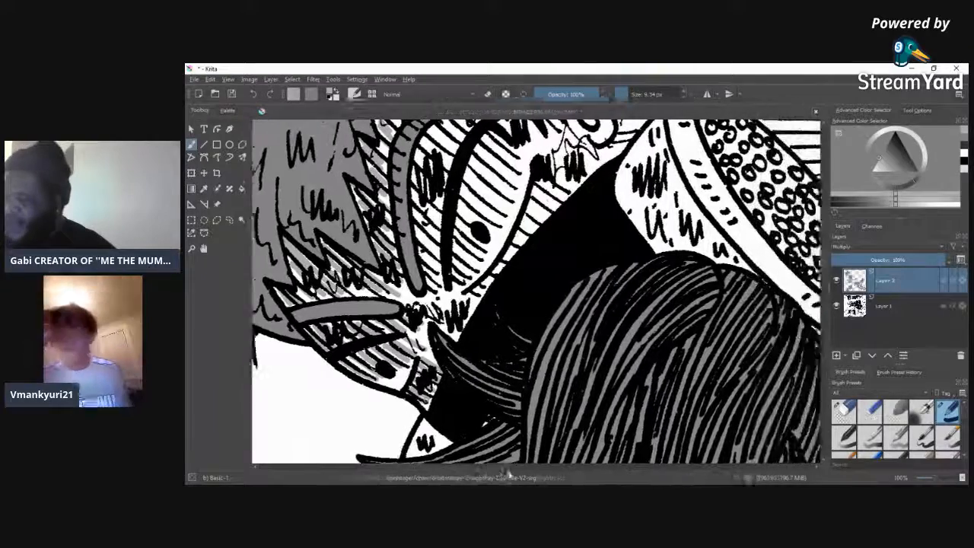
drag(364, 304, 392, 328)
drag(364, 294, 399, 323)
drag(363, 287, 419, 319)
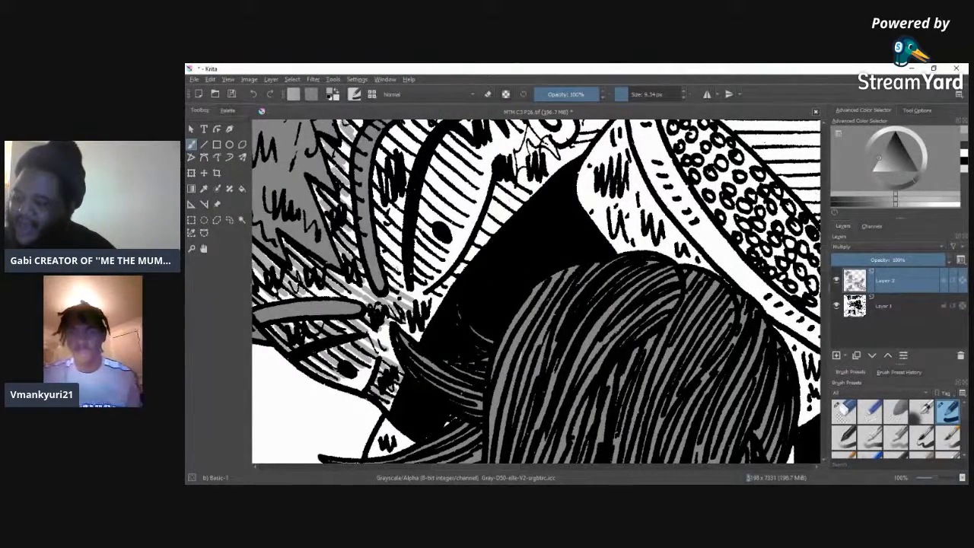
Step: Shade the hatched gap between the spiky-haired figure's upper eyebrow and the thick eyelid line in light grey
mouse_move(380, 249)
mouse_down()
mouse_move(404, 292)
mouse_move(401, 262)
mouse_up()
mouse_move(373, 221)
mouse_down()
mouse_move(399, 241)
mouse_move(401, 231)
mouse_up()
drag(375, 198, 404, 226)
drag(373, 177, 381, 198)
drag(396, 199, 406, 209)
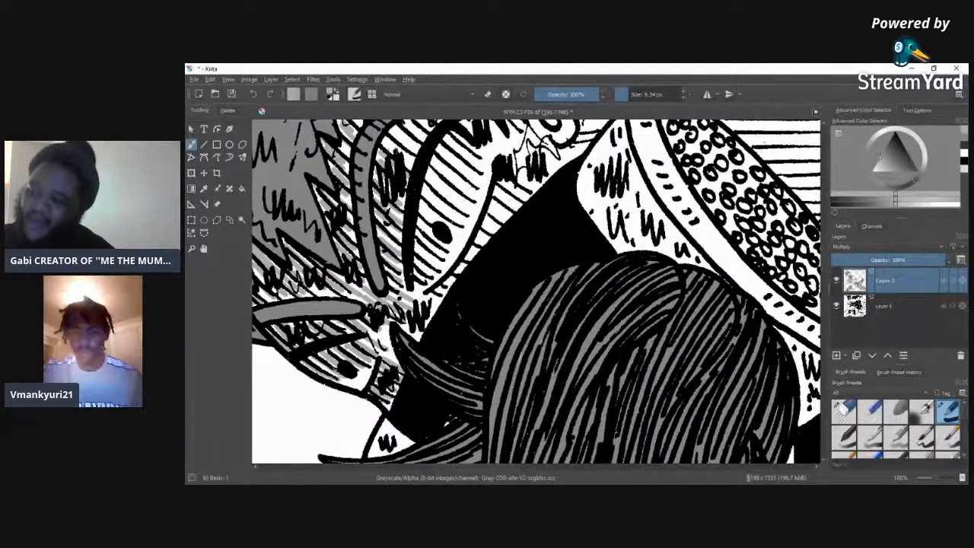
drag(397, 126, 418, 147)
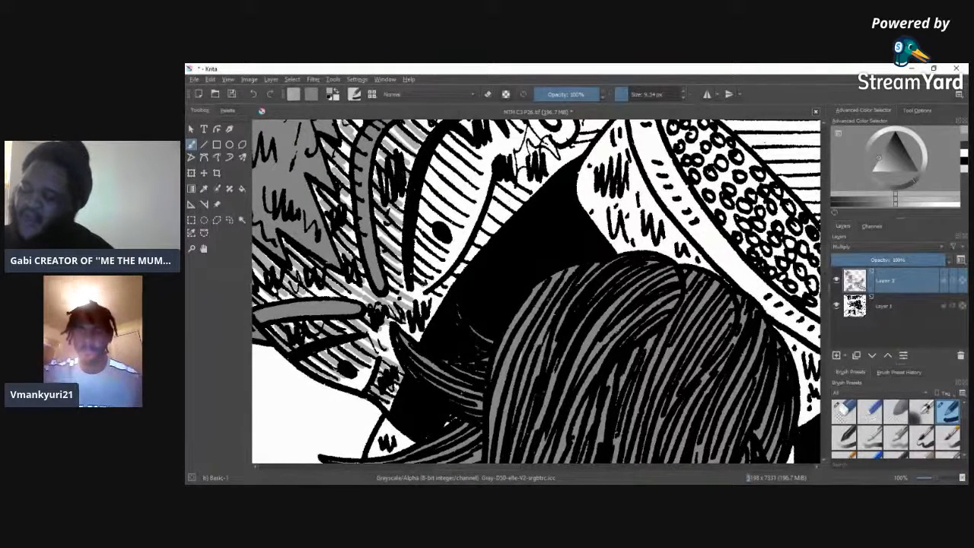
Step: Fill the hatched upper eye around the pupil and the hatched cheek strip beside it with light grey strokes
mouse_move(416, 245)
mouse_down()
mouse_move(440, 273)
mouse_move(447, 259)
mouse_up()
drag(418, 221, 446, 248)
mouse_move(420, 207)
mouse_down()
mouse_move(443, 233)
mouse_move(456, 223)
mouse_up()
mouse_move(427, 182)
mouse_down()
mouse_move(464, 215)
mouse_move(470, 202)
mouse_up()
drag(433, 158, 461, 184)
mouse_move(441, 148)
mouse_down()
mouse_move(472, 176)
mouse_move(481, 169)
mouse_up()
drag(455, 132, 489, 165)
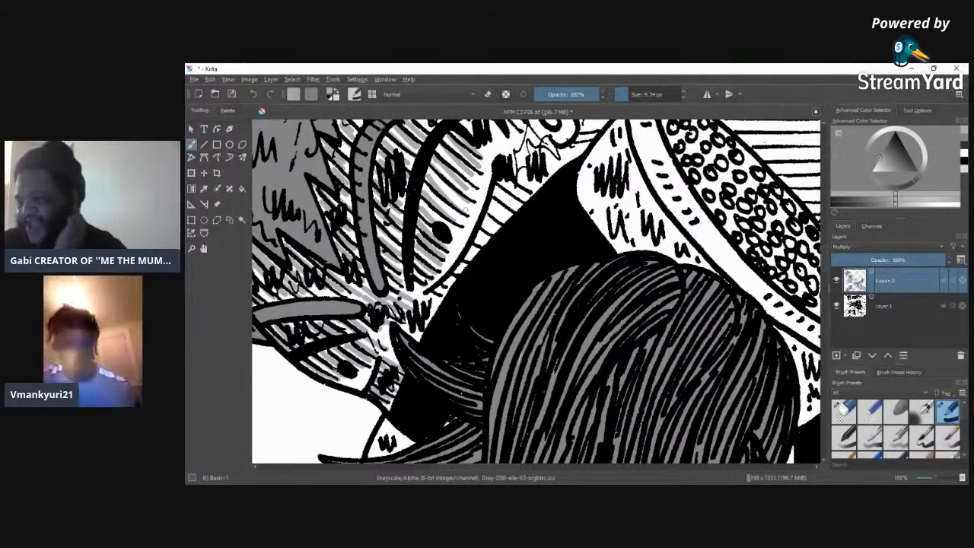
drag(468, 468, 468, 470)
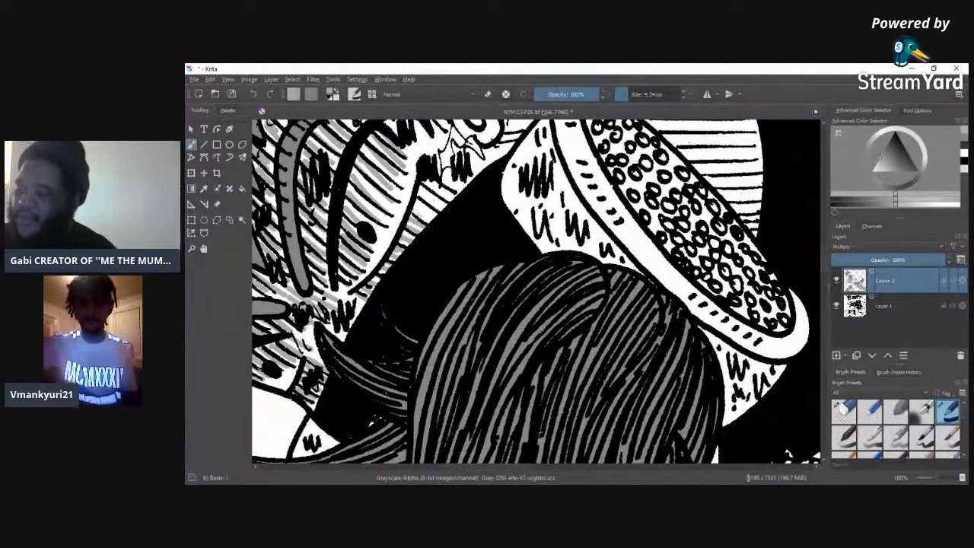
drag(436, 174, 466, 198)
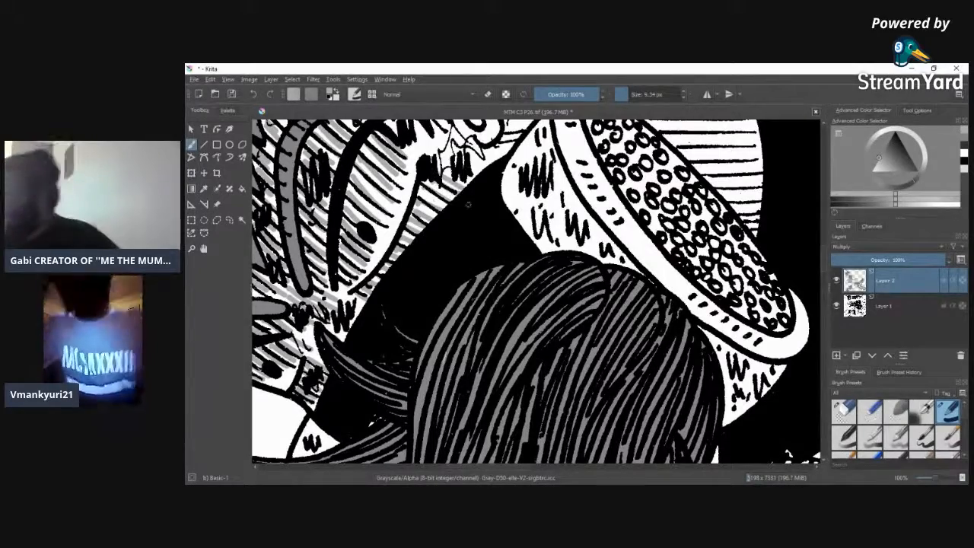
Step: Shade the spiky hairline points above the brow and the inside of the figure's ear in light grey
scroll(468, 204, up, 5)
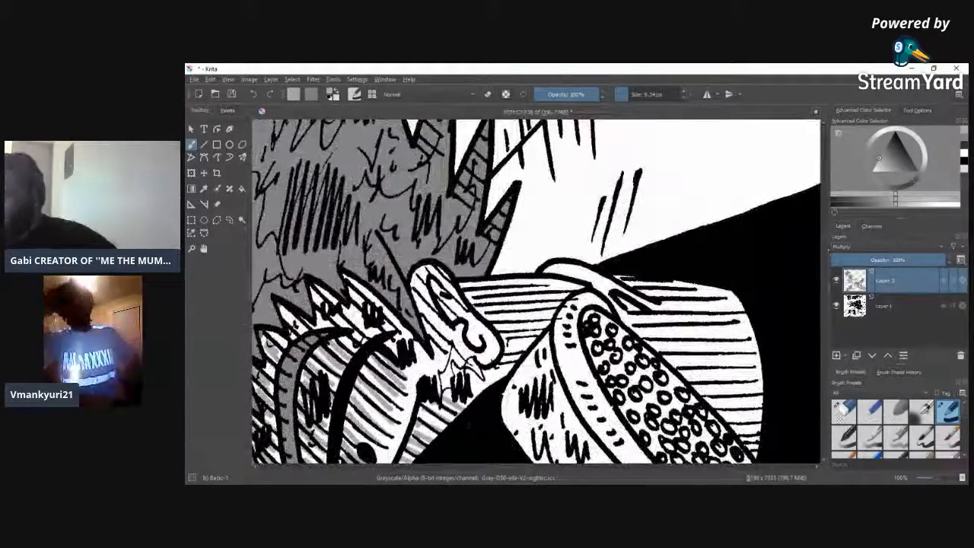
drag(281, 305, 304, 333)
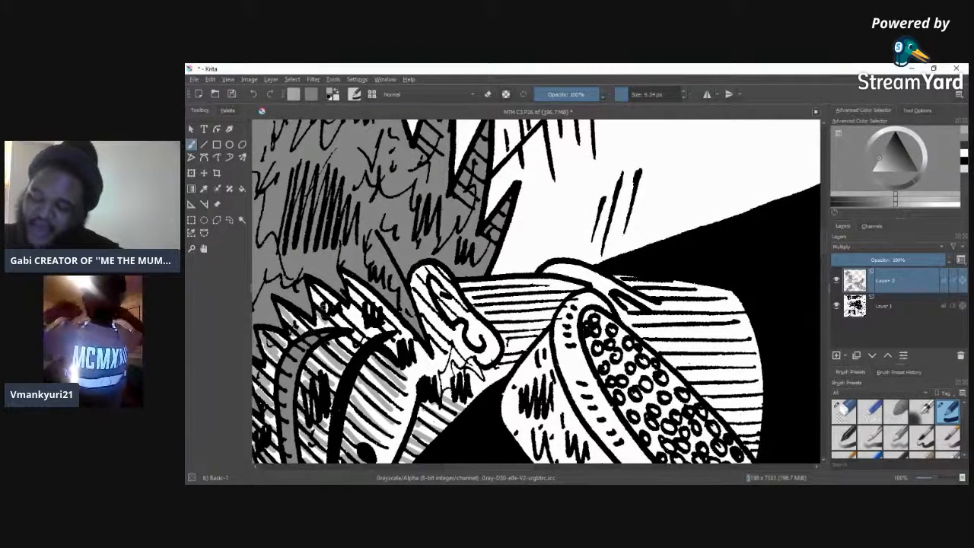
mouse_move(323, 291)
mouse_down()
mouse_move(370, 330)
mouse_move(356, 292)
mouse_move(405, 330)
mouse_move(420, 301)
mouse_move(452, 338)
mouse_up()
drag(418, 282, 442, 313)
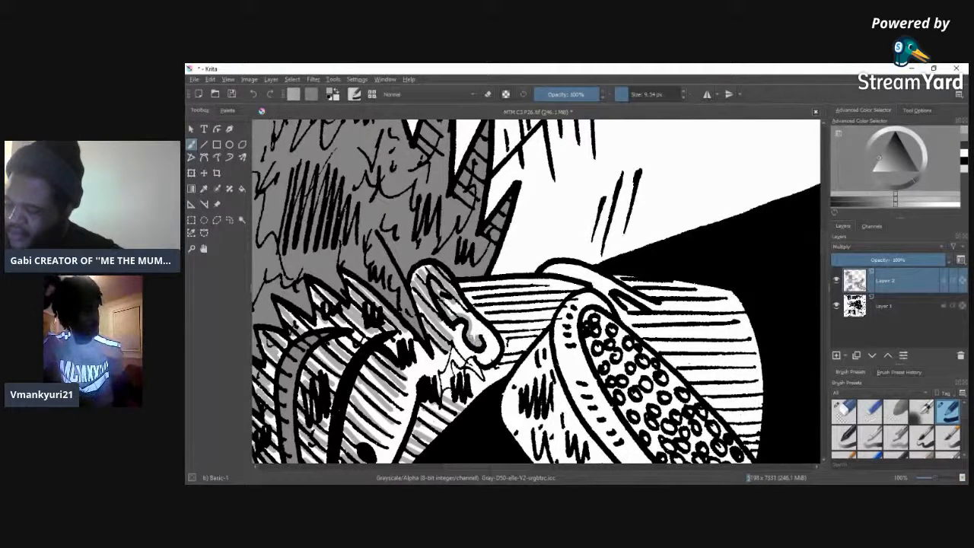
drag(460, 308, 450, 320)
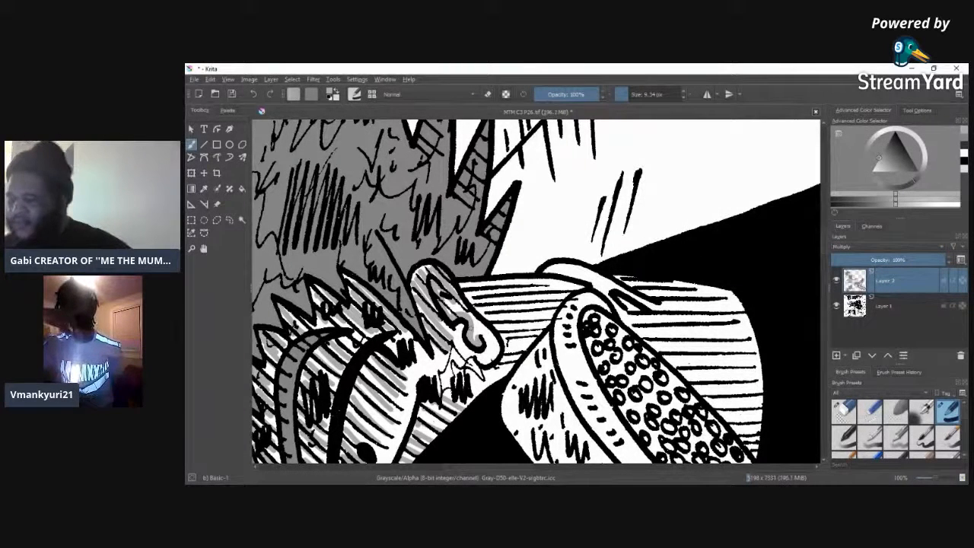
Step: Fill the hatched neck area between the ear and the circle-patterned shape with light grey
drag(464, 295, 545, 287)
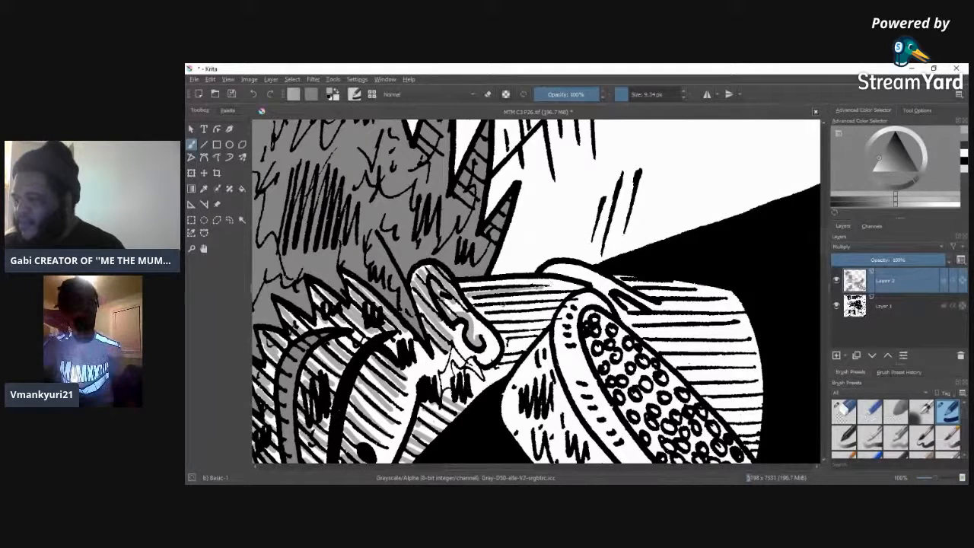
drag(479, 302, 555, 304)
drag(482, 320, 552, 310)
mouse_move(504, 335)
mouse_down()
mouse_move(543, 320)
mouse_move(534, 343)
mouse_up()
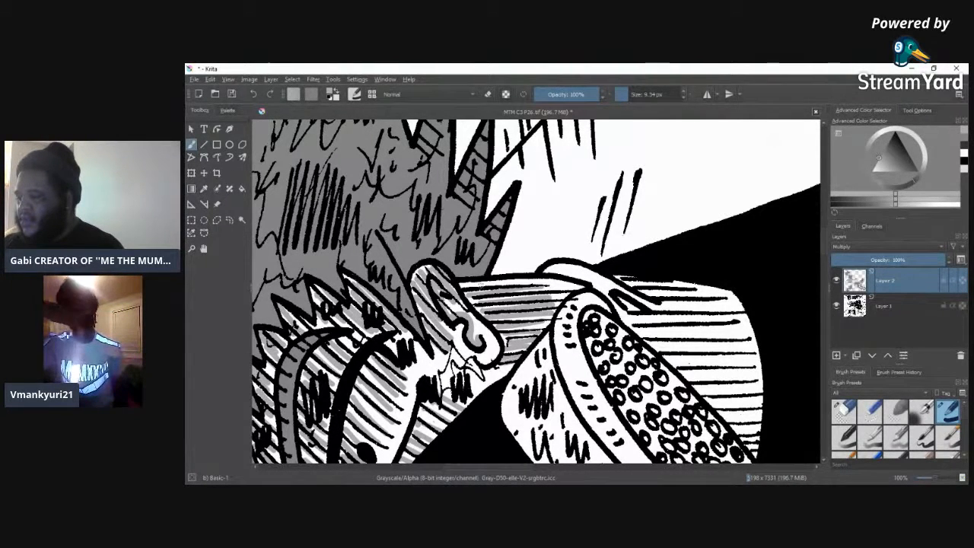
drag(461, 290, 561, 285)
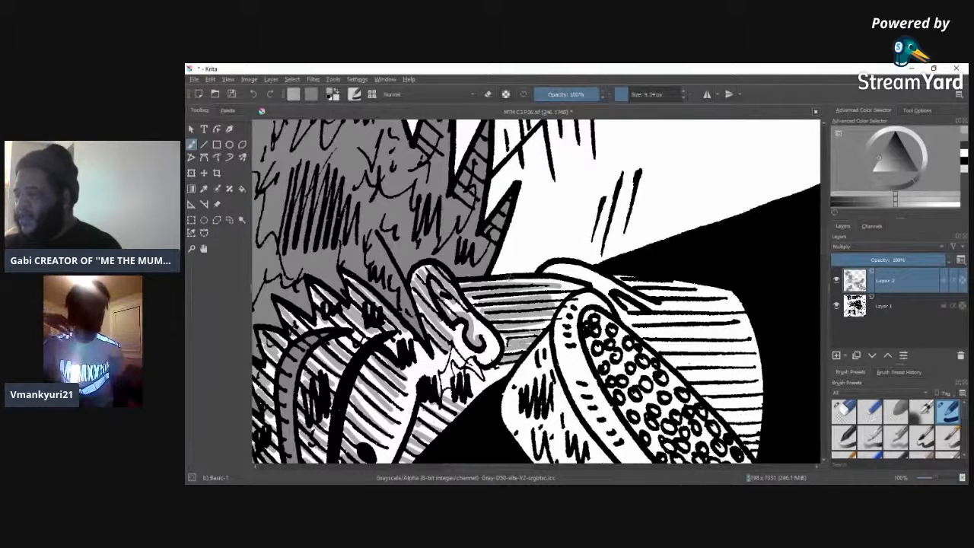
Step: Shade the hatched area behind the circle-patterned shape in light grey, following its edge down to the black clothing
mouse_move(625, 319)
mouse_down()
mouse_move(735, 318)
mouse_move(739, 330)
mouse_up()
drag(649, 342, 743, 344)
mouse_move(665, 358)
mouse_down()
mouse_move(761, 356)
mouse_move(755, 367)
mouse_up()
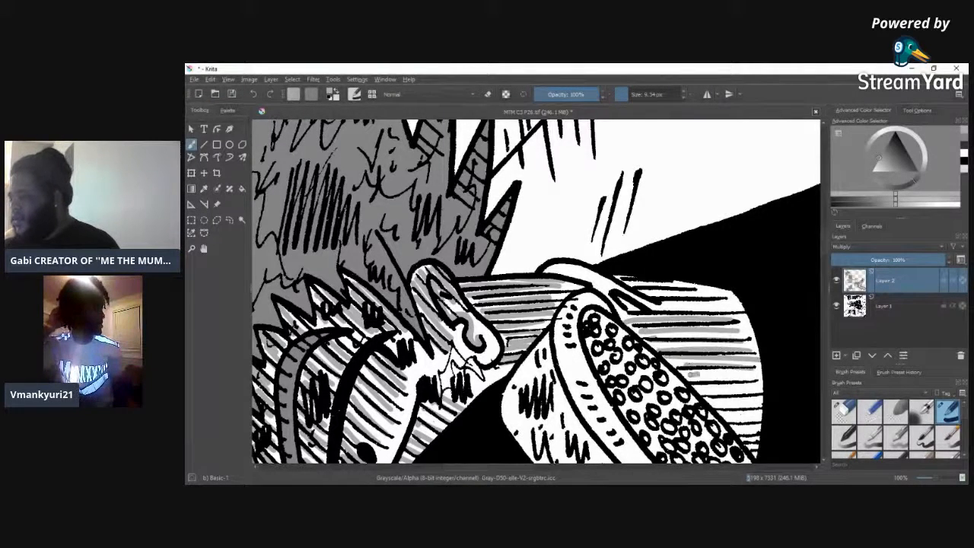
drag(690, 376, 762, 376)
mouse_move(702, 393)
mouse_down()
mouse_move(767, 399)
mouse_move(727, 408)
mouse_move(761, 423)
mouse_up()
mouse_move(745, 437)
mouse_down()
mouse_move(763, 437)
mouse_move(763, 448)
mouse_up()
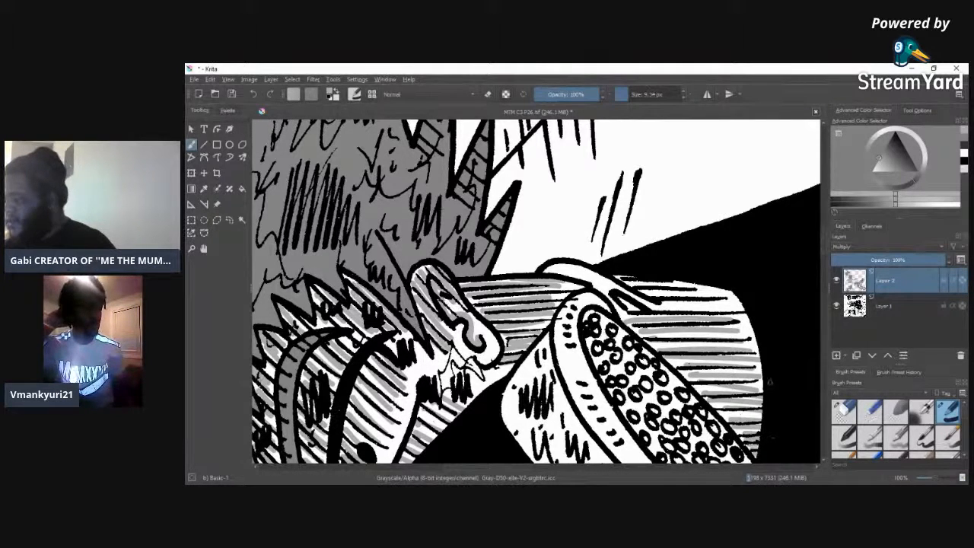
Step: Extend the light grey over the upper part of that hatched area and out to its curved outer edge
drag(683, 306, 722, 303)
drag(649, 294, 739, 294)
mouse_move(628, 280)
mouse_down()
mouse_move(697, 283)
mouse_move(749, 313)
mouse_up()
drag(708, 326, 753, 325)
drag(714, 338, 762, 338)
drag(650, 345, 746, 343)
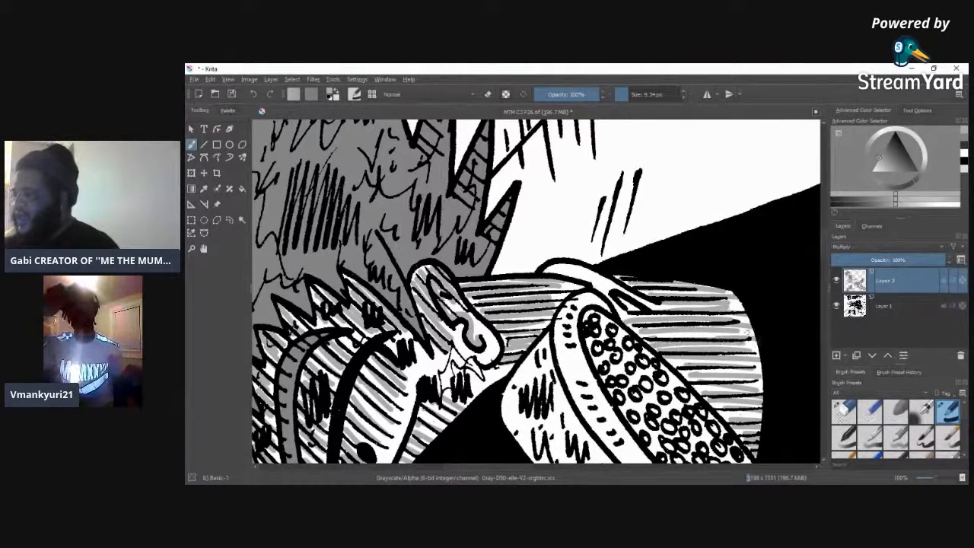
Step: Add a new paint layer above the existing shading layer and set its blending mode to Multiply
mouse_move(823, 249)
mouse_down()
mouse_move(828, 286)
mouse_move(827, 262)
mouse_up()
click(933, 482)
mouse_move(934, 481)
mouse_down()
mouse_move(922, 481)
mouse_move(931, 480)
mouse_up()
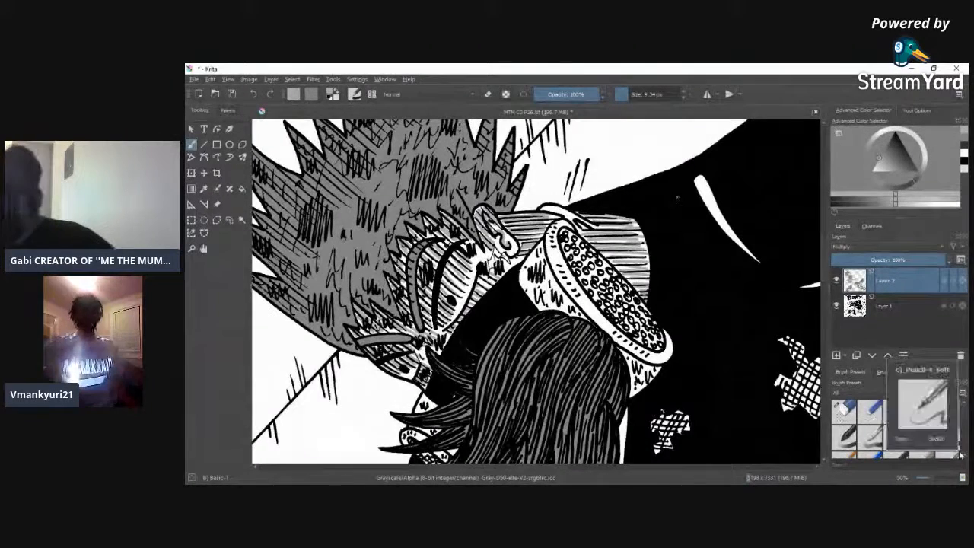
click(836, 356)
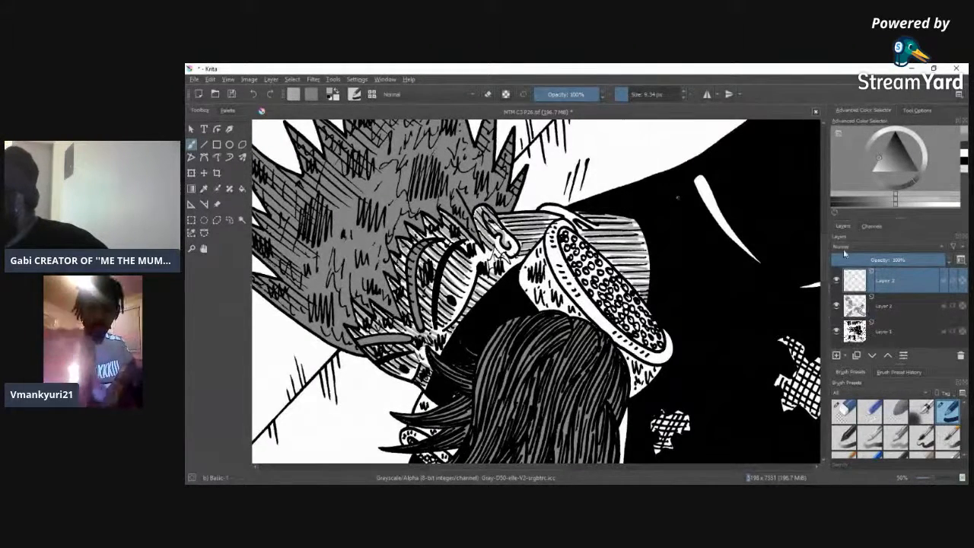
click(843, 243)
click(847, 248)
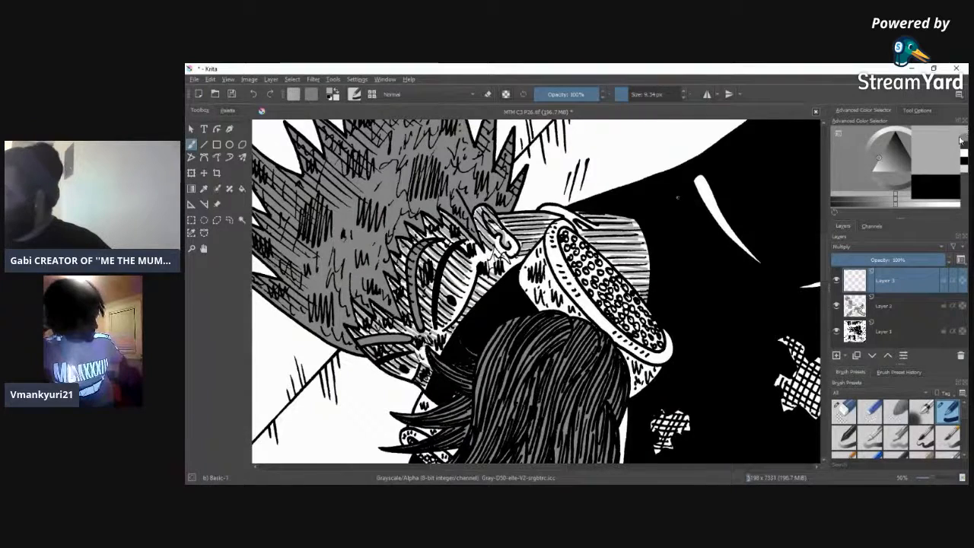
Step: Switch to the Screentone Pressure brush from the recently used brush presets
click(900, 372)
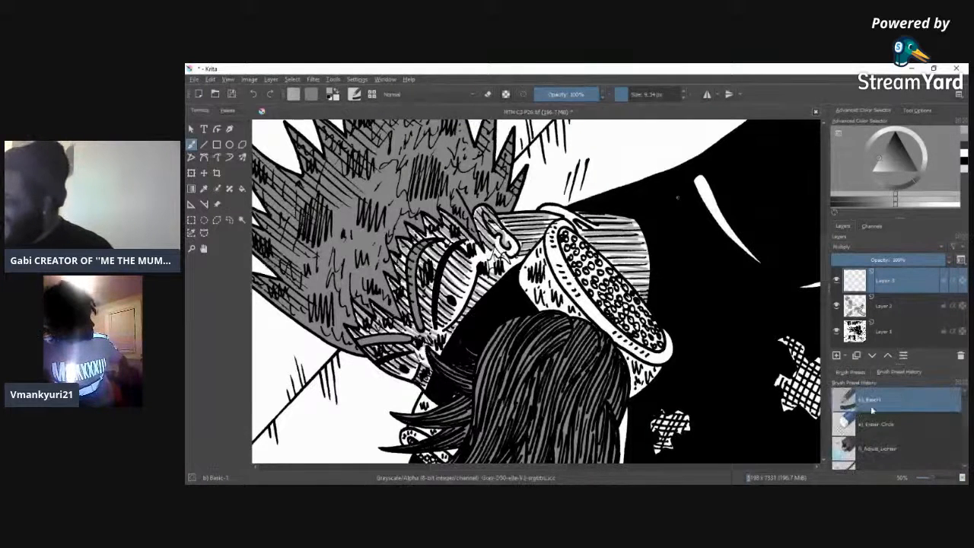
scroll(961, 421, up, 1)
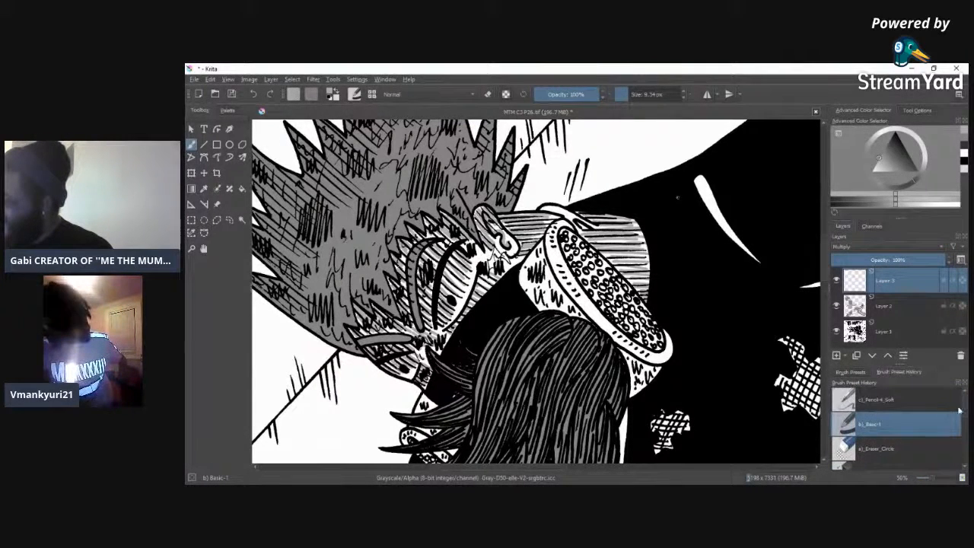
scroll(961, 413, down, 2)
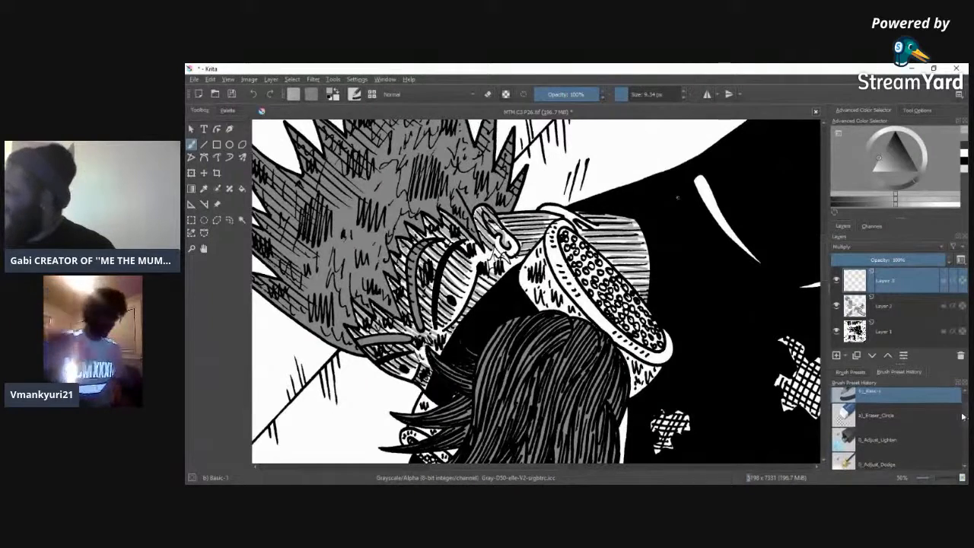
scroll(963, 426, down, 5)
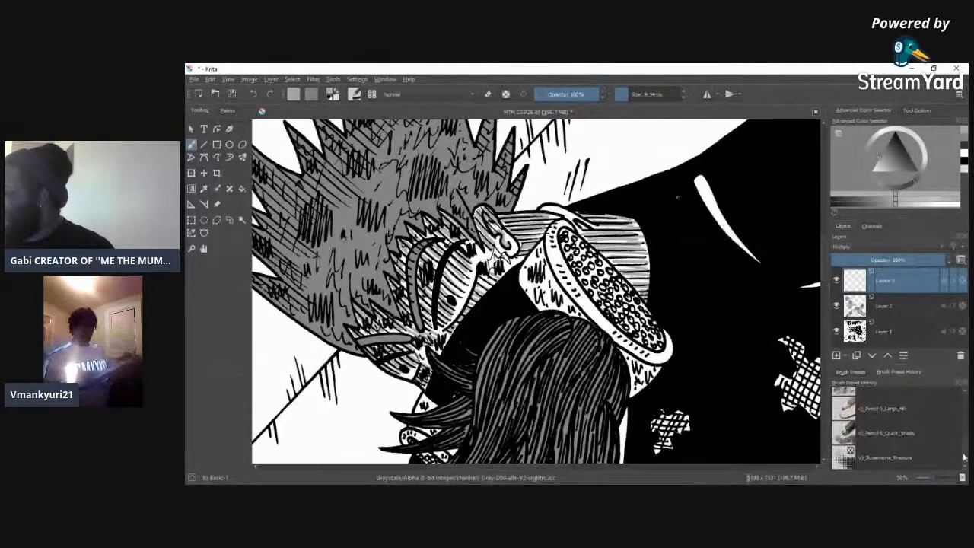
click(892, 447)
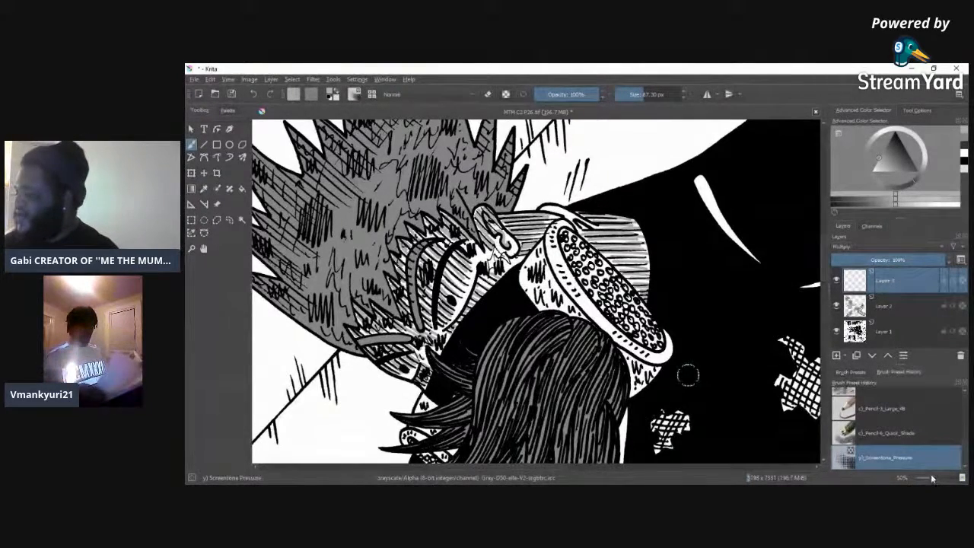
Step: Cover the rim and side of the circle-patterned shape with grey screentone, including its lower tip beside the girl's hair
scroll(931, 477, up, 2)
drag(482, 469, 518, 469)
mouse_move(354, 218)
mouse_down()
mouse_move(314, 251)
mouse_move(344, 206)
mouse_move(310, 263)
mouse_move(321, 243)
mouse_move(298, 255)
mouse_move(345, 247)
mouse_move(332, 301)
mouse_move(317, 243)
mouse_move(340, 289)
mouse_move(325, 293)
mouse_move(322, 263)
mouse_move(336, 297)
mouse_move(336, 262)
mouse_move(405, 308)
mouse_move(310, 305)
mouse_move(318, 316)
mouse_move(333, 293)
mouse_move(359, 293)
mouse_move(382, 320)
mouse_move(298, 267)
mouse_move(333, 220)
mouse_move(340, 247)
mouse_move(360, 225)
mouse_move(401, 312)
mouse_move(378, 251)
mouse_move(428, 324)
mouse_move(435, 312)
mouse_move(416, 320)
mouse_move(412, 335)
mouse_move(464, 344)
mouse_move(510, 422)
mouse_move(542, 436)
mouse_move(566, 415)
mouse_move(559, 402)
mouse_move(581, 407)
mouse_move(534, 364)
mouse_move(527, 331)
mouse_move(496, 301)
mouse_move(484, 316)
mouse_move(504, 350)
mouse_move(398, 238)
mouse_move(434, 232)
mouse_move(400, 194)
mouse_move(388, 213)
mouse_move(377, 179)
mouse_move(350, 228)
mouse_move(388, 263)
mouse_move(357, 308)
mouse_up()
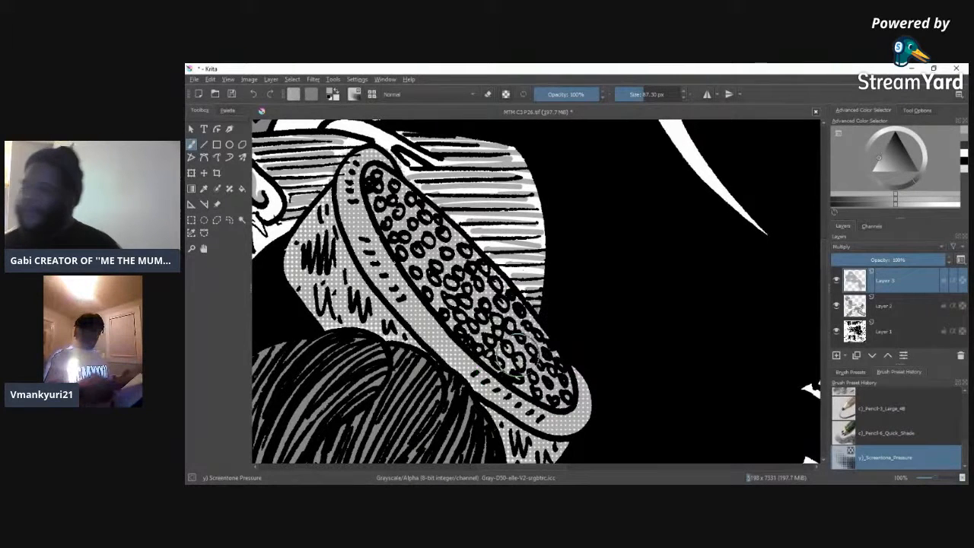
scroll(812, 276, down, 5)
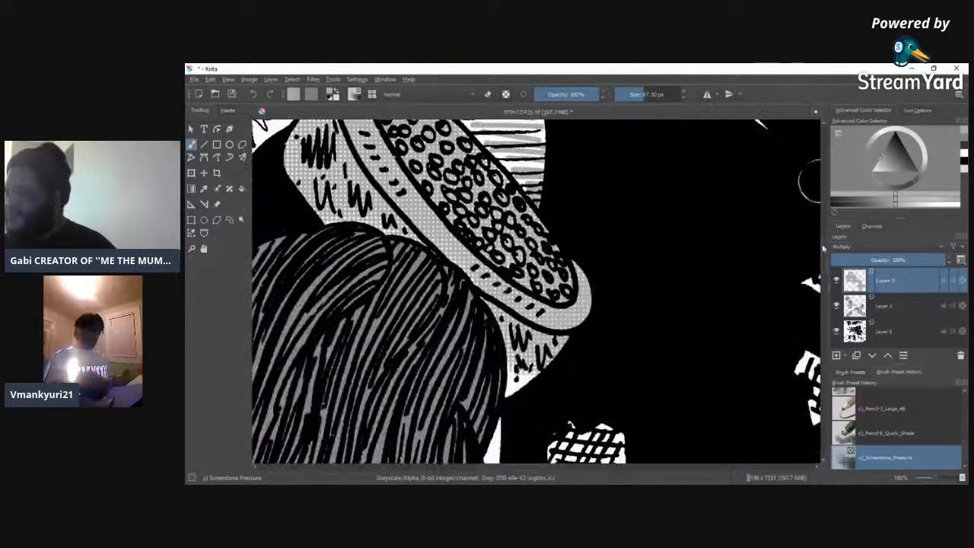
mouse_move(523, 382)
mouse_down()
mouse_move(537, 346)
mouse_move(525, 358)
mouse_move(513, 346)
mouse_move(533, 356)
mouse_up()
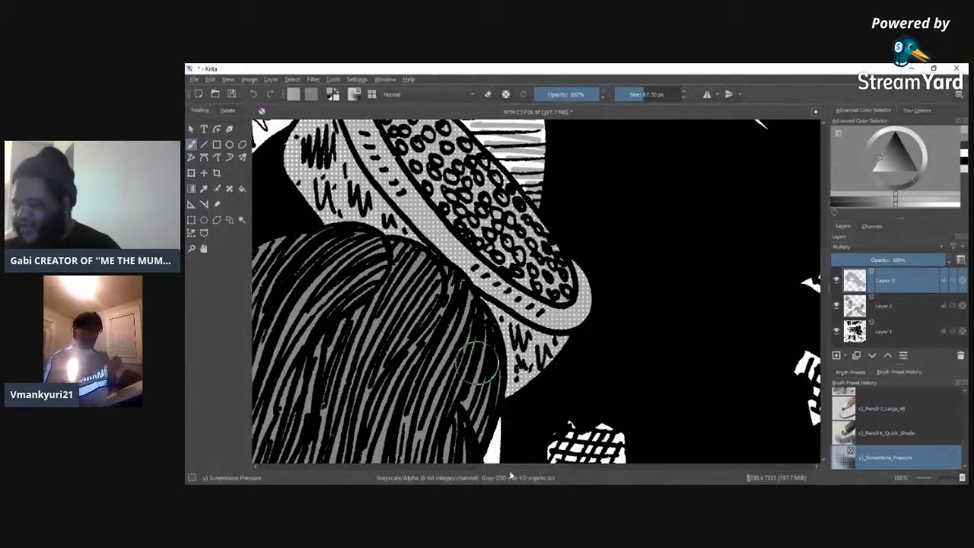
Step: Apply grey screentone to the small white patches showing between the girl's pointed hair strands
scroll(502, 456, left, 8)
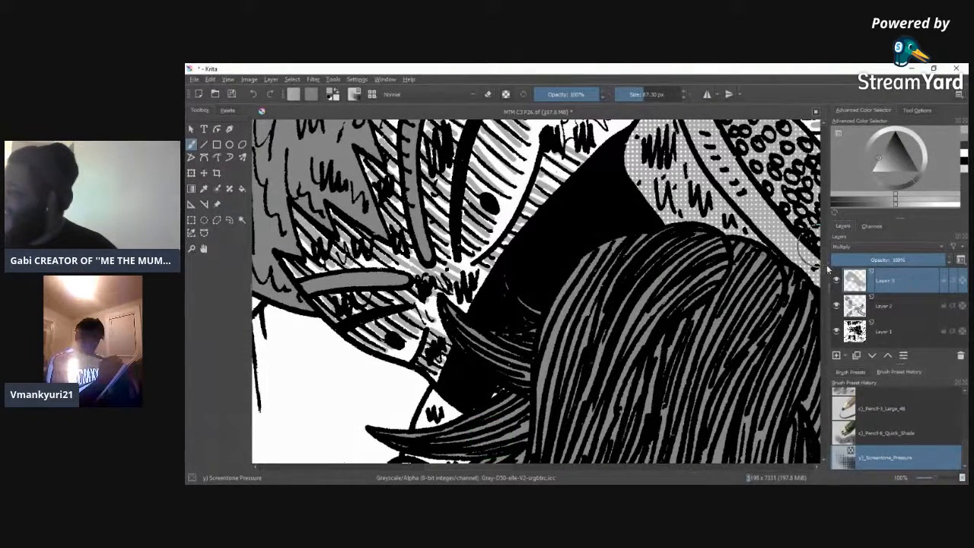
scroll(822, 274, down, 5)
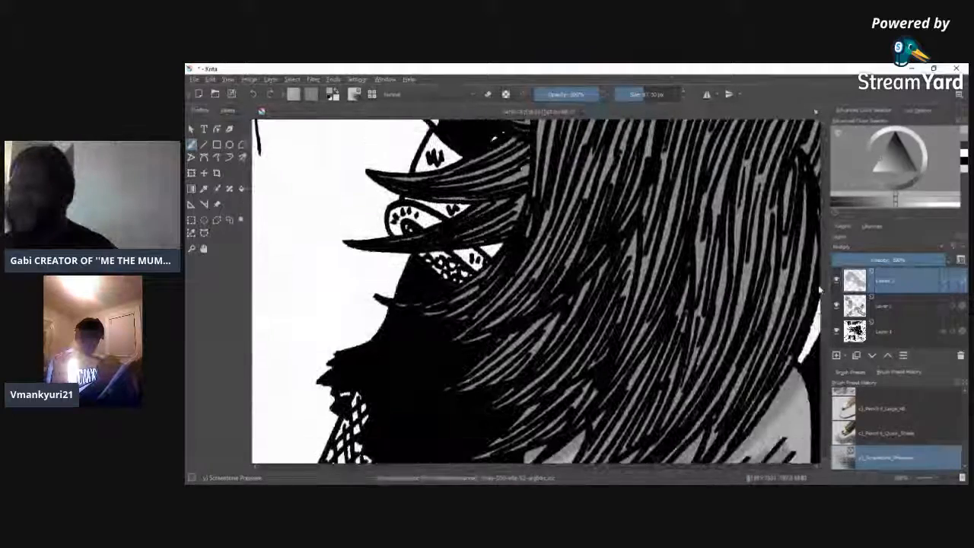
scroll(820, 290, up, 2)
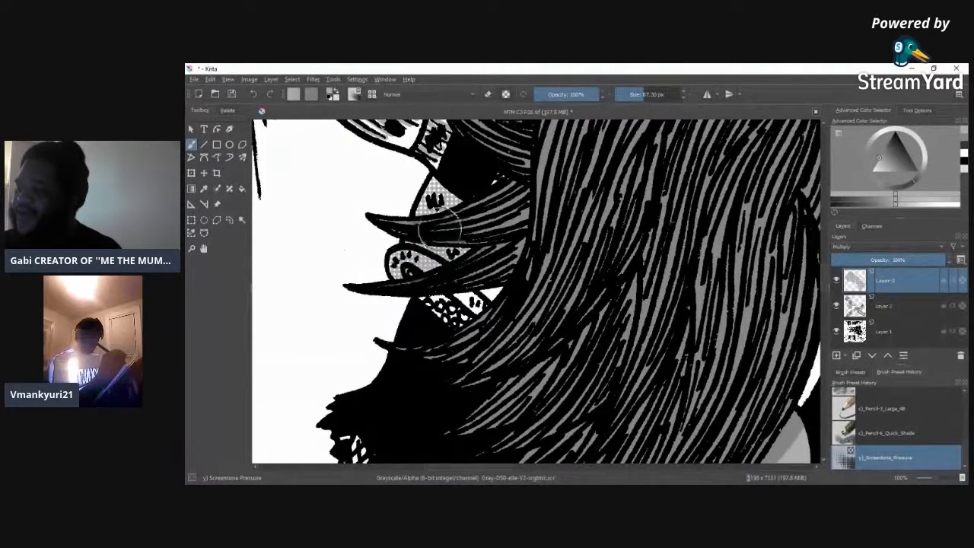
drag(458, 291, 453, 308)
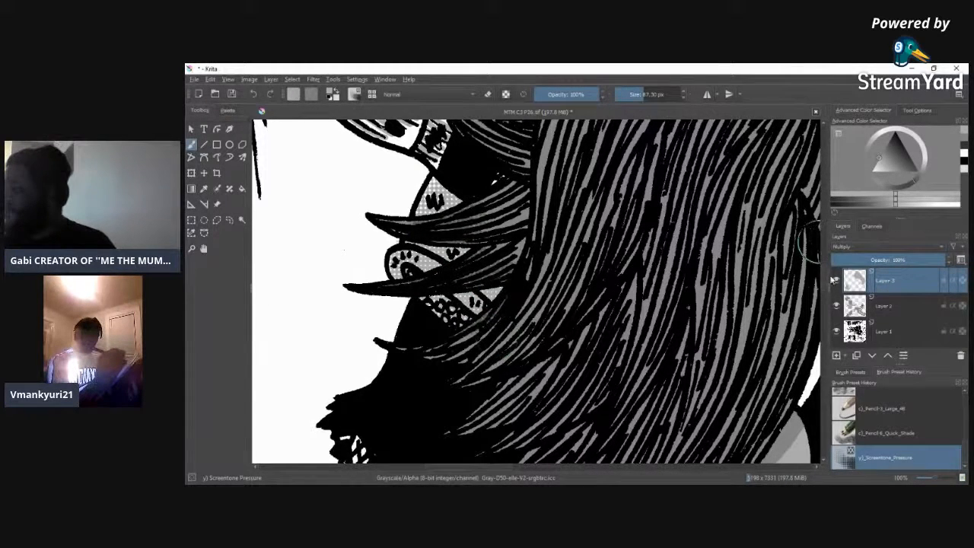
Step: Switch to the Eraser Circle brush preset, keeping the Multiply screentone layer active
scroll(827, 297, down, 5)
drag(827, 302, 827, 278)
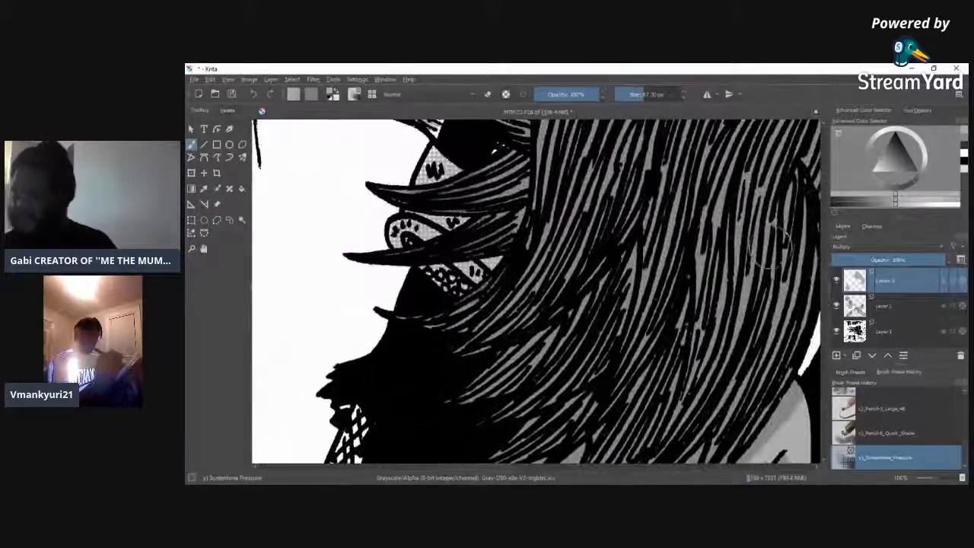
mouse_move(455, 469)
mouse_down()
mouse_move(548, 471)
mouse_move(462, 479)
mouse_up()
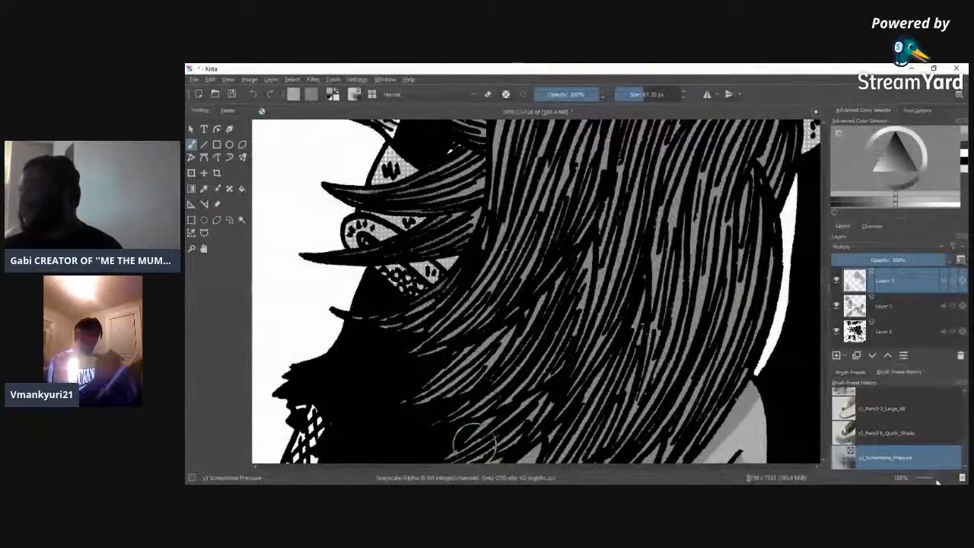
scroll(933, 482, down, 3)
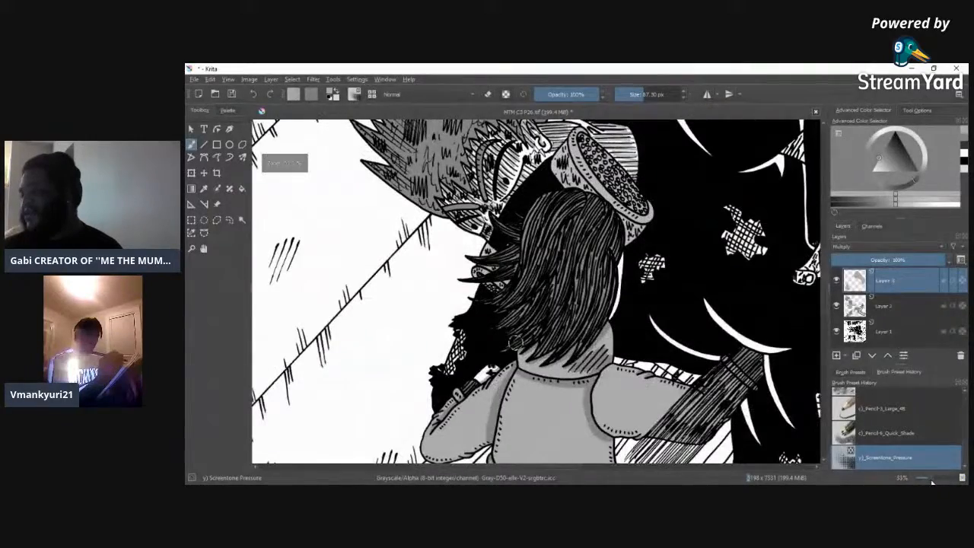
drag(467, 469, 518, 476)
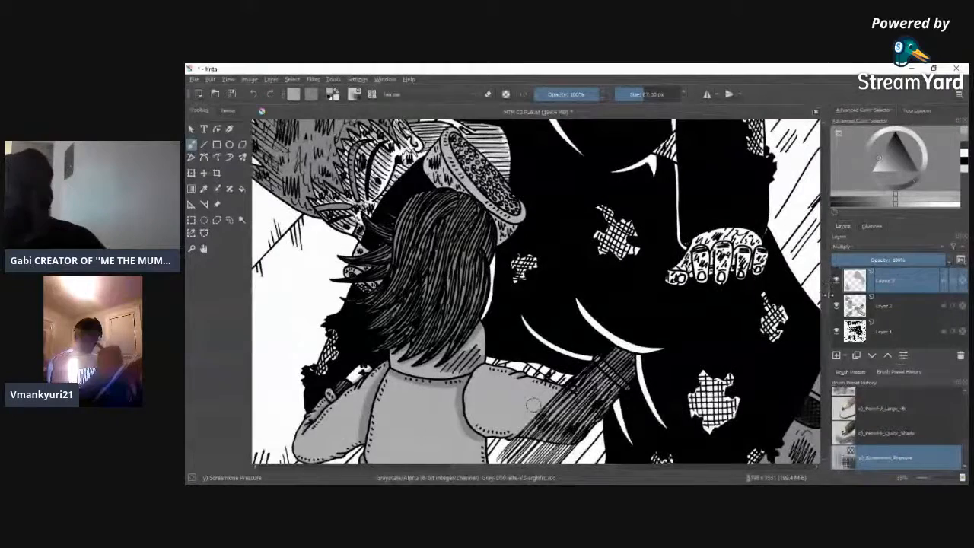
drag(824, 364, 824, 339)
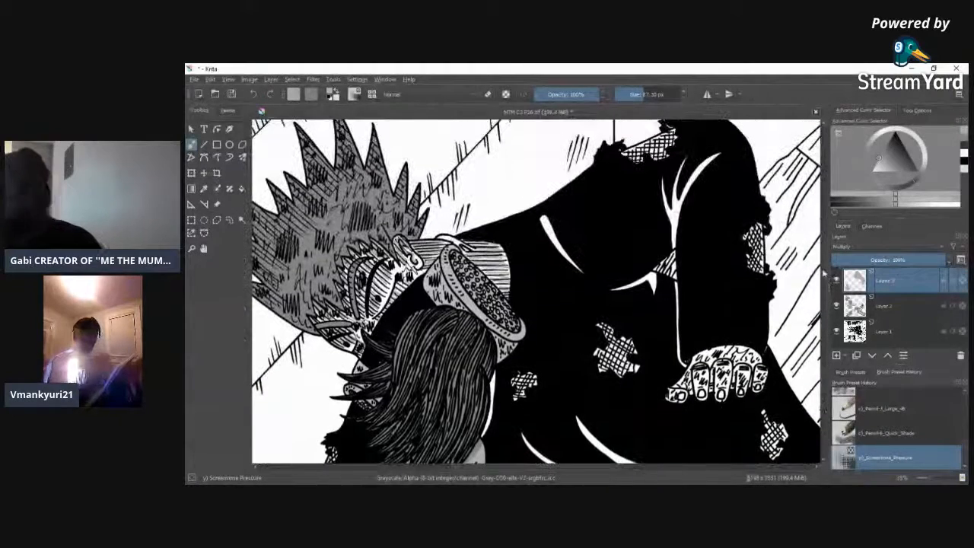
click(854, 373)
scroll(961, 434, up, 3)
click(843, 411)
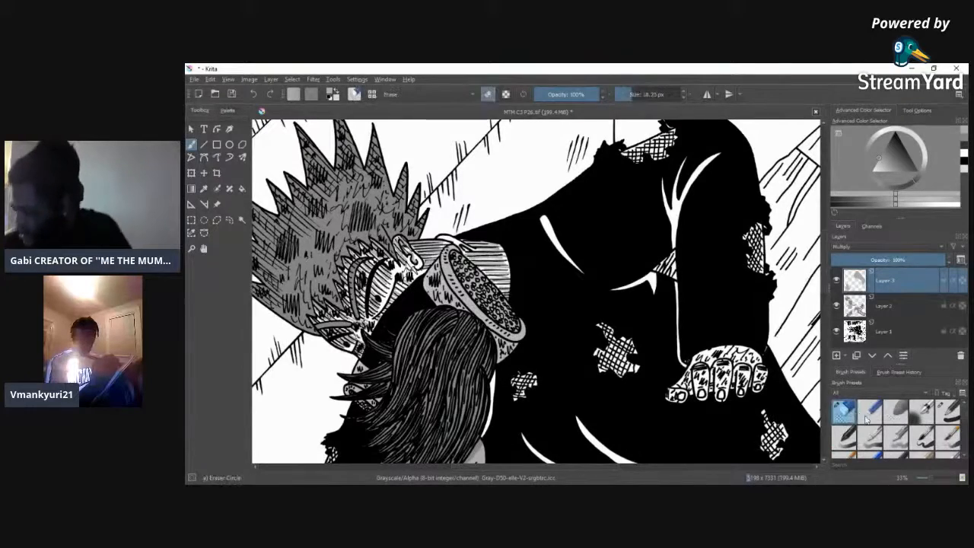
Step: Erase the stray screentone spilling over the striped area beside the upper rim of the circle-patterned shape
drag(934, 481, 941, 480)
mouse_move(550, 468)
mouse_down()
mouse_move(525, 467)
mouse_move(544, 468)
mouse_up()
drag(419, 313, 417, 325)
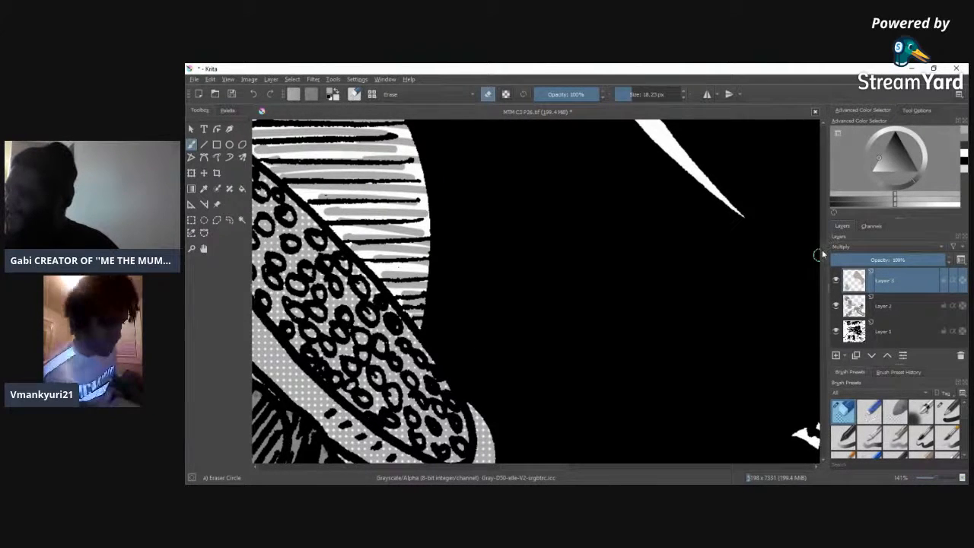
scroll(824, 243, up, 5)
scroll(824, 243, up, 2)
drag(507, 463, 754, 461)
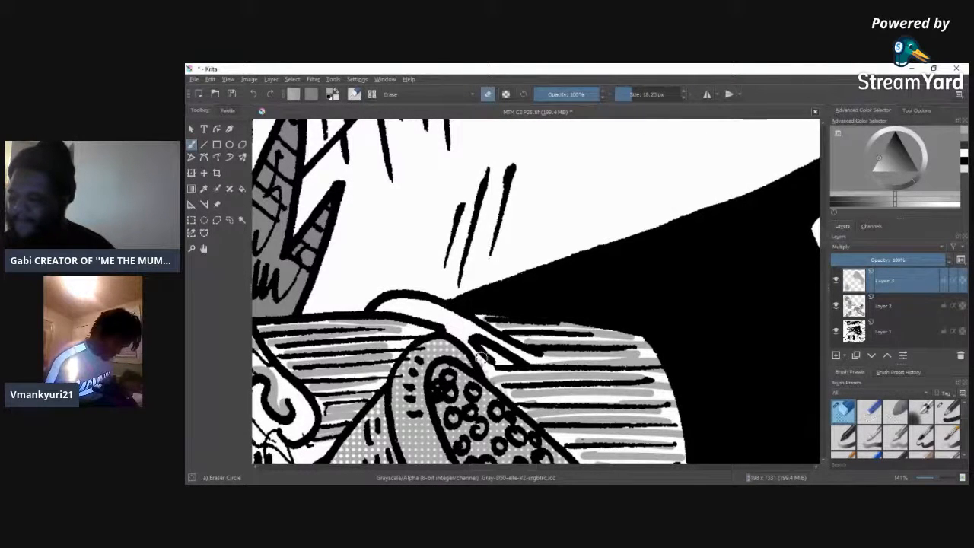
drag(484, 358, 525, 402)
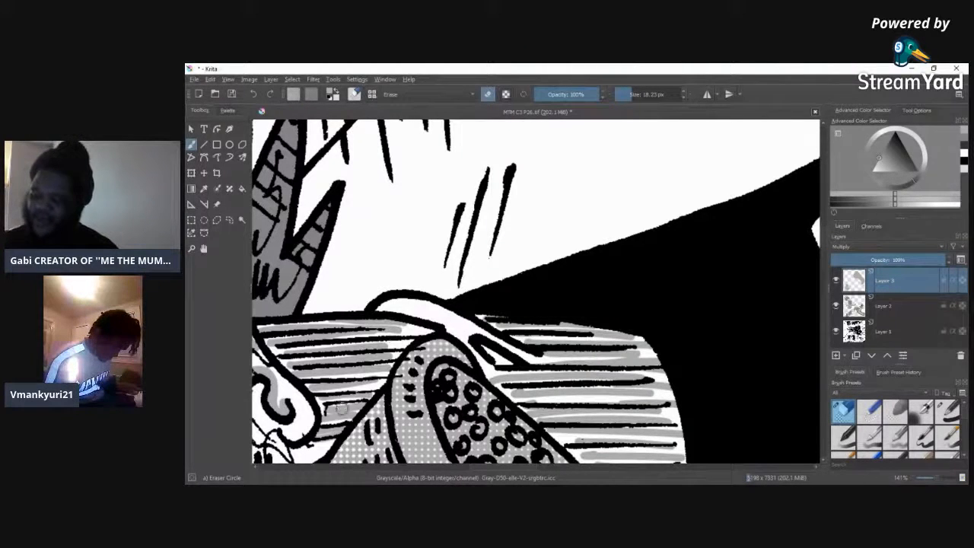
Step: Erase the screentone overlapping the edge of the girl's hair beside the circle-patterned shape's lower tip
drag(823, 239, 823, 251)
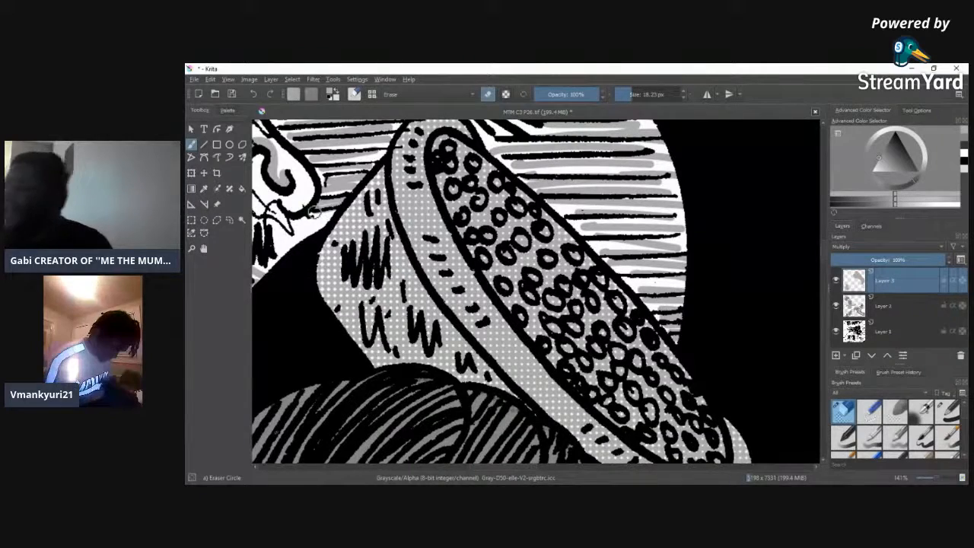
scroll(817, 236, up, 2)
drag(825, 254, 824, 266)
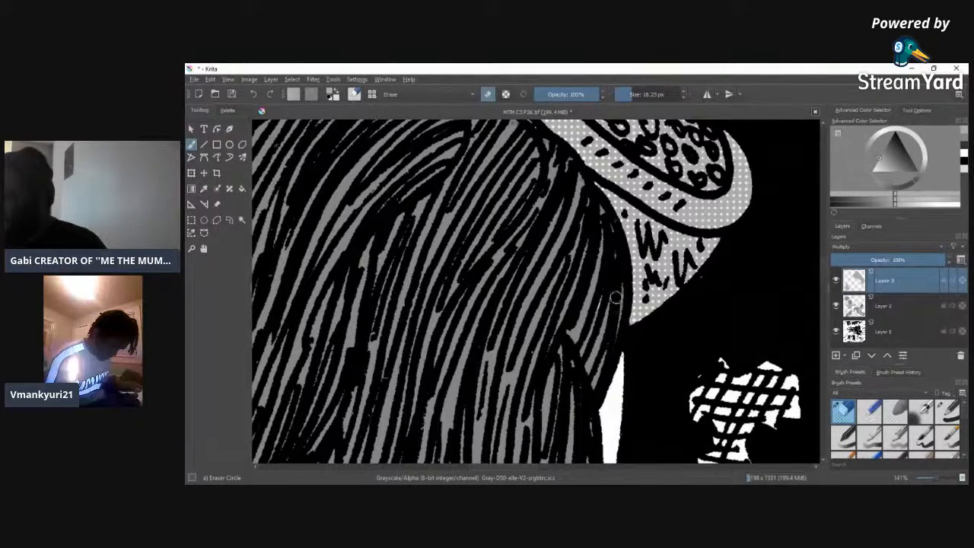
mouse_move(616, 268)
mouse_down()
mouse_move(618, 299)
mouse_move(610, 221)
mouse_up()
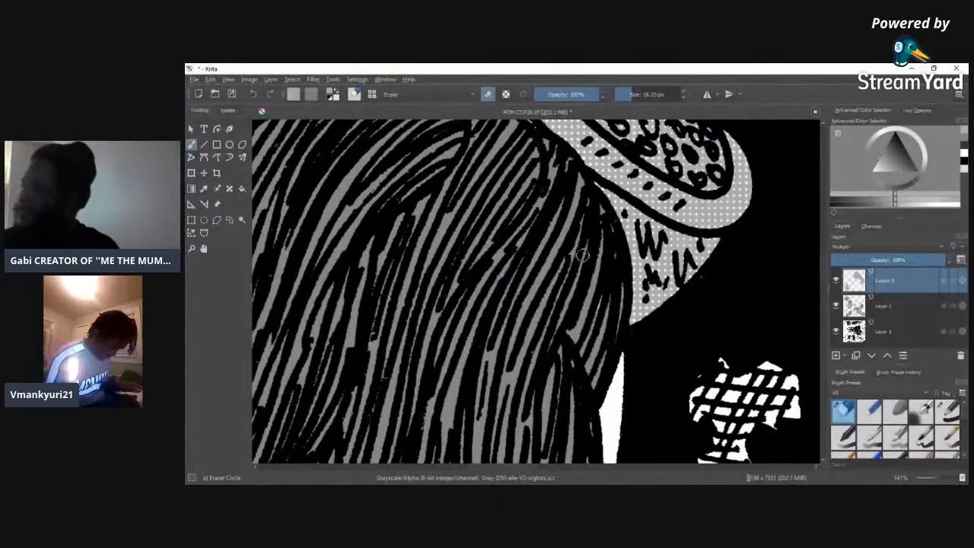
Step: Clean the excess screentone off the girl's pointed hair strands around the small toned patches
scroll(532, 290, up, 4)
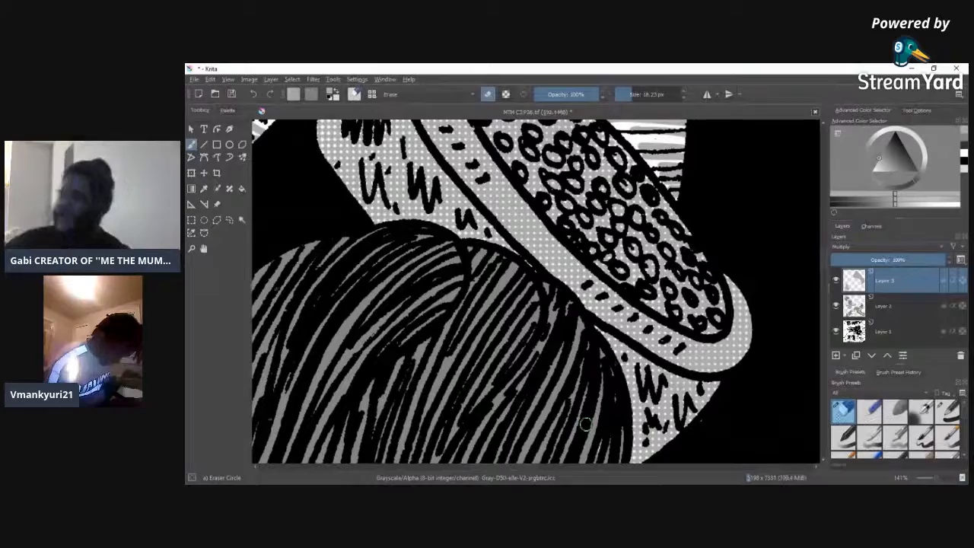
scroll(933, 479, down, 8)
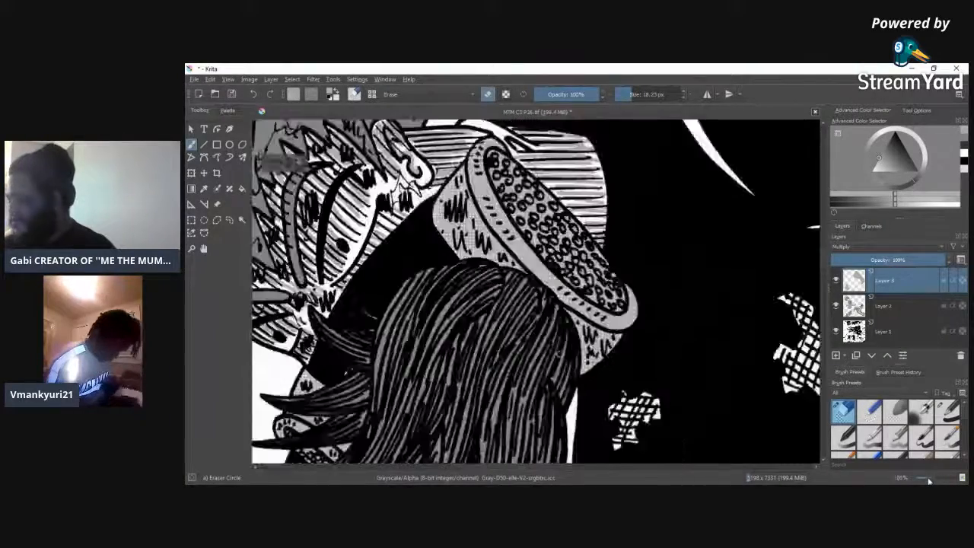
scroll(933, 478, up, 8)
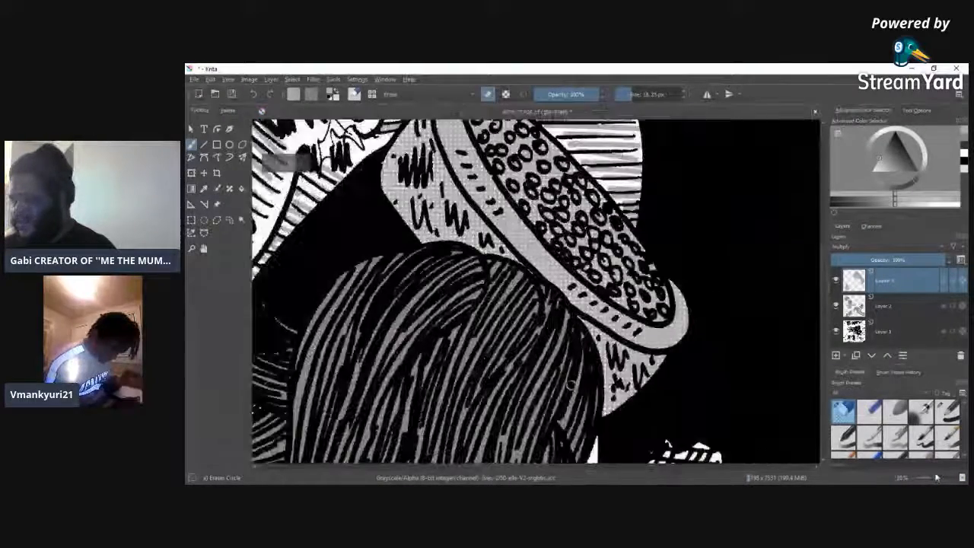
drag(530, 466, 491, 471)
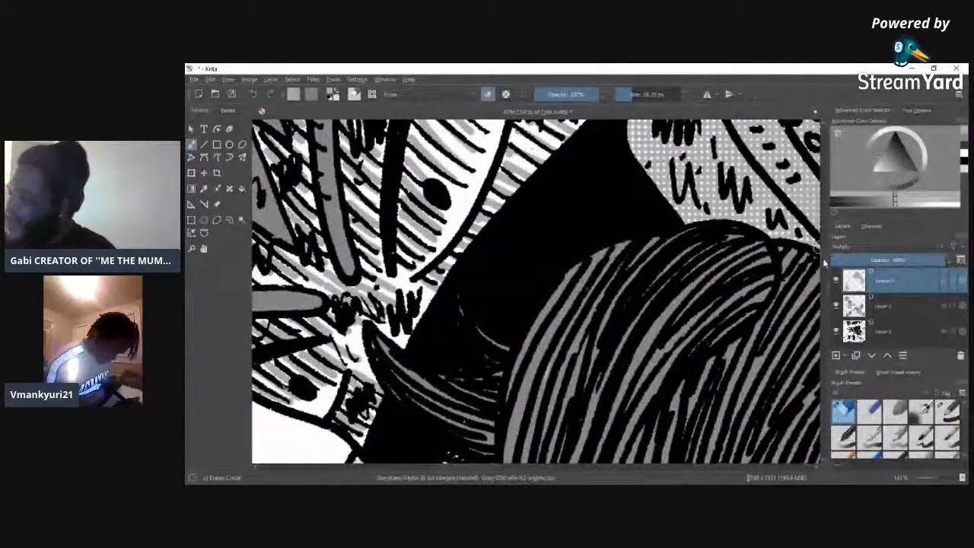
scroll(825, 266, down, 3)
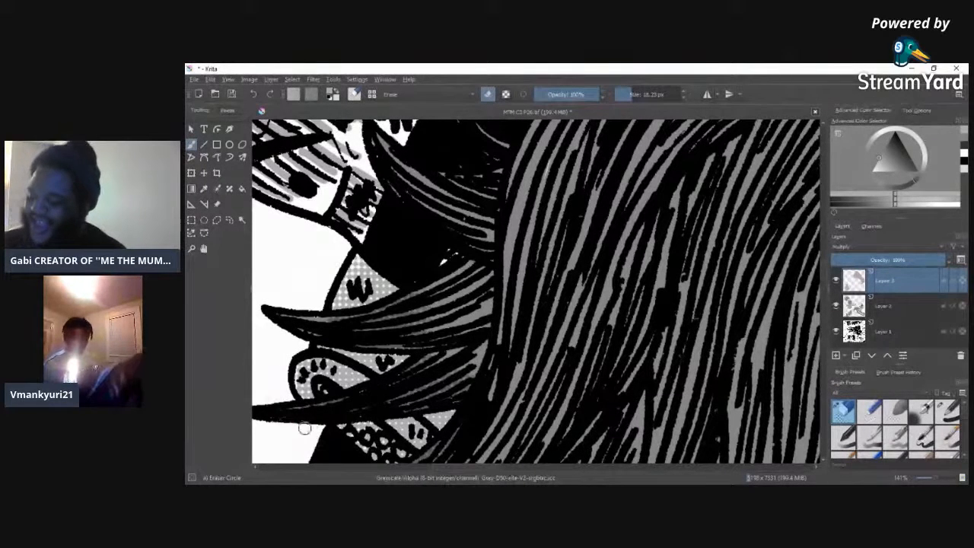
mouse_move(331, 405)
mouse_down()
mouse_move(381, 392)
mouse_move(312, 410)
mouse_move(388, 399)
mouse_move(367, 407)
mouse_up()
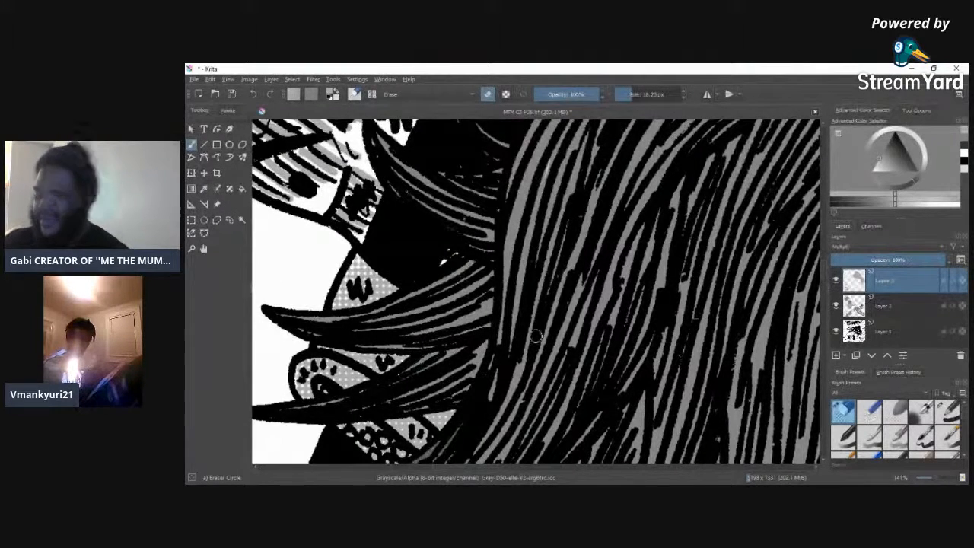
scroll(536, 336, down, 3)
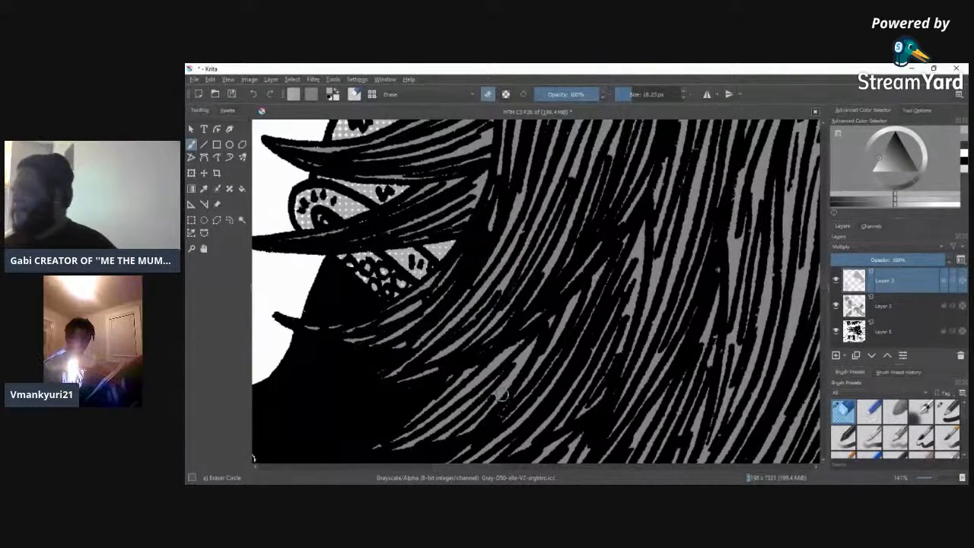
Step: Make Layer 2 active and switch to the Basic-1 brush for shading the large figure's hand
scroll(936, 479, down, 5)
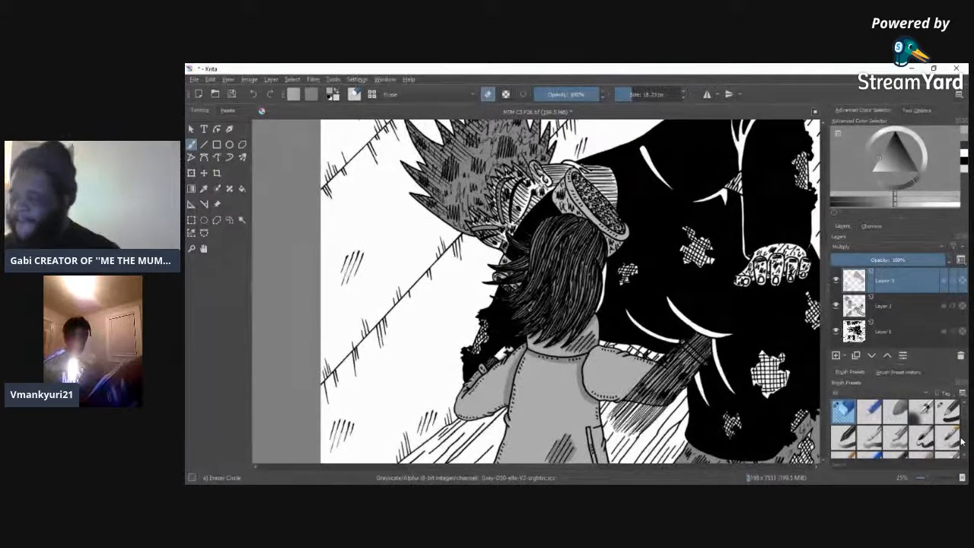
mouse_move(581, 468)
mouse_down()
mouse_move(615, 467)
mouse_move(592, 468)
mouse_up()
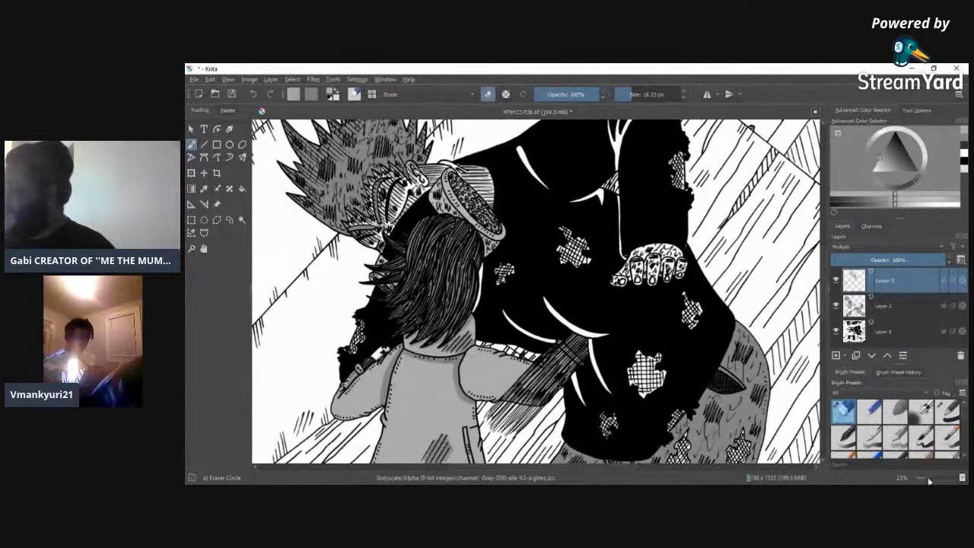
scroll(932, 480, up, 4)
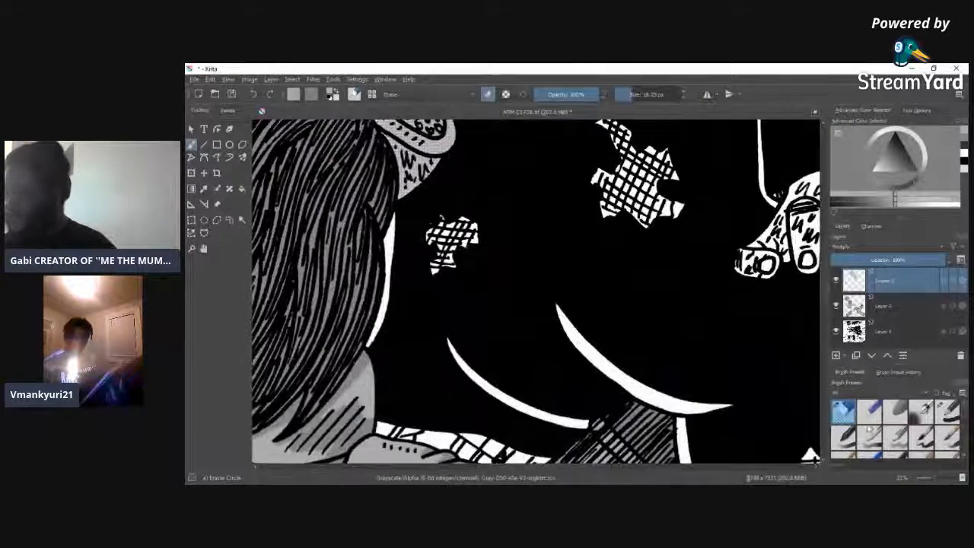
drag(513, 467, 590, 464)
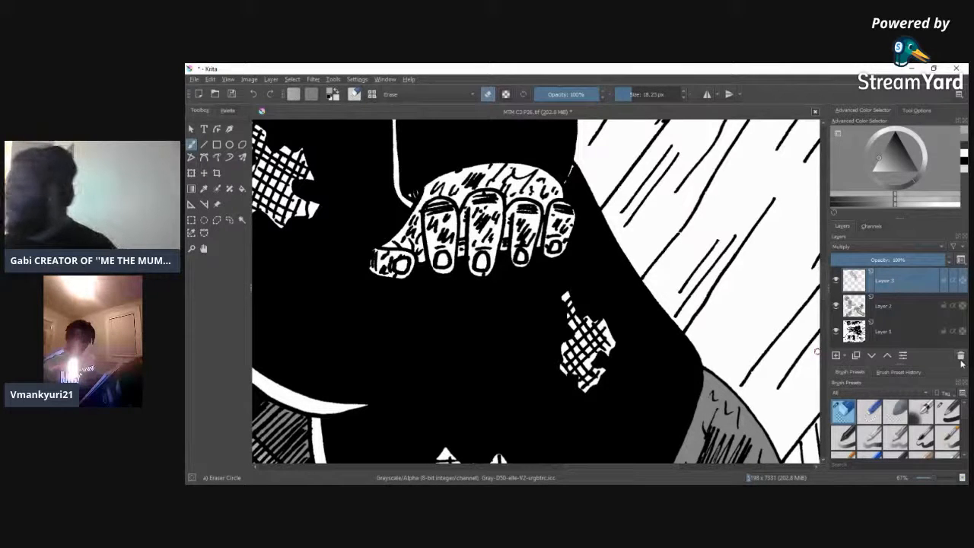
click(865, 308)
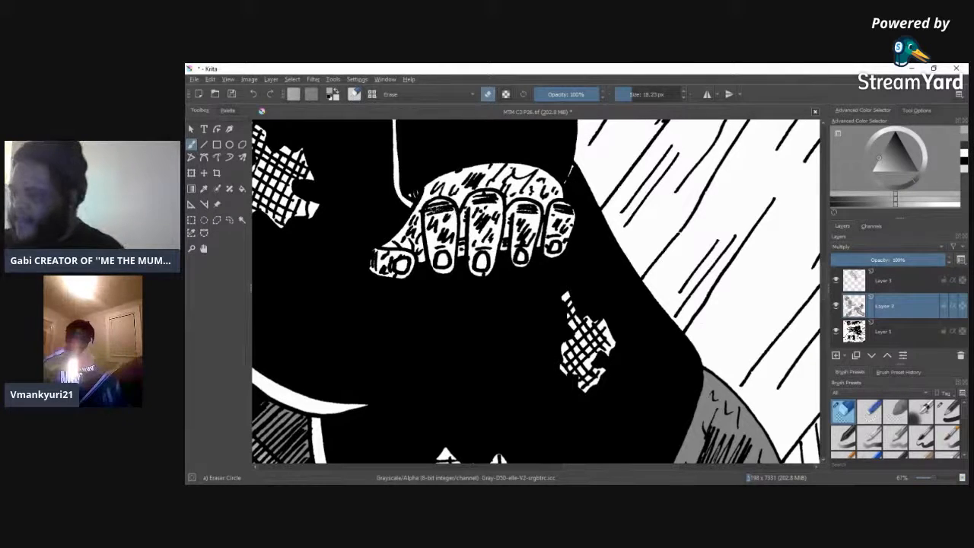
click(945, 415)
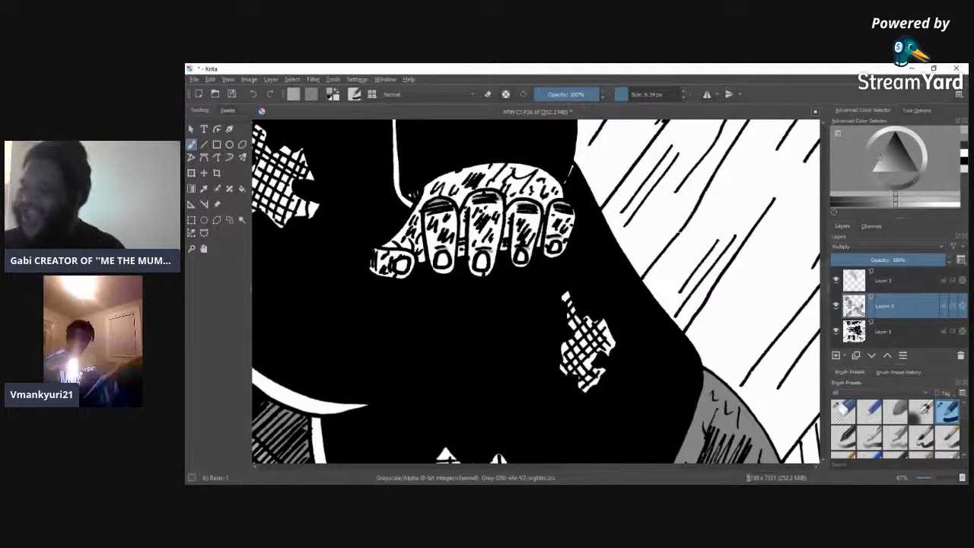
Step: Paint grey shading on the large figure's hand, along the thumb and the back of the hand above the fingers
mouse_move(380, 270)
mouse_down()
mouse_move(377, 250)
mouse_move(373, 267)
mouse_up()
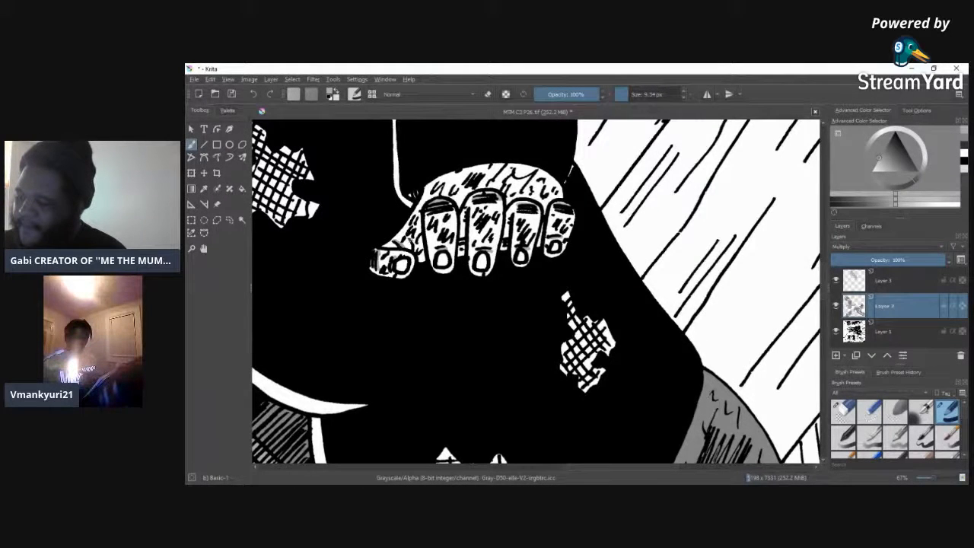
drag(416, 251, 422, 260)
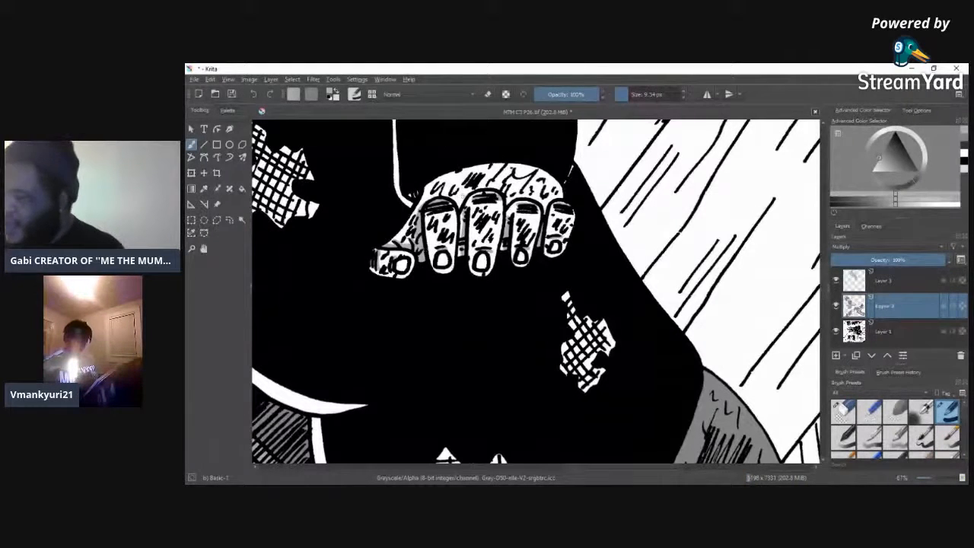
mouse_move(460, 200)
mouse_down()
mouse_move(492, 183)
mouse_move(503, 204)
mouse_move(475, 191)
mouse_up()
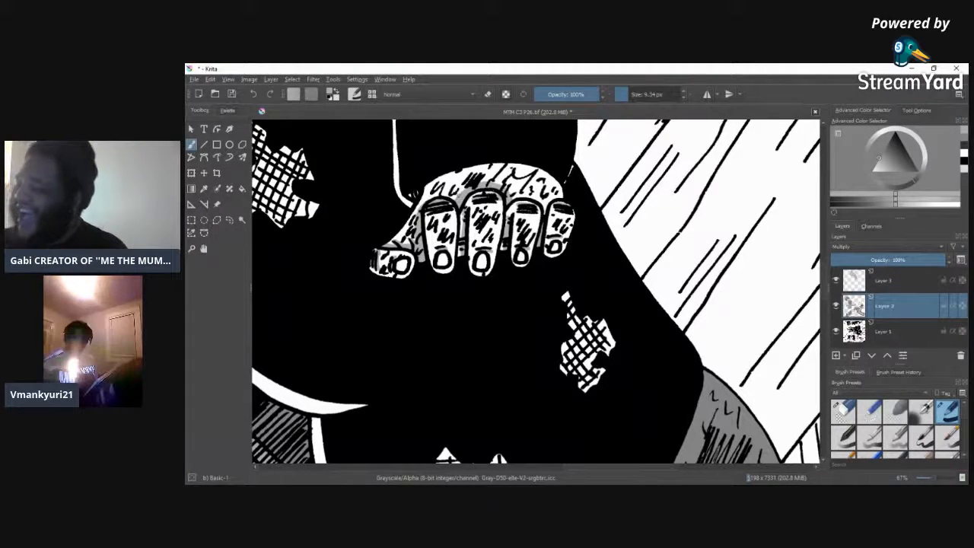
mouse_move(460, 191)
mouse_down()
mouse_move(434, 194)
mouse_move(419, 216)
mouse_move(429, 199)
mouse_move(441, 201)
mouse_up()
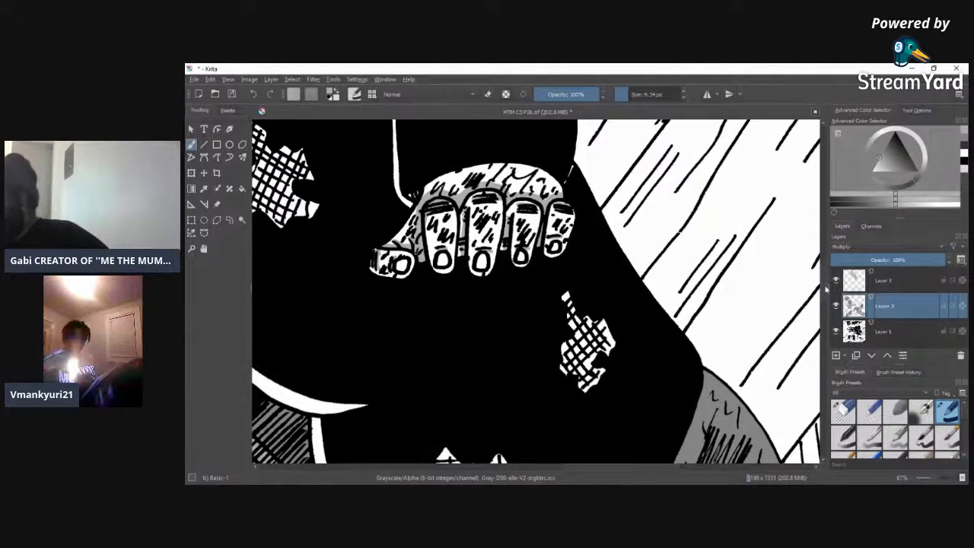
scroll(829, 278, up, 3)
mouse_move(828, 276)
mouse_down()
mouse_move(828, 297)
mouse_move(828, 277)
mouse_up()
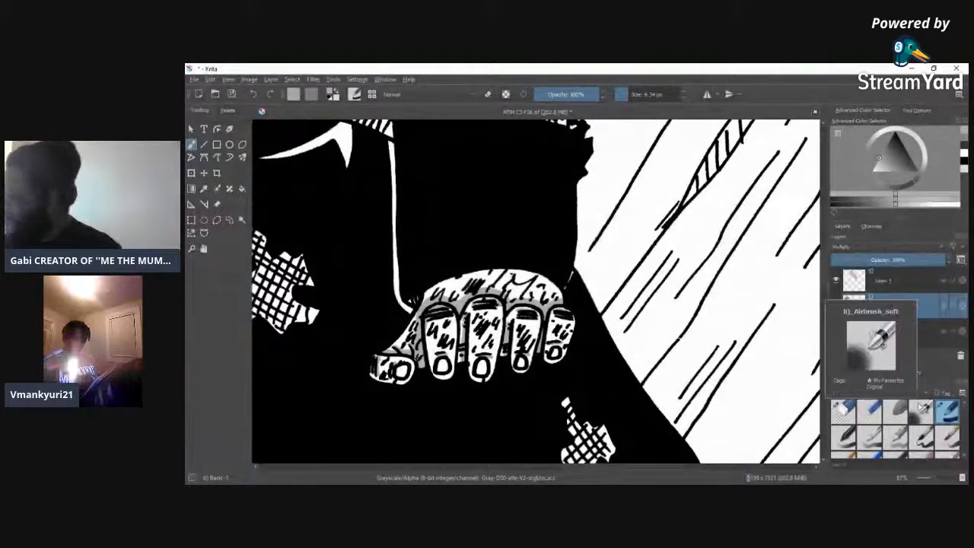
Step: Make Layer 3 active and switch to the Screentone_Pressure brush from the recently used presets
drag(935, 479, 923, 479)
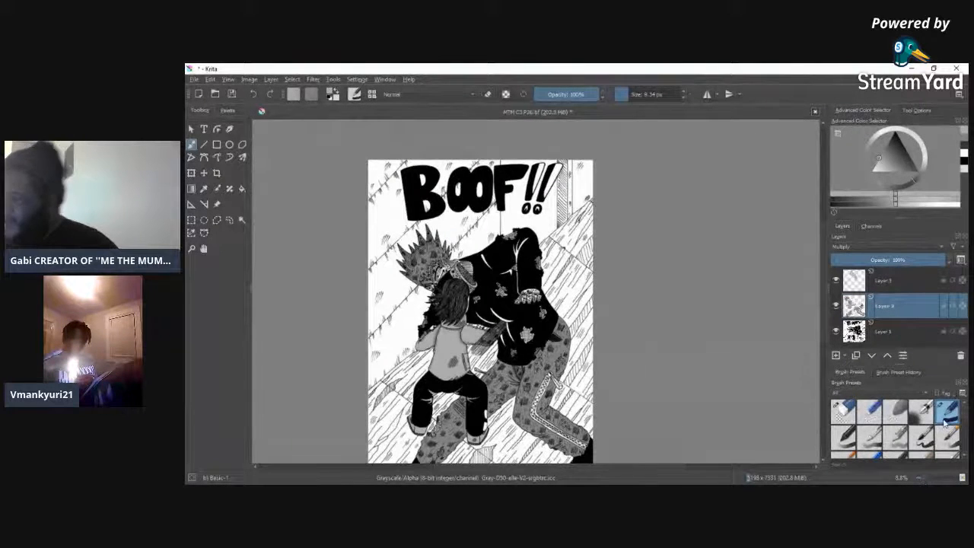
drag(823, 326, 822, 339)
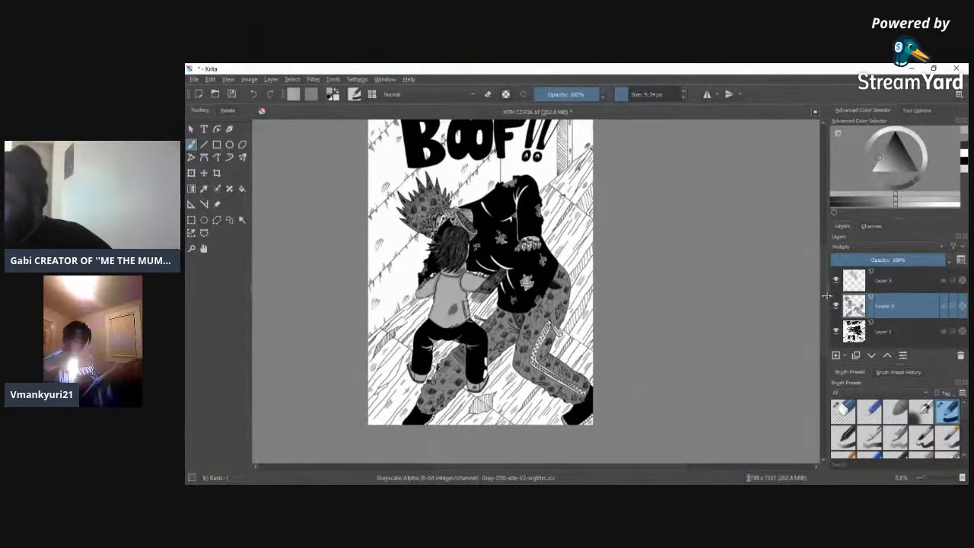
mouse_move(836, 279)
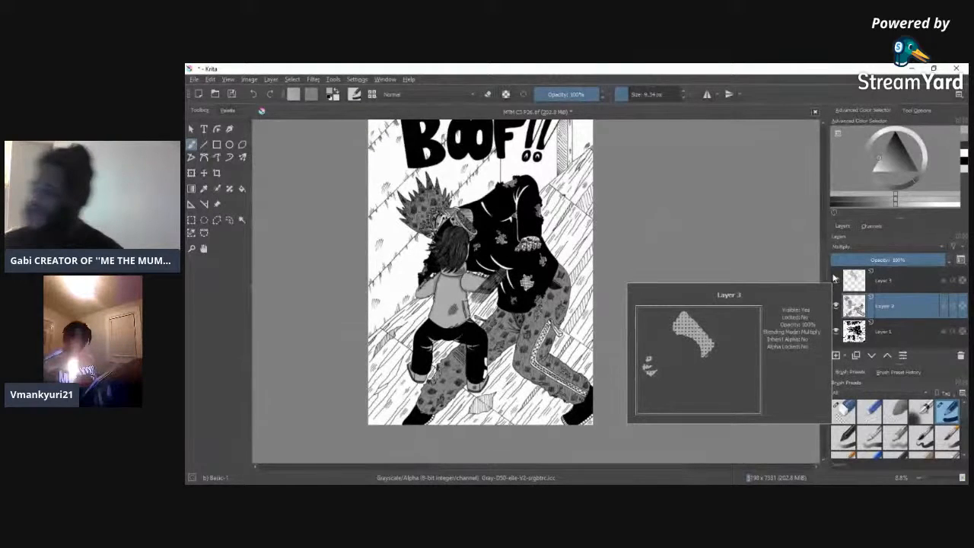
click(859, 281)
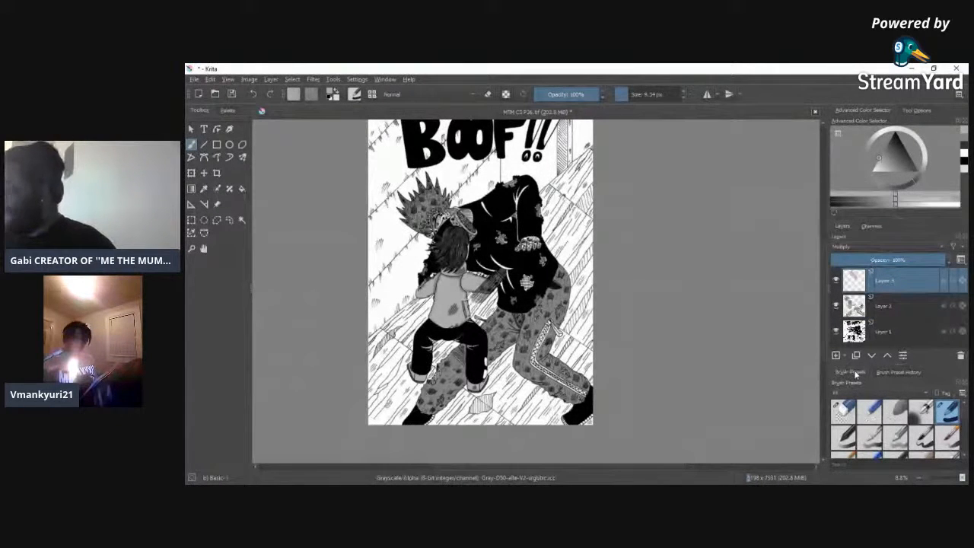
click(896, 373)
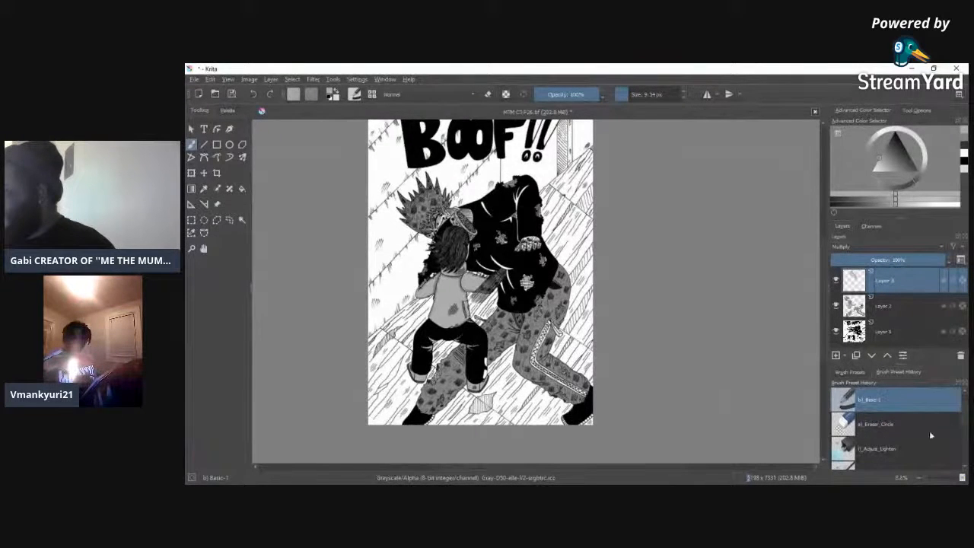
scroll(966, 412, up, 1)
drag(965, 403, 963, 468)
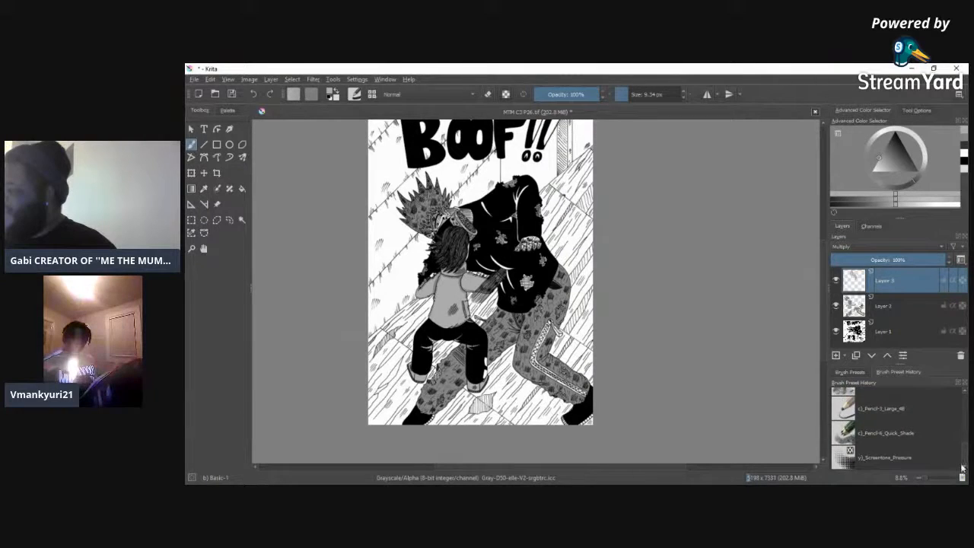
click(845, 458)
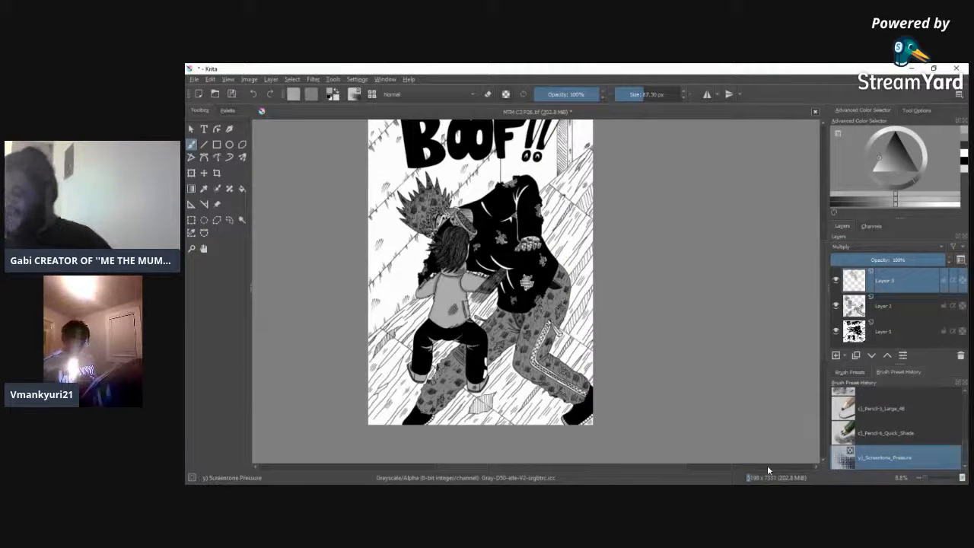
Step: Paint screentone inside the round ball at the upper end of the zigzag strip on the large figure's trousers
scroll(823, 271, down, 5)
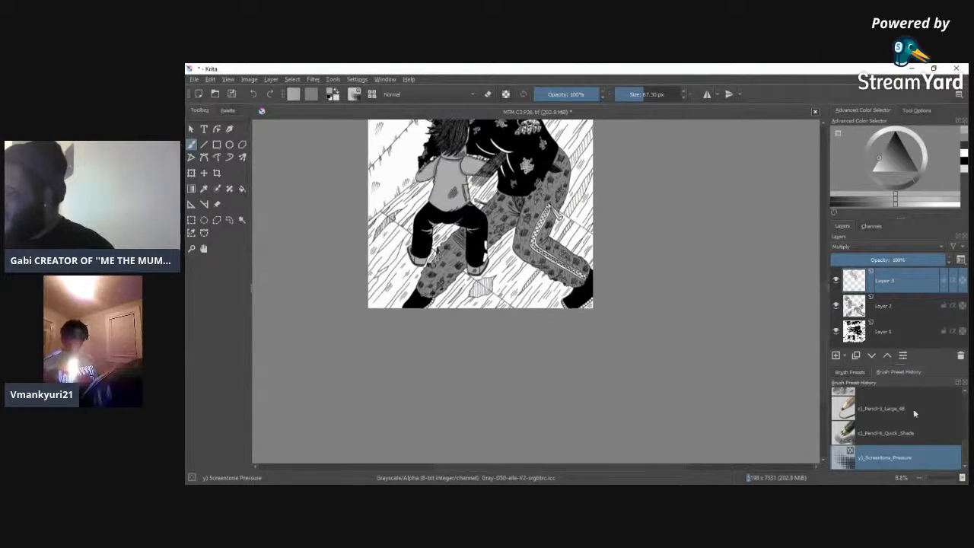
click(932, 481)
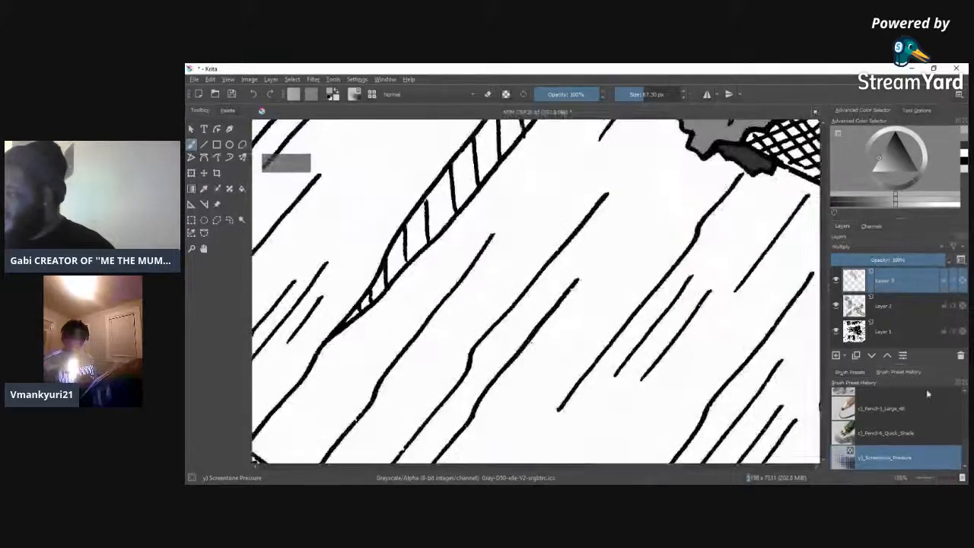
scroll(825, 418, up, 10)
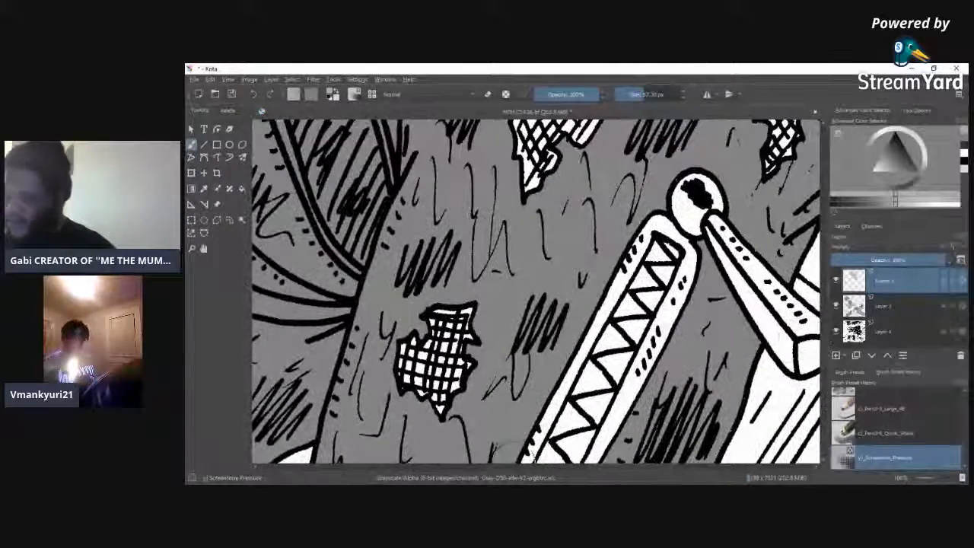
scroll(632, 457, right, 2)
scroll(639, 469, right, 5)
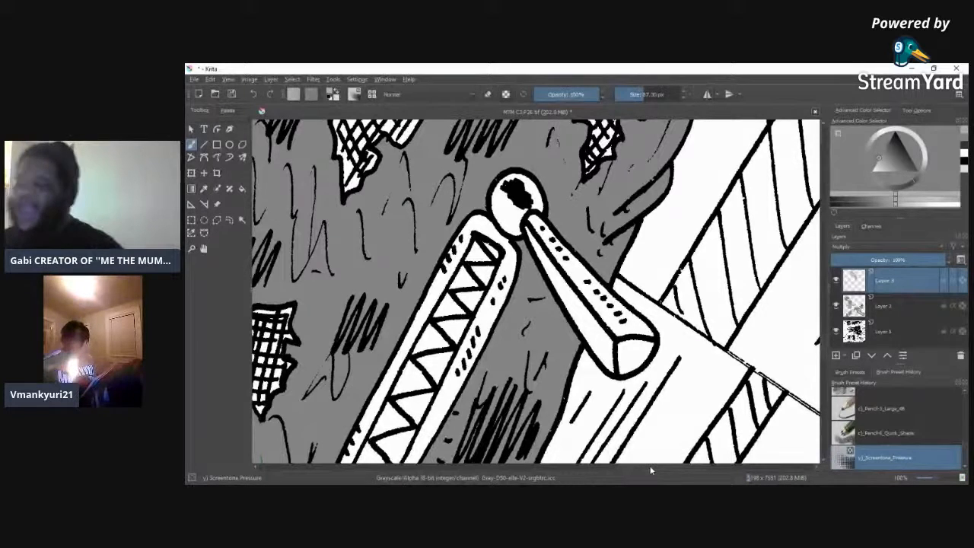
mouse_move(502, 191)
mouse_down()
mouse_move(533, 204)
mouse_move(507, 212)
mouse_move(516, 199)
mouse_up()
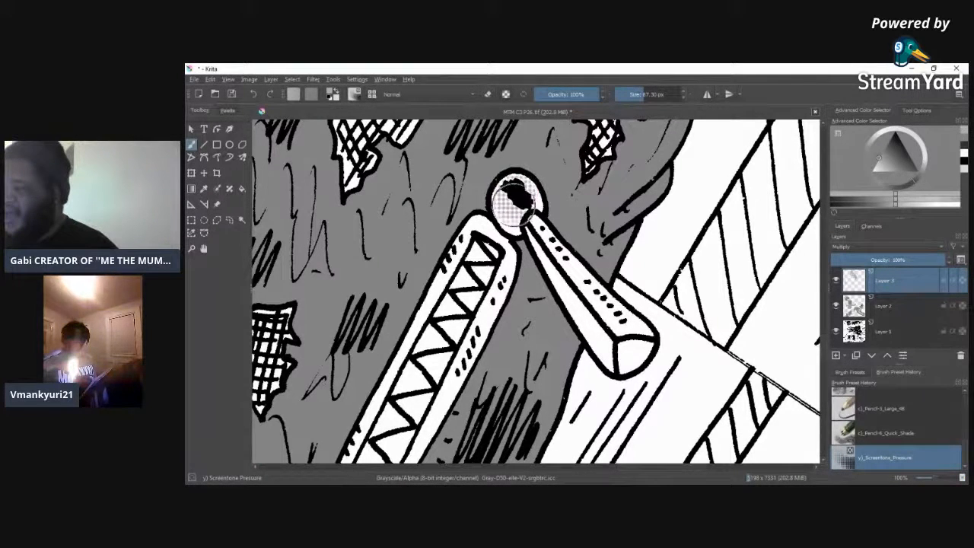
Step: Fill the rest of the ball and the tapered bar attached to it with screentone, using a smaller brush
key([)
key([)
key([)
key([)
mouse_move(514, 200)
mouse_down()
mouse_move(526, 220)
mouse_move(529, 199)
mouse_move(534, 205)
mouse_move(514, 184)
mouse_move(558, 280)
mouse_move(560, 259)
mouse_move(547, 238)
mouse_move(587, 322)
mouse_move(602, 311)
mouse_move(598, 291)
mouse_move(622, 316)
mouse_move(619, 304)
mouse_move(645, 346)
mouse_move(636, 364)
mouse_move(609, 326)
mouse_move(626, 339)
mouse_move(628, 323)
mouse_move(647, 327)
mouse_move(549, 238)
mouse_up()
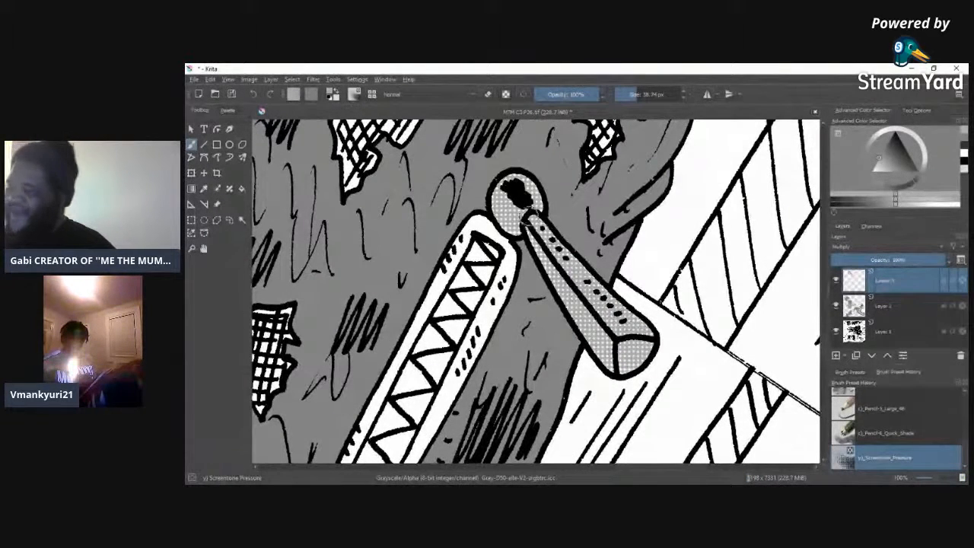
mouse_move(515, 195)
mouse_down()
mouse_move(503, 186)
mouse_move(503, 210)
mouse_move(523, 187)
mouse_move(533, 221)
mouse_move(586, 283)
mouse_move(607, 331)
mouse_up()
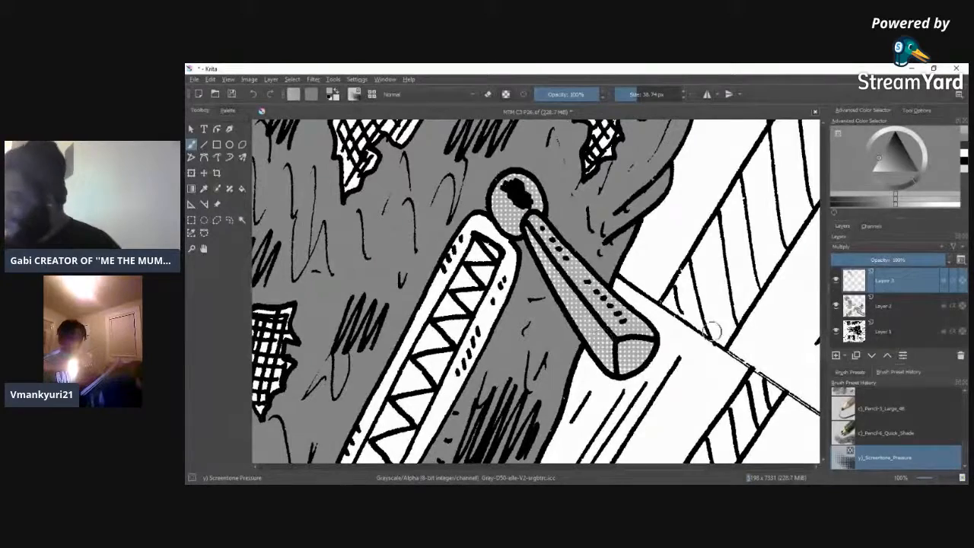
Step: Screentone the small ball and tapered bar beside the large figure's other trouser leg, reducing the brush to about 15 px
scroll(816, 268, up, 5)
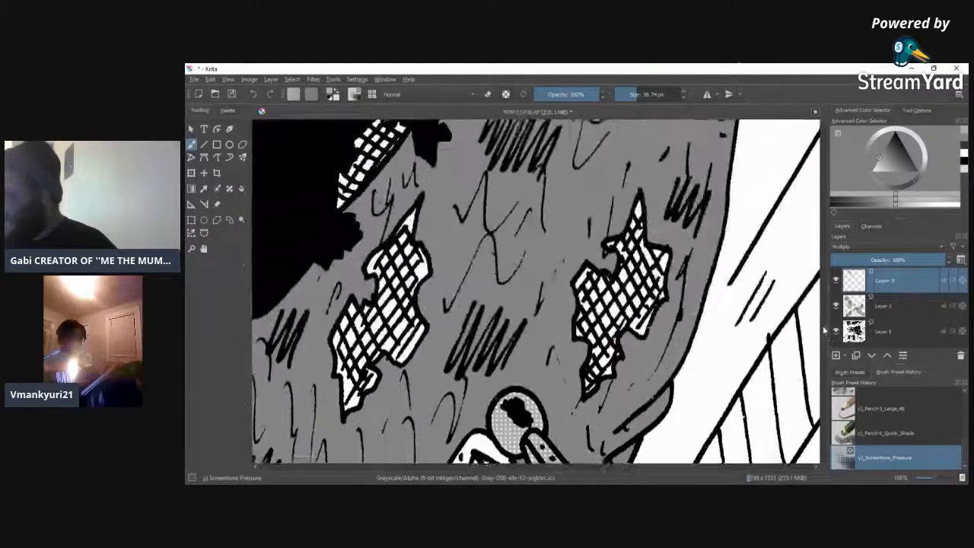
scroll(537, 289, left, 10)
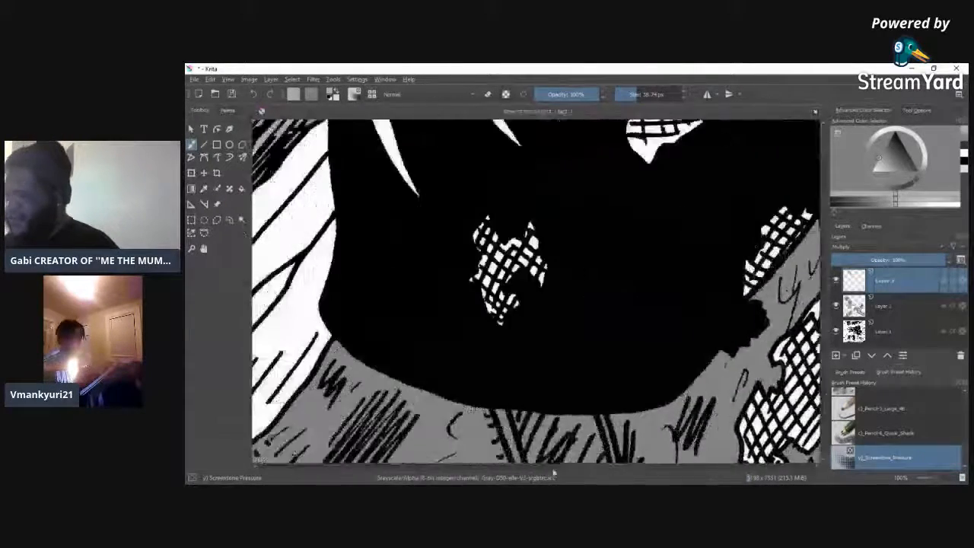
scroll(516, 475, left, 8)
scroll(516, 475, right, 6)
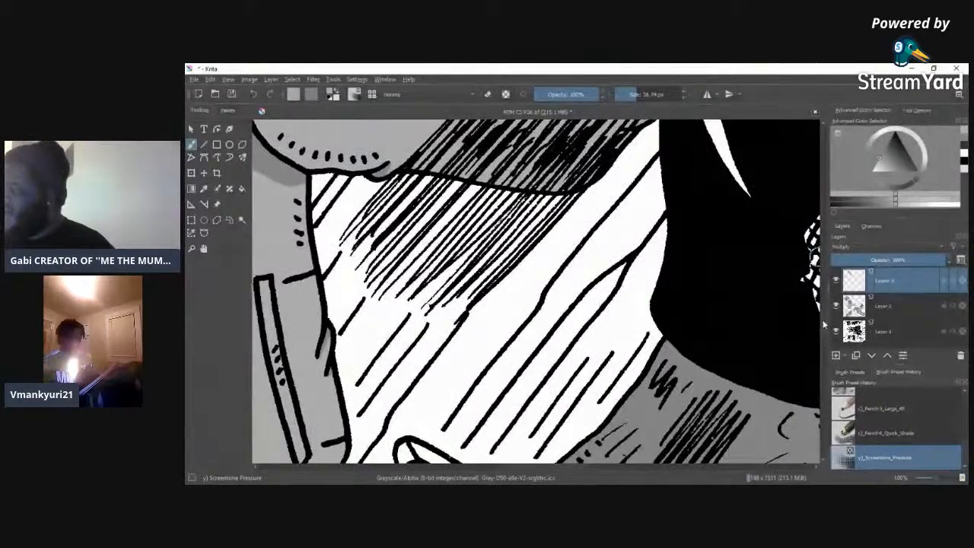
scroll(820, 335, down, 4)
scroll(823, 337, up, 1)
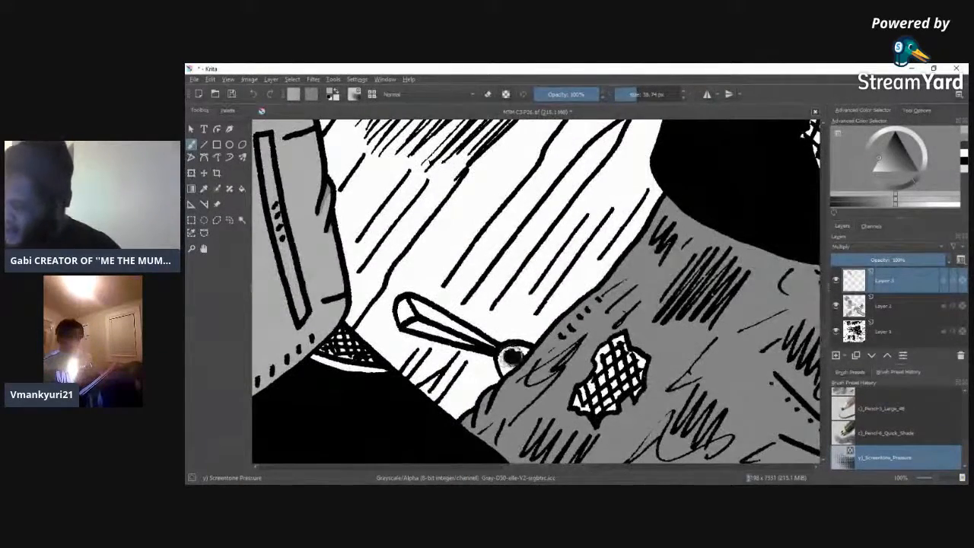
mouse_move(517, 355)
mouse_down()
mouse_move(506, 362)
mouse_move(515, 355)
mouse_up()
key(ctrl+z)
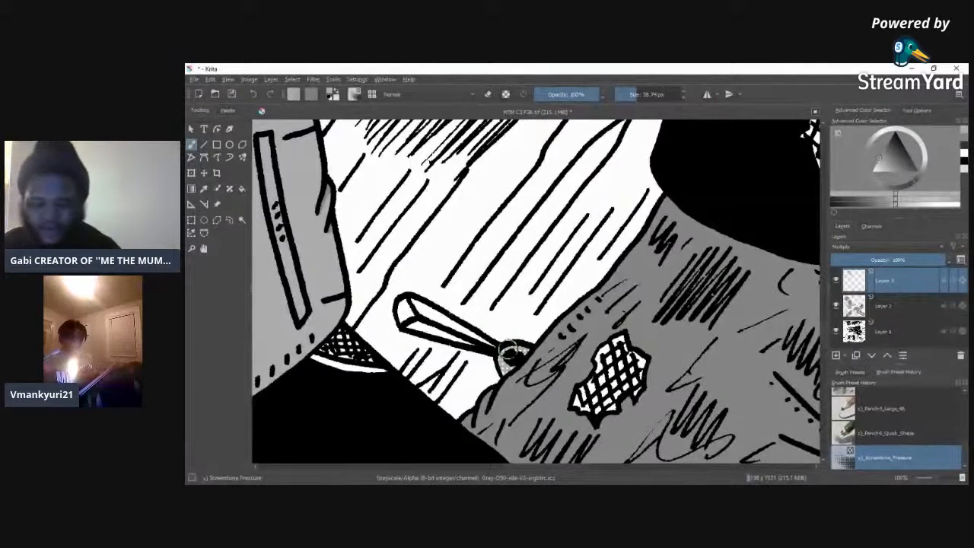
mouse_move(418, 320)
mouse_down()
mouse_move(408, 312)
mouse_move(449, 327)
mouse_move(411, 303)
mouse_move(423, 322)
mouse_move(468, 336)
mouse_up()
drag(453, 330, 409, 309)
click(629, 94)
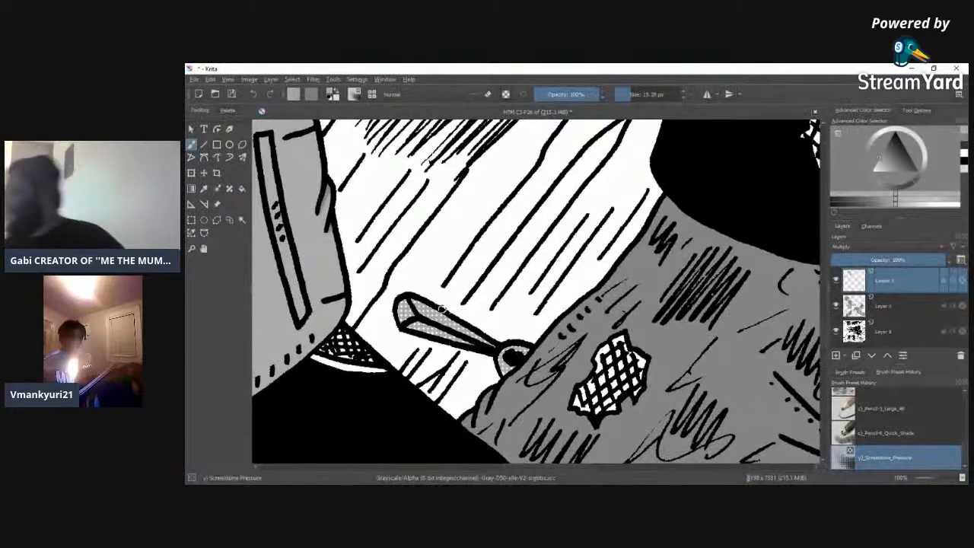
Step: Make Layer 2 the active layer for work on the background beside the exclamation marks
click(857, 308)
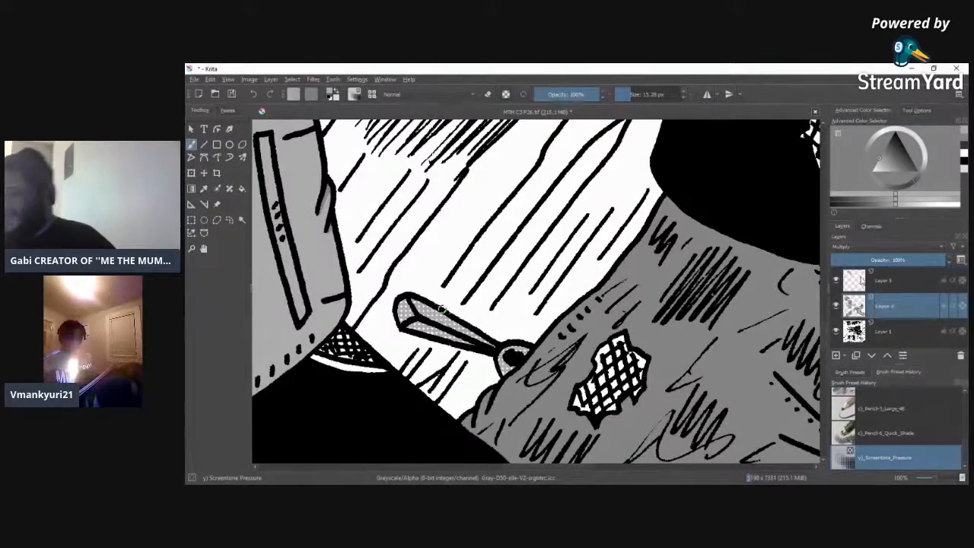
drag(523, 466, 660, 466)
mouse_move(823, 329)
mouse_down()
mouse_move(822, 163)
mouse_move(823, 199)
mouse_up()
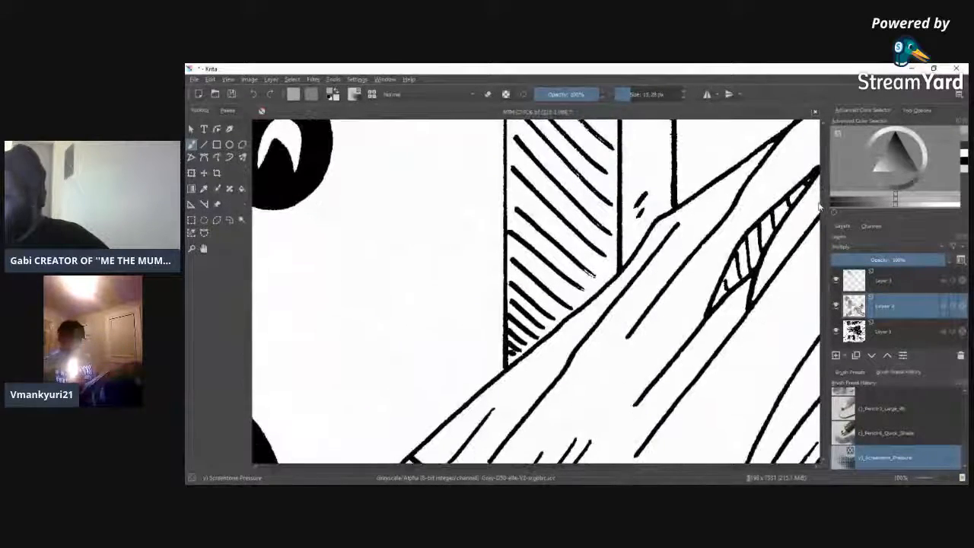
mouse_move(937, 479)
mouse_down()
mouse_move(920, 479)
mouse_move(934, 485)
mouse_up()
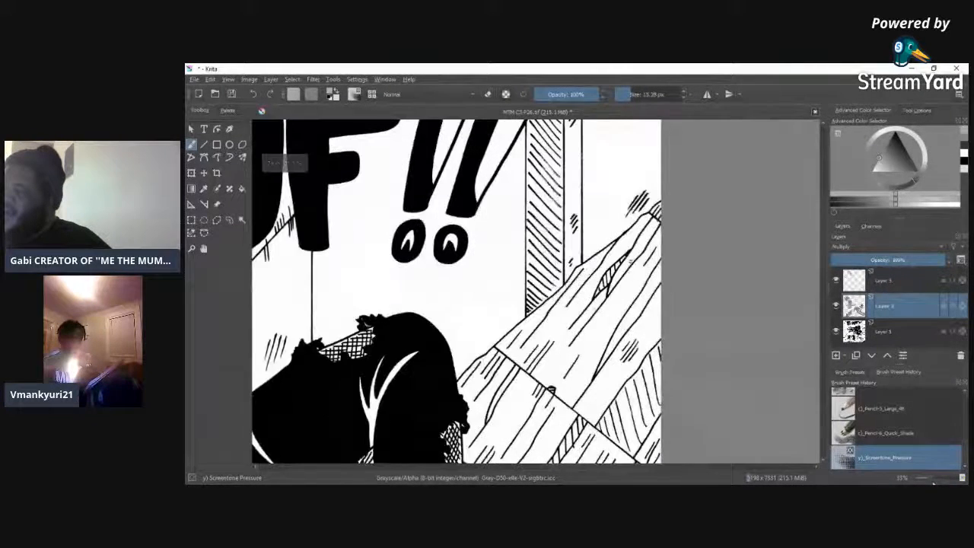
drag(701, 466, 673, 469)
mouse_move(824, 237)
mouse_down()
mouse_move(824, 214)
mouse_move(823, 272)
mouse_move(822, 230)
mouse_up()
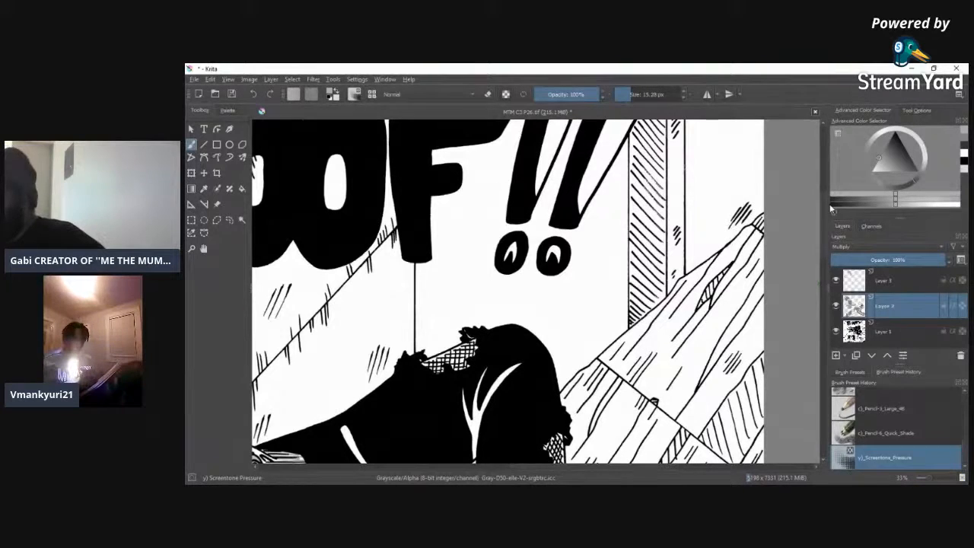
Step: Save the page, accepting the TIFF export options as they are
click(195, 80)
click(207, 124)
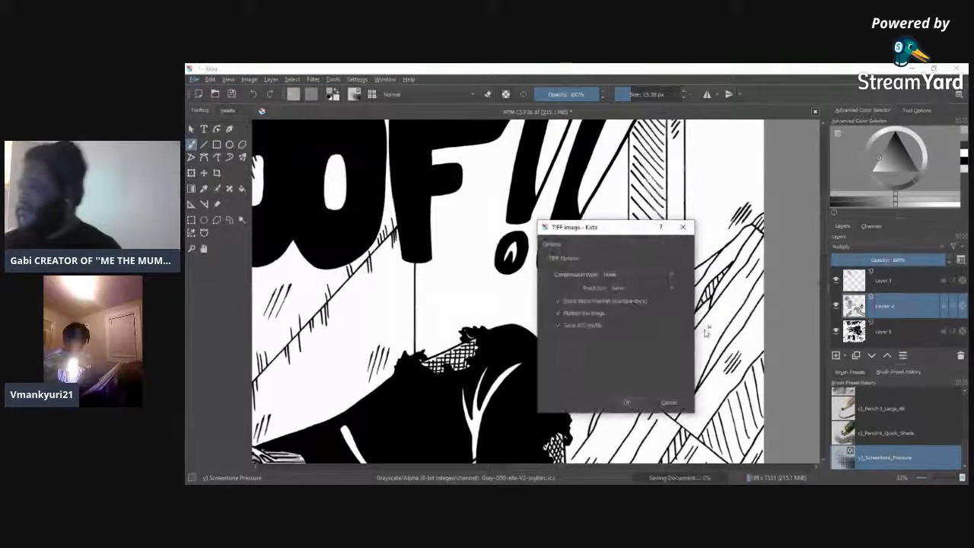
click(626, 403)
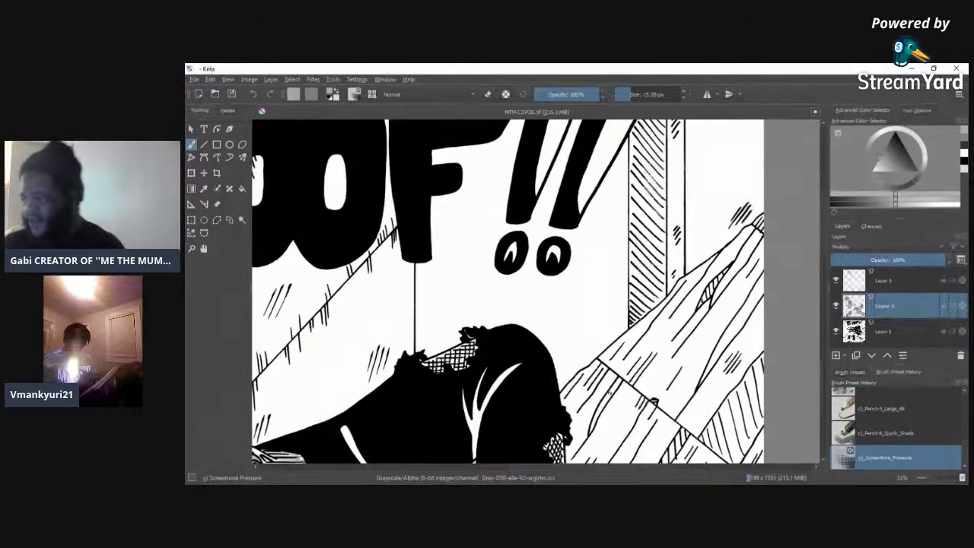
Step: Pick a darker grey from the recent colours and undo the test screentone mark at the top of the hatched post
mouse_move(824, 232)
mouse_down()
mouse_move(826, 210)
mouse_move(828, 227)
mouse_up()
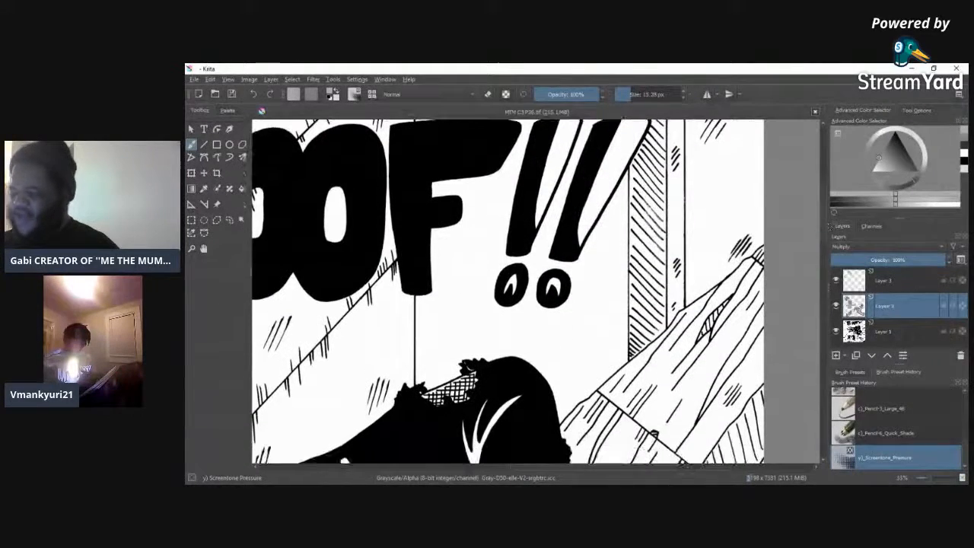
drag(664, 468, 731, 467)
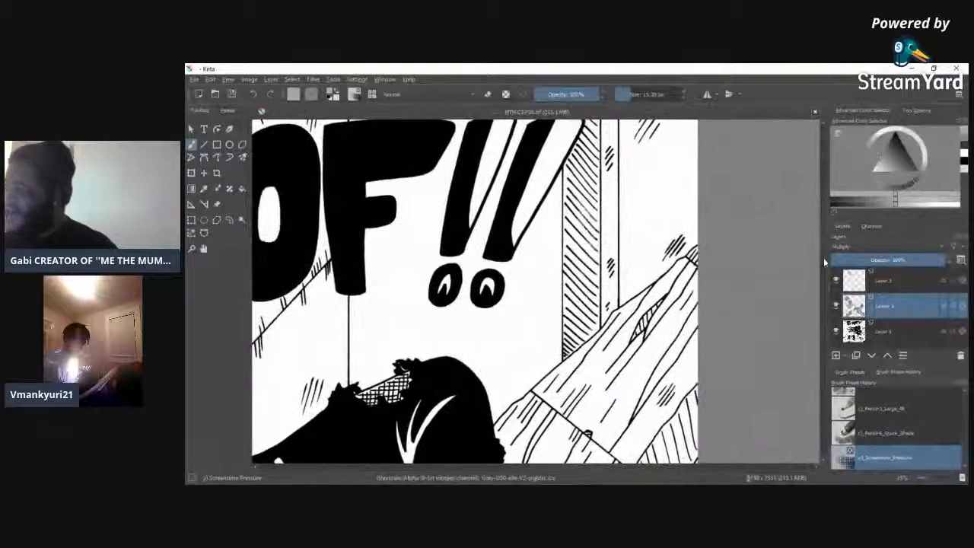
scroll(475, 293, up, 2)
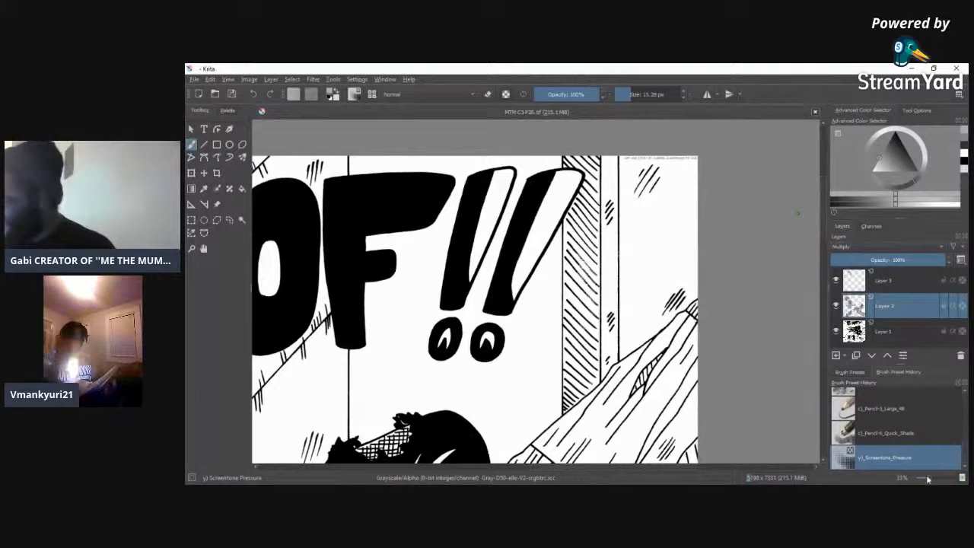
scroll(933, 481, up, 2)
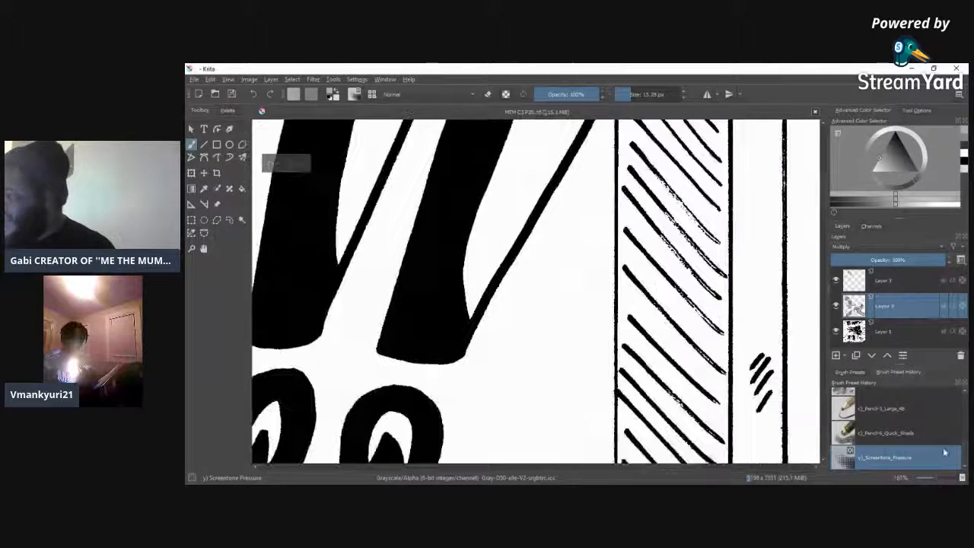
drag(656, 465, 683, 466)
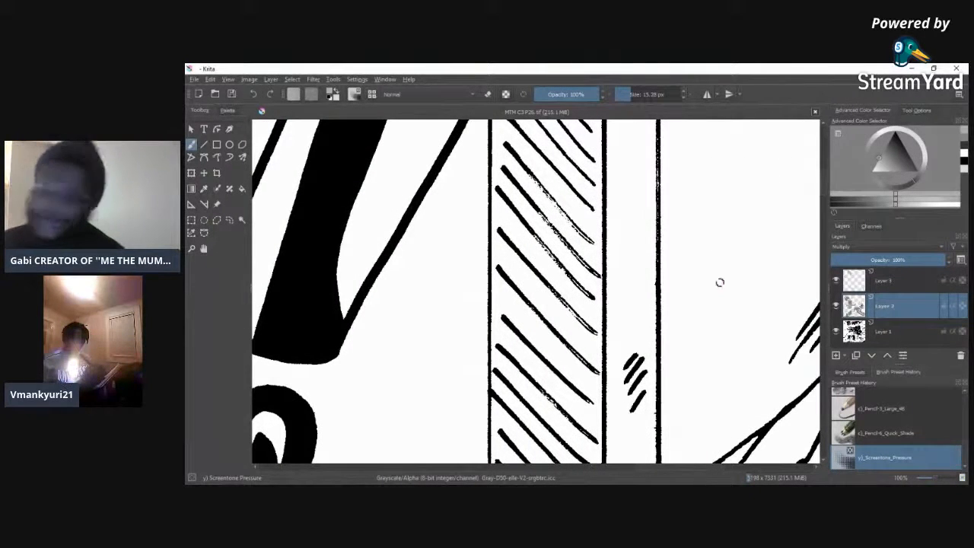
drag(826, 200, 827, 168)
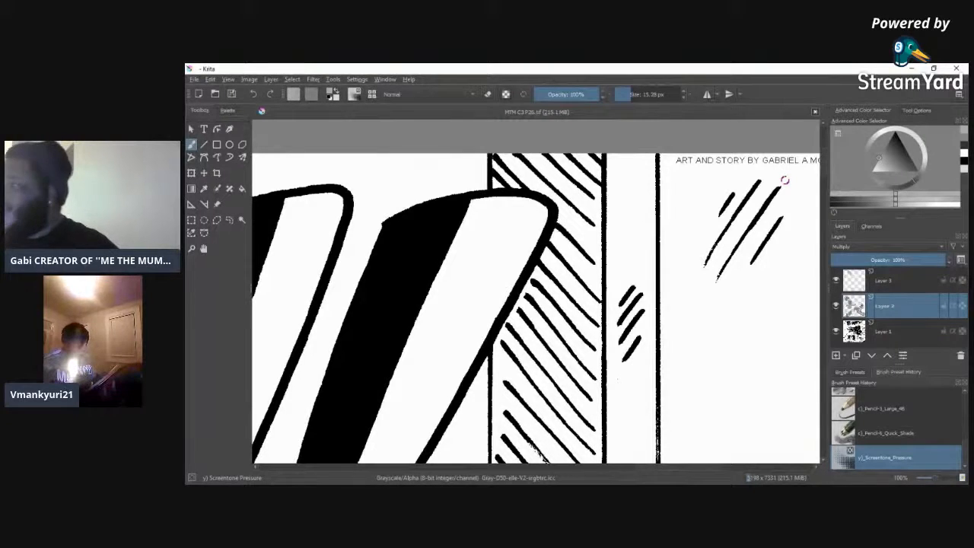
click(964, 149)
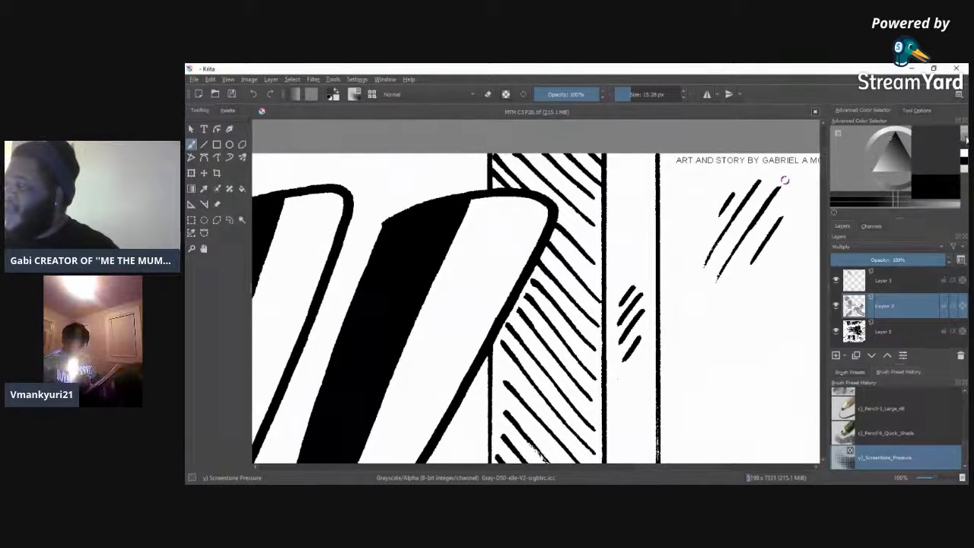
click(964, 137)
click(964, 146)
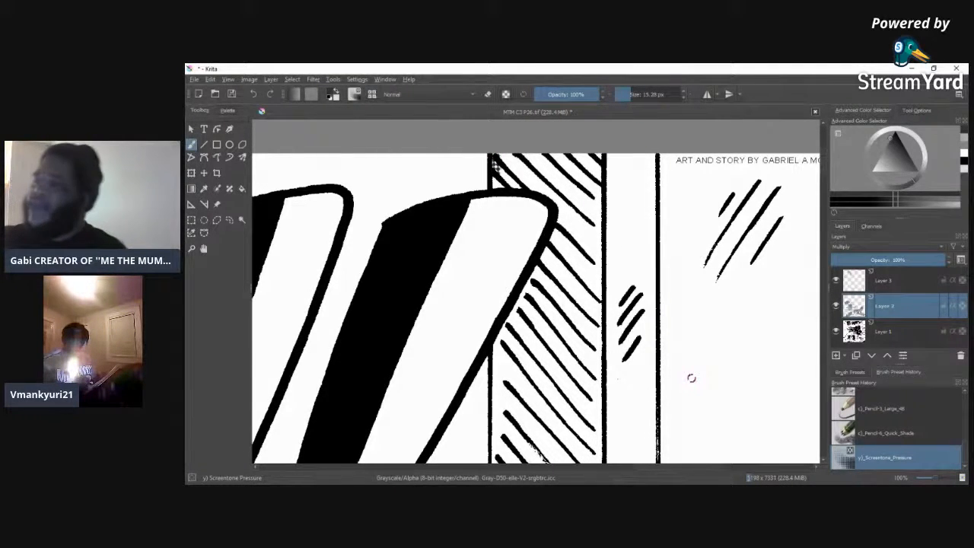
click(253, 95)
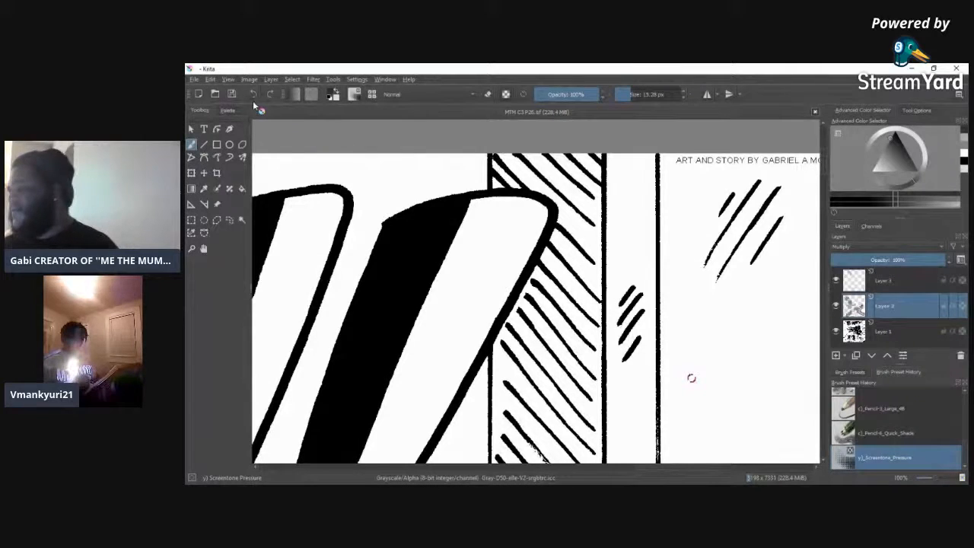
Step: Enlarge the screentone brush to about 44 px and tone the wall strip above the F and exclamation marks, including the gap between the marks
scroll(931, 477, down, 2)
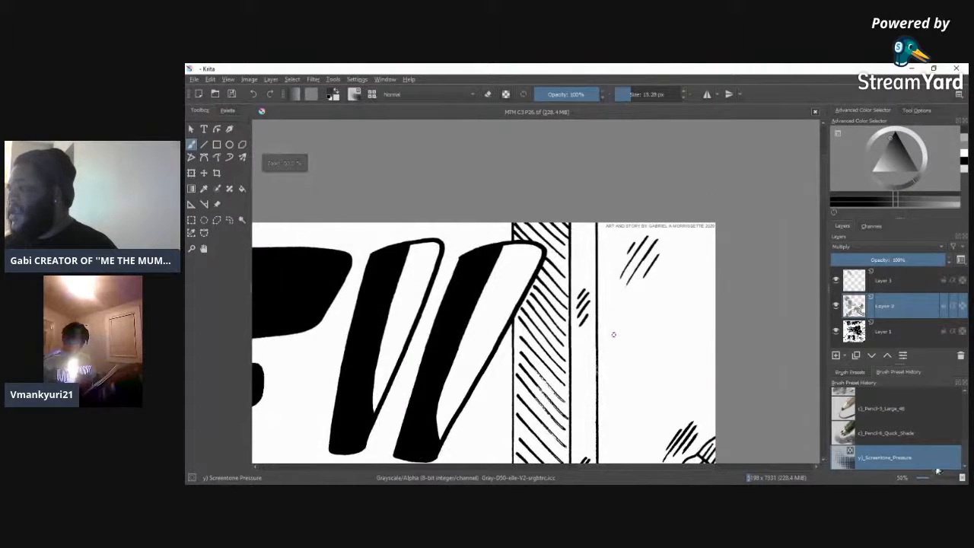
scroll(591, 469, left, 5)
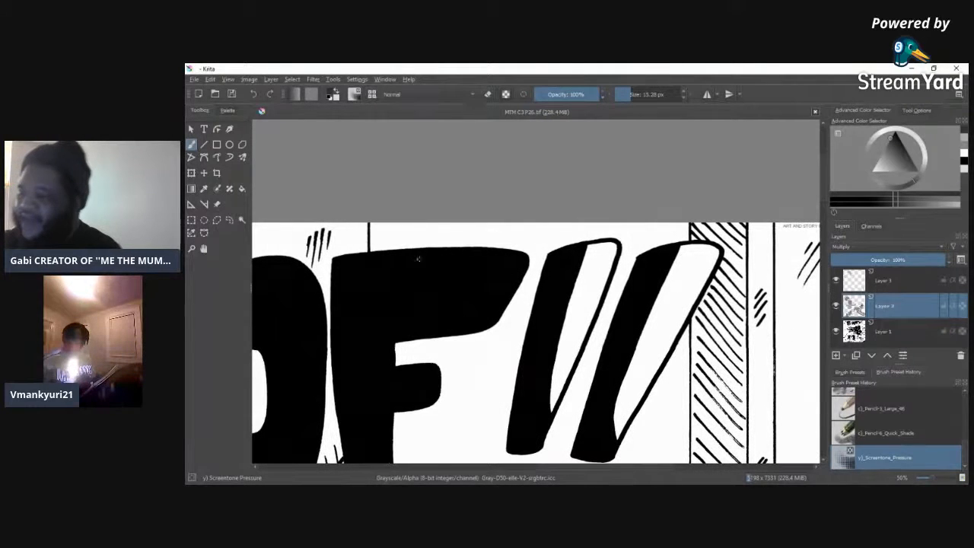
drag(374, 224, 374, 253)
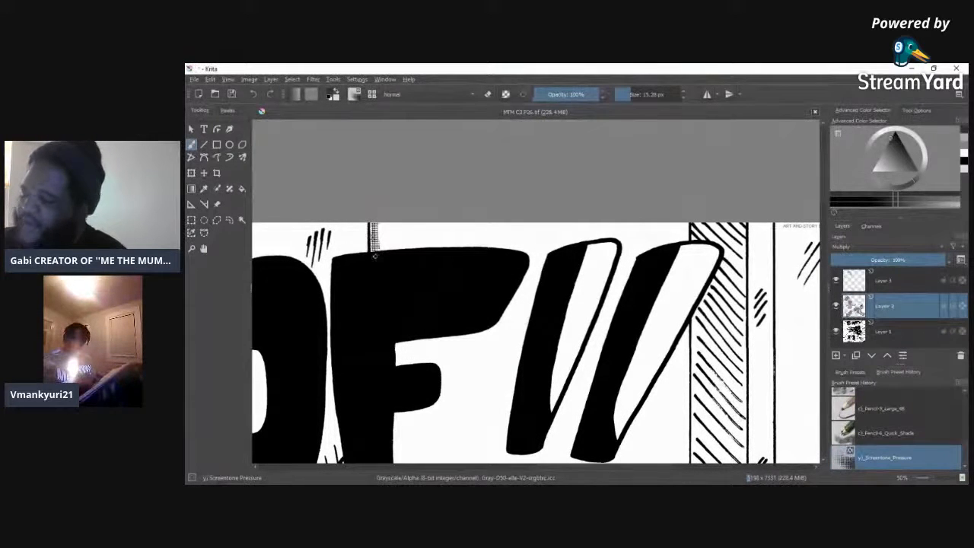
click(640, 94)
mouse_move(387, 226)
mouse_down()
mouse_move(385, 247)
mouse_move(377, 228)
mouse_move(375, 254)
mouse_move(390, 225)
mouse_move(394, 248)
mouse_move(373, 251)
mouse_move(401, 226)
mouse_move(411, 238)
mouse_move(402, 225)
mouse_move(419, 246)
mouse_move(380, 250)
mouse_move(376, 244)
mouse_move(430, 232)
mouse_move(423, 247)
mouse_move(457, 235)
mouse_move(475, 252)
mouse_move(495, 237)
mouse_move(485, 232)
mouse_move(474, 243)
mouse_move(438, 232)
mouse_move(396, 236)
mouse_move(381, 253)
mouse_move(430, 232)
mouse_move(510, 237)
mouse_move(516, 256)
mouse_move(542, 274)
mouse_move(548, 253)
mouse_move(533, 229)
mouse_move(555, 234)
mouse_move(531, 226)
mouse_move(530, 258)
mouse_move(566, 254)
mouse_move(573, 232)
mouse_move(513, 226)
mouse_up()
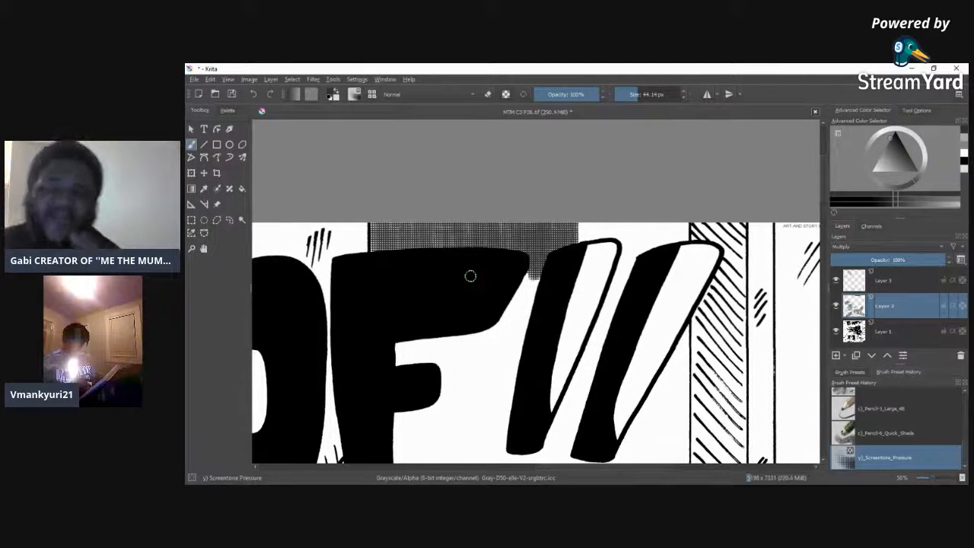
mouse_move(575, 224)
mouse_down()
mouse_move(589, 242)
mouse_move(593, 230)
mouse_move(618, 234)
mouse_move(623, 255)
mouse_move(641, 237)
mouse_move(645, 252)
mouse_move(613, 245)
mouse_move(663, 234)
mouse_up()
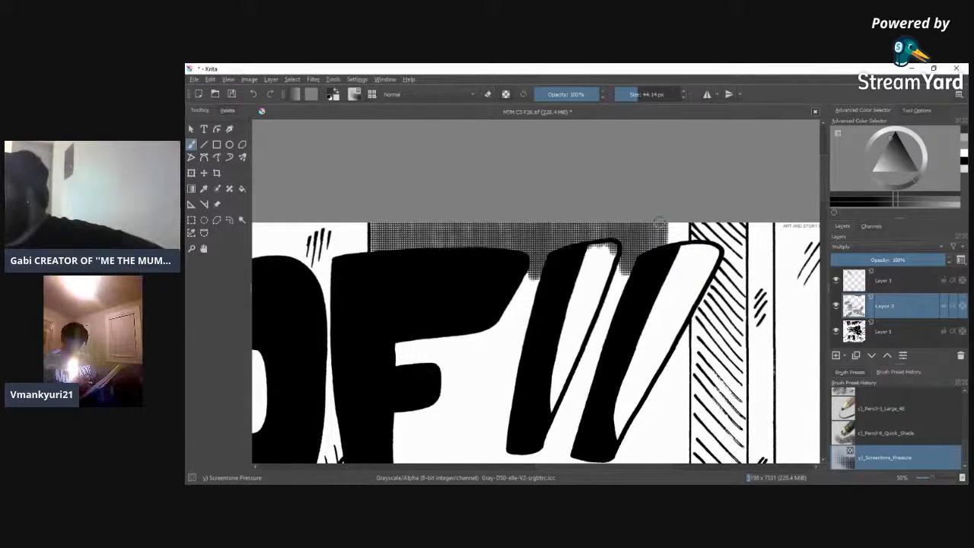
mouse_move(675, 222)
mouse_down()
mouse_move(675, 249)
mouse_move(641, 263)
mouse_move(631, 256)
mouse_move(614, 276)
mouse_move(614, 307)
mouse_move(622, 300)
mouse_move(605, 311)
mouse_move(598, 366)
mouse_move(583, 374)
mouse_move(594, 333)
mouse_move(575, 367)
mouse_move(581, 421)
mouse_move(580, 405)
mouse_move(565, 429)
mouse_move(560, 416)
mouse_move(560, 449)
mouse_up()
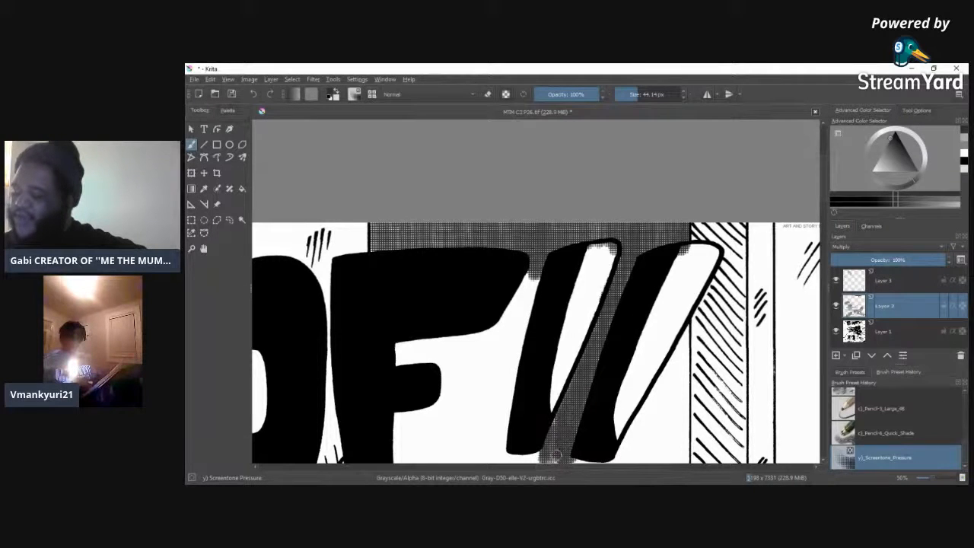
Step: Screentone the wall between the F and the first exclamation mark, filling under both arms of the letter
mouse_move(537, 280)
mouse_down()
mouse_move(525, 327)
mouse_move(493, 324)
mouse_move(528, 309)
mouse_move(502, 380)
mouse_move(491, 352)
mouse_move(482, 381)
mouse_move(472, 332)
mouse_move(471, 343)
mouse_up()
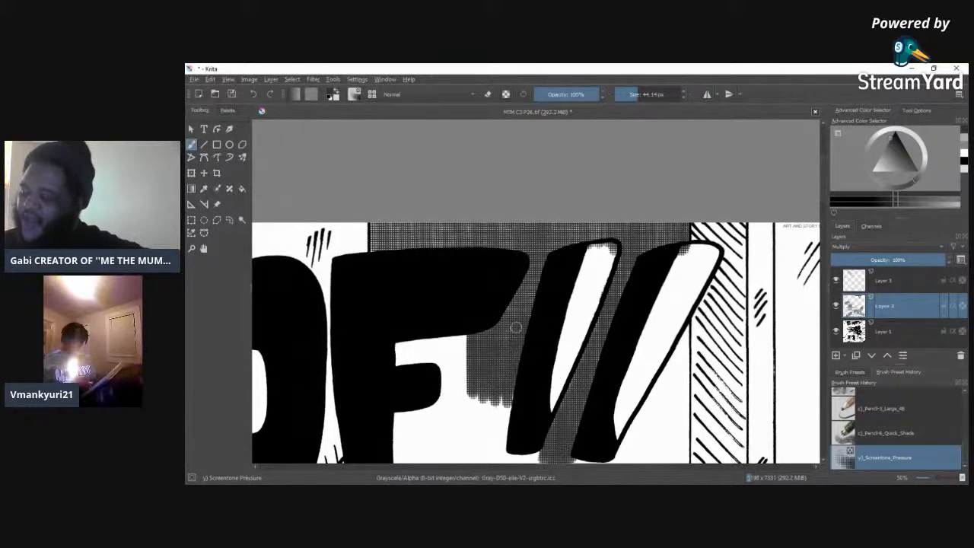
mouse_move(466, 340)
mouse_down()
mouse_move(453, 388)
mouse_move(451, 341)
mouse_move(446, 396)
mouse_move(441, 338)
mouse_move(437, 380)
mouse_move(431, 335)
mouse_move(426, 376)
mouse_move(399, 374)
mouse_up()
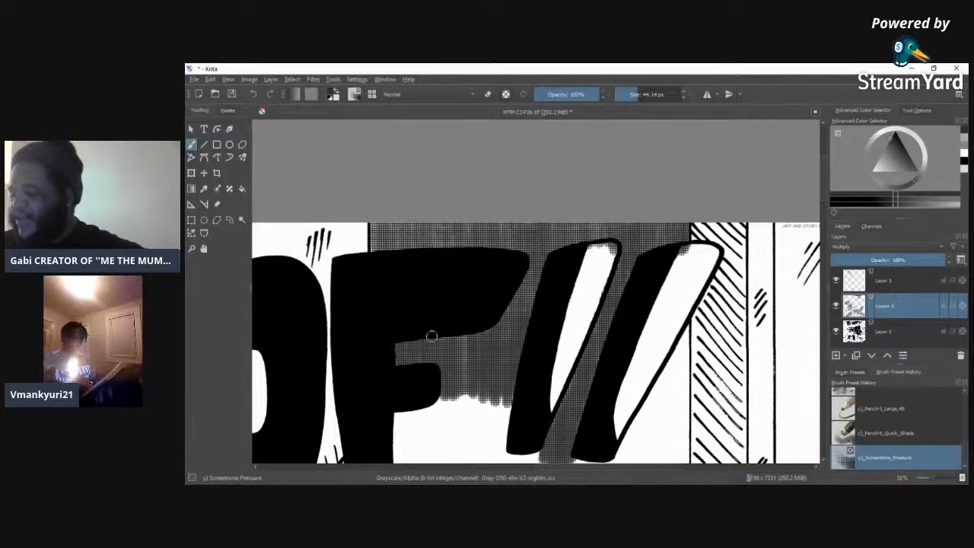
drag(468, 333, 470, 373)
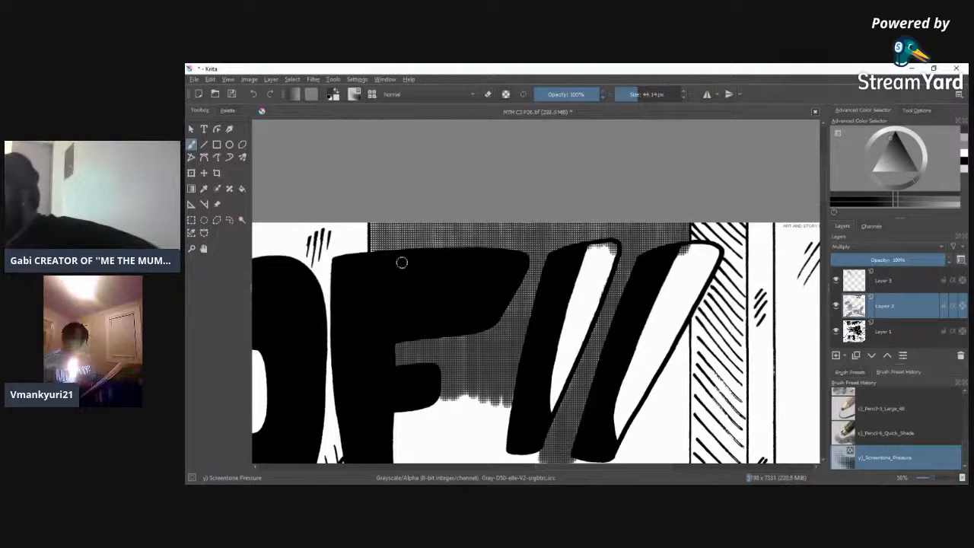
scroll(825, 214, down, 4)
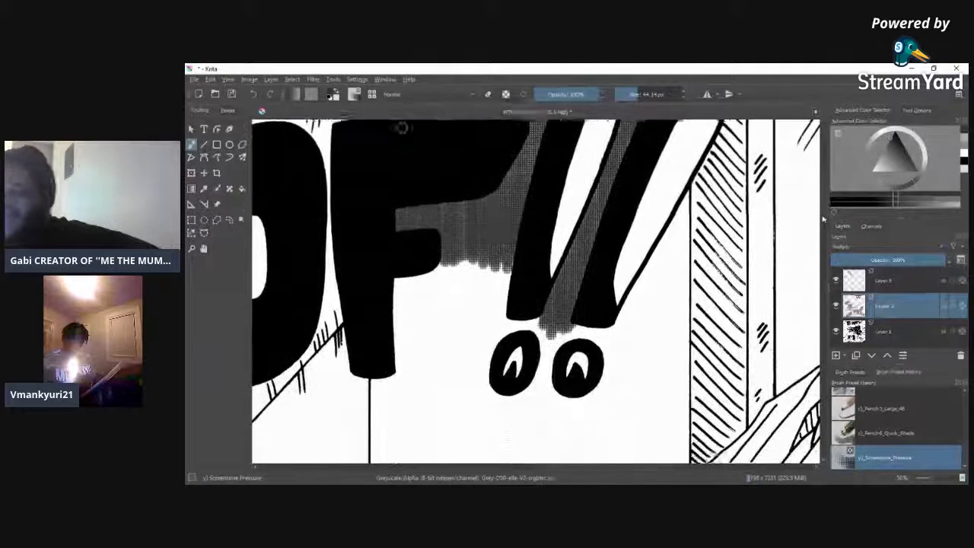
mouse_move(398, 248)
mouse_down()
mouse_move(399, 343)
mouse_move(400, 259)
mouse_move(400, 339)
mouse_move(412, 268)
mouse_move(421, 342)
mouse_move(423, 259)
mouse_move(407, 259)
mouse_move(433, 254)
mouse_move(435, 304)
mouse_move(432, 252)
mouse_move(443, 297)
mouse_move(448, 242)
mouse_move(452, 303)
mouse_move(463, 235)
mouse_move(487, 301)
mouse_move(498, 236)
mouse_move(510, 301)
mouse_move(511, 229)
mouse_up()
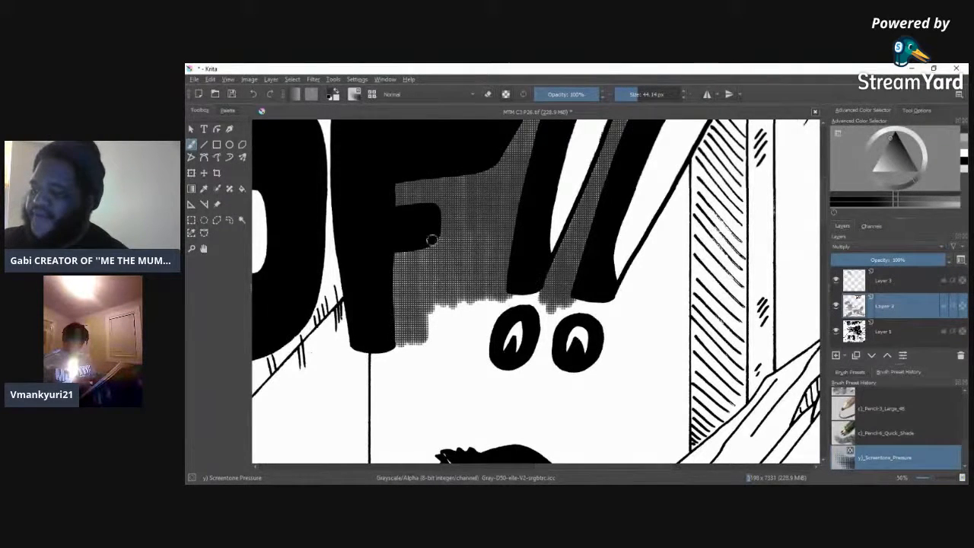
Step: Screentone the wall below the foot of the F, around the exclamation dots and along the second mark towards the hatched post
mouse_move(378, 350)
mouse_down()
mouse_move(383, 394)
mouse_move(396, 390)
mouse_move(401, 366)
mouse_move(414, 390)
mouse_move(422, 377)
mouse_move(428, 387)
mouse_move(422, 338)
mouse_move(401, 352)
mouse_up()
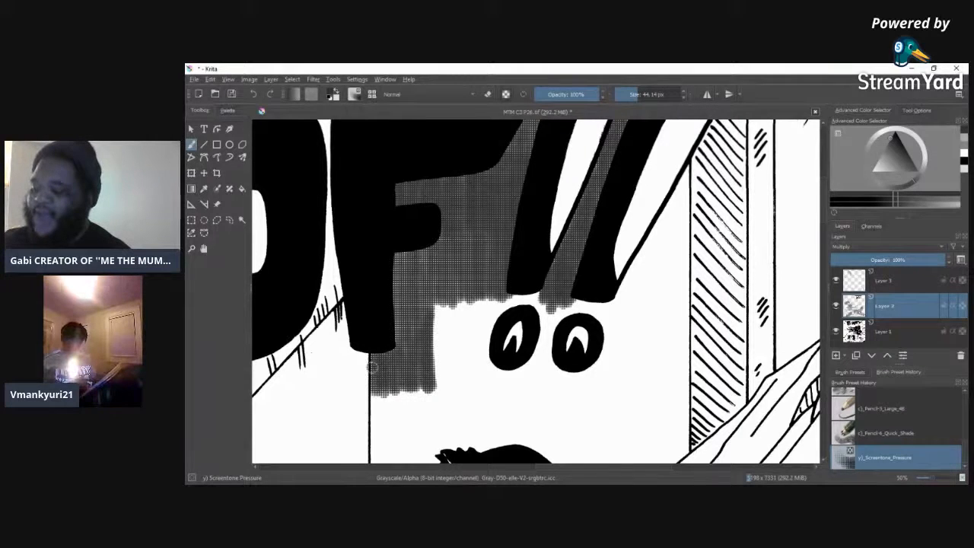
mouse_move(435, 308)
mouse_down()
mouse_move(438, 384)
mouse_move(441, 305)
mouse_move(430, 310)
mouse_move(449, 381)
mouse_move(460, 301)
mouse_move(466, 381)
mouse_move(471, 305)
mouse_move(477, 380)
mouse_move(487, 300)
mouse_move(495, 377)
mouse_move(497, 326)
mouse_move(516, 298)
mouse_move(445, 366)
mouse_up()
mouse_move(430, 318)
mouse_down()
mouse_move(424, 346)
mouse_move(404, 357)
mouse_move(393, 331)
mouse_move(395, 356)
mouse_move(403, 268)
mouse_move(424, 263)
mouse_move(431, 283)
mouse_move(417, 348)
mouse_up()
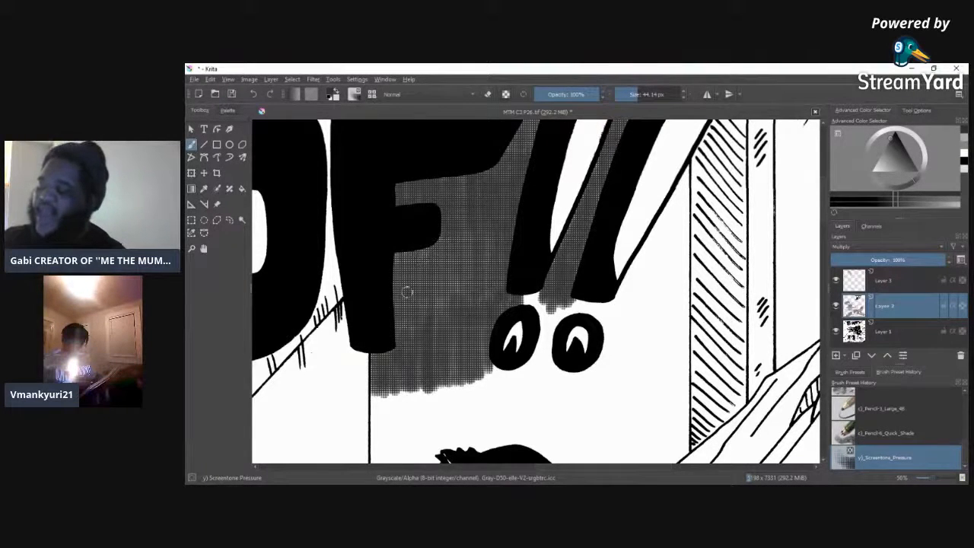
mouse_move(538, 297)
mouse_down()
mouse_move(544, 323)
mouse_move(553, 306)
mouse_move(559, 333)
mouse_move(593, 306)
mouse_move(577, 290)
mouse_move(563, 298)
mouse_move(611, 354)
mouse_move(632, 274)
mouse_move(623, 273)
mouse_move(614, 313)
mouse_move(636, 253)
mouse_move(668, 212)
mouse_move(672, 226)
mouse_move(666, 236)
mouse_move(662, 229)
mouse_move(671, 217)
mouse_move(668, 249)
mouse_move(675, 242)
mouse_move(677, 193)
mouse_move(676, 267)
mouse_up()
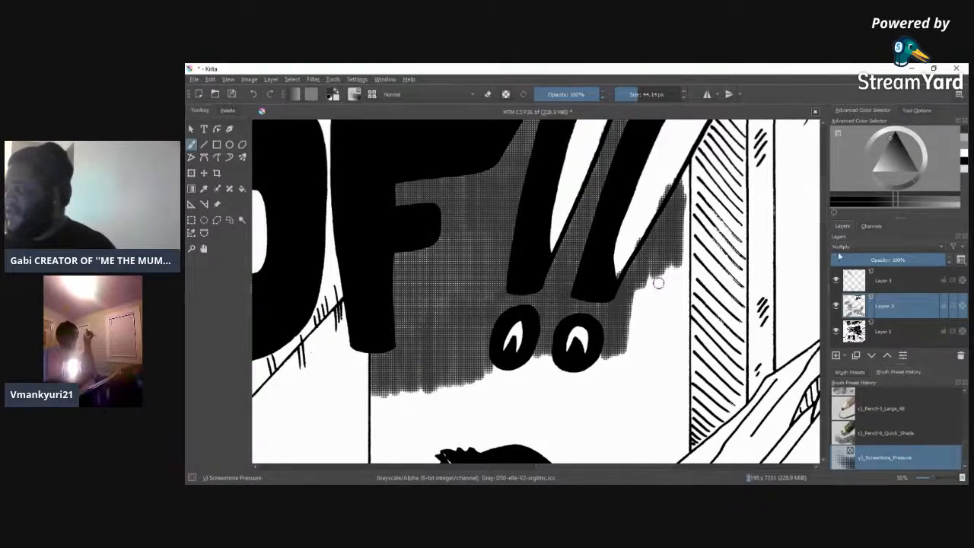
Step: Screentone the wall below the F down to the torn edge of the black clothing, evening out the tone
scroll(658, 274, down, 3)
drag(824, 230, 832, 249)
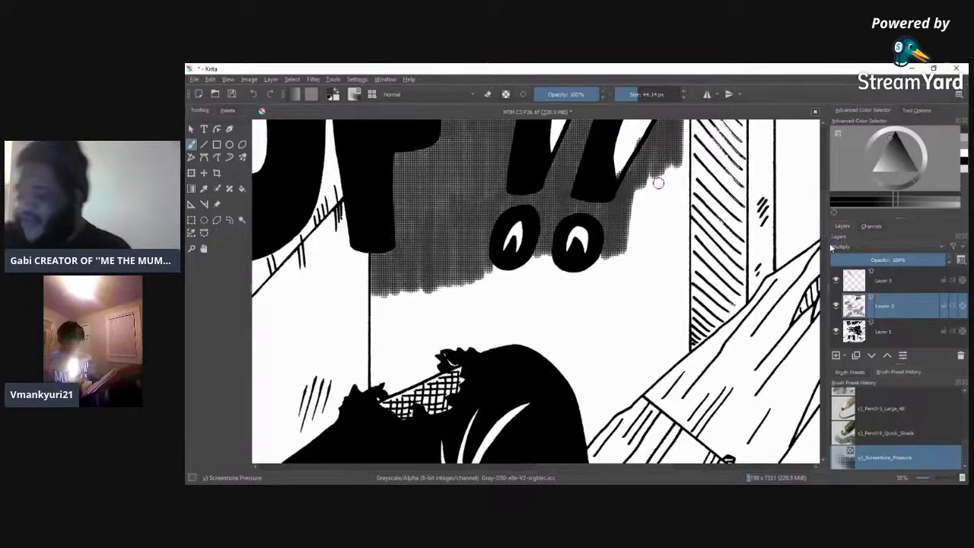
mouse_move(377, 287)
mouse_down()
mouse_move(377, 320)
mouse_move(374, 280)
mouse_move(377, 330)
mouse_move(374, 300)
mouse_move(394, 344)
mouse_move(413, 357)
mouse_move(382, 331)
mouse_move(377, 286)
mouse_move(377, 309)
mouse_move(411, 334)
mouse_move(395, 332)
mouse_move(376, 372)
mouse_move(374, 342)
mouse_move(368, 380)
mouse_move(375, 350)
mouse_move(386, 370)
mouse_move(395, 348)
mouse_move(401, 382)
mouse_move(406, 346)
mouse_move(414, 367)
mouse_move(414, 350)
mouse_move(385, 374)
mouse_move(419, 369)
mouse_move(421, 287)
mouse_move(424, 376)
mouse_move(423, 335)
mouse_move(437, 363)
mouse_move(433, 325)
mouse_move(445, 308)
mouse_move(431, 280)
mouse_move(450, 283)
mouse_move(463, 303)
mouse_move(463, 347)
mouse_move(475, 310)
mouse_move(487, 318)
mouse_move(491, 352)
mouse_move(493, 286)
mouse_move(503, 349)
mouse_move(508, 268)
mouse_move(491, 346)
mouse_up()
drag(491, 347, 477, 274)
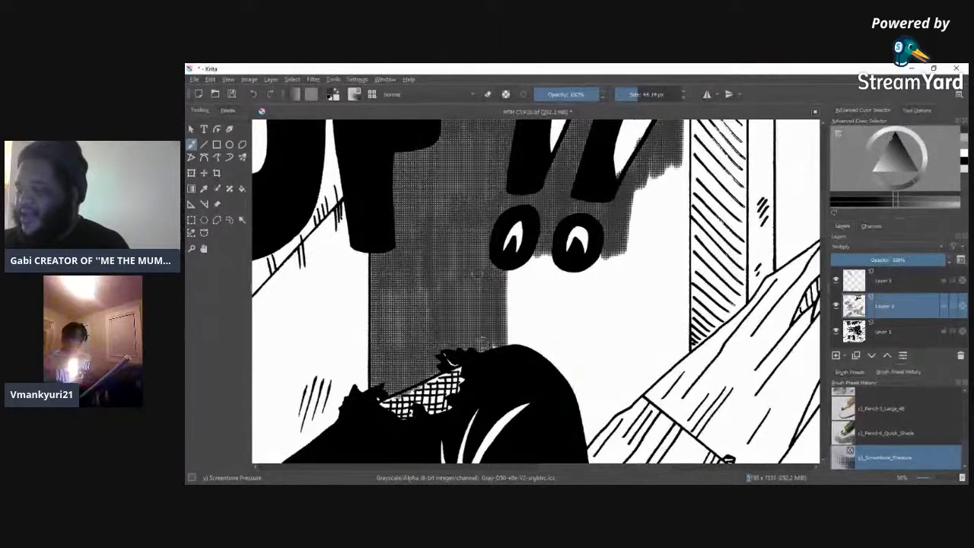
mouse_move(484, 343)
mouse_down()
mouse_move(480, 261)
mouse_move(447, 258)
mouse_up()
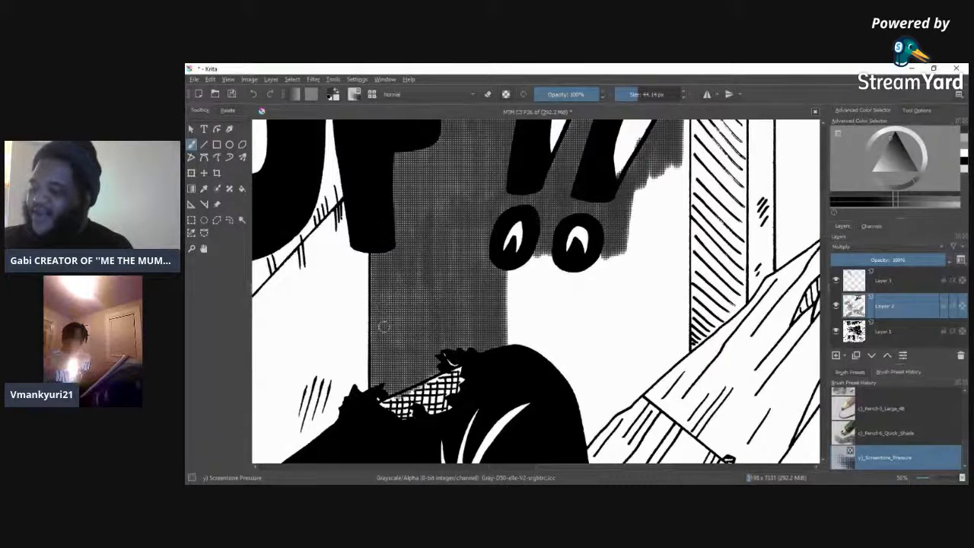
drag(447, 216, 434, 301)
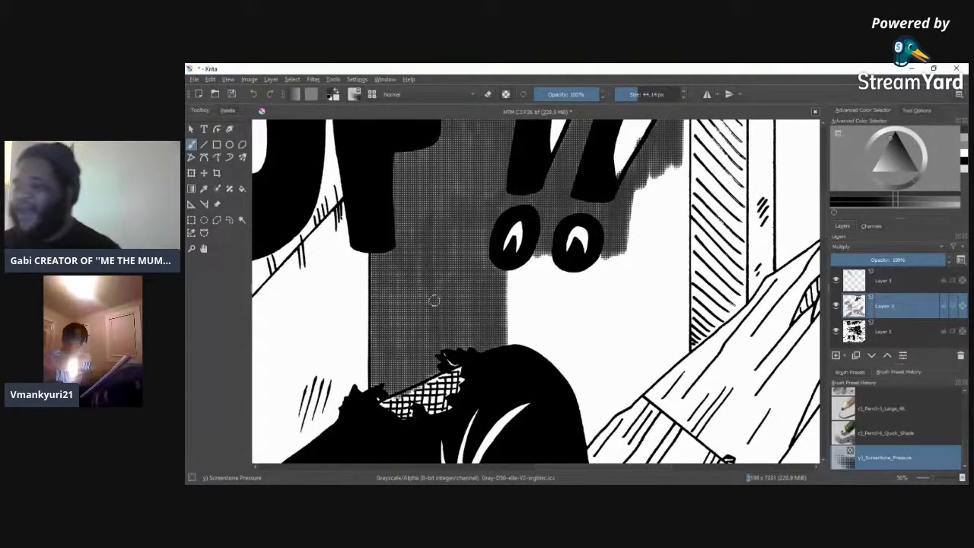
mouse_move(480, 249)
mouse_down()
mouse_move(461, 168)
mouse_move(461, 223)
mouse_up()
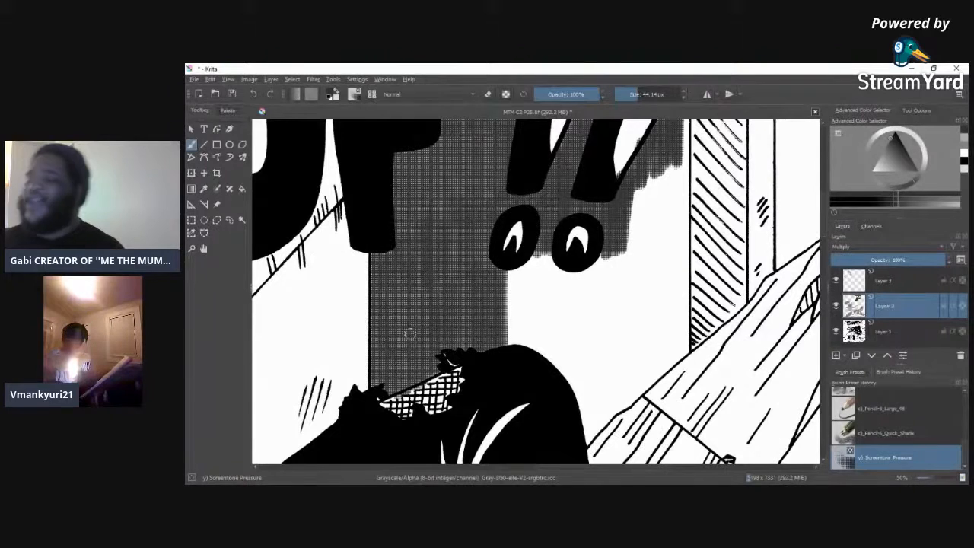
Step: Extend the screentone beneath the exclamation dots down to the curved top of the black figure
mouse_move(515, 273)
mouse_down()
mouse_move(521, 346)
mouse_move(521, 274)
mouse_up()
drag(535, 348, 533, 305)
mouse_move(533, 251)
mouse_down()
mouse_move(533, 343)
mouse_move(545, 255)
mouse_up()
mouse_move(545, 255)
mouse_down()
mouse_move(548, 343)
mouse_move(550, 247)
mouse_move(562, 376)
mouse_move(565, 262)
mouse_move(548, 358)
mouse_up()
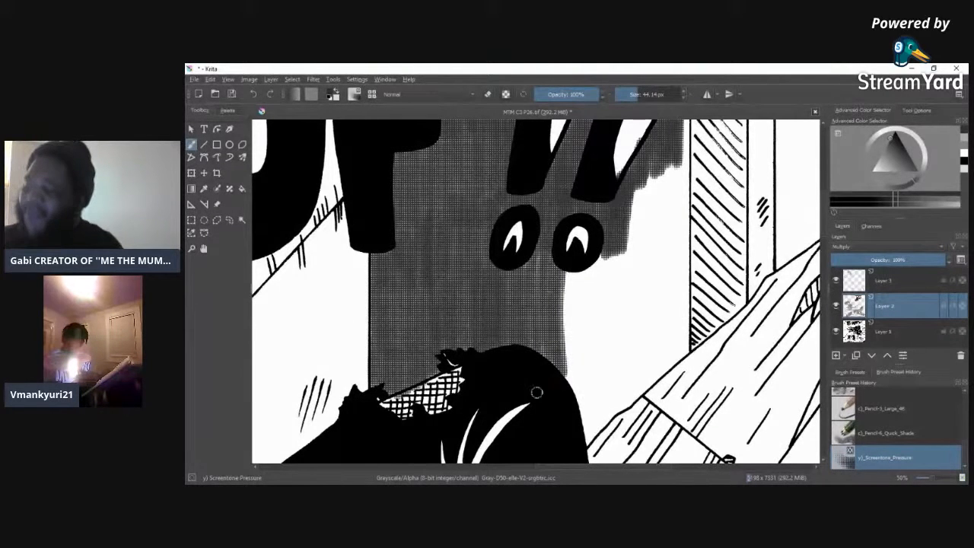
drag(389, 334, 416, 197)
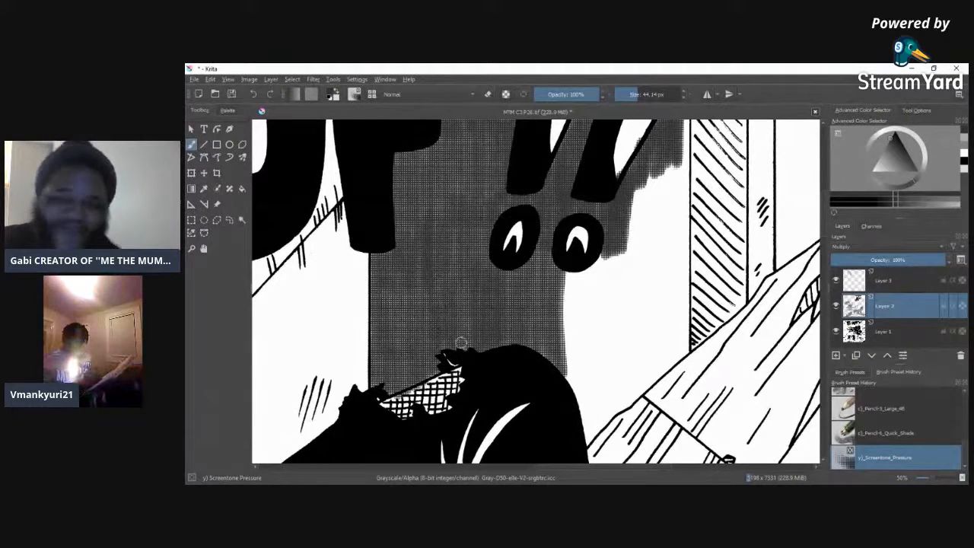
Step: Screentone the wall between the exclamation dots and the hatched post, filling the white gap beside the second exclamation mark
mouse_move(560, 274)
mouse_down()
mouse_move(567, 327)
mouse_move(575, 274)
mouse_move(583, 304)
mouse_move(571, 331)
mouse_move(593, 259)
mouse_move(609, 328)
mouse_move(622, 314)
mouse_move(613, 267)
mouse_move(597, 312)
mouse_move(635, 236)
mouse_move(630, 262)
mouse_move(644, 242)
mouse_move(650, 312)
mouse_move(649, 232)
mouse_move(659, 298)
mouse_move(670, 228)
mouse_move(677, 301)
mouse_move(685, 225)
mouse_move(691, 297)
mouse_move(678, 221)
mouse_move(656, 305)
mouse_move(640, 187)
mouse_move(630, 236)
mouse_move(646, 183)
mouse_move(659, 228)
mouse_move(643, 217)
mouse_move(610, 225)
mouse_up()
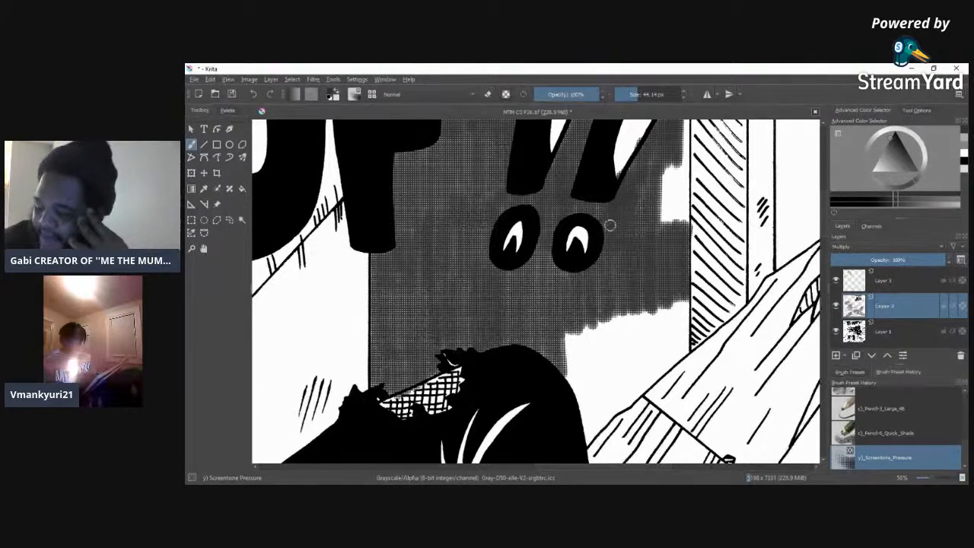
mouse_move(609, 225)
mouse_down()
mouse_move(661, 186)
mouse_move(669, 163)
mouse_move(666, 221)
mouse_move(679, 183)
mouse_move(684, 213)
mouse_up()
mouse_move(681, 219)
mouse_down()
mouse_move(658, 204)
mouse_move(686, 160)
mouse_move(685, 124)
mouse_move(681, 177)
mouse_up()
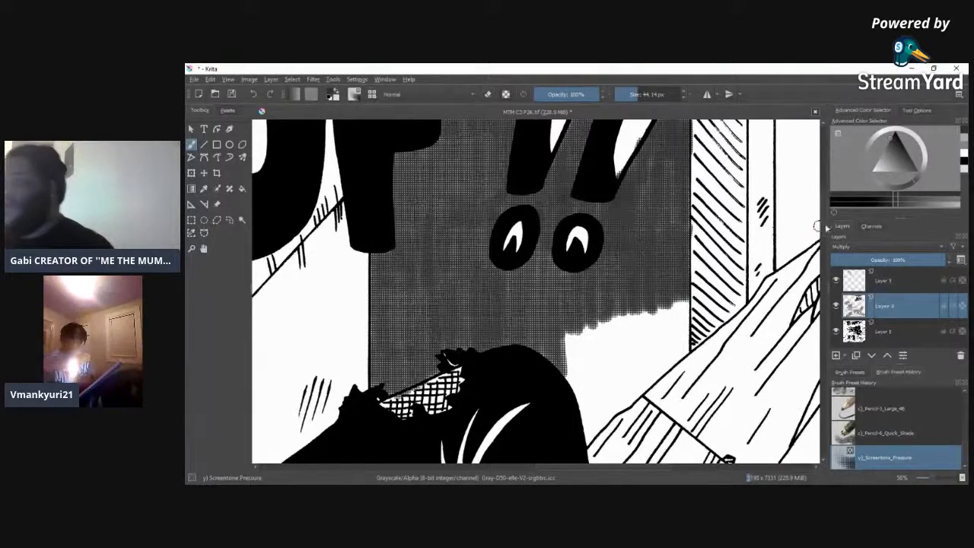
scroll(636, 241, up, 4)
mouse_move(689, 217)
mouse_down()
mouse_move(688, 263)
mouse_move(685, 228)
mouse_move(667, 257)
mouse_up()
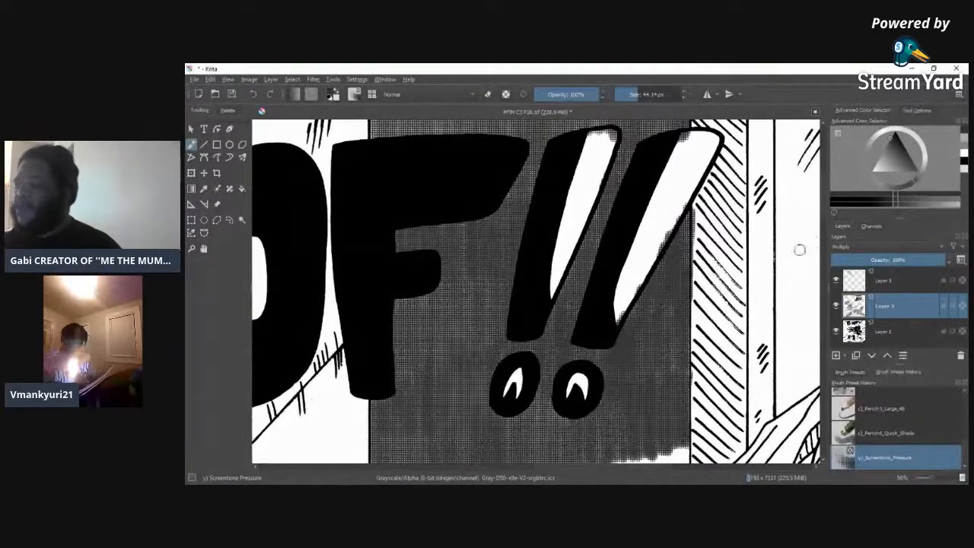
Step: Screentone the remaining wall wedge between the black figure, the hatched post and the edge of the wooden planks
drag(825, 214, 824, 256)
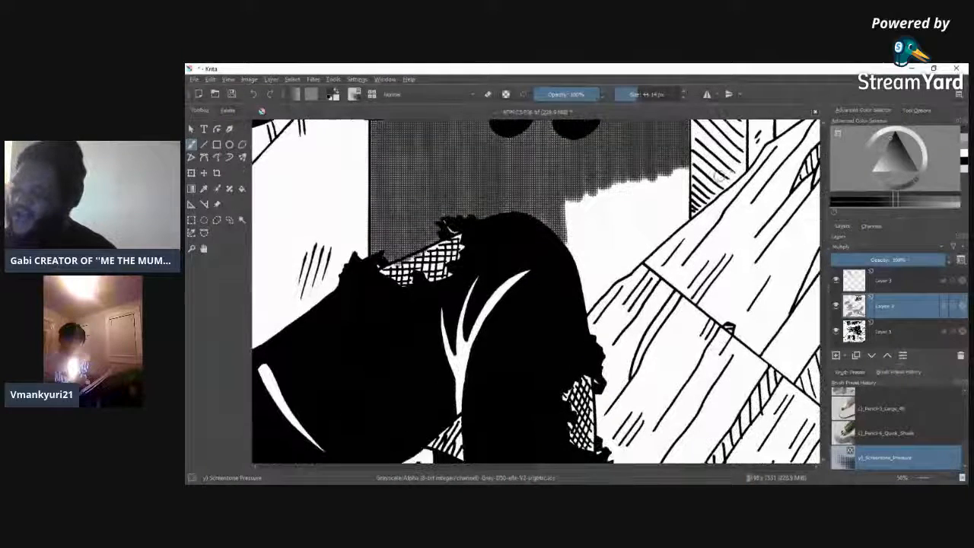
mouse_move(578, 228)
mouse_down()
mouse_move(567, 197)
mouse_move(582, 282)
mouse_move(570, 257)
mouse_up()
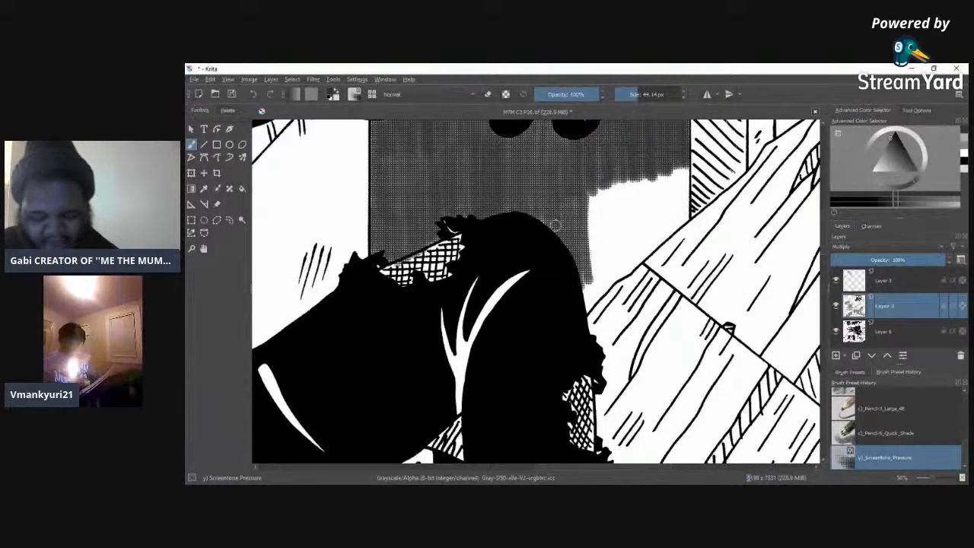
mouse_move(589, 225)
mouse_down()
mouse_move(590, 255)
mouse_move(606, 194)
mouse_move(594, 270)
mouse_move(550, 234)
mouse_move(606, 206)
mouse_move(591, 187)
mouse_move(602, 183)
mouse_move(623, 259)
mouse_move(636, 198)
mouse_move(643, 237)
mouse_move(661, 199)
mouse_move(676, 229)
mouse_move(688, 177)
mouse_move(670, 221)
mouse_move(667, 186)
mouse_move(649, 221)
mouse_up()
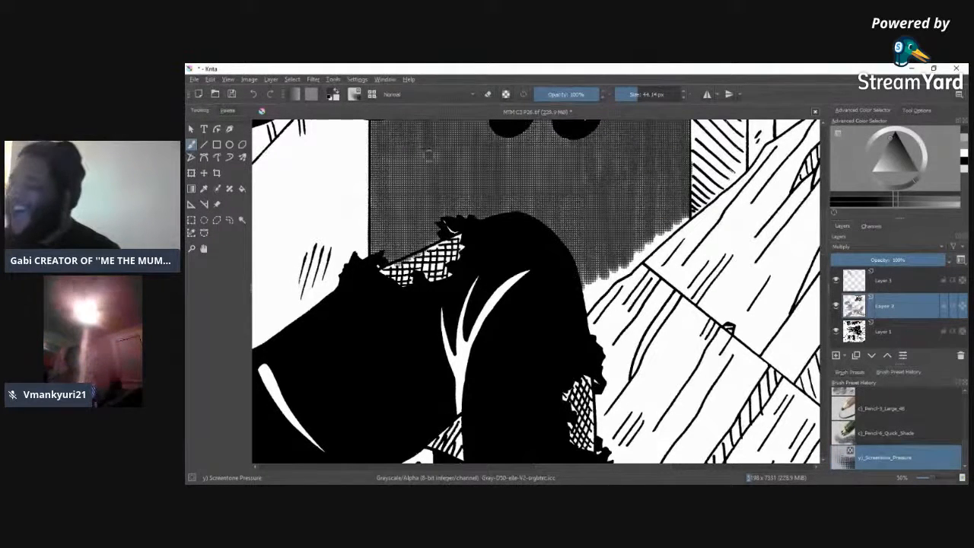
mouse_move(586, 251)
mouse_down()
mouse_move(630, 256)
mouse_move(620, 262)
mouse_move(639, 267)
mouse_move(644, 240)
mouse_move(667, 209)
mouse_move(685, 214)
mouse_move(684, 226)
mouse_move(641, 229)
mouse_up()
drag(594, 299, 590, 312)
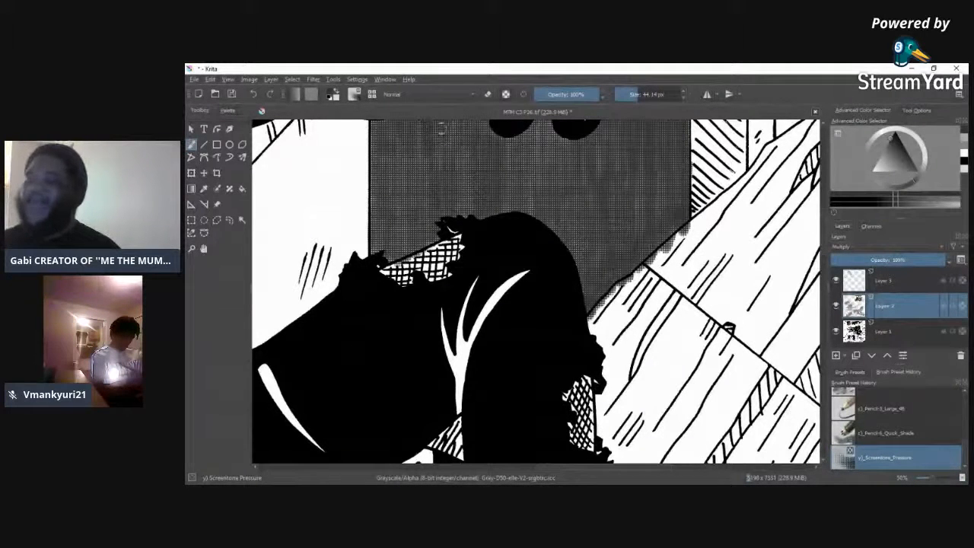
drag(444, 210, 470, 178)
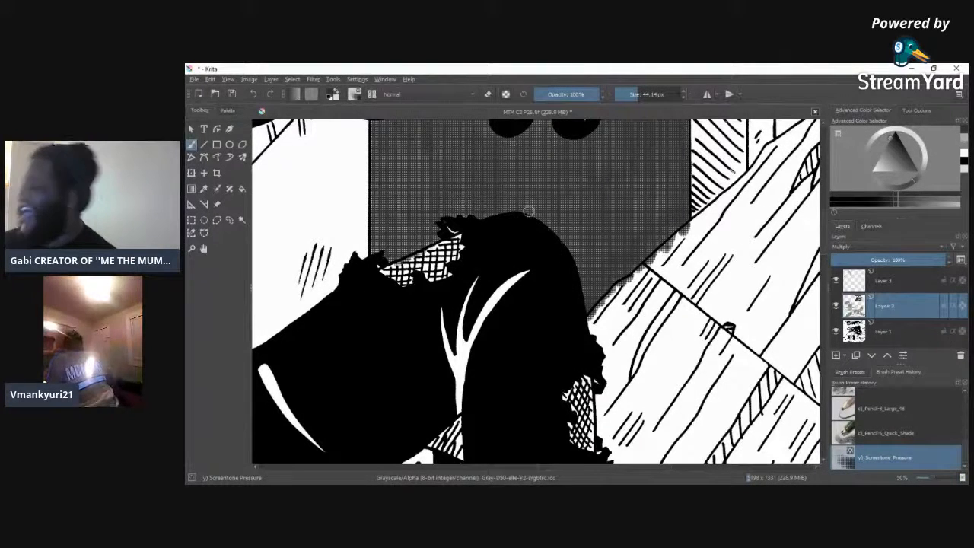
Step: Erase the screentone that spills over the edge of the wooden planks, using the Eraser Circle preset
click(934, 480)
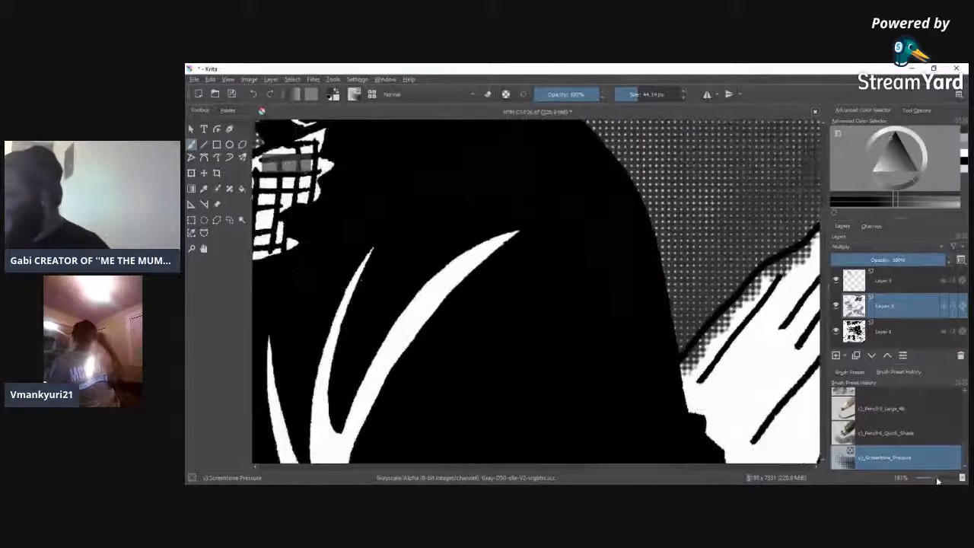
drag(611, 467, 648, 468)
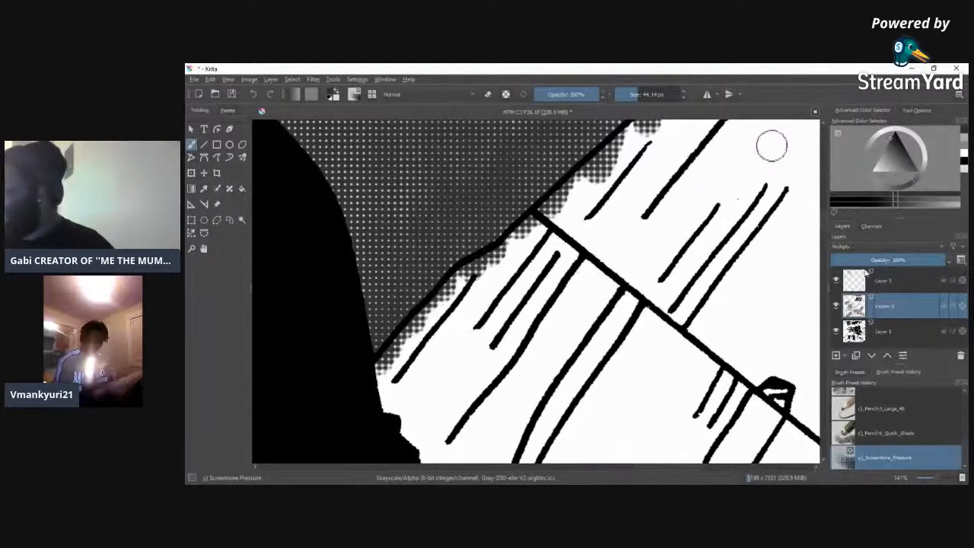
click(851, 373)
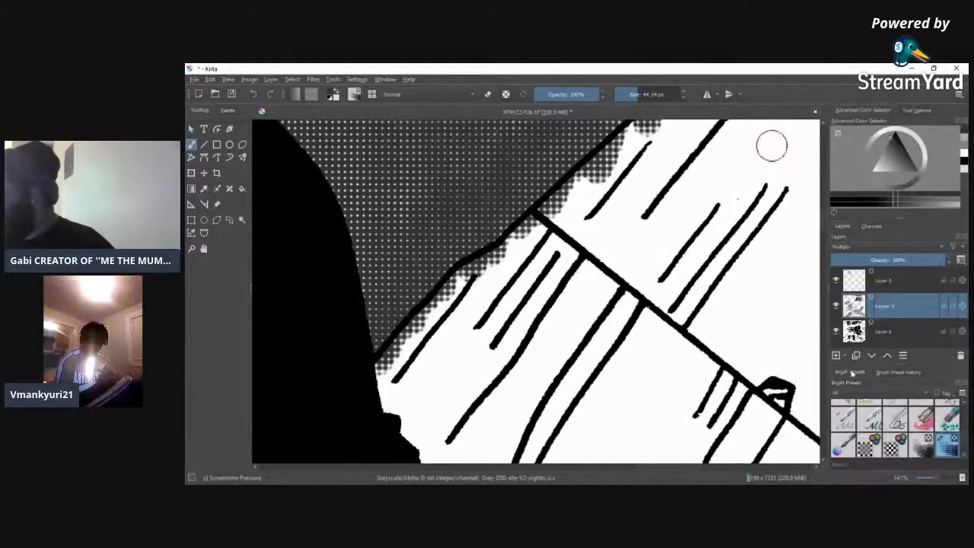
scroll(960, 433, up, 5)
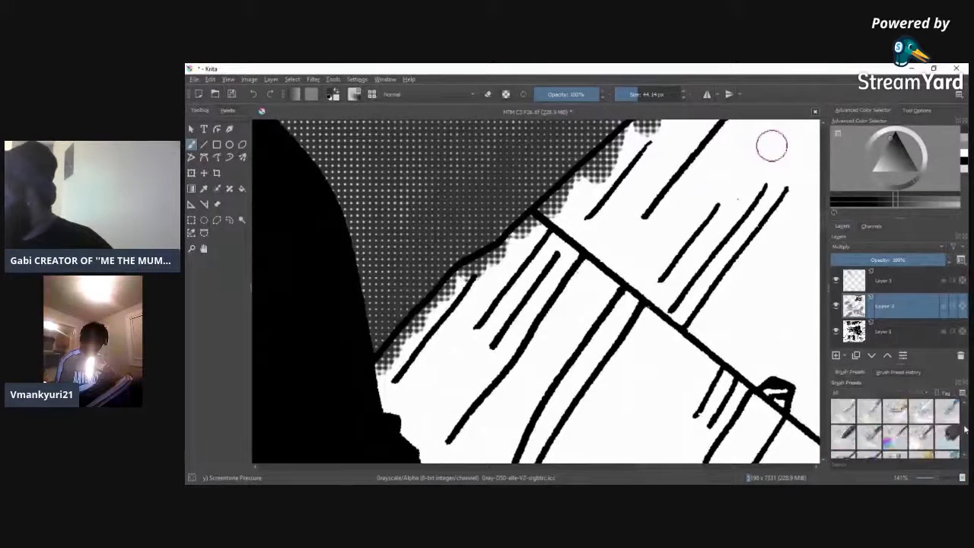
click(843, 411)
mouse_move(426, 358)
mouse_down()
mouse_move(383, 362)
mouse_move(422, 323)
mouse_move(370, 374)
mouse_move(480, 261)
mouse_move(430, 309)
mouse_move(447, 280)
mouse_move(541, 218)
mouse_move(493, 256)
mouse_move(589, 165)
mouse_move(596, 159)
mouse_up()
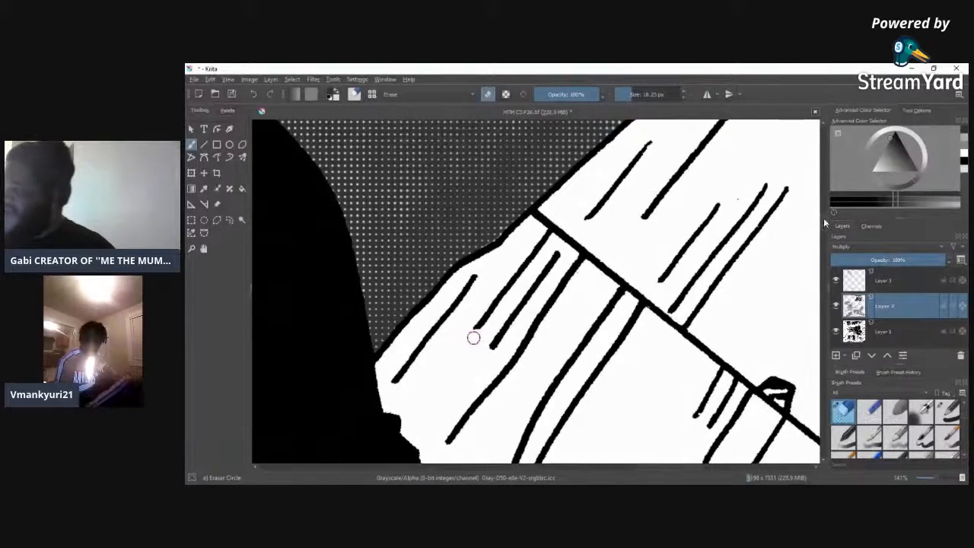
scroll(473, 337, up, 3)
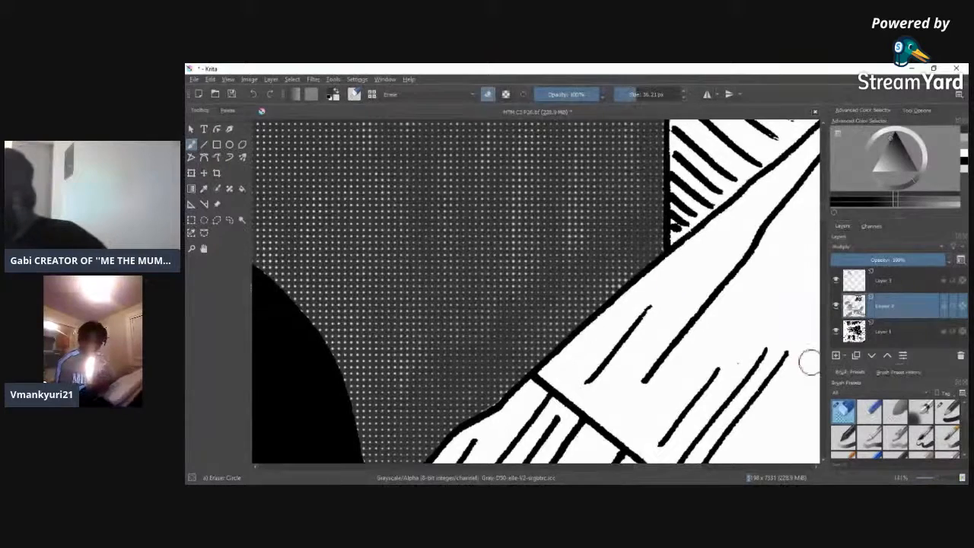
Step: Erase the screentone overspill inside the upper white highlight of the second exclamation mark
scroll(812, 305, up, 2)
scroll(812, 306, up, 1)
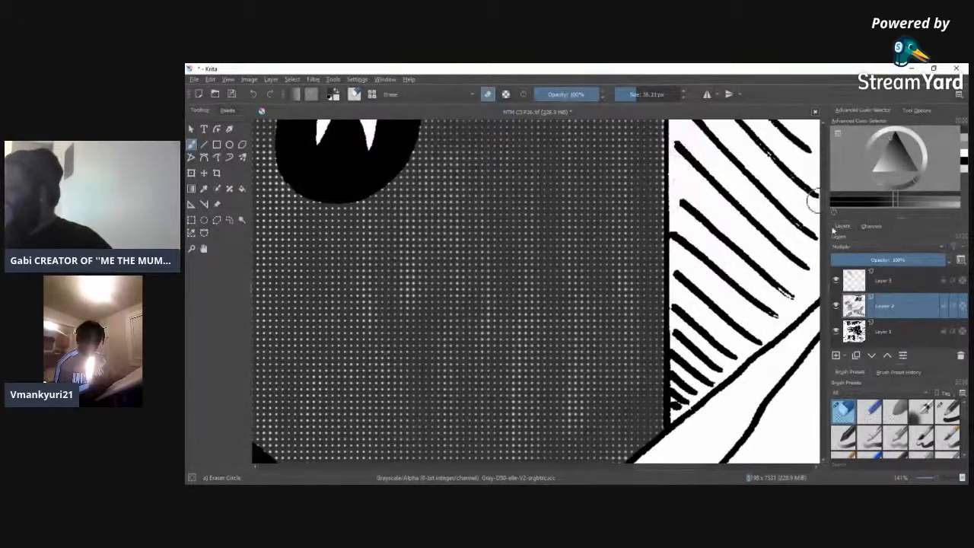
scroll(813, 199, up, 3)
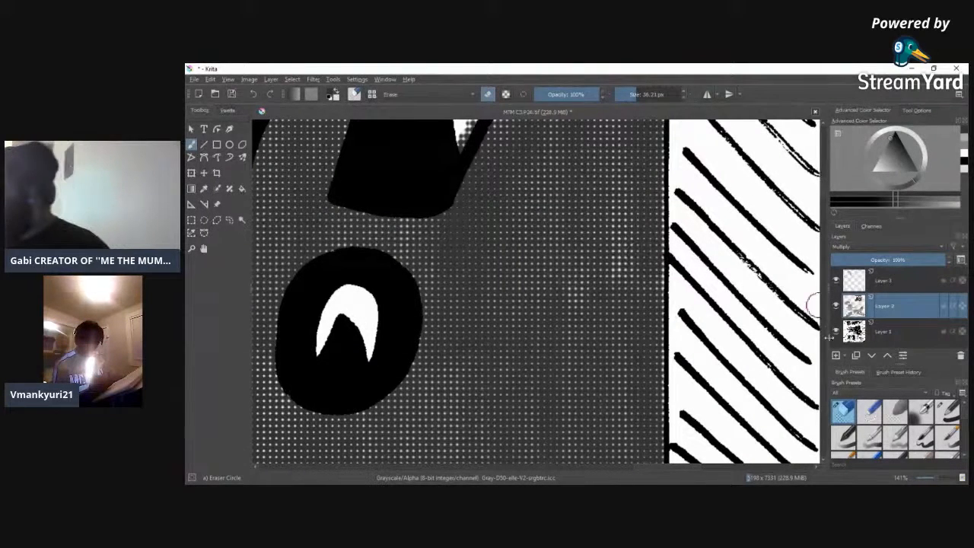
scroll(746, 244, up, 5)
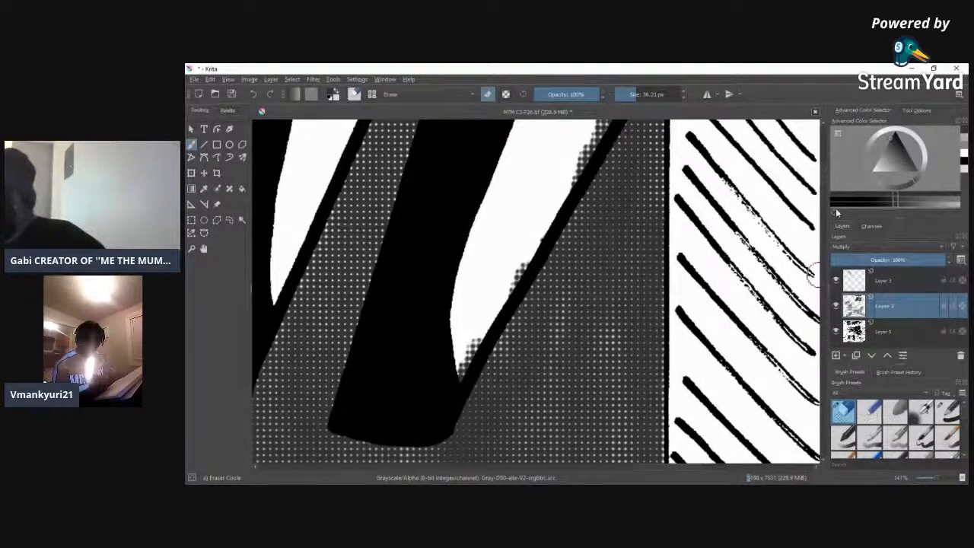
scroll(685, 266, up, 5)
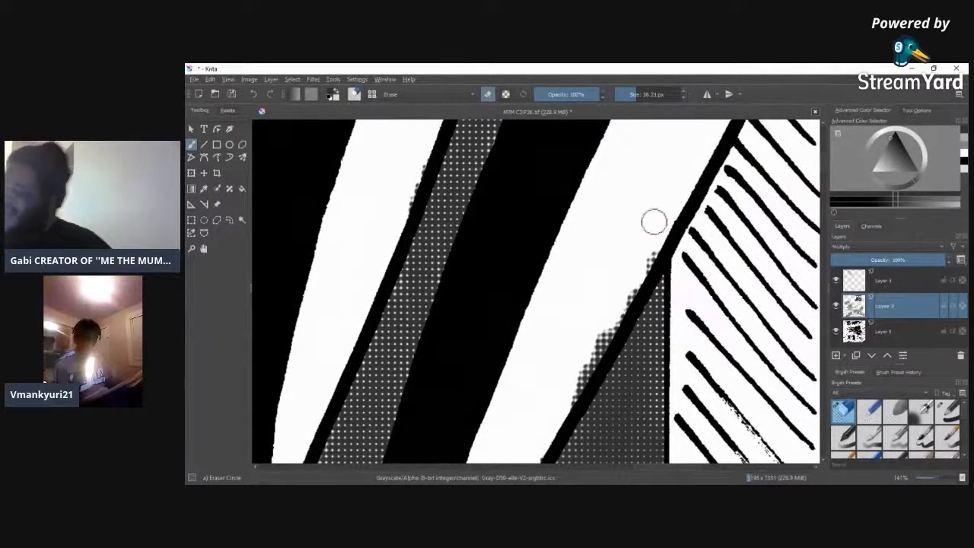
drag(652, 238, 567, 397)
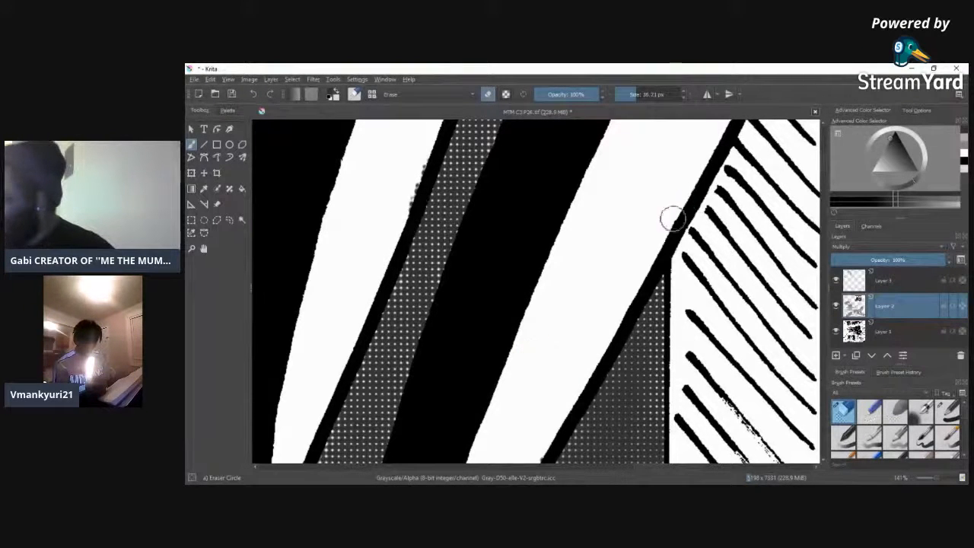
scroll(643, 298, up, 10)
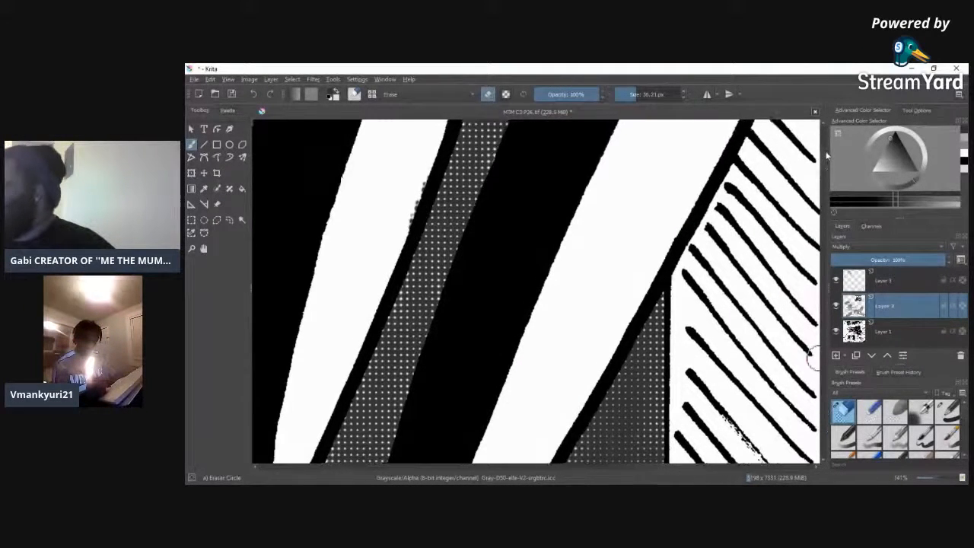
mouse_move(644, 299)
mouse_down()
mouse_move(672, 269)
mouse_move(621, 290)
mouse_move(650, 287)
mouse_up()
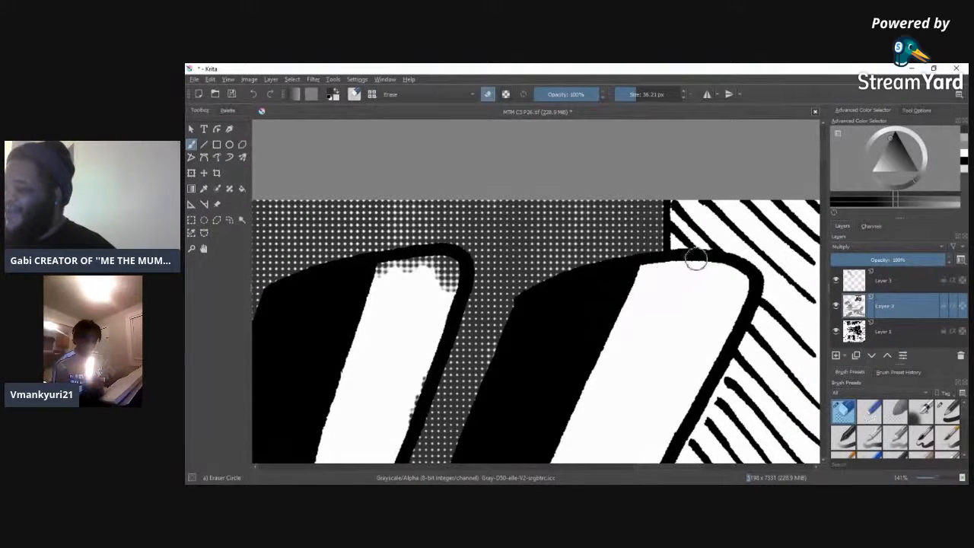
Step: Erase a thin white outline around the tops of both exclamation marks and clear the screentone inside the first mark's highlight
mouse_move(687, 259)
mouse_down()
mouse_move(558, 273)
mouse_move(519, 294)
mouse_move(503, 326)
mouse_up()
drag(483, 389, 454, 452)
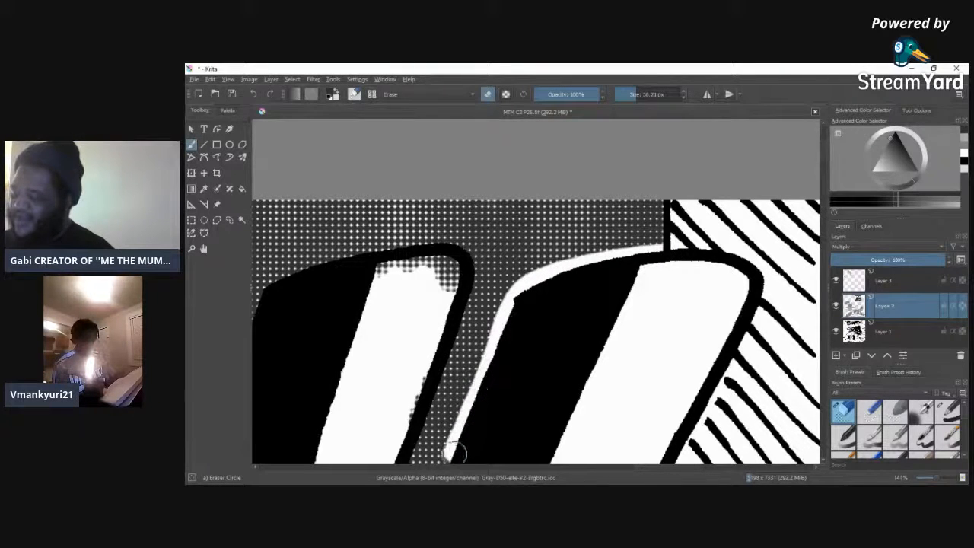
mouse_move(267, 286)
mouse_down()
mouse_move(402, 248)
mouse_move(455, 252)
mouse_move(467, 268)
mouse_move(466, 302)
mouse_move(406, 451)
mouse_up()
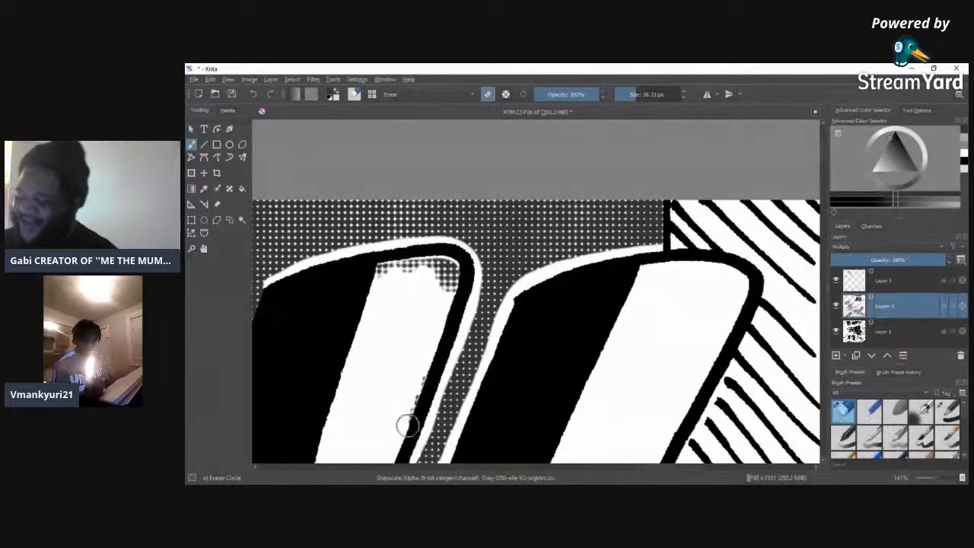
mouse_move(449, 276)
mouse_down()
mouse_move(399, 281)
mouse_move(433, 267)
mouse_move(384, 309)
mouse_up()
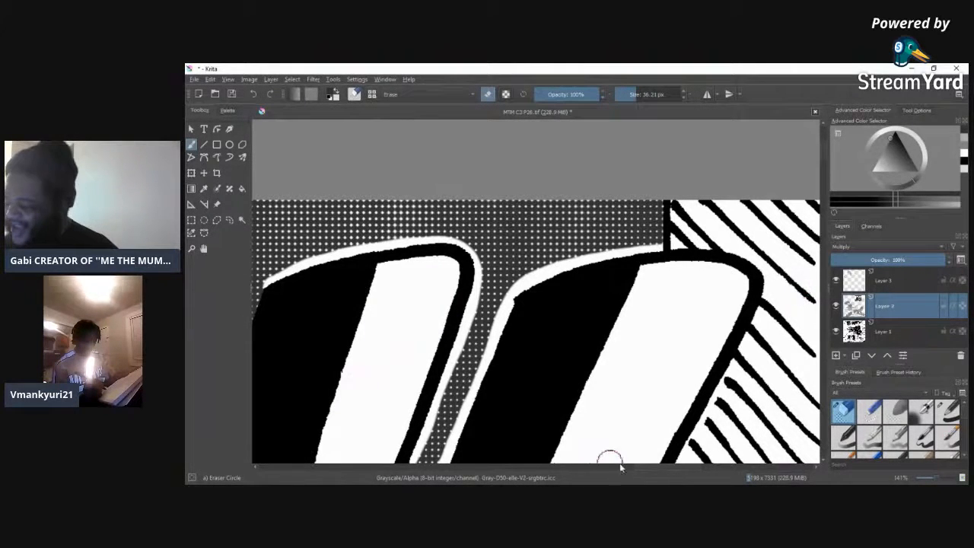
drag(645, 468, 630, 466)
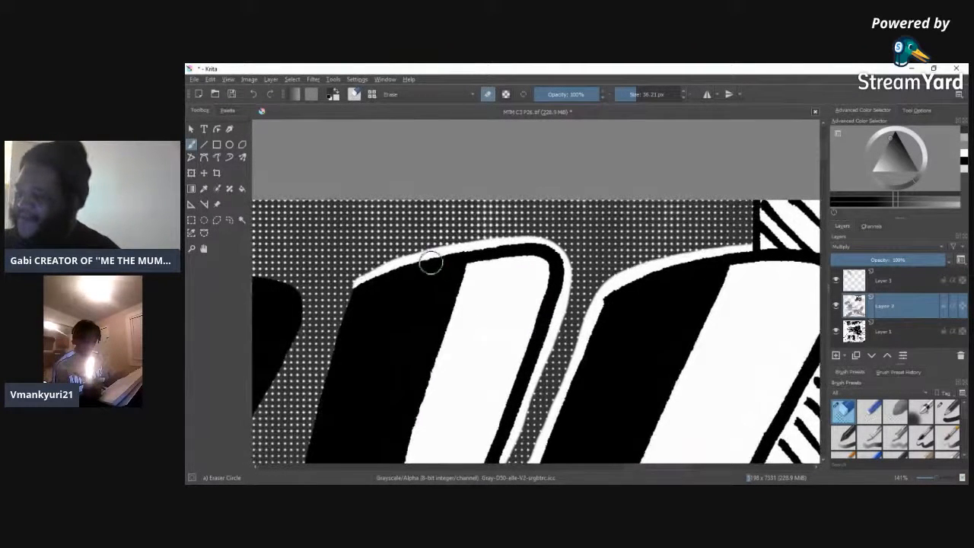
mouse_move(411, 267)
mouse_down()
mouse_move(354, 292)
mouse_move(342, 313)
mouse_move(306, 459)
mouse_up()
drag(334, 348, 298, 481)
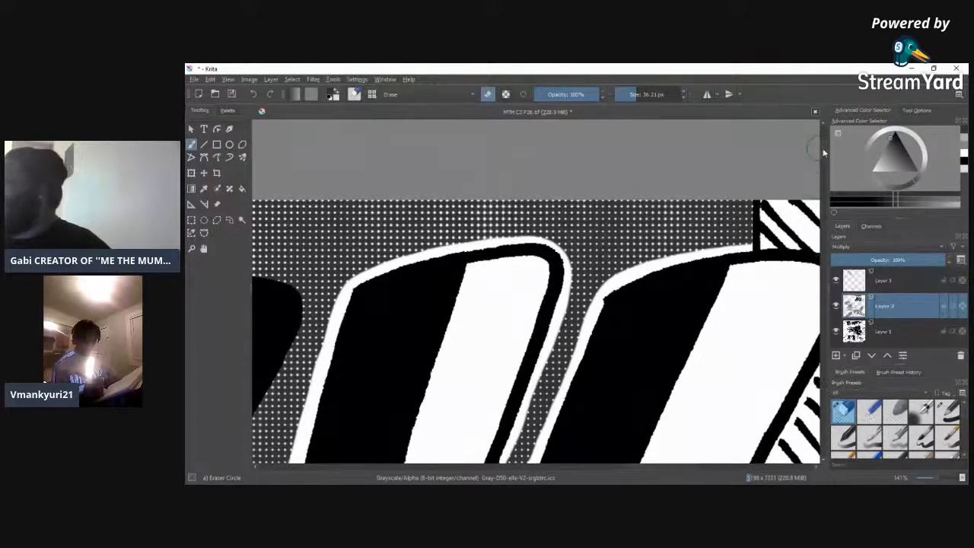
Step: Continue the white outline down the middle of both exclamation marks, along the first mark's two sides and the second mark's left side
scroll(819, 153, down, 5)
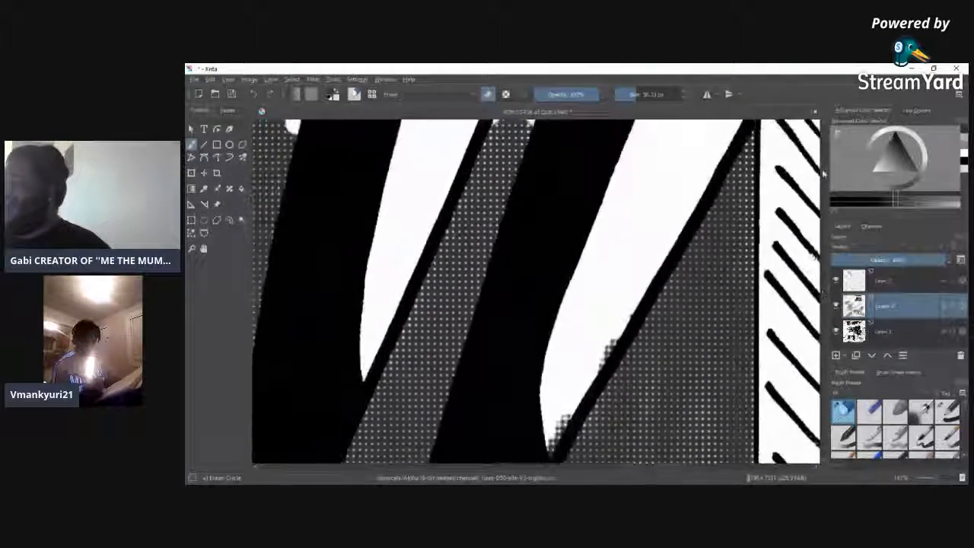
scroll(819, 174, up, 4)
mouse_move(550, 212)
mouse_down()
mouse_move(522, 261)
mouse_move(460, 455)
mouse_up()
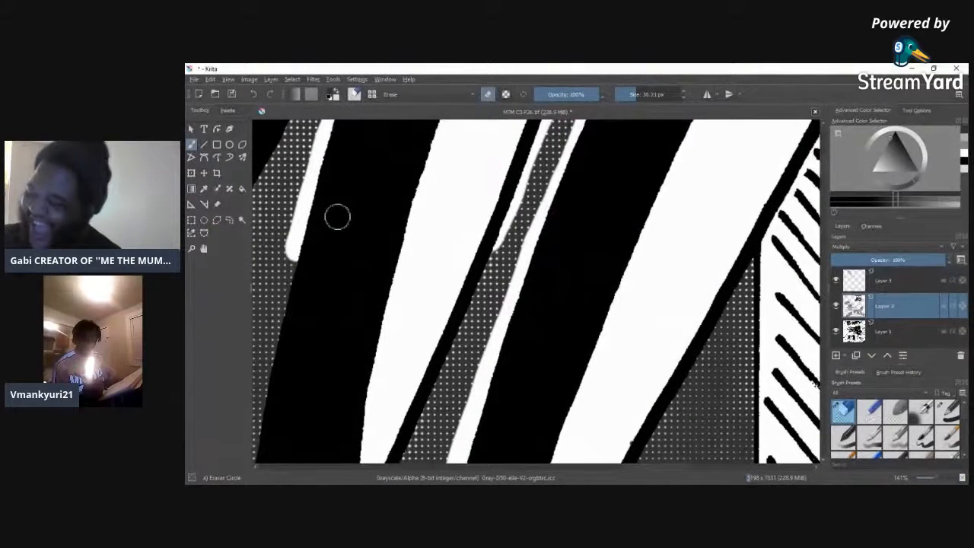
mouse_move(300, 240)
mouse_down()
mouse_move(274, 322)
mouse_move(254, 461)
mouse_up()
drag(299, 242, 286, 306)
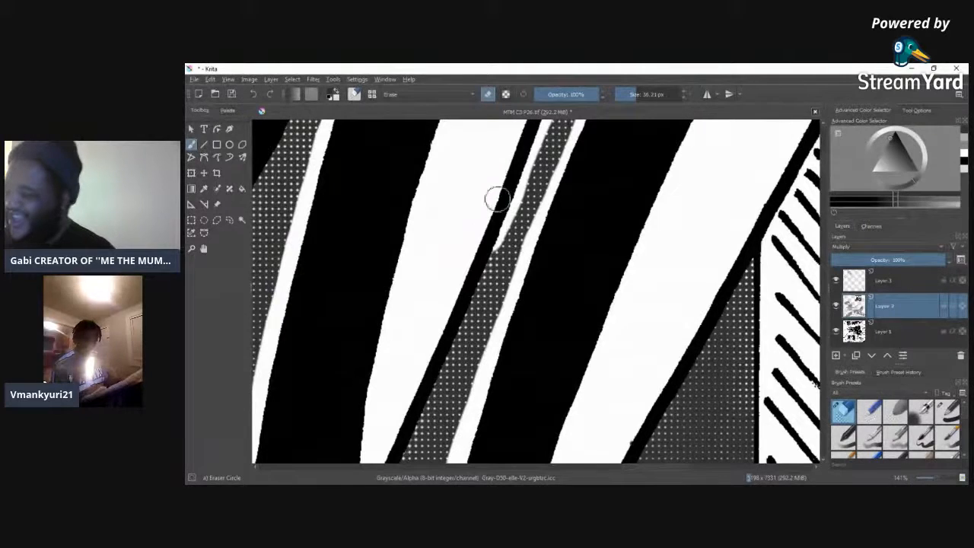
drag(507, 199, 396, 451)
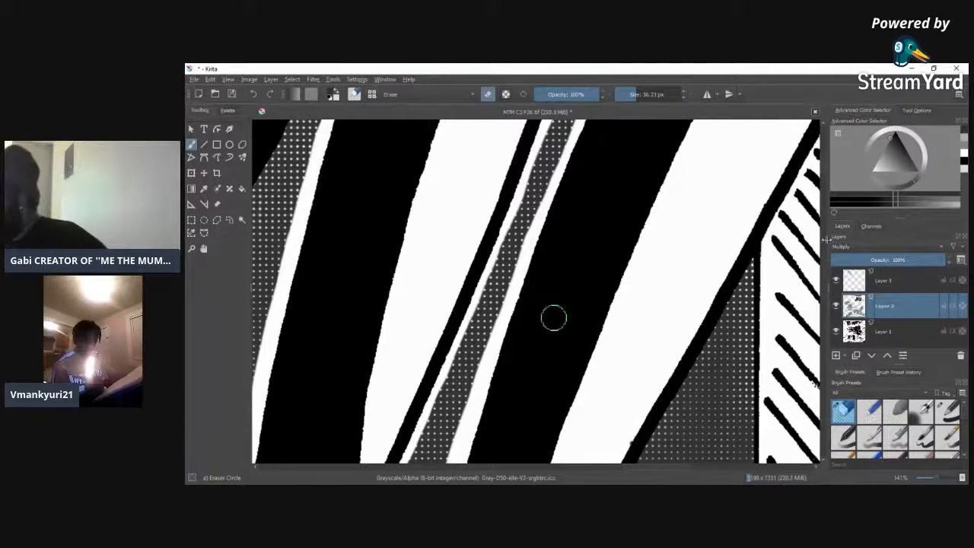
Step: Erase the white outline around the lower ends of both exclamation marks and clear the tone from the second mark's highlight tip
scroll(552, 289, down, 5)
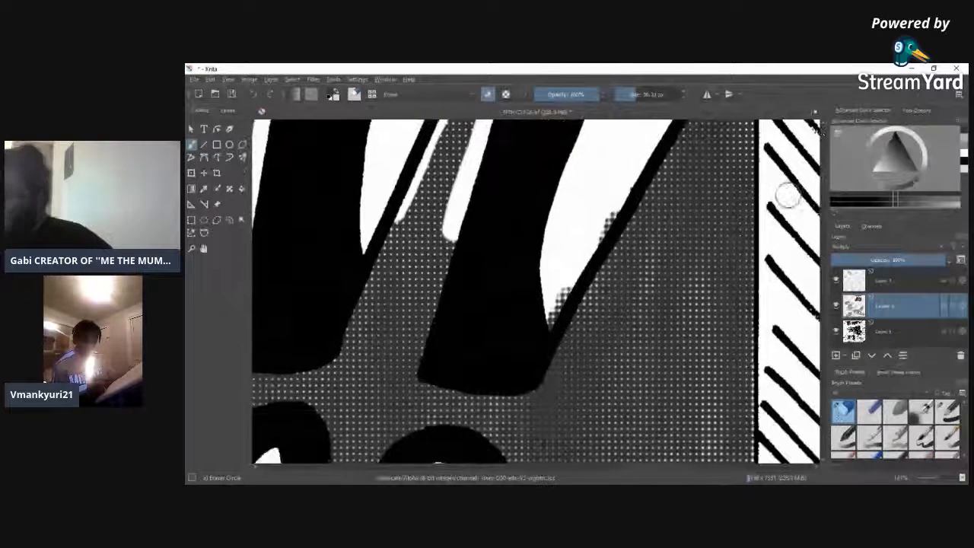
mouse_move(469, 195)
mouse_down()
mouse_move(415, 375)
mouse_move(455, 393)
mouse_move(527, 392)
mouse_move(678, 125)
mouse_move(596, 231)
mouse_move(530, 344)
mouse_move(563, 289)
mouse_move(531, 355)
mouse_up()
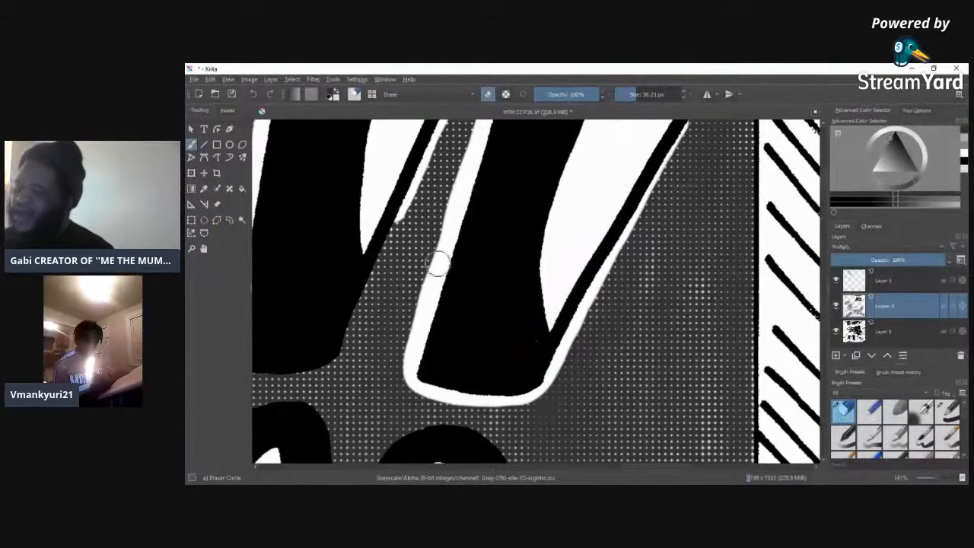
mouse_move(407, 183)
mouse_down()
mouse_move(341, 353)
mouse_move(320, 373)
mouse_move(251, 371)
mouse_up()
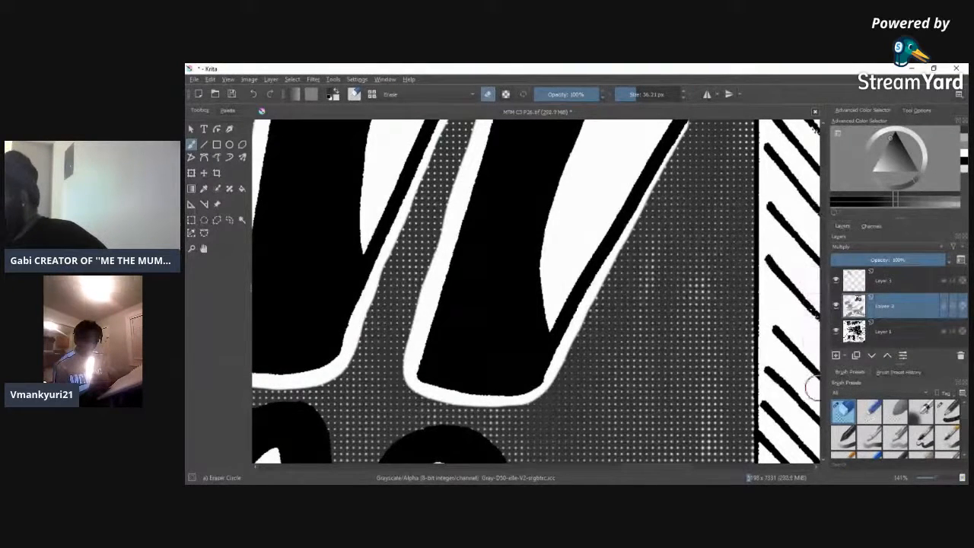
Step: Complete the white outline along the second exclamation mark's right edge up to the hatched post, evening out its lower stretch
drag(825, 181, 823, 170)
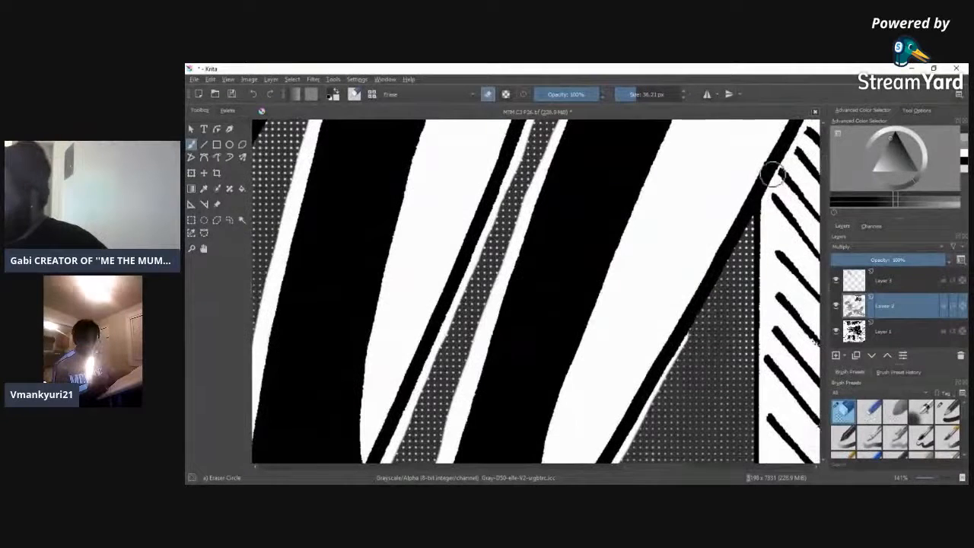
mouse_move(716, 268)
mouse_down()
mouse_move(601, 460)
mouse_move(789, 164)
mouse_up()
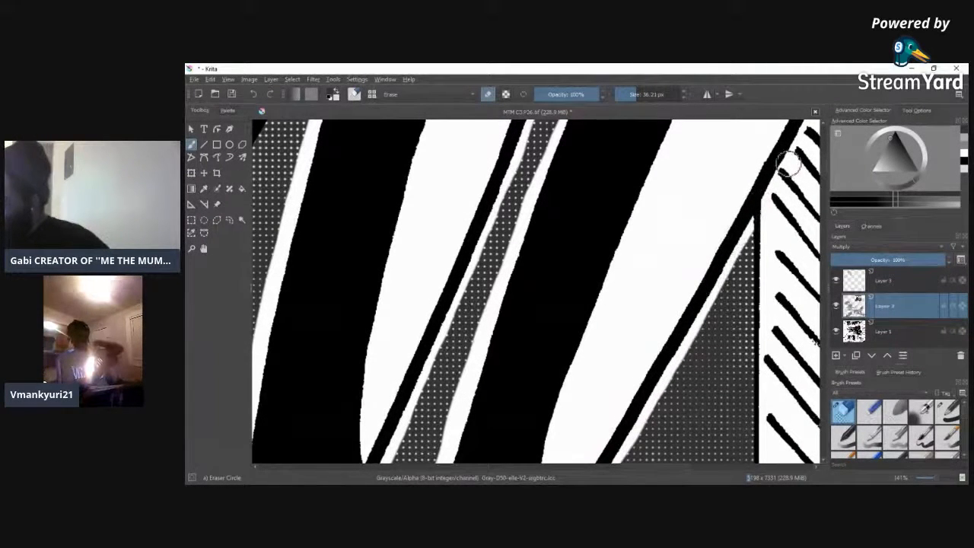
scroll(803, 171, down, 5)
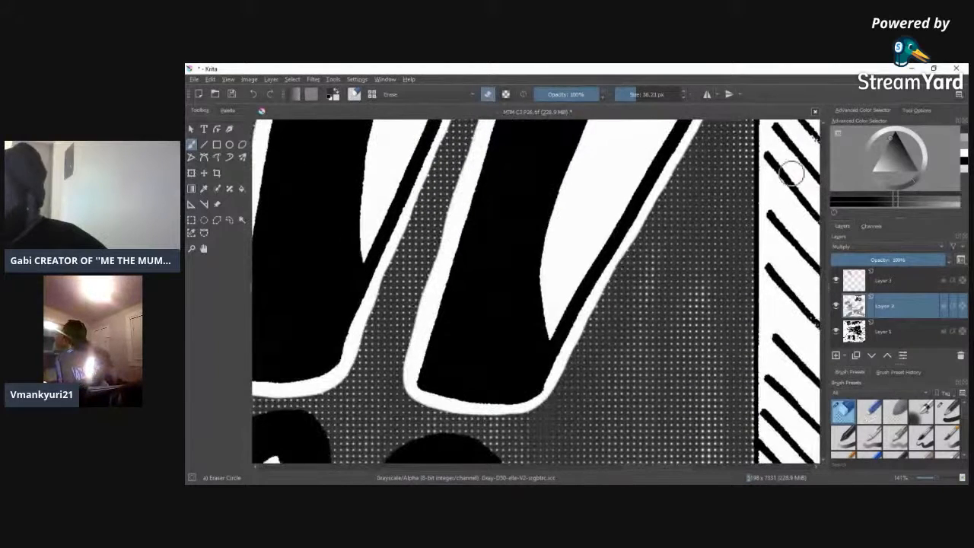
mouse_move(652, 175)
mouse_down()
mouse_move(539, 372)
mouse_move(527, 358)
mouse_up()
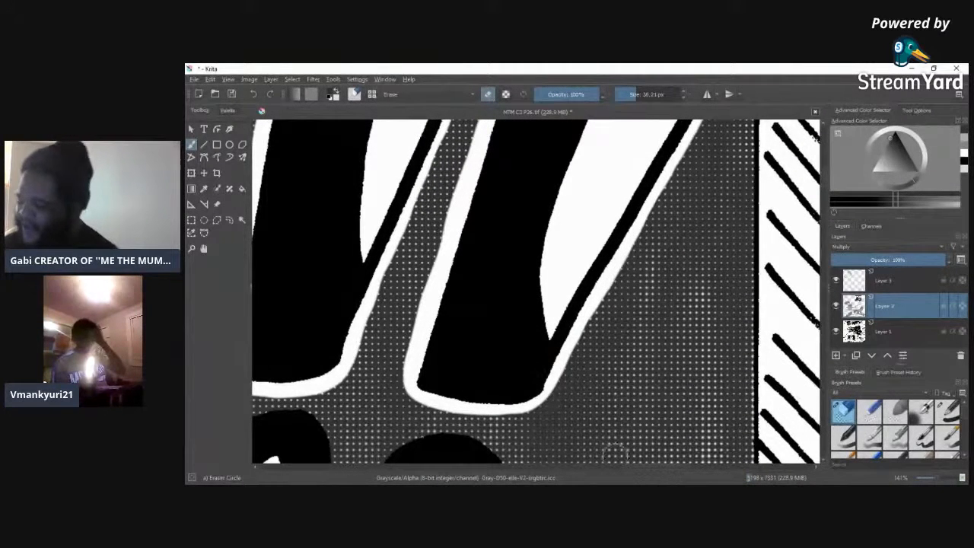
Step: Close the white outline along the lower left edge and bottom corner of the first exclamation mark
scroll(611, 450, left, 5)
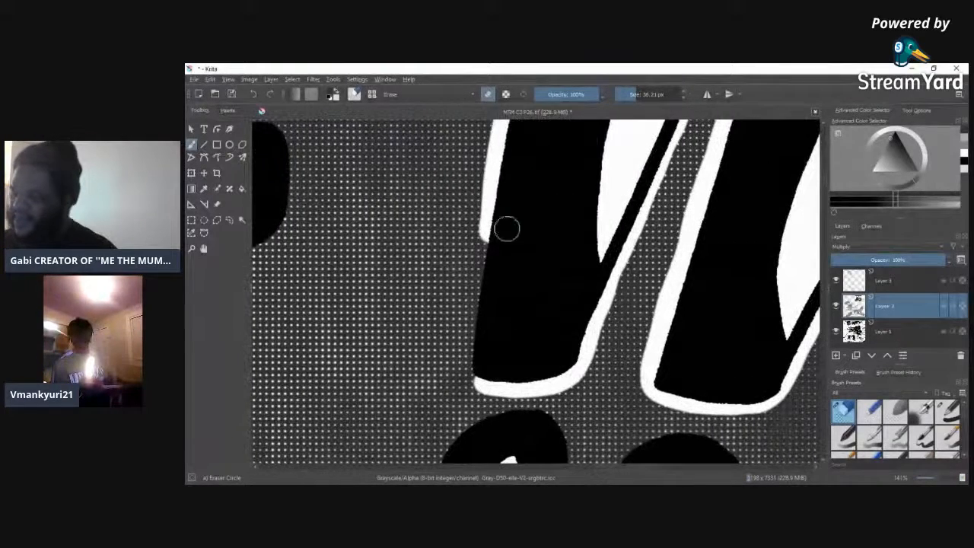
mouse_move(500, 196)
mouse_down()
mouse_move(467, 333)
mouse_move(473, 368)
mouse_move(483, 381)
mouse_move(539, 372)
mouse_move(476, 376)
mouse_move(497, 371)
mouse_up()
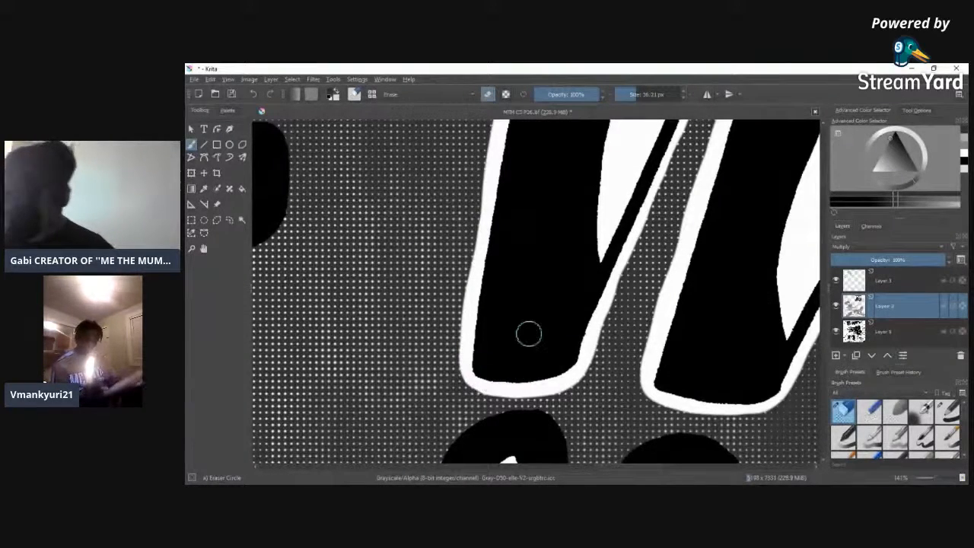
scroll(934, 480, down, 3)
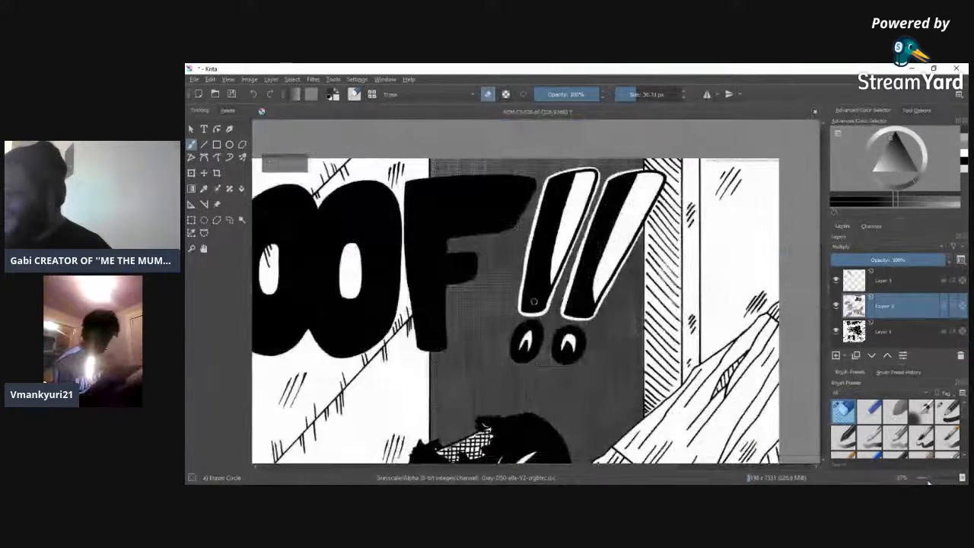
scroll(935, 480, up, 1)
scroll(934, 480, up, 2)
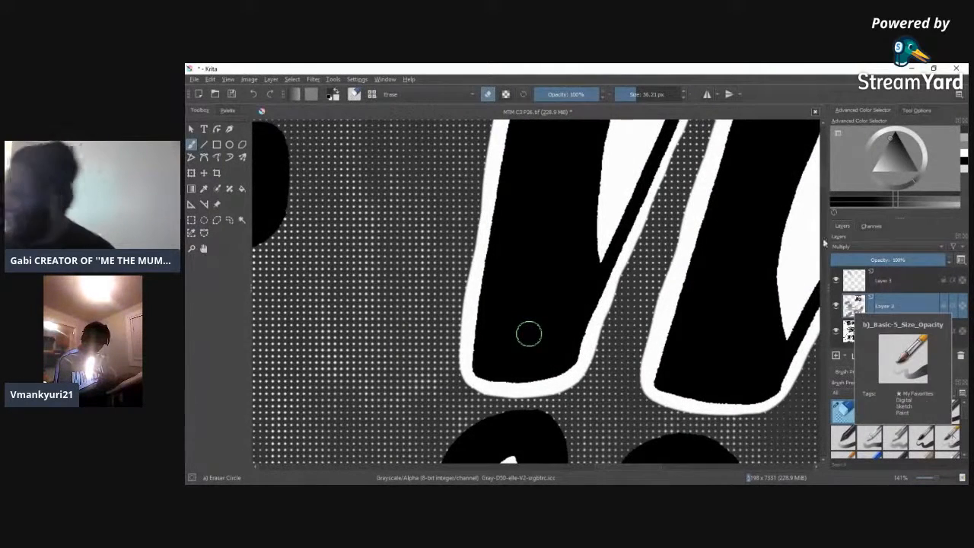
Step: Erase a white outline in the screentone around each of the two exclamation dots
drag(825, 186, 823, 193)
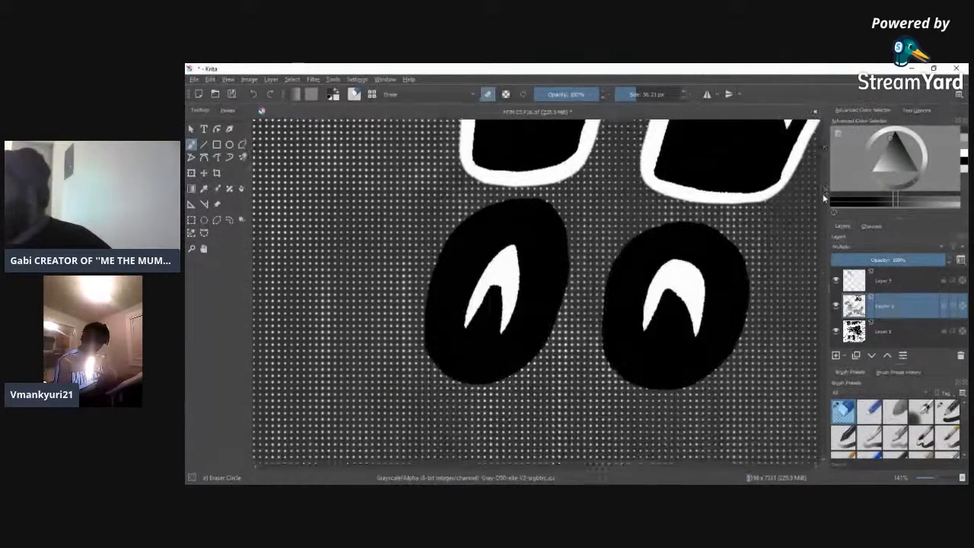
mouse_move(506, 242)
mouse_down()
mouse_move(451, 257)
mouse_move(424, 323)
mouse_move(422, 368)
mouse_move(447, 401)
mouse_move(514, 392)
mouse_move(536, 373)
mouse_move(570, 294)
mouse_move(556, 240)
mouse_move(524, 228)
mouse_move(491, 228)
mouse_up()
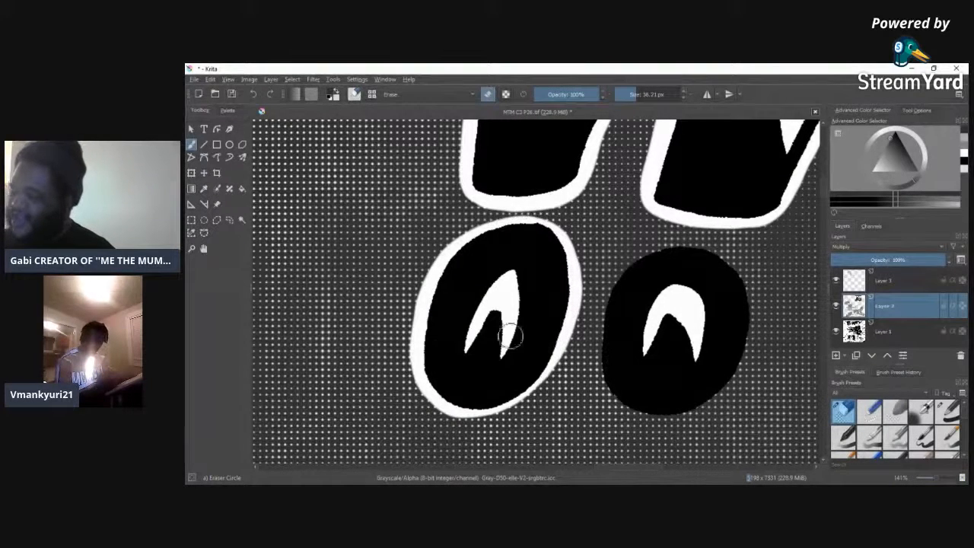
mouse_move(542, 367)
mouse_down()
mouse_move(504, 403)
mouse_move(468, 404)
mouse_up()
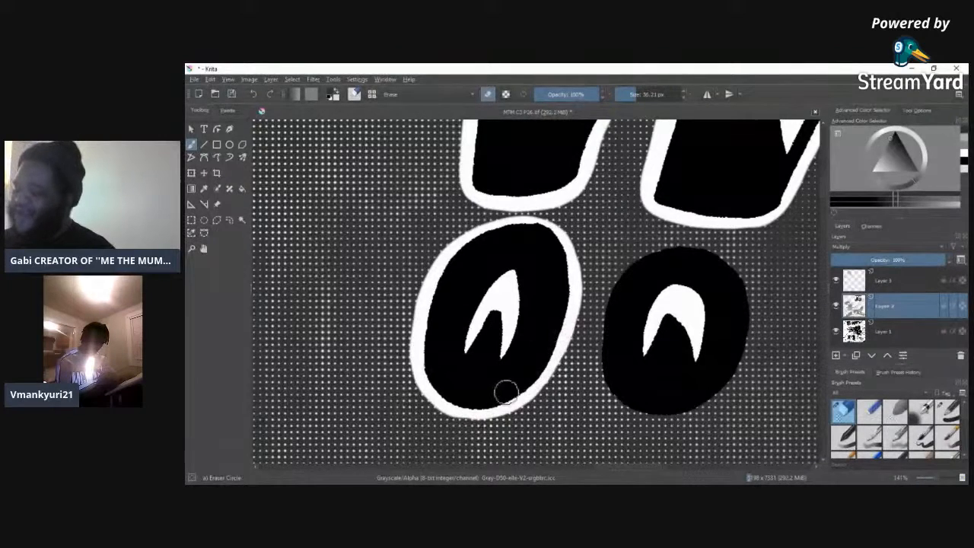
mouse_move(683, 261)
mouse_down()
mouse_move(620, 281)
mouse_move(604, 303)
mouse_move(596, 361)
mouse_move(604, 389)
mouse_move(622, 405)
mouse_move(697, 402)
mouse_move(741, 358)
mouse_move(748, 297)
mouse_move(736, 278)
mouse_move(697, 246)
mouse_move(639, 248)
mouse_move(605, 312)
mouse_up()
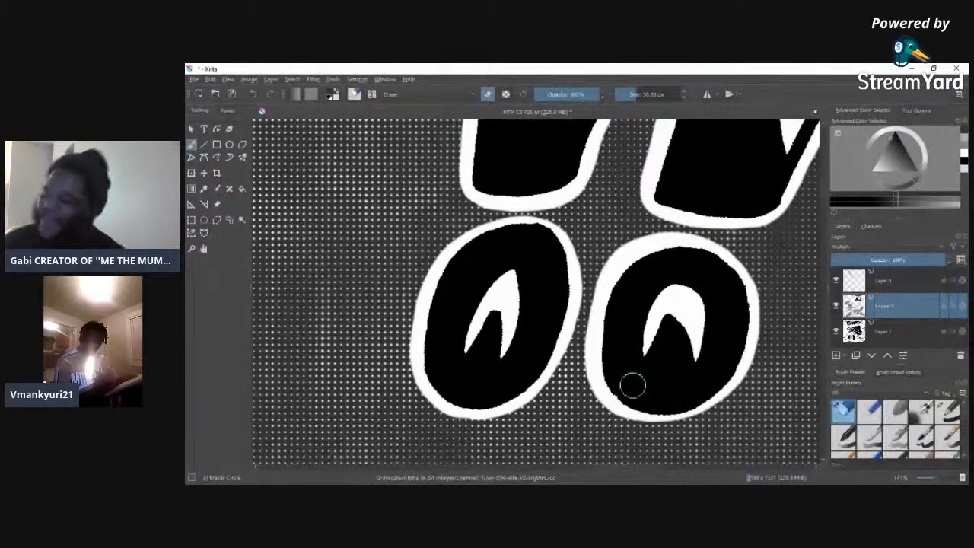
Step: Erase a white outline in the dark screentone around the letter F, along its top edge, both arms and stem down to the foot
mouse_move(608, 468)
mouse_down()
mouse_move(560, 468)
mouse_move(569, 471)
mouse_up()
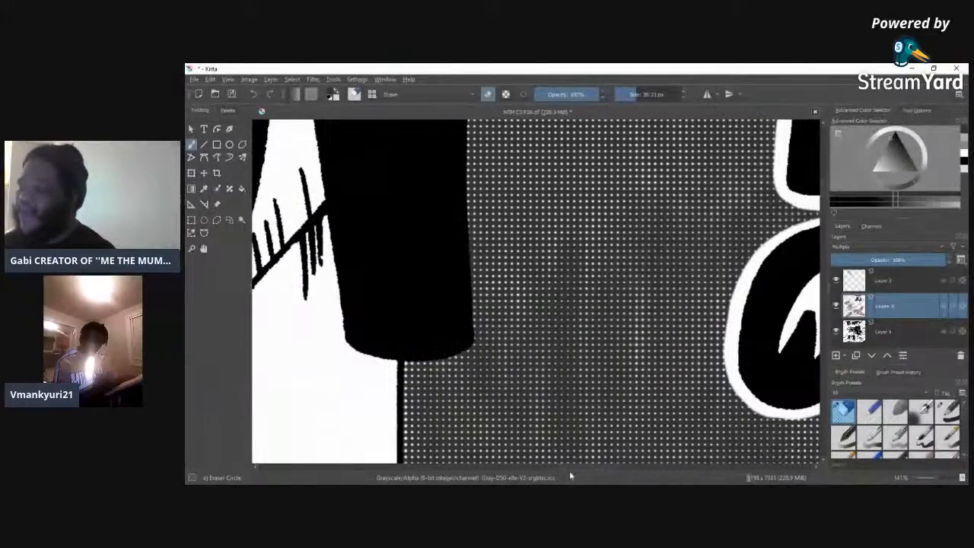
drag(936, 478, 921, 478)
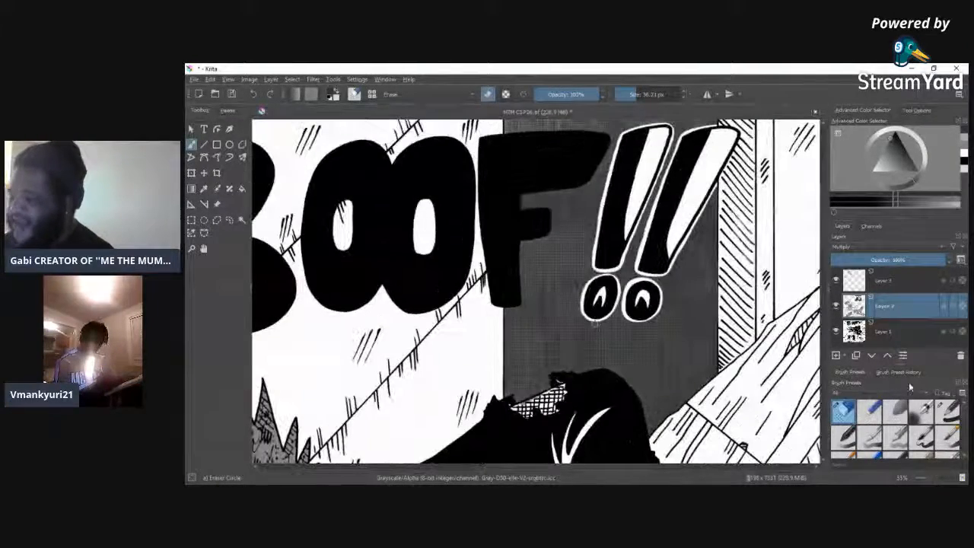
scroll(827, 242, up, 2)
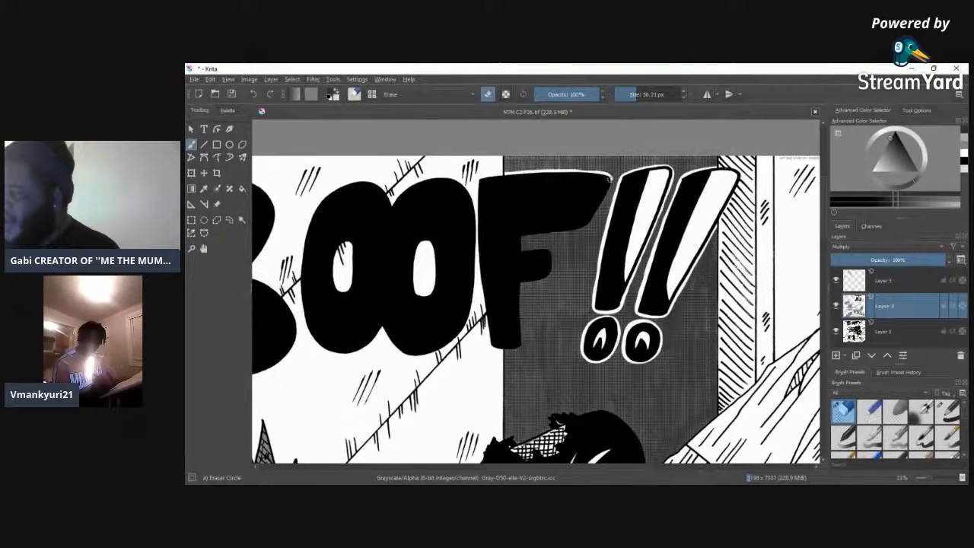
drag(565, 231, 522, 238)
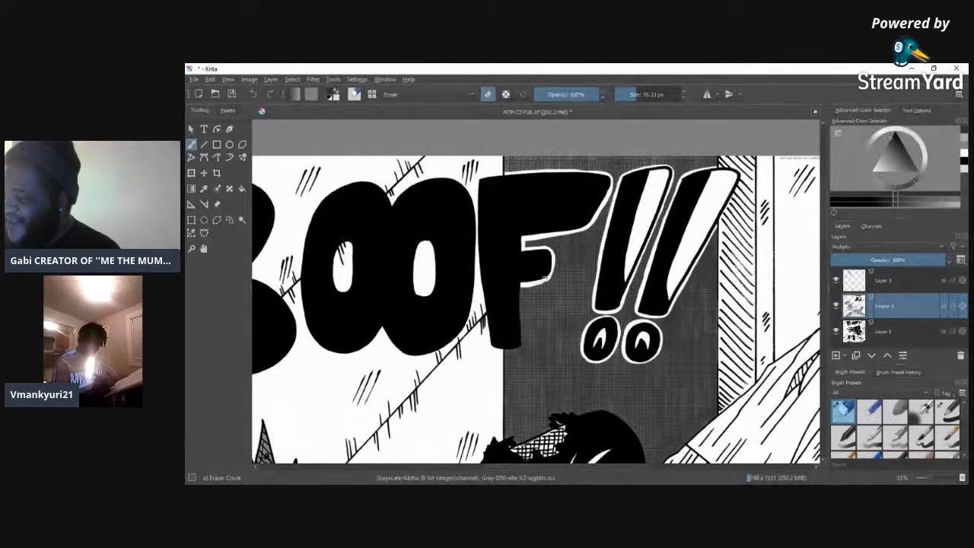
mouse_move(519, 300)
mouse_down()
mouse_move(522, 351)
mouse_move(497, 351)
mouse_up()
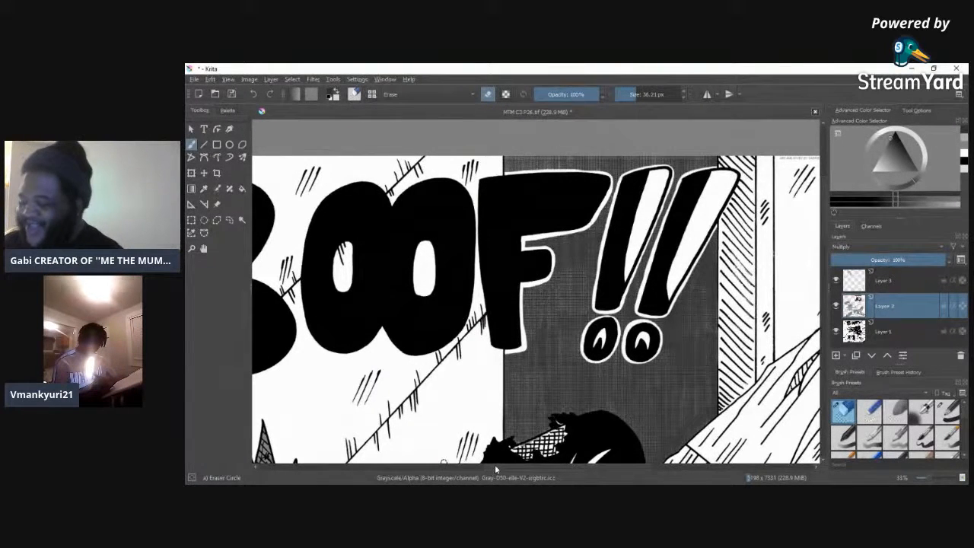
Step: Examine the outlined lettering and the surrounding wall across the full width of the top panel
scroll(496, 470, right, 5)
scroll(490, 474, left, 5)
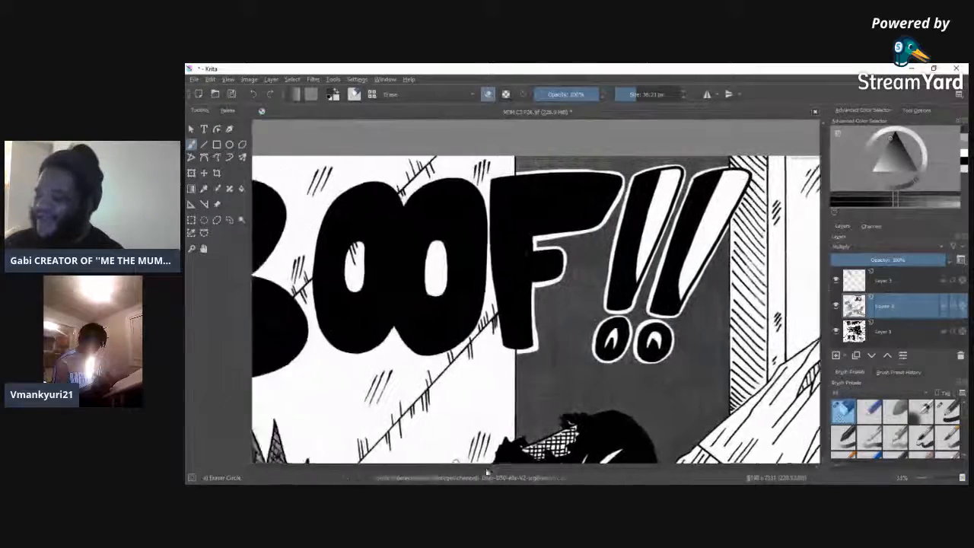
scroll(491, 473, left, 6)
scroll(472, 476, right, 3)
scroll(456, 478, left, 2)
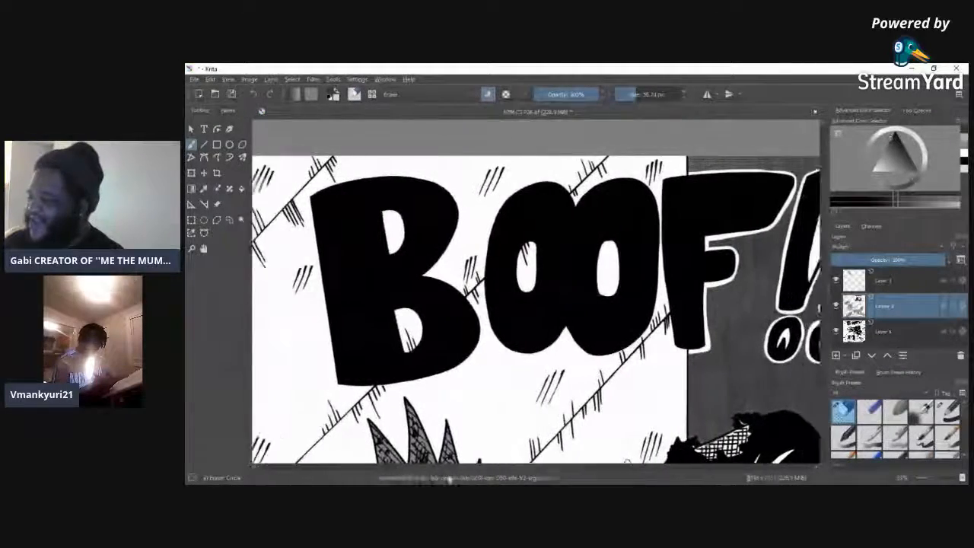
scroll(450, 480, right, 6)
scroll(426, 472, left, 1)
scroll(409, 461, left, 1)
scroll(365, 462, right, 4)
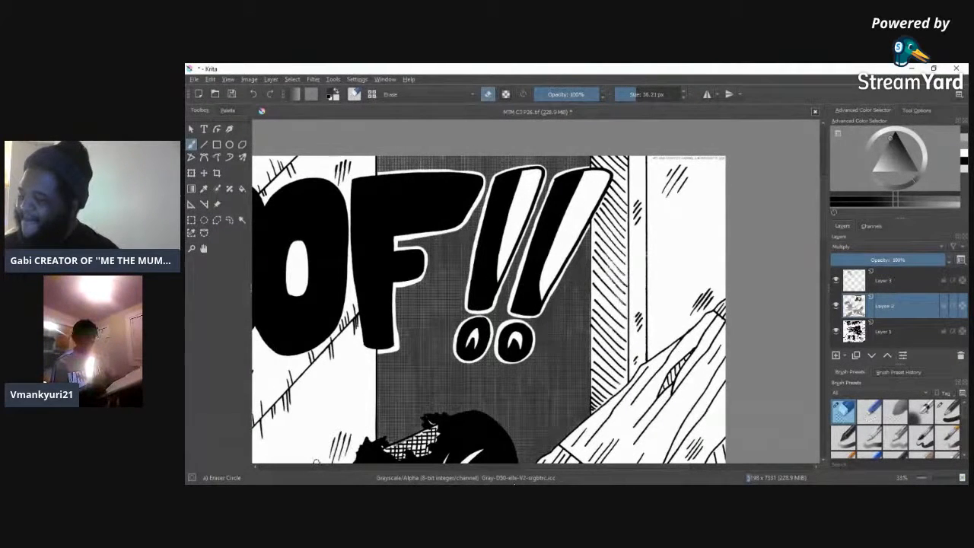
drag(926, 478, 928, 483)
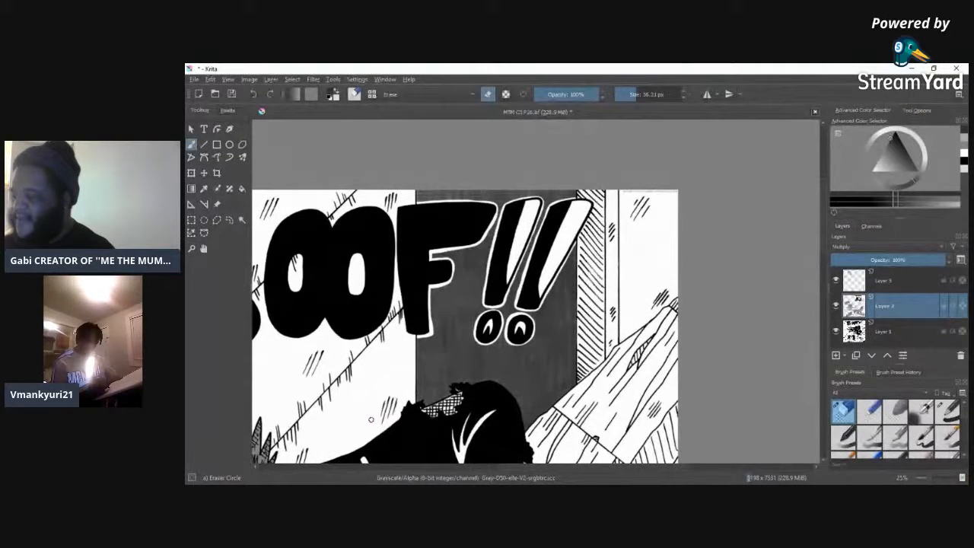
drag(520, 468, 558, 460)
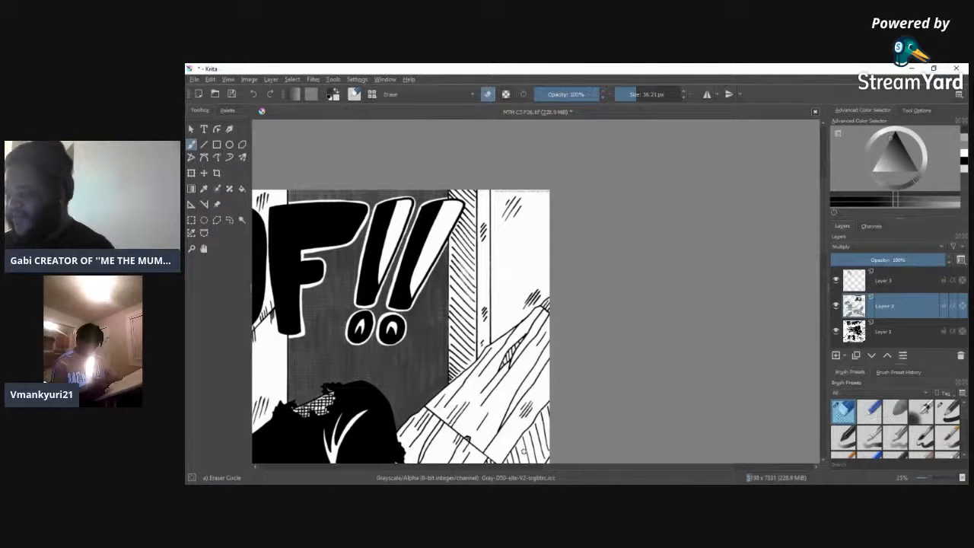
drag(579, 463, 452, 475)
mouse_move(824, 252)
mouse_down()
mouse_move(825, 346)
mouse_move(825, 244)
mouse_up()
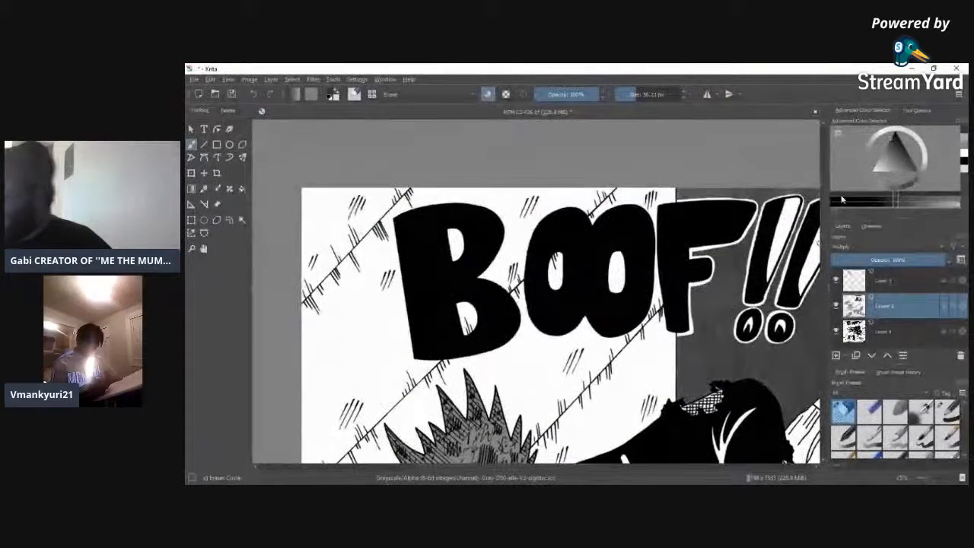
Step: Add a new layer above the tone layer and set up the Screentone Pressure brush with a lighter grey at about 179 px
click(836, 355)
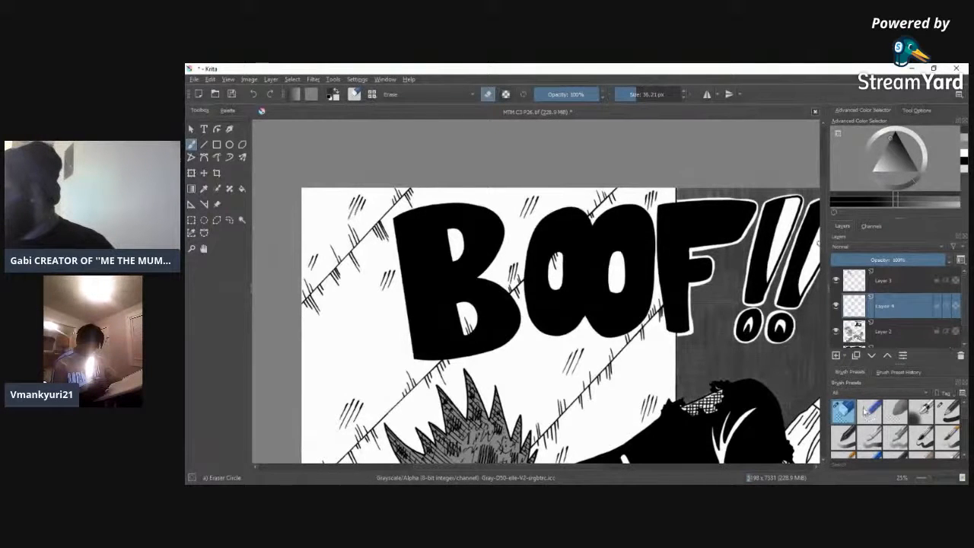
click(905, 375)
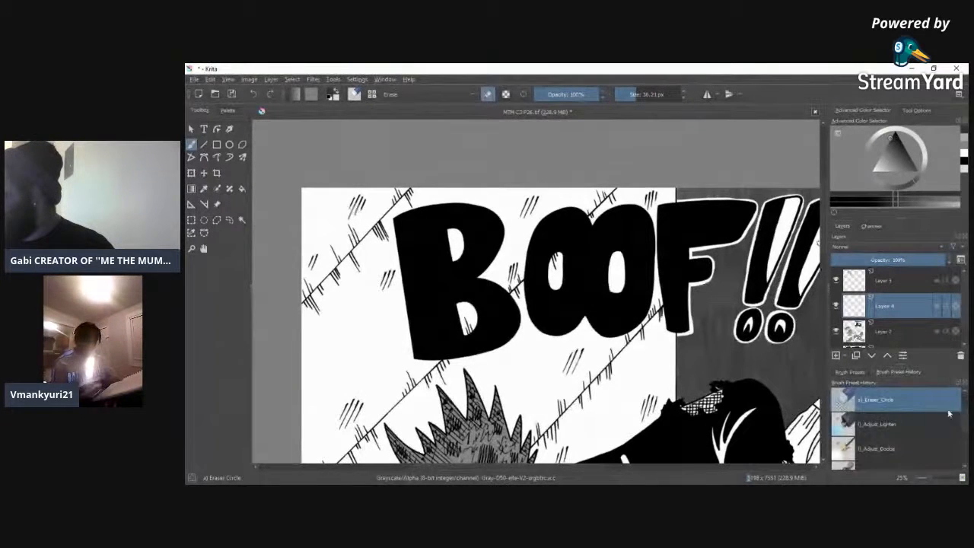
drag(965, 429, 964, 463)
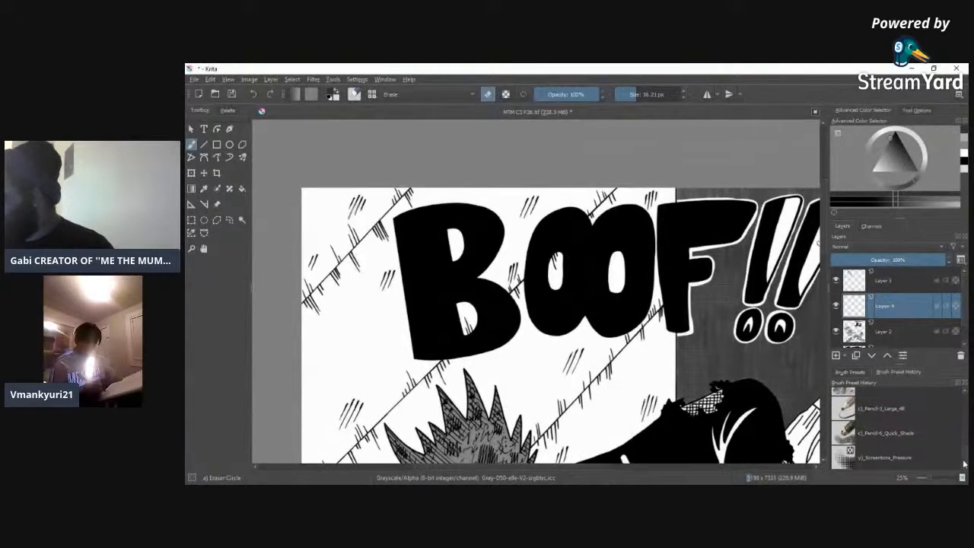
click(956, 456)
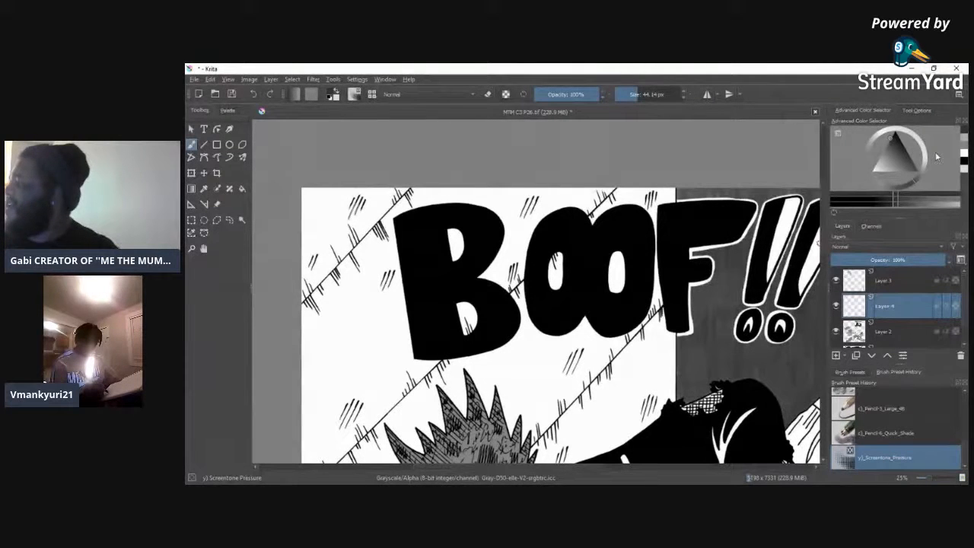
click(879, 158)
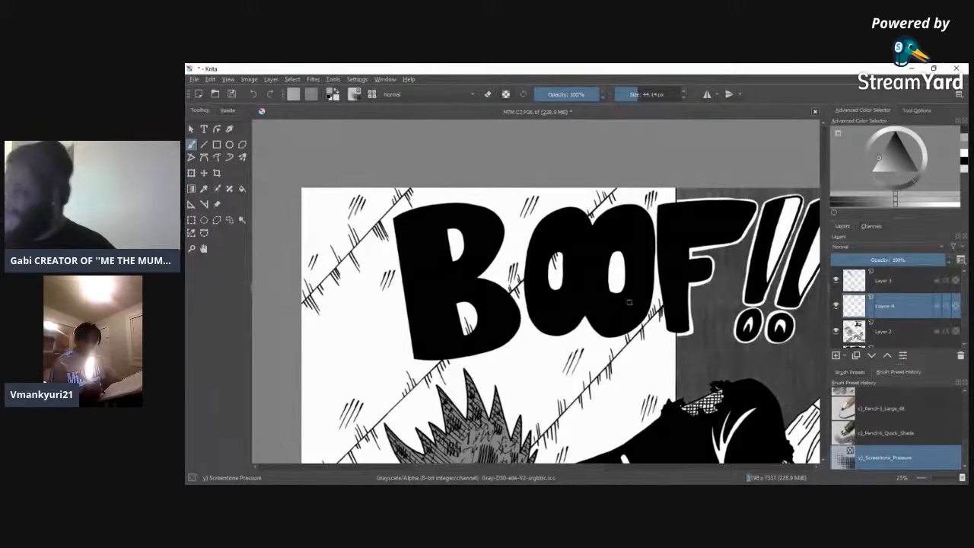
click(652, 94)
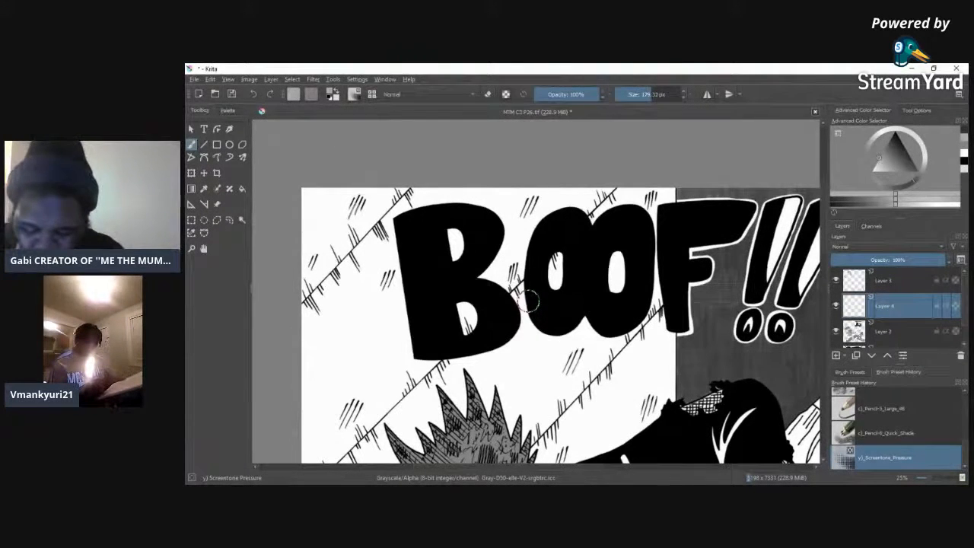
Step: Try light tone on the wall beside the B, undo it, and set the new layer's blending mode to Multiply
mouse_move(308, 194)
mouse_down()
mouse_move(320, 305)
mouse_move(336, 192)
mouse_move(334, 269)
mouse_move(353, 186)
mouse_move(351, 251)
mouse_move(364, 198)
mouse_move(370, 282)
mouse_move(377, 194)
mouse_move(380, 269)
mouse_move(357, 311)
mouse_up()
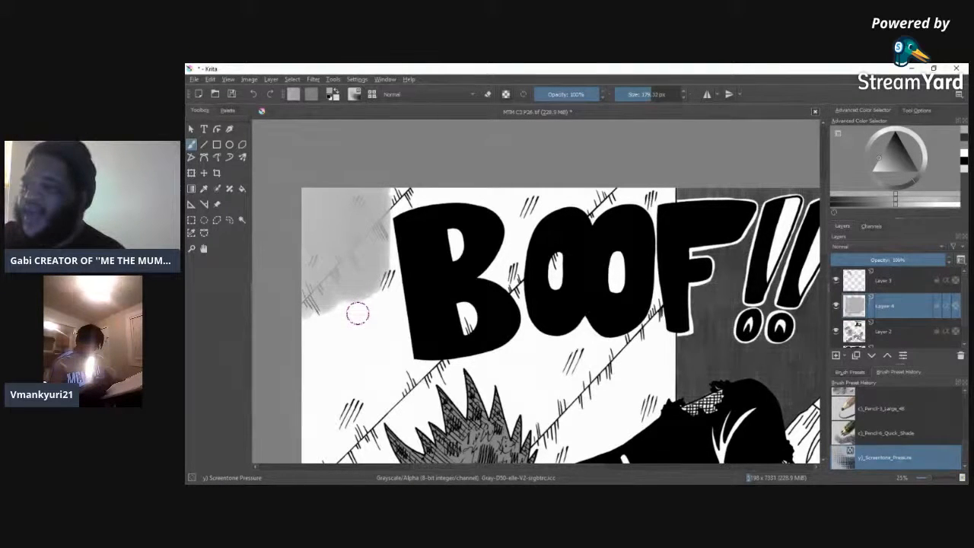
click(254, 92)
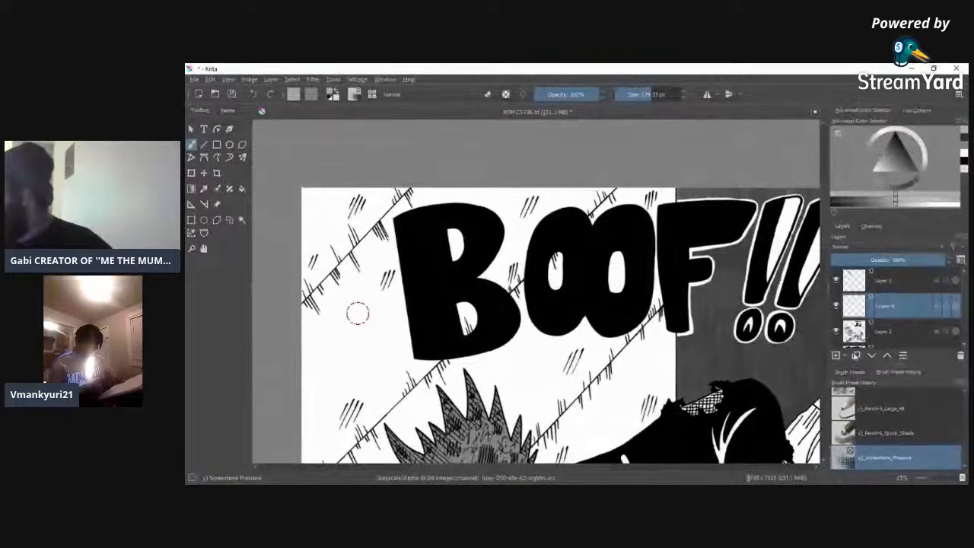
click(858, 245)
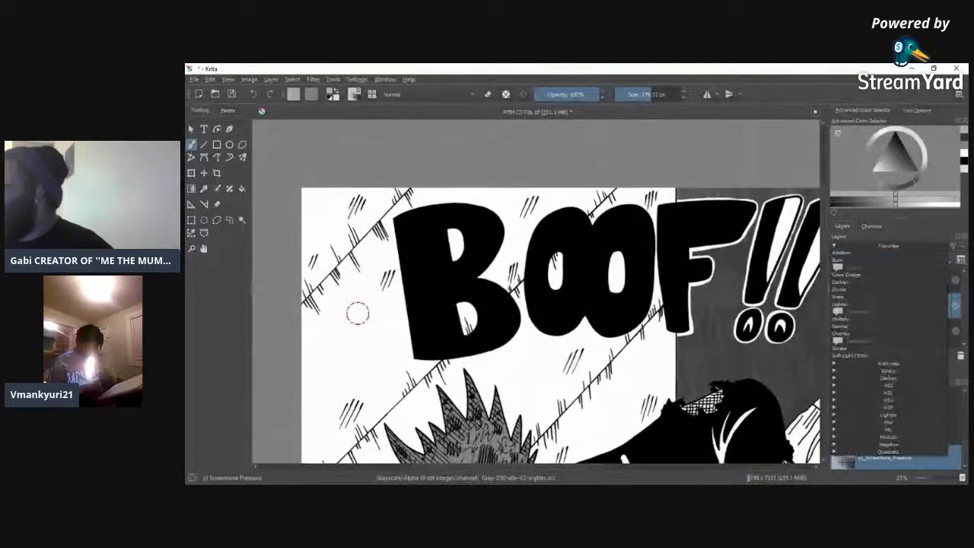
click(841, 318)
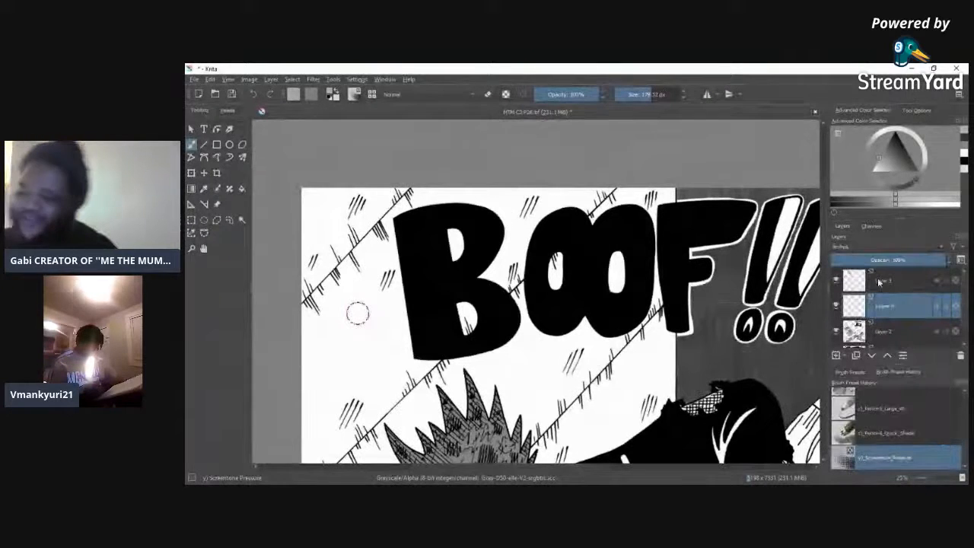
Step: Paint light grey screentone over the plank wall around the BOOF lettering, filling the openings inside the B and both Os
mouse_move(313, 186)
mouse_down()
mouse_move(314, 299)
mouse_move(324, 198)
mouse_move(336, 305)
mouse_move(345, 201)
mouse_move(363, 291)
mouse_move(366, 208)
mouse_move(375, 294)
mouse_move(398, 295)
mouse_move(397, 223)
mouse_move(370, 206)
mouse_move(370, 230)
mouse_move(342, 196)
mouse_up()
mouse_move(335, 250)
mouse_down()
mouse_move(317, 186)
mouse_move(308, 430)
mouse_move(316, 336)
mouse_move(318, 431)
mouse_move(327, 425)
mouse_move(334, 344)
mouse_move(332, 393)
mouse_move(353, 325)
mouse_move(363, 392)
mouse_up()
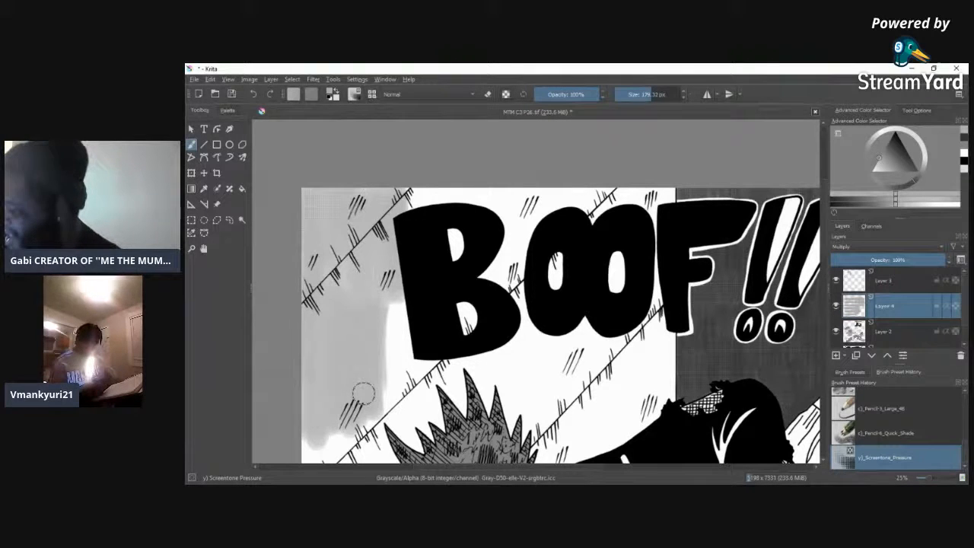
mouse_move(371, 335)
mouse_down()
mouse_move(386, 301)
mouse_move(389, 367)
mouse_move(401, 369)
mouse_move(406, 308)
mouse_move(415, 364)
mouse_move(413, 350)
mouse_move(407, 366)
mouse_move(384, 337)
mouse_move(383, 402)
mouse_move(408, 353)
mouse_move(425, 393)
mouse_move(424, 353)
mouse_move(389, 408)
mouse_move(374, 411)
mouse_move(352, 381)
mouse_move(308, 445)
mouse_move(316, 410)
mouse_move(341, 429)
mouse_move(361, 421)
mouse_move(401, 370)
mouse_move(420, 396)
mouse_move(440, 355)
mouse_move(453, 380)
mouse_move(469, 354)
mouse_move(487, 383)
mouse_move(501, 339)
mouse_move(508, 375)
mouse_move(530, 313)
mouse_move(532, 351)
mouse_move(514, 229)
mouse_move(502, 287)
mouse_move(491, 278)
mouse_move(486, 233)
mouse_move(459, 216)
mouse_move(448, 221)
mouse_move(464, 329)
mouse_move(442, 302)
mouse_up()
mouse_move(381, 313)
mouse_down()
mouse_move(407, 218)
mouse_move(425, 219)
mouse_move(419, 193)
mouse_move(433, 225)
mouse_move(416, 186)
mouse_move(401, 196)
mouse_move(448, 216)
mouse_move(450, 191)
mouse_move(470, 229)
mouse_move(476, 190)
mouse_move(496, 211)
mouse_move(492, 178)
mouse_move(507, 234)
mouse_move(519, 222)
mouse_move(529, 252)
mouse_move(522, 193)
mouse_move(524, 244)
mouse_move(508, 213)
mouse_move(512, 191)
mouse_move(523, 252)
mouse_move(546, 191)
mouse_move(555, 242)
mouse_move(561, 192)
mouse_move(574, 237)
mouse_move(581, 203)
mouse_move(590, 233)
mouse_move(623, 195)
mouse_move(650, 184)
mouse_move(654, 224)
mouse_move(662, 194)
mouse_move(666, 214)
mouse_move(666, 191)
mouse_move(650, 299)
mouse_move(666, 291)
mouse_move(670, 354)
mouse_move(667, 361)
mouse_move(661, 342)
mouse_move(655, 360)
mouse_move(657, 346)
mouse_move(623, 402)
mouse_move(619, 442)
mouse_move(617, 391)
mouse_move(598, 449)
mouse_move(592, 414)
mouse_move(574, 415)
mouse_move(567, 450)
mouse_move(555, 421)
mouse_move(548, 429)
mouse_move(543, 416)
mouse_move(474, 379)
mouse_move(450, 385)
mouse_move(434, 422)
mouse_move(407, 442)
mouse_move(309, 457)
mouse_up()
mouse_move(542, 328)
mouse_down()
mouse_move(523, 381)
mouse_move(539, 363)
mouse_move(526, 386)
mouse_move(530, 353)
mouse_move(554, 400)
mouse_move(568, 406)
mouse_move(545, 411)
mouse_move(528, 398)
mouse_move(538, 347)
mouse_move(558, 325)
mouse_move(578, 370)
mouse_move(579, 321)
mouse_move(601, 401)
mouse_move(595, 325)
mouse_move(599, 349)
mouse_move(619, 337)
mouse_move(627, 346)
mouse_move(642, 302)
mouse_move(652, 332)
mouse_up()
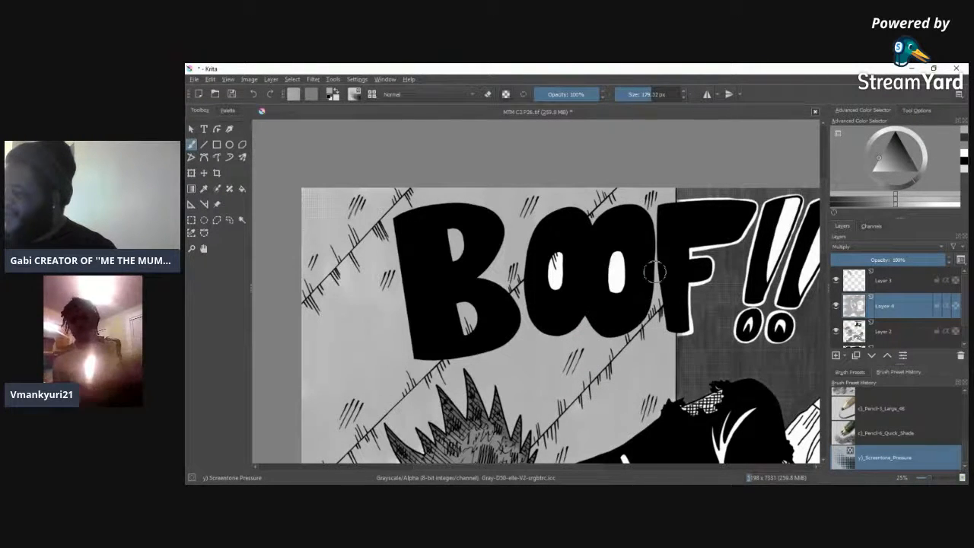
mouse_move(613, 270)
mouse_down()
mouse_move(613, 297)
mouse_move(611, 259)
mouse_move(592, 337)
mouse_up()
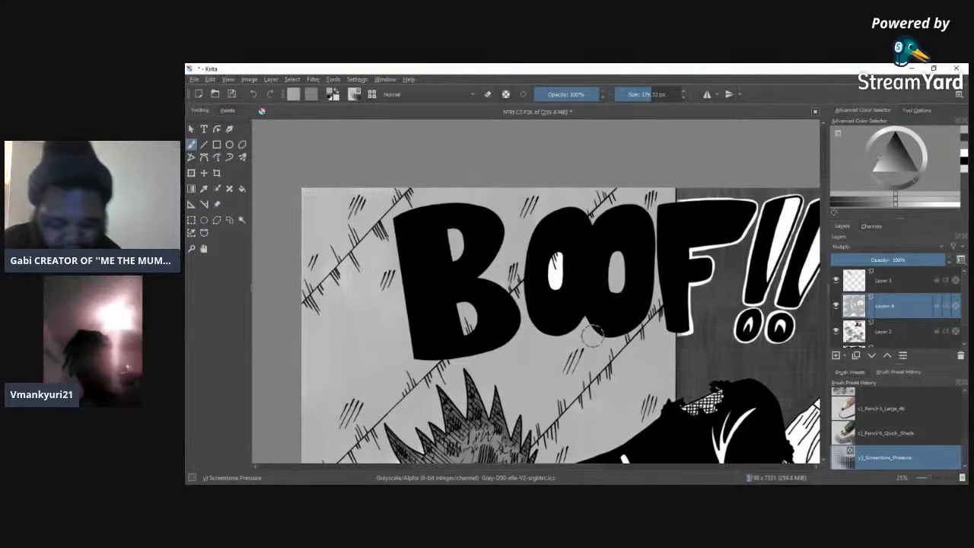
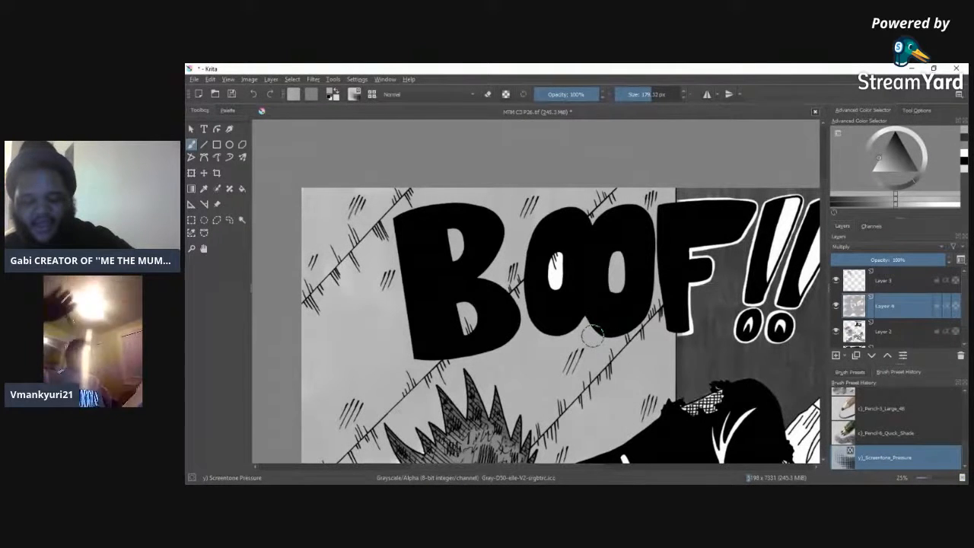
mouse_move(548, 271)
mouse_down()
mouse_move(555, 296)
mouse_move(564, 249)
mouse_move(558, 291)
mouse_move(556, 246)
mouse_up()
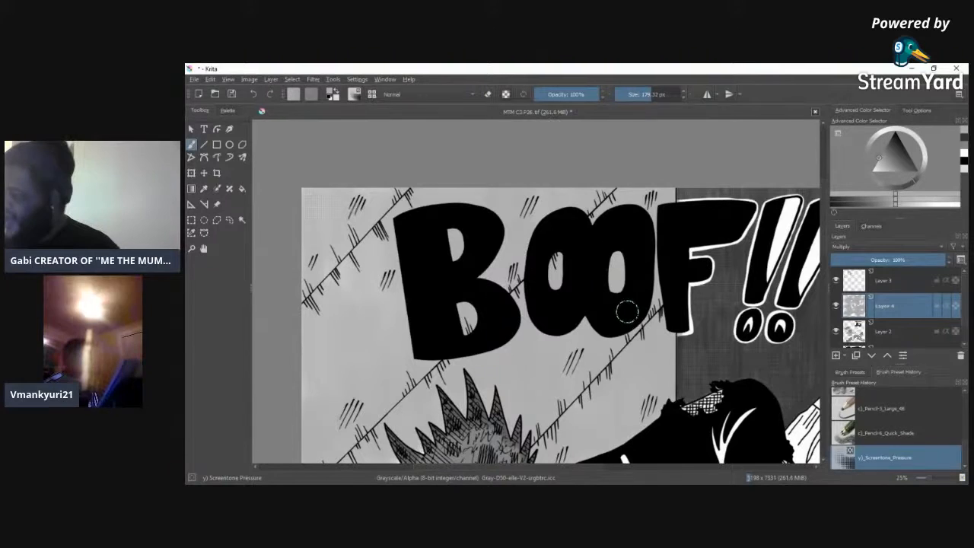
Step: Extend the light grey screentone down the plank wall beside the spiky-haired figure
scroll(813, 190, down, 2)
scroll(813, 185, down, 6)
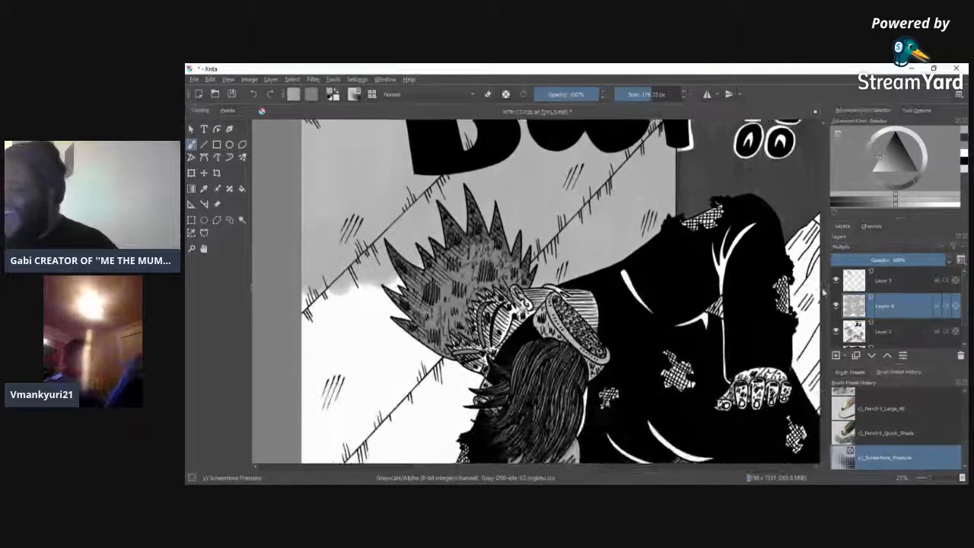
mouse_move(312, 284)
mouse_down()
mouse_move(313, 312)
mouse_move(319, 291)
mouse_move(325, 315)
mouse_move(335, 229)
mouse_move(346, 305)
mouse_move(340, 277)
mouse_move(357, 287)
mouse_move(366, 213)
mouse_move(359, 290)
mouse_move(371, 293)
mouse_move(396, 221)
mouse_move(400, 251)
mouse_move(411, 229)
mouse_move(407, 259)
mouse_move(376, 262)
mouse_up()
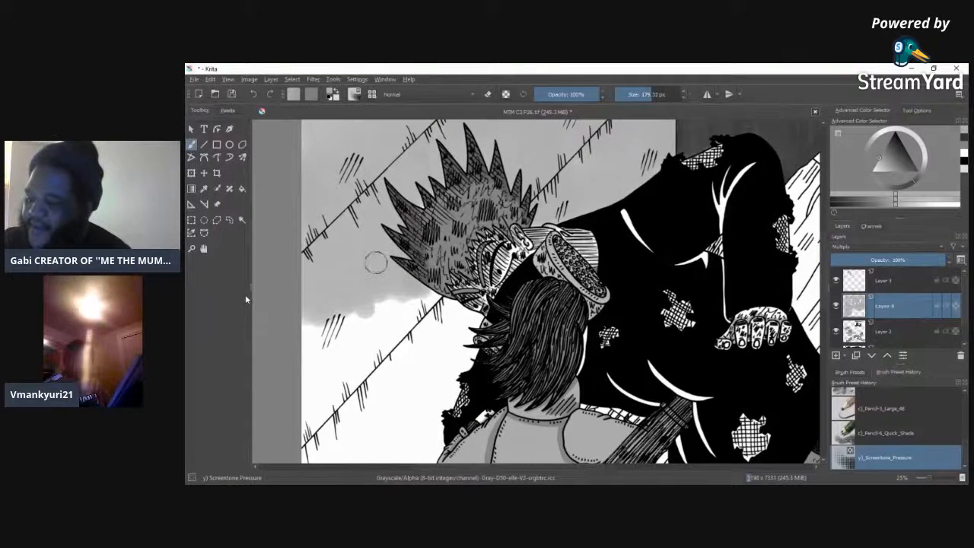
Step: Fill the remaining white area of the plank wall behind the spiky-haired figure with grey screentone, down to the floor line
mouse_move(308, 356)
mouse_down()
mouse_move(306, 333)
mouse_move(311, 383)
mouse_move(317, 322)
mouse_move(322, 361)
mouse_move(360, 377)
mouse_move(307, 363)
mouse_move(328, 388)
mouse_move(378, 303)
mouse_move(380, 389)
mouse_move(395, 321)
mouse_move(408, 382)
mouse_move(412, 309)
mouse_move(431, 364)
mouse_move(434, 298)
mouse_move(440, 352)
mouse_move(463, 376)
mouse_move(472, 348)
mouse_move(487, 351)
mouse_move(435, 408)
mouse_move(423, 448)
mouse_move(413, 401)
mouse_move(392, 390)
mouse_move(347, 391)
mouse_move(337, 458)
mouse_move(305, 428)
mouse_move(305, 405)
mouse_move(358, 415)
mouse_move(380, 432)
mouse_up()
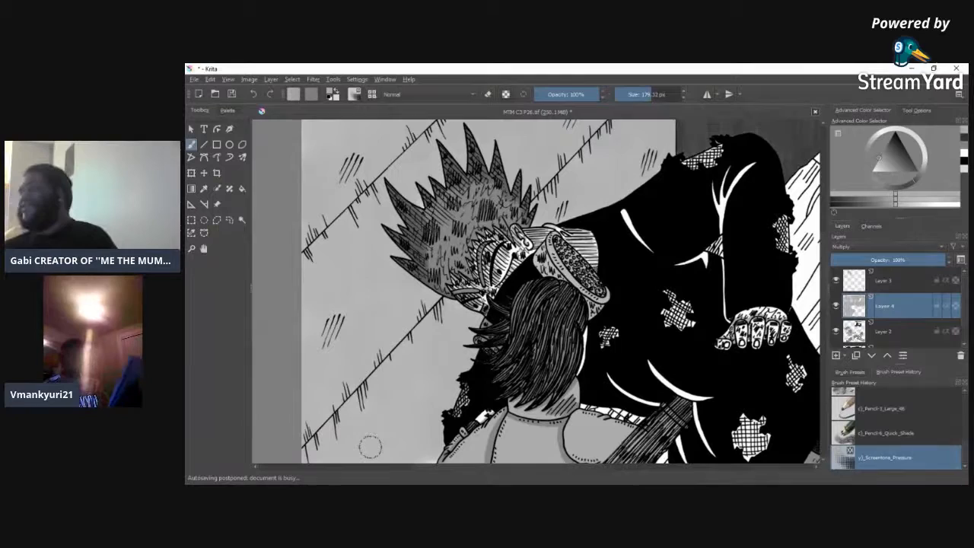
scroll(370, 448, down, 5)
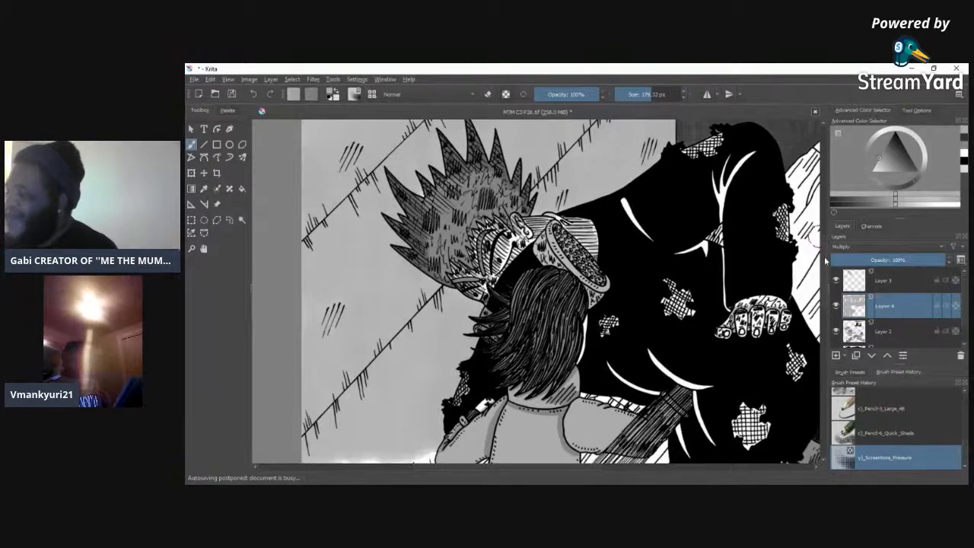
mouse_move(310, 255)
mouse_down()
mouse_move(310, 322)
mouse_move(313, 274)
mouse_move(322, 311)
mouse_move(358, 294)
mouse_move(428, 228)
mouse_move(401, 259)
mouse_move(353, 257)
mouse_move(315, 349)
mouse_move(322, 330)
mouse_up()
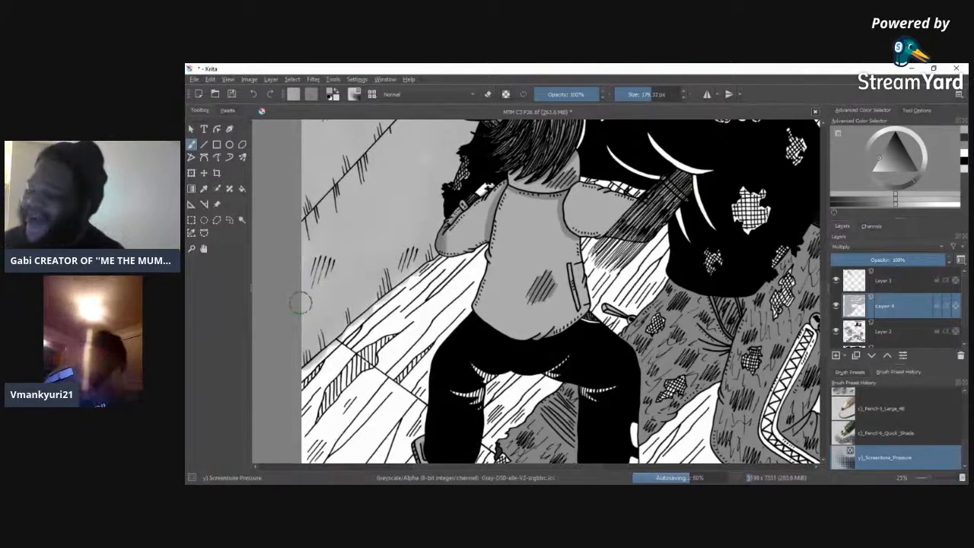
Step: Shade the narrow wall section beyond the door frame, beside the exclamation marks, with the same grey screentone down to the floor
drag(430, 467, 459, 467)
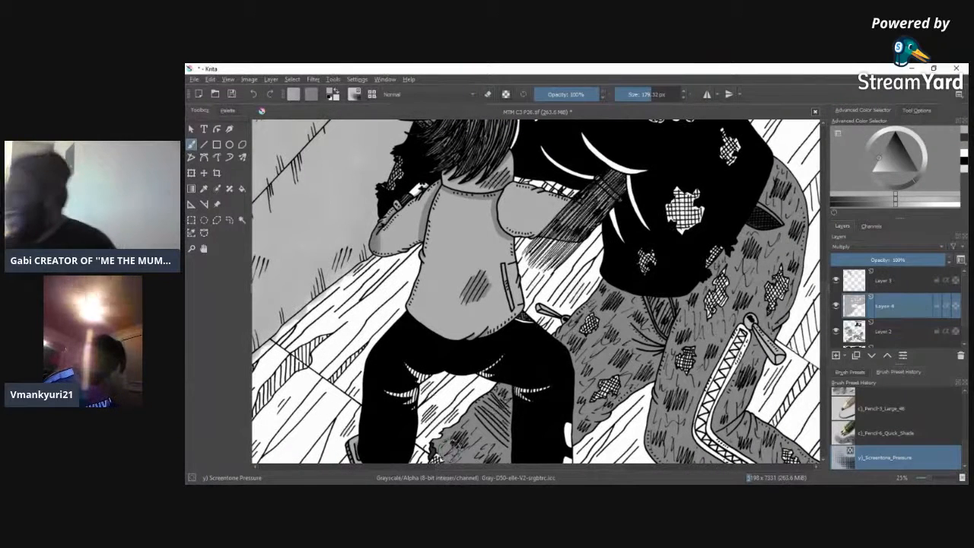
mouse_move(824, 342)
mouse_down()
mouse_move(834, 236)
mouse_move(832, 249)
mouse_up()
drag(457, 466, 525, 466)
mouse_move(548, 130)
mouse_down()
mouse_move(542, 179)
mouse_move(552, 190)
mouse_move(568, 130)
mouse_move(580, 152)
mouse_move(595, 130)
mouse_move(585, 192)
mouse_move(548, 218)
mouse_move(536, 209)
mouse_up()
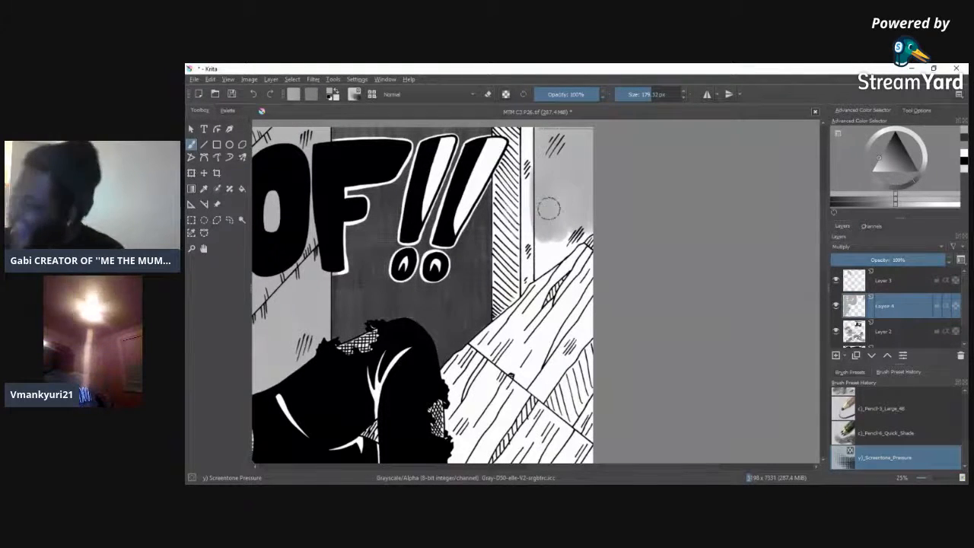
mouse_move(551, 255)
mouse_down()
mouse_move(543, 271)
mouse_move(548, 255)
mouse_move(573, 260)
mouse_move(590, 227)
mouse_up()
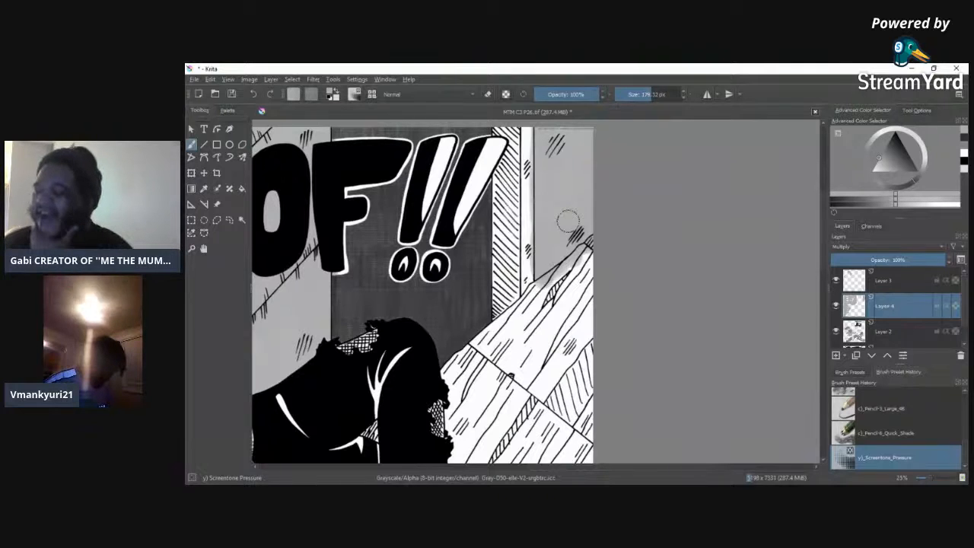
Step: Choose the Eraser Circle brush preset and erase the screentone spilling onto the floorboards below the narrow wall section
drag(927, 480, 936, 478)
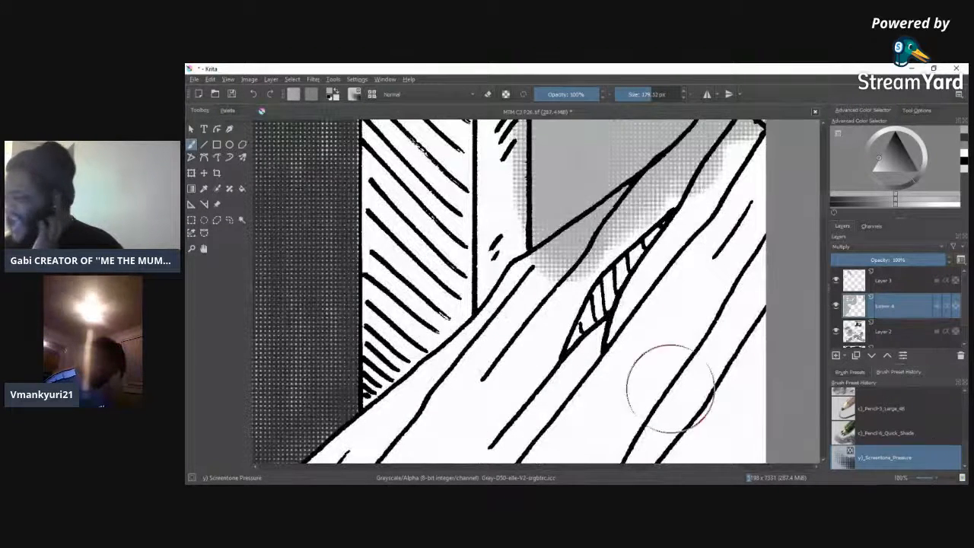
scroll(826, 201, up, 5)
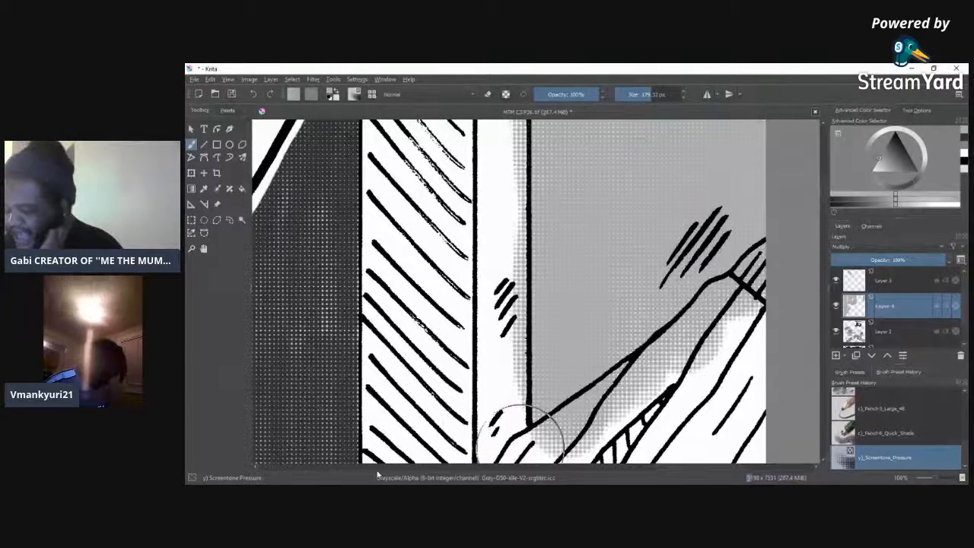
scroll(678, 463, right, 3)
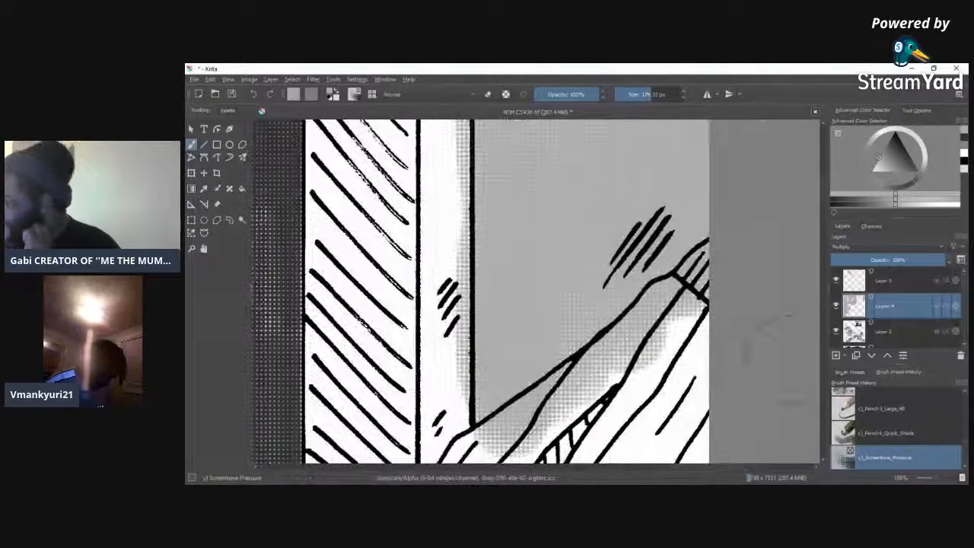
scroll(805, 282, down, 3)
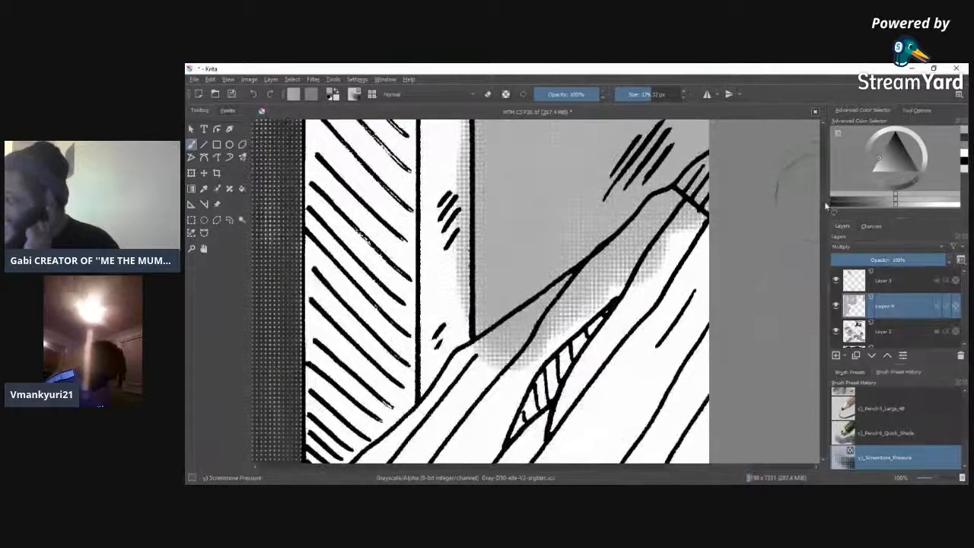
scroll(525, 267, up, 2)
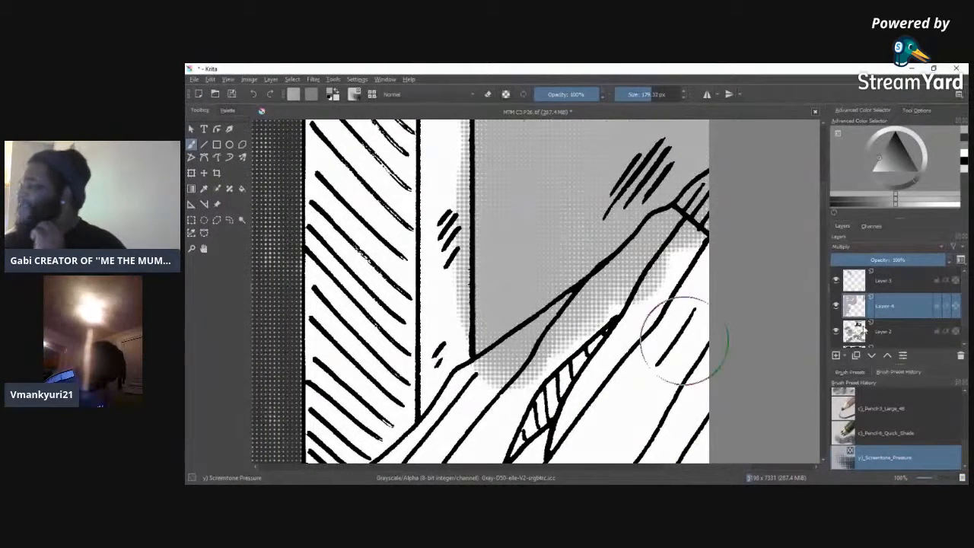
click(851, 373)
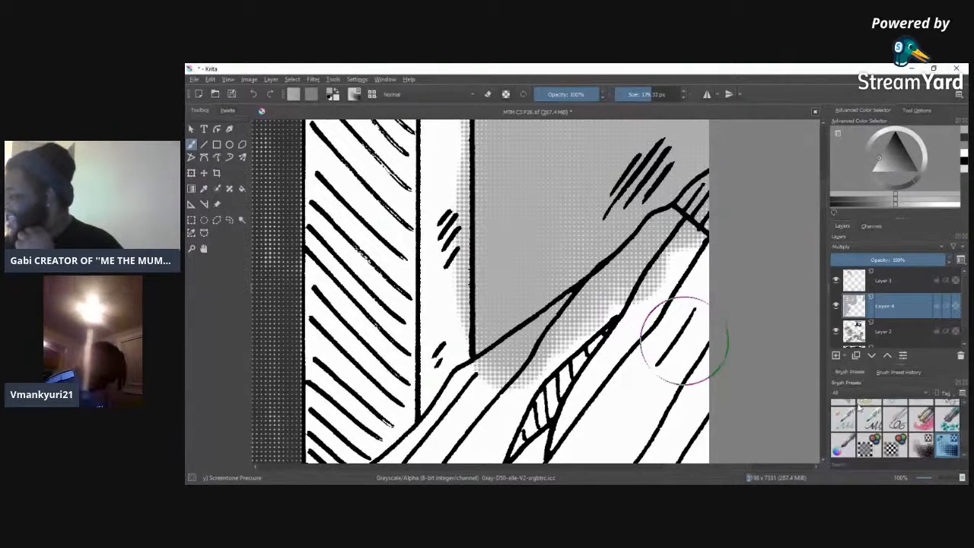
drag(960, 429, 967, 375)
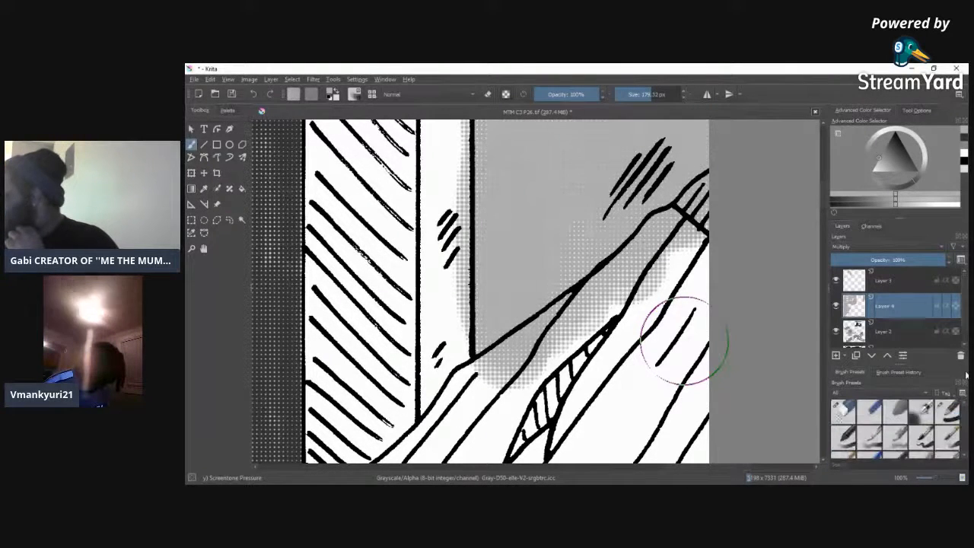
click(843, 411)
mouse_move(495, 371)
mouse_down()
mouse_move(468, 373)
mouse_move(508, 359)
mouse_move(480, 398)
mouse_move(590, 319)
mouse_move(525, 392)
mouse_move(652, 281)
mouse_move(676, 242)
mouse_move(714, 215)
mouse_move(663, 257)
mouse_move(715, 176)
mouse_move(664, 219)
mouse_move(639, 248)
mouse_move(663, 222)
mouse_move(667, 234)
mouse_move(616, 287)
mouse_move(548, 342)
mouse_move(608, 290)
mouse_move(511, 345)
mouse_move(643, 239)
mouse_up()
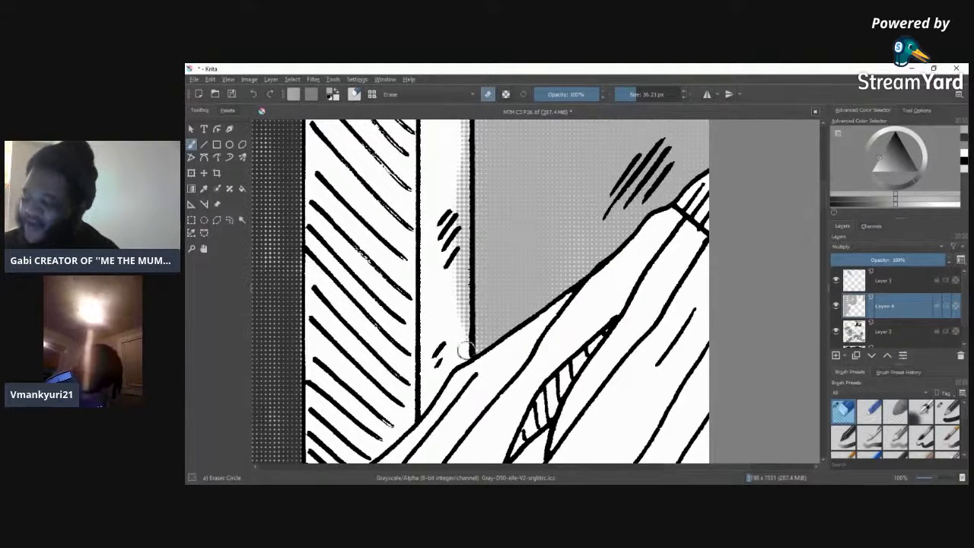
Step: Erase the screentone overspill from the white door frame strip along its full height up to the page edge
drag(455, 244, 465, 397)
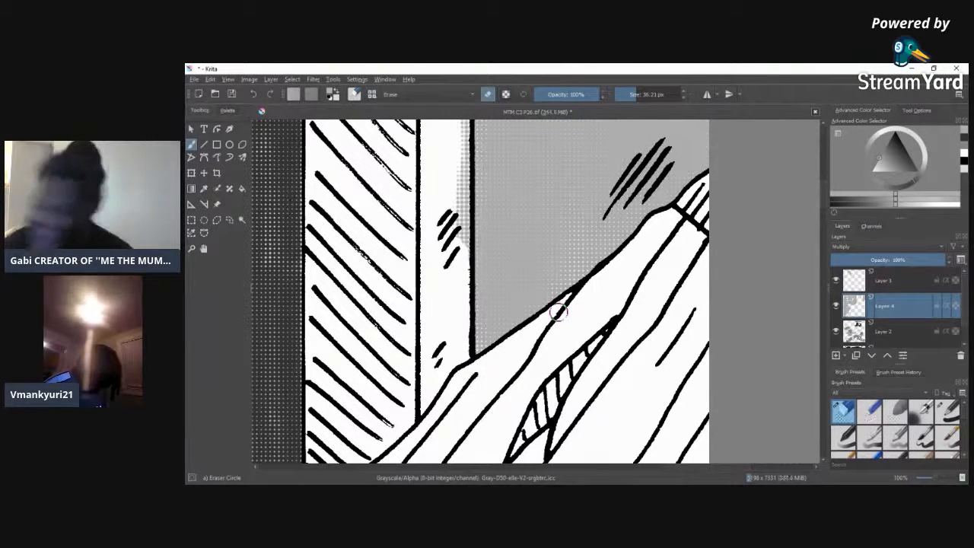
scroll(737, 168, up, 5)
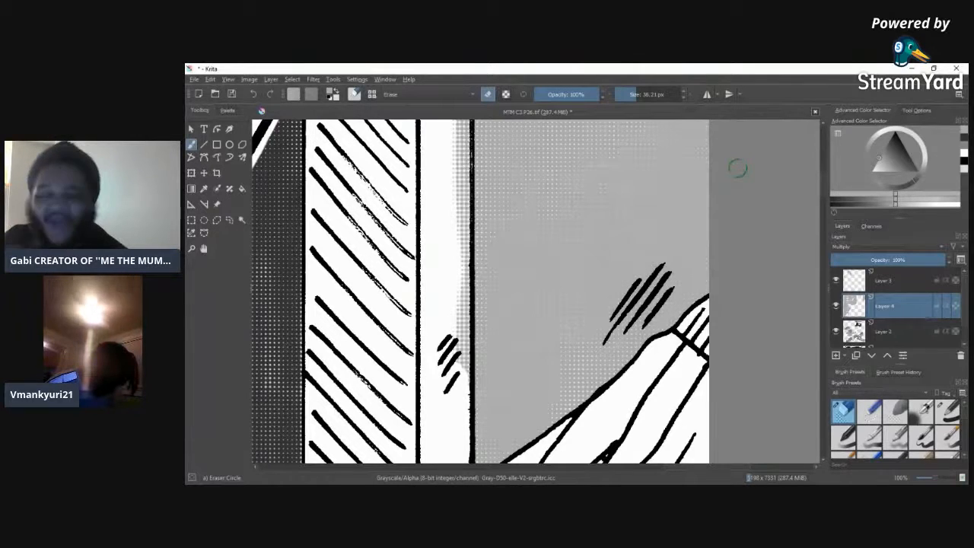
drag(451, 296, 449, 348)
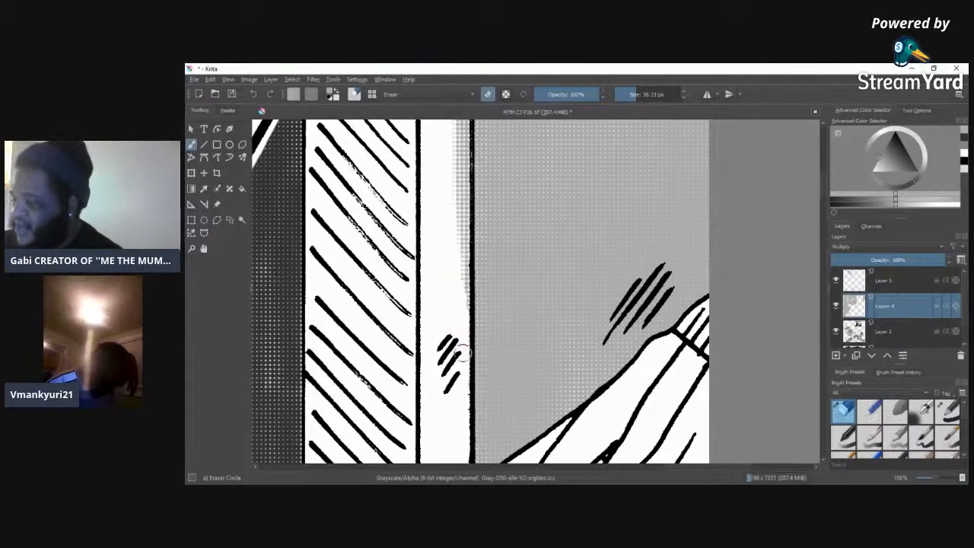
drag(457, 301, 458, 125)
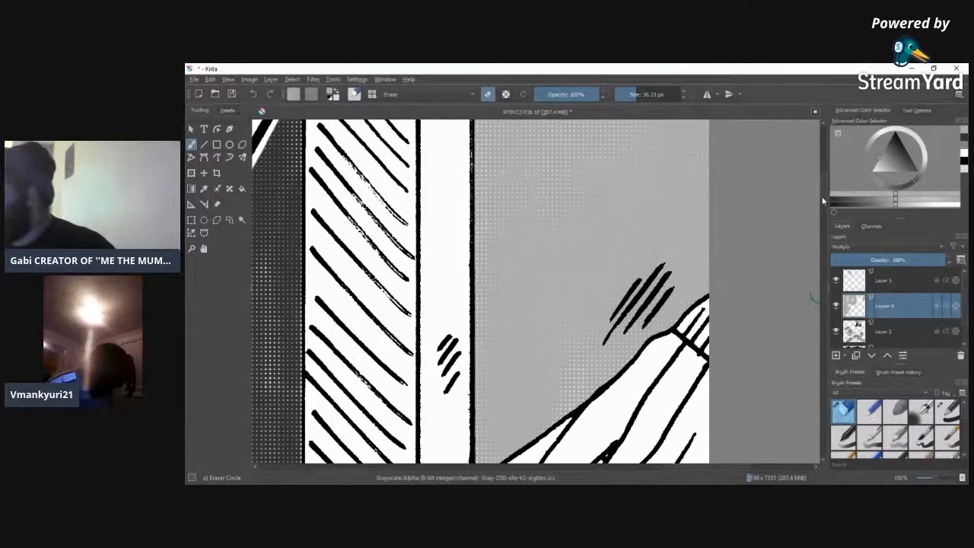
scroll(823, 189, down, 5)
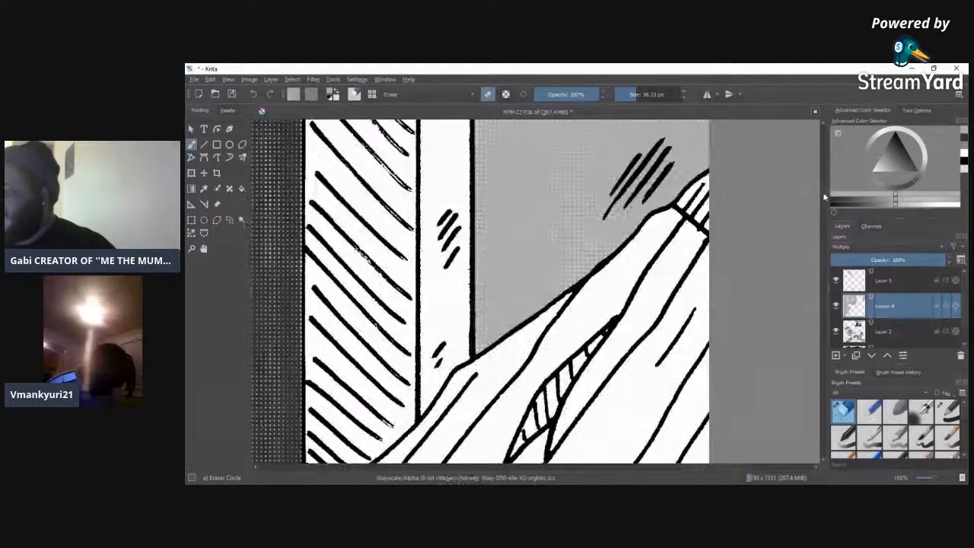
scroll(826, 173, up, 3)
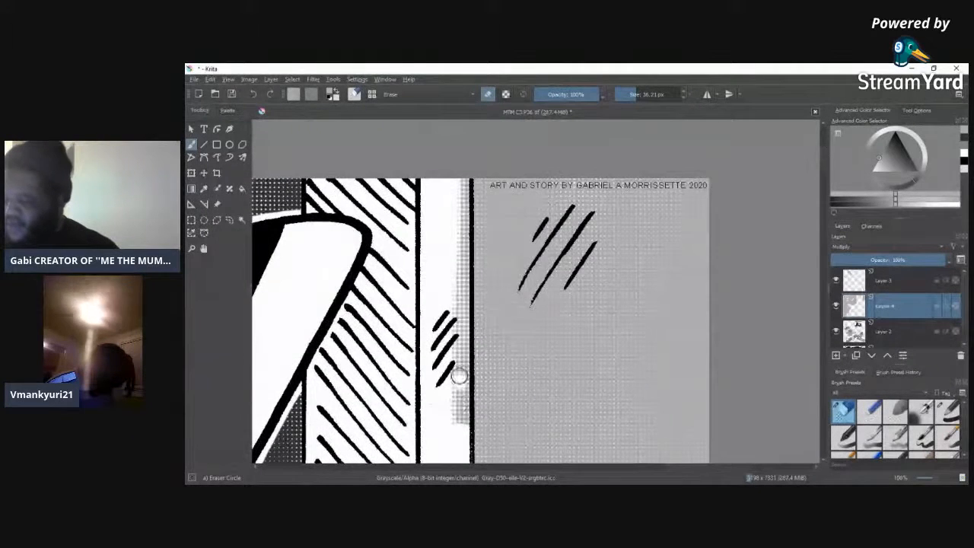
mouse_move(459, 405)
mouse_down()
mouse_move(462, 194)
mouse_move(463, 221)
mouse_up()
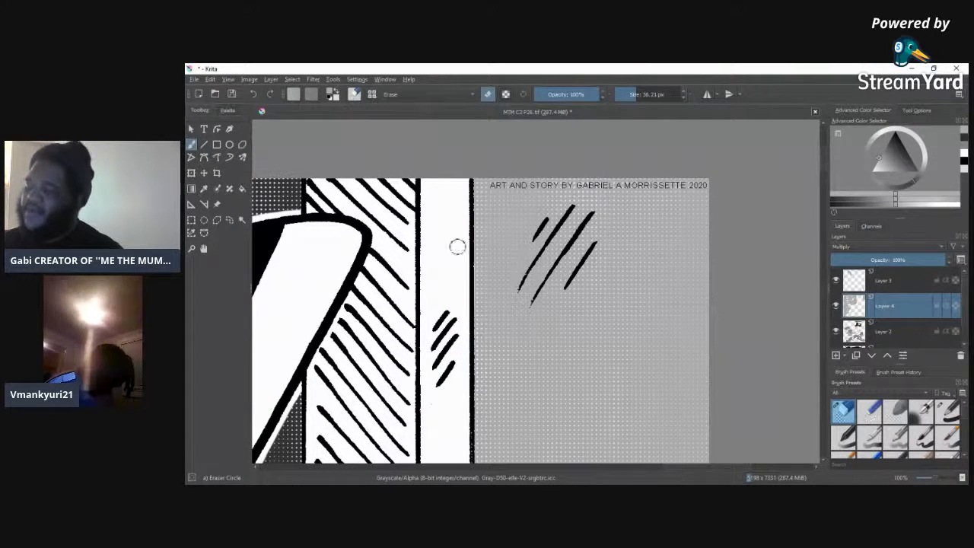
Step: Erase the wall tone that spills past the vertical wall edge into the dark doorway, above and below the letter F
drag(674, 466, 555, 459)
mouse_move(432, 198)
mouse_down()
mouse_move(427, 256)
mouse_move(439, 215)
mouse_up()
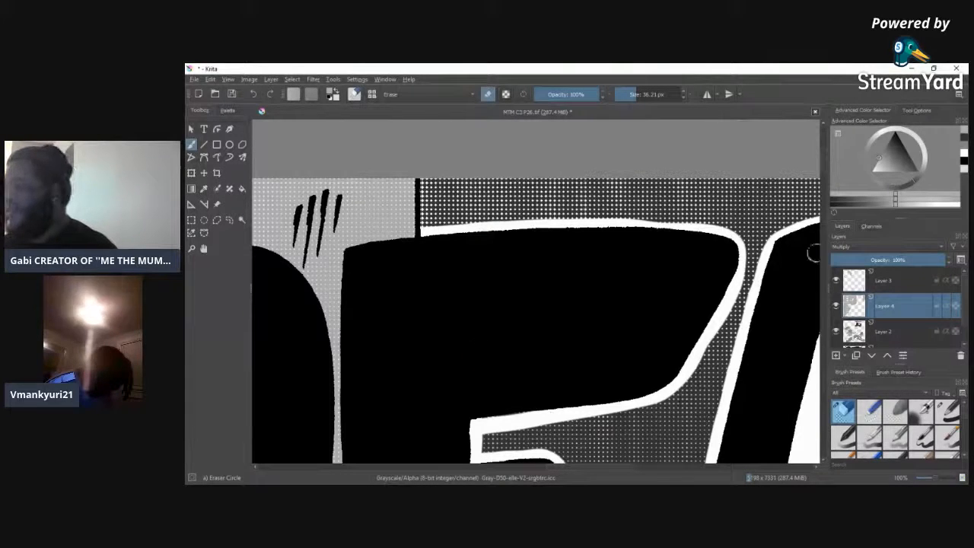
scroll(815, 228, down, 10)
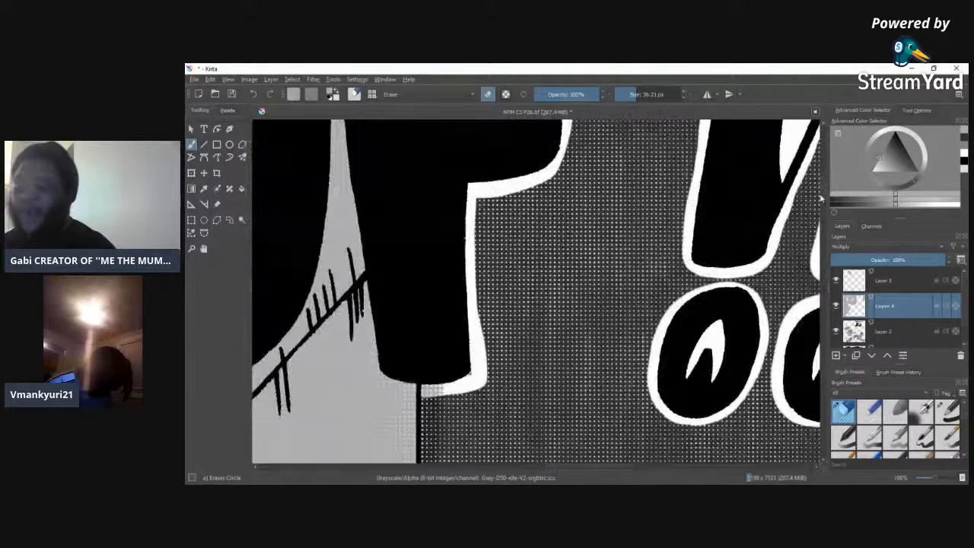
scroll(819, 213, down, 3)
mouse_move(436, 186)
mouse_down()
mouse_move(430, 226)
mouse_move(429, 191)
mouse_move(441, 305)
mouse_move(445, 205)
mouse_move(446, 309)
mouse_move(434, 329)
mouse_move(428, 276)
mouse_move(431, 432)
mouse_up()
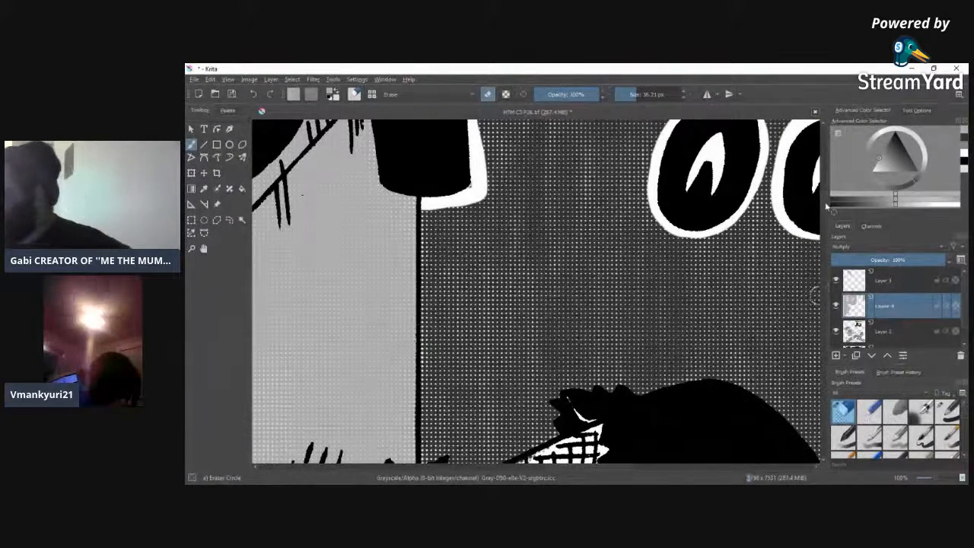
Step: Erase the stray wall tone from the child's jacket cuff and from the small light patches between the hair strands
scroll(814, 228, down, 5)
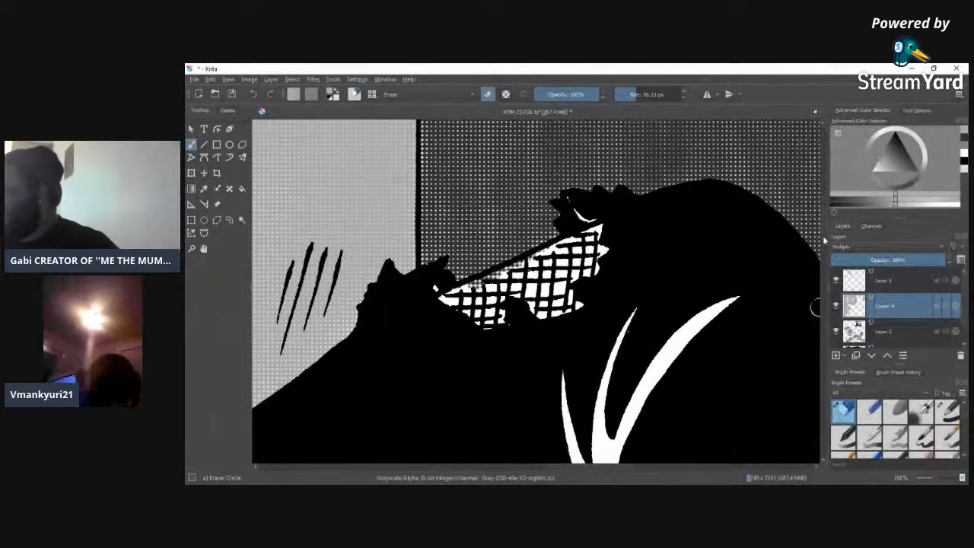
drag(822, 217, 824, 157)
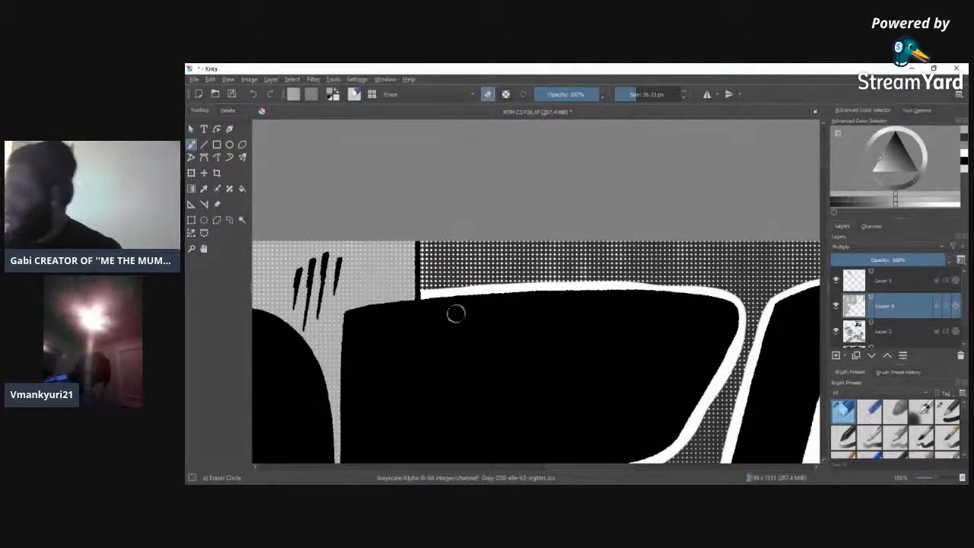
drag(825, 155, 839, 307)
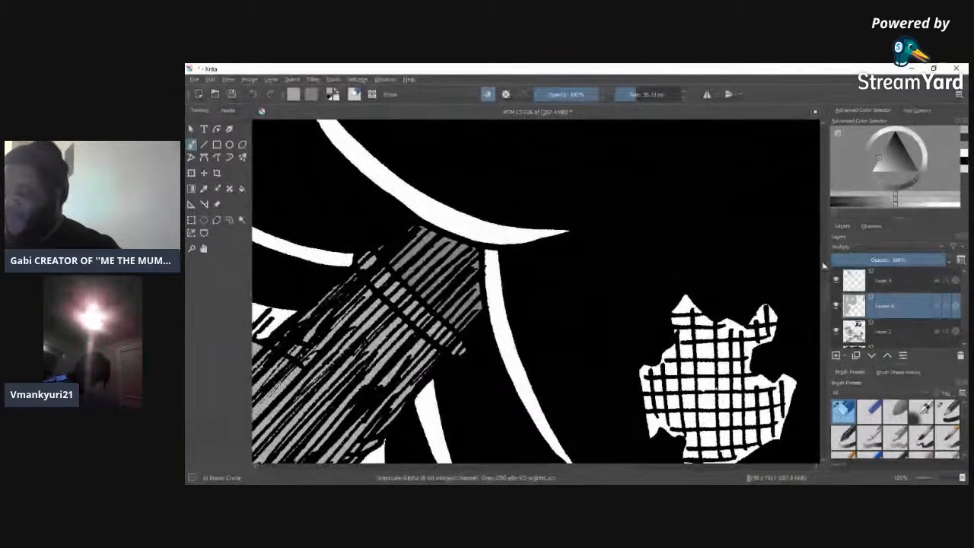
drag(568, 468, 457, 482)
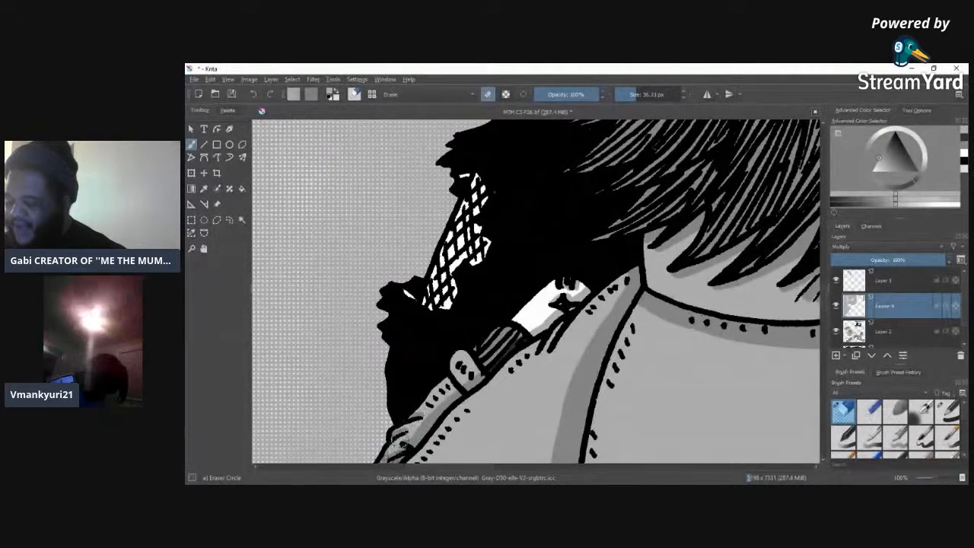
mouse_move(398, 435)
mouse_down()
mouse_move(397, 449)
mouse_move(409, 437)
mouse_up()
drag(826, 304, 826, 279)
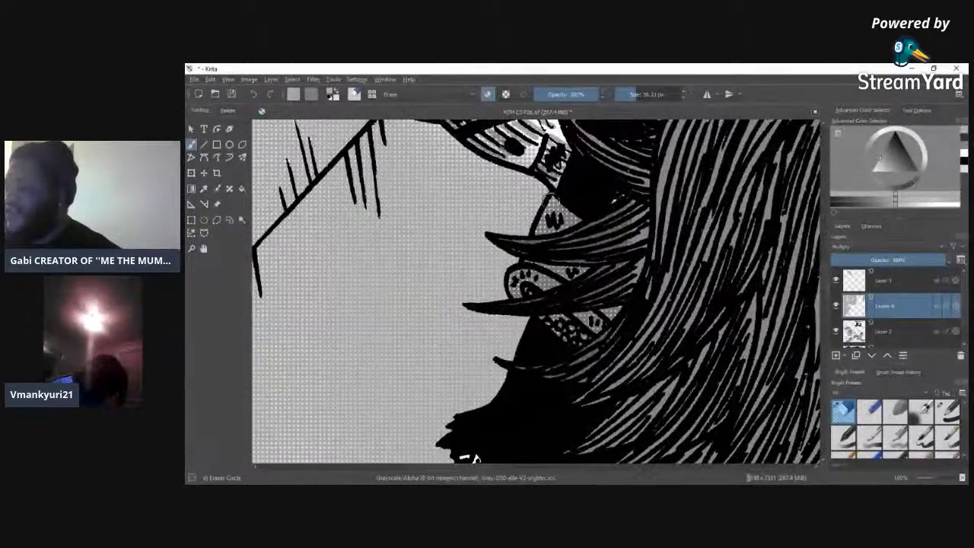
mouse_move(561, 210)
mouse_down()
mouse_move(549, 231)
mouse_move(559, 207)
mouse_move(586, 241)
mouse_move(632, 228)
mouse_move(606, 328)
mouse_move(604, 387)
mouse_up()
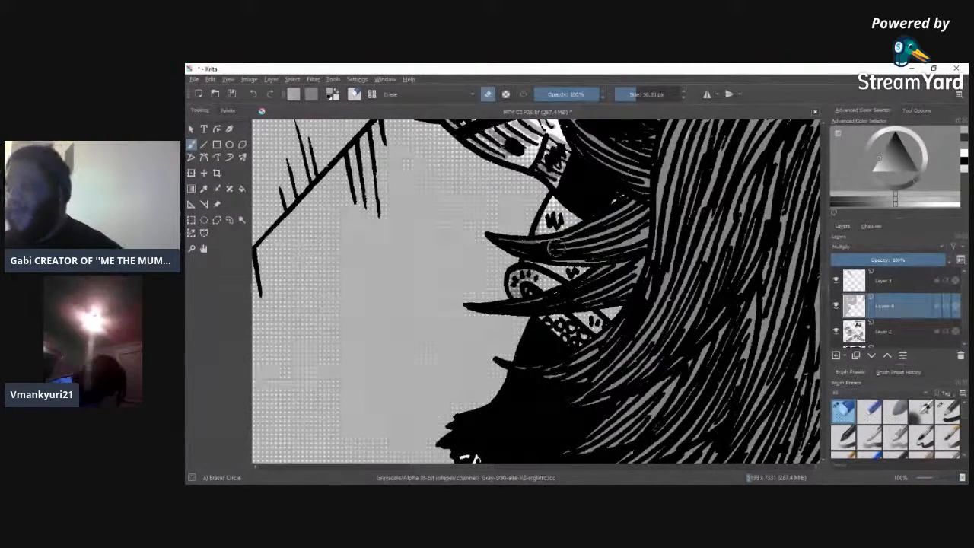
Step: Erase a white outline into the wall tone along the hair tips, ragged black clothing and jacket sleeve, clearing the overspill inside the sleeve
mouse_move(556, 179)
mouse_down()
mouse_move(523, 231)
mouse_move(485, 236)
mouse_move(514, 258)
mouse_move(501, 293)
mouse_move(461, 306)
mouse_move(526, 327)
mouse_move(509, 357)
mouse_move(493, 353)
mouse_move(506, 373)
mouse_move(437, 439)
mouse_move(434, 450)
mouse_move(460, 459)
mouse_up()
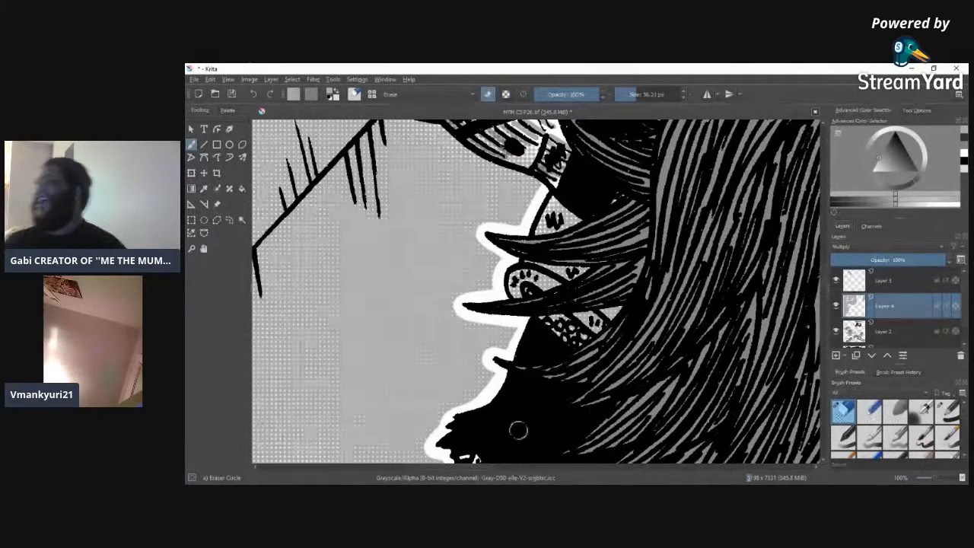
drag(518, 431, 515, 211)
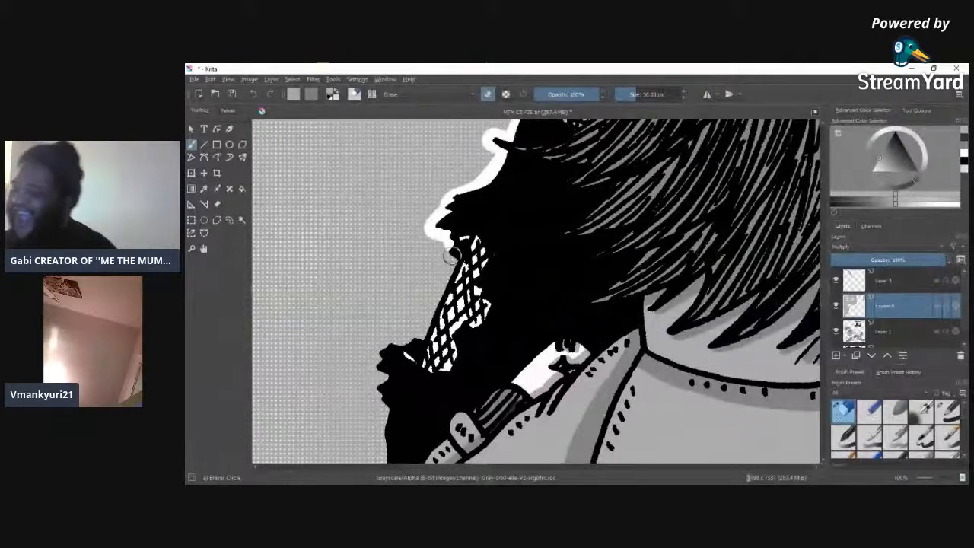
mouse_move(443, 287)
mouse_down()
mouse_move(421, 334)
mouse_move(372, 362)
mouse_move(382, 376)
mouse_move(373, 392)
mouse_move(380, 447)
mouse_up()
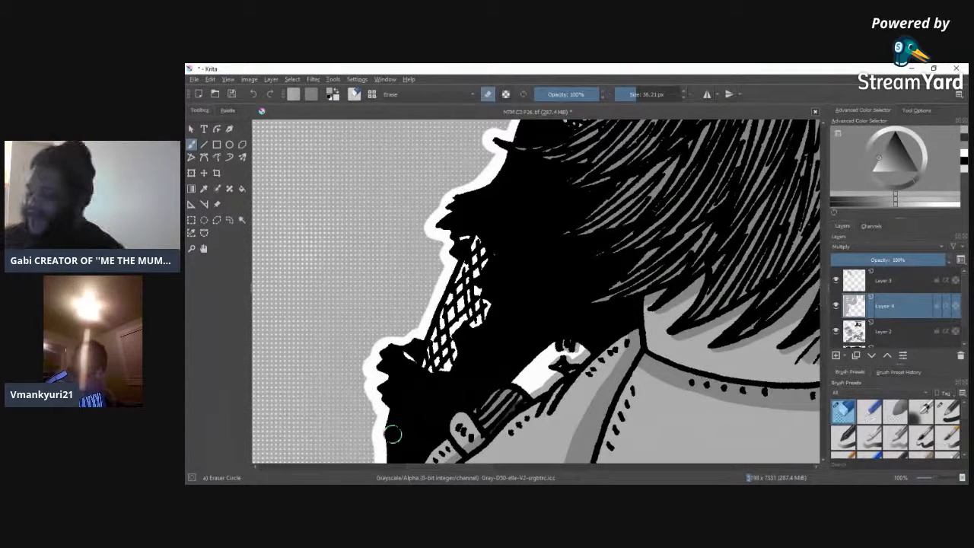
scroll(799, 266, down, 5)
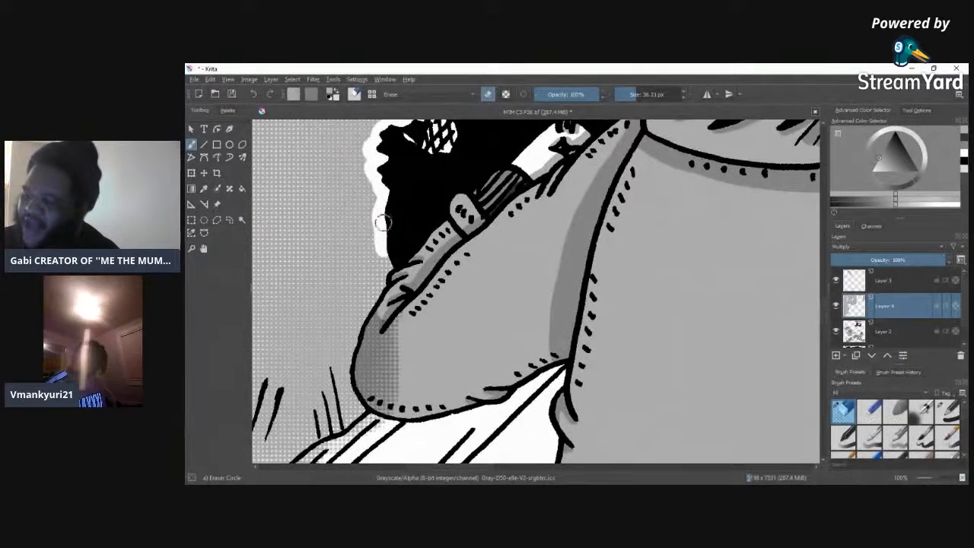
mouse_move(381, 248)
mouse_down()
mouse_move(346, 371)
mouse_move(357, 407)
mouse_move(399, 426)
mouse_move(394, 344)
mouse_move(405, 333)
mouse_move(387, 383)
mouse_move(384, 314)
mouse_move(381, 402)
mouse_up()
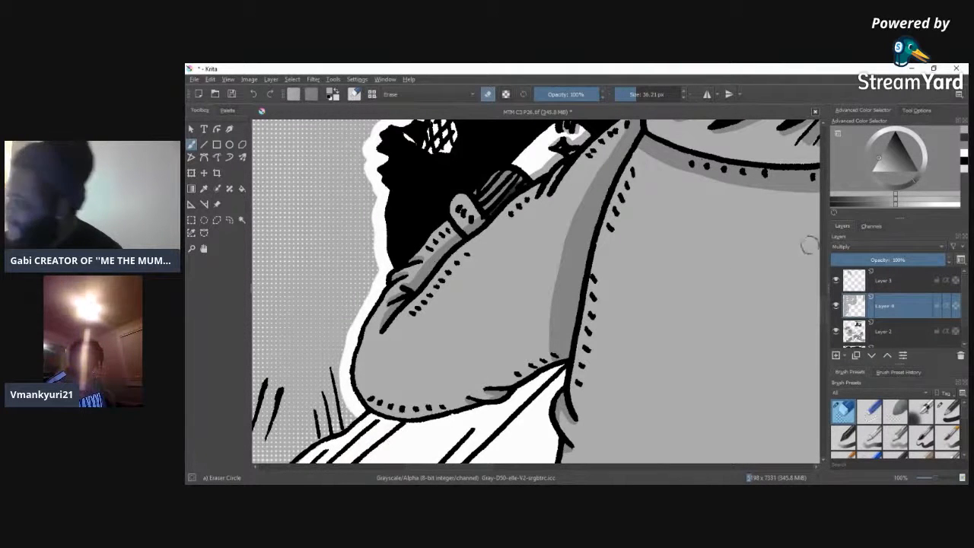
Step: Erase the wall screentone spilling onto the white floorboards along the diagonal wall-floor edge, from the jacket sleeve to the page edge
scroll(750, 279, down, 5)
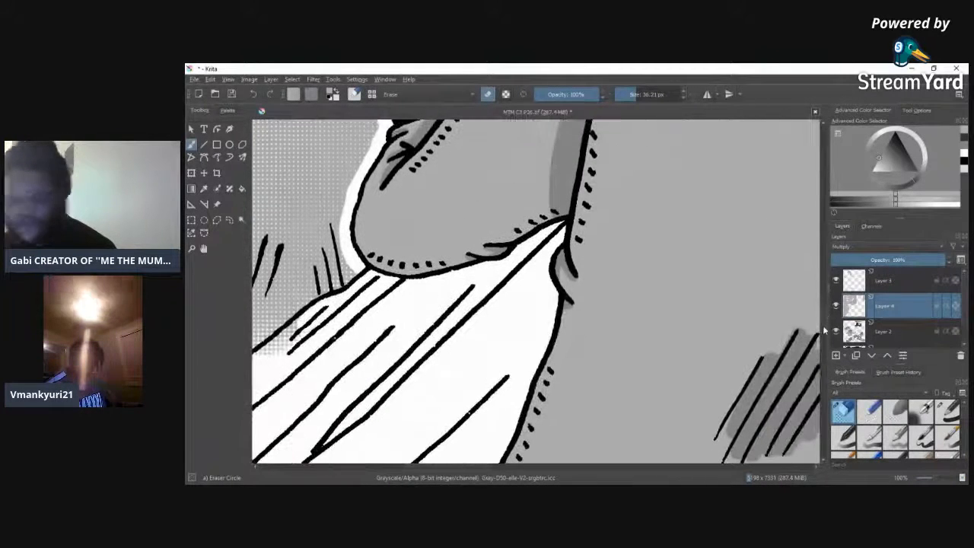
scroll(493, 457, left, 5)
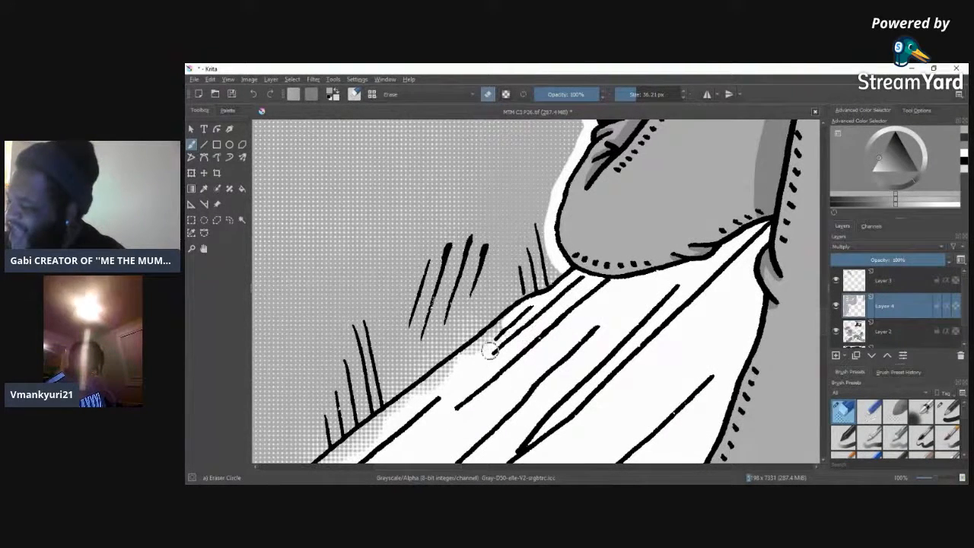
mouse_move(474, 355)
mouse_down()
mouse_move(338, 454)
mouse_move(382, 443)
mouse_move(469, 389)
mouse_move(386, 458)
mouse_move(435, 428)
mouse_up()
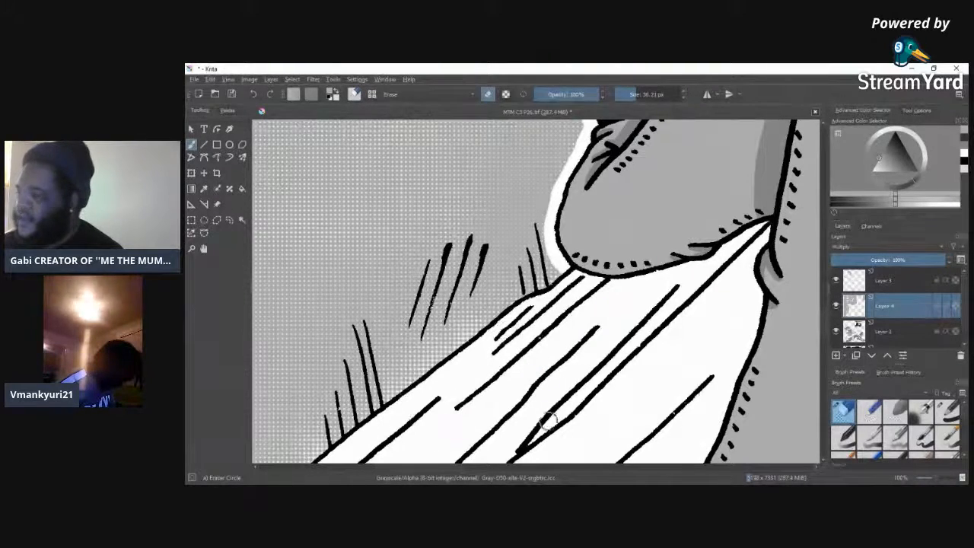
scroll(503, 446, down, 5)
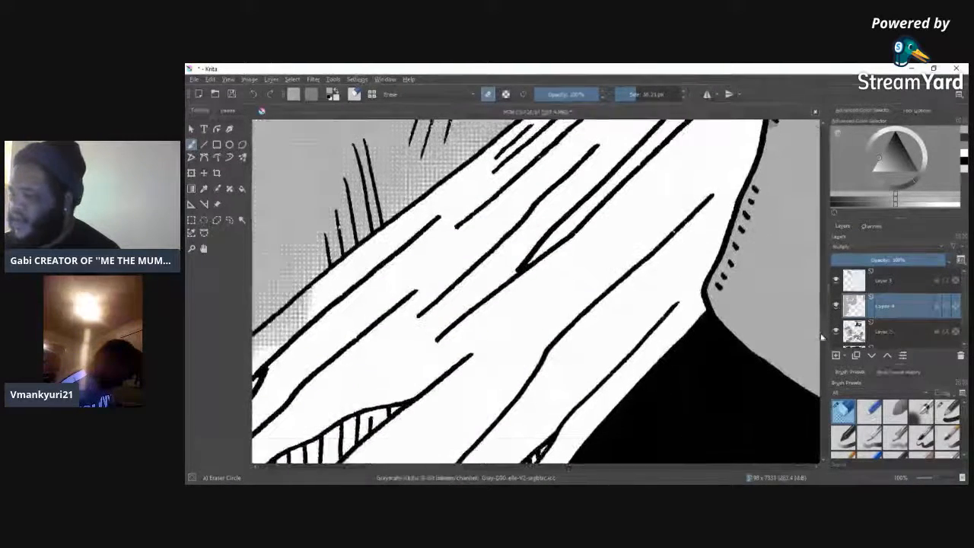
scroll(487, 411, left, 5)
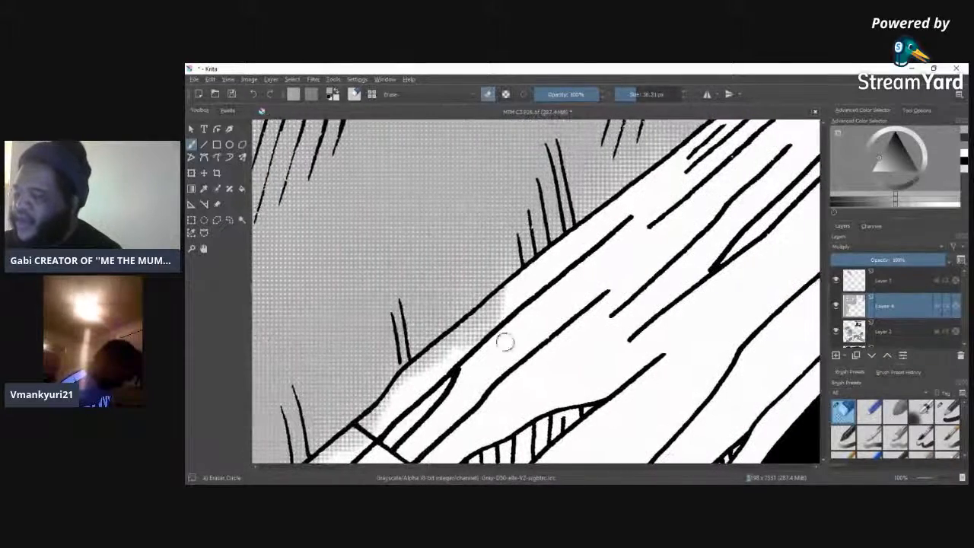
mouse_move(503, 302)
mouse_down()
mouse_move(316, 459)
mouse_move(393, 412)
mouse_move(445, 364)
mouse_move(379, 430)
mouse_up()
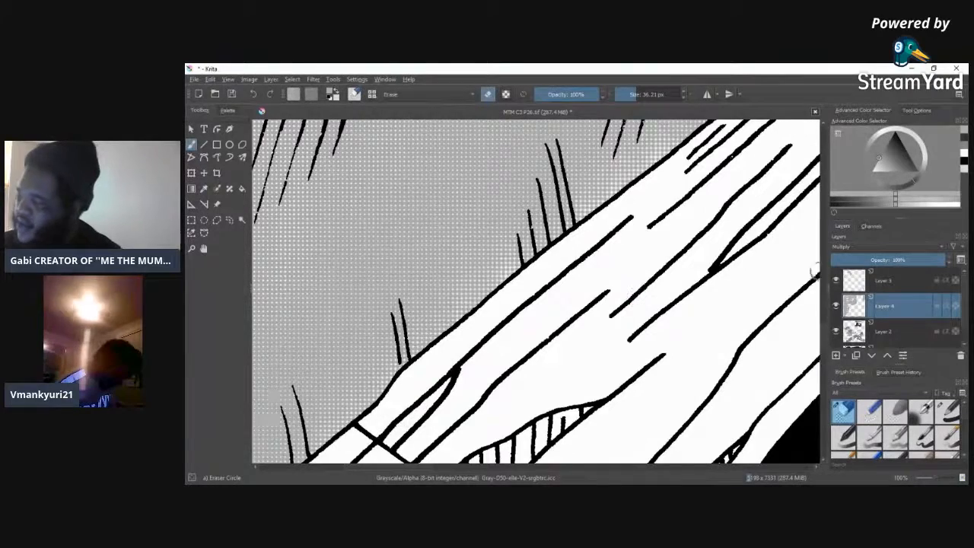
scroll(820, 335, down, 5)
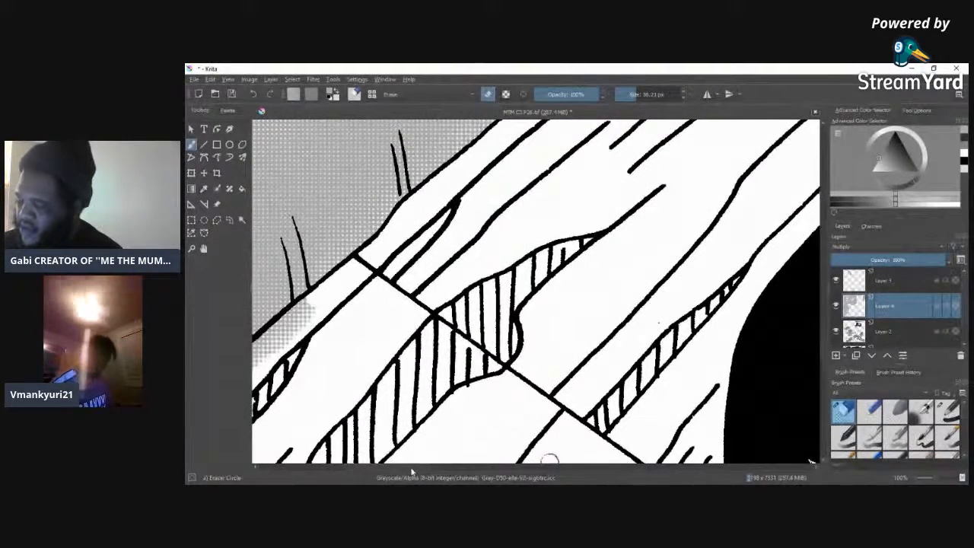
scroll(418, 449, left, 5)
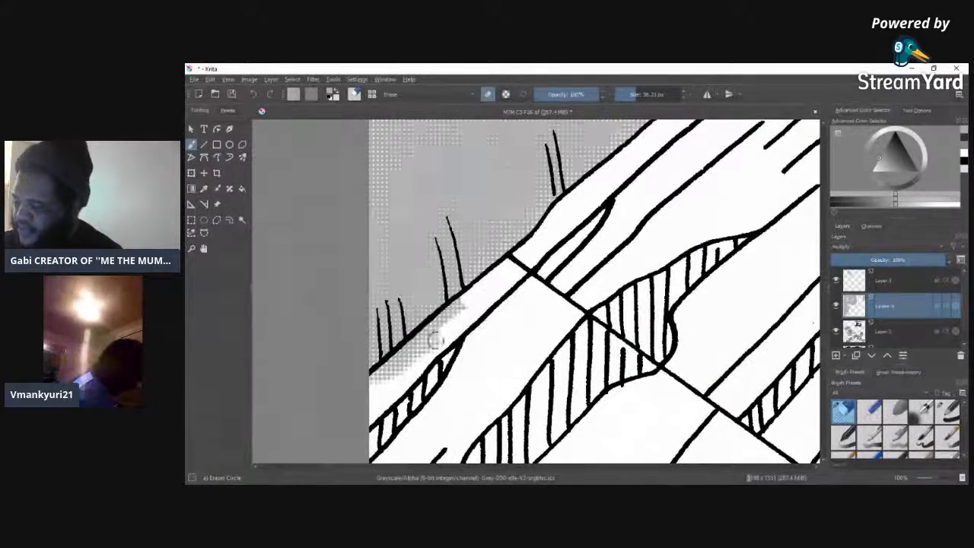
mouse_move(403, 359)
mouse_down()
mouse_move(373, 385)
mouse_move(472, 296)
mouse_up()
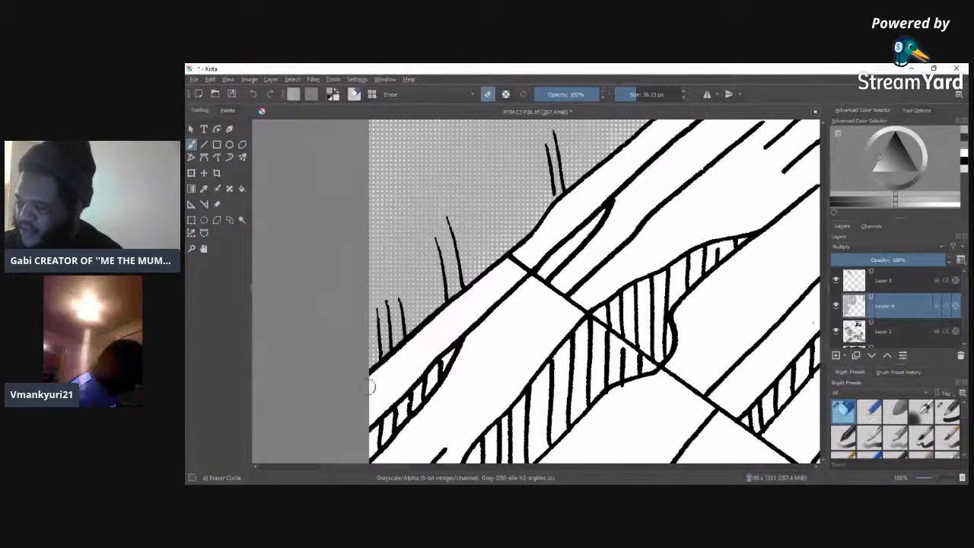
Step: Enlarge the eraser and cut a white outline into the wall tone along the underside of the spiky hair and face
drag(934, 478, 925, 481)
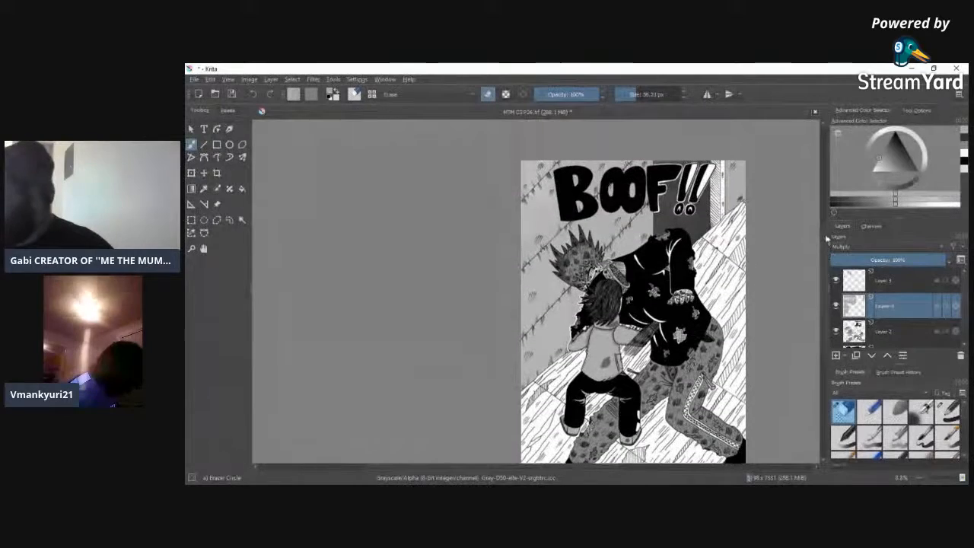
drag(931, 481, 935, 480)
drag(455, 469, 565, 469)
scroll(818, 319, up, 5)
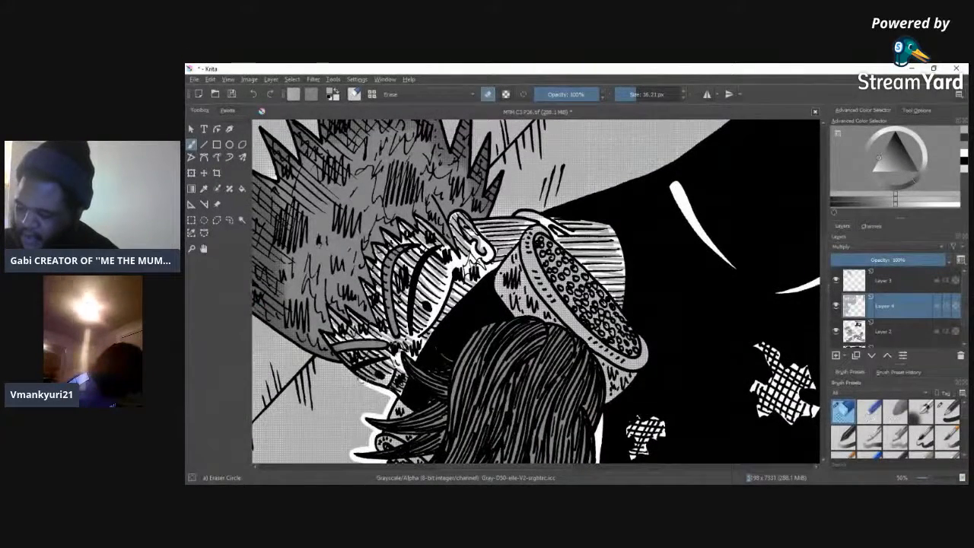
mouse_move(319, 361)
mouse_down()
mouse_move(267, 330)
mouse_move(312, 347)
mouse_up()
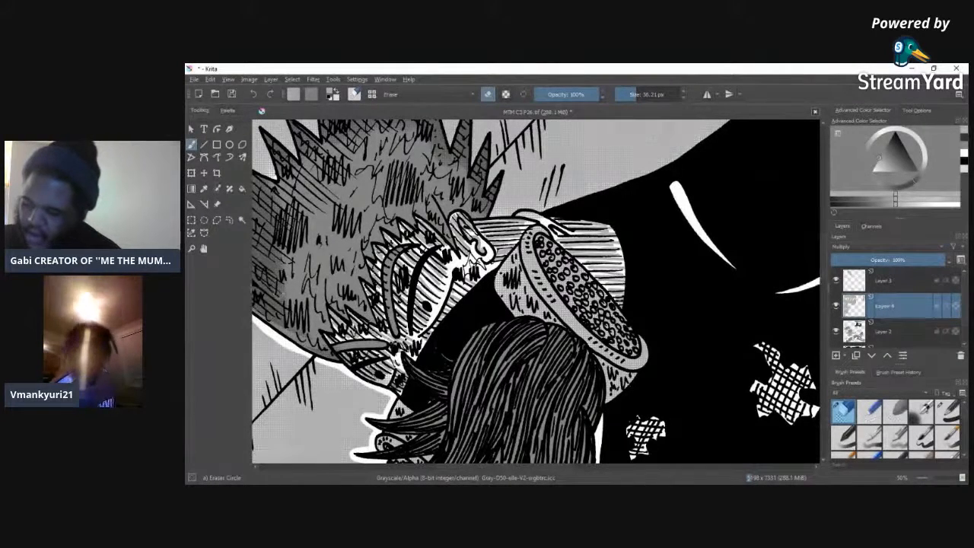
drag(303, 353, 398, 397)
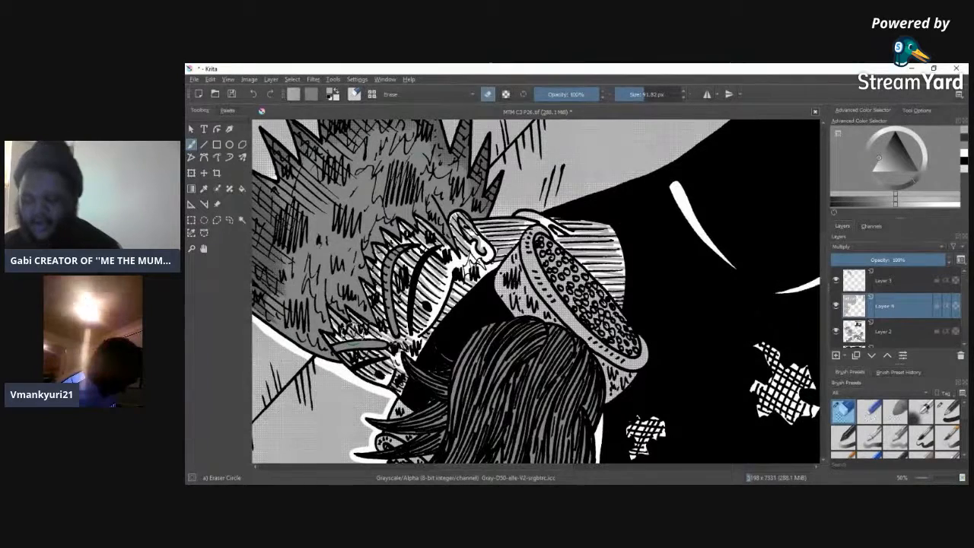
mouse_move(282, 286)
mouse_down()
mouse_move(269, 317)
mouse_move(261, 291)
mouse_move(272, 207)
mouse_move(258, 283)
mouse_move(268, 298)
mouse_up()
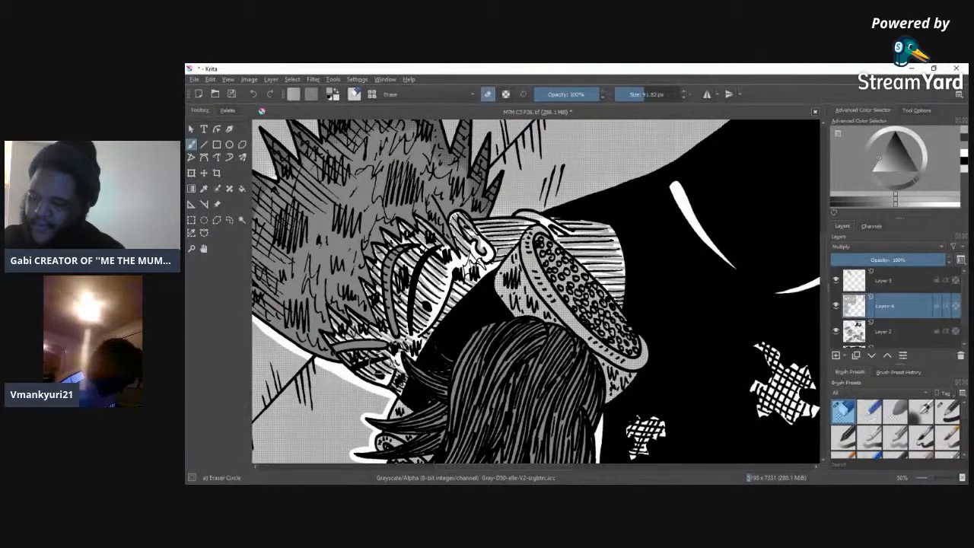
drag(387, 363, 405, 354)
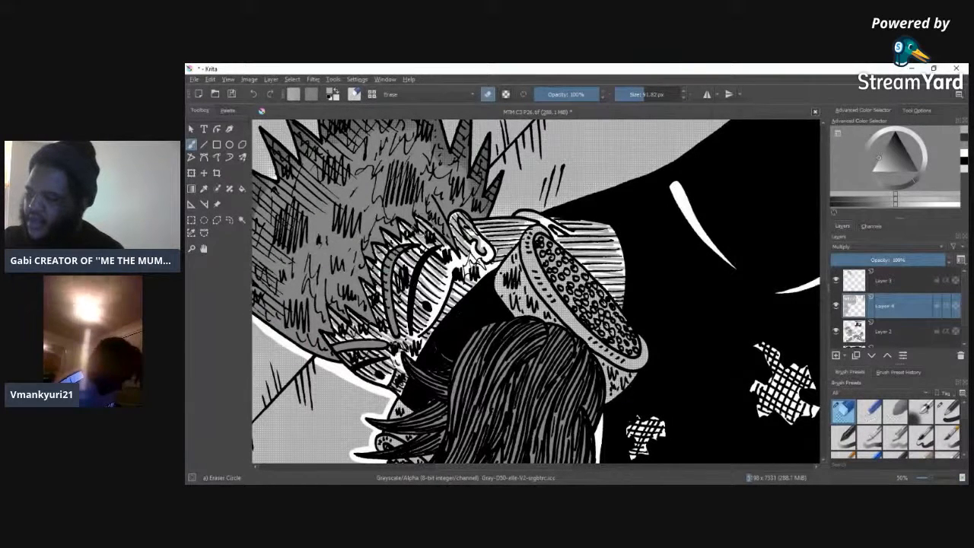
Step: Continue the white outline around the left-hand hair spikes, from the lowest one up to the tall spike beside the wall crack
scroll(542, 467, left, 3)
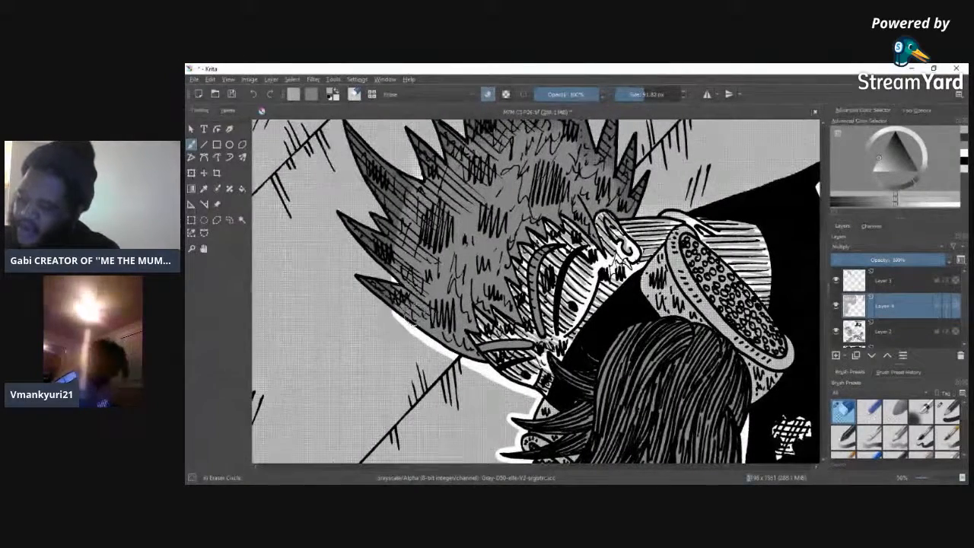
mouse_move(364, 288)
mouse_down()
mouse_move(373, 278)
mouse_move(402, 297)
mouse_move(361, 281)
mouse_up()
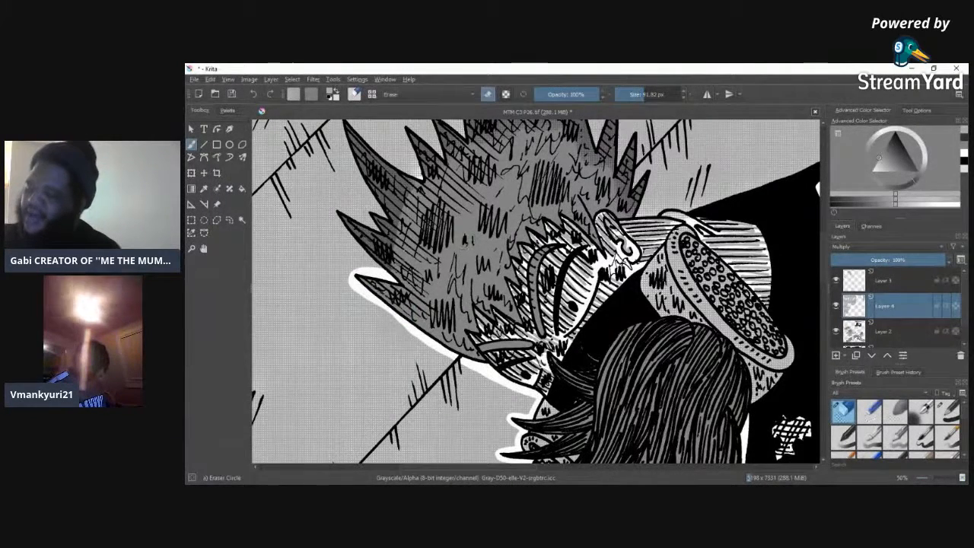
mouse_move(398, 277)
mouse_down()
mouse_move(366, 253)
mouse_move(341, 211)
mouse_move(390, 242)
mouse_move(381, 219)
mouse_move(394, 222)
mouse_move(350, 142)
mouse_move(358, 128)
mouse_move(409, 166)
mouse_move(435, 204)
mouse_move(393, 190)
mouse_up()
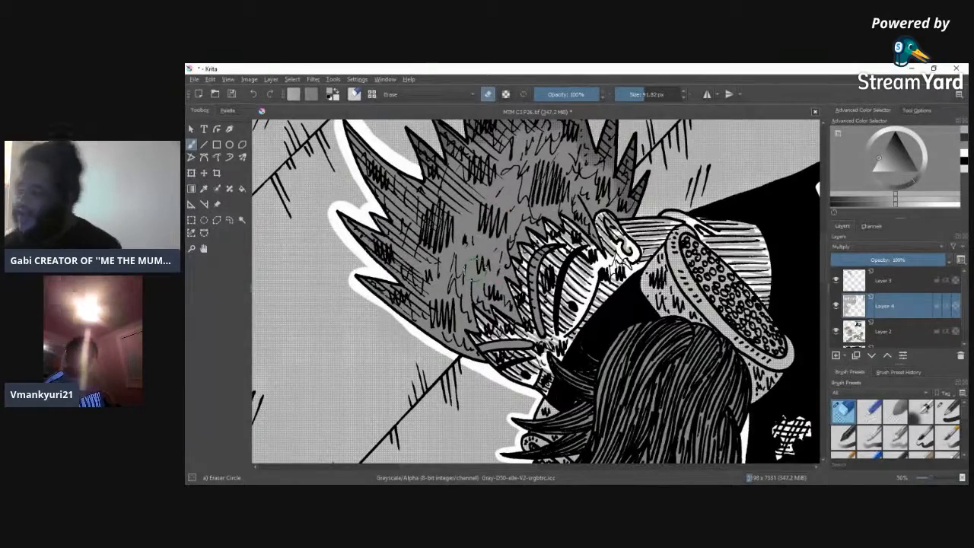
scroll(626, 218, up, 5)
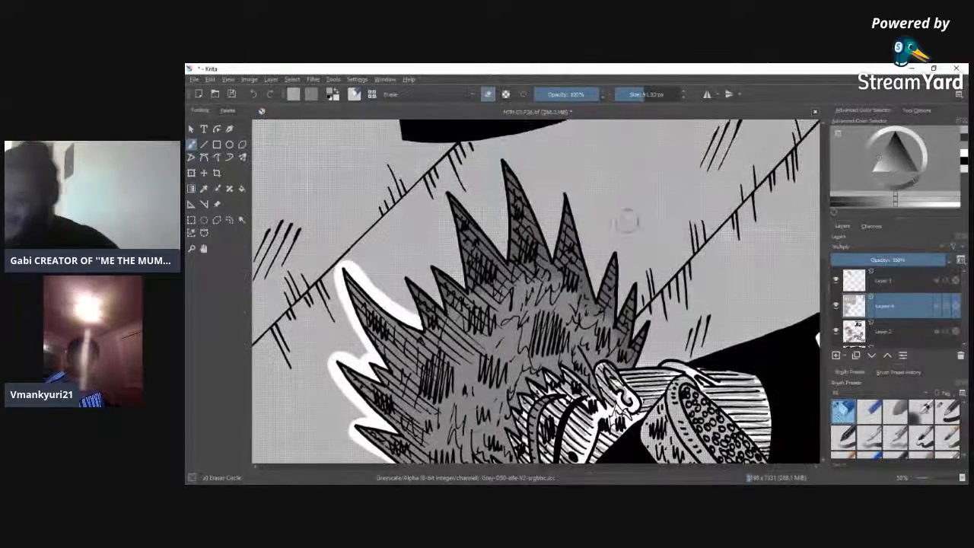
mouse_move(422, 327)
mouse_down()
mouse_move(412, 281)
mouse_move(432, 279)
mouse_move(434, 266)
mouse_move(468, 319)
mouse_move(420, 310)
mouse_move(425, 299)
mouse_move(407, 276)
mouse_move(416, 298)
mouse_move(434, 268)
mouse_up()
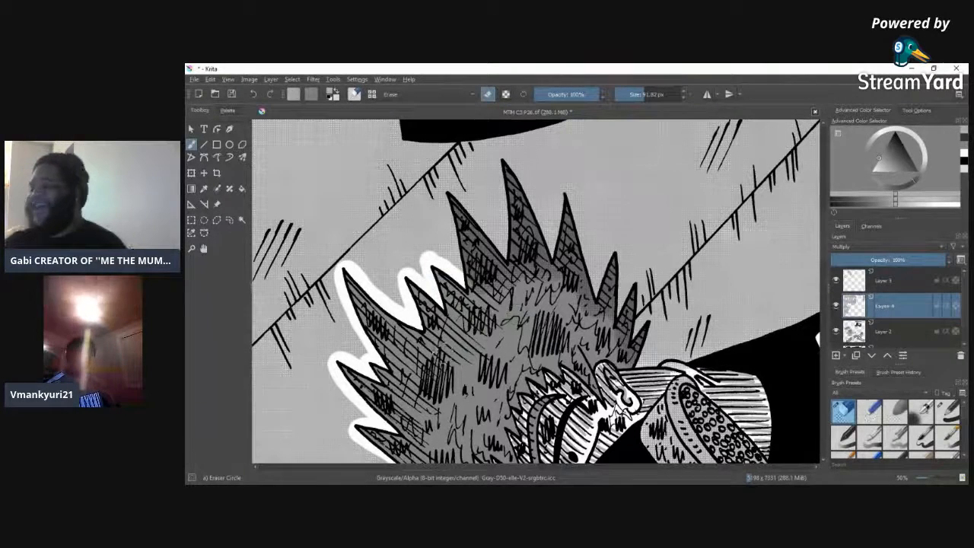
mouse_move(469, 276)
mouse_down()
mouse_move(442, 204)
mouse_move(476, 214)
mouse_move(506, 267)
mouse_move(483, 286)
mouse_up()
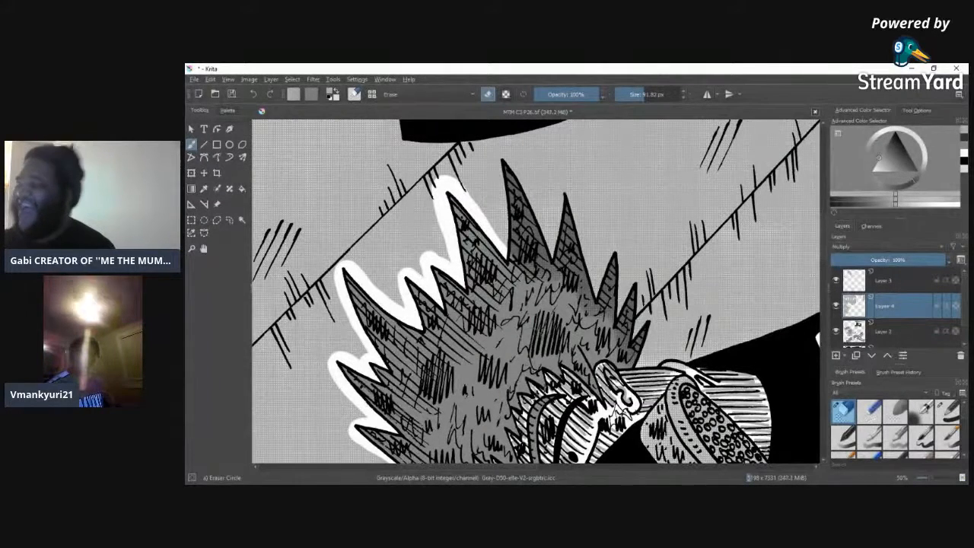
Step: Erase the wall tone around the topmost and right-hand hair spikes, carrying the white outline down to the ear
mouse_move(514, 263)
mouse_down()
mouse_move(498, 179)
mouse_move(533, 202)
mouse_move(563, 266)
mouse_up()
mouse_move(522, 220)
mouse_down()
mouse_move(519, 194)
mouse_move(538, 274)
mouse_up()
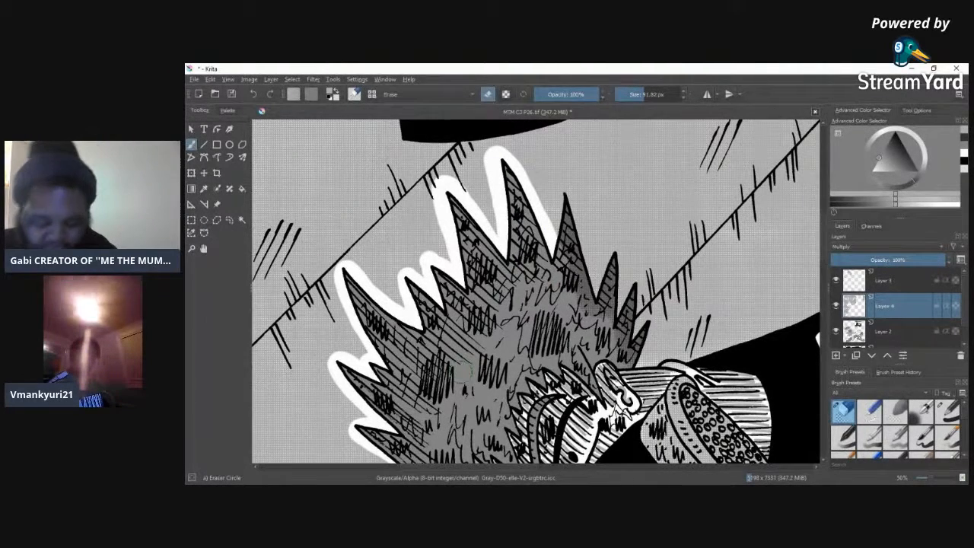
drag(483, 257, 449, 298)
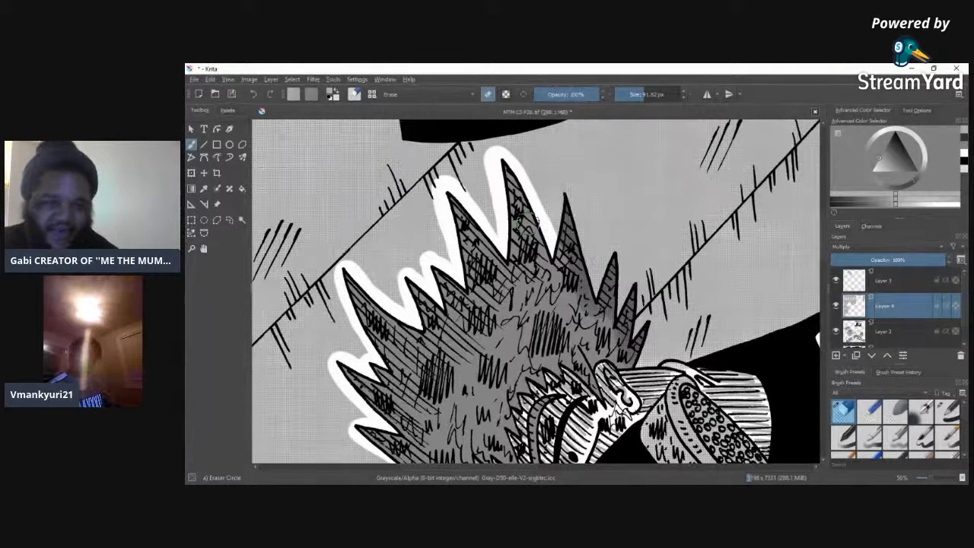
mouse_move(555, 242)
mouse_down()
mouse_move(562, 185)
mouse_move(597, 295)
mouse_up()
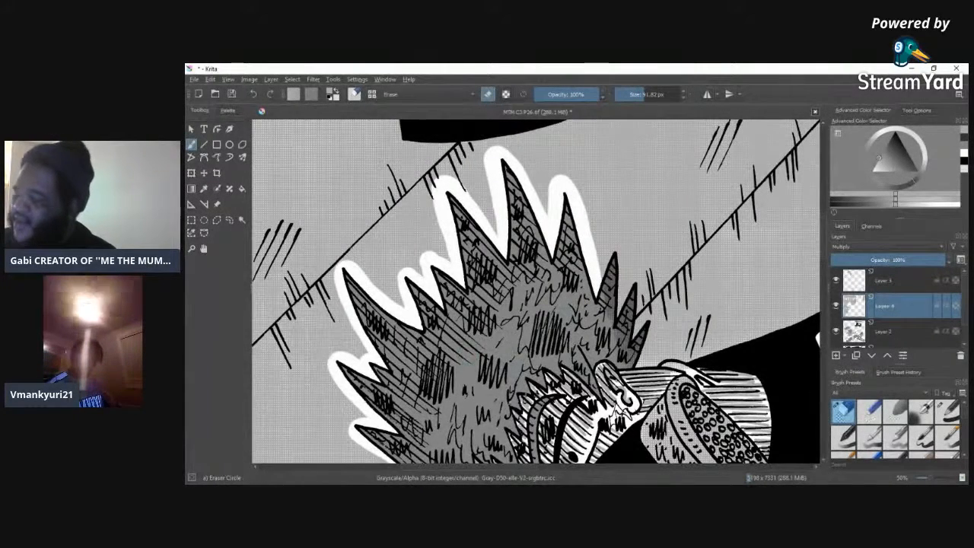
mouse_move(594, 281)
mouse_down()
mouse_move(609, 242)
mouse_move(626, 312)
mouse_move(615, 269)
mouse_up()
mouse_move(622, 308)
mouse_down()
mouse_move(634, 274)
mouse_move(640, 326)
mouse_move(651, 315)
mouse_move(642, 364)
mouse_up()
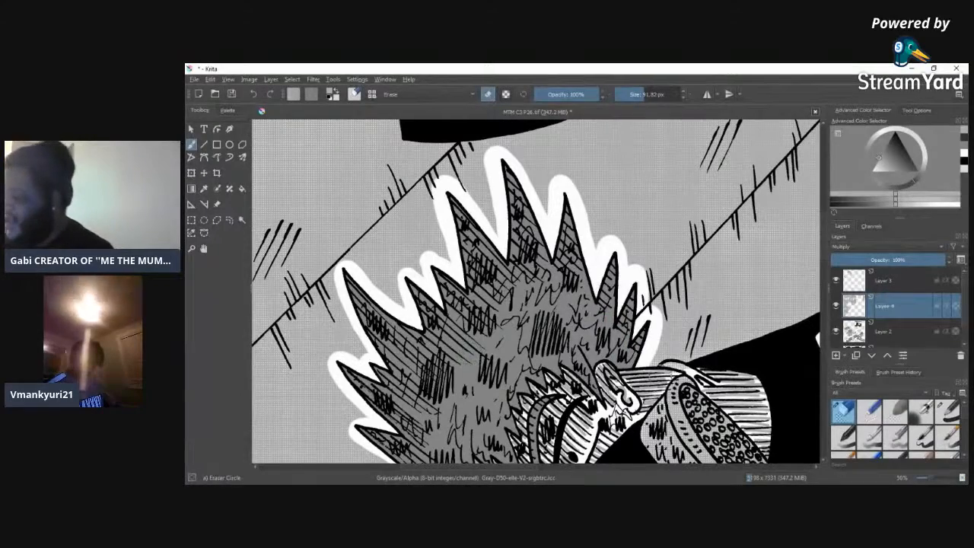
Step: Touch up the white outline around the lowest left hair spike
scroll(824, 277, down, 3)
scroll(824, 277, down, 2)
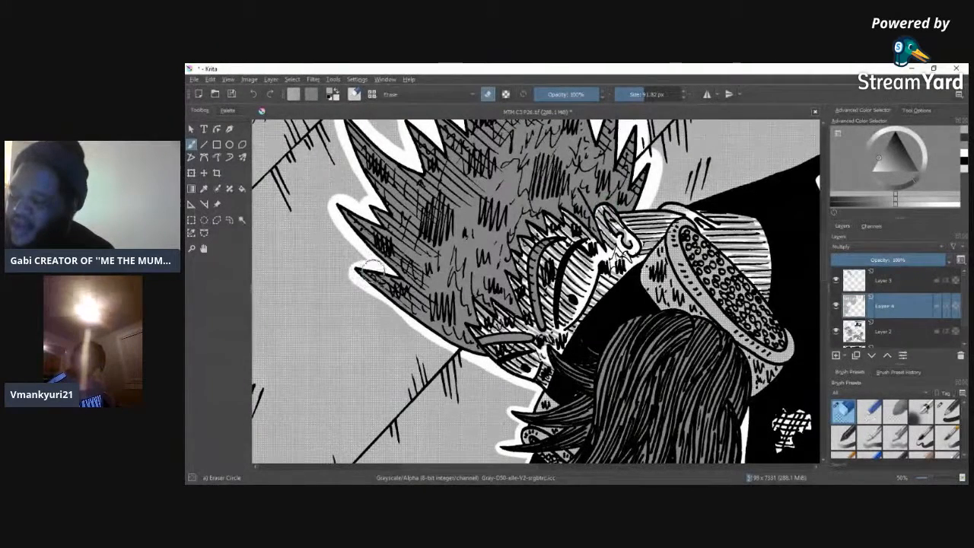
mouse_move(360, 280)
mouse_down()
mouse_move(397, 315)
mouse_move(434, 335)
mouse_up()
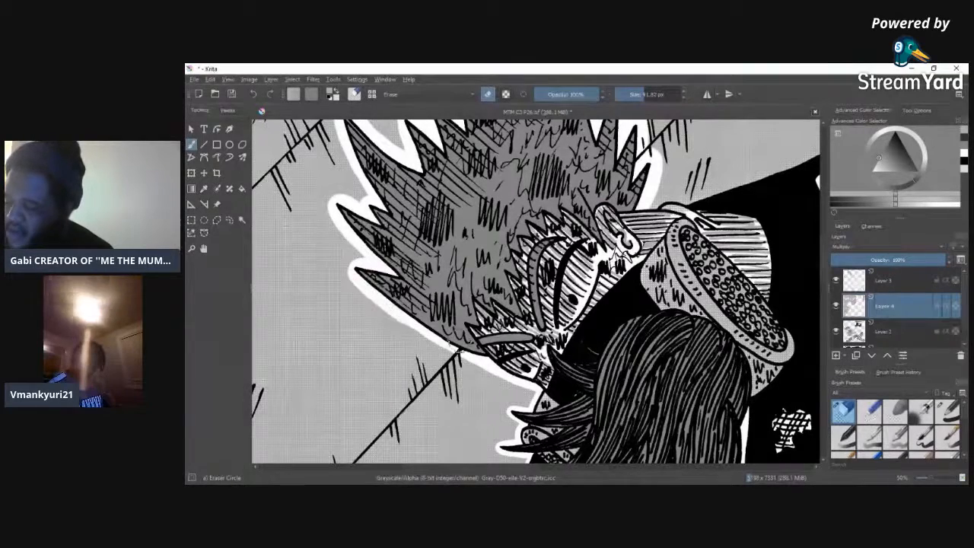
Step: Erase a white outline into the wall tone from the neck along the black-clothed back to the ragged collar at the doorway edge
mouse_move(629, 249)
mouse_down()
mouse_move(609, 216)
mouse_move(792, 164)
mouse_move(813, 171)
mouse_up()
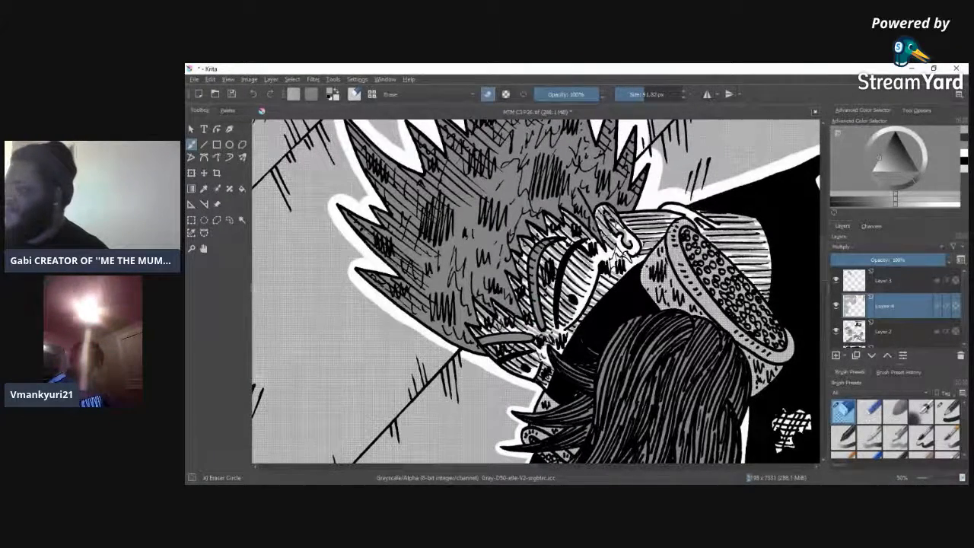
drag(515, 475, 591, 475)
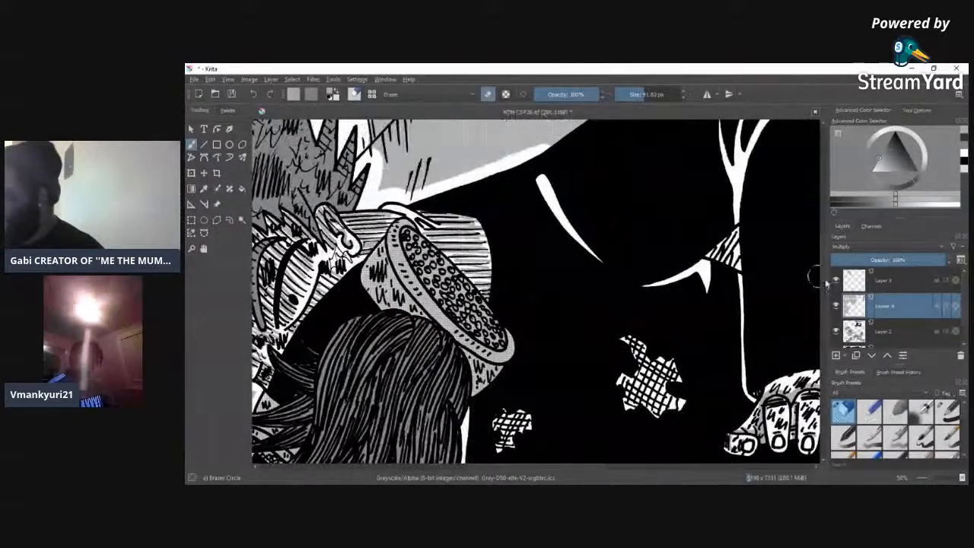
scroll(810, 320, up, 3)
mouse_move(505, 306)
mouse_down()
mouse_move(577, 263)
mouse_move(636, 203)
mouse_move(661, 200)
mouse_up()
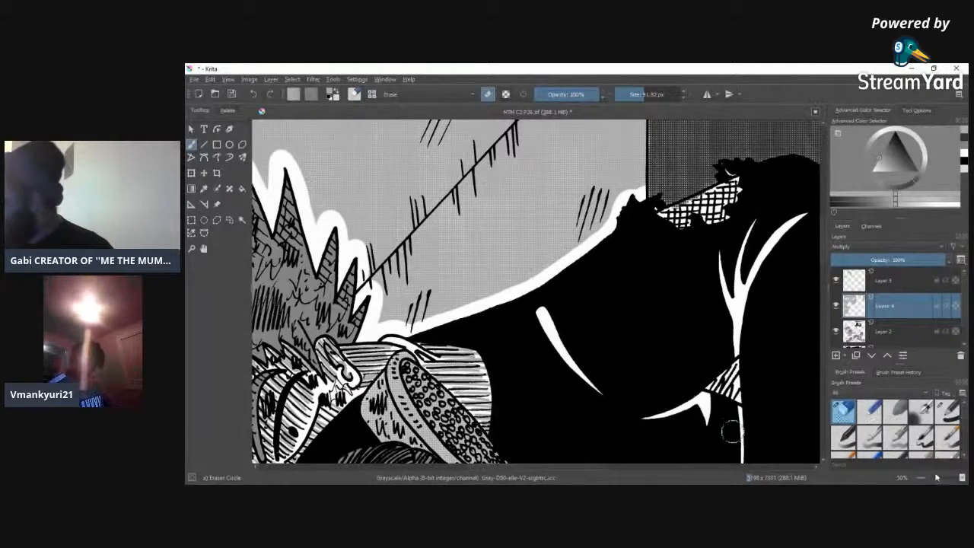
Step: On Layer 2, erase a white outline into the dark doorway tone around the ragged collar and the shoulder down to the floor
drag(930, 480, 931, 481)
drag(731, 432, 572, 451)
mouse_move(965, 304)
mouse_down()
mouse_move(965, 326)
mouse_move(967, 289)
mouse_move(968, 313)
mouse_up()
scroll(902, 279, up, 1)
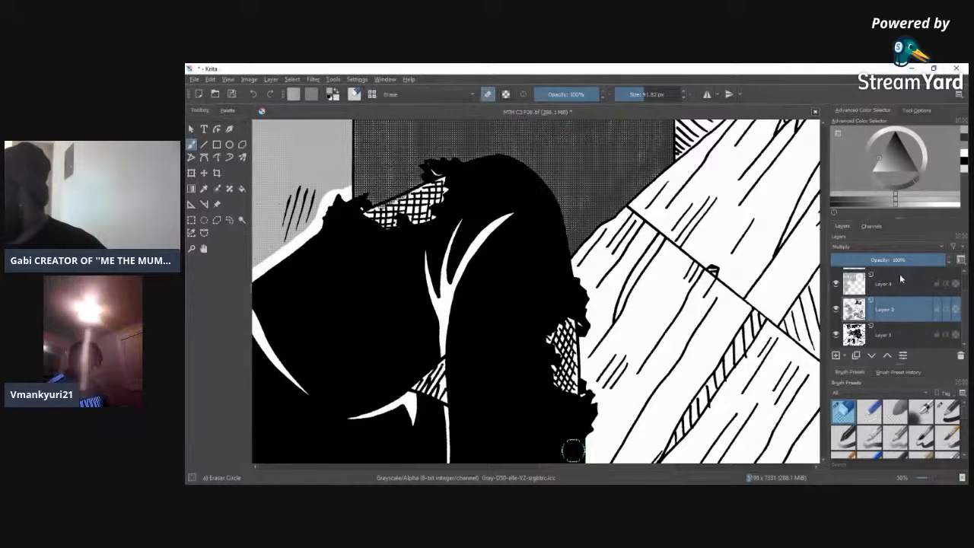
mouse_move(359, 199)
mouse_down()
mouse_move(411, 182)
mouse_move(440, 156)
mouse_move(511, 149)
mouse_move(553, 190)
mouse_move(583, 293)
mouse_up()
mouse_move(358, 230)
mouse_down()
mouse_move(375, 202)
mouse_move(362, 200)
mouse_move(431, 170)
mouse_move(443, 204)
mouse_up()
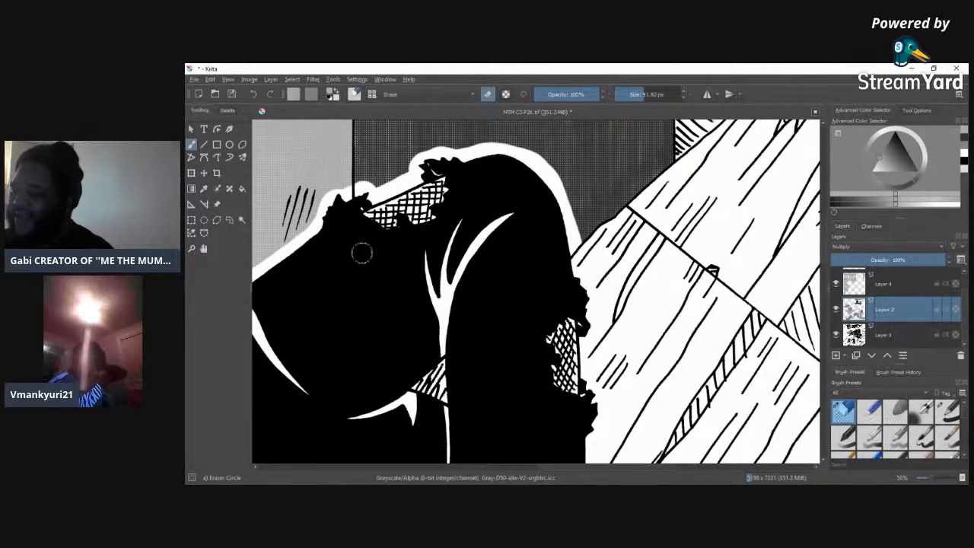
drag(929, 480, 925, 484)
click(927, 481)
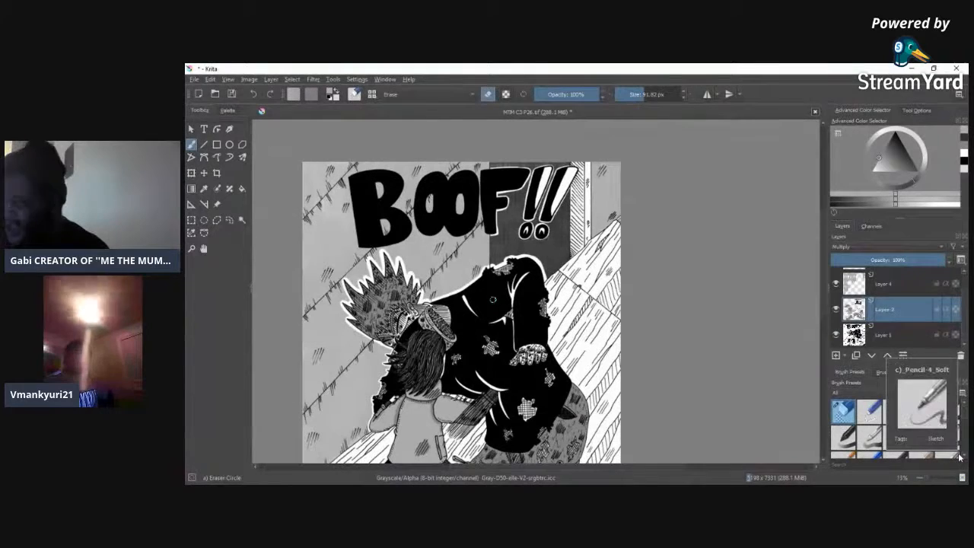
mouse_move(823, 262)
mouse_down()
mouse_move(822, 327)
mouse_move(822, 297)
mouse_up()
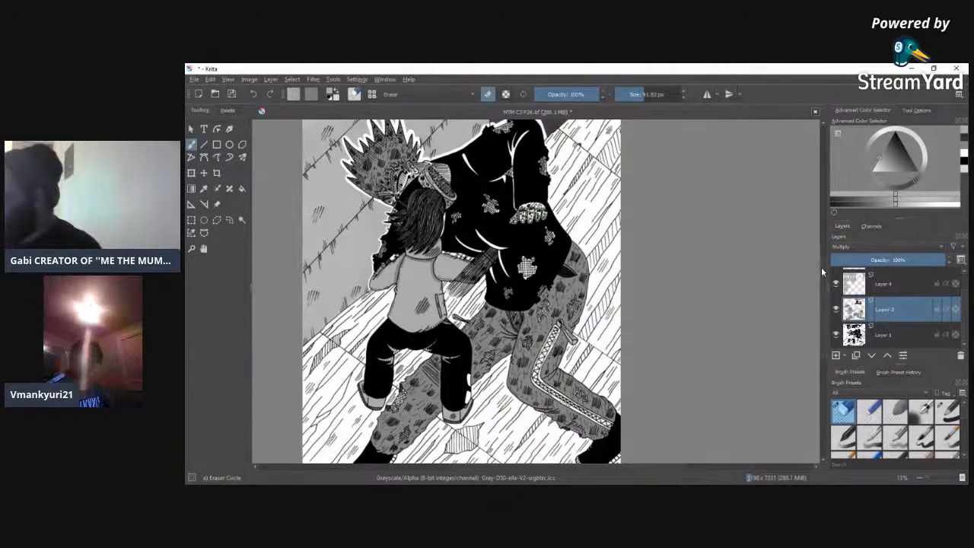
drag(822, 274, 823, 237)
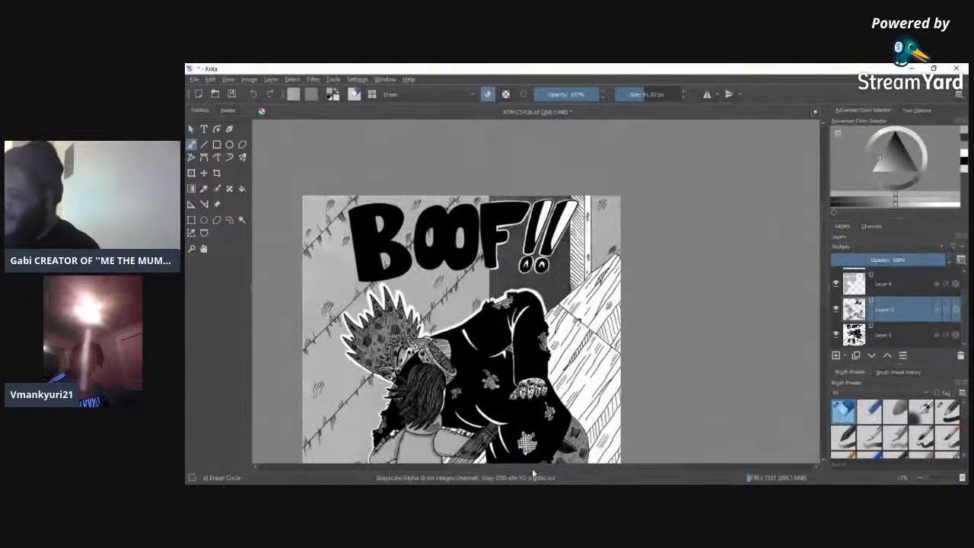
Step: On Layer 2, paint the top section of the narrow strip beside the hatched door frame solid grey with a 47.01 px Basic-1 brush
drag(459, 467, 545, 467)
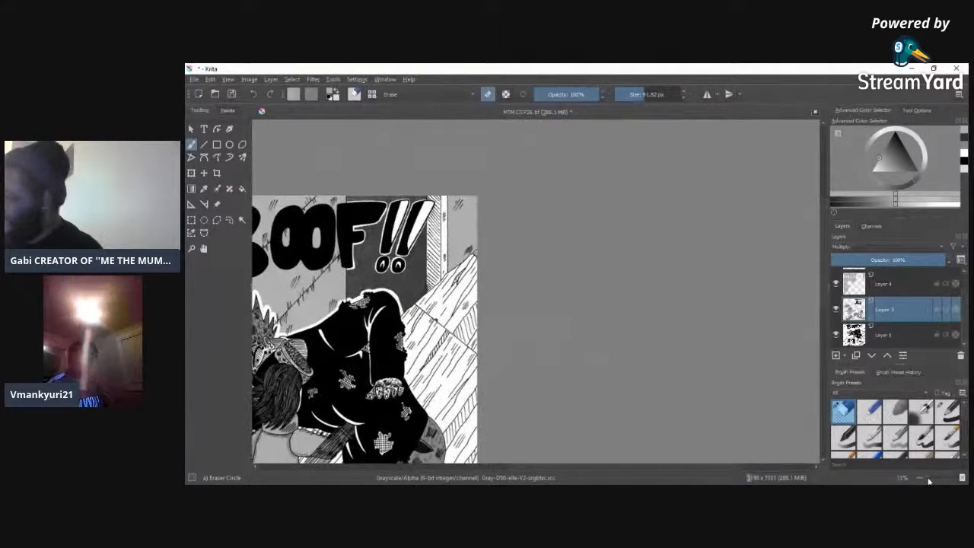
drag(929, 481, 934, 481)
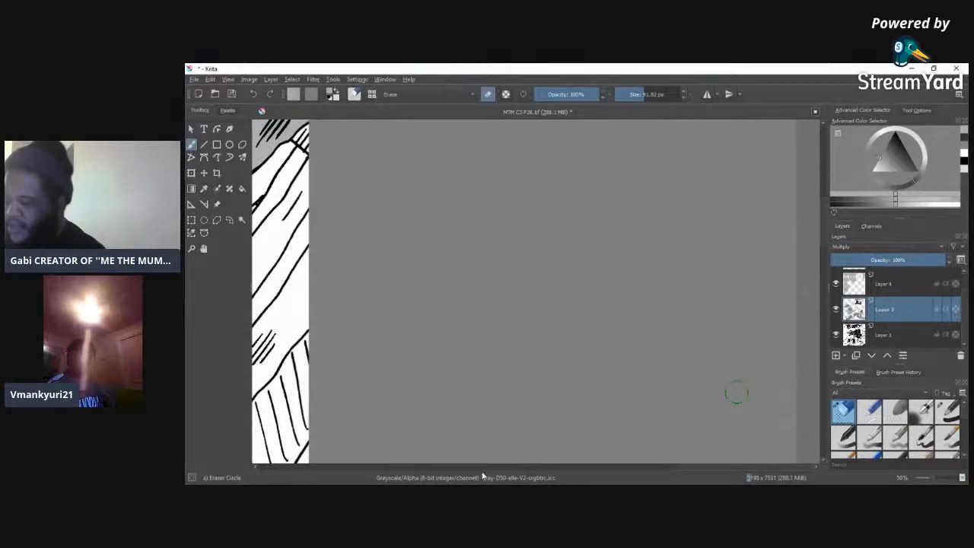
drag(704, 467, 624, 465)
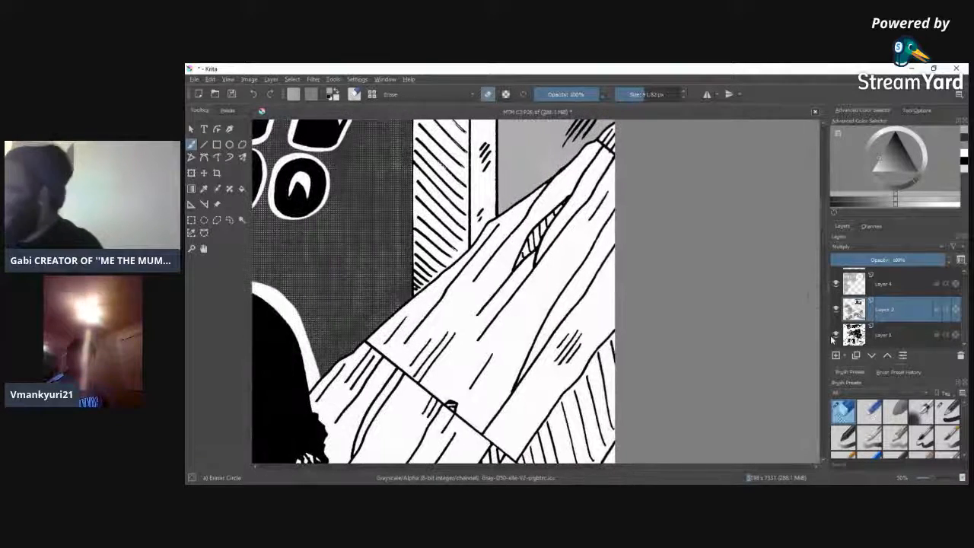
drag(824, 231, 822, 200)
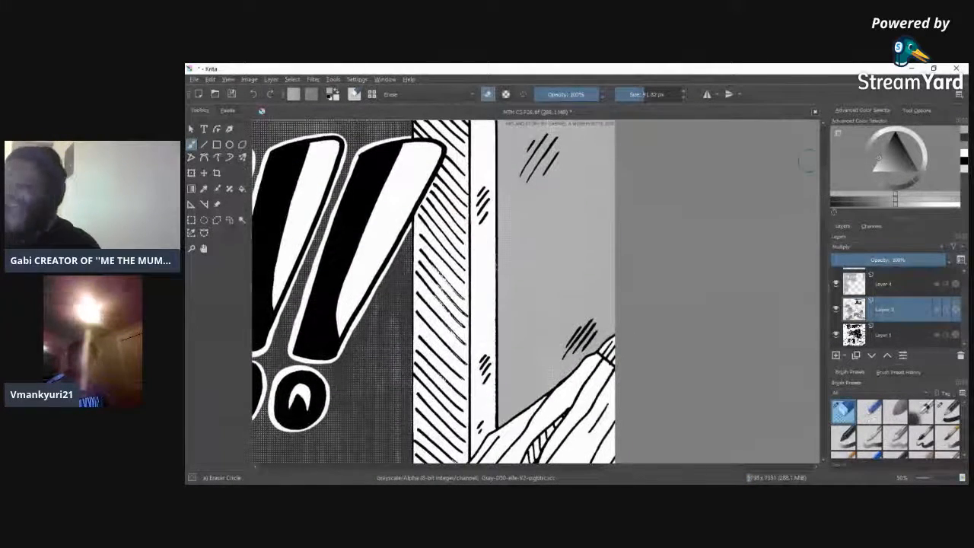
click(964, 142)
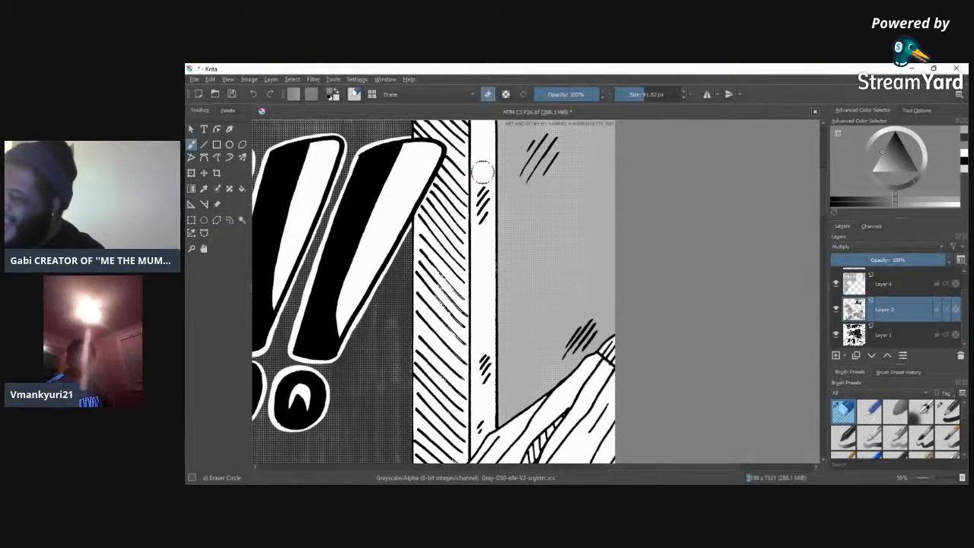
drag(933, 478, 937, 479)
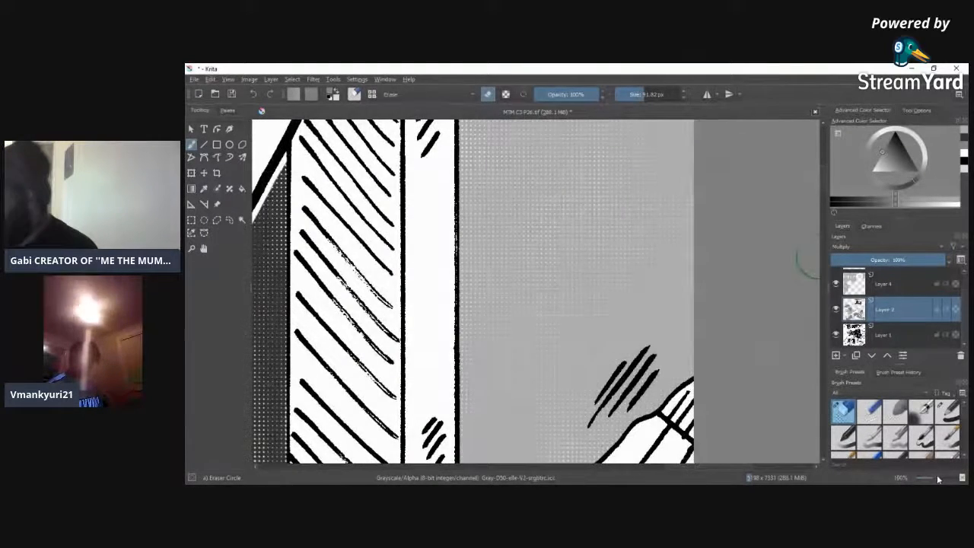
drag(937, 478, 940, 479)
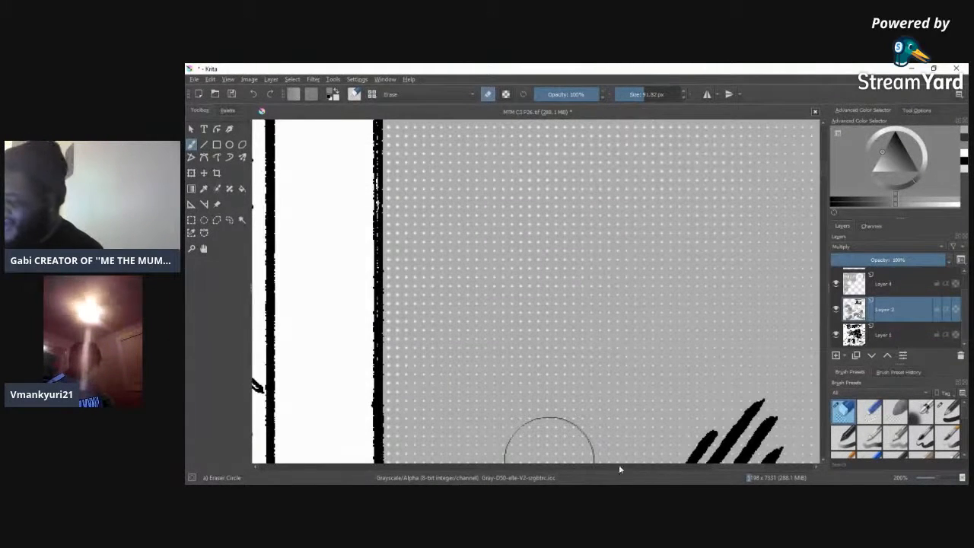
mouse_move(733, 466)
mouse_down()
mouse_move(691, 469)
mouse_move(720, 467)
mouse_up()
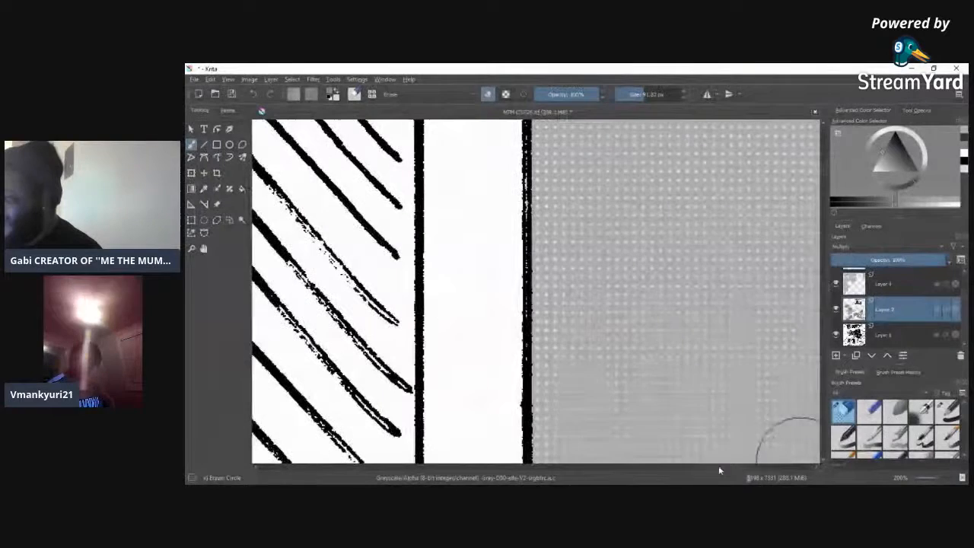
scroll(788, 160, up, 5)
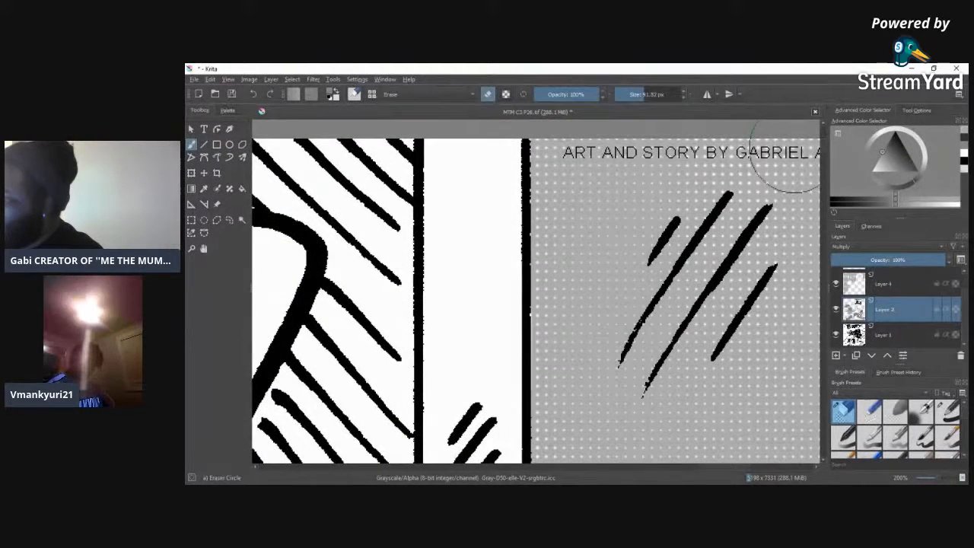
click(640, 93)
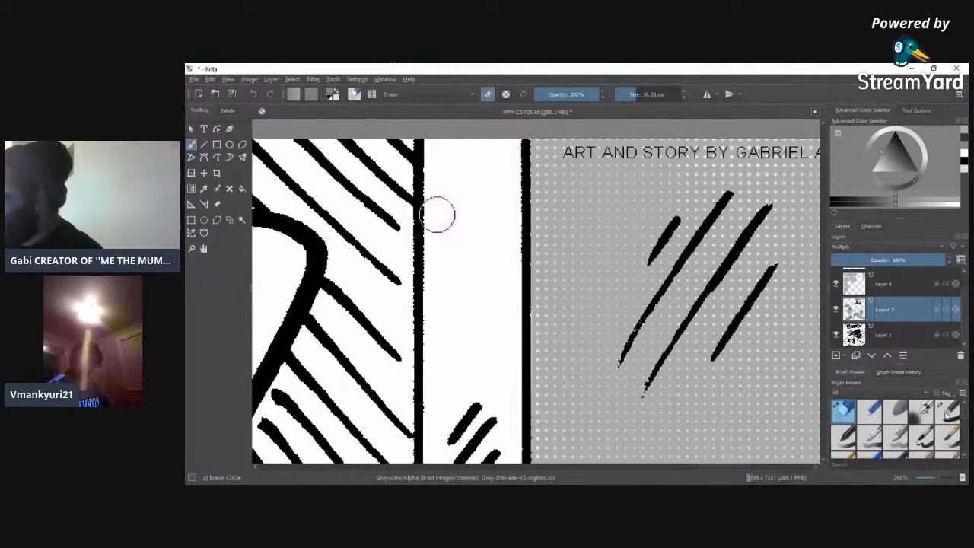
key(/)
click(639, 94)
mouse_move(446, 157)
mouse_down()
mouse_move(447, 206)
mouse_move(481, 150)
mouse_move(499, 200)
mouse_move(499, 449)
mouse_move(473, 411)
mouse_move(442, 433)
mouse_move(441, 419)
mouse_move(440, 268)
mouse_move(448, 262)
mouse_move(474, 297)
mouse_up()
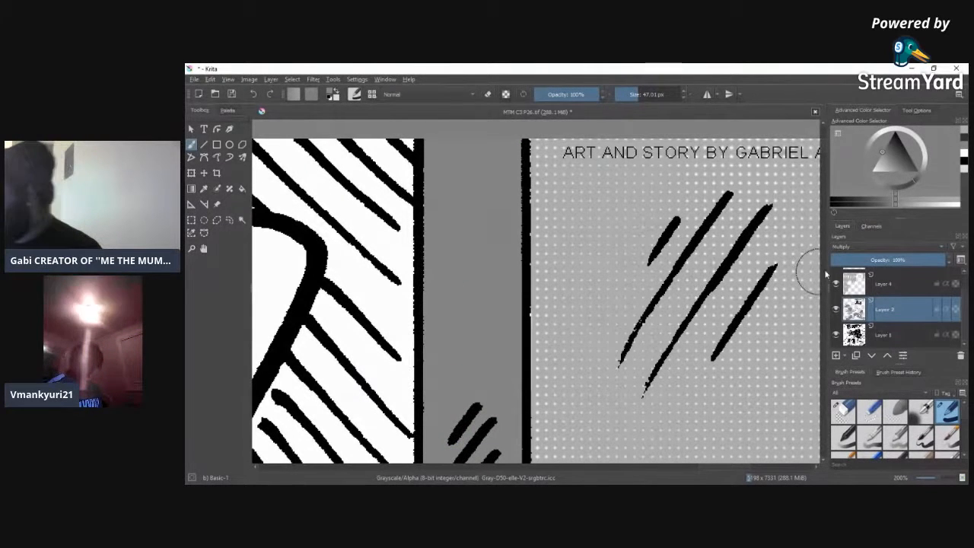
Step: Continue the solid grey down the middle of the door-frame strip to its lower group of hatch marks
scroll(823, 171, down, 5)
scroll(823, 171, up, 5)
mouse_move(447, 161)
mouse_down()
mouse_move(445, 215)
mouse_move(473, 213)
mouse_move(497, 174)
mouse_move(503, 369)
mouse_move(499, 442)
mouse_move(497, 424)
mouse_move(481, 438)
mouse_move(460, 438)
mouse_move(454, 424)
mouse_move(446, 446)
mouse_move(445, 396)
mouse_move(445, 415)
mouse_move(454, 384)
mouse_move(474, 373)
mouse_move(468, 288)
mouse_move(447, 316)
mouse_move(443, 344)
mouse_move(447, 258)
mouse_move(472, 252)
mouse_up()
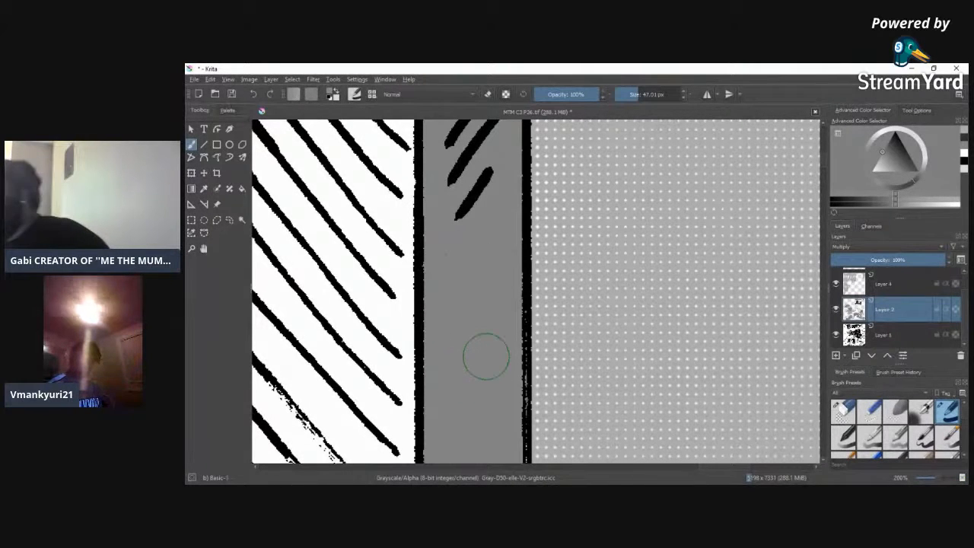
scroll(826, 162, down, 5)
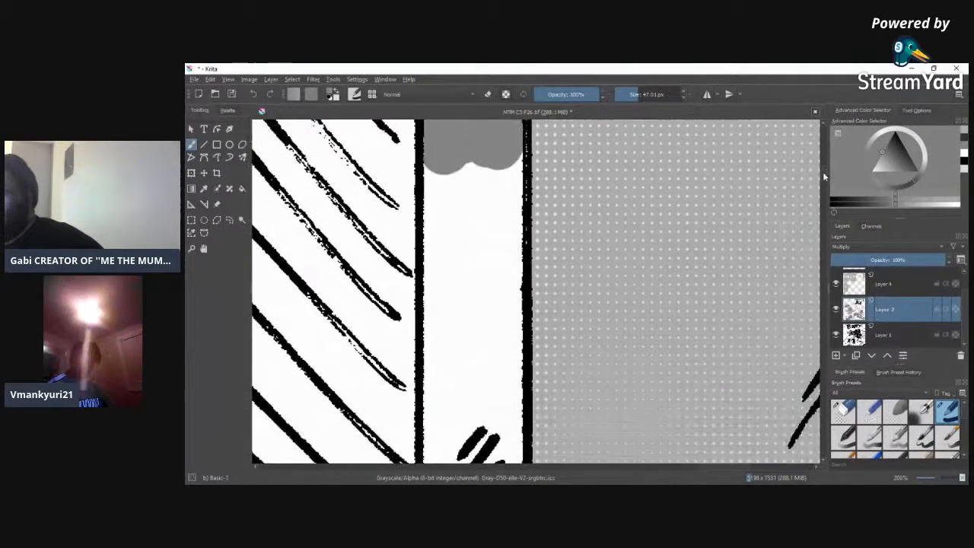
mouse_move(449, 160)
mouse_down()
mouse_move(438, 426)
mouse_move(446, 449)
mouse_move(471, 399)
mouse_move(495, 445)
mouse_move(517, 427)
mouse_move(503, 365)
mouse_move(506, 166)
mouse_move(477, 194)
mouse_move(473, 328)
mouse_up()
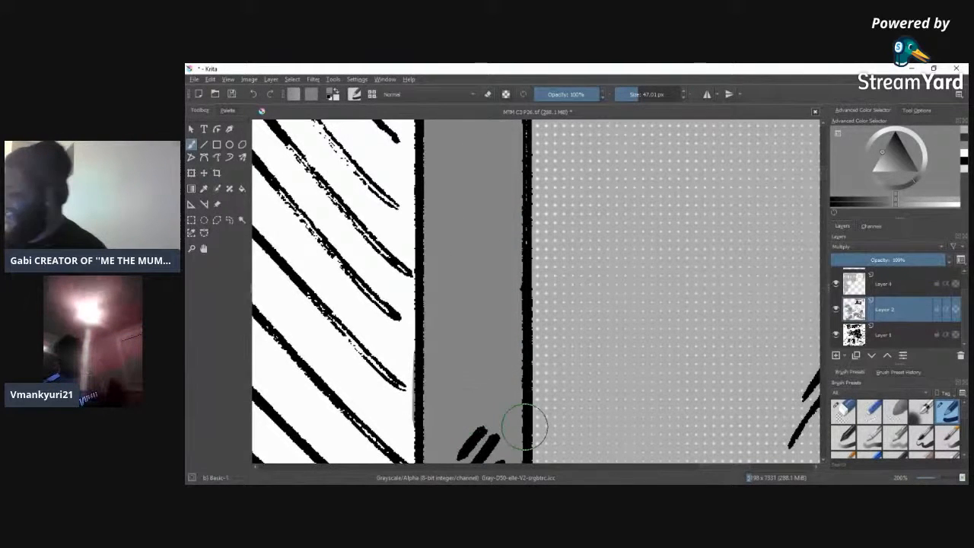
Step: Paint the lower section of the door-frame strip grey, from the lower hatch marks almost to the floor line
click(844, 411)
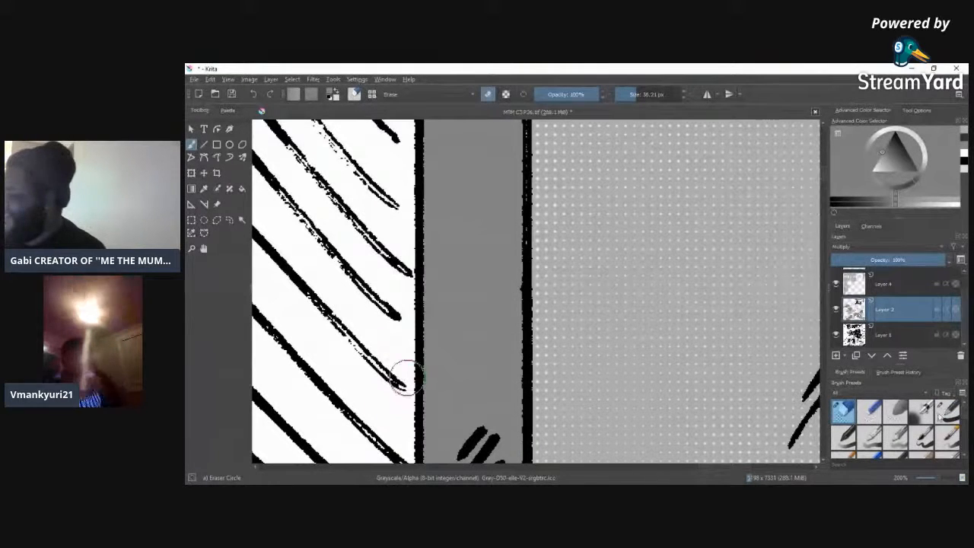
key(slash)
scroll(824, 192, down, 6)
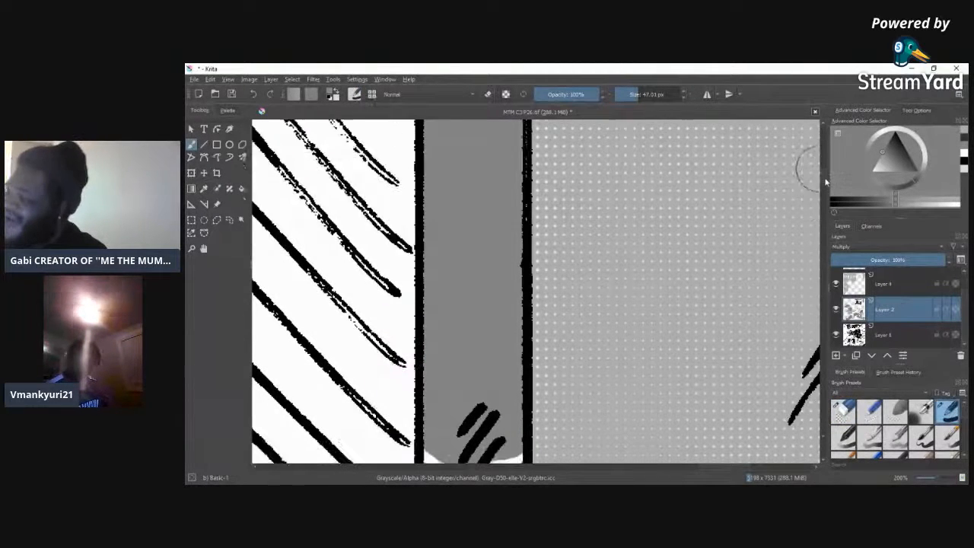
mouse_move(446, 152)
mouse_down()
mouse_move(450, 245)
mouse_move(470, 241)
mouse_move(482, 194)
mouse_move(504, 194)
mouse_move(484, 310)
mouse_move(444, 263)
mouse_move(450, 244)
mouse_move(462, 274)
mouse_move(441, 268)
mouse_move(439, 365)
mouse_move(457, 380)
mouse_move(469, 280)
mouse_move(485, 366)
mouse_move(501, 304)
mouse_move(503, 387)
mouse_move(489, 390)
mouse_move(480, 415)
mouse_up()
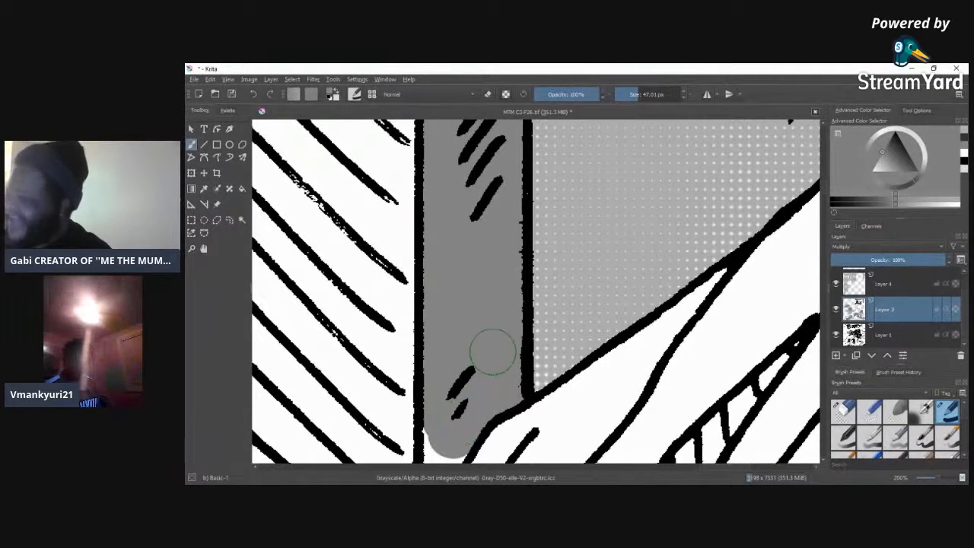
Step: Fill the pointed bottom corner of the door-frame strip with grey down to the floor line, finishing with a 7.48 px brush
scroll(807, 289, down, 3)
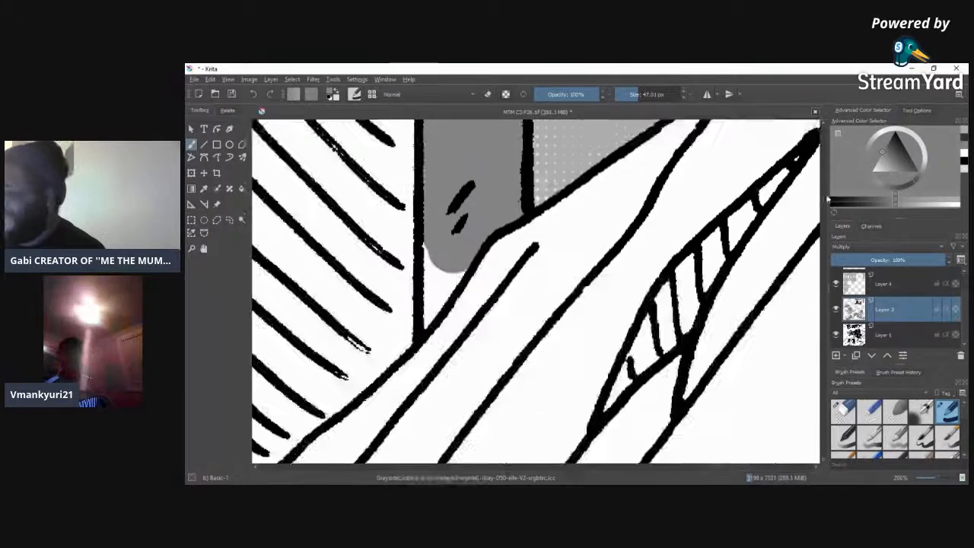
mouse_move(472, 278)
mouse_down()
mouse_move(437, 297)
mouse_move(436, 263)
mouse_move(448, 251)
mouse_up()
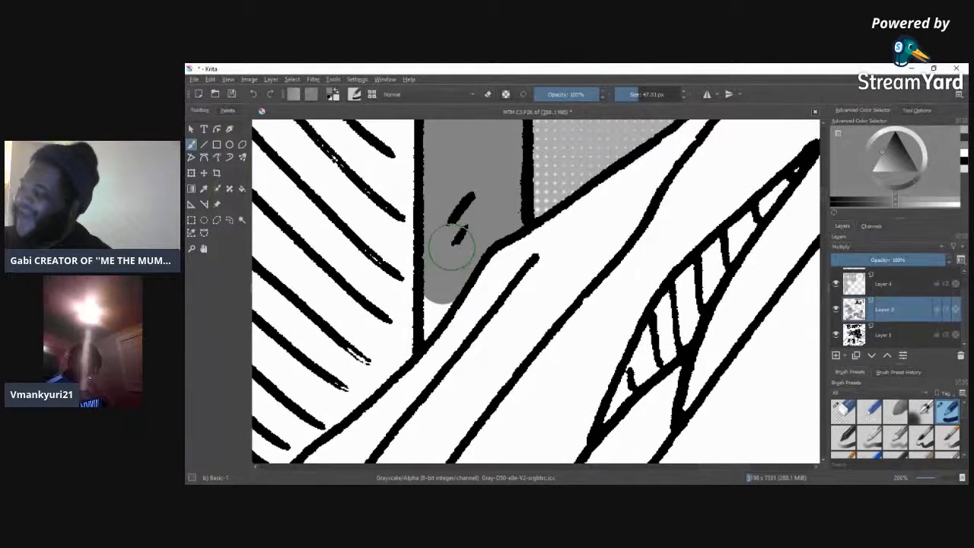
click(625, 93)
drag(626, 93, 627, 94)
mouse_move(426, 297)
mouse_down()
mouse_move(428, 335)
mouse_move(440, 306)
mouse_up()
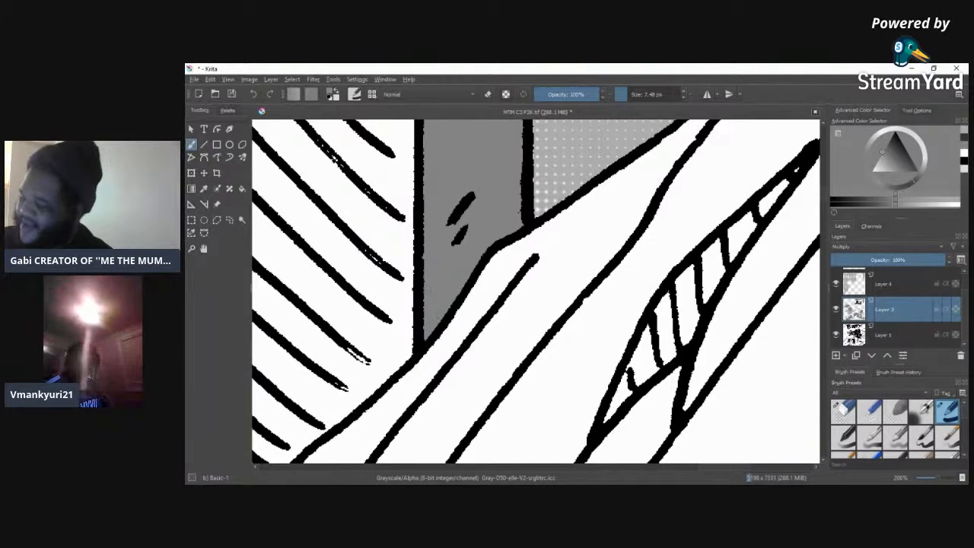
Step: Review the shading across the whole page, from the BOOF!! lettering and doorway down to the figures' legs and the floor
drag(939, 481, 929, 477)
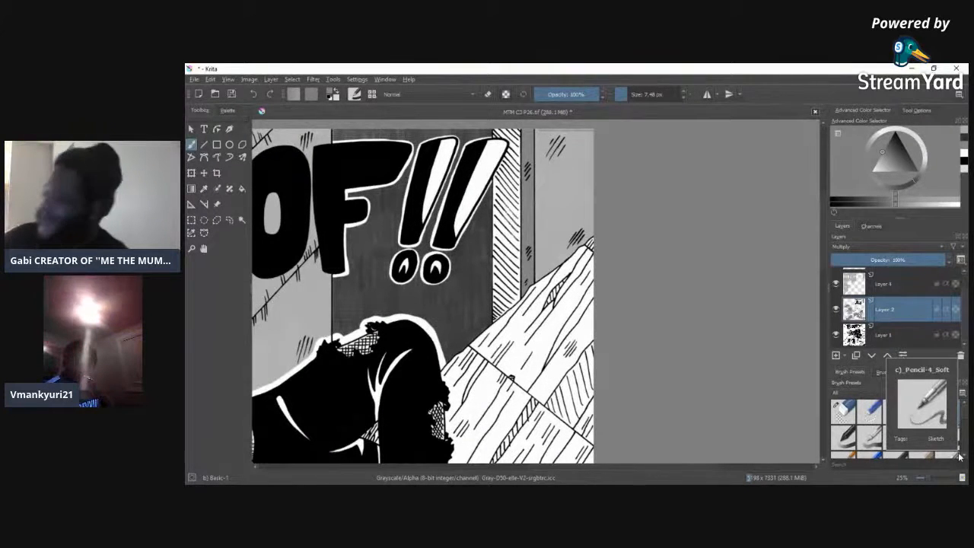
scroll(818, 304, down, 6)
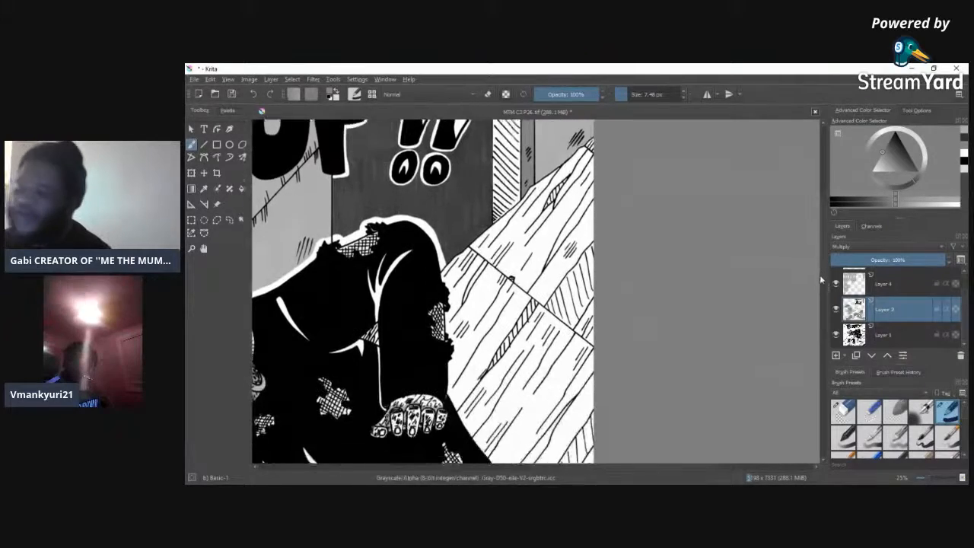
scroll(818, 303, up, 6)
scroll(825, 253, up, 1)
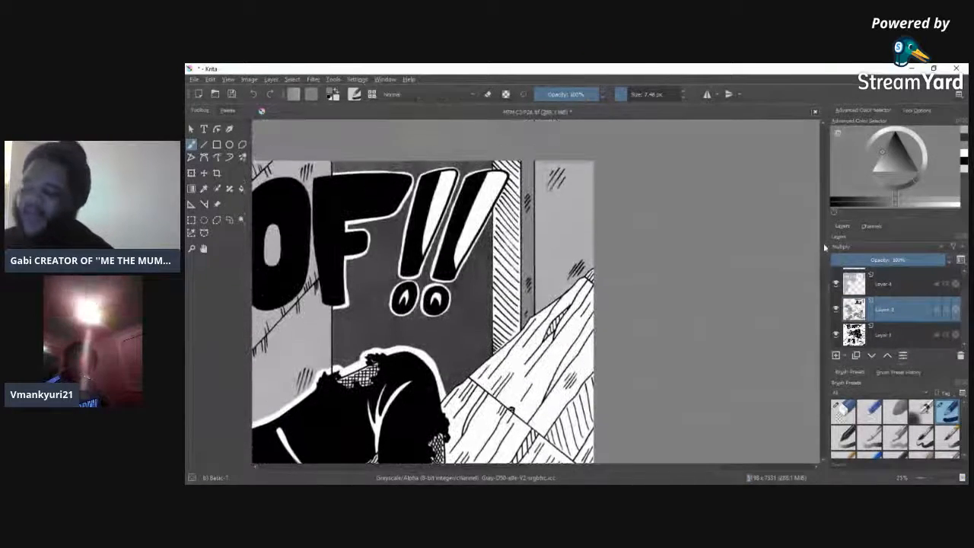
scroll(456, 468, left, 6)
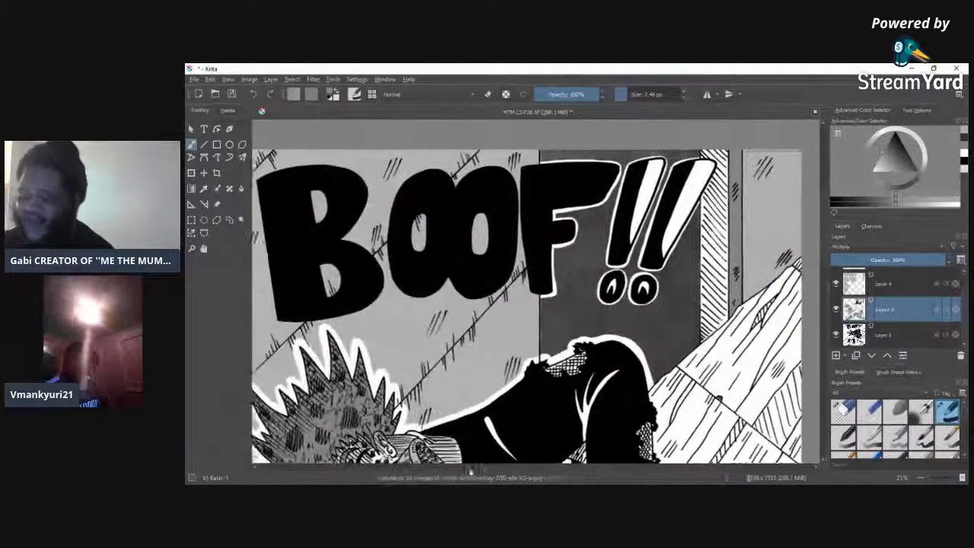
scroll(423, 472, right, 4)
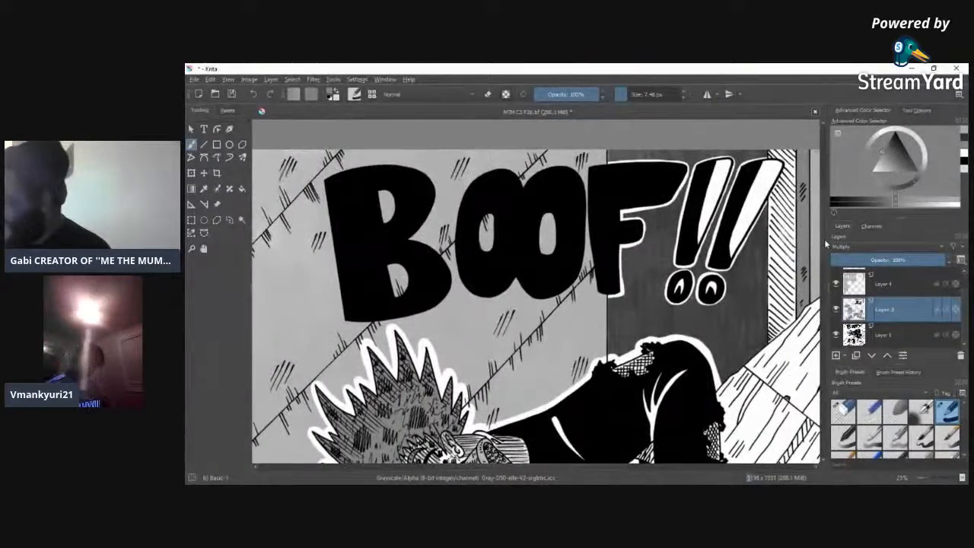
scroll(827, 244, down, 10)
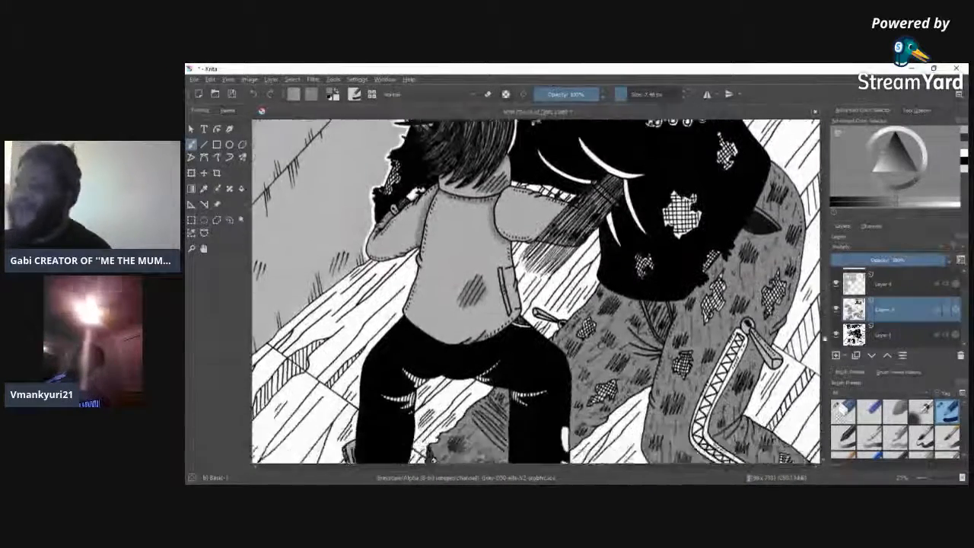
scroll(536, 289, down, 5)
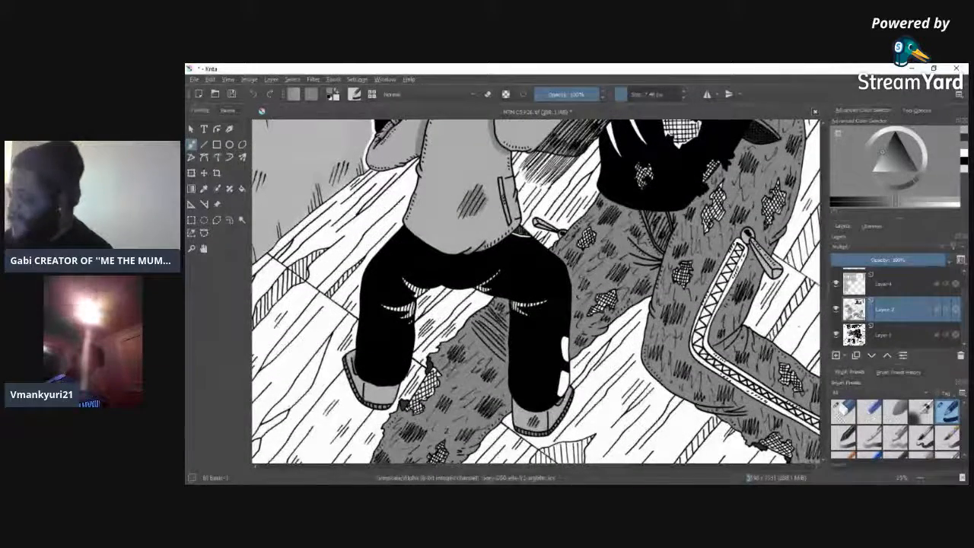
scroll(924, 478, down, 3)
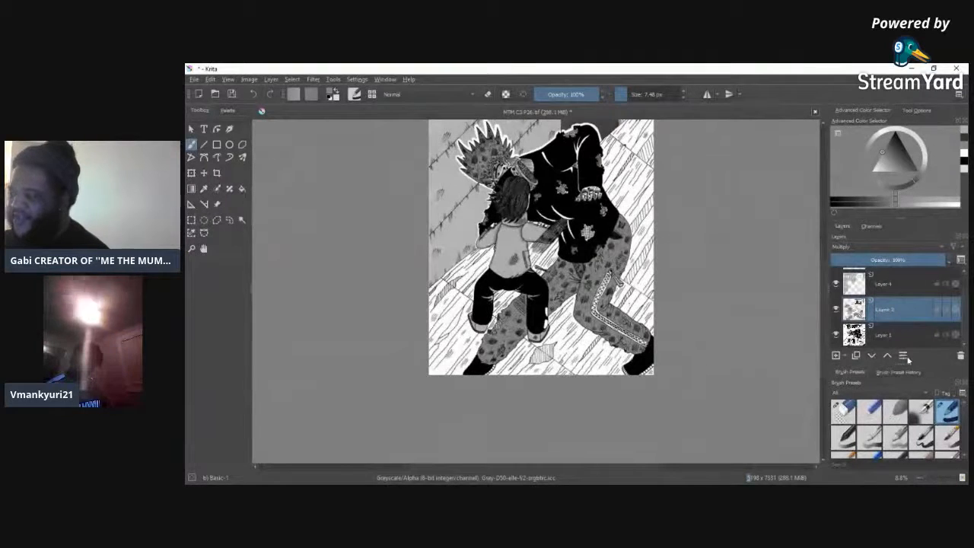
scroll(824, 278, up, 3)
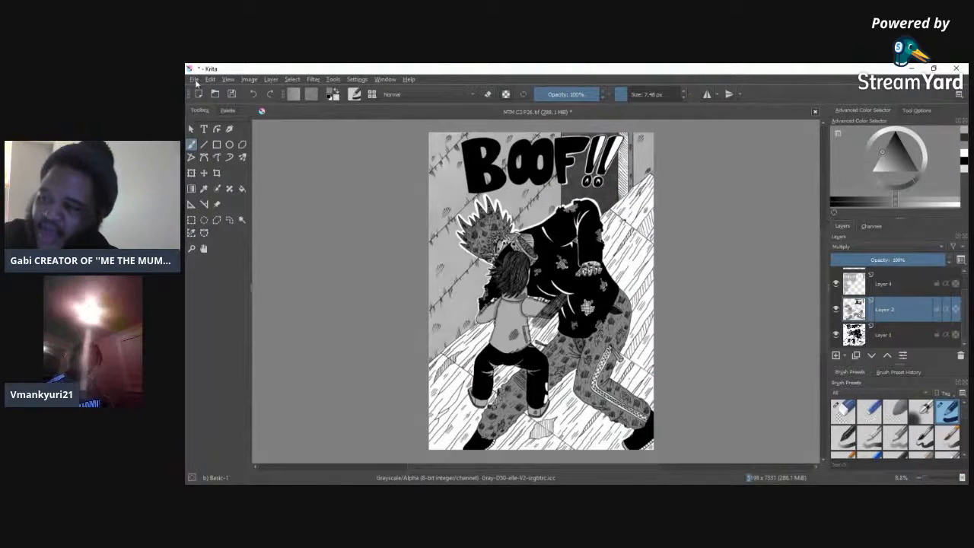
Step: Save the changes to the comic page file MTM C3 P26.tif
click(195, 80)
click(208, 126)
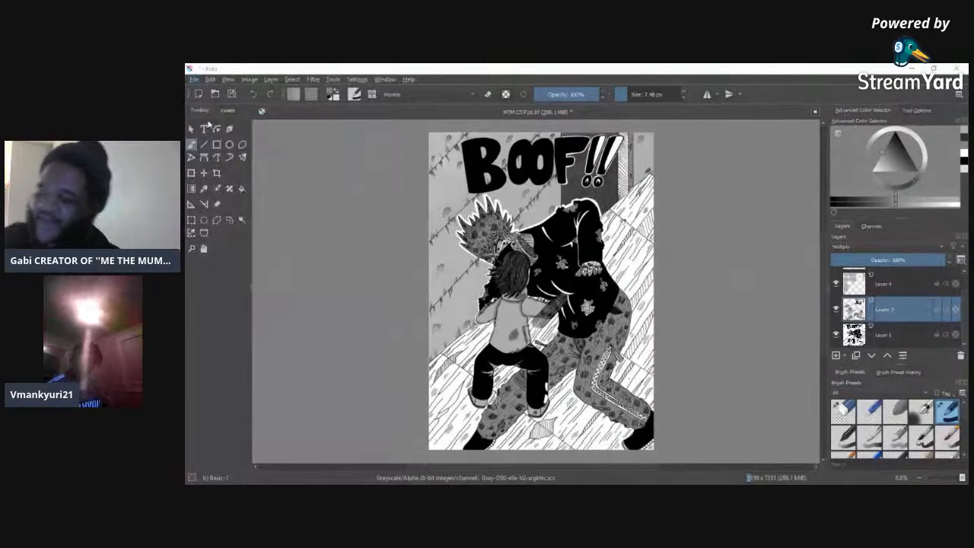
click(626, 403)
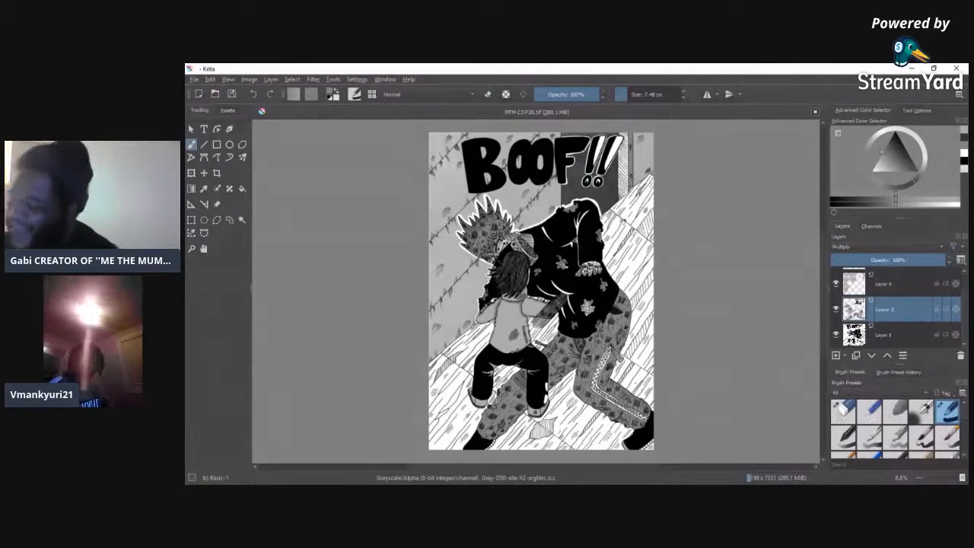
Step: Erase a small spot of grey at the upper edge of the child's left sleeve with the 36.23 px Eraser Circle brush
drag(928, 479, 940, 479)
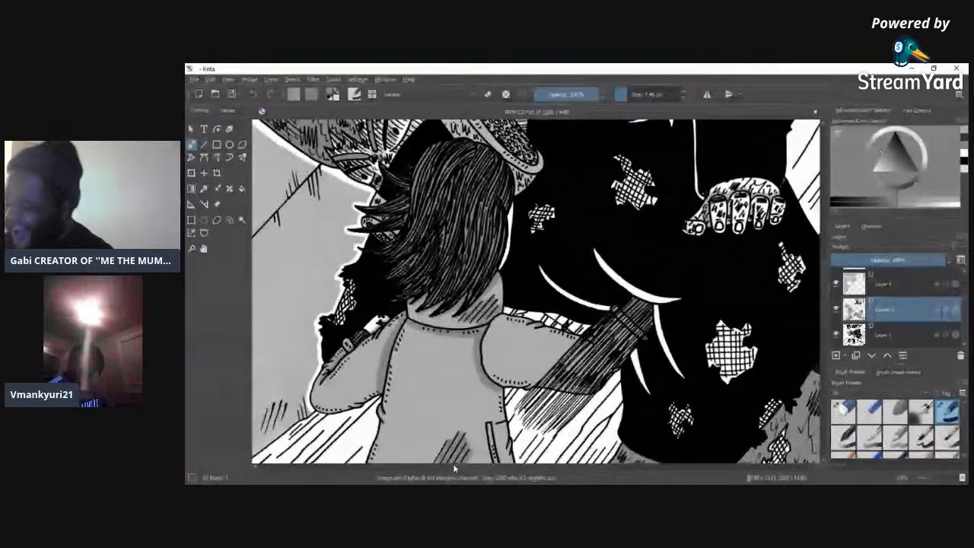
drag(458, 467, 431, 466)
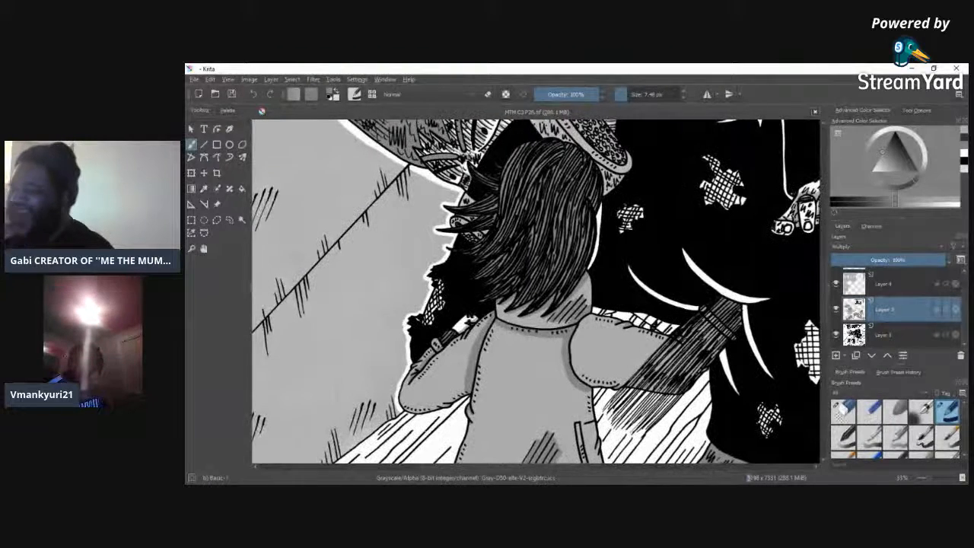
click(844, 410)
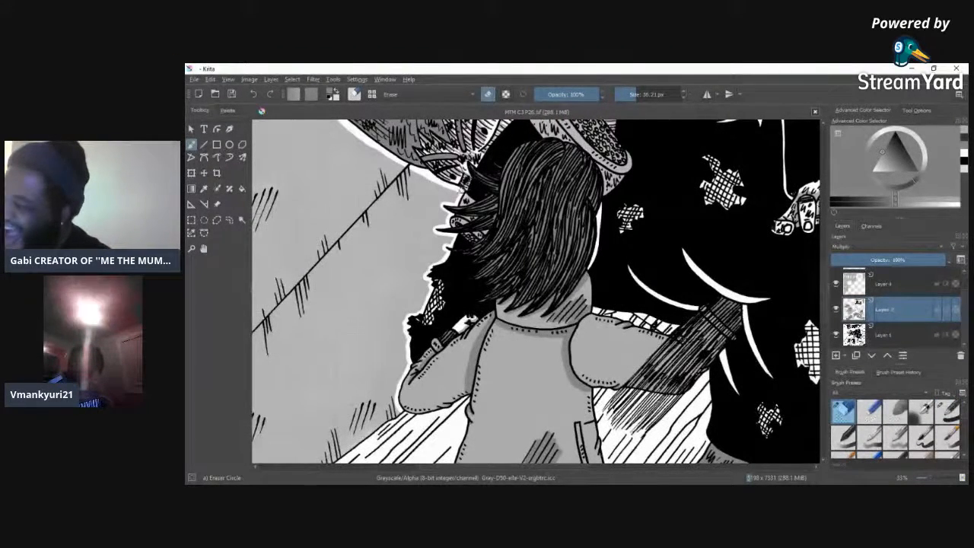
drag(466, 327, 473, 321)
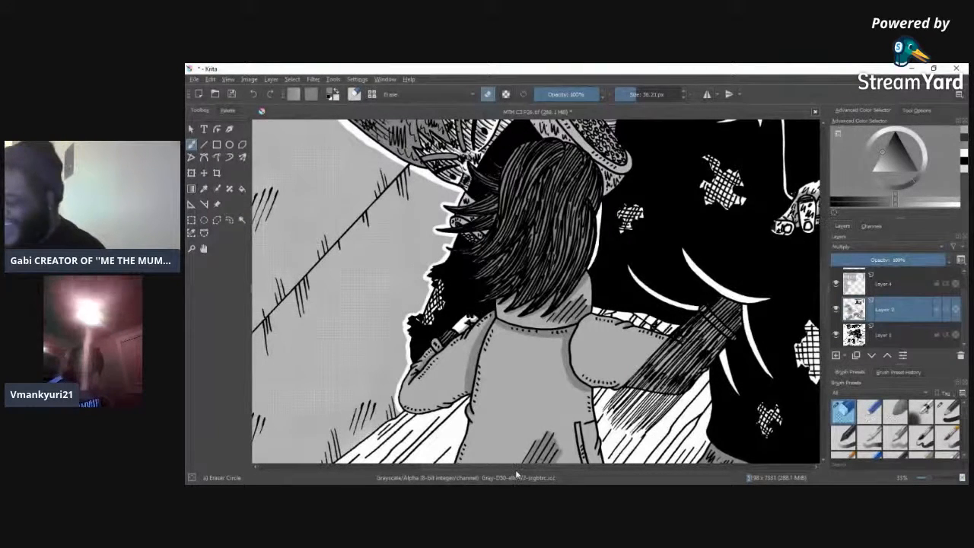
Step: On Layer 3, outline a dark floor shadow around and between the child's shoes with the Basic-1 brush at 31.50 px
drag(519, 467, 612, 469)
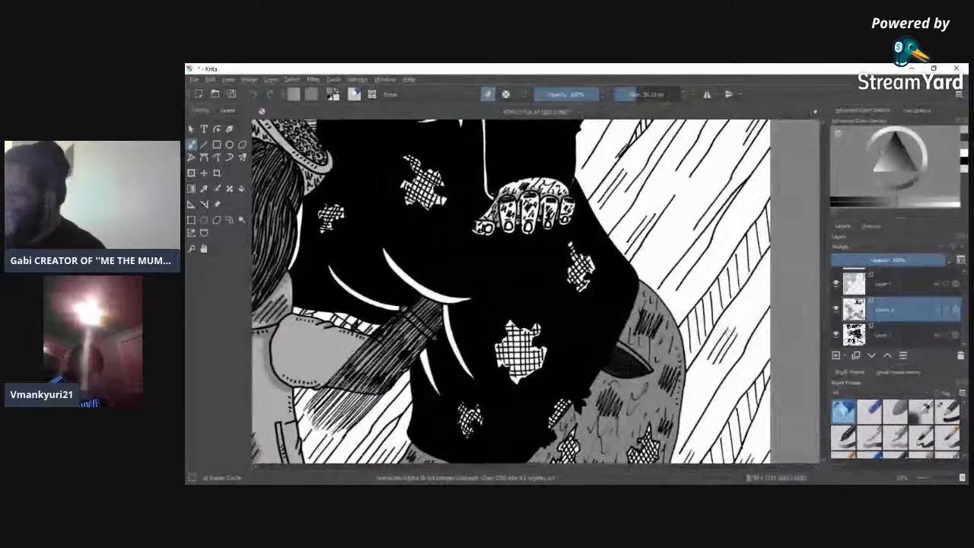
drag(822, 344, 821, 382)
drag(629, 472, 527, 454)
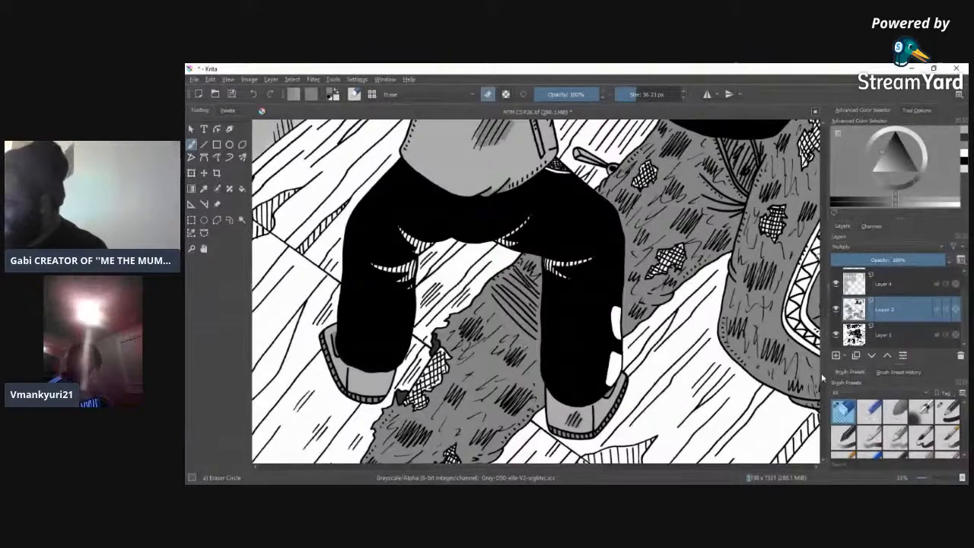
scroll(823, 374, down, 3)
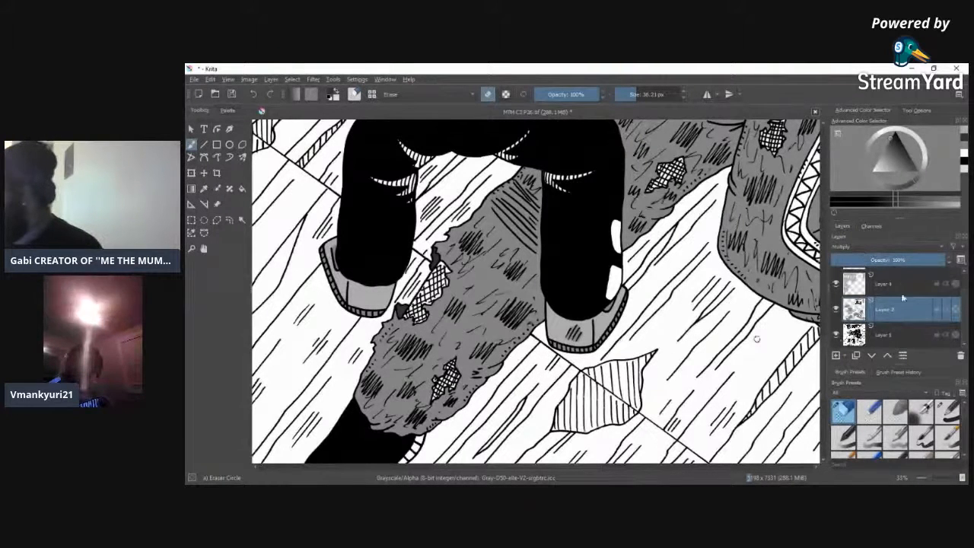
scroll(963, 306, up, 1)
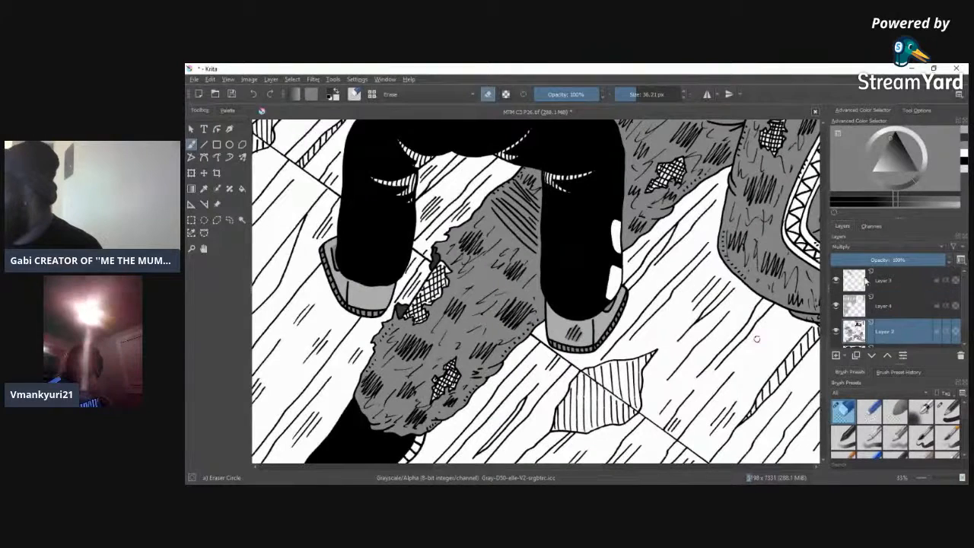
click(865, 281)
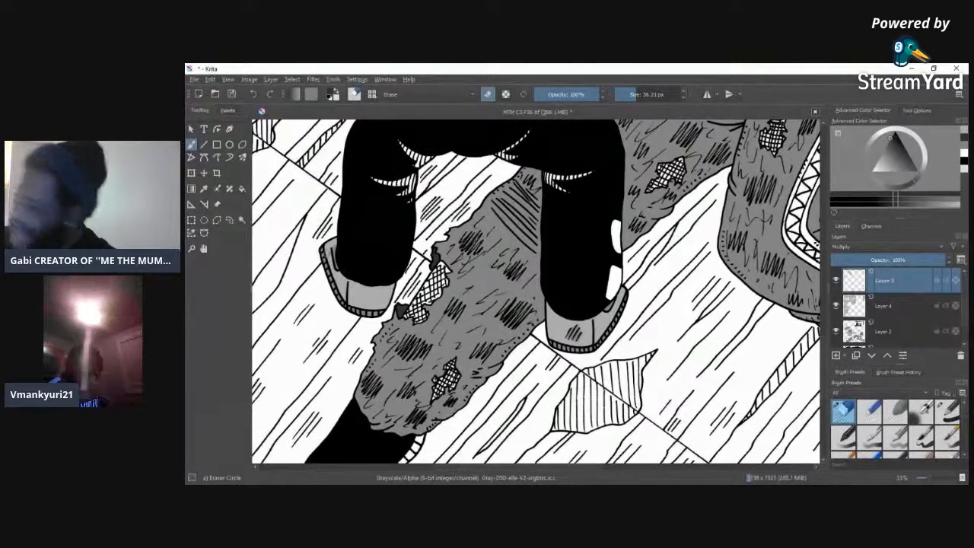
click(948, 411)
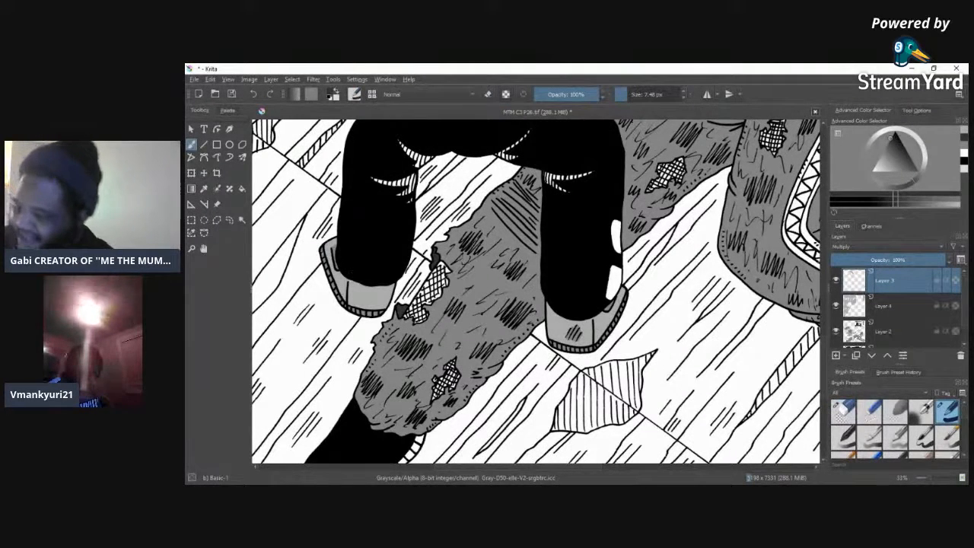
click(646, 95)
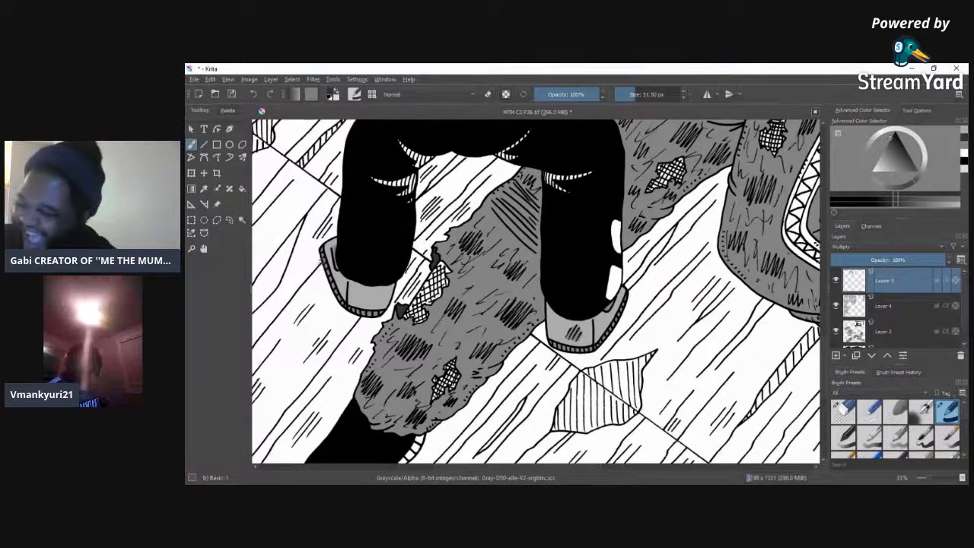
key(bracketleft)
key(bracketleft)
key(bracketleft)
mouse_move(317, 250)
mouse_down()
mouse_move(314, 299)
mouse_move(347, 356)
mouse_move(419, 419)
mouse_move(466, 413)
mouse_move(516, 375)
mouse_move(609, 349)
mouse_move(629, 291)
mouse_up()
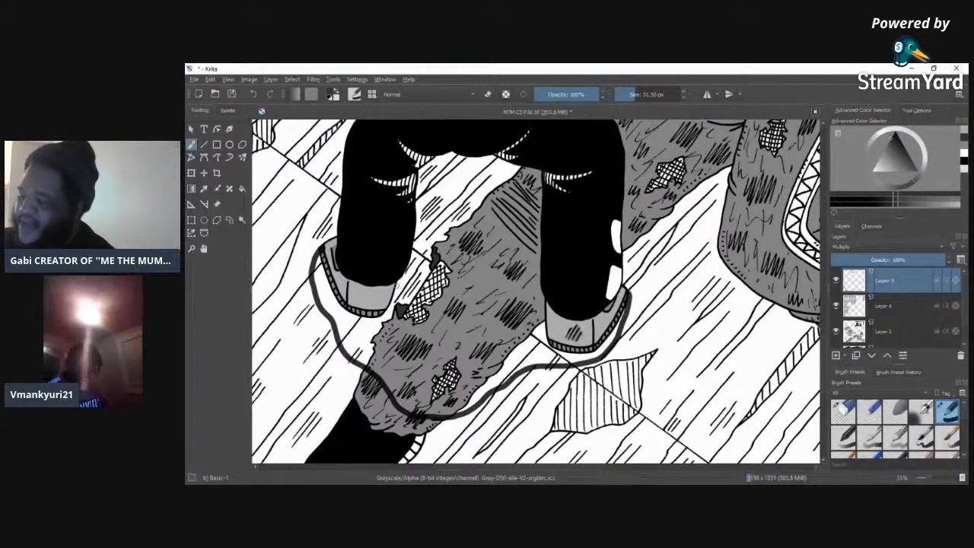
mouse_move(395, 283)
mouse_down()
mouse_move(467, 319)
mouse_move(519, 326)
mouse_move(542, 310)
mouse_up()
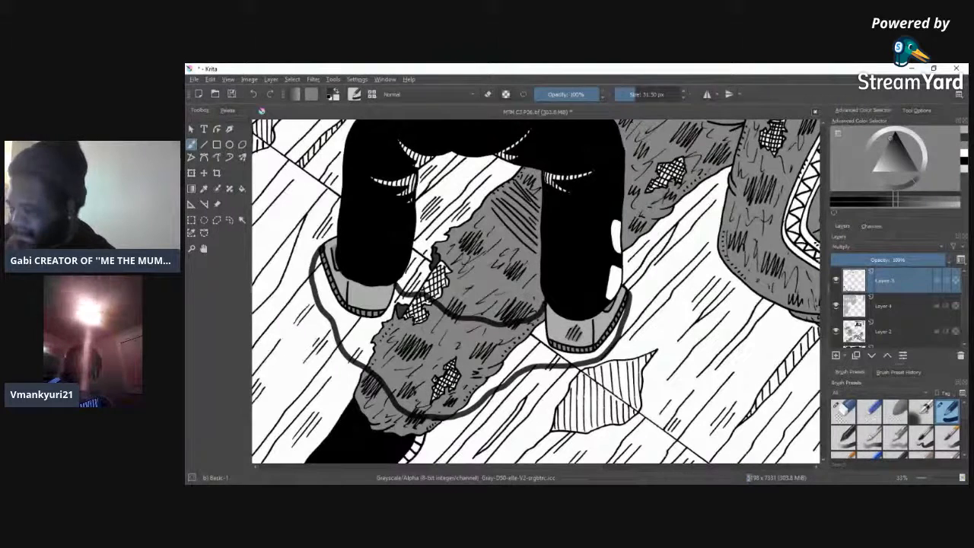
Step: Fill the outlined shadow beneath the child's shoes with dark grey, enlarging the brush to 78.72 px for the wide areas
mouse_move(370, 381)
mouse_down()
mouse_move(382, 366)
mouse_move(372, 373)
mouse_up()
mouse_move(367, 417)
mouse_down()
mouse_move(388, 398)
mouse_move(417, 420)
mouse_move(441, 419)
mouse_up()
mouse_move(356, 416)
mouse_down()
mouse_move(362, 381)
mouse_move(374, 374)
mouse_up()
mouse_move(377, 431)
mouse_down()
mouse_move(385, 385)
mouse_move(403, 412)
mouse_move(431, 417)
mouse_move(448, 405)
mouse_up()
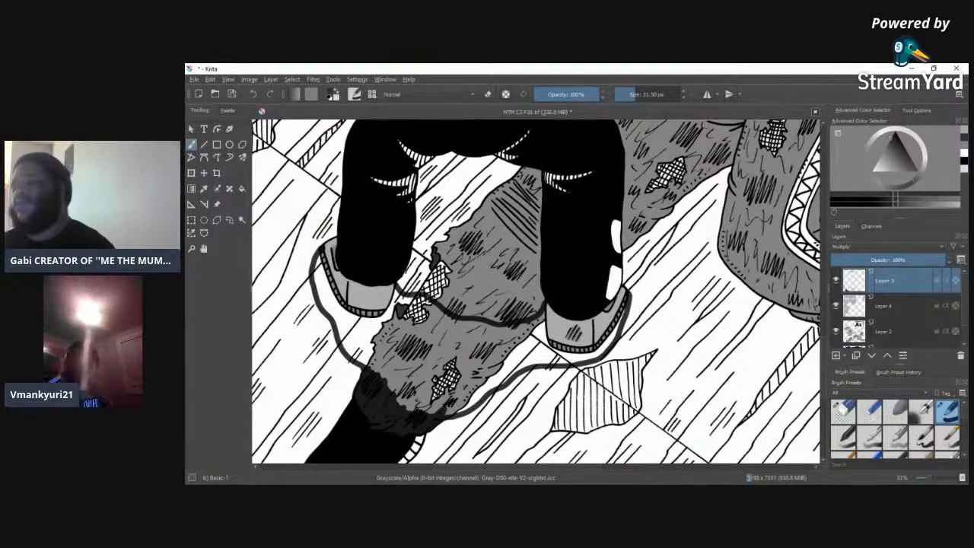
click(642, 94)
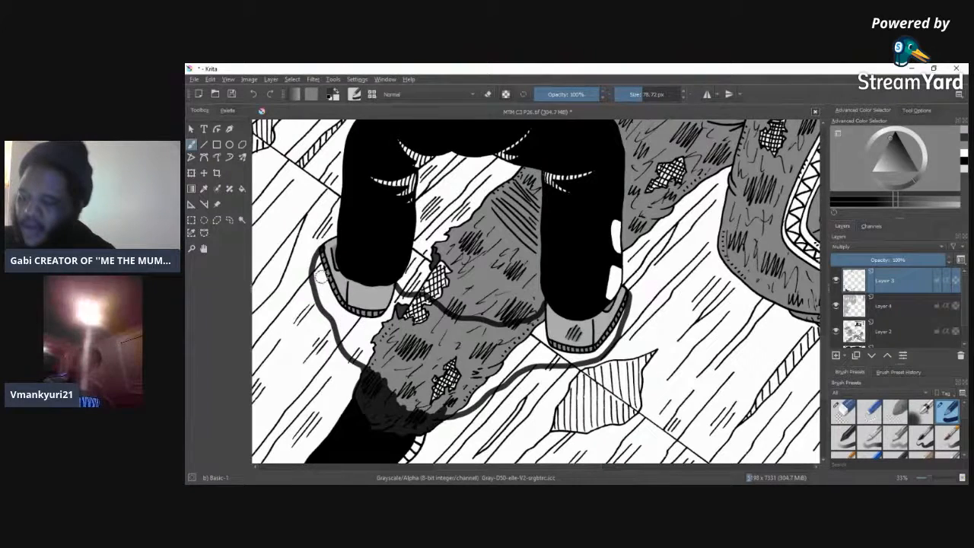
mouse_move(319, 279)
mouse_down()
mouse_move(322, 258)
mouse_move(331, 308)
mouse_move(356, 349)
mouse_move(342, 324)
mouse_up()
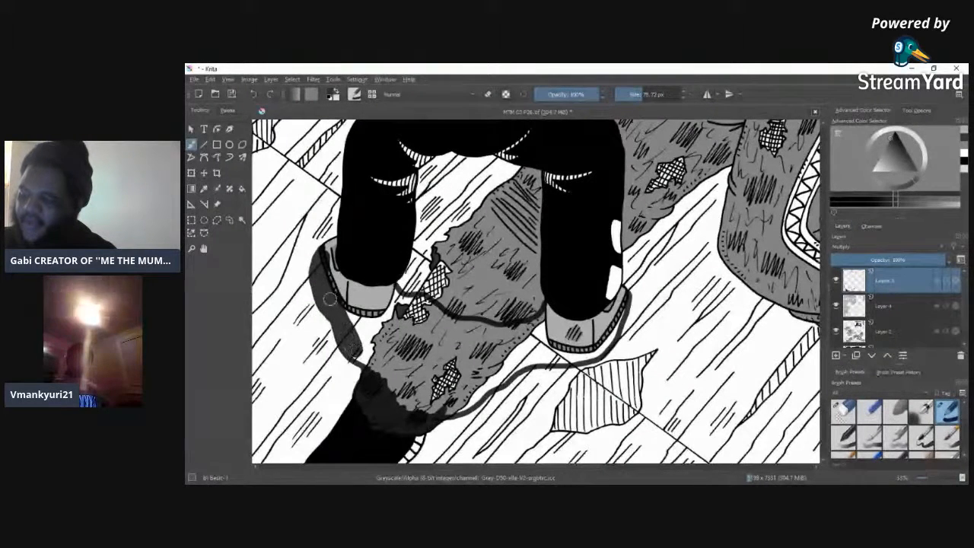
mouse_move(319, 291)
mouse_down()
mouse_move(350, 350)
mouse_move(379, 367)
mouse_move(403, 417)
mouse_move(412, 391)
mouse_move(438, 377)
mouse_move(433, 398)
mouse_move(441, 384)
mouse_move(442, 394)
mouse_move(428, 411)
mouse_move(457, 392)
mouse_move(468, 400)
mouse_move(456, 405)
mouse_move(501, 370)
mouse_move(470, 401)
mouse_move(521, 361)
mouse_move(501, 376)
mouse_move(537, 328)
mouse_move(452, 378)
mouse_move(455, 349)
mouse_move(414, 373)
mouse_move(349, 319)
mouse_move(386, 357)
mouse_move(396, 353)
mouse_move(395, 323)
mouse_move(390, 332)
mouse_move(347, 313)
mouse_move(391, 327)
mouse_move(398, 292)
mouse_move(407, 327)
mouse_move(398, 324)
mouse_move(405, 312)
mouse_move(414, 339)
mouse_move(434, 329)
mouse_move(454, 340)
mouse_move(427, 304)
mouse_move(415, 300)
mouse_move(411, 314)
mouse_move(424, 344)
mouse_move(449, 318)
mouse_move(499, 328)
mouse_move(474, 335)
mouse_move(544, 318)
mouse_move(525, 355)
mouse_move(537, 359)
mouse_move(567, 357)
mouse_move(550, 344)
mouse_move(545, 355)
mouse_move(582, 356)
mouse_move(618, 312)
mouse_move(604, 340)
mouse_up()
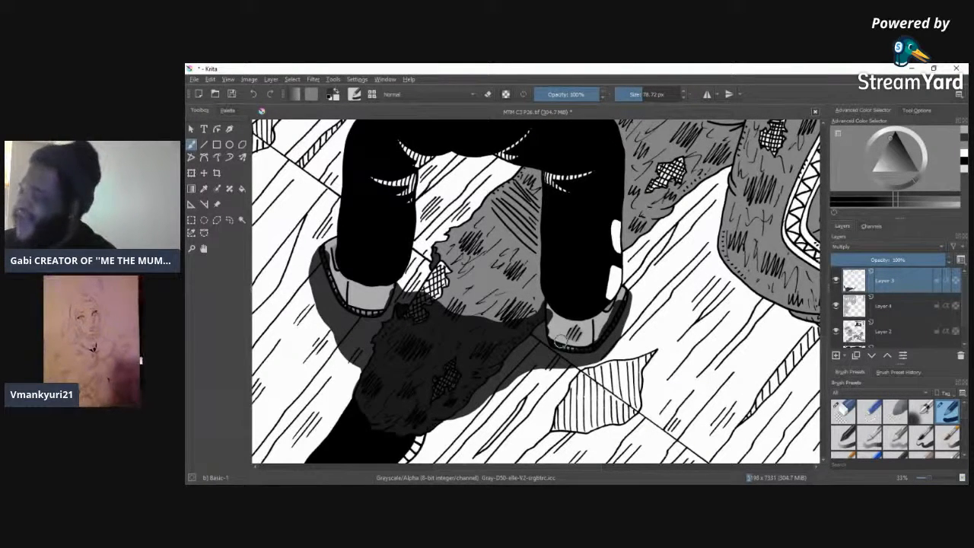
Step: Select the Eraser Circle brush and enlarge the view of the shadow overspill on the child's shoe to 67%
click(844, 411)
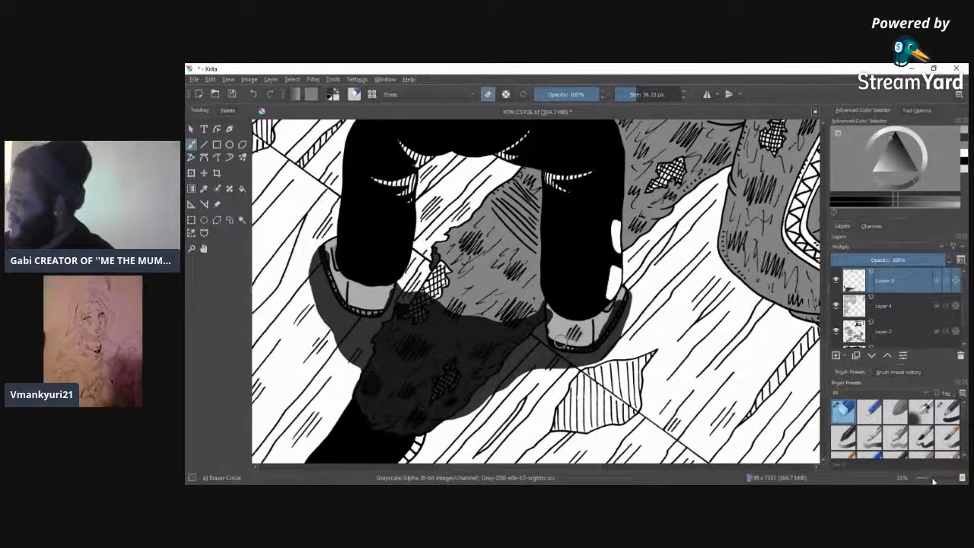
click(933, 480)
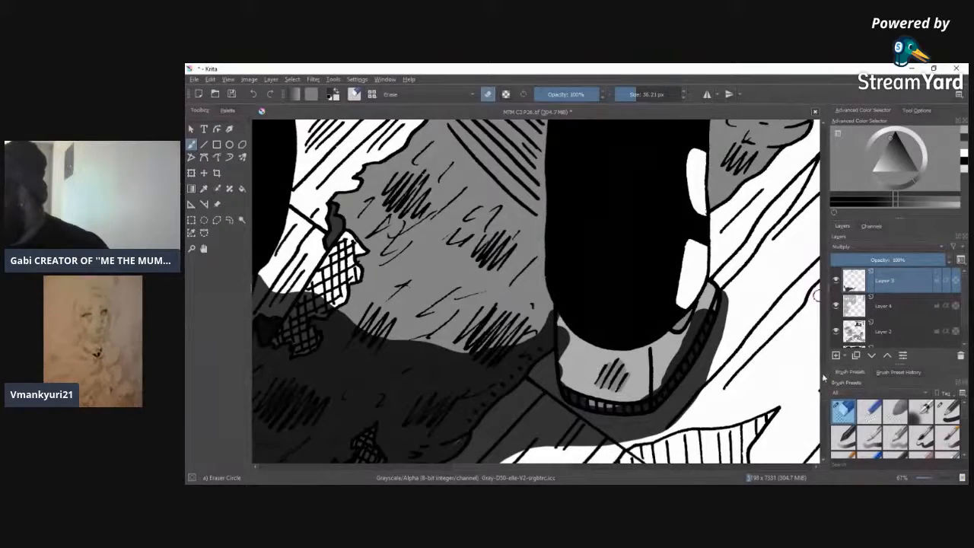
scroll(818, 376, down, 3)
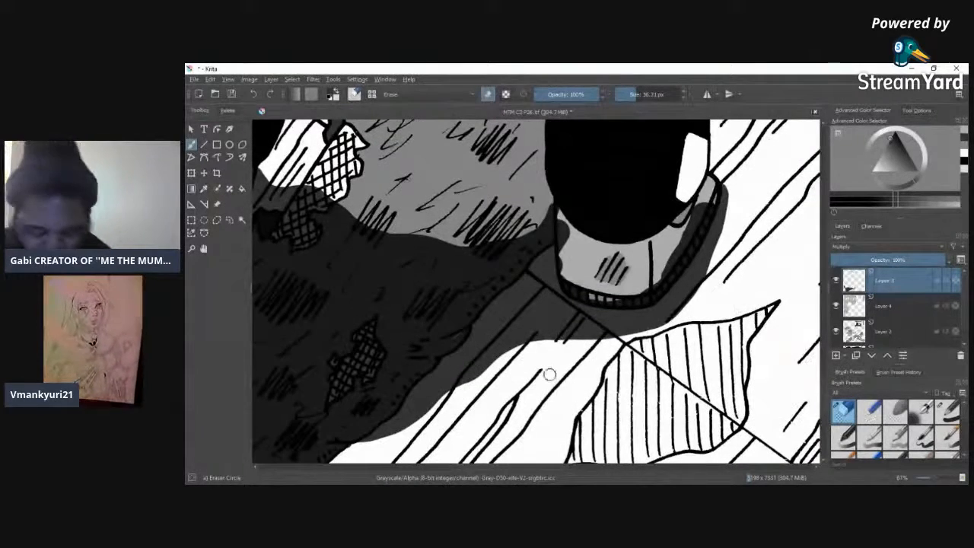
click(935, 69)
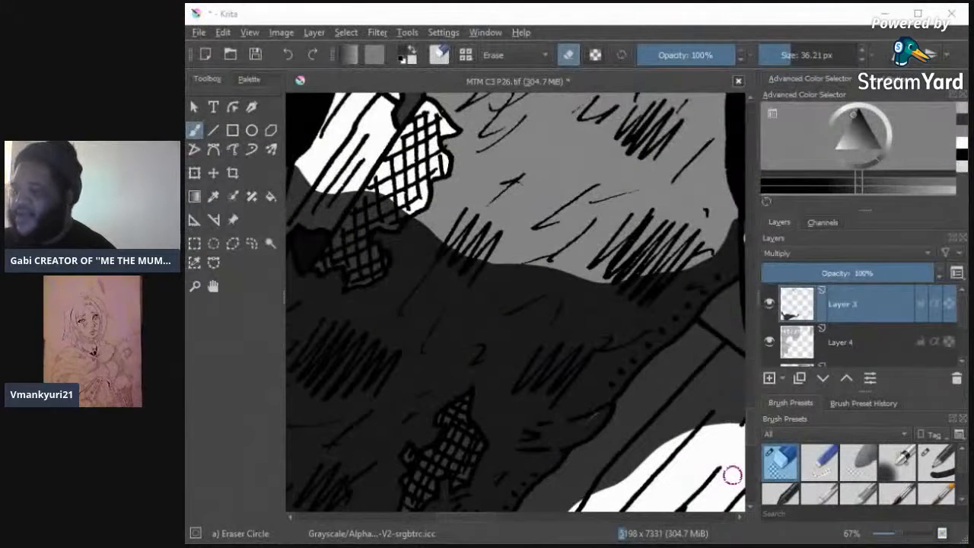
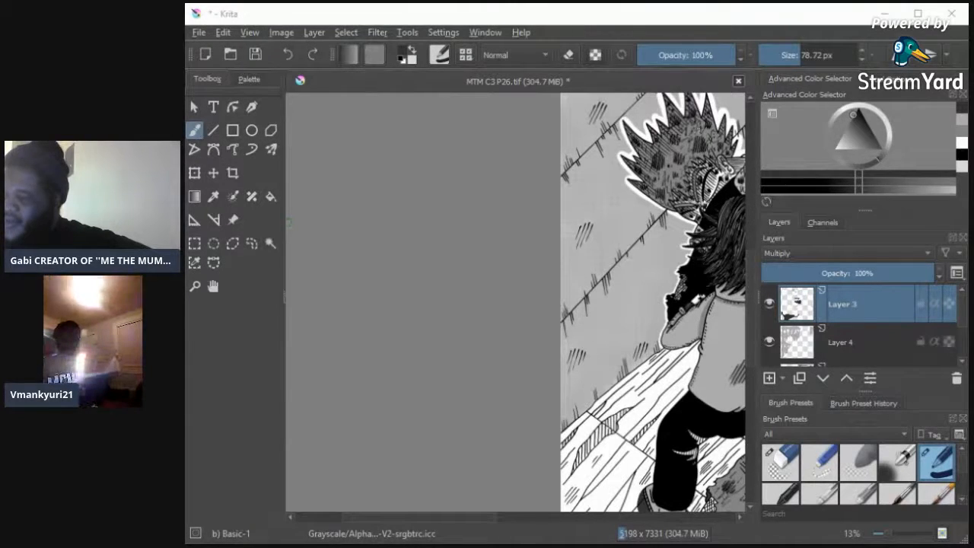
Step: Paint a dark shadow on the floor below the child's left sleeve with the 78.72 px Basic-1 brush
click(918, 14)
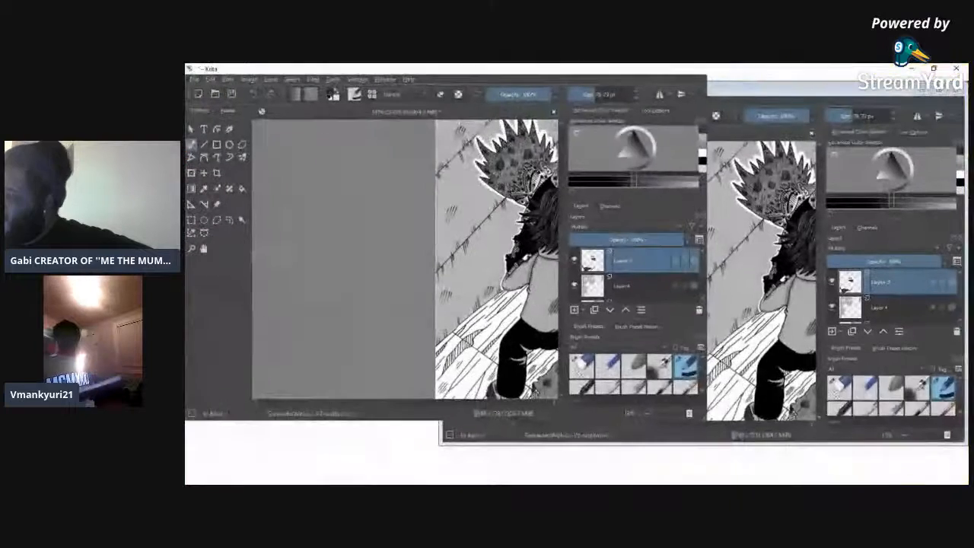
drag(928, 479, 933, 479)
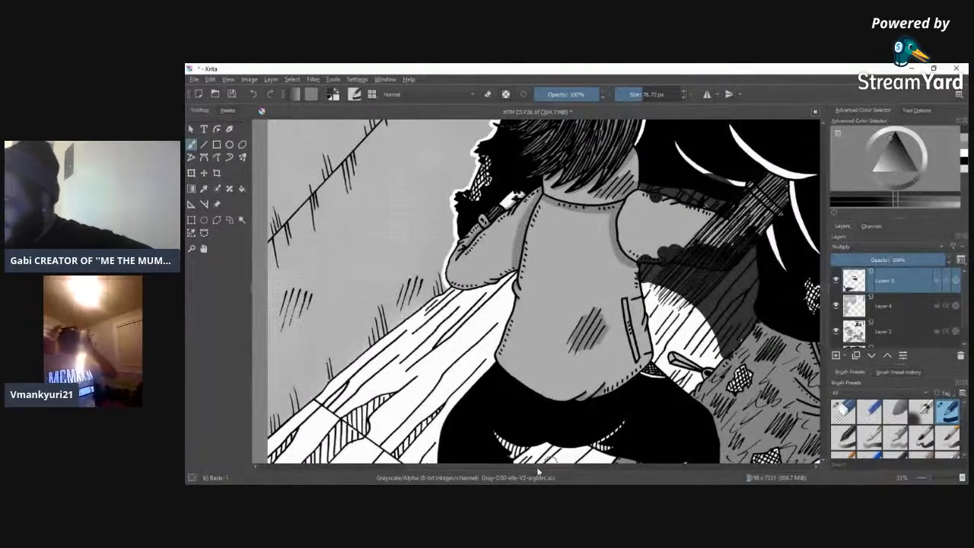
scroll(579, 334, right, 5)
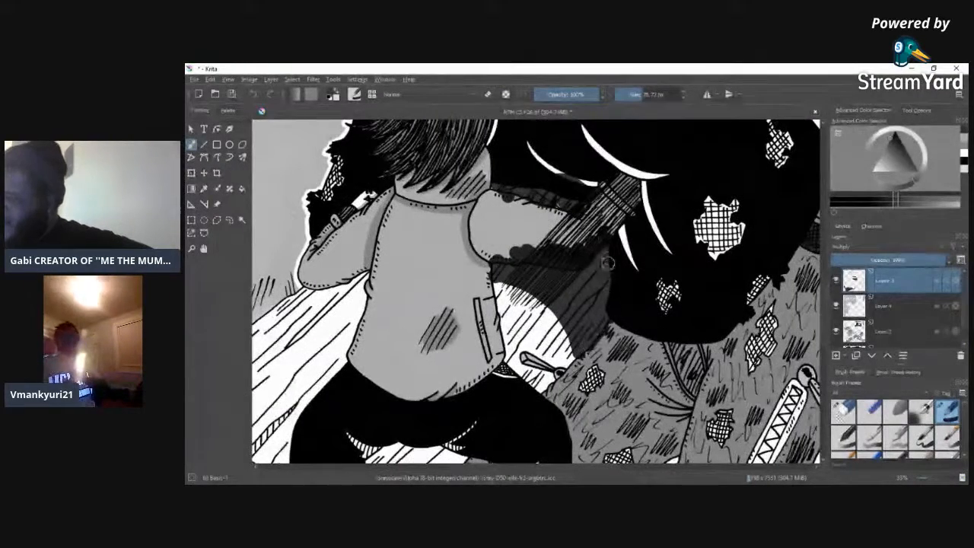
drag(530, 469, 494, 474)
mouse_move(375, 287)
mouse_down()
mouse_move(392, 319)
mouse_move(415, 316)
mouse_move(385, 290)
mouse_move(394, 307)
mouse_move(411, 274)
mouse_up()
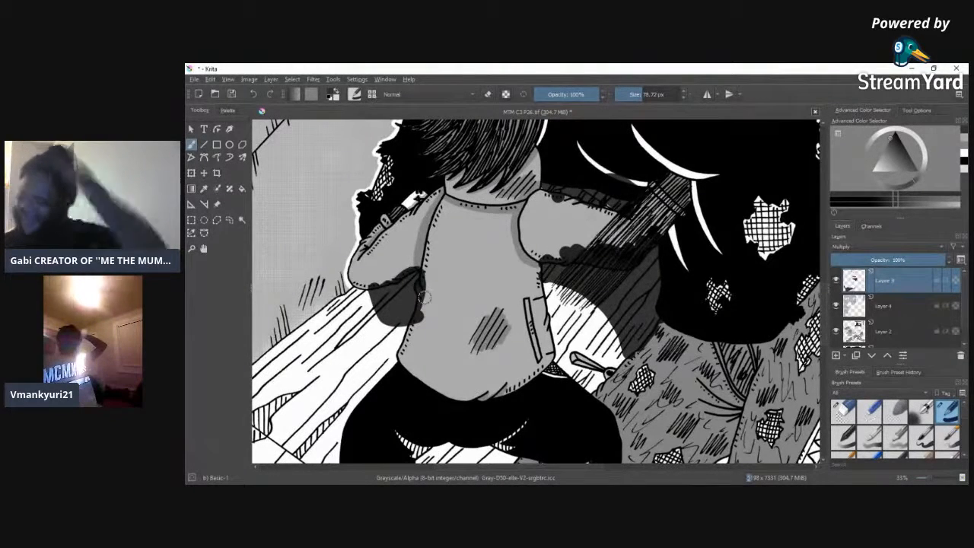
Step: Paint a dark shadow on the floor along the outer edge of the large figure's bent leg
drag(533, 473, 594, 474)
drag(824, 299, 825, 329)
drag(927, 478, 921, 481)
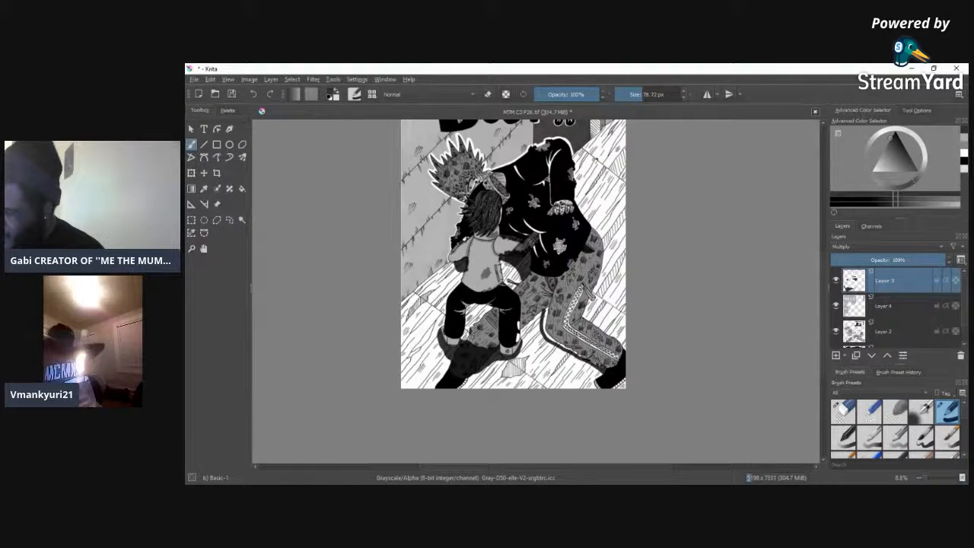
mouse_move(581, 355)
mouse_down()
mouse_move(546, 332)
mouse_move(546, 307)
mouse_up()
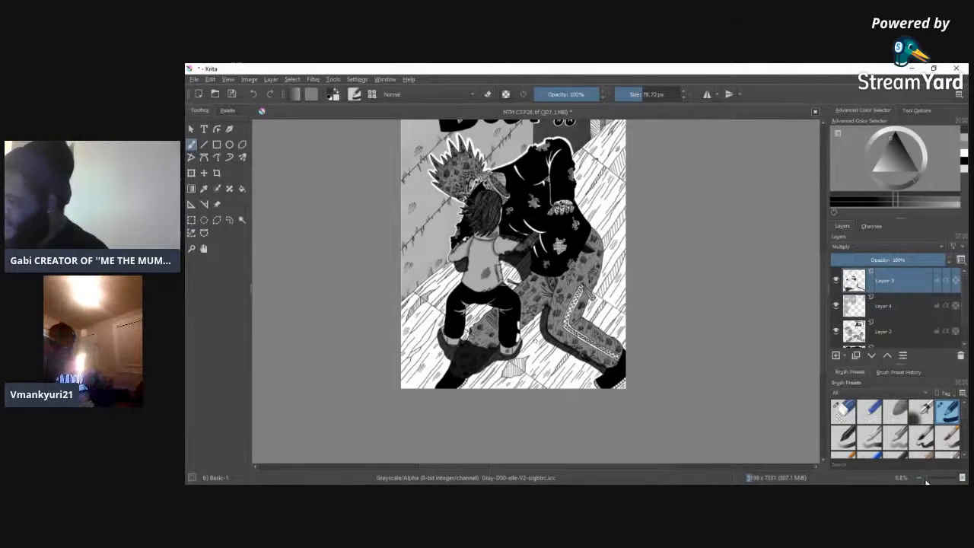
Step: Erase the dark shadow overspill from the large figure's trousers around the inner thigh and knee with the 36.21 px Eraser Circle
scroll(932, 482, up, 5)
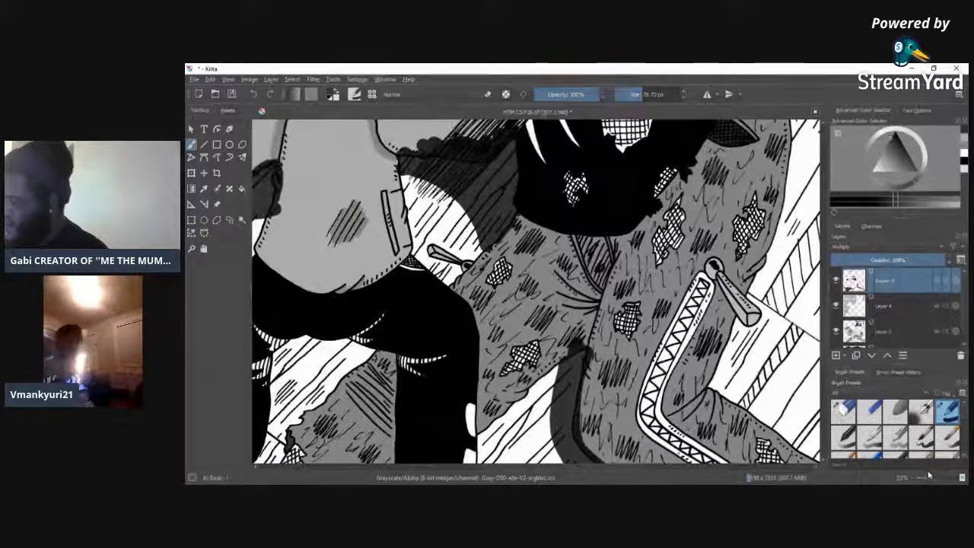
click(932, 480)
click(931, 481)
drag(527, 469, 609, 469)
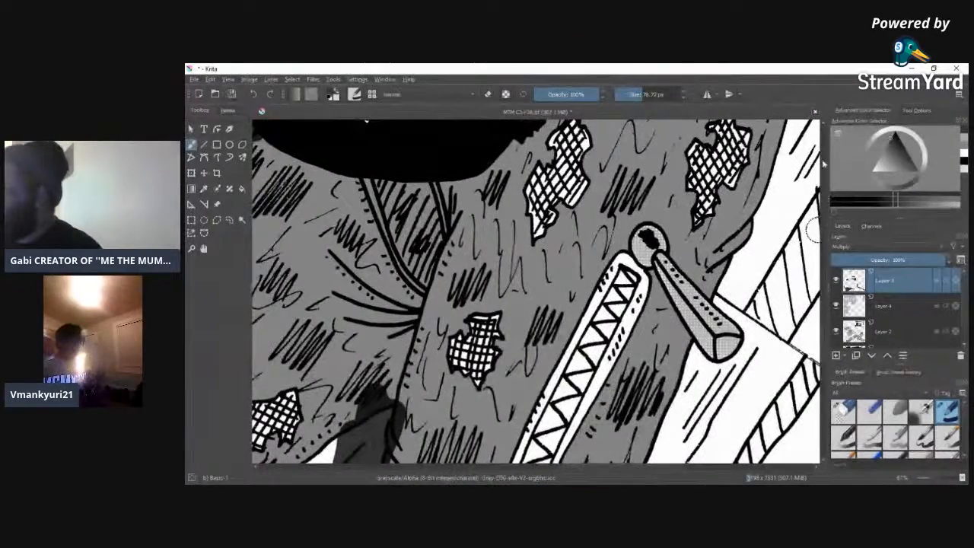
scroll(816, 365, down, 5)
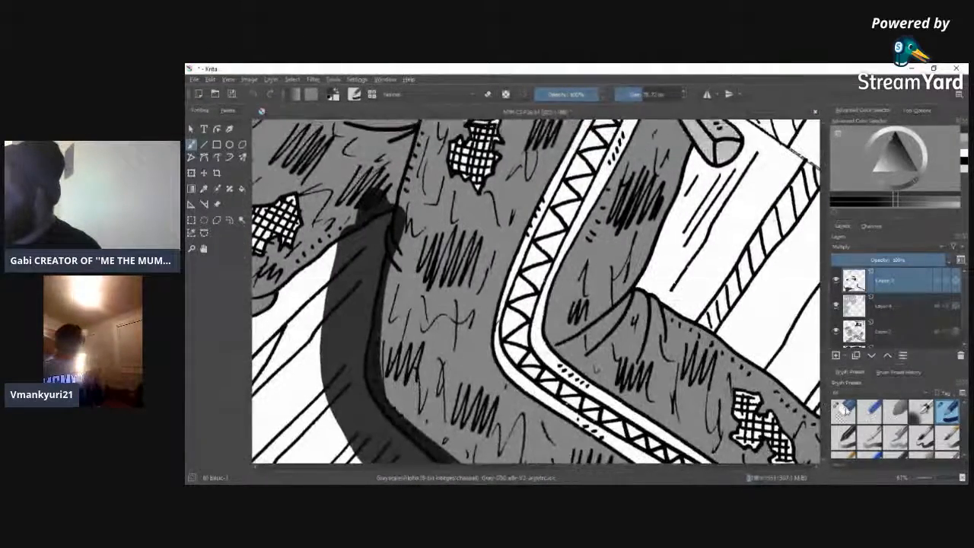
key(e)
mouse_move(409, 208)
mouse_down()
mouse_move(407, 238)
mouse_move(390, 259)
mouse_move(375, 373)
mouse_move(373, 356)
mouse_up()
drag(384, 400, 445, 455)
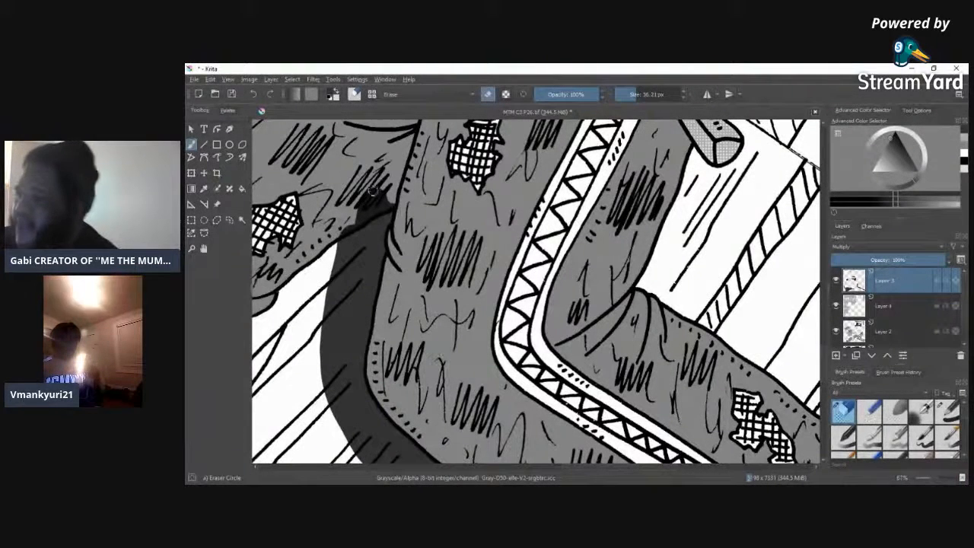
drag(357, 212, 390, 195)
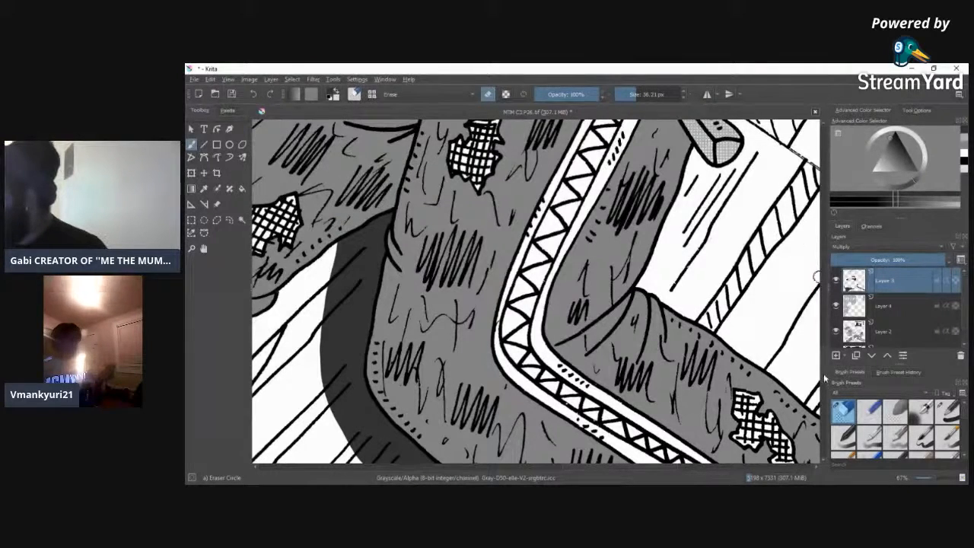
Step: Erase the shadow overspill along the lower edge of the large figure's shin, up to the crosshatched patch
scroll(822, 350, down, 5)
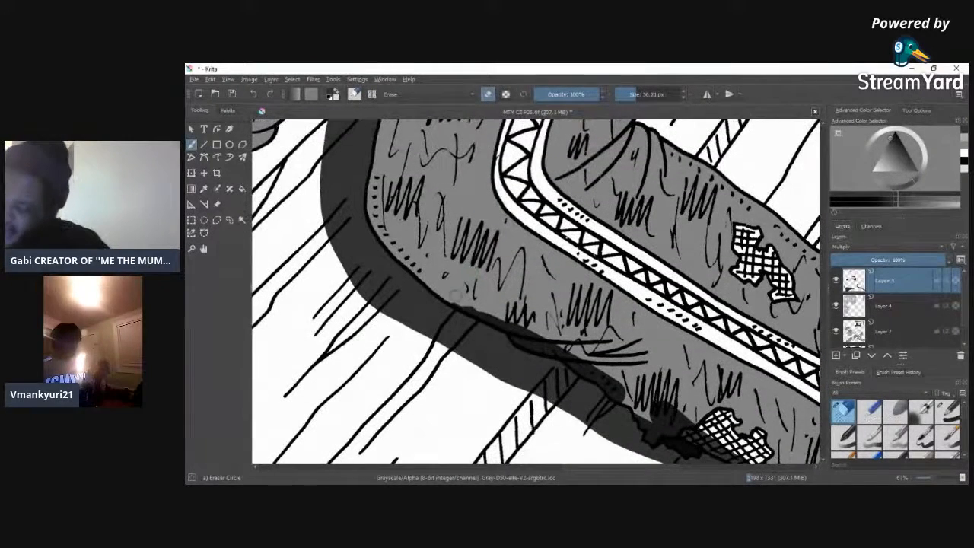
mouse_move(491, 317)
mouse_down()
mouse_move(519, 332)
mouse_move(523, 320)
mouse_move(518, 337)
mouse_move(535, 318)
mouse_move(537, 344)
mouse_move(571, 349)
mouse_move(653, 417)
mouse_up()
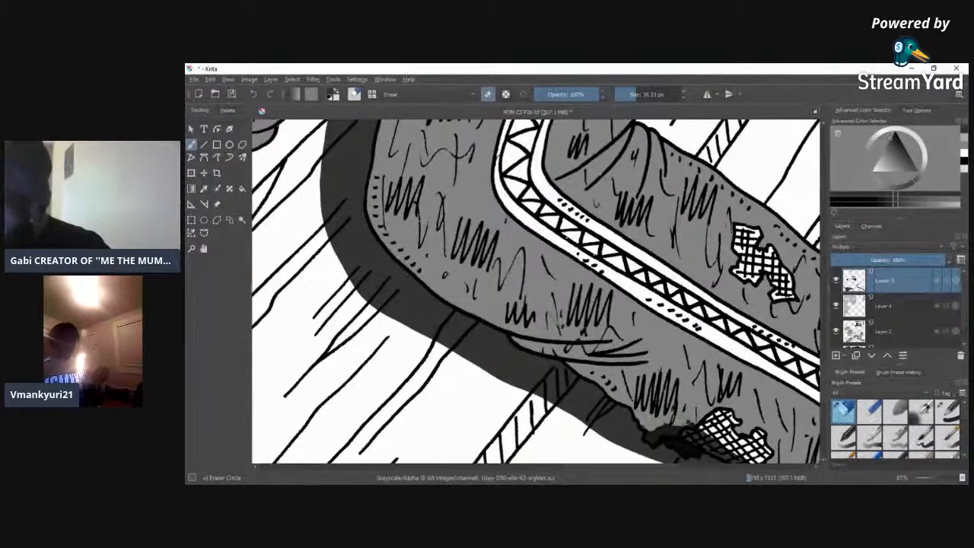
drag(668, 430, 649, 436)
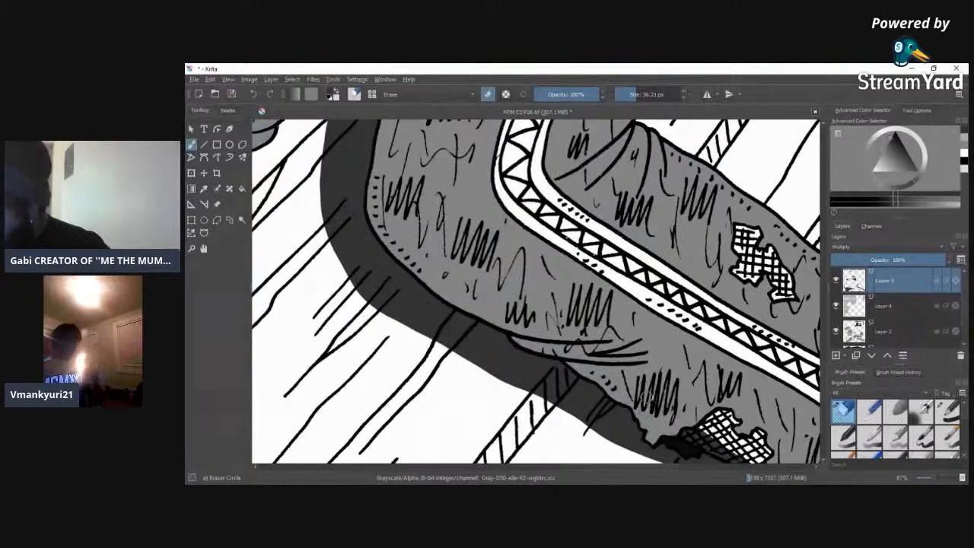
Step: Erase the dark shadow overspill around the crosshatched patch and ragged hem of the large figure's shin with the 36.21 px Eraser Circle
click(947, 405)
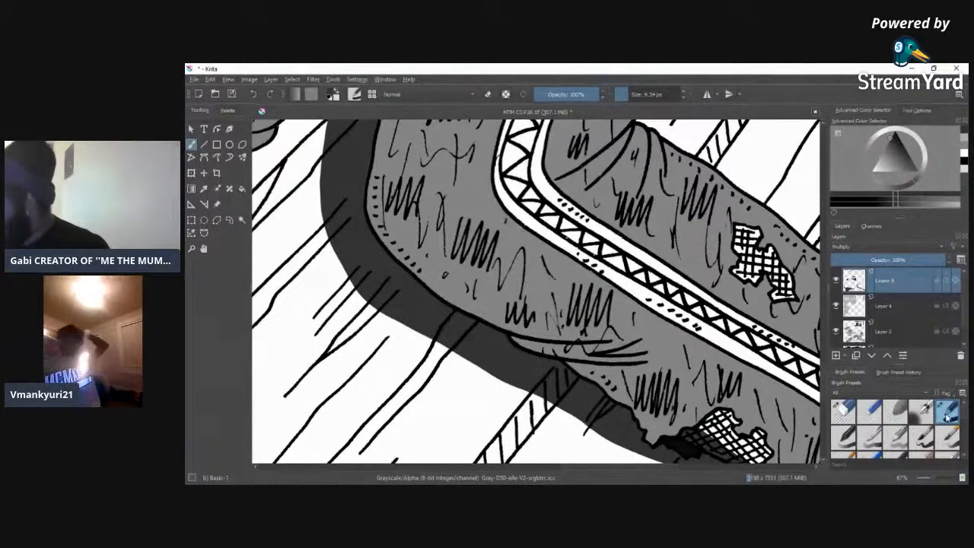
click(842, 411)
drag(616, 466, 661, 470)
scroll(586, 392, down, 3)
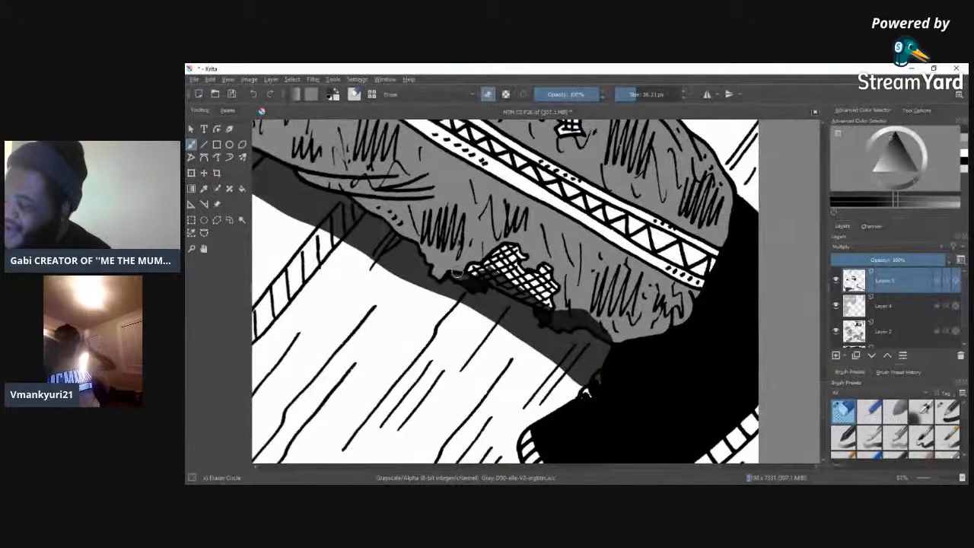
mouse_move(463, 276)
mouse_down()
mouse_move(506, 277)
mouse_move(545, 314)
mouse_up()
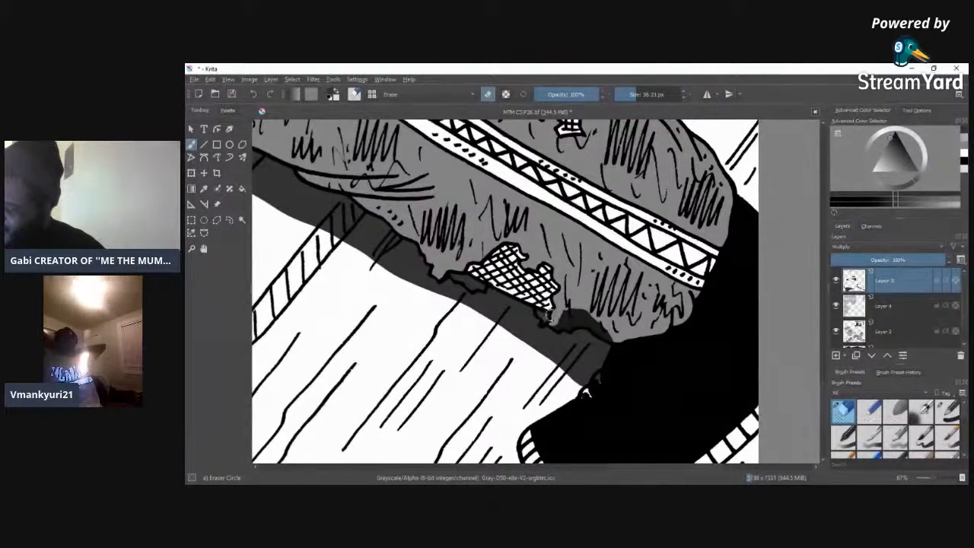
drag(579, 316, 595, 324)
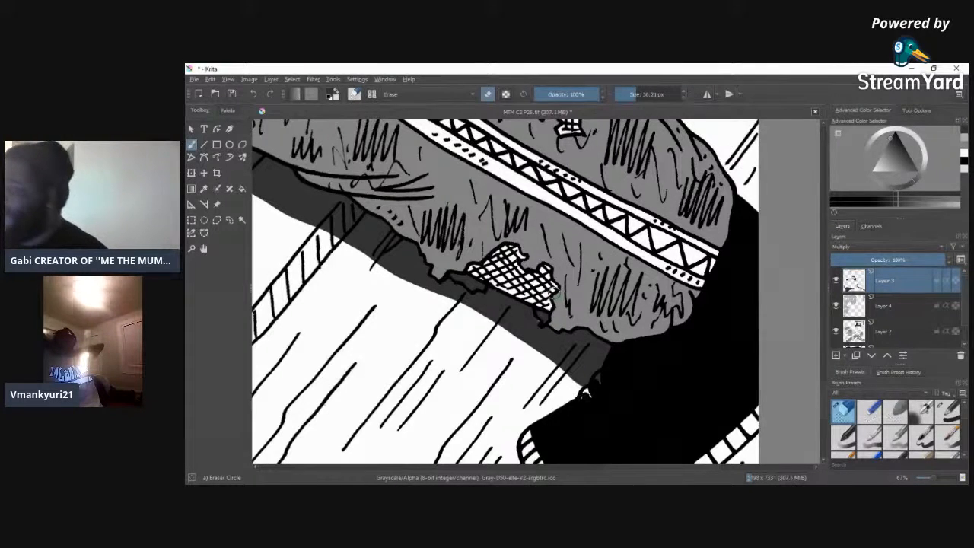
click(948, 411)
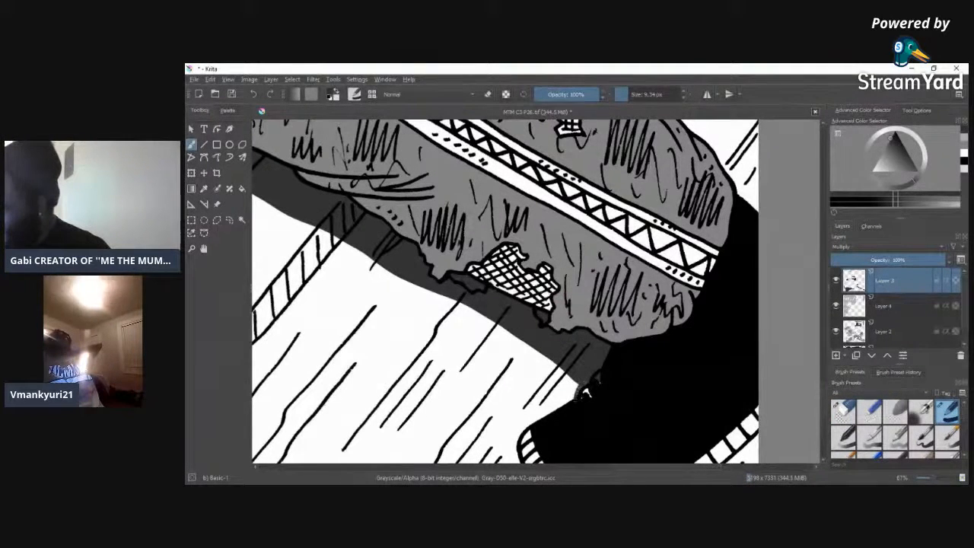
key(e)
mouse_move(610, 388)
mouse_down()
mouse_move(598, 379)
mouse_move(583, 391)
mouse_up()
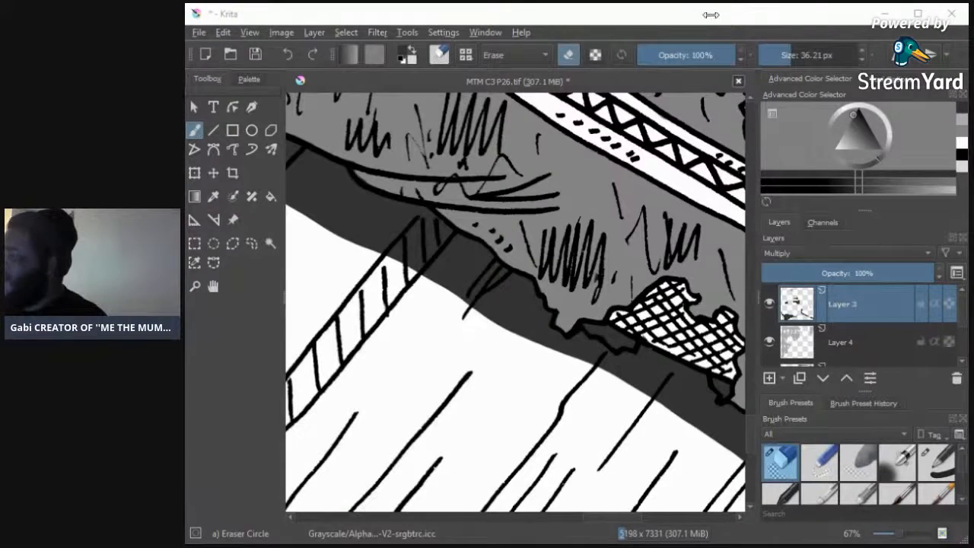
Step: Erase the dark shadow overspill from the large figure's trousers at the hip, just below the black top
click(919, 14)
mouse_move(618, 468)
mouse_down()
mouse_move(654, 467)
mouse_move(533, 470)
mouse_up()
drag(825, 395, 827, 305)
drag(543, 468, 512, 471)
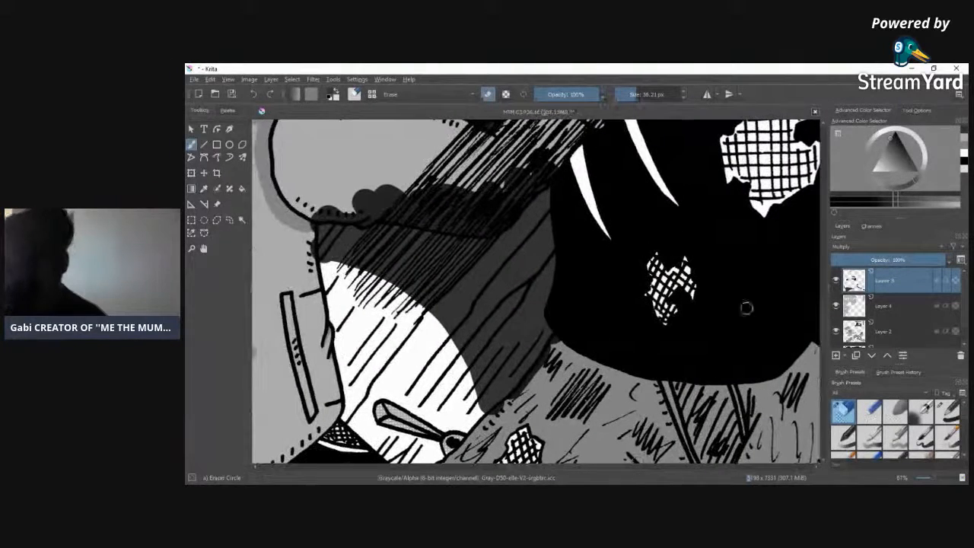
scroll(822, 323, down, 3)
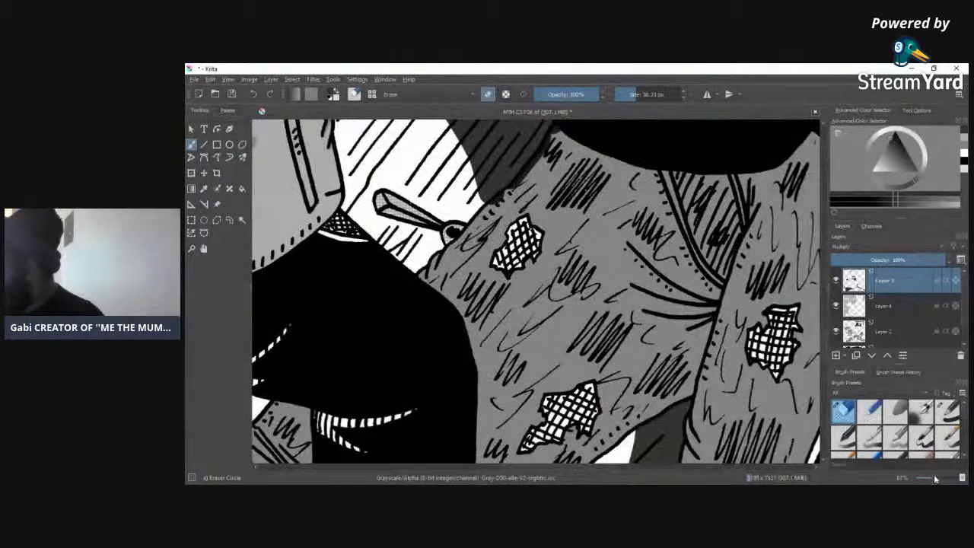
drag(931, 479, 939, 480)
scroll(826, 337, up, 5)
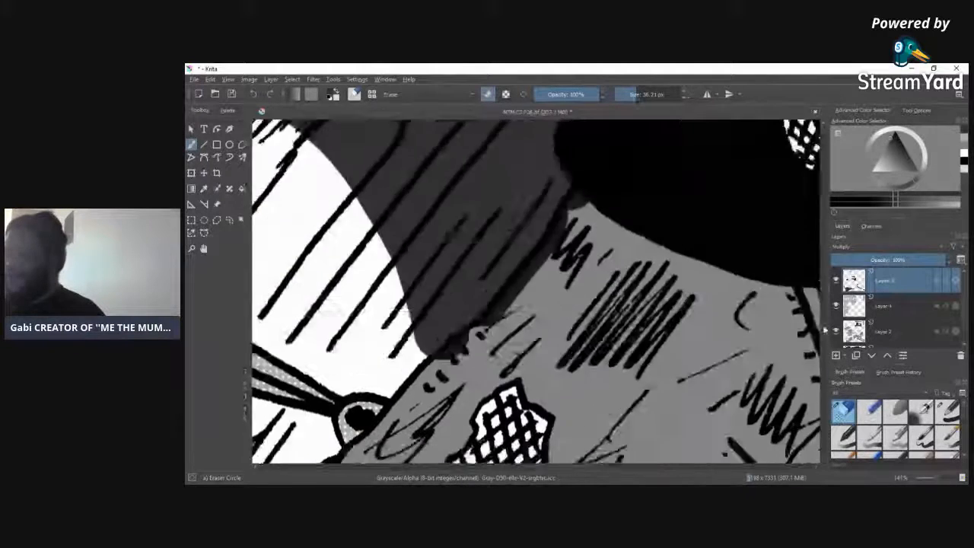
scroll(826, 335, up, 1)
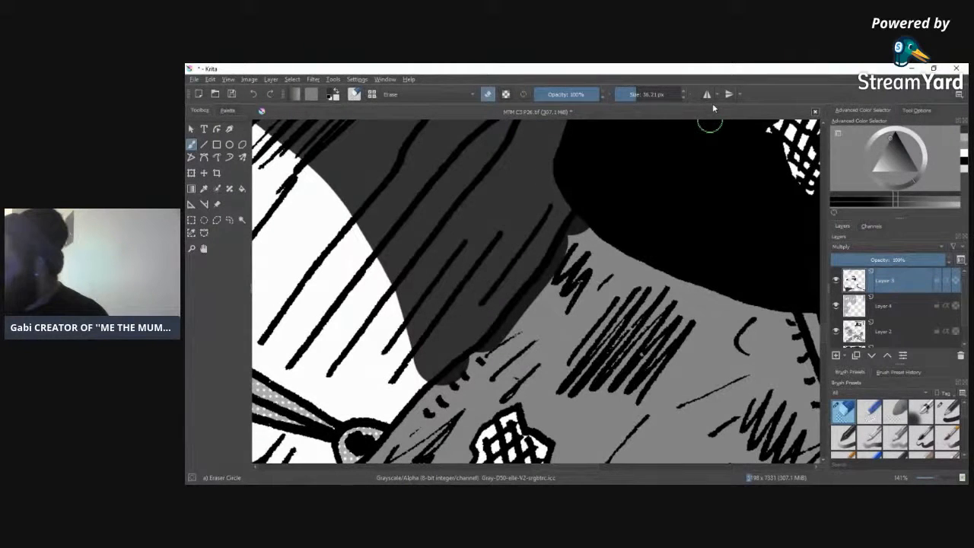
mouse_move(582, 225)
mouse_down()
mouse_move(547, 289)
mouse_move(538, 292)
mouse_move(547, 275)
mouse_move(520, 320)
mouse_move(485, 345)
mouse_move(524, 309)
mouse_move(462, 365)
mouse_up()
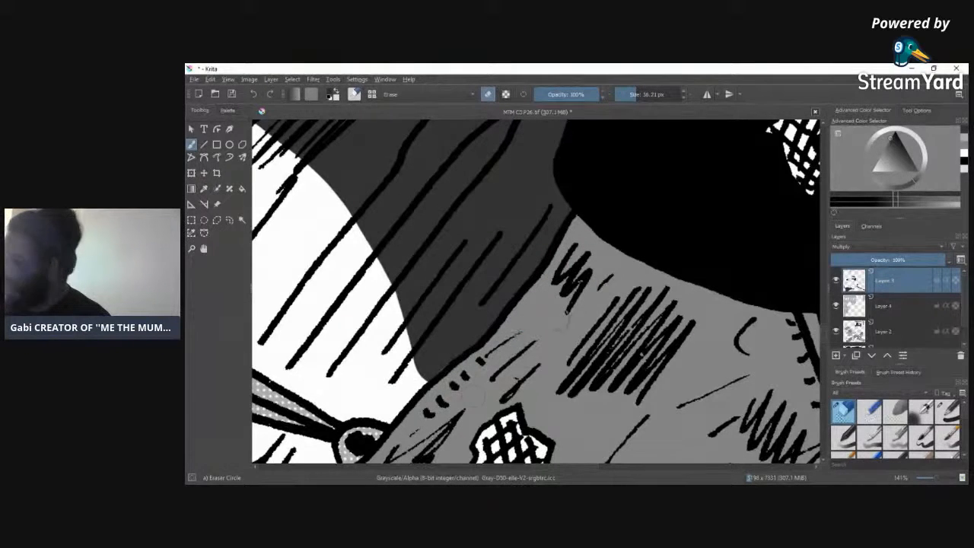
Step: Fill the small gap at the floor shadow's lower tip beside the hip outline with the 9.34 px Basic-1 brush
click(947, 412)
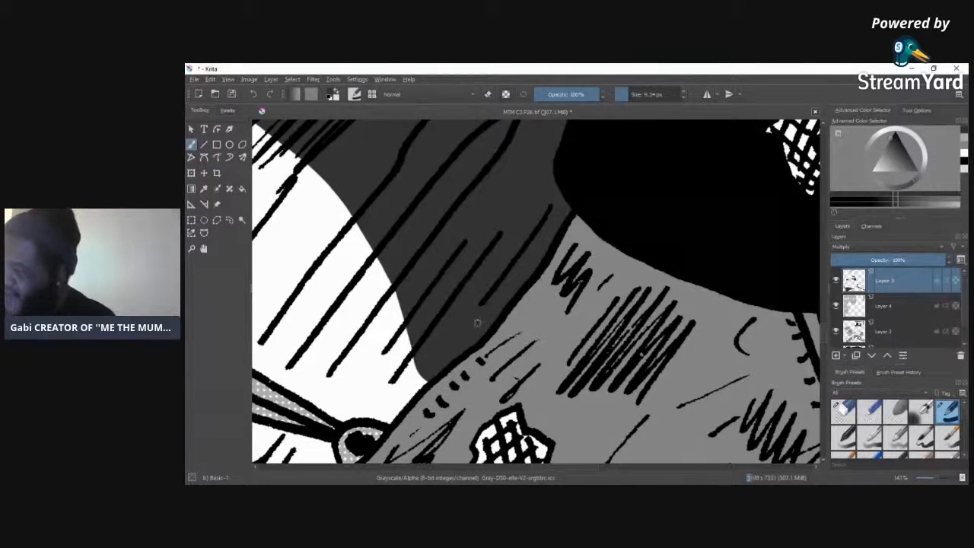
click(844, 413)
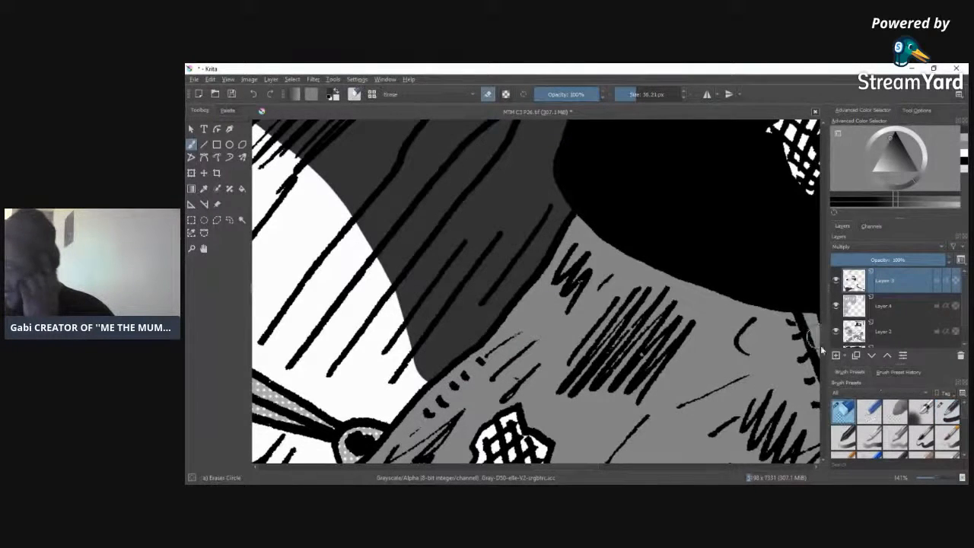
mouse_move(822, 337)
mouse_down()
mouse_move(823, 323)
mouse_move(822, 343)
mouse_up()
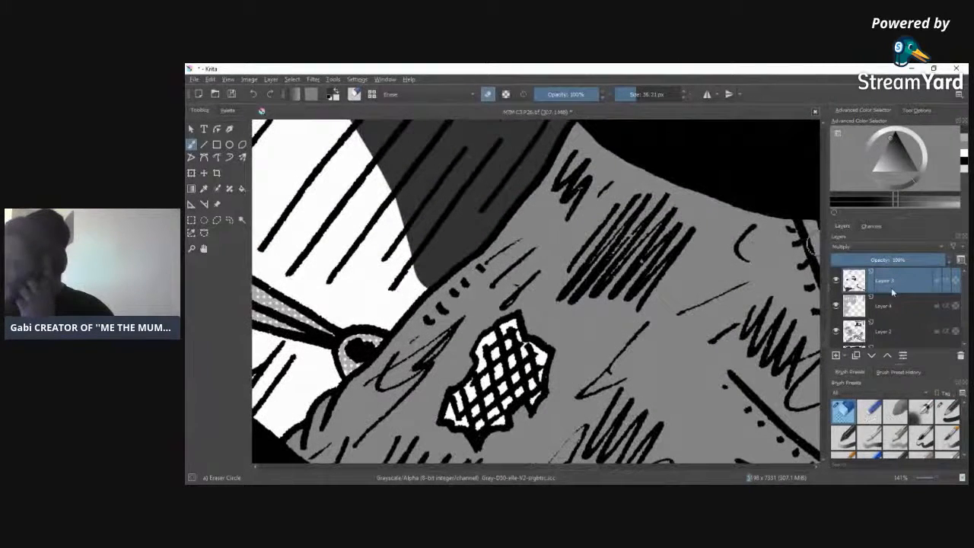
click(947, 412)
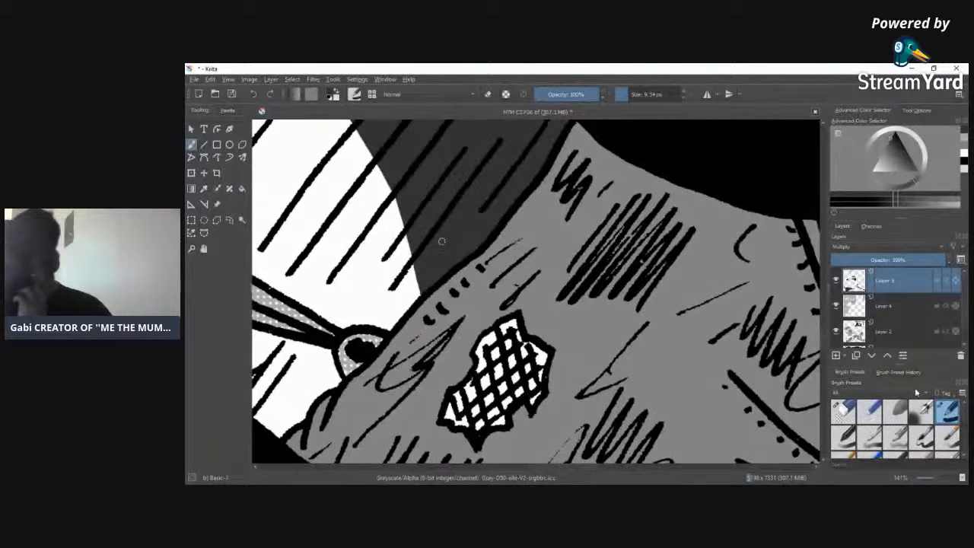
Step: Erase the shadow overspill from the hatched part of the child's right arm and touch up the shadow along its lower edge with Basic-1
click(844, 409)
drag(823, 342, 824, 317)
mouse_move(545, 236)
mouse_down()
mouse_move(561, 218)
mouse_move(563, 228)
mouse_move(444, 269)
mouse_move(477, 225)
mouse_move(358, 283)
mouse_move(294, 272)
mouse_move(312, 259)
mouse_move(267, 284)
mouse_move(289, 309)
mouse_move(358, 293)
mouse_move(298, 303)
mouse_move(337, 322)
mouse_move(403, 320)
mouse_move(468, 300)
mouse_move(548, 246)
mouse_move(475, 326)
mouse_move(431, 348)
mouse_move(262, 326)
mouse_move(381, 329)
mouse_move(468, 313)
mouse_move(509, 272)
mouse_up()
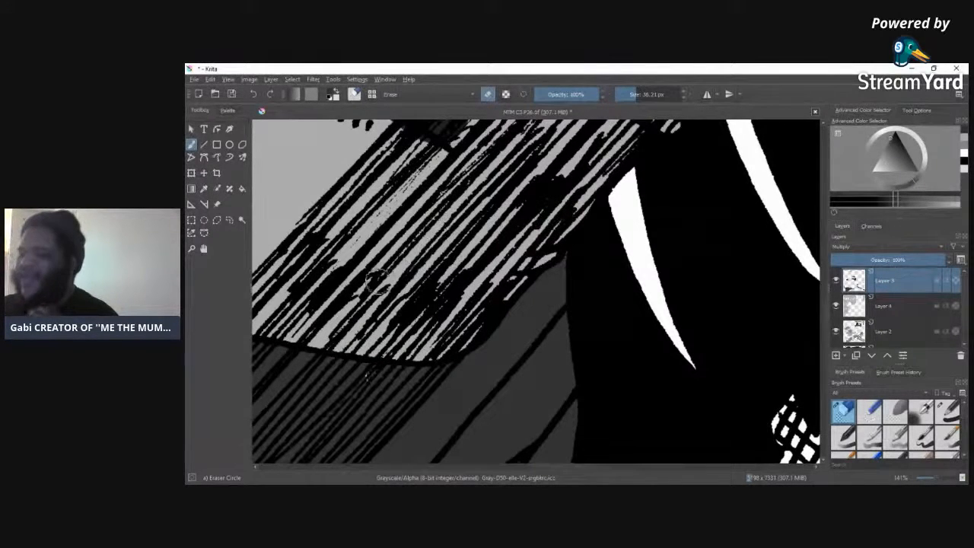
click(947, 411)
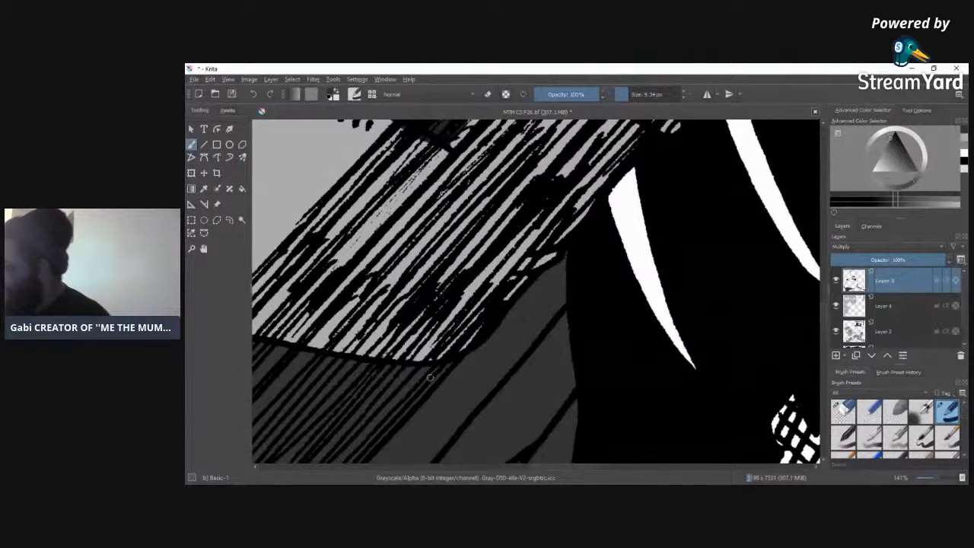
Step: Erase the shadow overspill from the lower edge of the child's right sleeve and the adjoining side of the top
click(844, 411)
drag(558, 469, 528, 470)
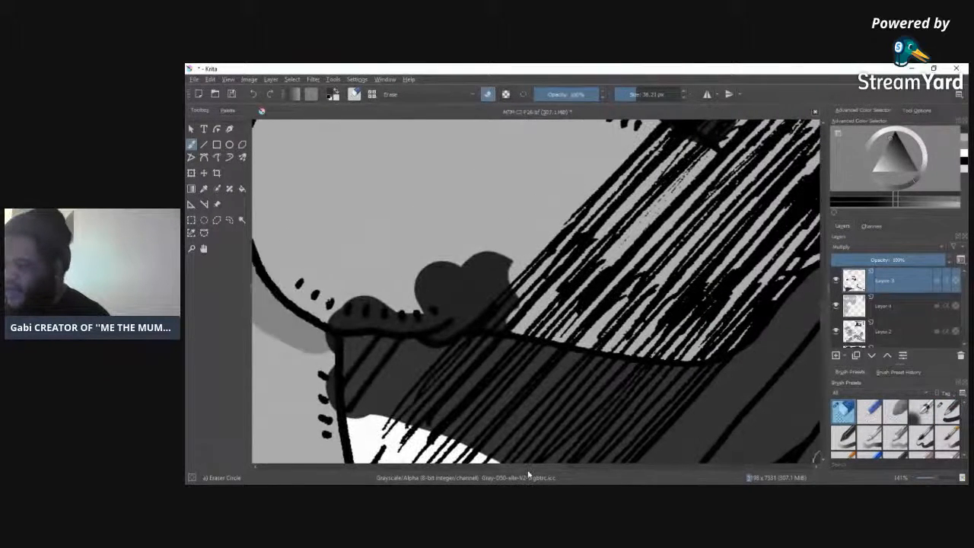
mouse_move(513, 285)
mouse_down()
mouse_move(463, 260)
mouse_move(472, 257)
mouse_move(335, 312)
mouse_move(331, 421)
mouse_move(329, 323)
mouse_move(449, 306)
mouse_move(435, 318)
mouse_move(474, 289)
mouse_move(438, 294)
mouse_move(518, 275)
mouse_move(509, 324)
mouse_move(465, 318)
mouse_move(487, 302)
mouse_move(433, 333)
mouse_move(385, 320)
mouse_up()
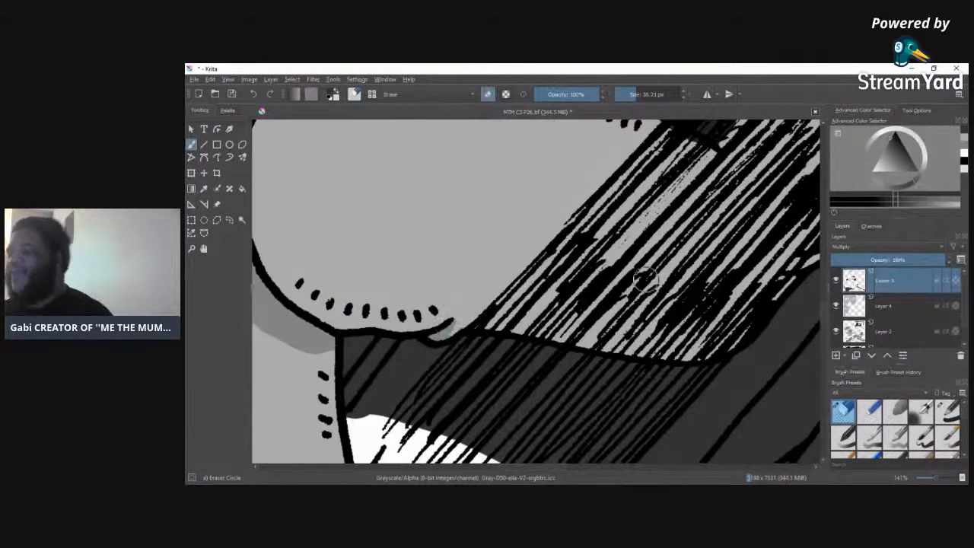
Step: Erase the shadow overspill from the upper edge of the child's right sleeve and the white highlight on the large figure's black top
drag(825, 314, 826, 301)
mouse_move(411, 329)
mouse_down()
mouse_move(384, 303)
mouse_move(442, 310)
mouse_move(378, 317)
mouse_move(442, 305)
mouse_move(440, 292)
mouse_move(330, 281)
mouse_move(359, 283)
mouse_up()
mouse_move(461, 331)
mouse_down()
mouse_move(494, 333)
mouse_move(482, 312)
mouse_move(508, 325)
mouse_move(461, 311)
mouse_move(622, 369)
mouse_move(595, 352)
mouse_move(655, 392)
mouse_move(689, 397)
mouse_move(746, 375)
mouse_move(695, 393)
mouse_move(754, 355)
mouse_move(694, 372)
mouse_move(733, 340)
mouse_move(707, 366)
mouse_move(696, 357)
mouse_move(735, 346)
mouse_move(665, 375)
mouse_move(714, 358)
mouse_up()
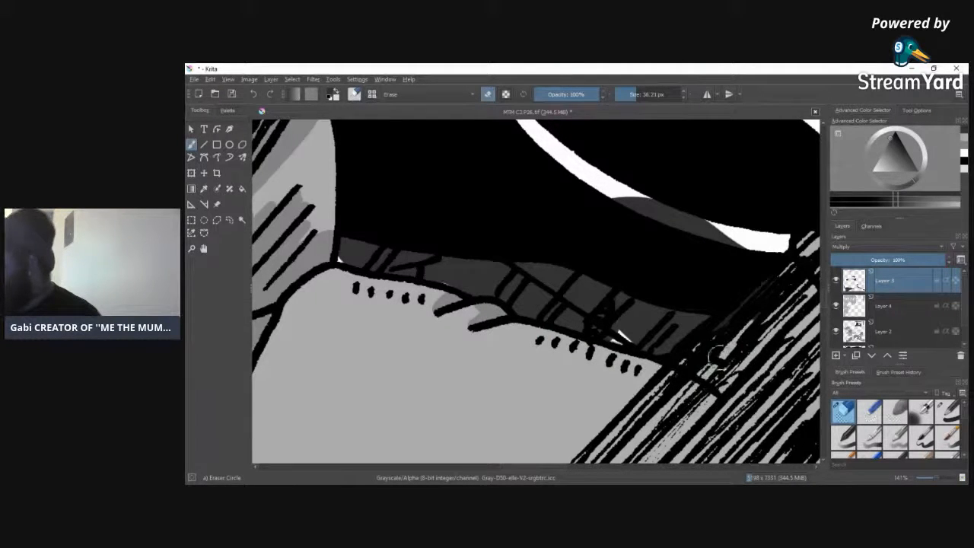
drag(510, 467, 552, 466)
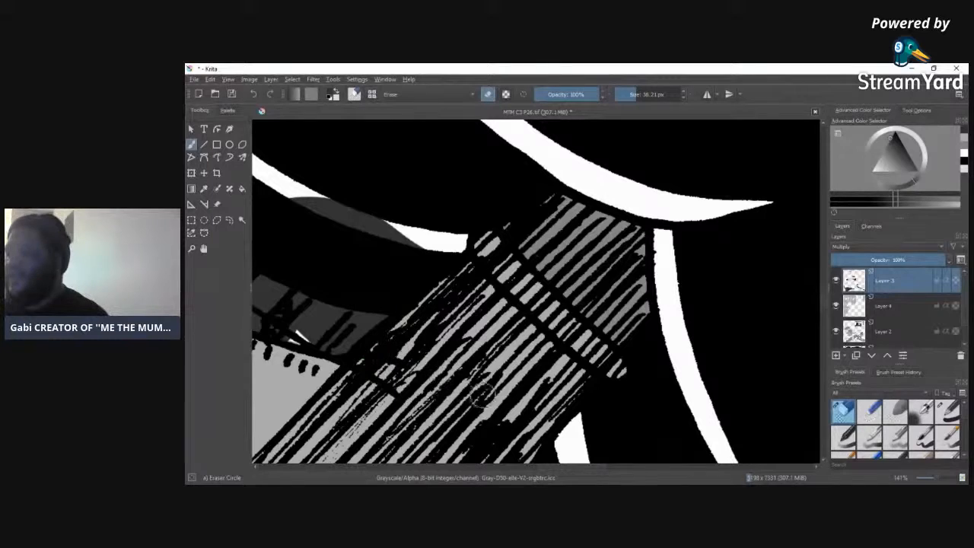
drag(341, 218, 347, 224)
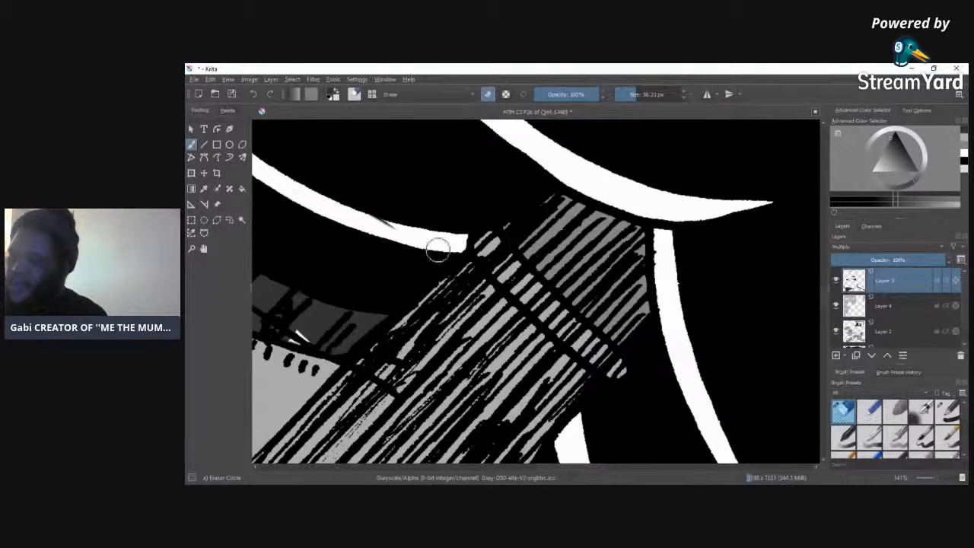
Step: Fill the white gaps in the dark shadow above the child's right sleeve with the 9.34 px Basic-1 brush
drag(587, 471, 548, 466)
drag(823, 306, 823, 296)
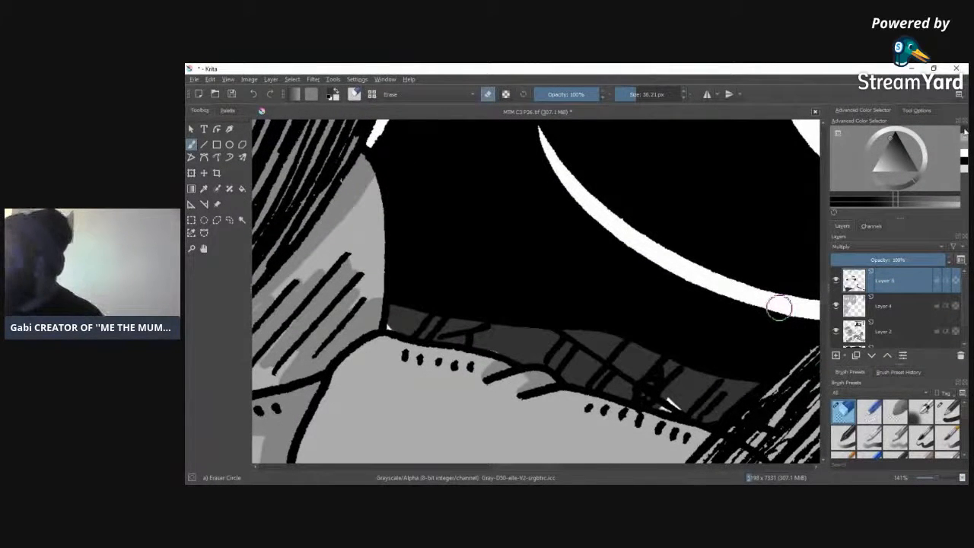
drag(676, 403, 664, 400)
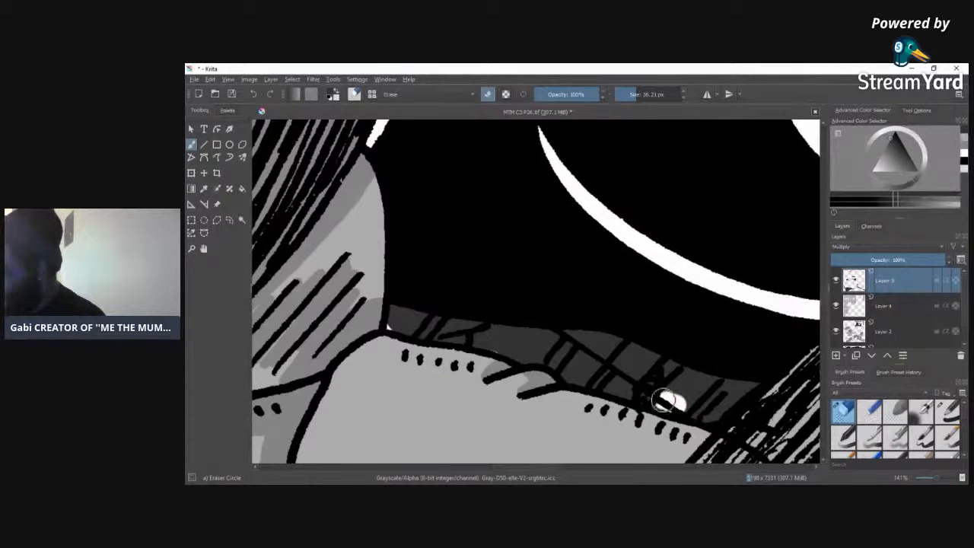
click(951, 413)
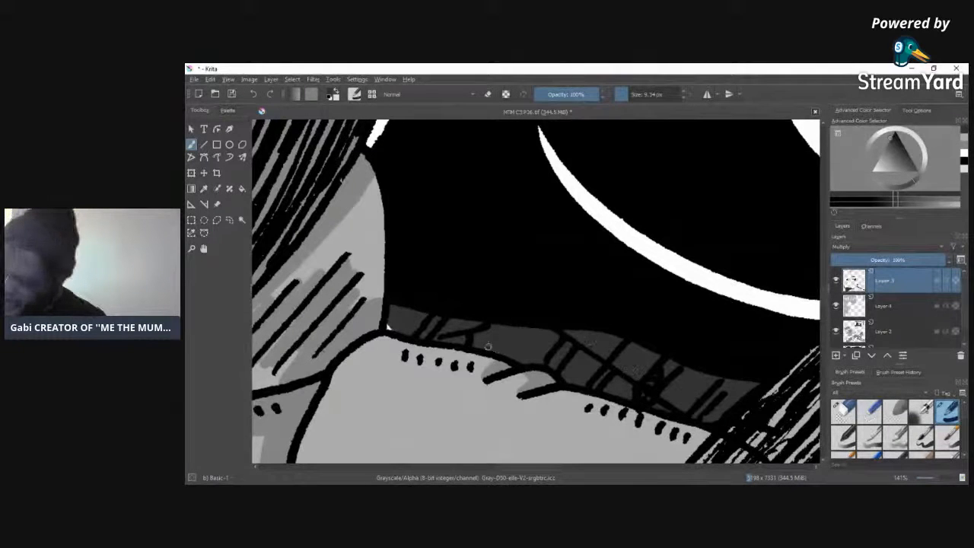
key(slash)
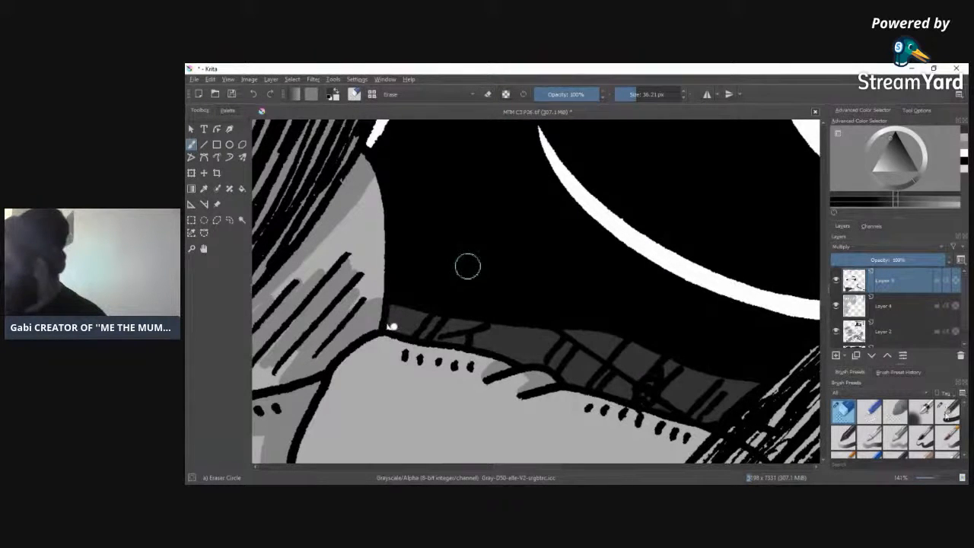
key(slash)
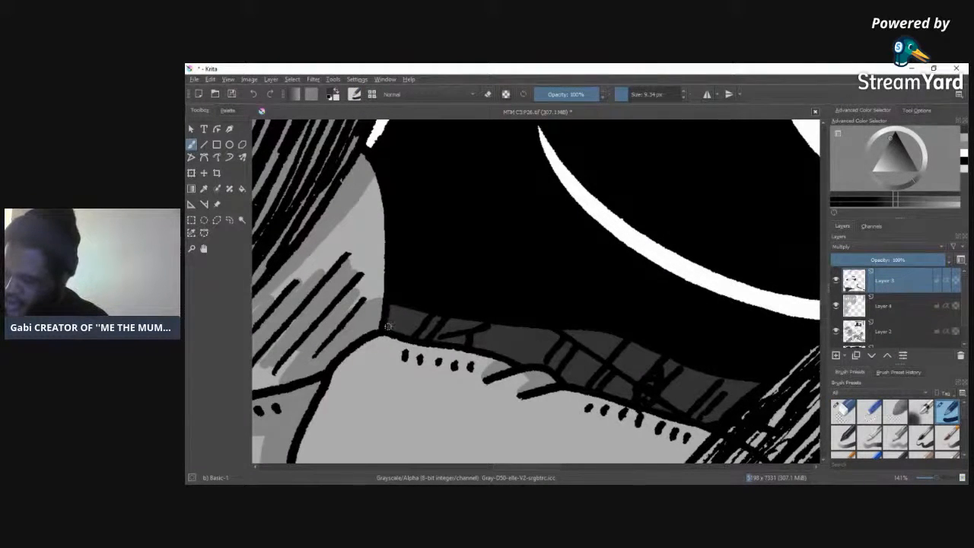
Step: Erase the dark shadow overspill from the child's left sleeve and the side of the top at the armpit with the 36.21 px Eraser Circle
drag(564, 467, 516, 472)
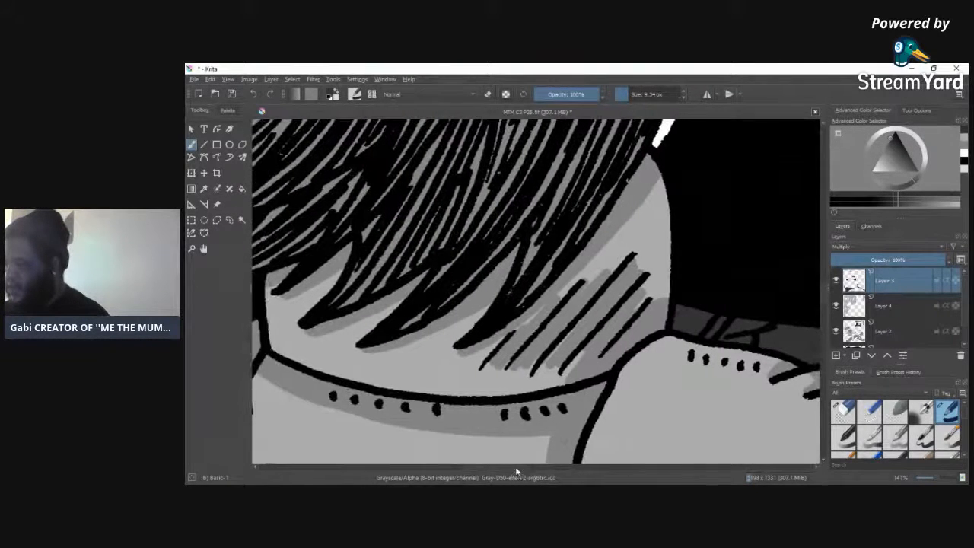
mouse_move(938, 480)
mouse_down()
mouse_move(929, 481)
mouse_move(944, 475)
mouse_up()
drag(533, 470, 472, 473)
mouse_move(823, 298)
mouse_down()
mouse_move(826, 327)
mouse_move(834, 292)
mouse_up()
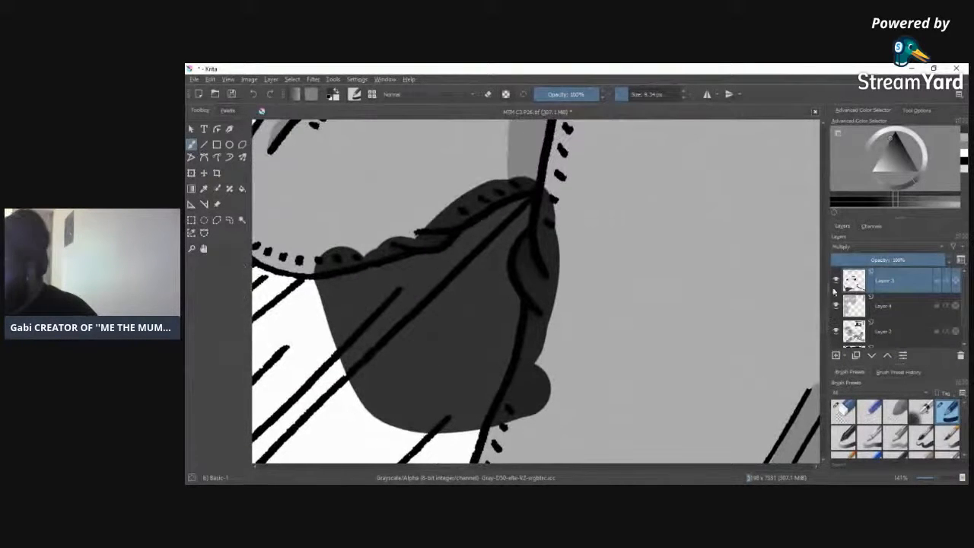
click(843, 411)
mouse_move(555, 354)
mouse_down()
mouse_move(545, 391)
mouse_move(534, 389)
mouse_move(503, 428)
mouse_move(538, 323)
mouse_move(541, 337)
mouse_move(541, 252)
mouse_move(523, 274)
mouse_move(536, 283)
mouse_move(556, 215)
mouse_move(556, 274)
mouse_move(544, 227)
mouse_move(548, 171)
mouse_move(421, 225)
mouse_move(489, 179)
mouse_move(443, 222)
mouse_move(488, 194)
mouse_move(436, 235)
mouse_move(401, 234)
mouse_move(312, 262)
mouse_move(427, 233)
mouse_up()
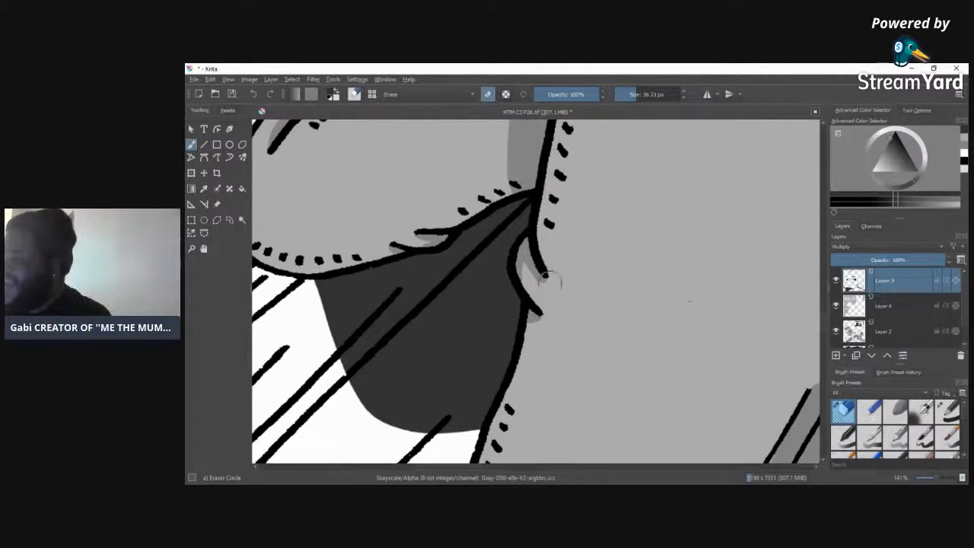
Step: Examine the cleaned-up shadows around both figures with the page zoomed out to 17%
scroll(938, 481, down, 10)
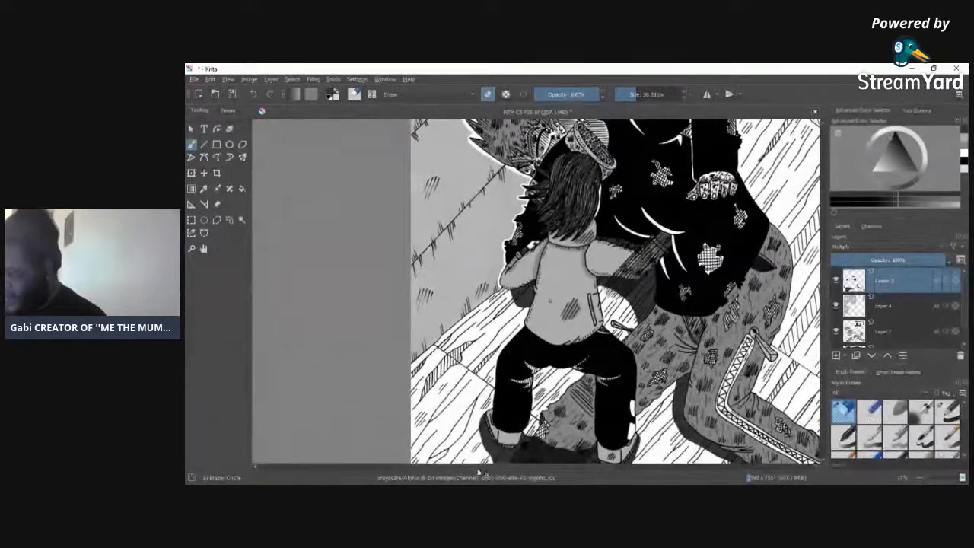
drag(490, 468, 530, 468)
mouse_move(825, 289)
mouse_down()
mouse_move(827, 336)
mouse_move(828, 280)
mouse_up()
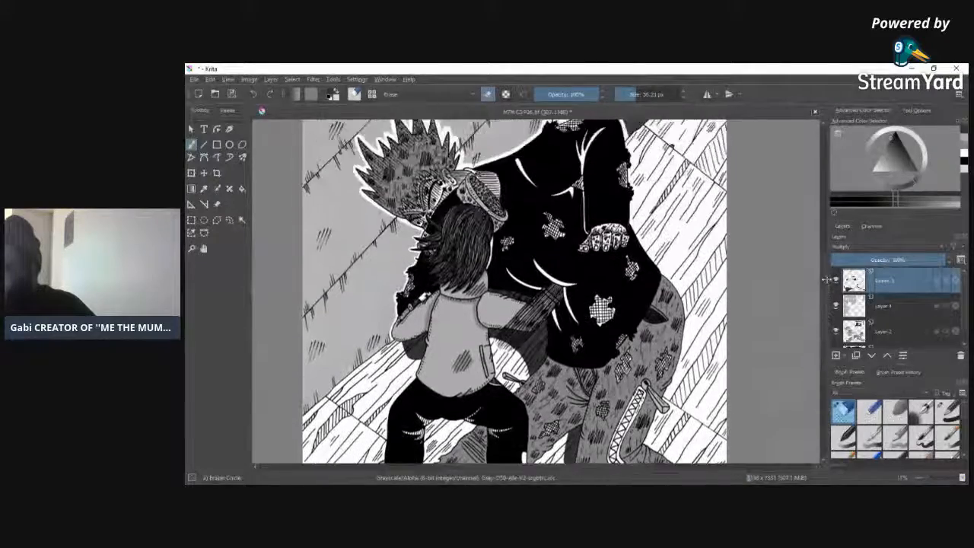
drag(827, 271, 826, 283)
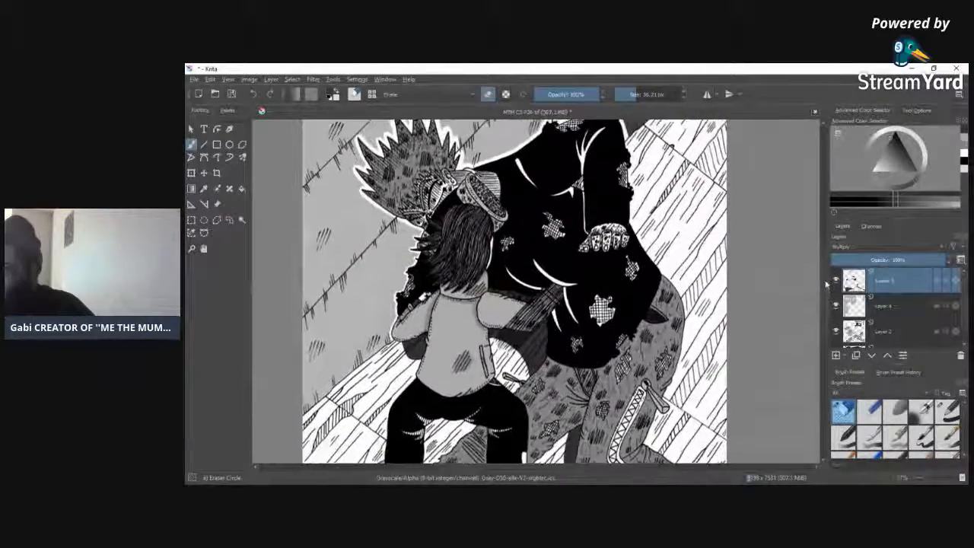
drag(827, 292, 827, 288)
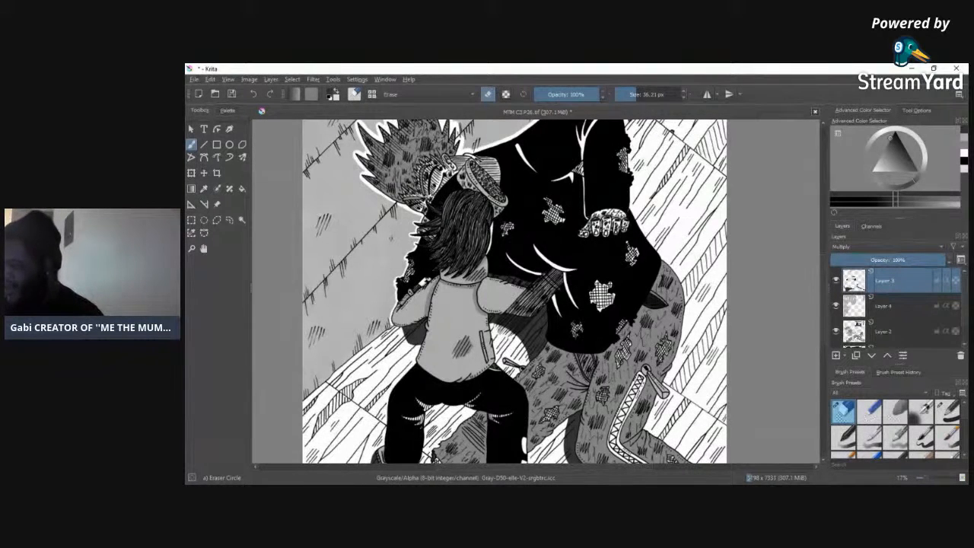
scroll(514, 290, down, 5)
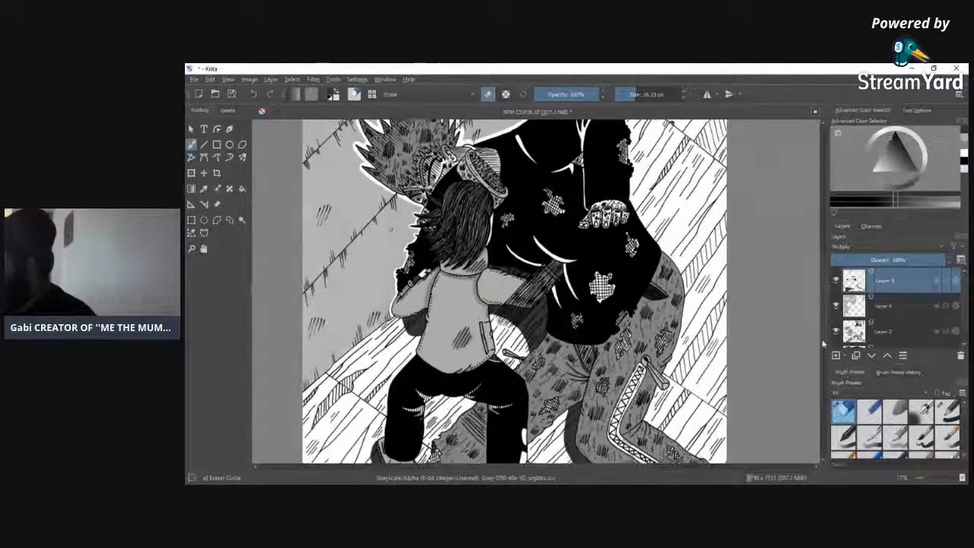
Step: Switch from the eraser to the 9.34 px Basic-1 brush for shading the large figure's trousers at 100% zoom
click(932, 480)
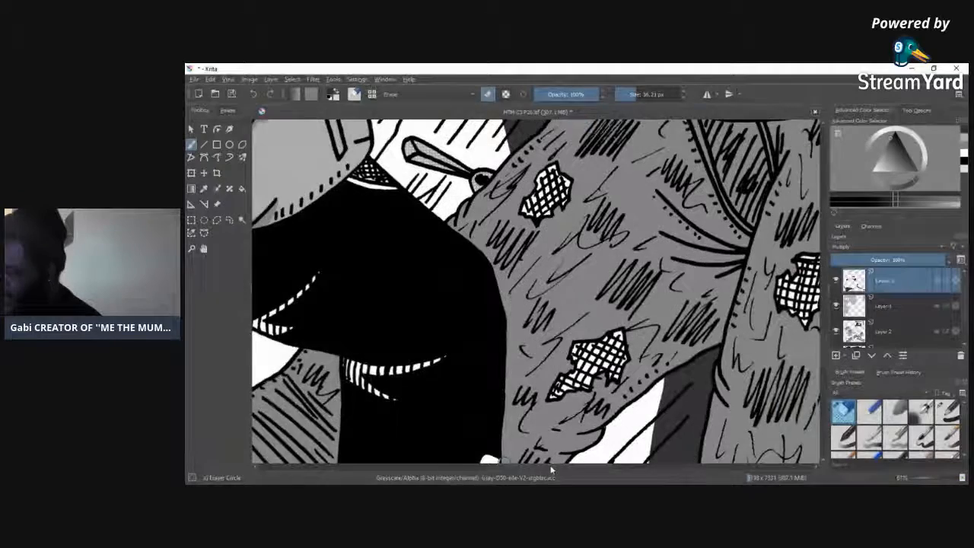
drag(548, 467, 559, 467)
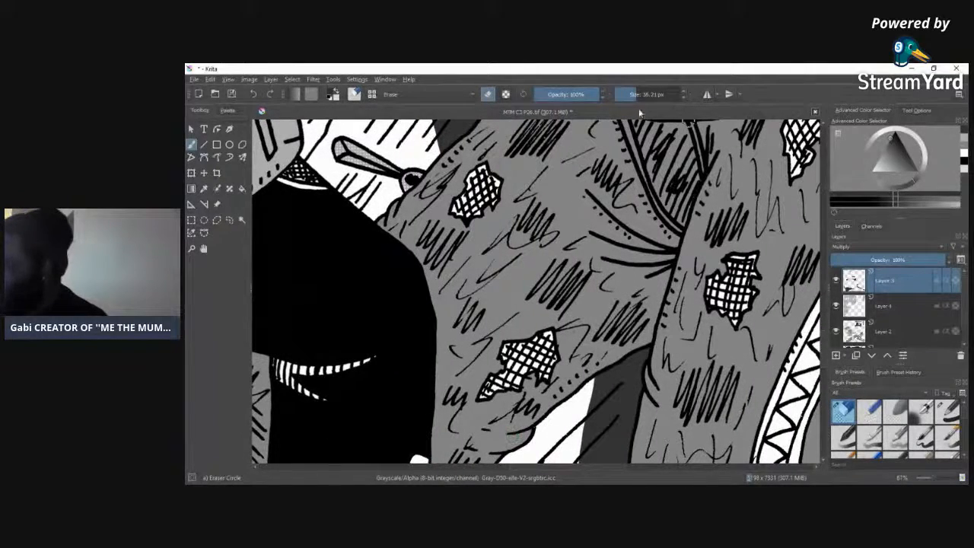
drag(935, 480, 937, 481)
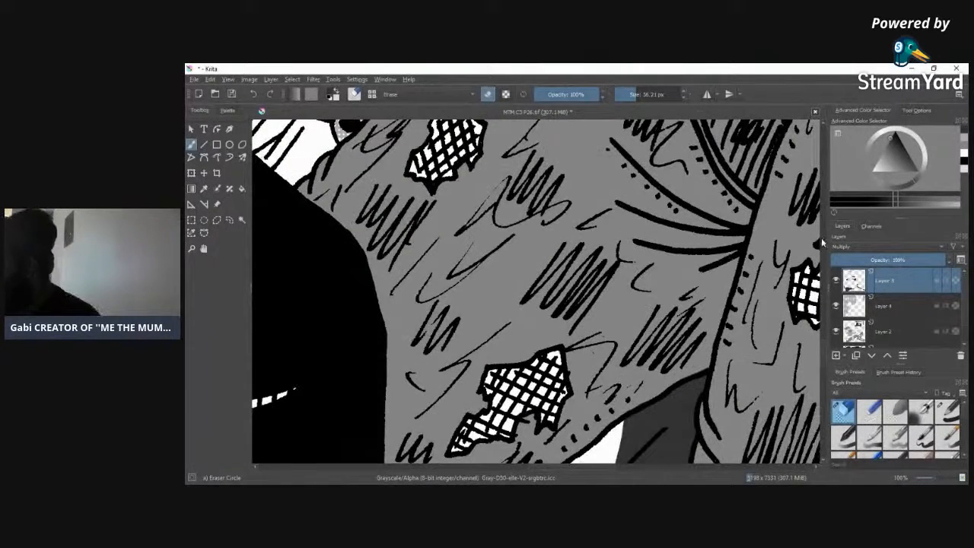
scroll(825, 373, down, 3)
scroll(825, 373, up, 1)
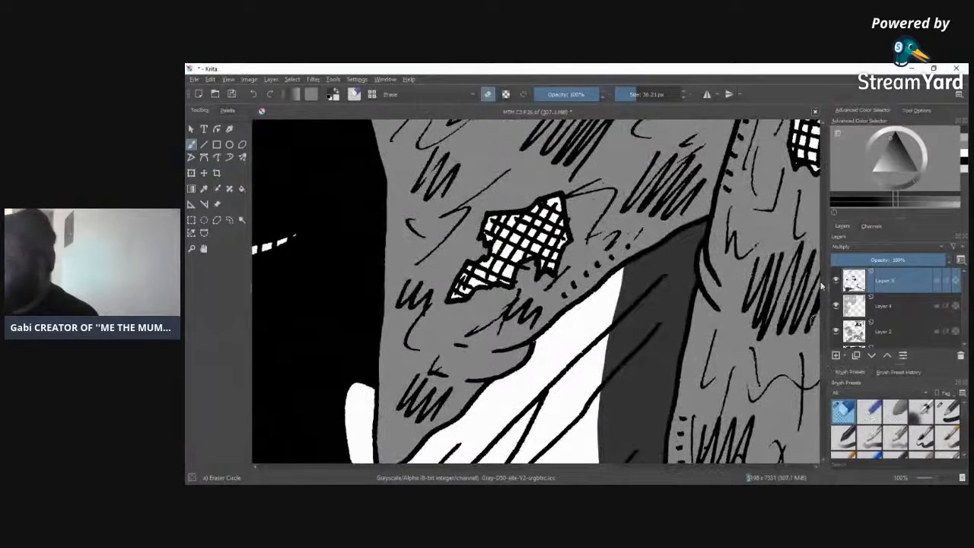
click(627, 94)
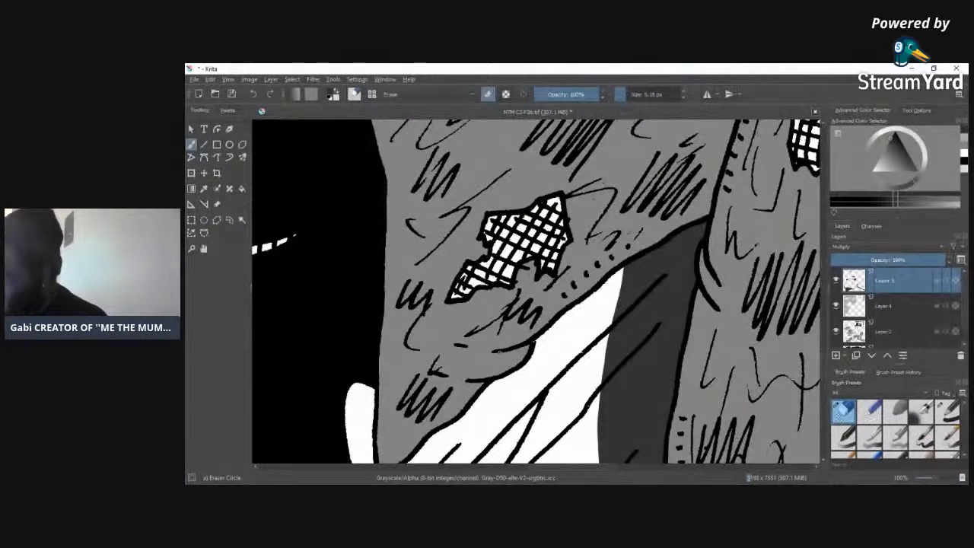
click(947, 411)
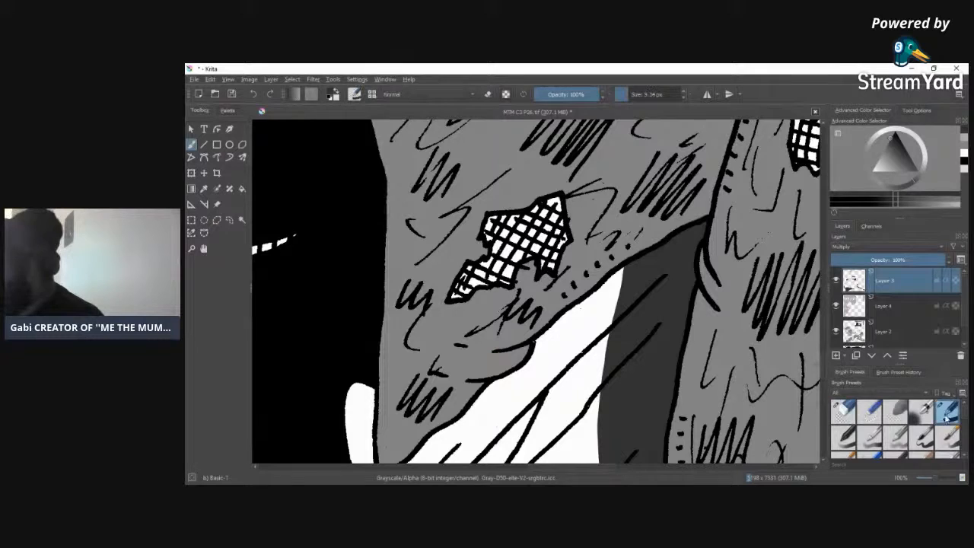
mouse_move(490, 354)
mouse_down()
mouse_move(528, 358)
mouse_move(532, 344)
mouse_move(502, 353)
mouse_move(526, 358)
mouse_move(505, 356)
mouse_move(526, 347)
mouse_up()
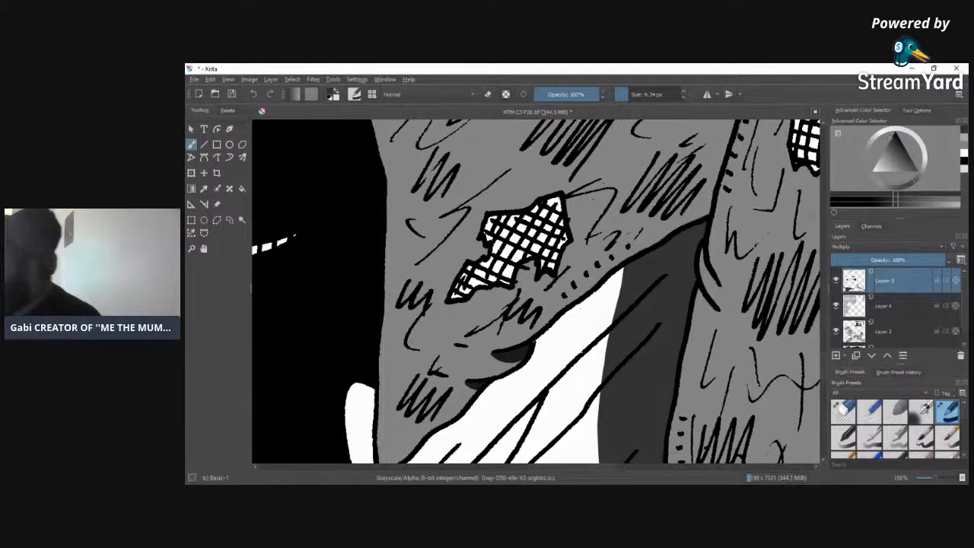
drag(823, 364, 827, 335)
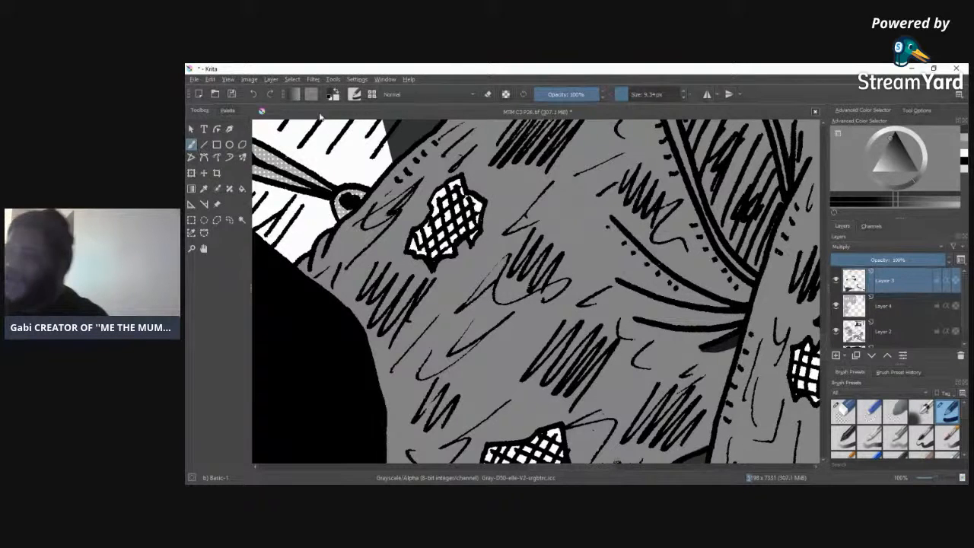
click(254, 94)
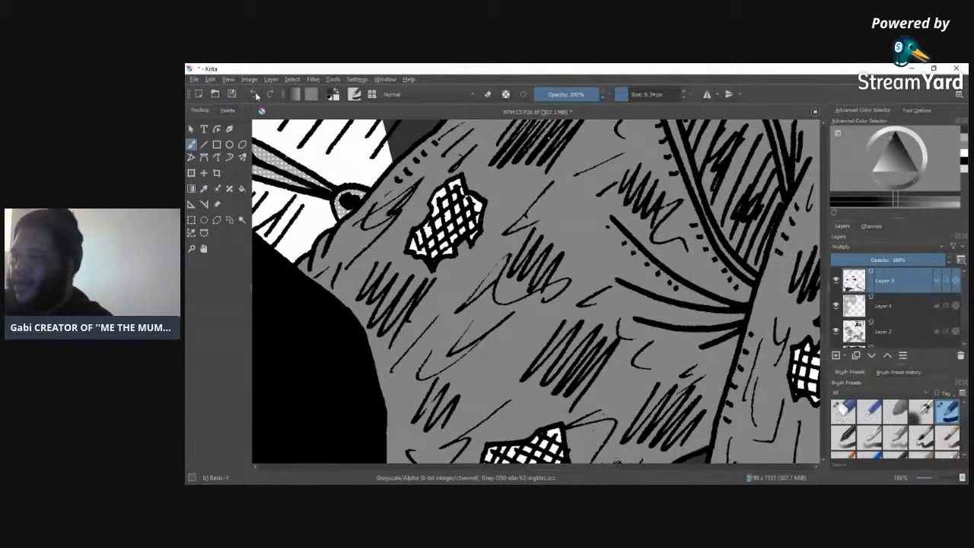
Step: Paint dark shadows on Layer 2 under the two lowest crease lines at the crotch of the large figure's trousers
scroll(820, 363, down, 10)
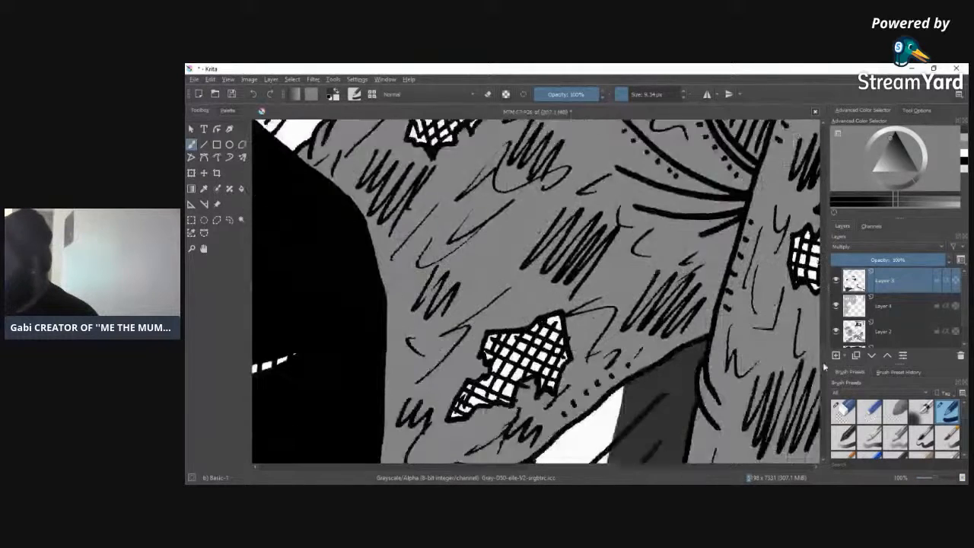
scroll(820, 364, up, 5)
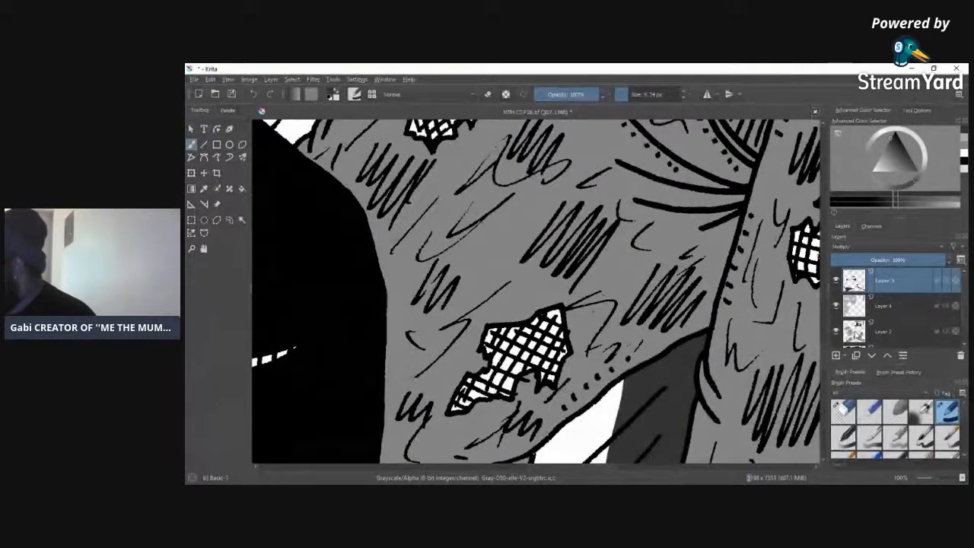
click(861, 332)
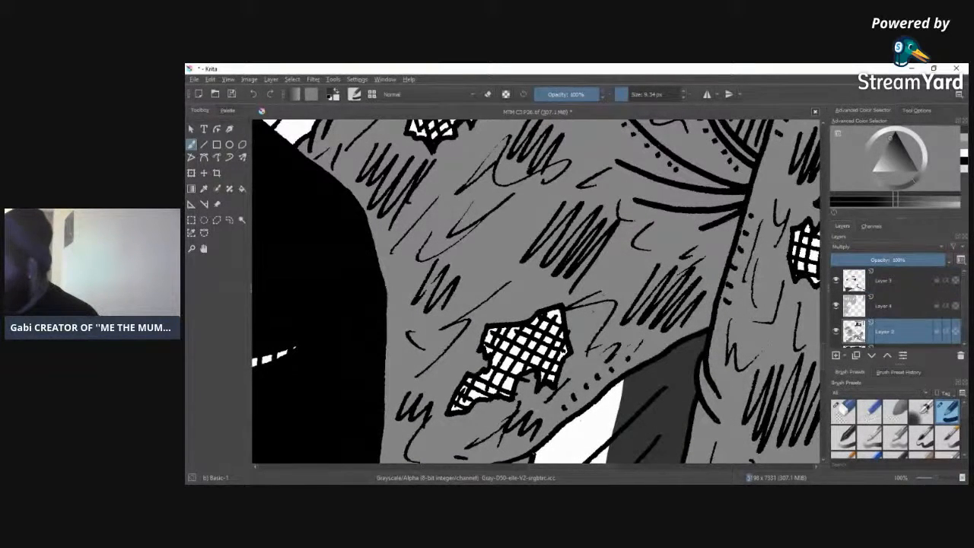
mouse_move(702, 228)
mouse_down()
mouse_move(729, 222)
mouse_move(712, 227)
mouse_move(739, 216)
mouse_move(709, 230)
mouse_up()
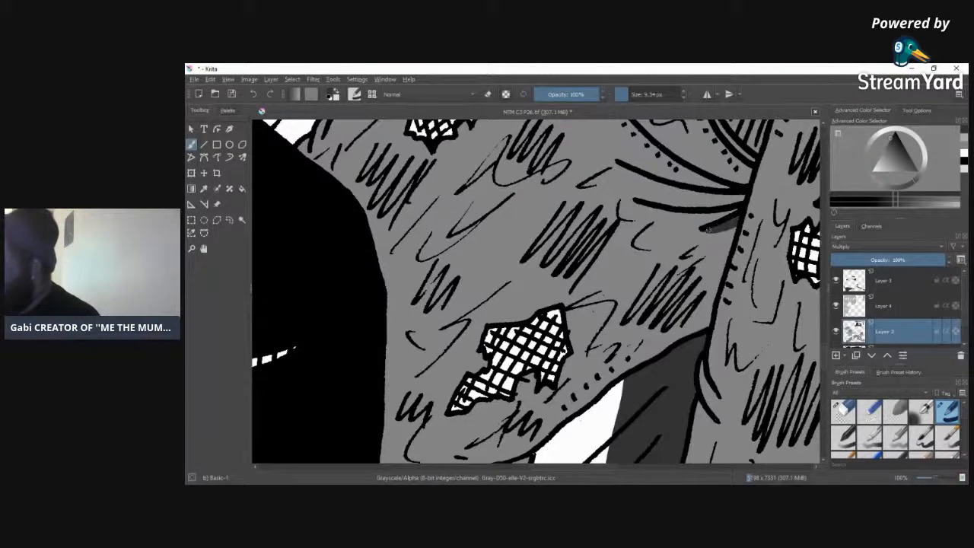
mouse_move(636, 199)
mouse_down()
mouse_move(715, 216)
mouse_move(736, 210)
mouse_move(733, 187)
mouse_move(728, 215)
mouse_move(739, 207)
mouse_move(652, 206)
mouse_move(732, 208)
mouse_move(723, 218)
mouse_move(661, 204)
mouse_up()
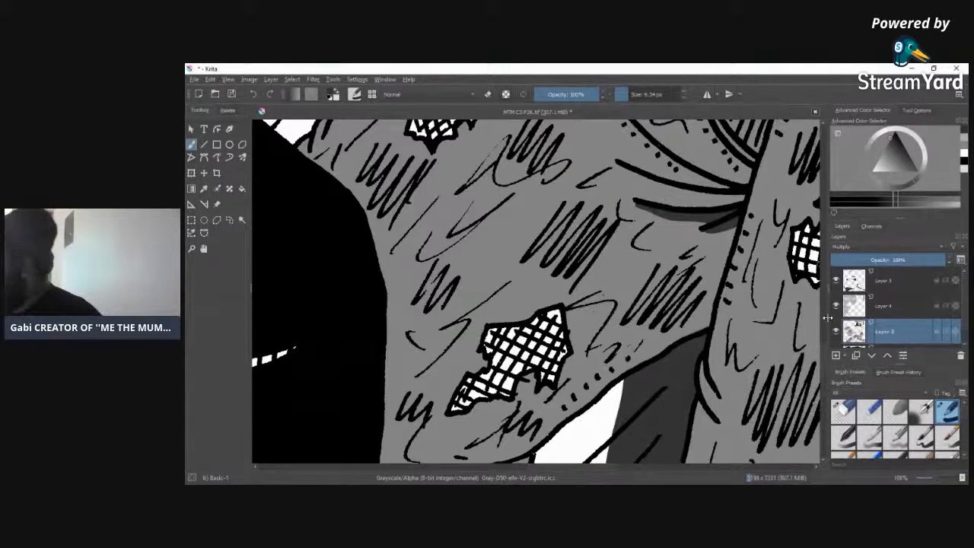
Step: Shade the two upper crotch creases of the large figure's trousers in dark grey, following the crease lines
mouse_move(824, 356)
mouse_down()
mouse_move(826, 337)
mouse_move(825, 347)
mouse_up()
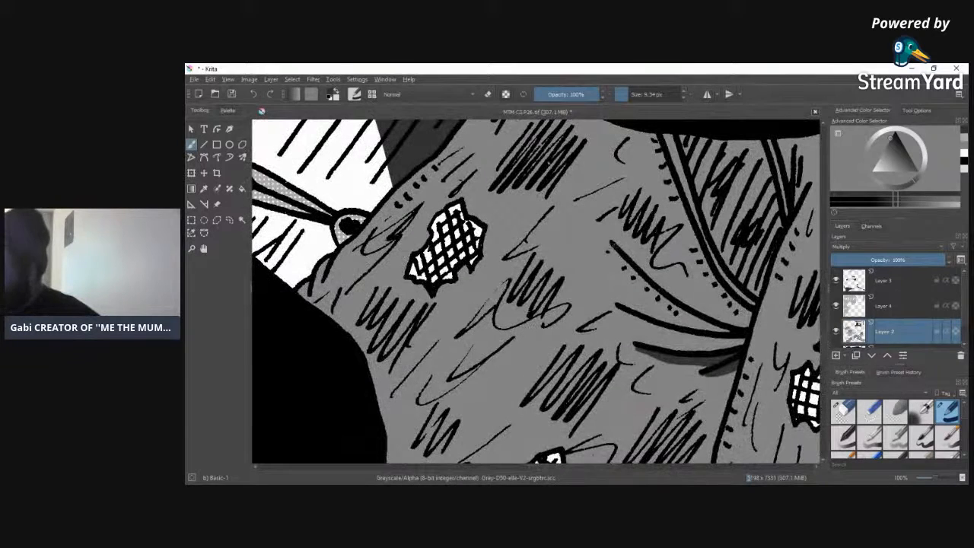
mouse_move(611, 239)
mouse_down()
mouse_move(678, 314)
mouse_move(728, 332)
mouse_move(661, 294)
mouse_move(675, 309)
mouse_move(666, 305)
mouse_move(617, 250)
mouse_move(687, 324)
mouse_up()
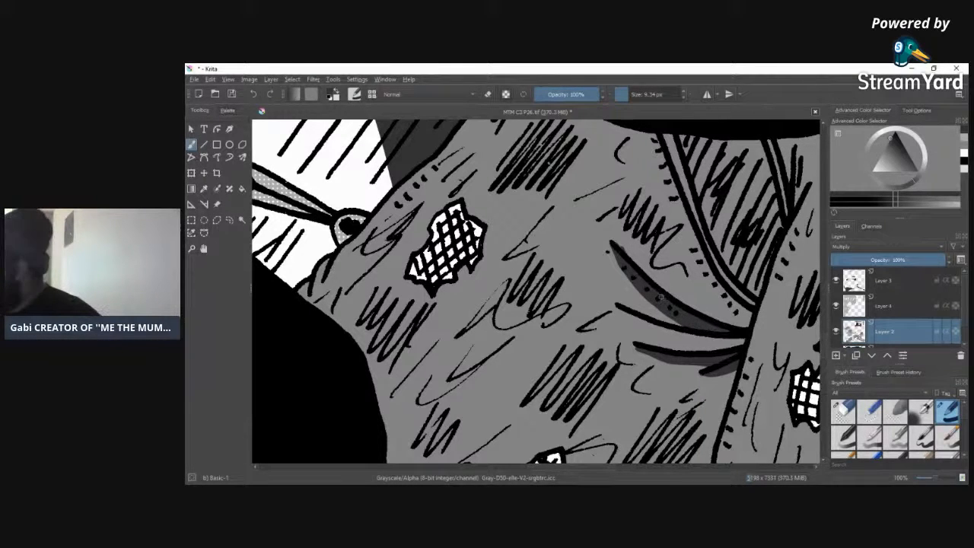
click(883, 152)
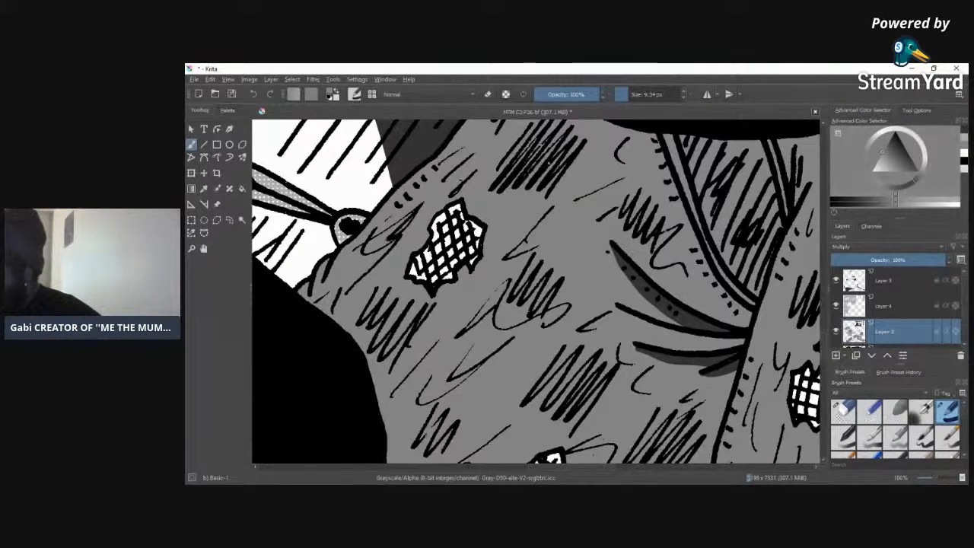
click(891, 138)
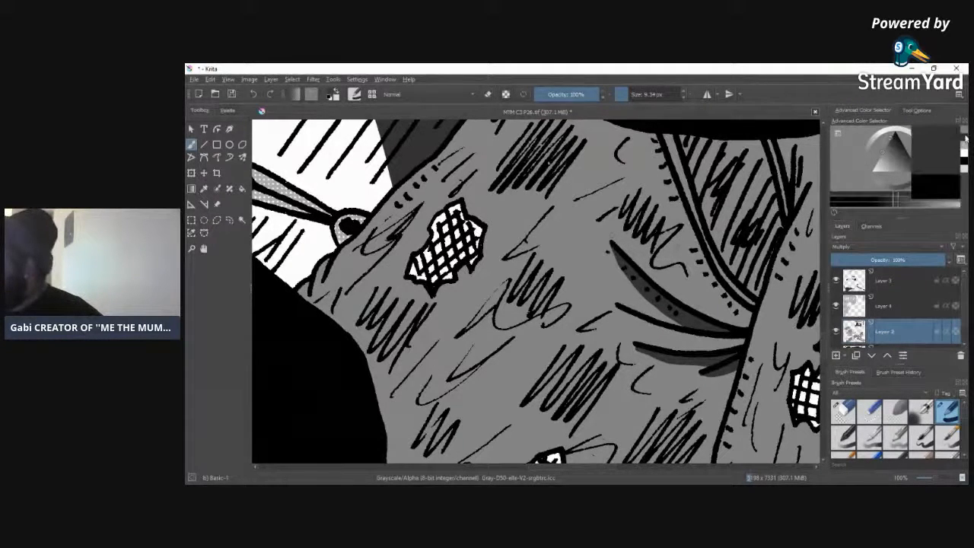
mouse_move(615, 305)
mouse_down()
mouse_move(692, 344)
mouse_move(745, 341)
mouse_up()
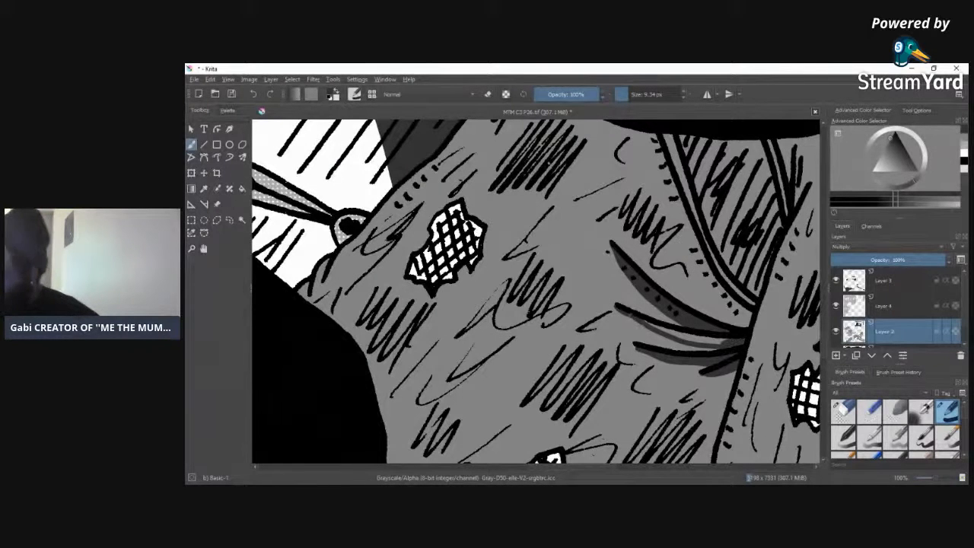
mouse_move(615, 305)
mouse_down()
mouse_move(695, 339)
mouse_move(736, 338)
mouse_up()
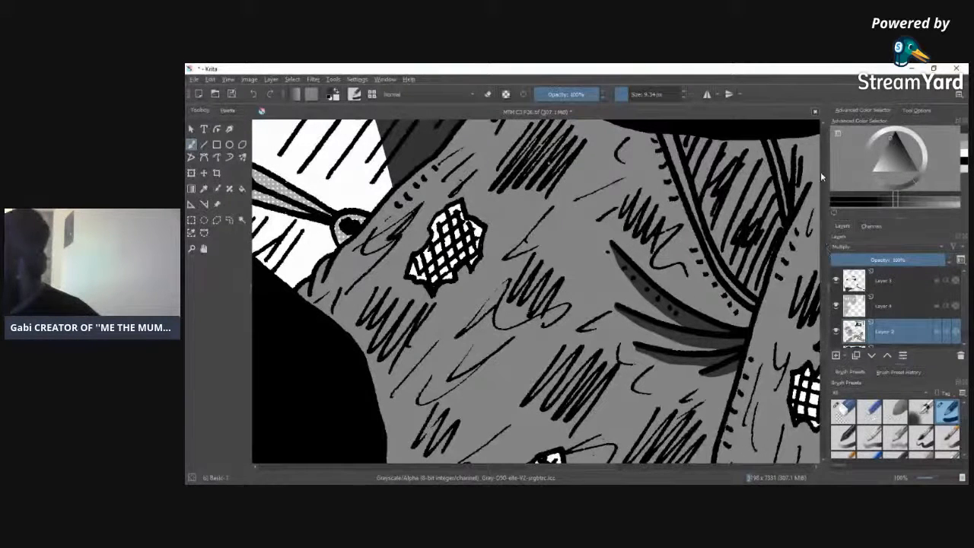
Step: Shade the small folds along the inner edges of both trouser legs, beside the white floor gap between them
scroll(820, 358, down, 5)
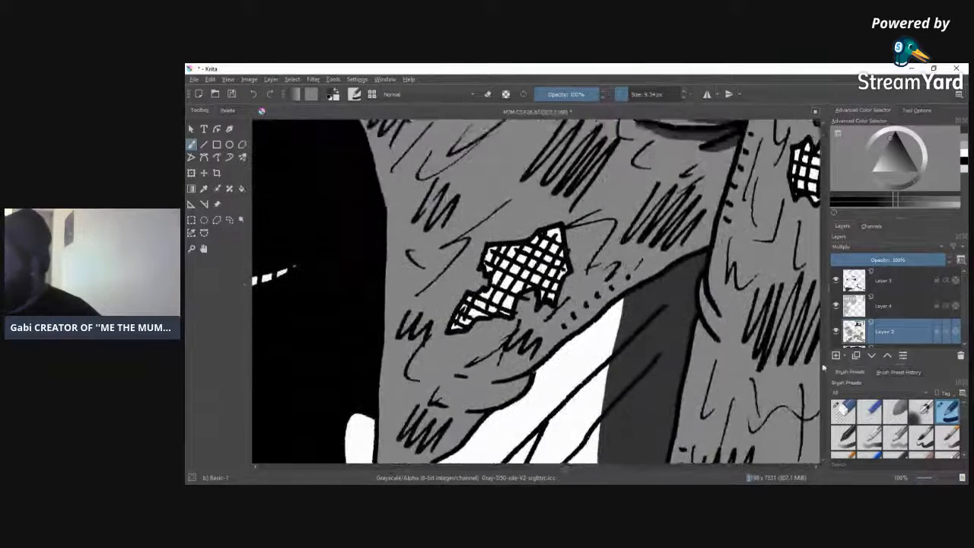
mouse_move(495, 360)
mouse_down()
mouse_move(533, 351)
mouse_move(498, 359)
mouse_move(524, 354)
mouse_up()
mouse_move(464, 386)
mouse_down()
mouse_move(481, 395)
mouse_move(469, 391)
mouse_move(484, 389)
mouse_up()
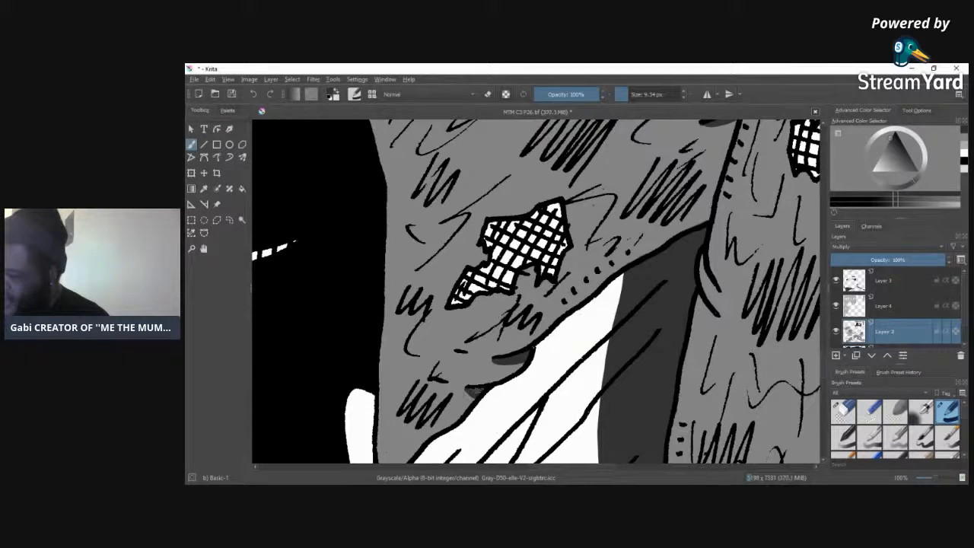
mouse_move(698, 265)
mouse_down()
mouse_move(719, 290)
mouse_move(703, 255)
mouse_move(701, 265)
mouse_up()
mouse_move(694, 303)
mouse_down()
mouse_move(716, 313)
mouse_move(699, 299)
mouse_up()
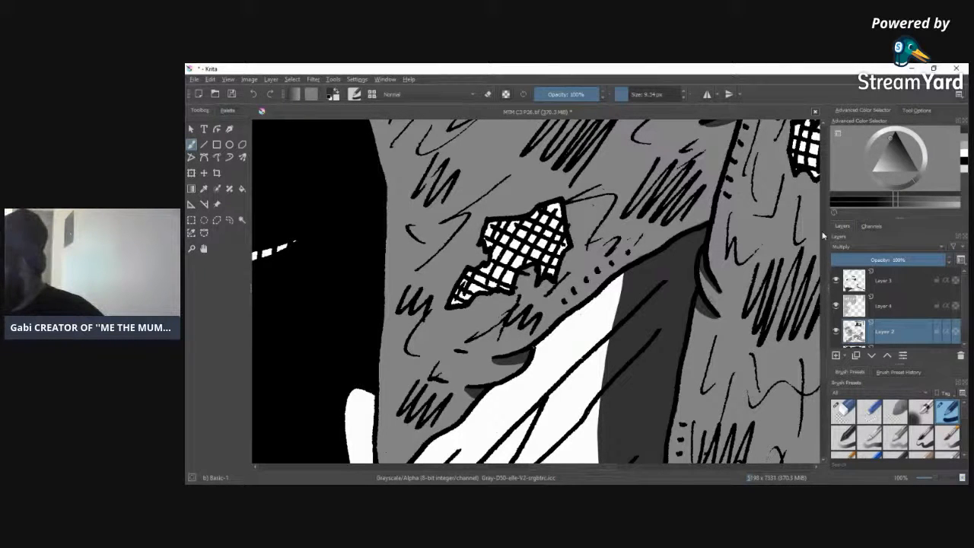
Step: Paint dark shadows into the folds on the outer edge of the large figure's trouser leg, above the zipper pull
drag(823, 381, 826, 343)
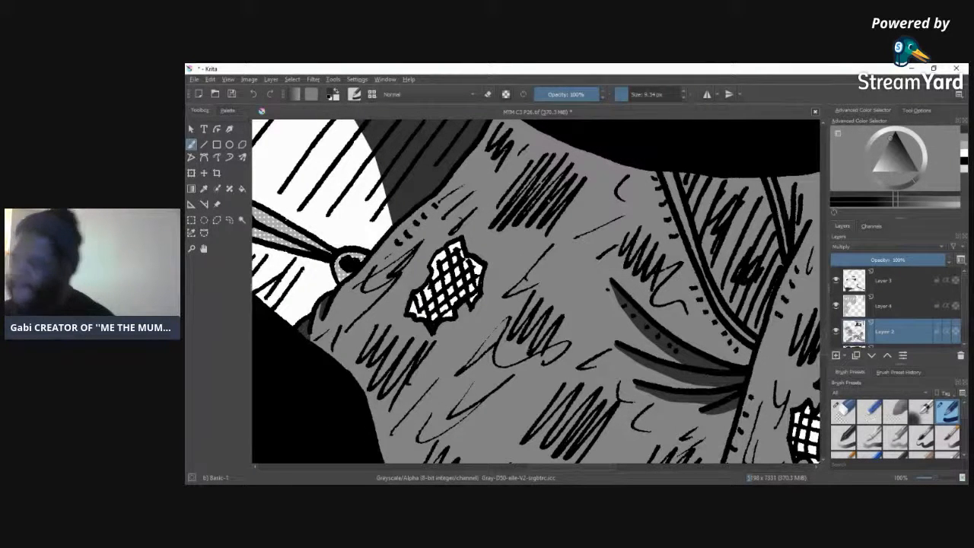
drag(542, 467, 584, 468)
drag(824, 347, 830, 335)
drag(564, 474, 640, 467)
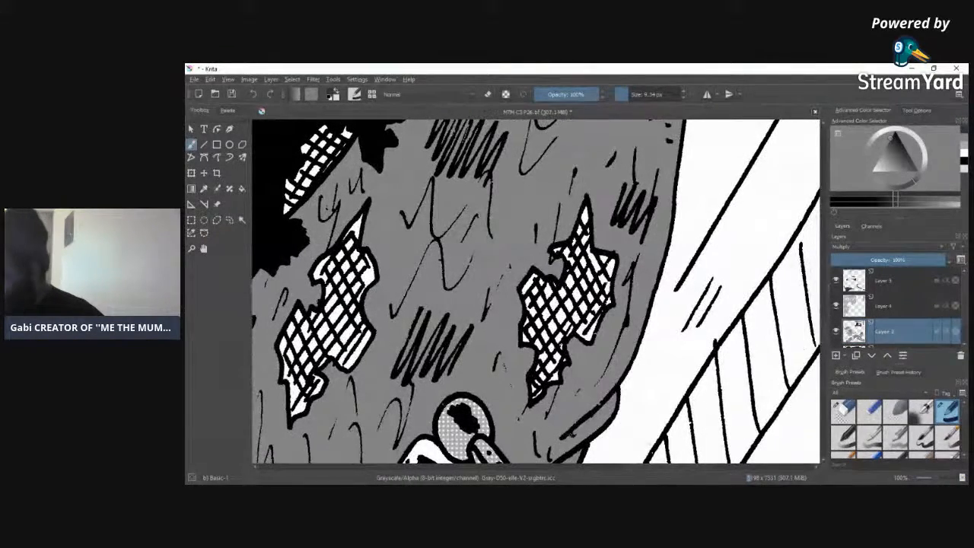
drag(565, 437, 613, 406)
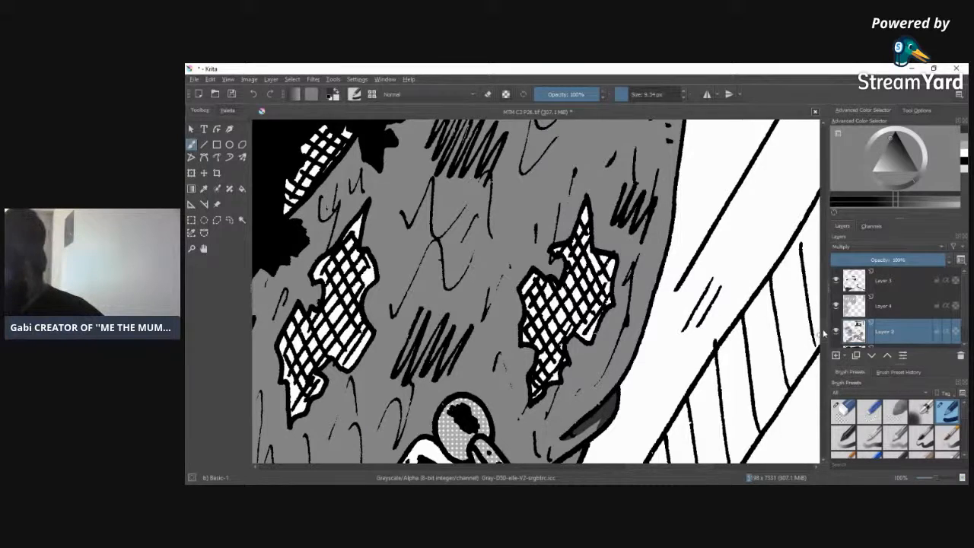
scroll(606, 421, down, 5)
drag(550, 263, 580, 245)
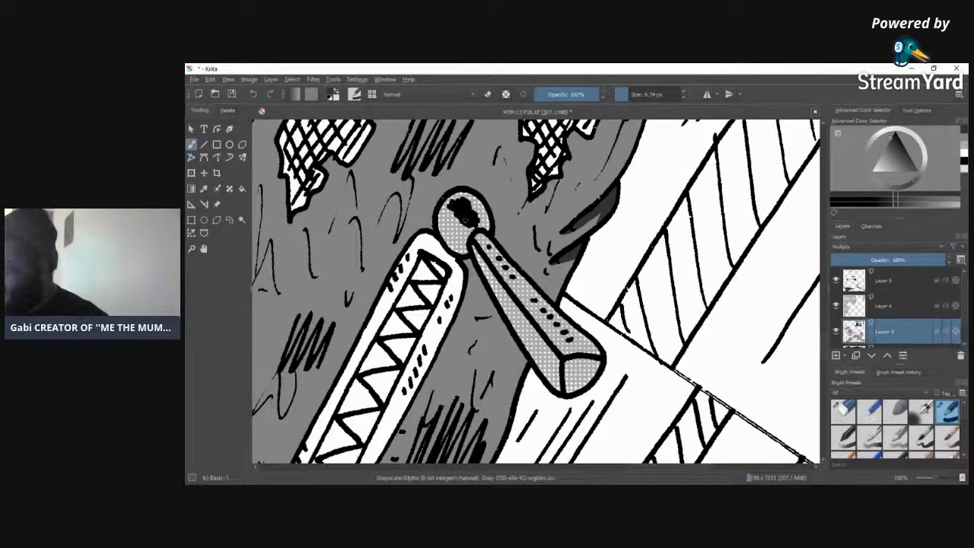
Step: Paint a dark shadow along the underside of the zipper pull and around its round head
mouse_move(467, 259)
mouse_down()
mouse_move(523, 370)
mouse_move(504, 348)
mouse_move(507, 331)
mouse_move(480, 299)
mouse_move(470, 259)
mouse_up()
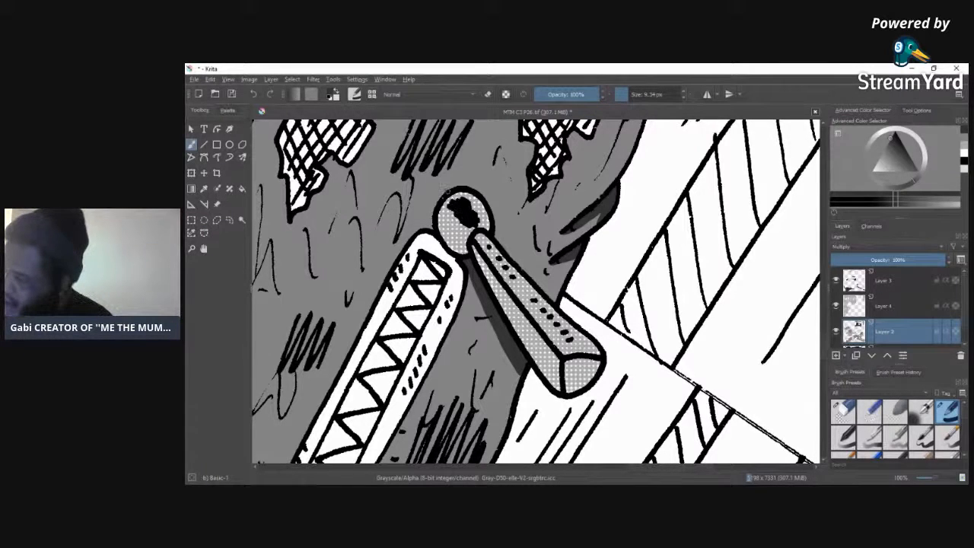
mouse_move(445, 192)
mouse_down()
mouse_move(431, 254)
mouse_move(466, 265)
mouse_up()
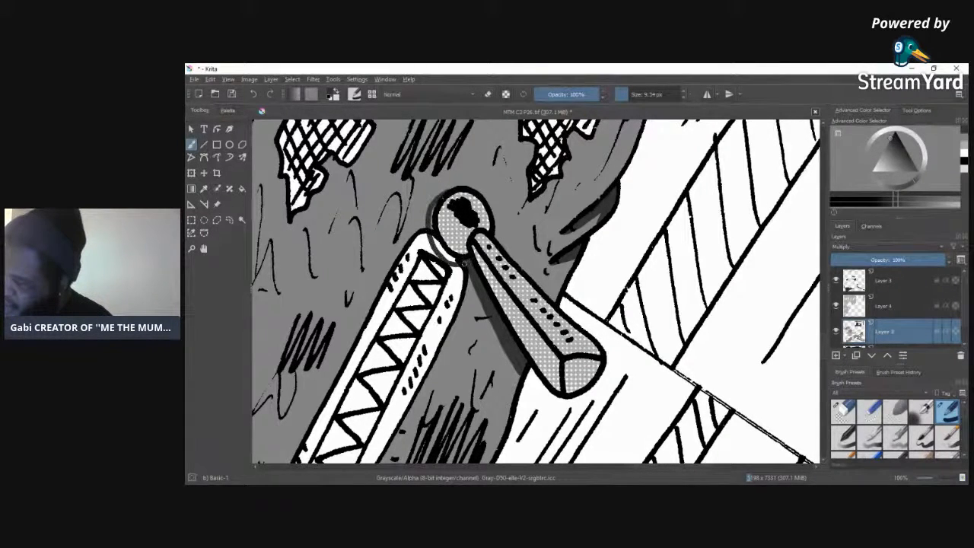
drag(432, 223, 447, 254)
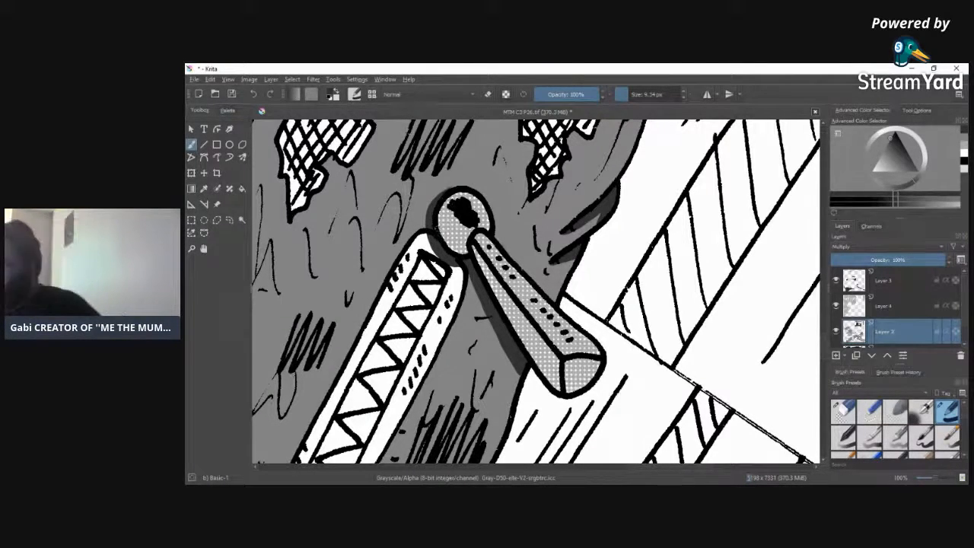
drag(459, 188, 433, 199)
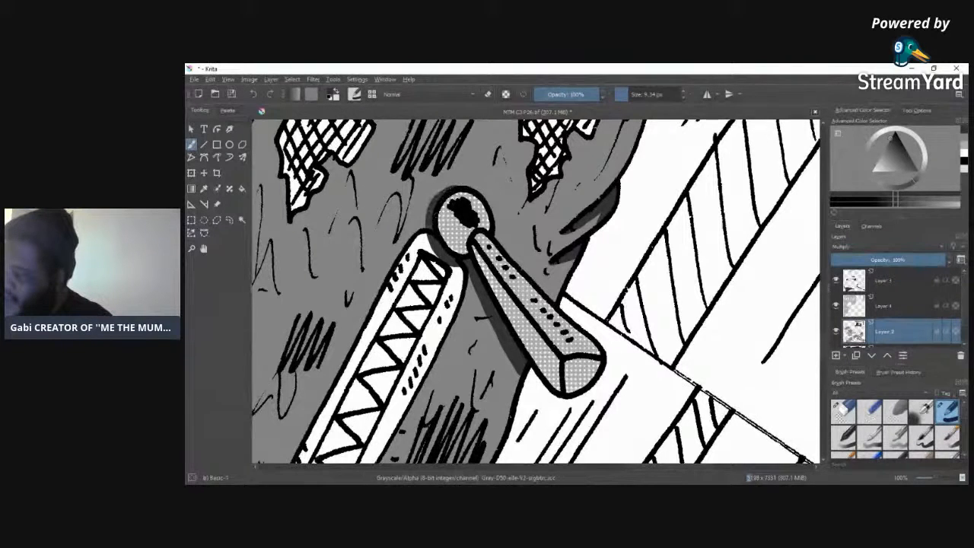
Step: Paint dark grey shadows into the fan of creases where the large figure's trouser leg bends, below the zipper strip's curve
scroll(826, 356, up, 10)
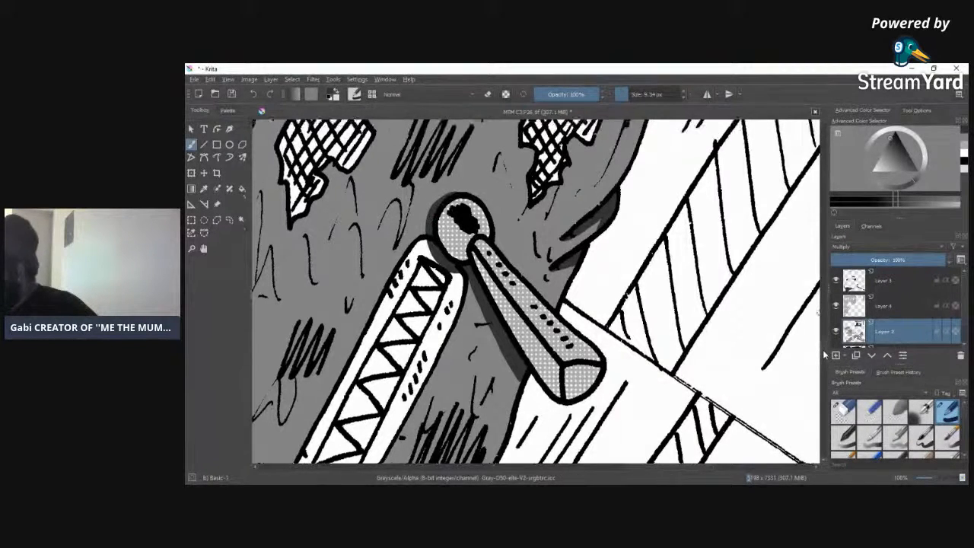
scroll(824, 312, down, 10)
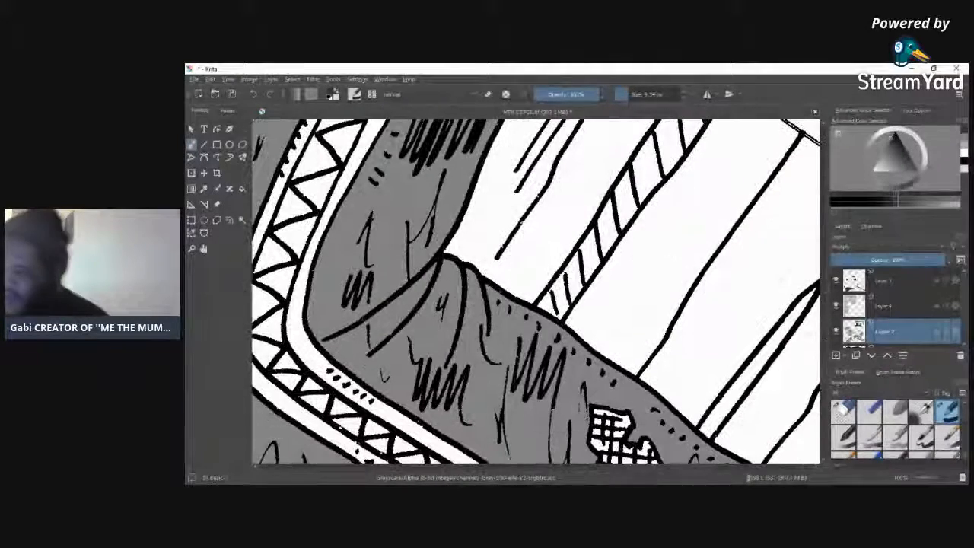
mouse_move(321, 341)
mouse_down()
mouse_move(390, 312)
mouse_move(440, 260)
mouse_up()
mouse_move(370, 358)
mouse_down()
mouse_move(413, 332)
mouse_move(459, 265)
mouse_move(463, 299)
mouse_up()
drag(449, 368, 474, 271)
drag(489, 337, 504, 294)
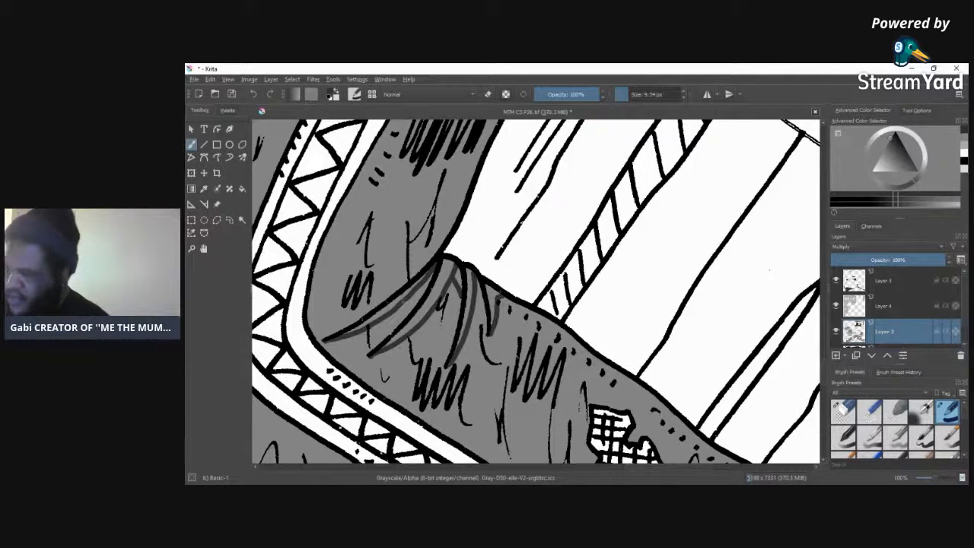
mouse_move(431, 270)
mouse_down()
mouse_move(359, 326)
mouse_move(428, 280)
mouse_move(373, 321)
mouse_up()
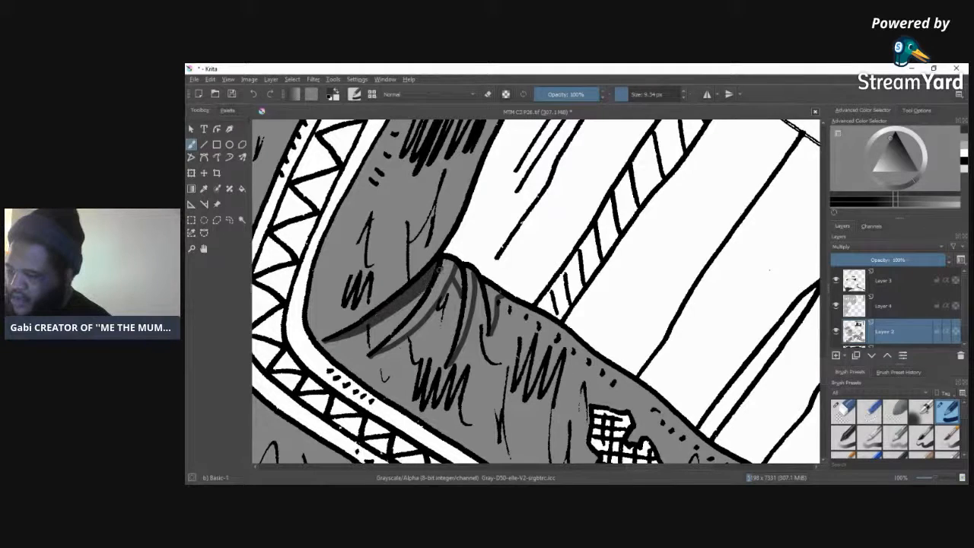
mouse_move(424, 272)
mouse_down()
mouse_move(418, 318)
mouse_move(398, 339)
mouse_move(421, 304)
mouse_move(390, 343)
mouse_move(427, 308)
mouse_move(389, 347)
mouse_move(451, 265)
mouse_move(468, 294)
mouse_move(465, 286)
mouse_move(457, 347)
mouse_up()
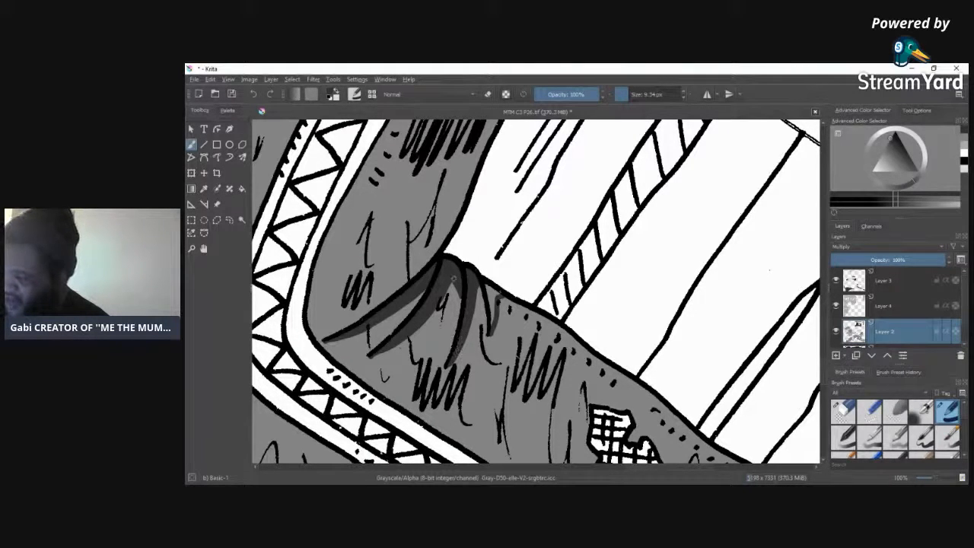
mouse_move(484, 284)
mouse_down()
mouse_move(493, 324)
mouse_move(497, 292)
mouse_up()
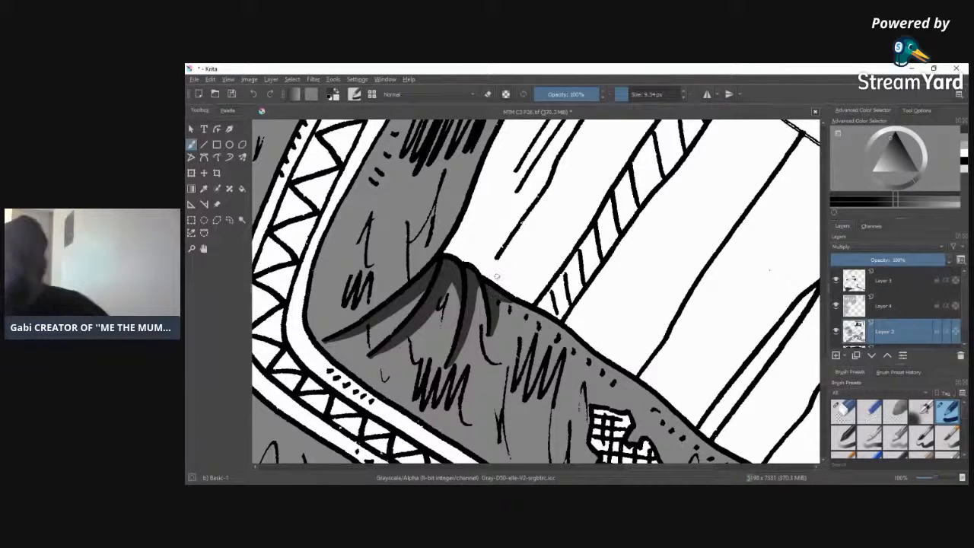
Step: Shade the long creases at the lower edge of the trouser leg in dark grey, following the lines beside the floor shadow
drag(824, 304, 824, 426)
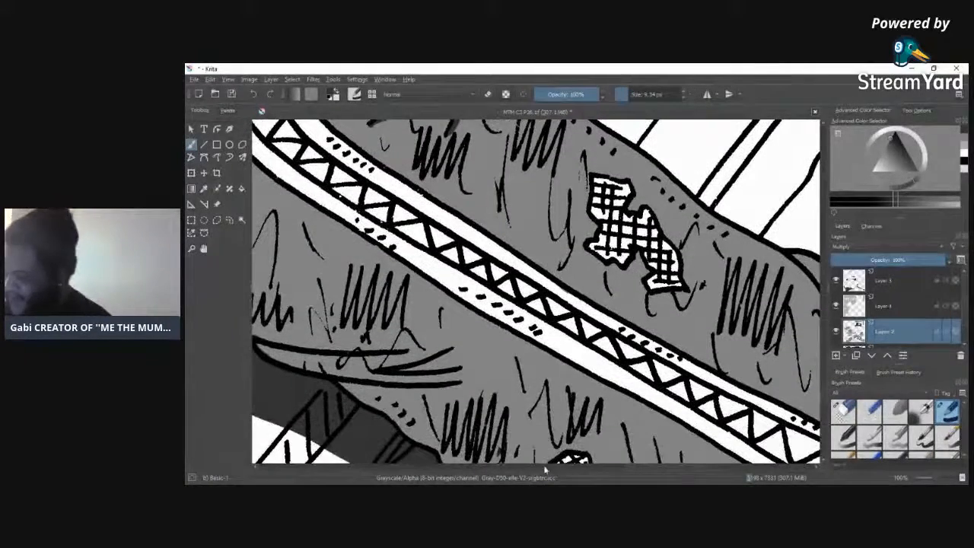
drag(638, 472, 614, 468)
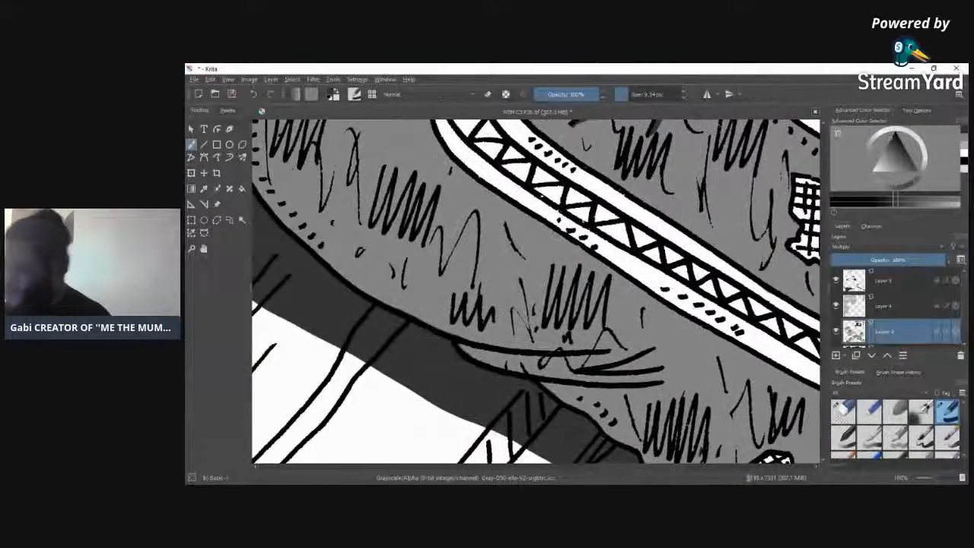
mouse_move(548, 389)
mouse_down()
mouse_move(662, 385)
mouse_move(556, 387)
mouse_up()
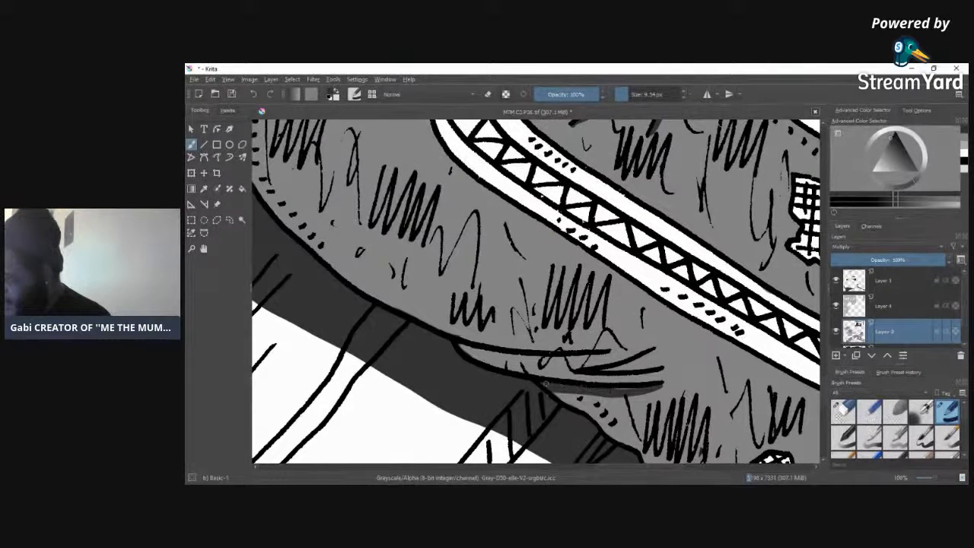
mouse_move(654, 349)
mouse_down()
mouse_move(603, 373)
mouse_move(661, 364)
mouse_move(632, 367)
mouse_up()
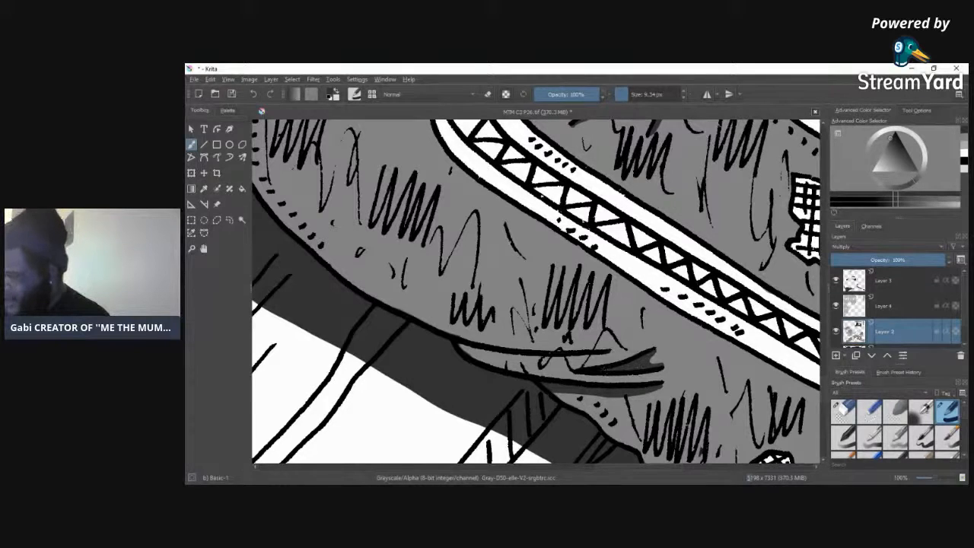
drag(436, 331, 614, 352)
drag(447, 333, 589, 351)
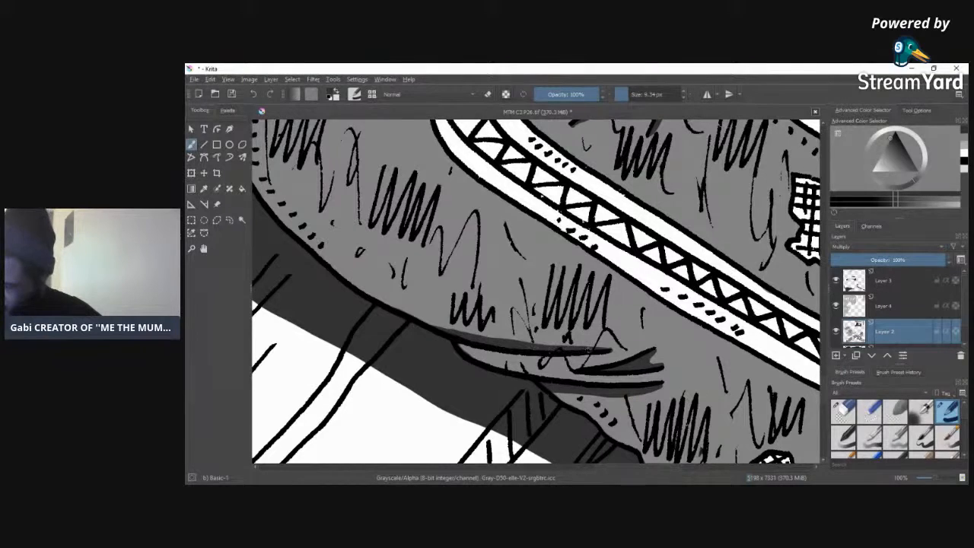
drag(423, 326, 467, 332)
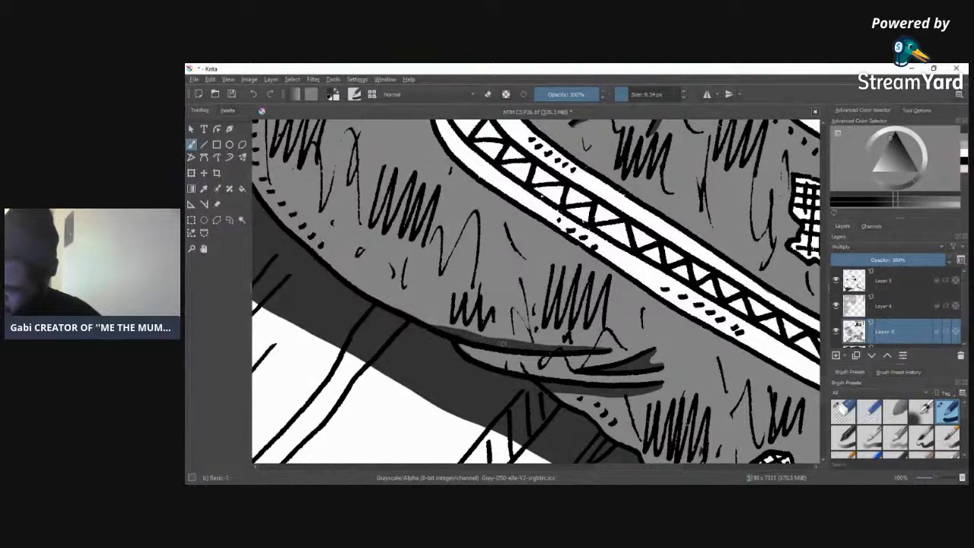
Step: Clean up the pointed tip of the lower trouser crease by erasing the stray shading and restoring its mid-grey tone
click(842, 411)
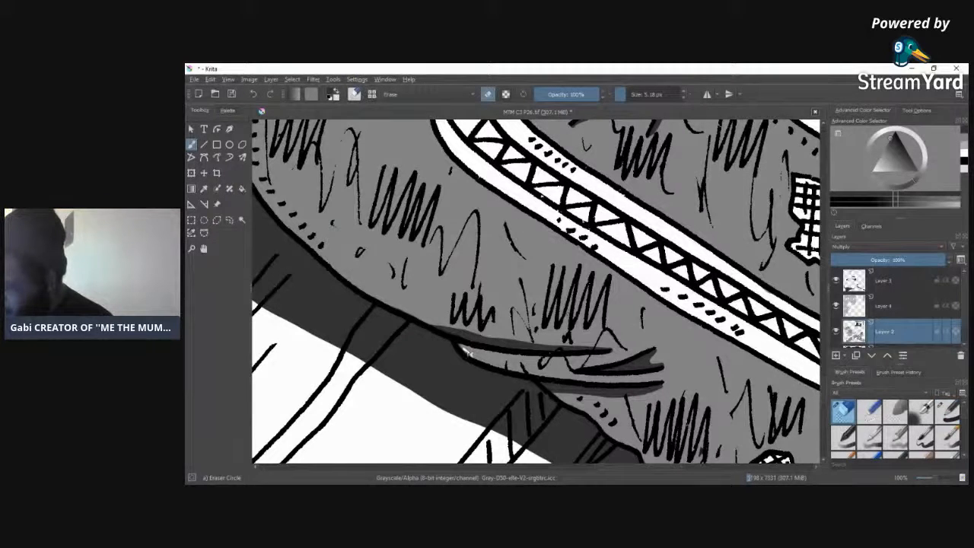
click(965, 140)
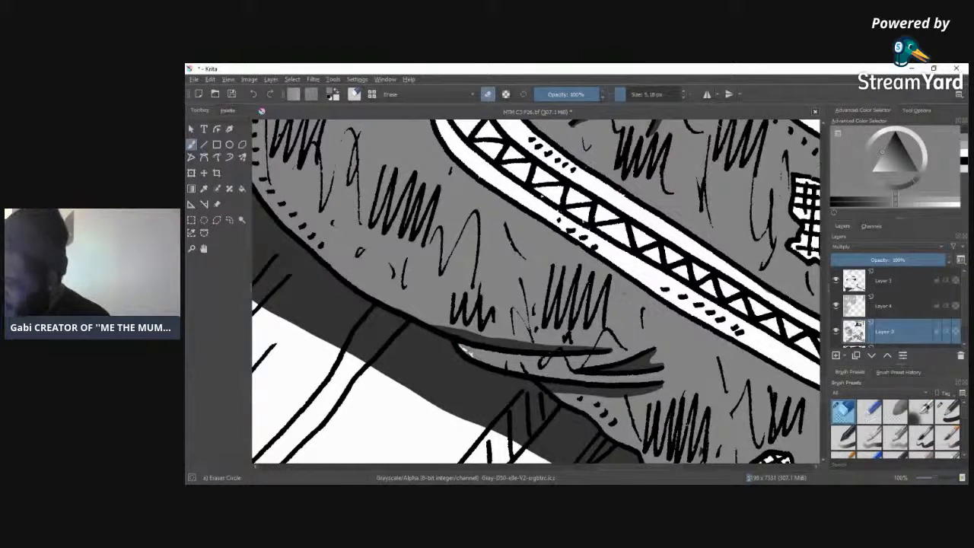
click(946, 411)
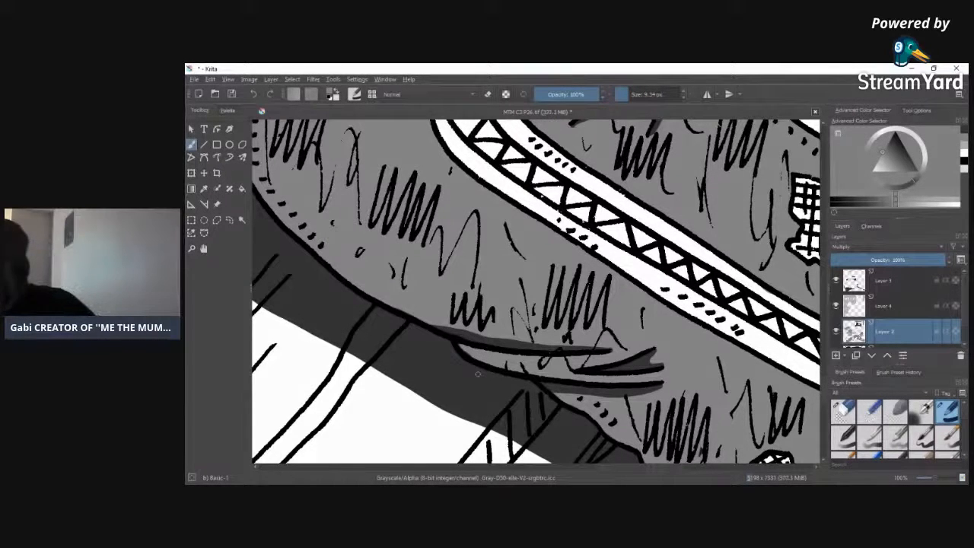
click(855, 281)
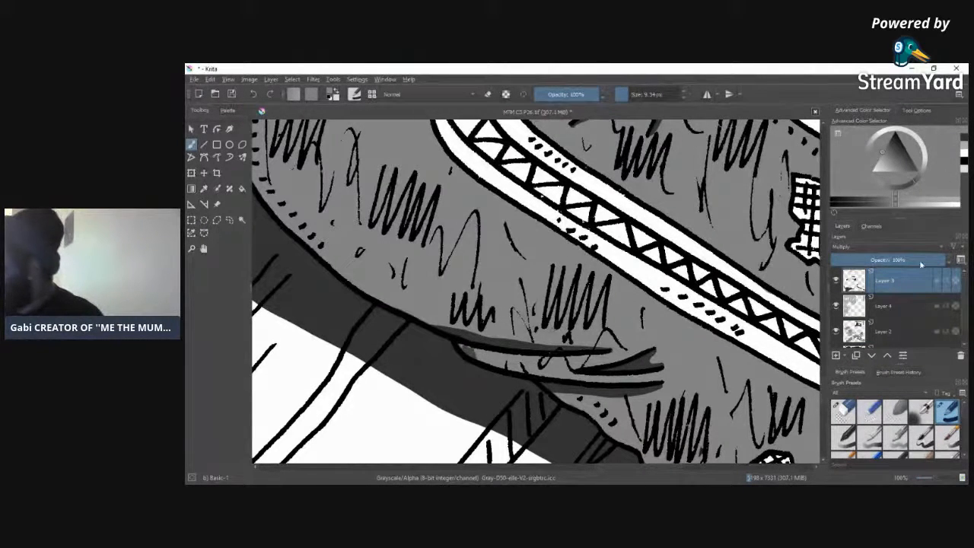
click(842, 411)
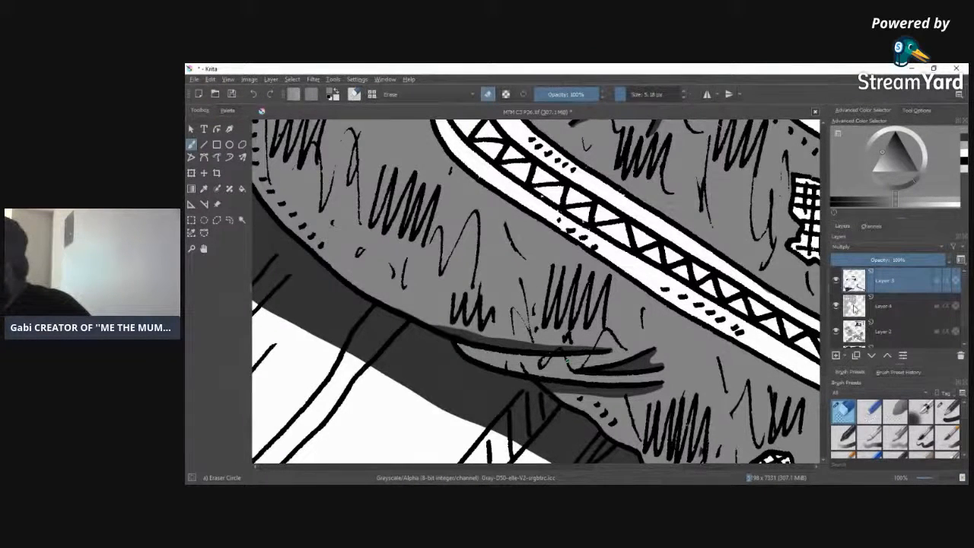
Step: Paint dark grey shadows on Layer 2 into the small folds at the trouser leg's end, on its lower corner and upper edge
click(858, 331)
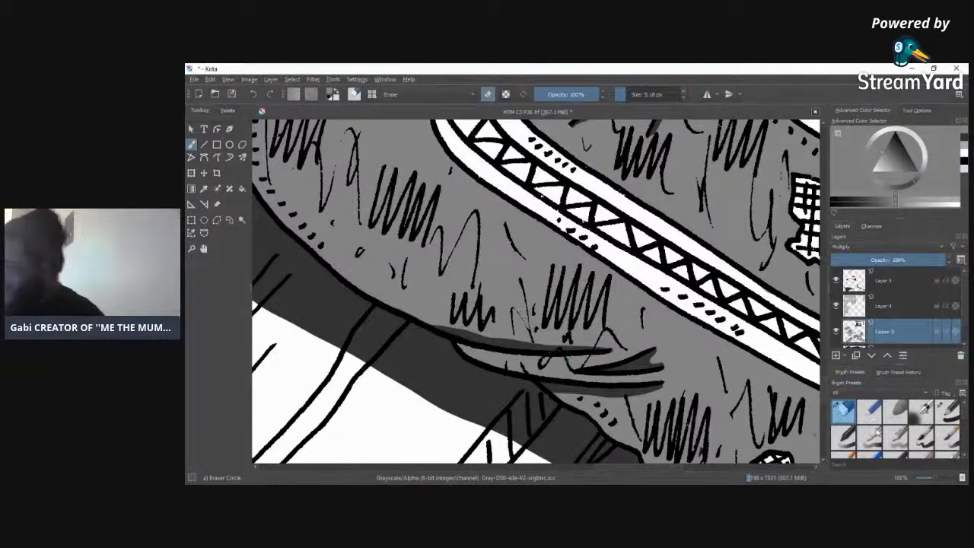
click(948, 414)
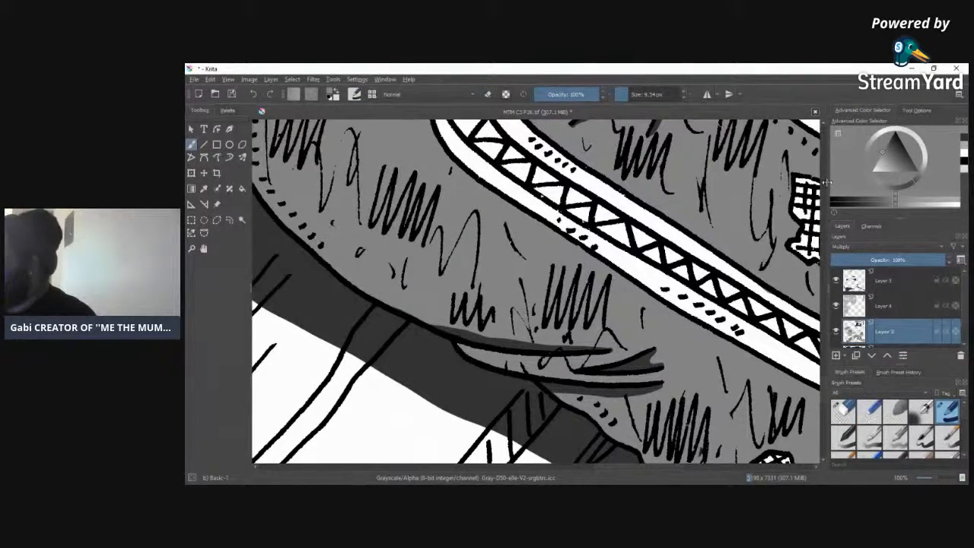
scroll(822, 373, down, 5)
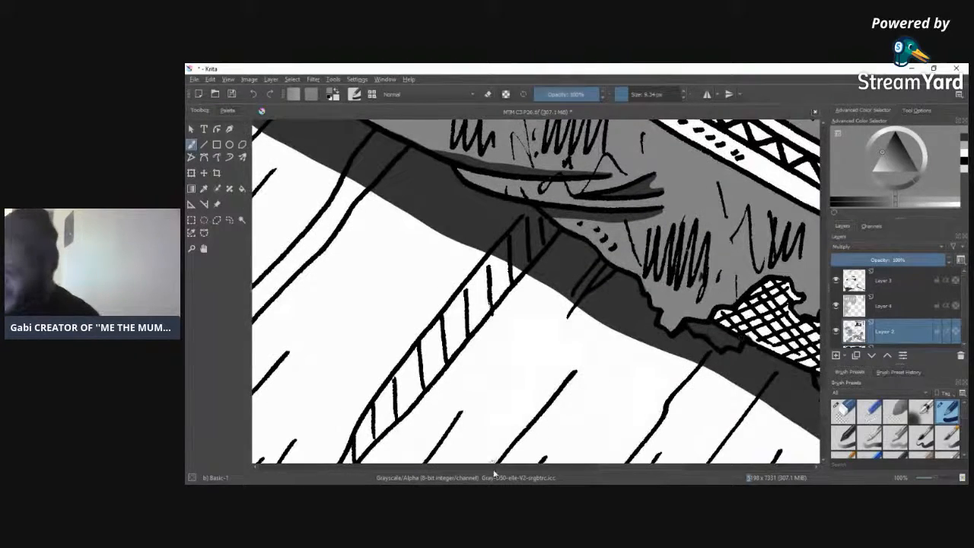
drag(622, 472, 685, 477)
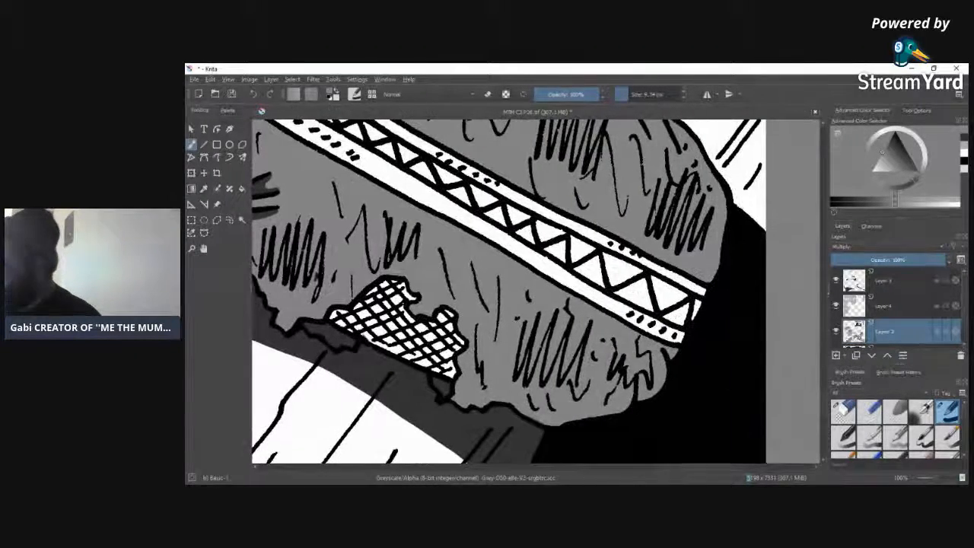
mouse_move(822, 404)
mouse_down()
mouse_move(822, 388)
mouse_move(822, 404)
mouse_up()
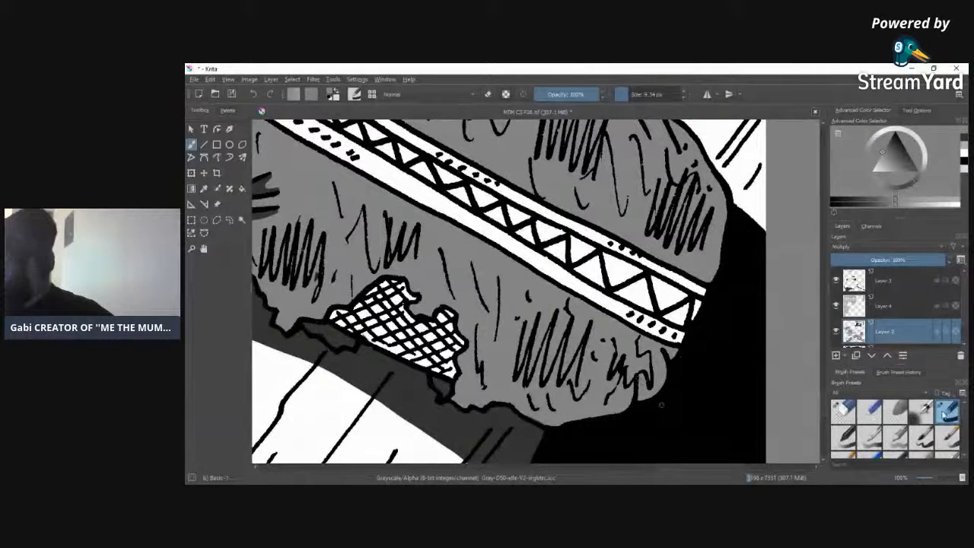
click(964, 145)
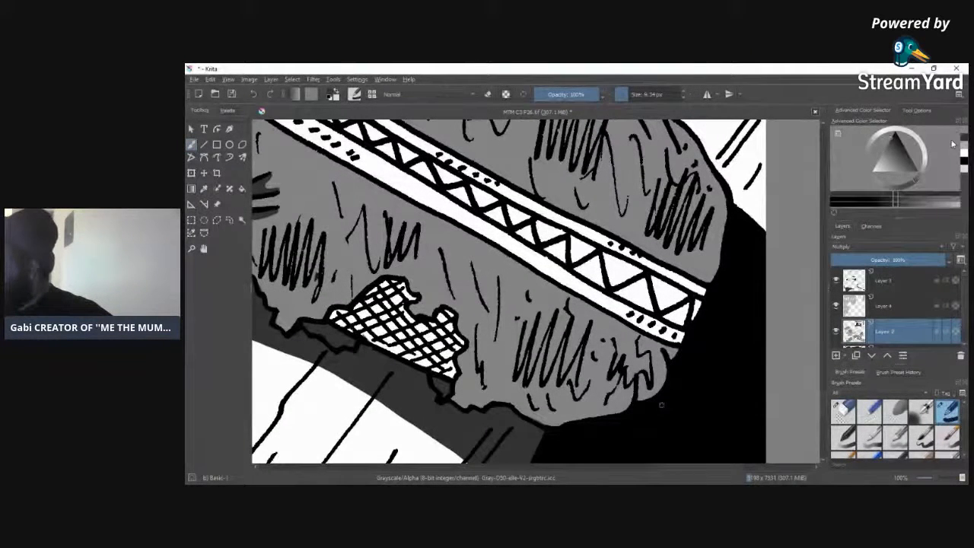
drag(647, 373, 639, 403)
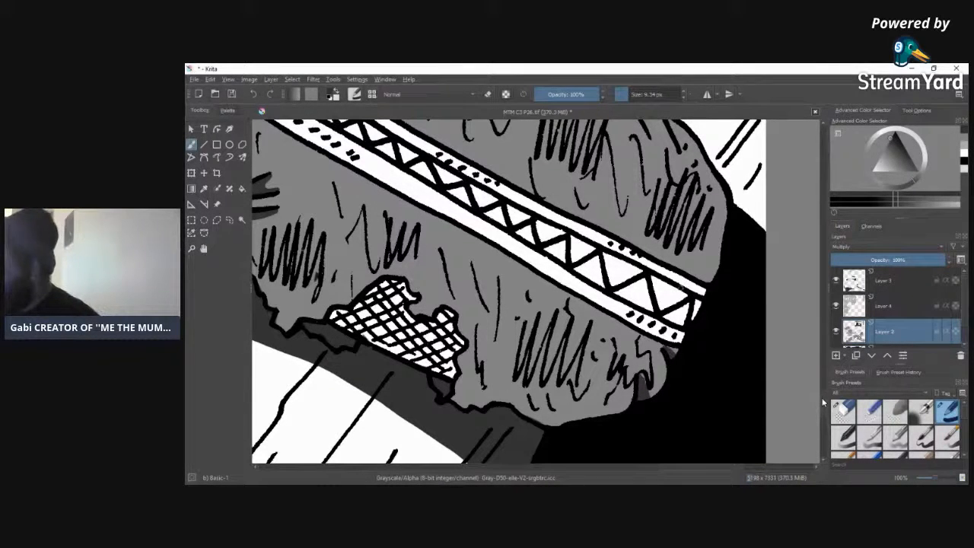
scroll(824, 401, up, 5)
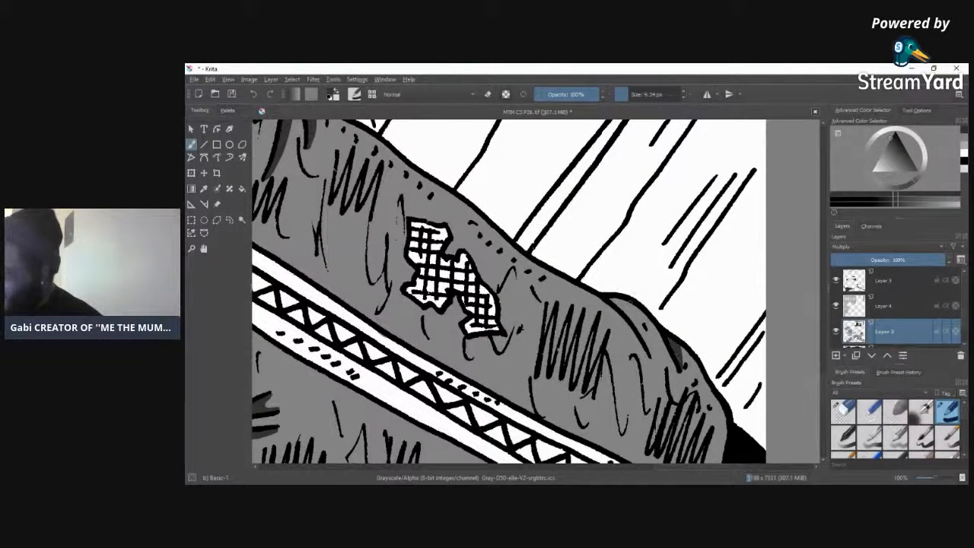
mouse_move(629, 302)
mouse_down()
mouse_move(649, 353)
mouse_move(624, 304)
mouse_move(626, 318)
mouse_up()
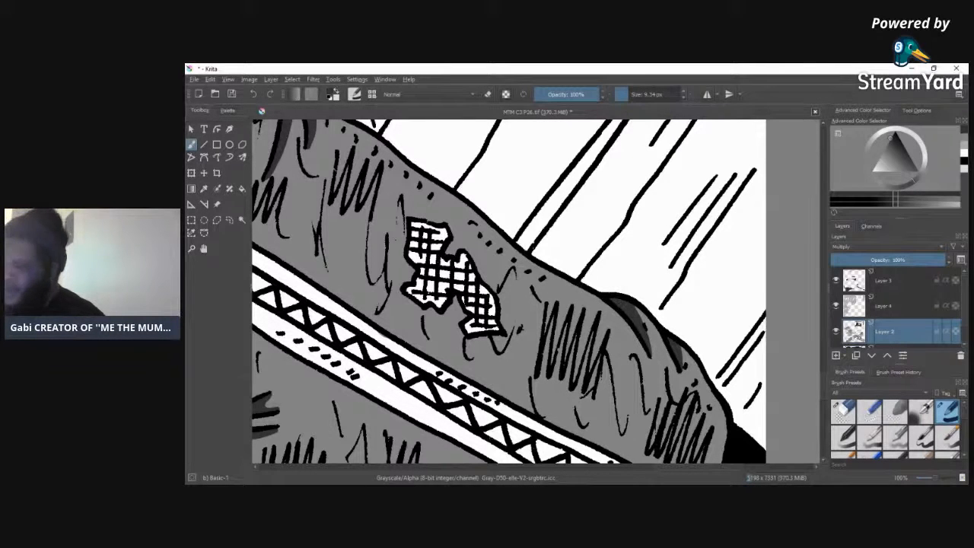
Step: Fill the bands between the diagonal hatch lines on the grey clothing beside the black area with dark grey strokes
scroll(664, 468, left, 5)
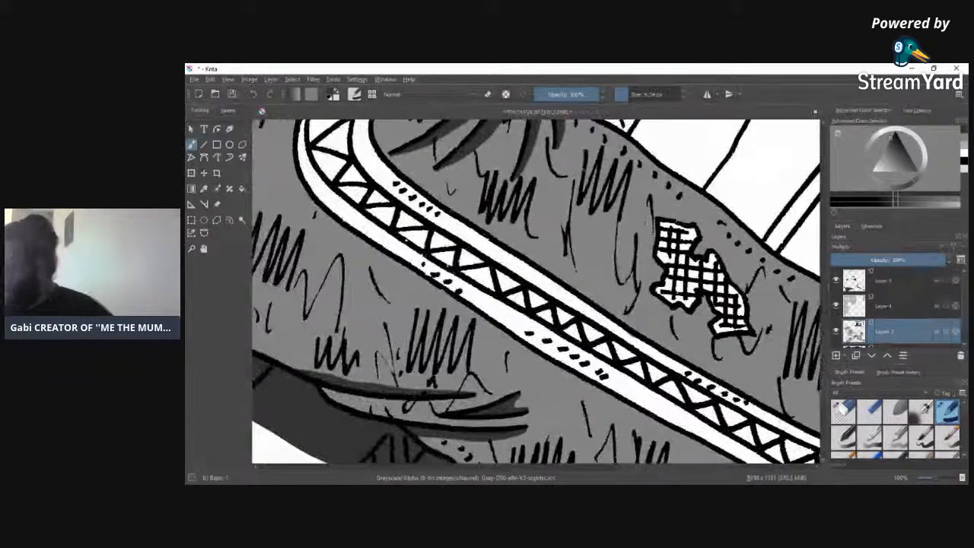
mouse_move(824, 382)
mouse_down()
mouse_move(824, 316)
mouse_move(823, 392)
mouse_up()
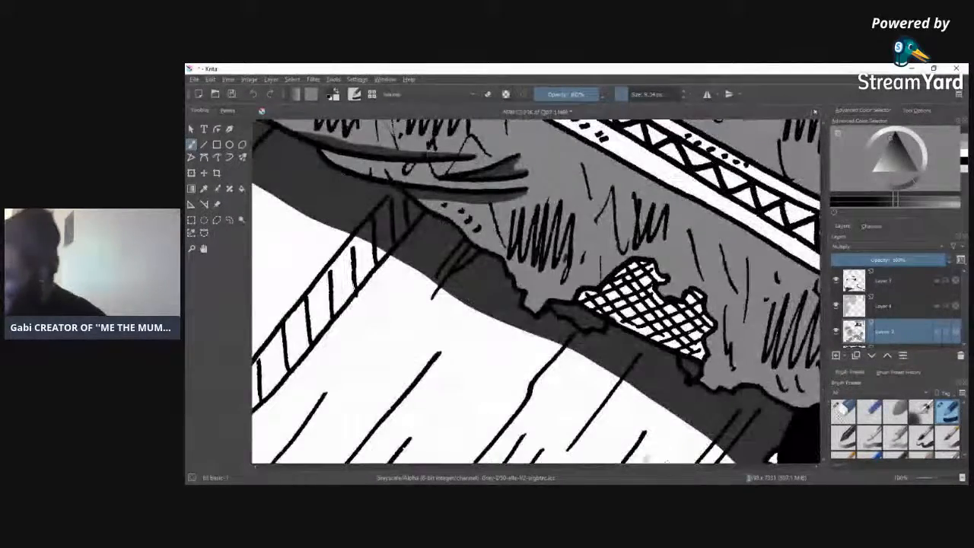
drag(649, 467, 457, 475)
scroll(825, 385, up, 10)
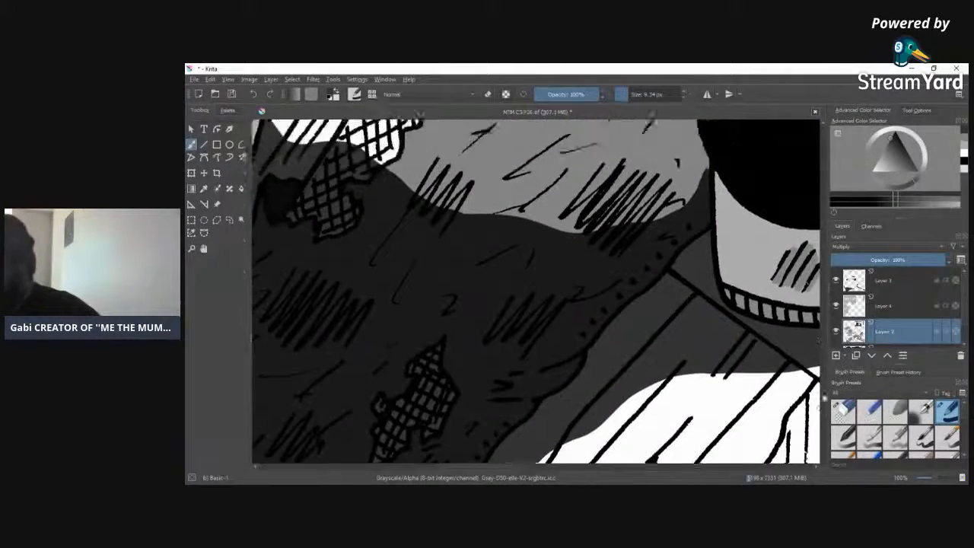
scroll(827, 385, up, 5)
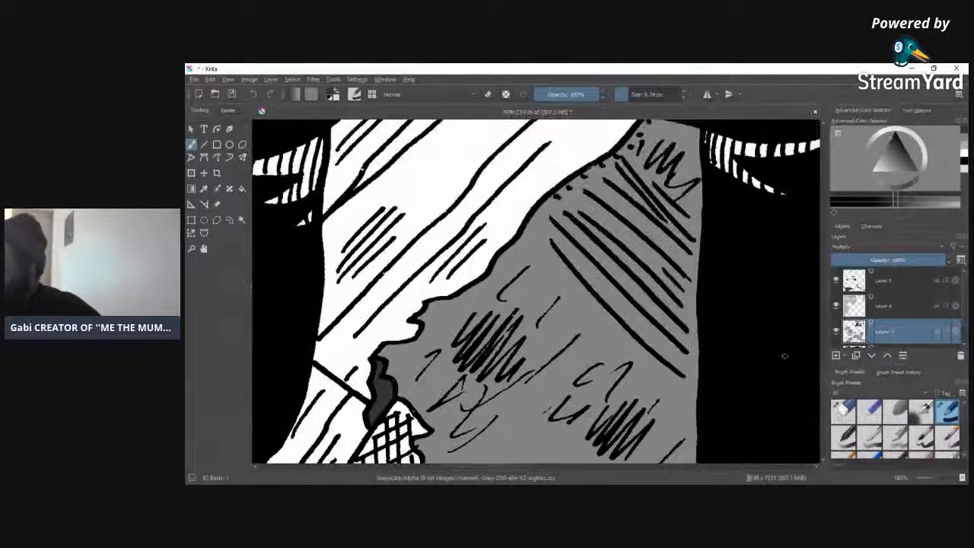
drag(560, 241, 670, 351)
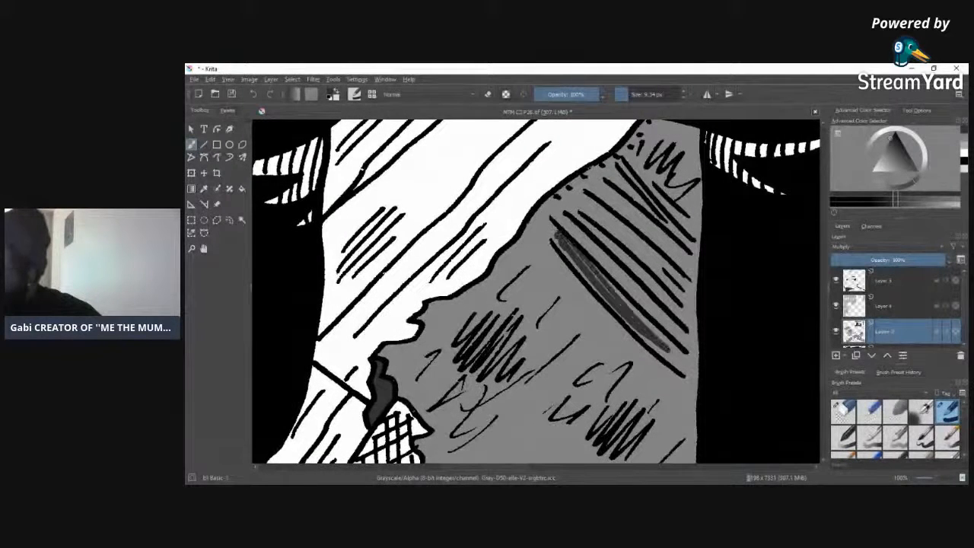
drag(568, 234, 669, 349)
mouse_move(556, 231)
mouse_down()
mouse_move(573, 263)
mouse_move(662, 348)
mouse_up()
mouse_move(563, 226)
mouse_down()
mouse_move(673, 343)
mouse_move(682, 337)
mouse_move(672, 321)
mouse_up()
mouse_move(580, 210)
mouse_down()
mouse_move(685, 320)
mouse_move(689, 298)
mouse_up()
mouse_move(598, 192)
mouse_down()
mouse_move(693, 280)
mouse_move(590, 190)
mouse_move(695, 258)
mouse_up()
drag(619, 178, 680, 240)
mouse_move(614, 160)
mouse_down()
mouse_move(688, 247)
mouse_move(686, 232)
mouse_up()
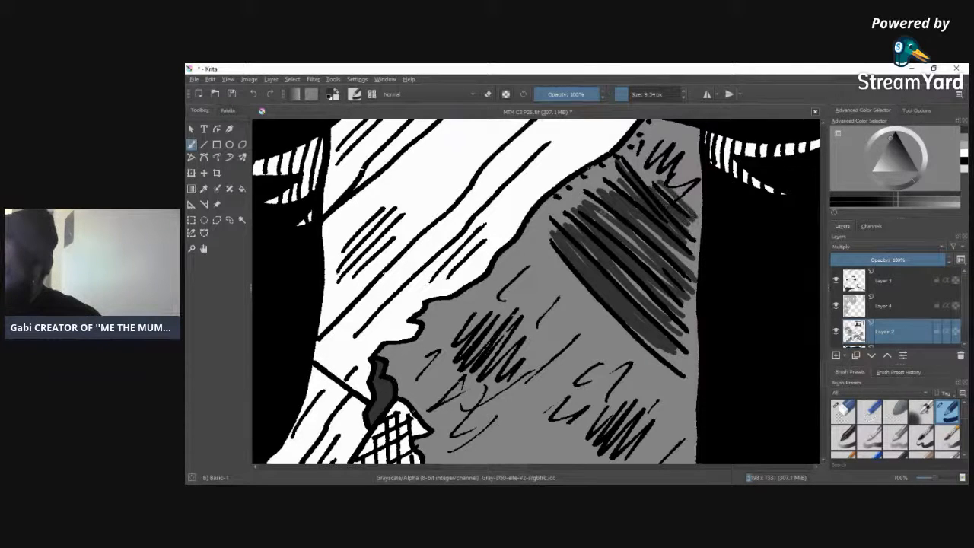
Step: Extend the dark hatched shadow to the clothing's black border and fill its remaining light gaps and upper tip
drag(637, 221, 694, 273)
drag(654, 347, 687, 373)
drag(661, 325, 693, 366)
drag(670, 325, 694, 342)
drag(664, 297, 693, 319)
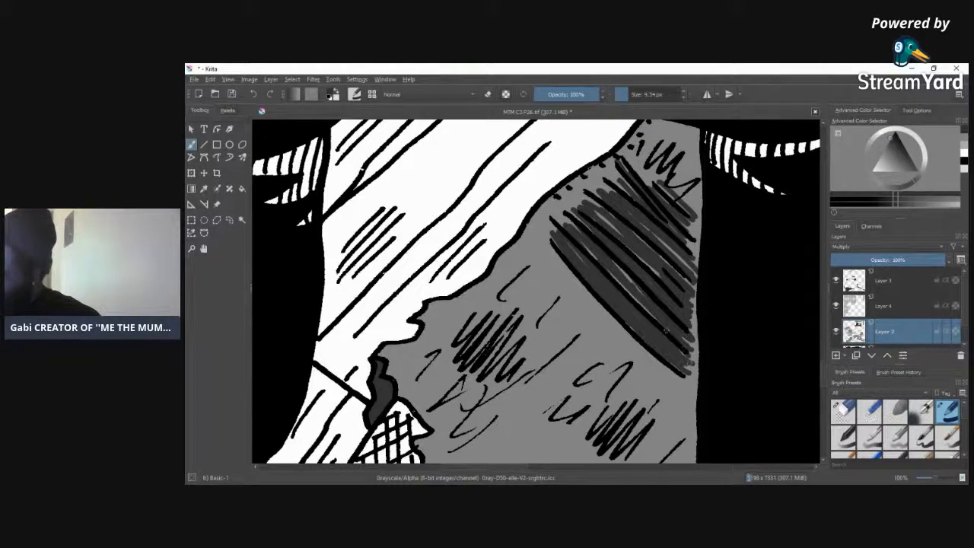
drag(629, 225, 690, 268)
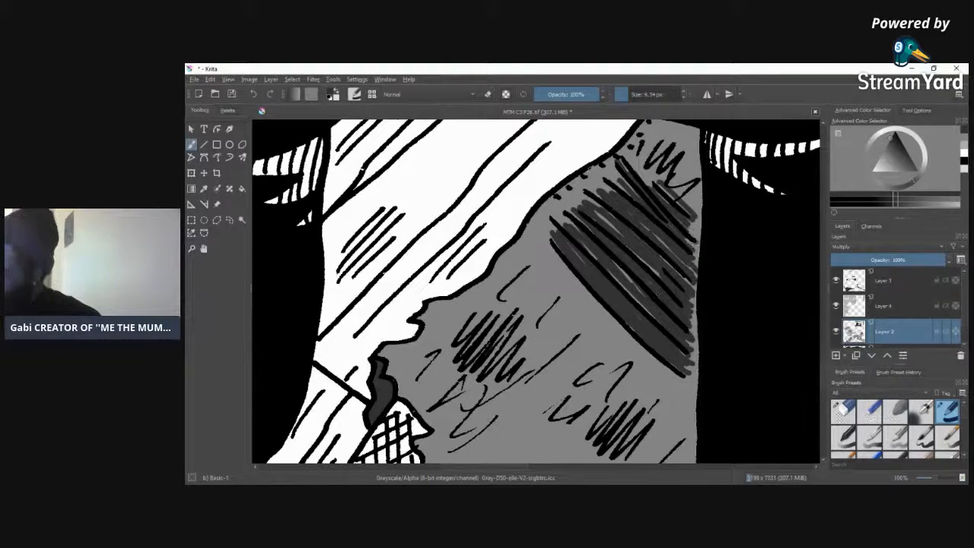
drag(679, 230, 695, 245)
mouse_move(626, 150)
mouse_down()
mouse_move(668, 203)
mouse_move(658, 185)
mouse_up()
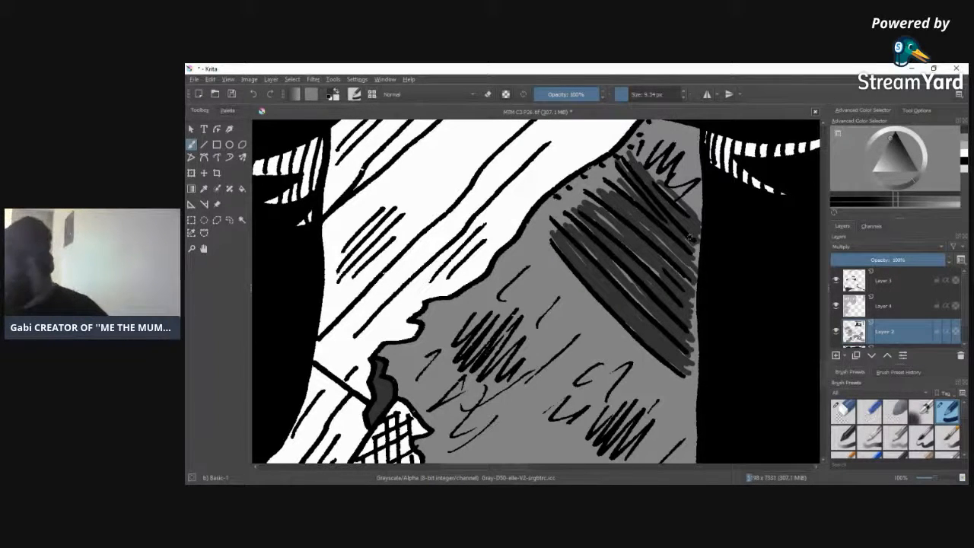
Step: Review the shading across the page, from the figures' legs up to the BOOF!! lettering
scroll(930, 479, down, 5)
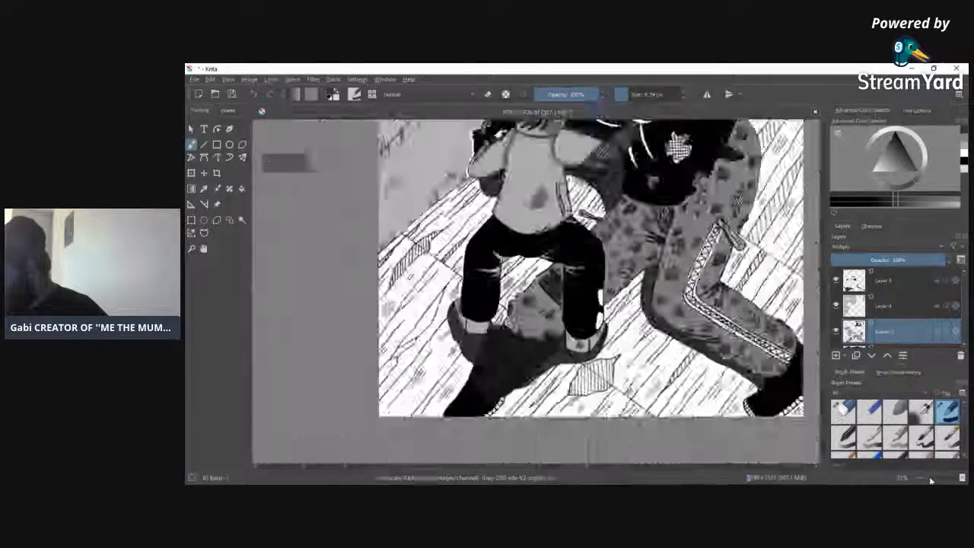
scroll(930, 480, up, 5)
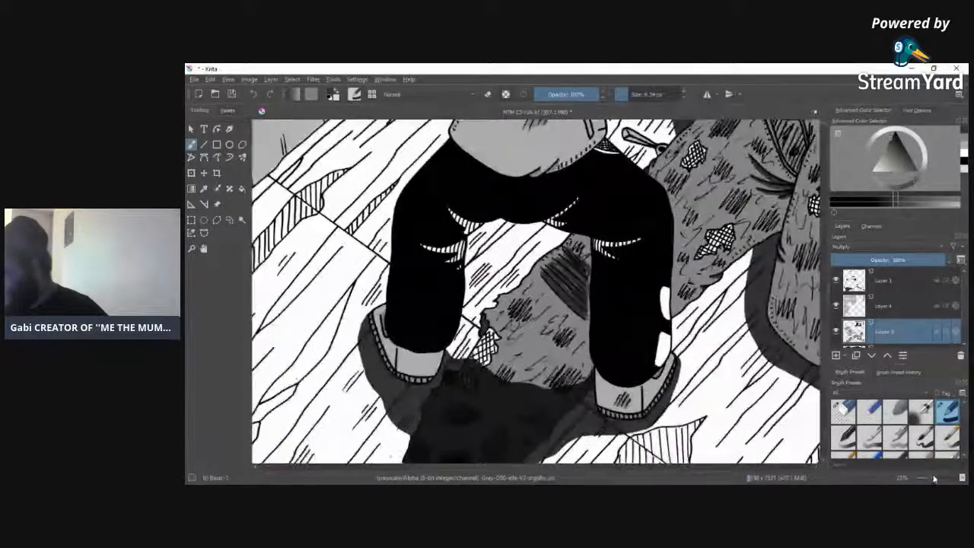
scroll(934, 478, up, 1)
scroll(932, 479, down, 5)
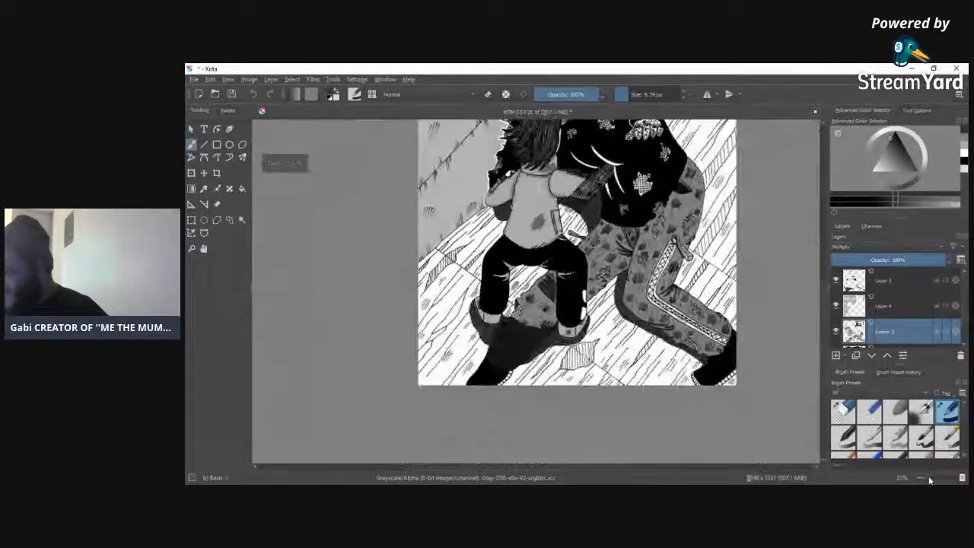
drag(823, 368, 835, 306)
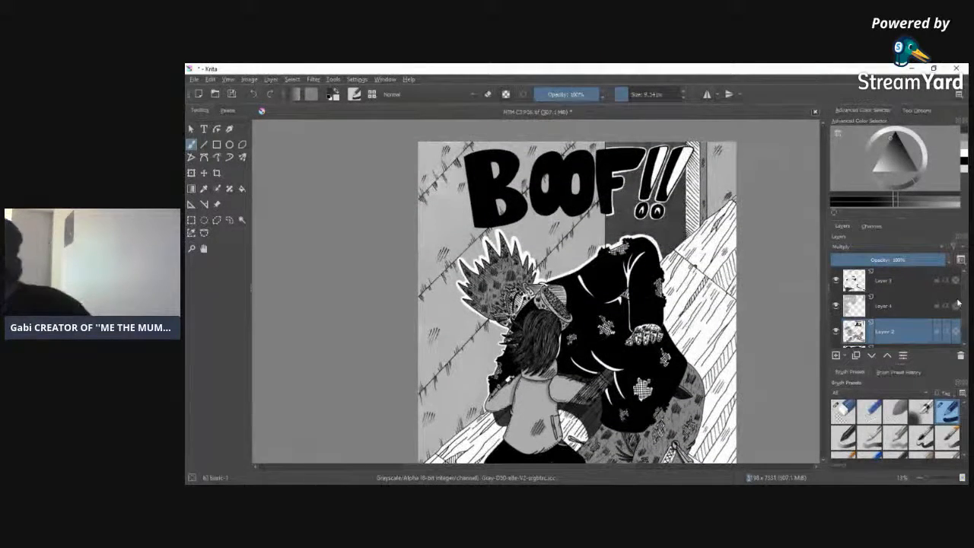
mouse_move(967, 304)
mouse_down()
mouse_move(966, 322)
mouse_move(967, 303)
mouse_up()
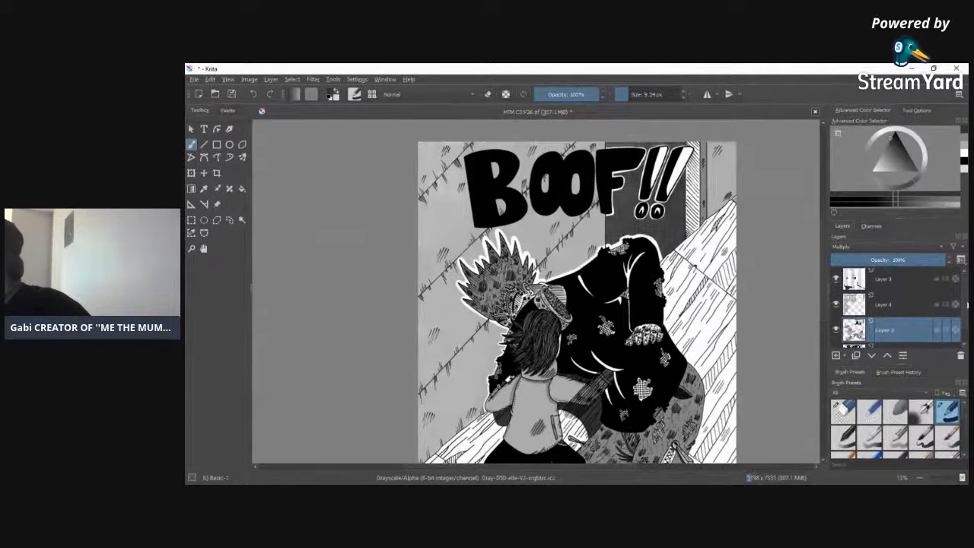
mouse_move(958, 288)
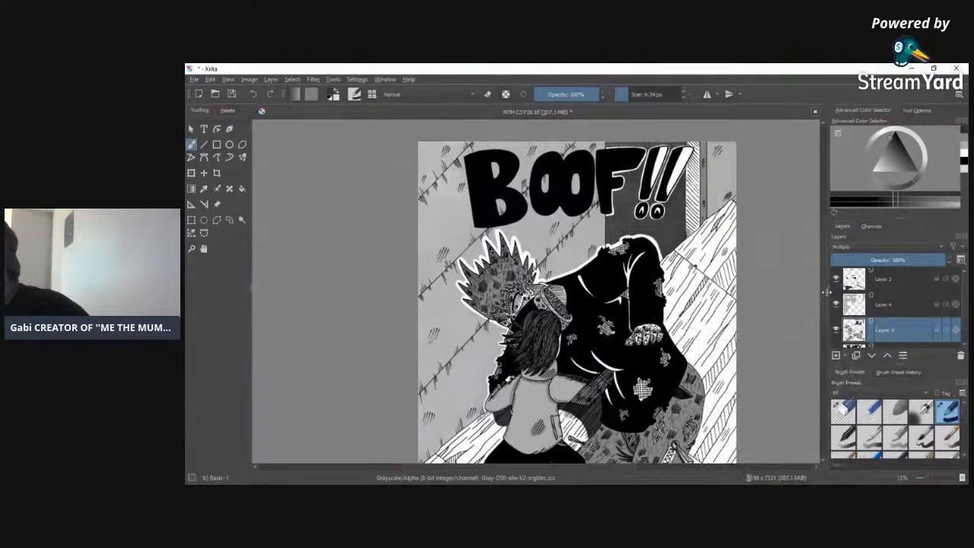
Step: Paint a spiky dark grey shadow on Layer 4 over the wall beside the leaning figure's hair and face, using a brush of about 128 px
click(853, 305)
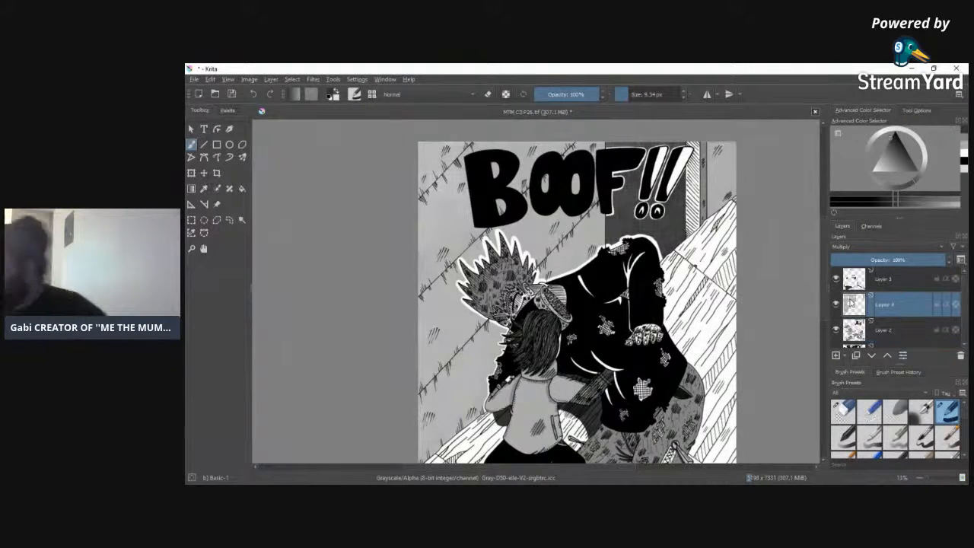
mouse_move(867, 317)
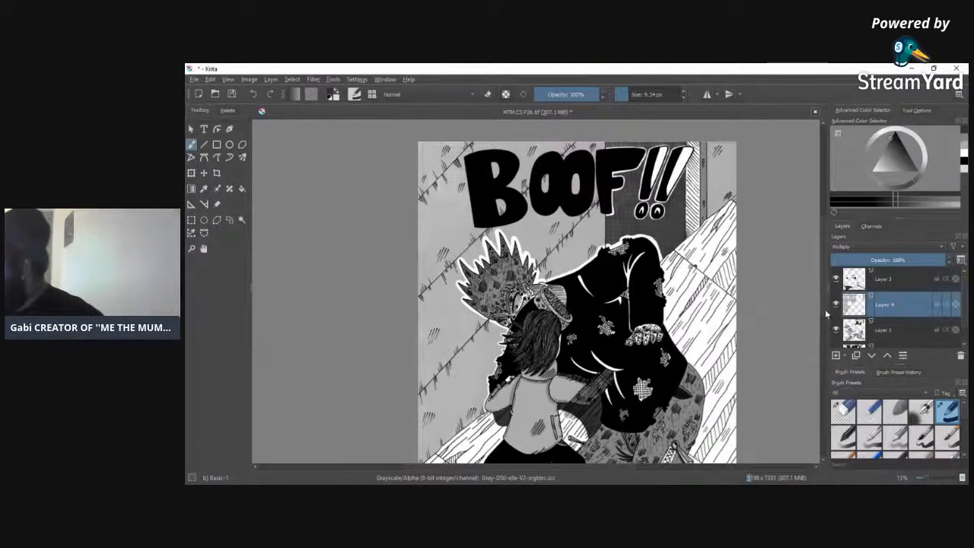
scroll(823, 291, up, 1)
click(931, 481)
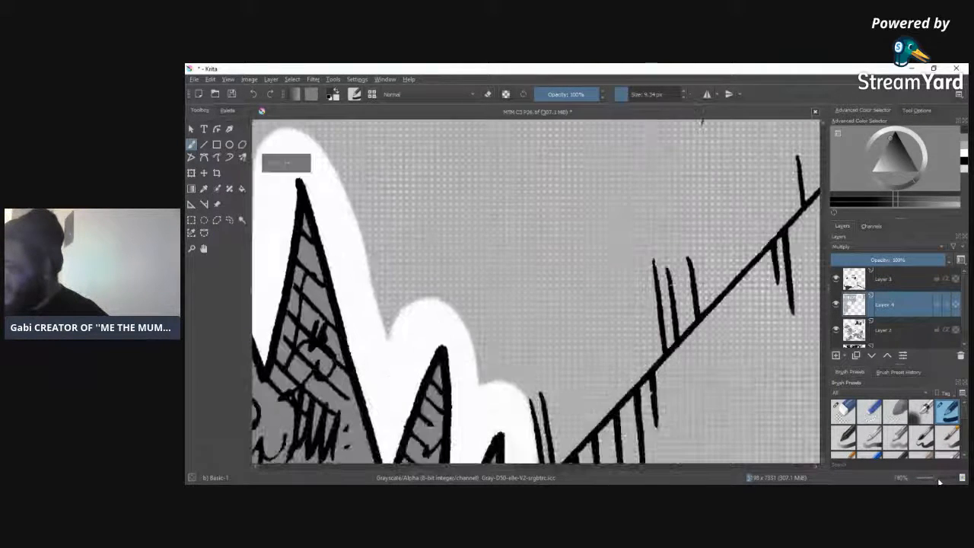
drag(503, 468, 407, 468)
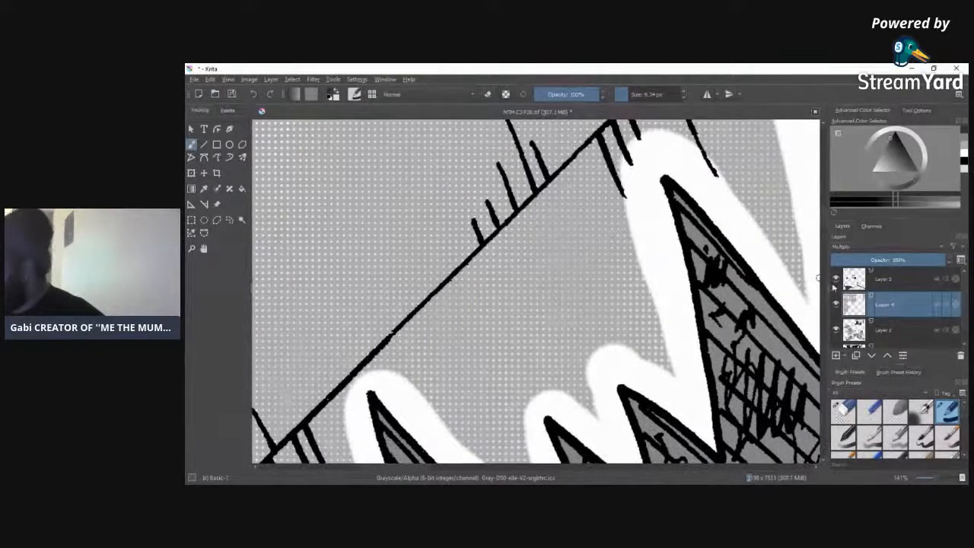
drag(826, 224, 829, 262)
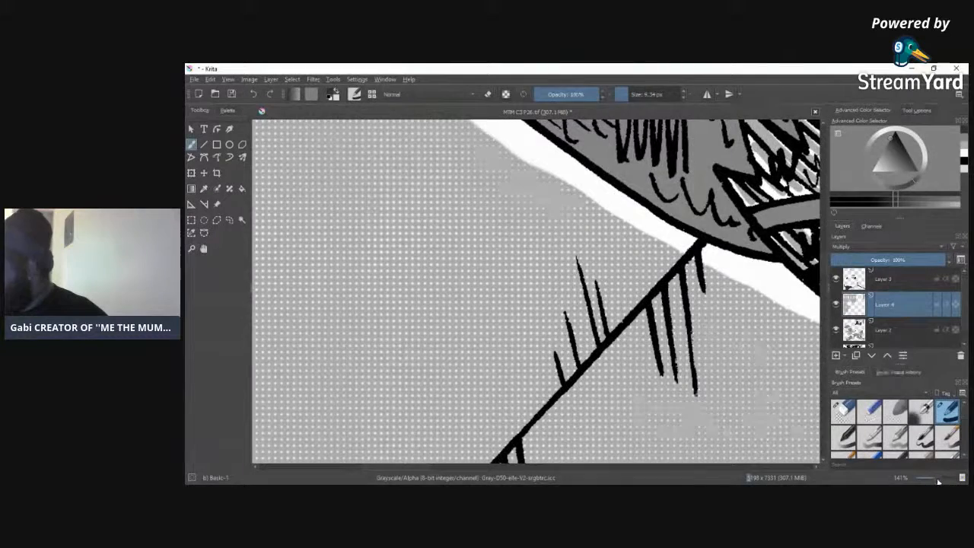
click(935, 481)
drag(935, 481, 931, 482)
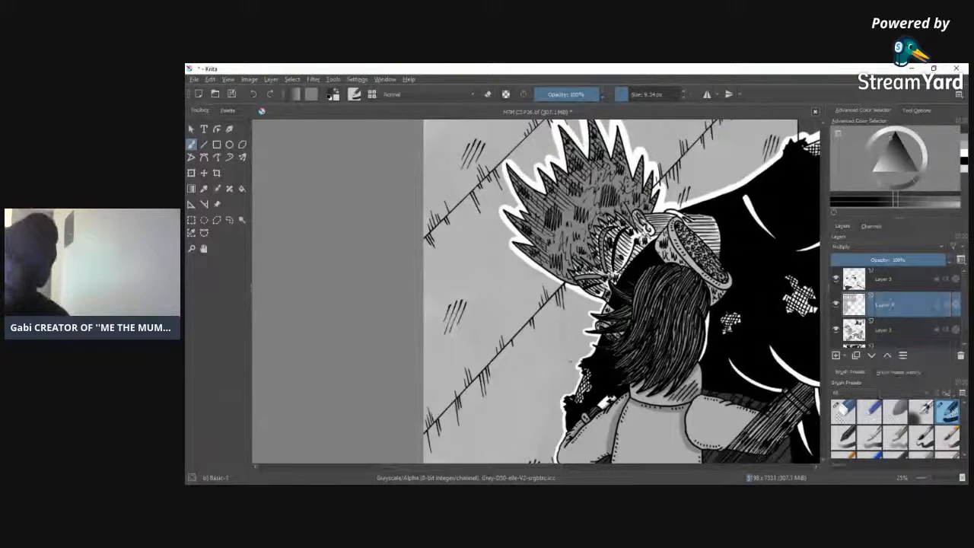
drag(638, 95, 621, 90)
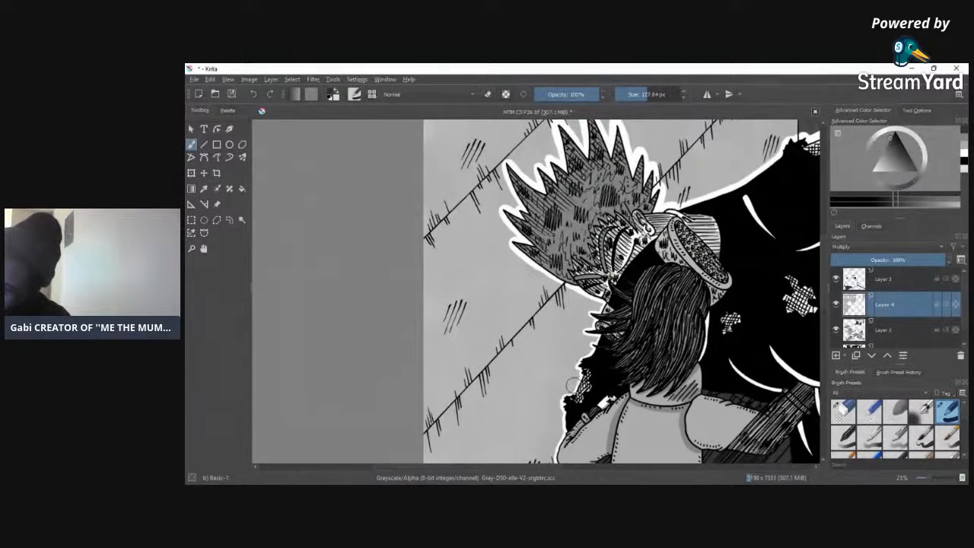
mouse_move(575, 385)
mouse_down()
mouse_move(512, 357)
mouse_move(544, 354)
mouse_move(495, 292)
mouse_move(552, 320)
mouse_move(530, 297)
mouse_move(551, 300)
mouse_move(556, 289)
mouse_move(542, 266)
mouse_move(554, 298)
mouse_move(542, 307)
mouse_up()
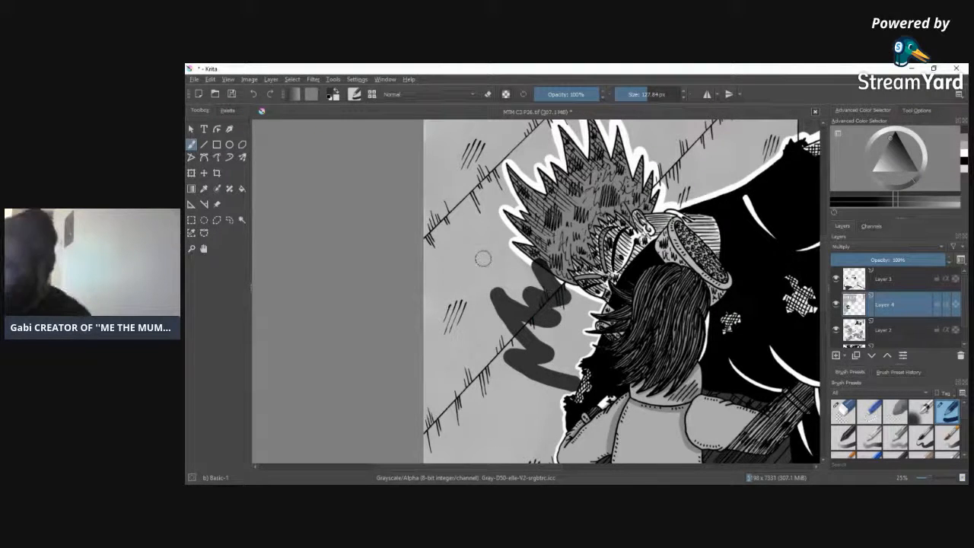
mouse_move(564, 297)
mouse_down()
mouse_move(560, 285)
mouse_move(570, 323)
mouse_move(580, 305)
mouse_move(597, 312)
mouse_move(576, 377)
mouse_move(535, 329)
mouse_move(574, 322)
mouse_move(573, 344)
mouse_move(585, 301)
mouse_up()
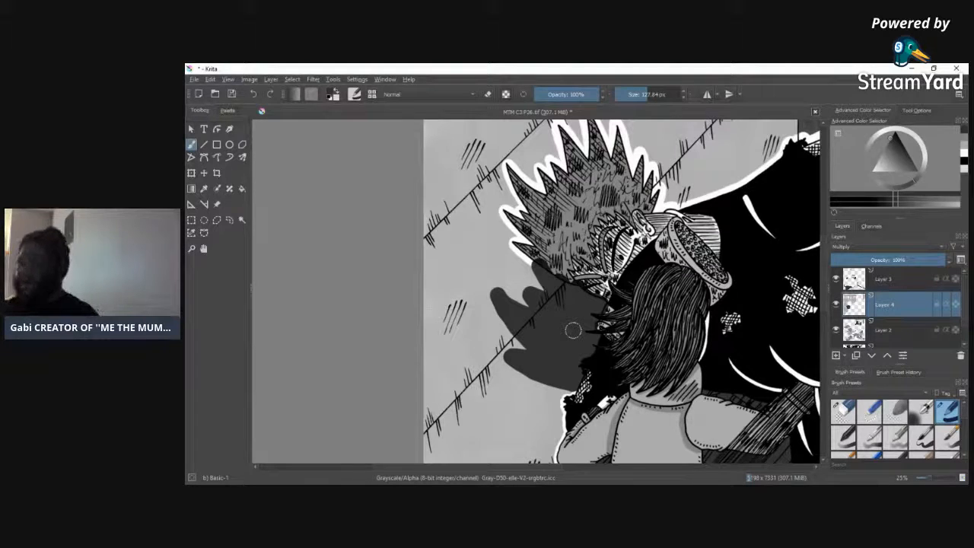
Step: Erase the dark shadow overspill inside the lower spikes of the grey hair with an eraser of about 36 px
click(927, 477)
click(929, 477)
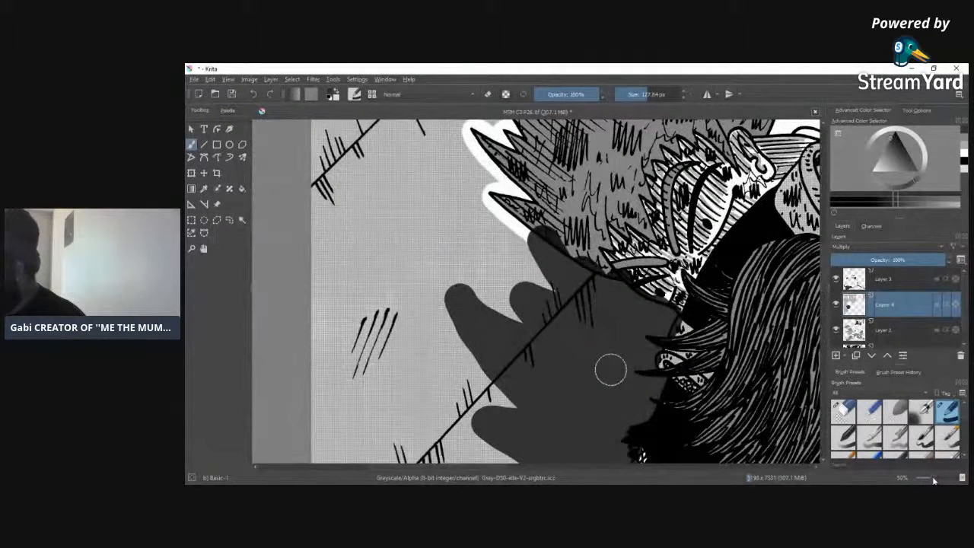
click(934, 478)
click(934, 478)
mouse_move(826, 264)
mouse_down()
mouse_move(827, 239)
mouse_move(828, 250)
mouse_up()
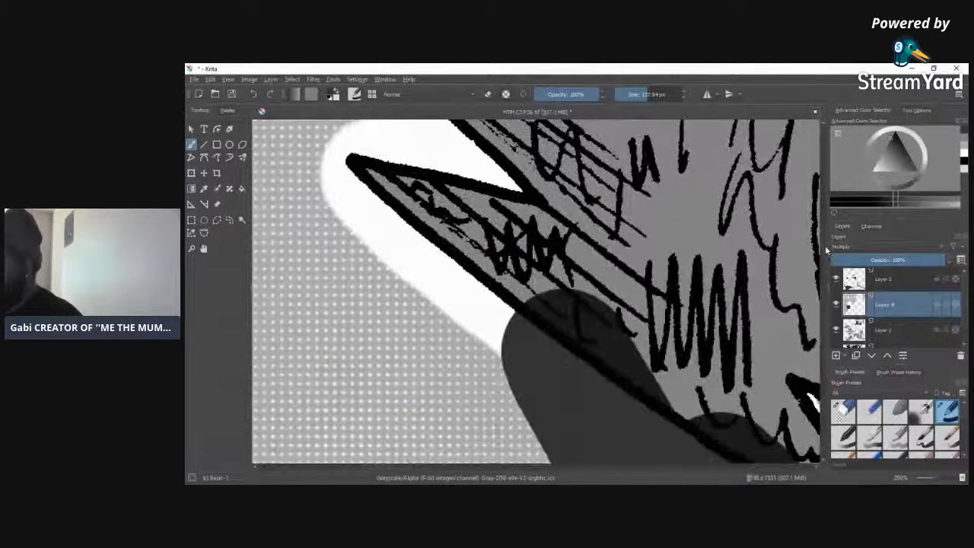
click(843, 410)
click(644, 92)
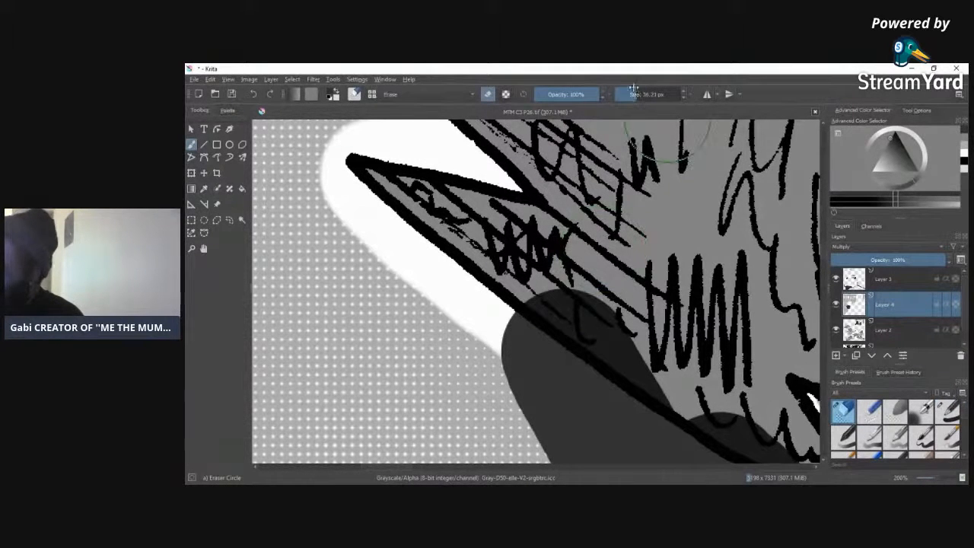
mouse_move(551, 300)
mouse_down()
mouse_move(596, 331)
mouse_move(619, 372)
mouse_move(654, 388)
mouse_move(575, 291)
mouse_move(657, 361)
mouse_move(702, 418)
mouse_move(743, 437)
mouse_move(788, 449)
mouse_up()
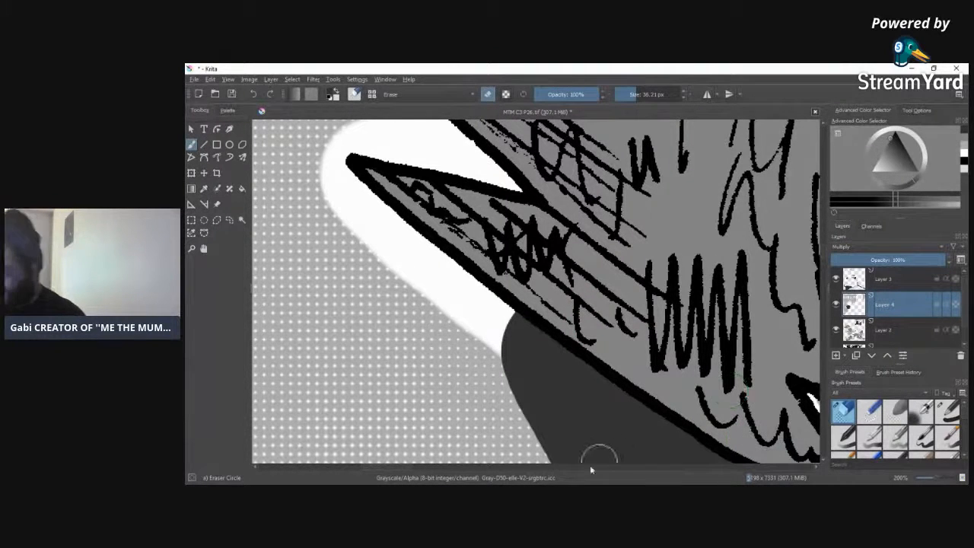
Step: Erase the shadow overspill along the hair's lower edge and from the striped face around the eye
mouse_move(598, 457)
mouse_down()
mouse_move(274, 449)
mouse_move(289, 455)
mouse_up()
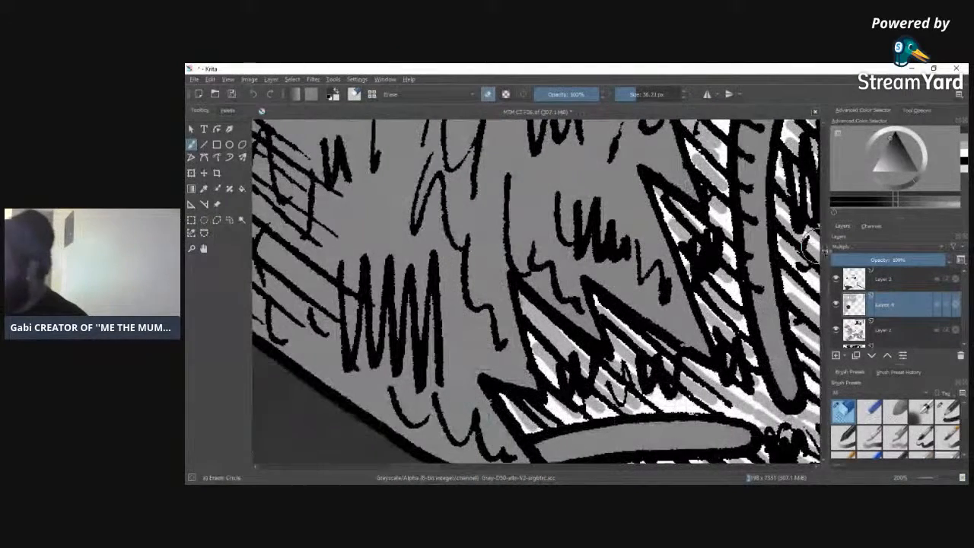
scroll(465, 221, down, 5)
scroll(466, 221, up, 1)
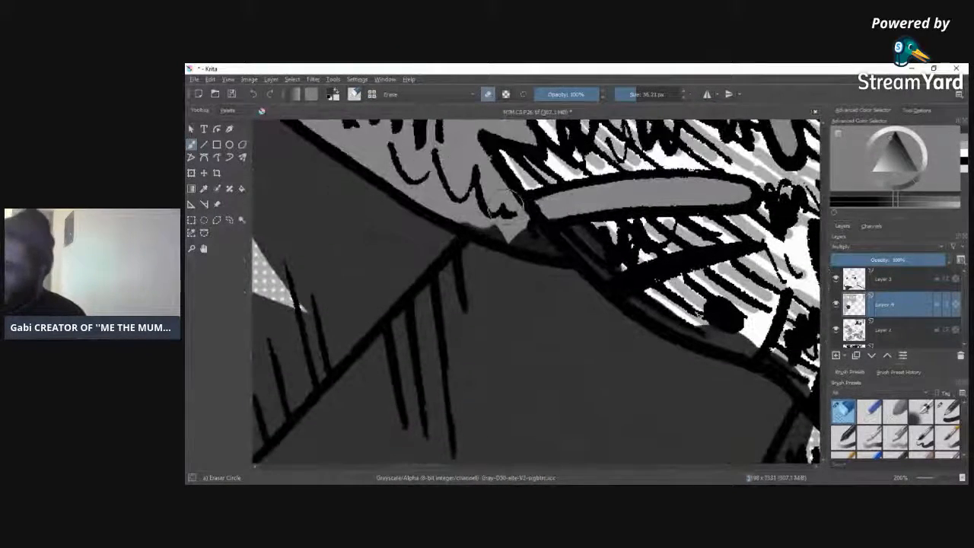
mouse_move(466, 213)
mouse_down()
mouse_move(609, 239)
mouse_move(622, 248)
mouse_move(630, 289)
mouse_move(599, 242)
mouse_move(666, 313)
mouse_move(765, 348)
mouse_move(799, 373)
mouse_move(795, 344)
mouse_move(741, 299)
mouse_move(785, 353)
mouse_move(722, 318)
mouse_up()
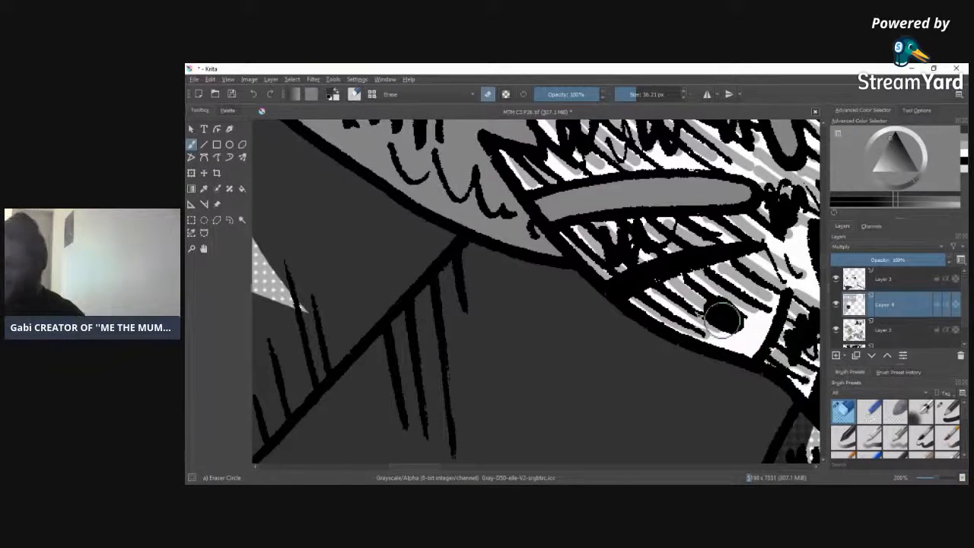
Step: Erase the overspill from the dotted areas below the face, and from the pointed hair strand with a 9.34 px eraser
drag(423, 467, 452, 466)
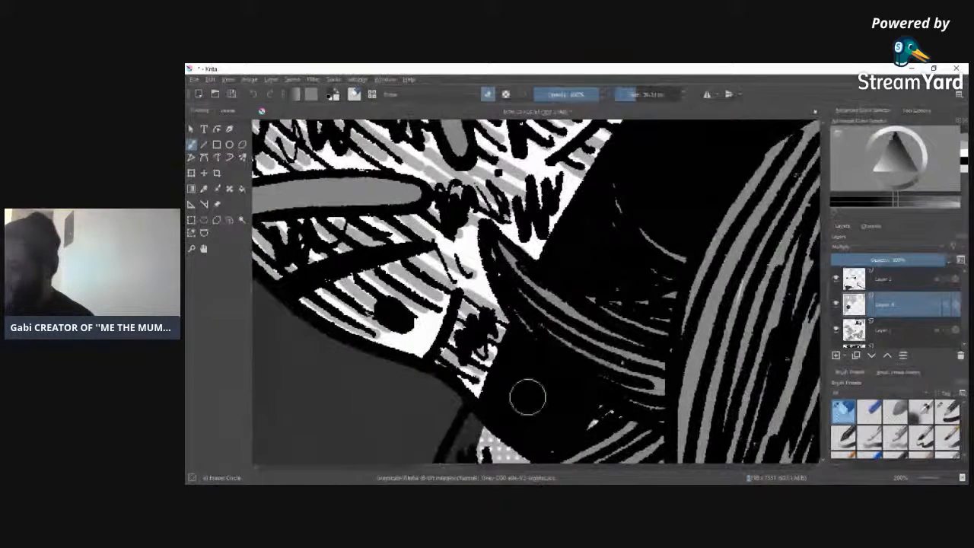
mouse_move(528, 398)
mouse_down()
mouse_move(526, 163)
mouse_move(529, 245)
mouse_up()
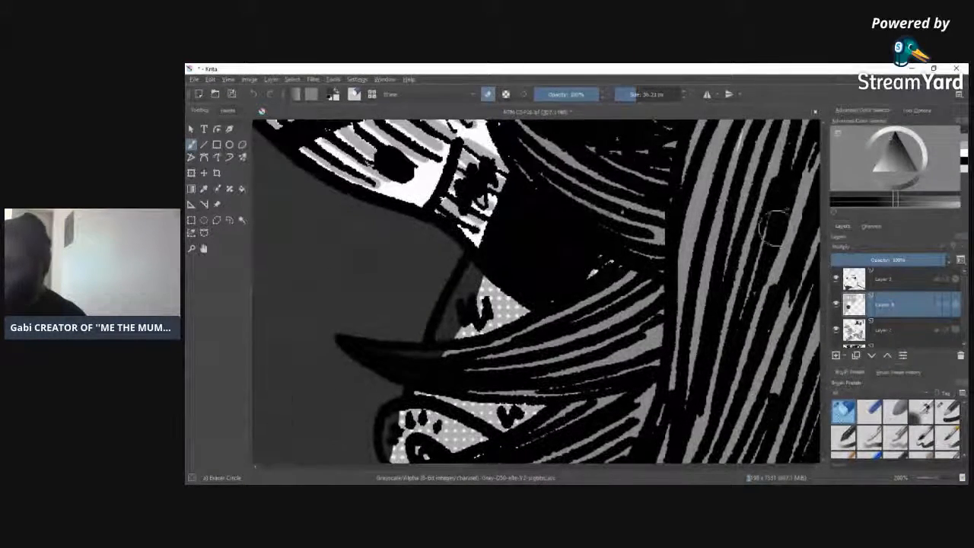
mouse_move(476, 327)
mouse_down()
mouse_move(458, 299)
mouse_move(481, 270)
mouse_move(429, 395)
mouse_move(396, 440)
mouse_move(407, 436)
mouse_move(417, 447)
mouse_move(400, 446)
mouse_move(426, 450)
mouse_up()
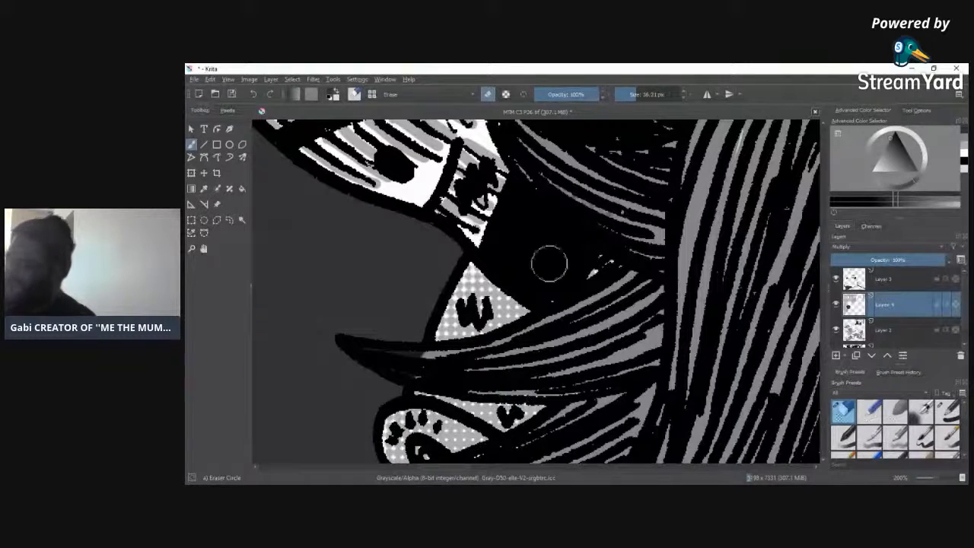
drag(623, 97, 618, 98)
mouse_move(363, 347)
mouse_down()
mouse_move(406, 376)
mouse_move(429, 352)
mouse_up()
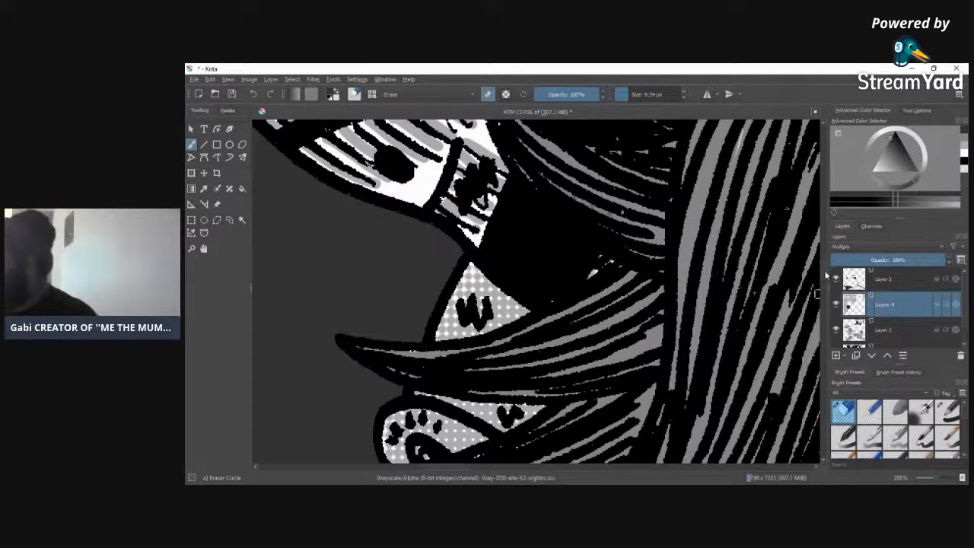
Step: Erase the remaining dark overspill from the upper part of the crosshatched patch on the black clothing
scroll(819, 283, down, 5)
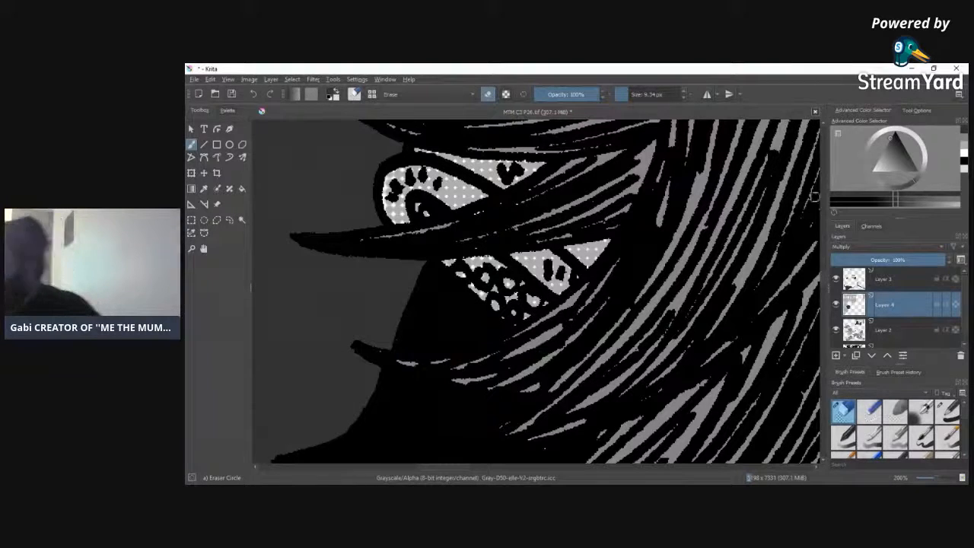
scroll(822, 281, down, 5)
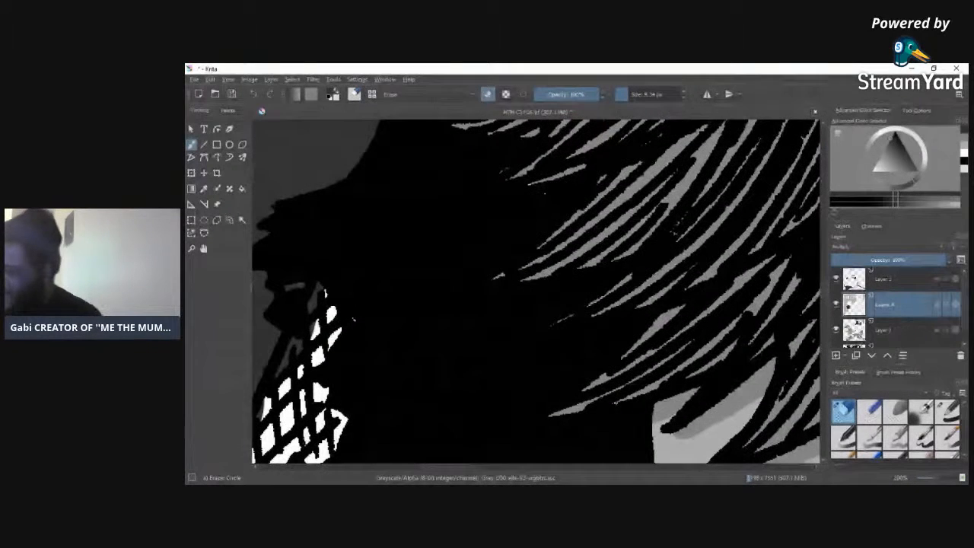
scroll(457, 467, left, 5)
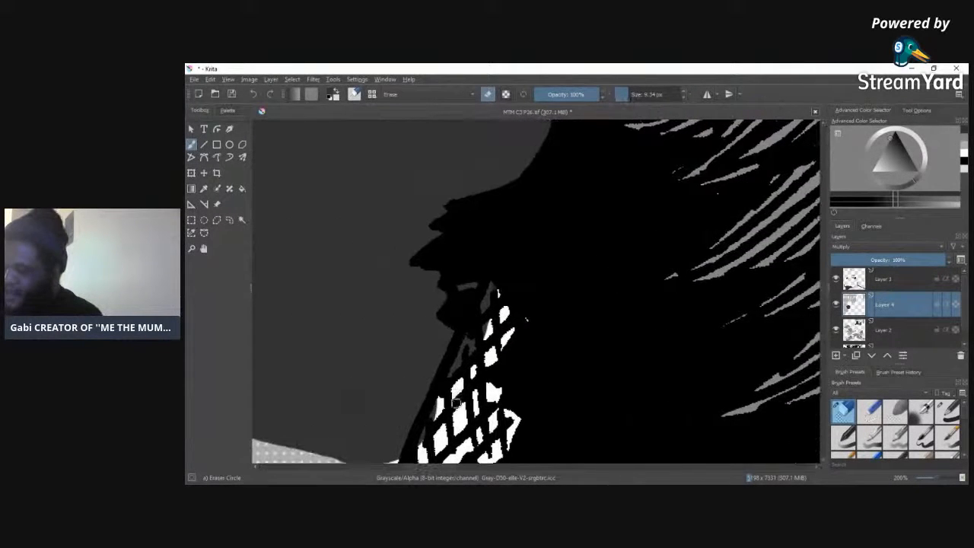
mouse_move(467, 333)
mouse_down()
mouse_move(504, 279)
mouse_move(472, 322)
mouse_move(456, 296)
mouse_up()
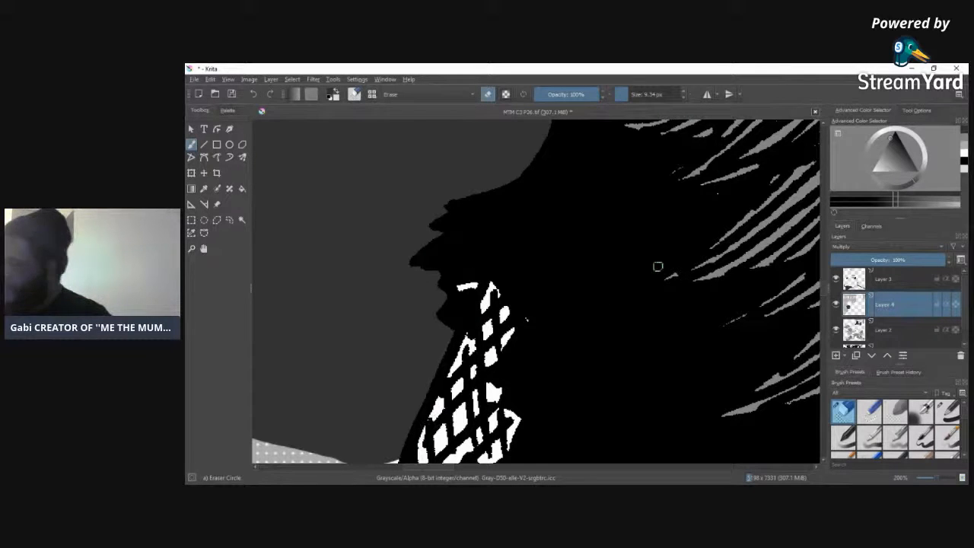
Step: Erase a white outline along the lower edge of the dark wall shadow using a 33.80 px eraser
scroll(817, 267, down, 5)
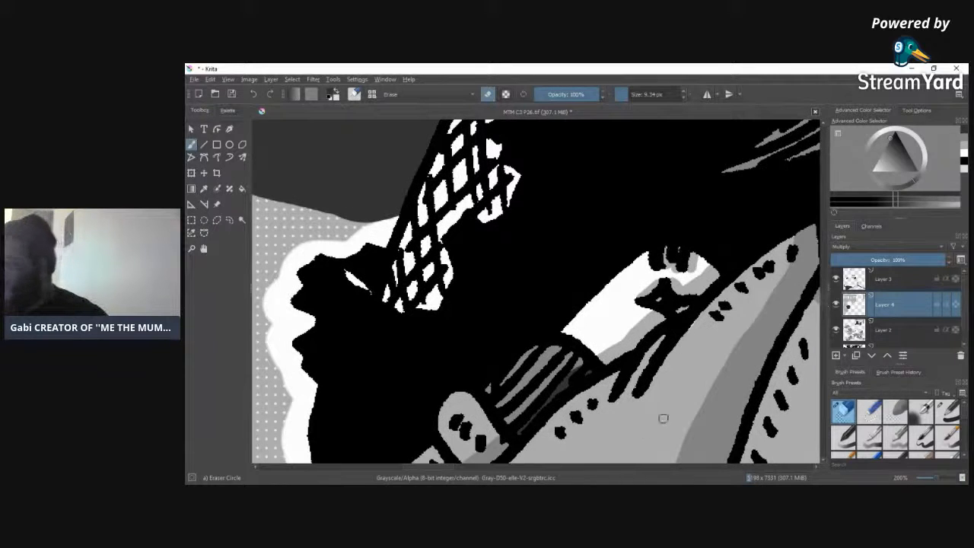
drag(941, 481, 934, 483)
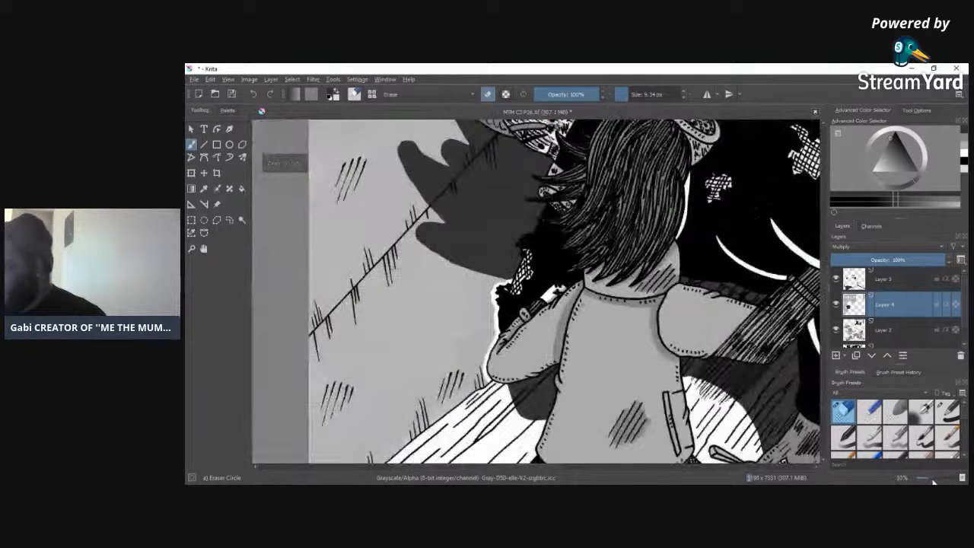
drag(933, 483, 940, 481)
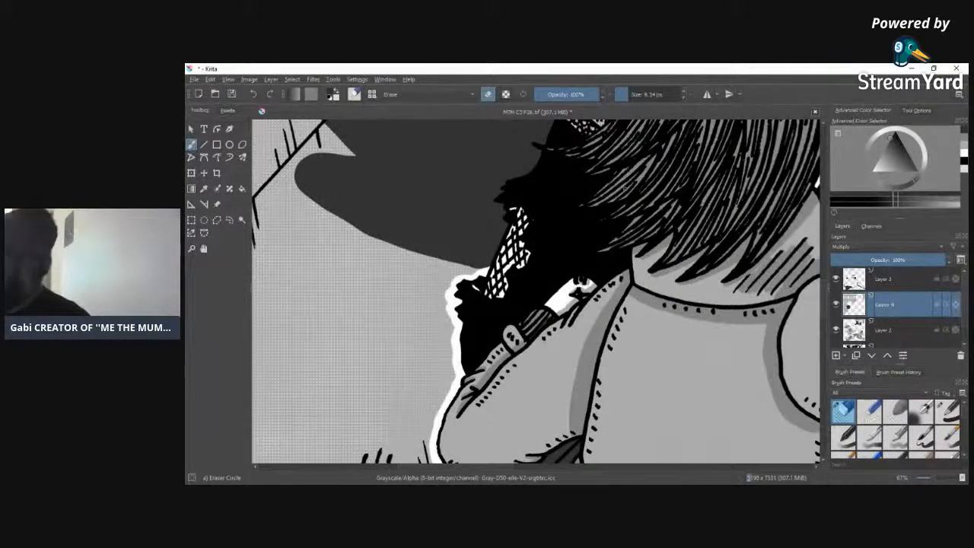
scroll(459, 370, up, 5)
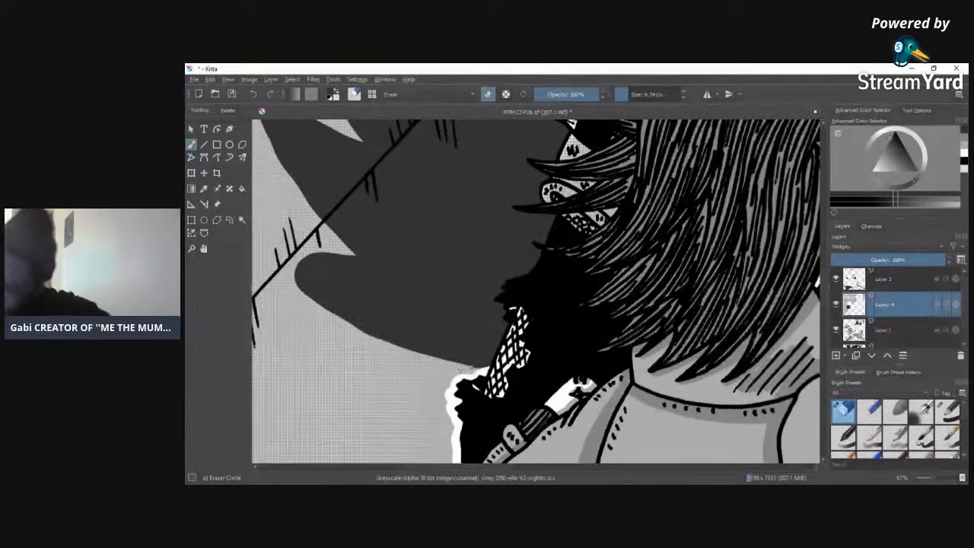
drag(634, 95, 638, 94)
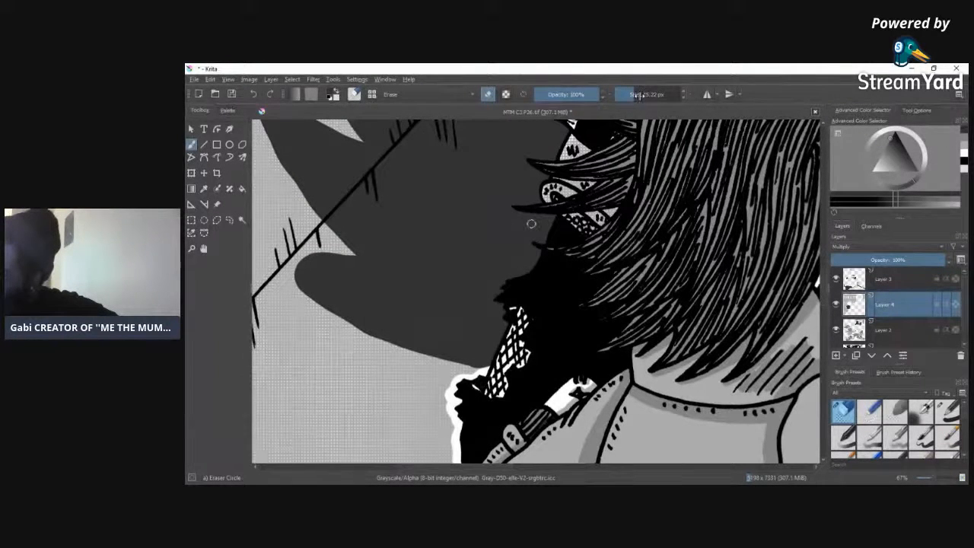
click(638, 95)
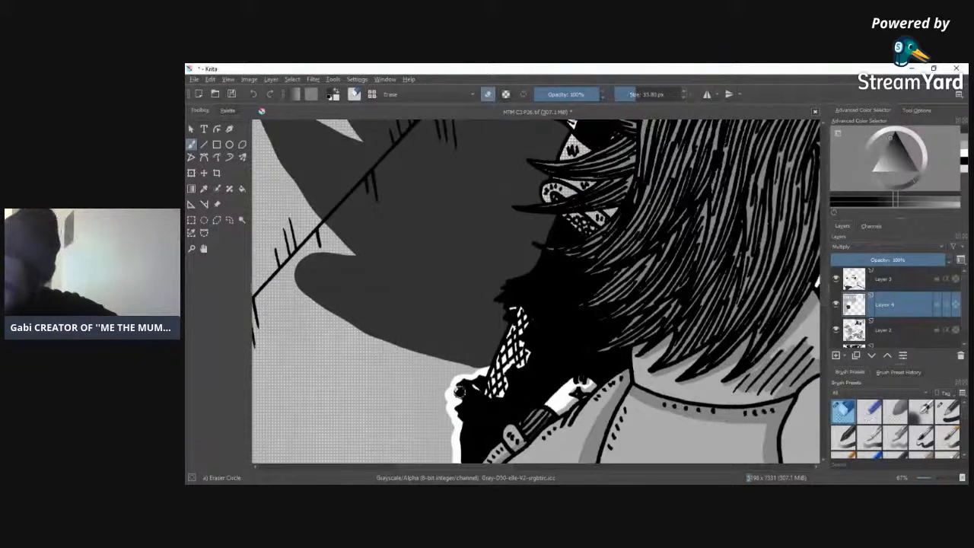
mouse_move(484, 371)
mouse_down()
mouse_move(428, 363)
mouse_move(487, 369)
mouse_up()
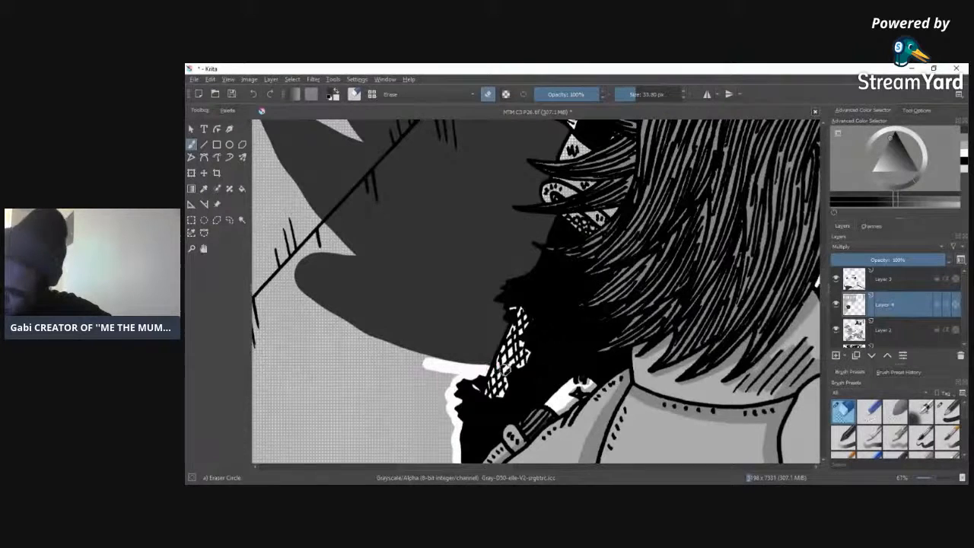
mouse_move(293, 287)
mouse_down()
mouse_move(383, 343)
mouse_move(491, 368)
mouse_up()
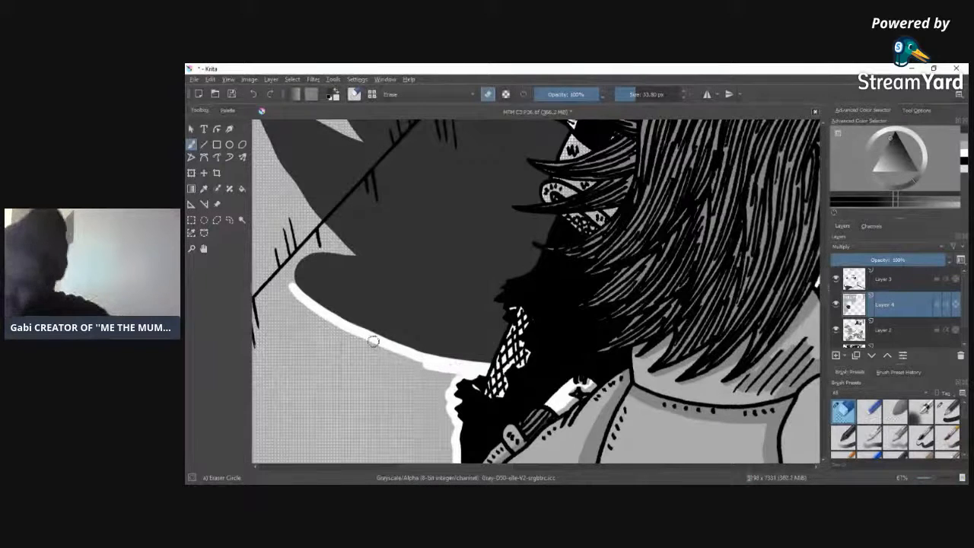
drag(294, 289, 417, 361)
drag(350, 333, 459, 374)
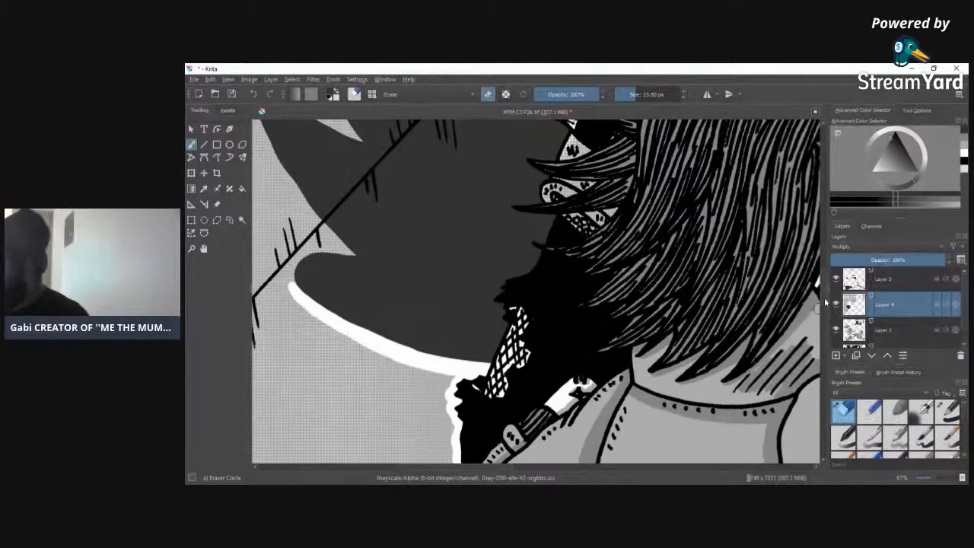
Step: Erase white outlines along the outer edge of the wall shadow's upper spike and around the notch beside it
scroll(769, 290, up, 3)
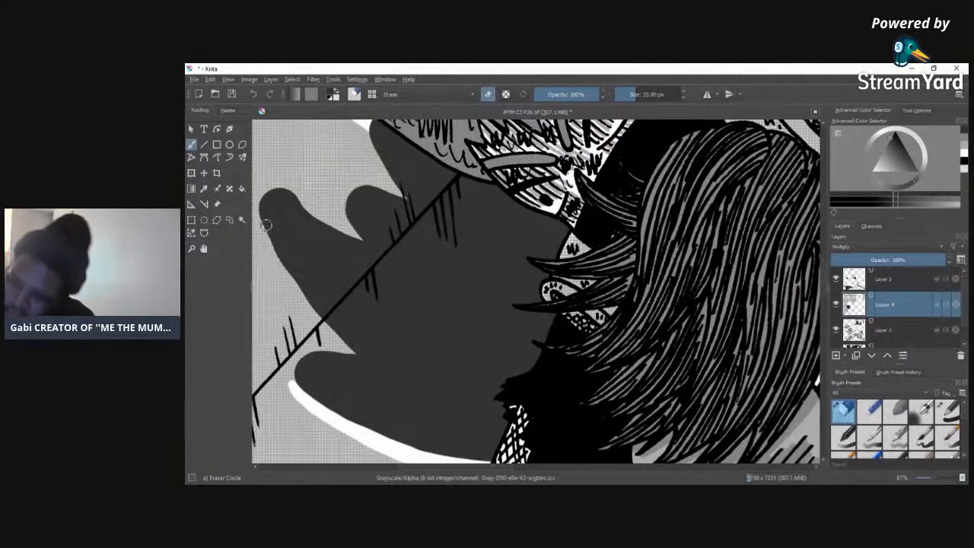
mouse_move(259, 207)
mouse_down()
mouse_move(268, 246)
mouse_move(354, 350)
mouse_up()
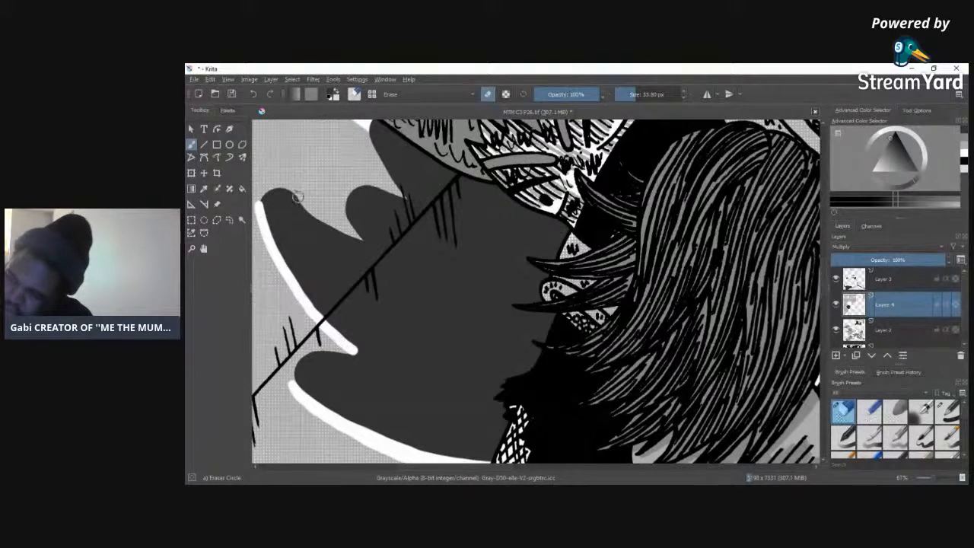
drag(281, 190, 366, 242)
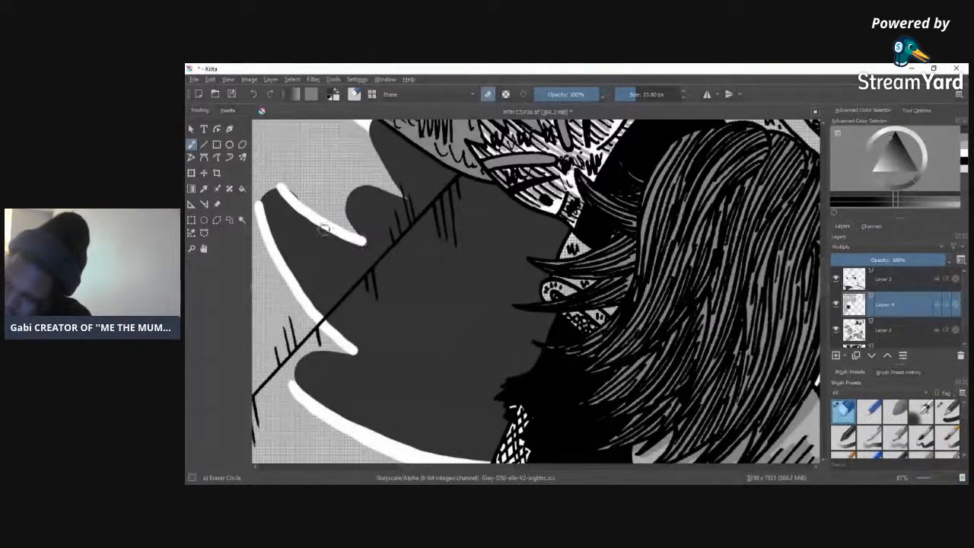
drag(293, 198, 351, 237)
drag(341, 196, 361, 240)
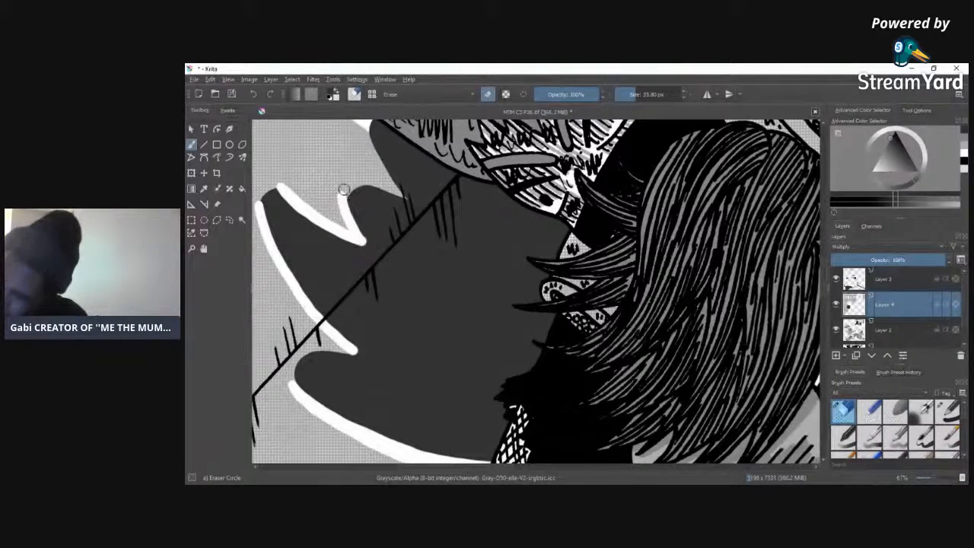
drag(343, 194, 411, 201)
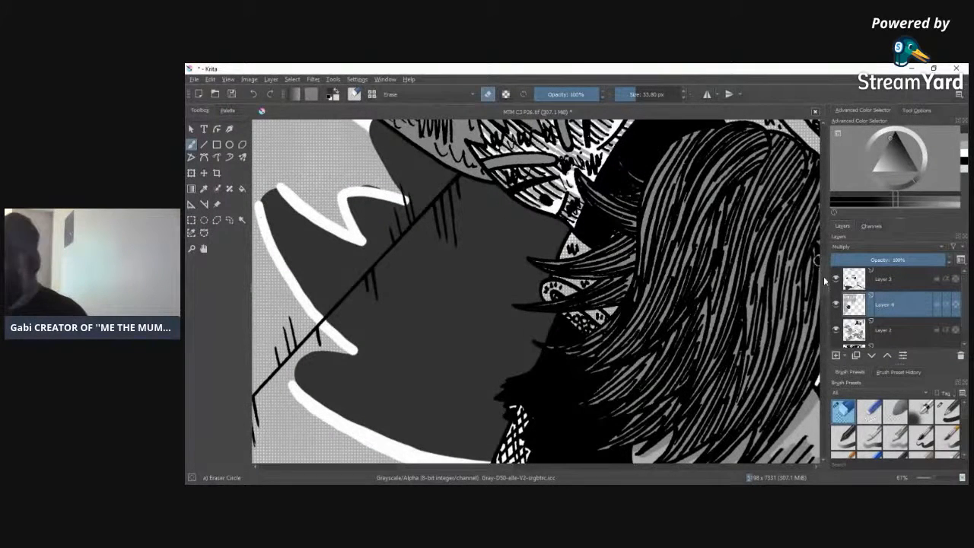
Step: Extend the white outline from the grey hair down to the notch, then close and thicken it around the upper spike's tip
scroll(365, 243, up, 4)
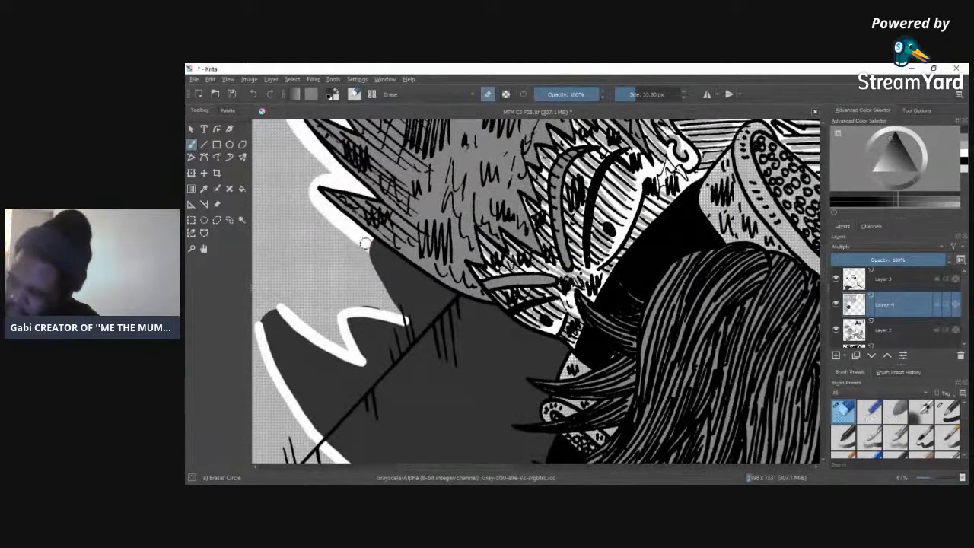
mouse_move(366, 238)
mouse_down()
mouse_move(402, 320)
mouse_move(370, 242)
mouse_move(401, 318)
mouse_up()
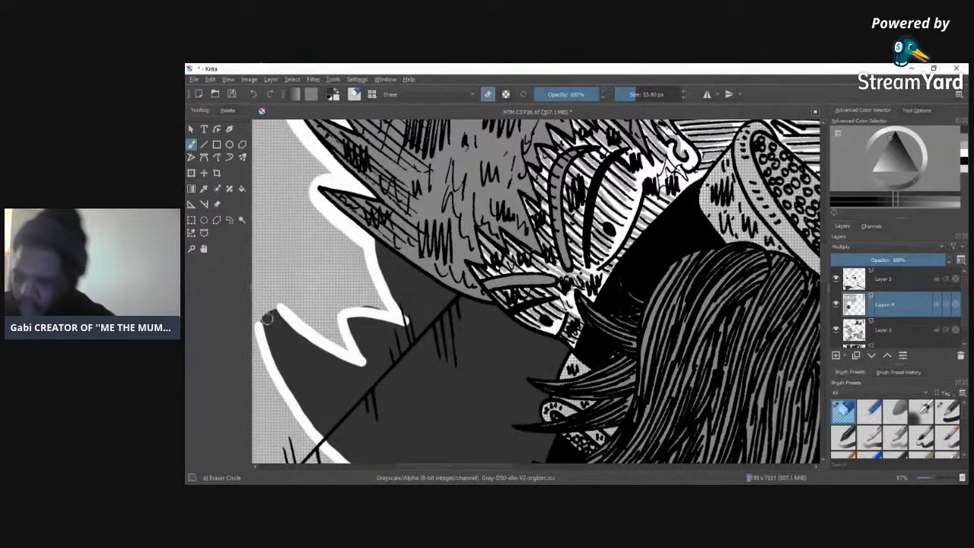
mouse_move(261, 293)
mouse_down()
mouse_move(260, 333)
mouse_move(262, 296)
mouse_move(301, 328)
mouse_move(267, 300)
mouse_up()
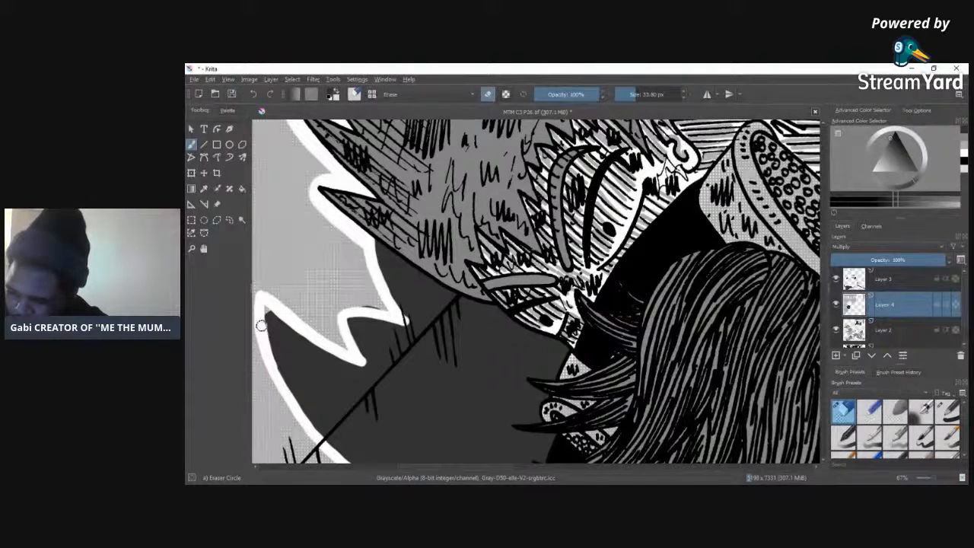
mouse_move(263, 310)
mouse_down()
mouse_move(315, 339)
mouse_move(294, 322)
mouse_move(300, 331)
mouse_move(275, 379)
mouse_move(269, 364)
mouse_move(317, 436)
mouse_up()
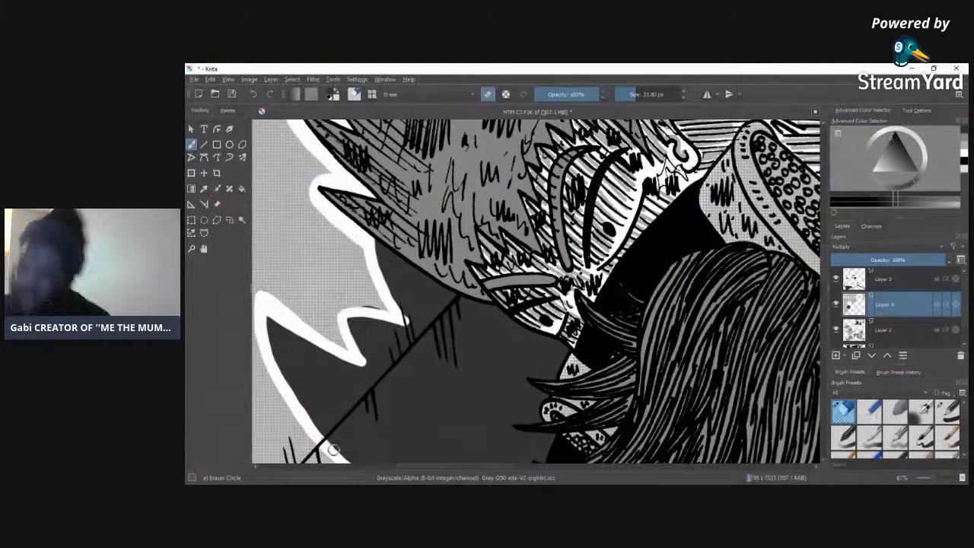
Step: Erase a white outline along the top of the lower shadow spike, joining it to the outlines at both ends
mouse_move(825, 275)
mouse_down()
mouse_move(825, 299)
mouse_move(825, 287)
mouse_up()
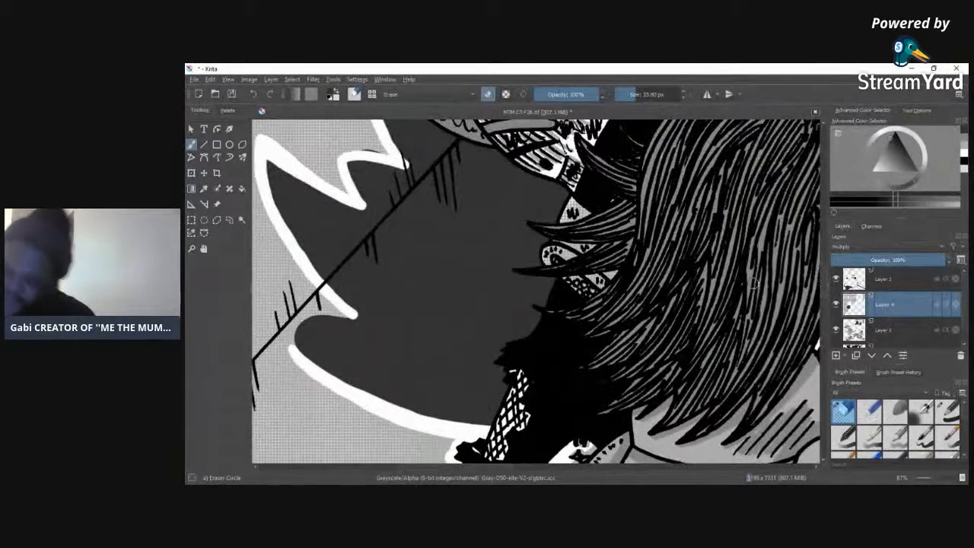
drag(295, 322, 335, 319)
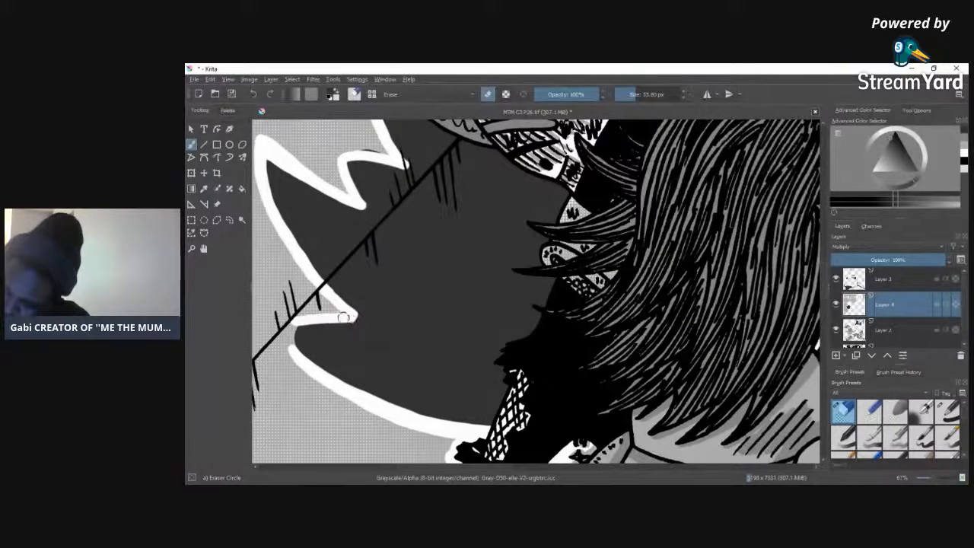
mouse_move(293, 344)
mouse_down()
mouse_move(287, 320)
mouse_move(292, 349)
mouse_up()
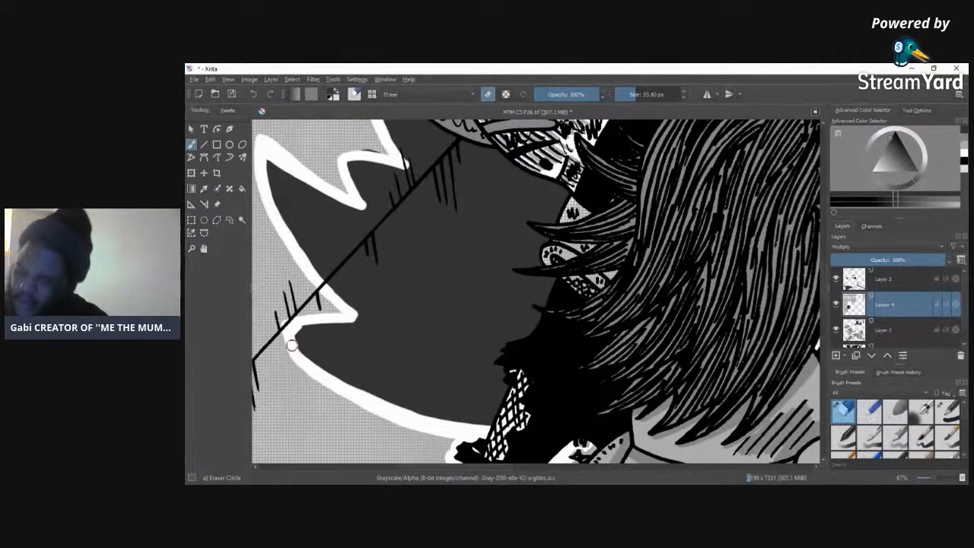
mouse_move(314, 323)
mouse_down()
mouse_move(350, 321)
mouse_move(291, 329)
mouse_move(346, 319)
mouse_up()
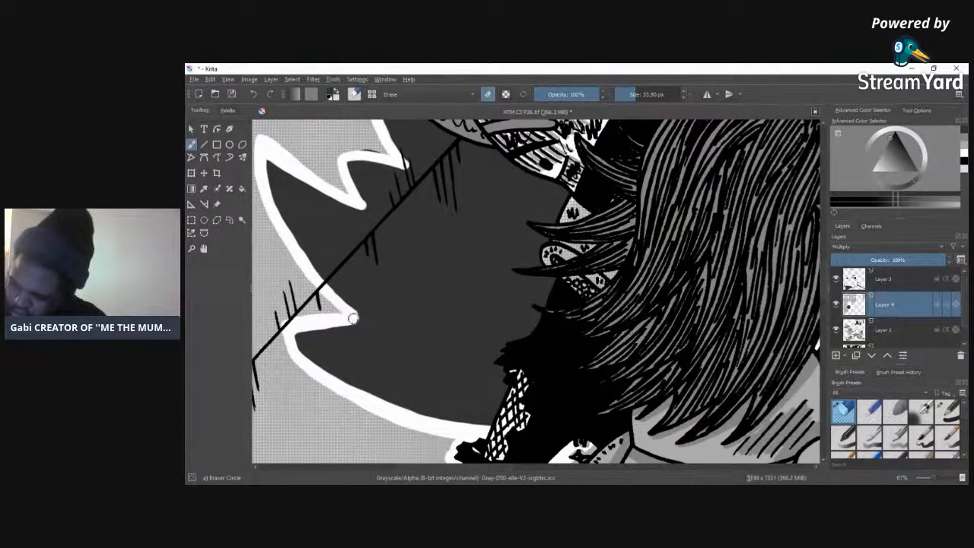
mouse_move(351, 321)
mouse_down()
mouse_move(294, 327)
mouse_move(352, 320)
mouse_move(325, 323)
mouse_up()
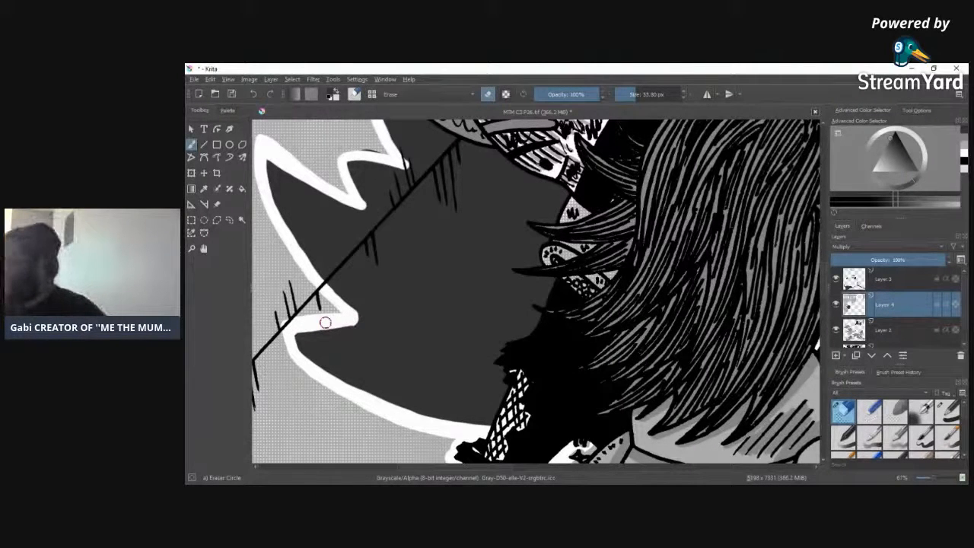
Step: Choose the Screentone Pressure brush preset and a light grey from the recent colours
click(929, 481)
click(926, 481)
click(925, 481)
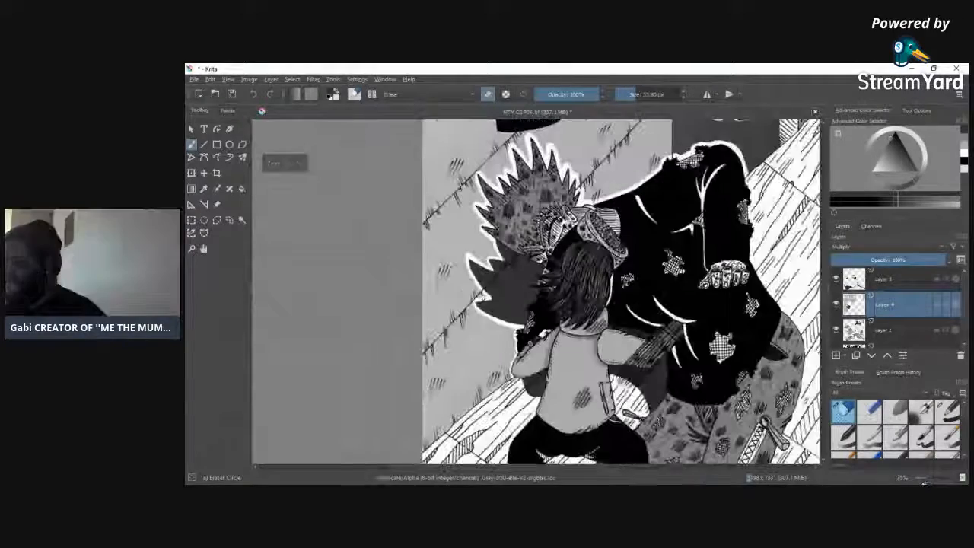
drag(924, 482, 931, 480)
drag(824, 279, 826, 263)
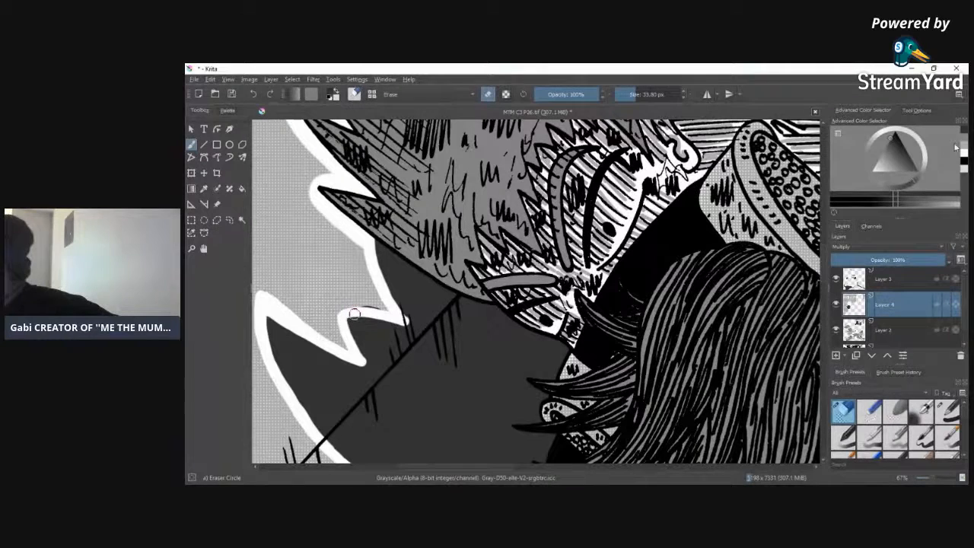
click(947, 411)
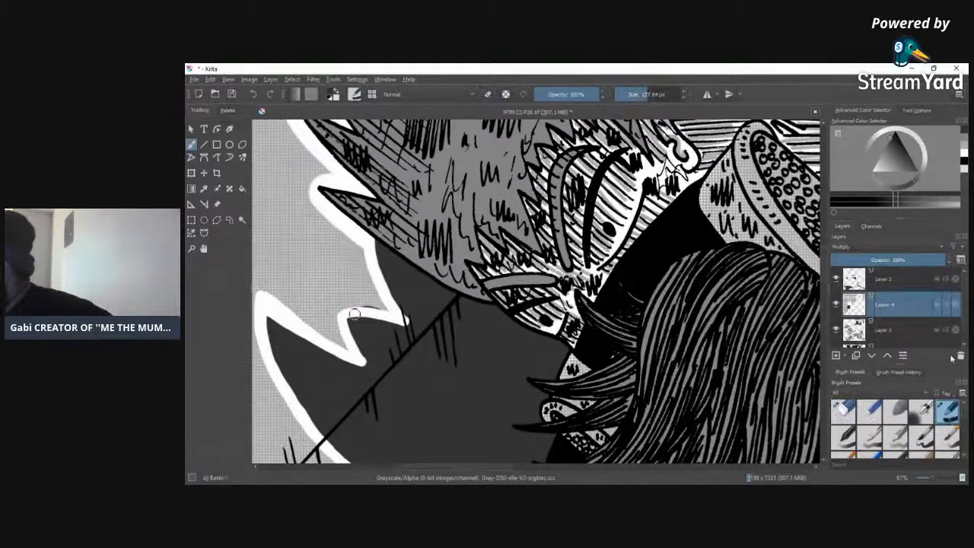
click(896, 372)
scroll(965, 414, down, 5)
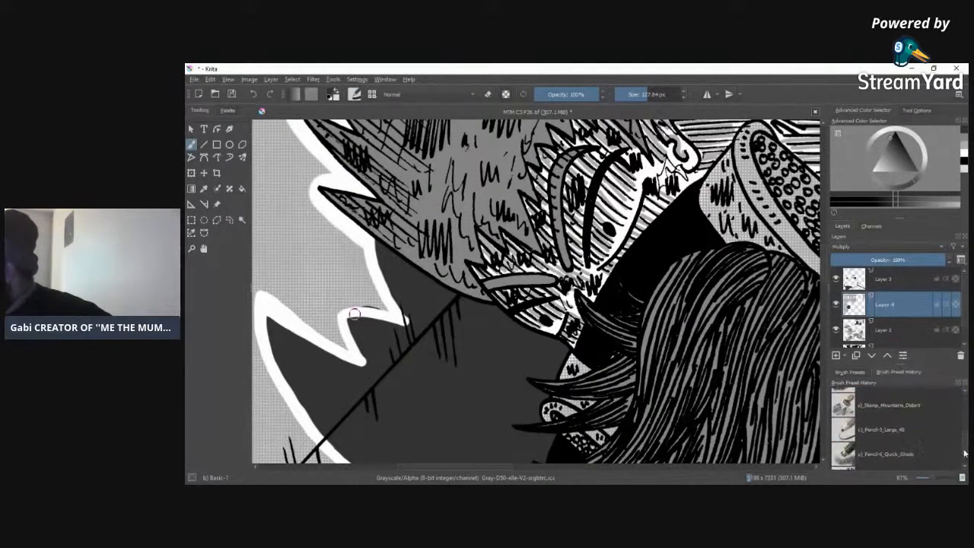
click(847, 459)
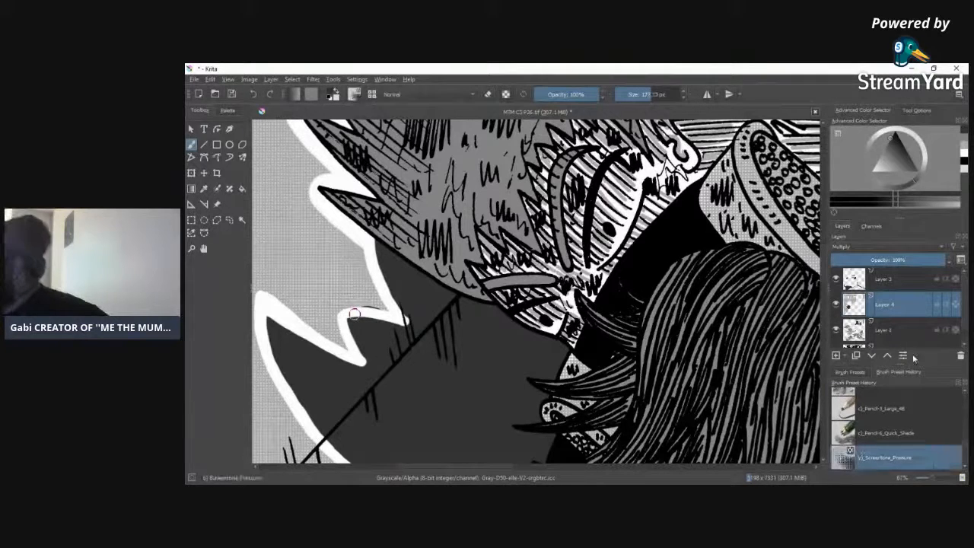
click(965, 149)
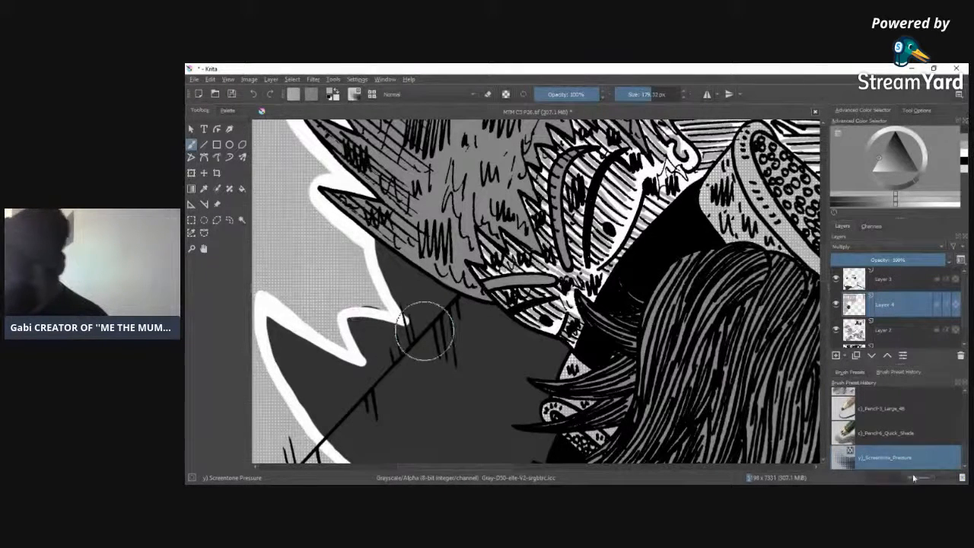
Step: Paint screentone over the leftover dark sliver above the notch's white outline with a 3.41 px brush
scroll(936, 481, up, 3)
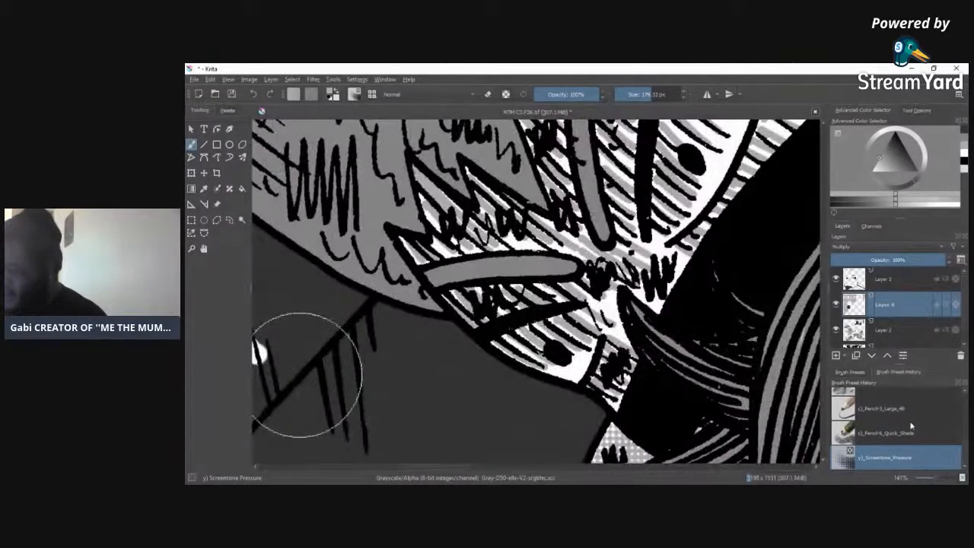
drag(462, 469, 421, 469)
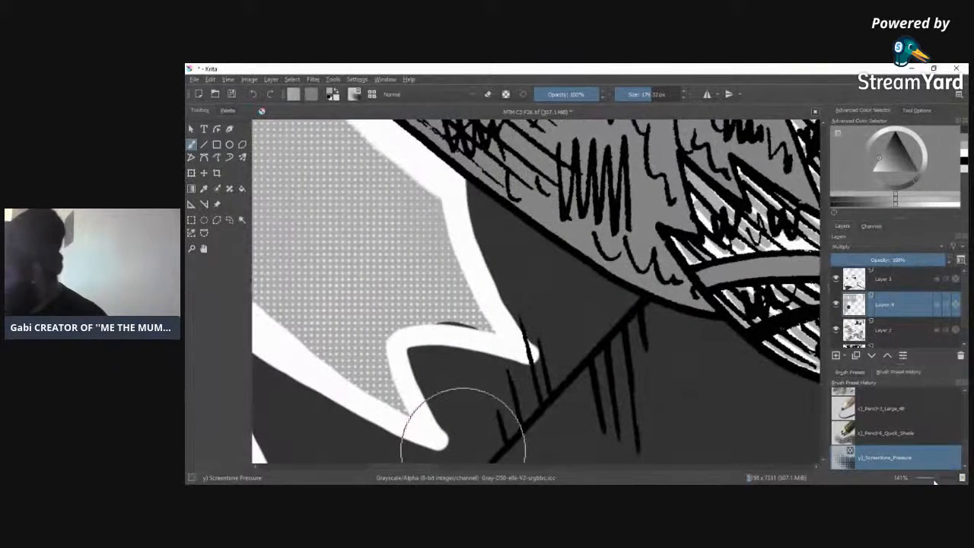
scroll(939, 482, up, 4)
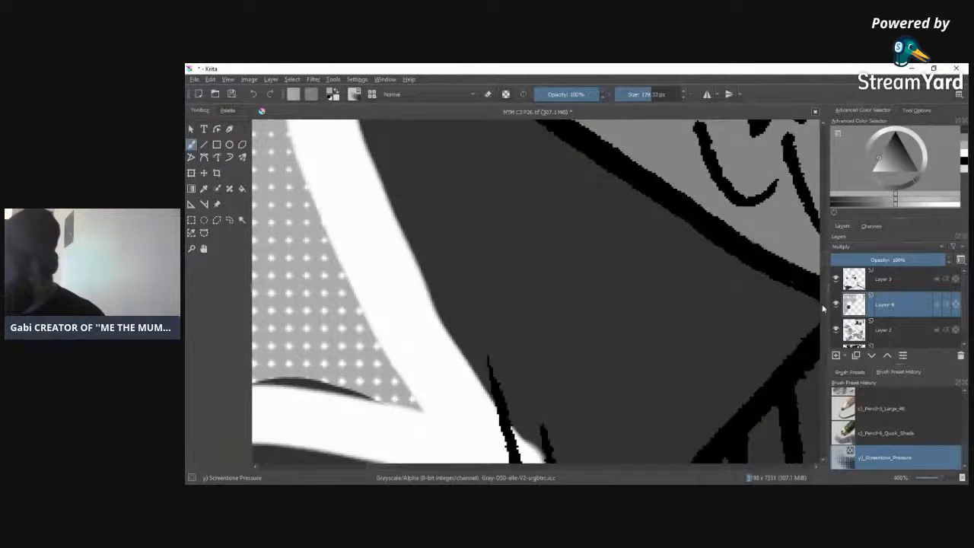
drag(825, 261, 825, 263)
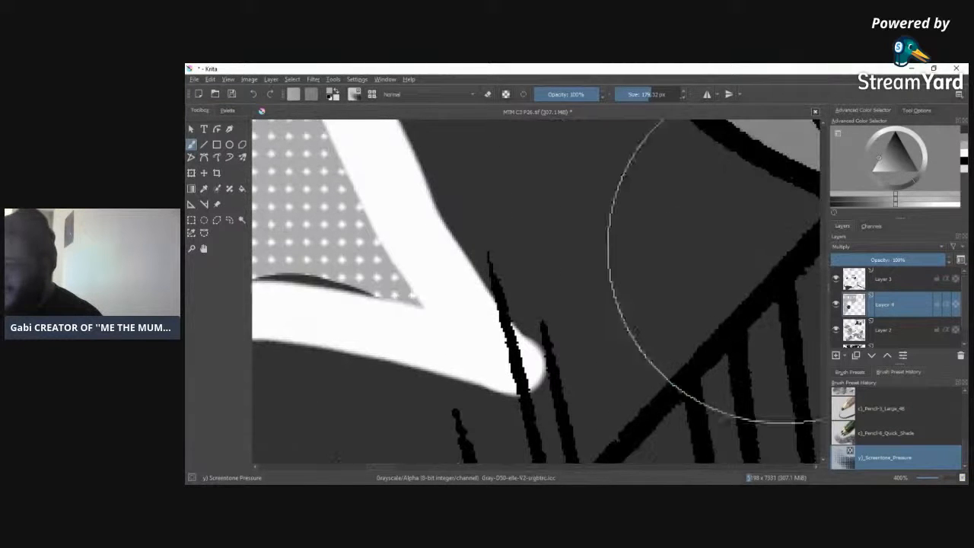
drag(387, 467, 383, 466)
drag(636, 95, 622, 94)
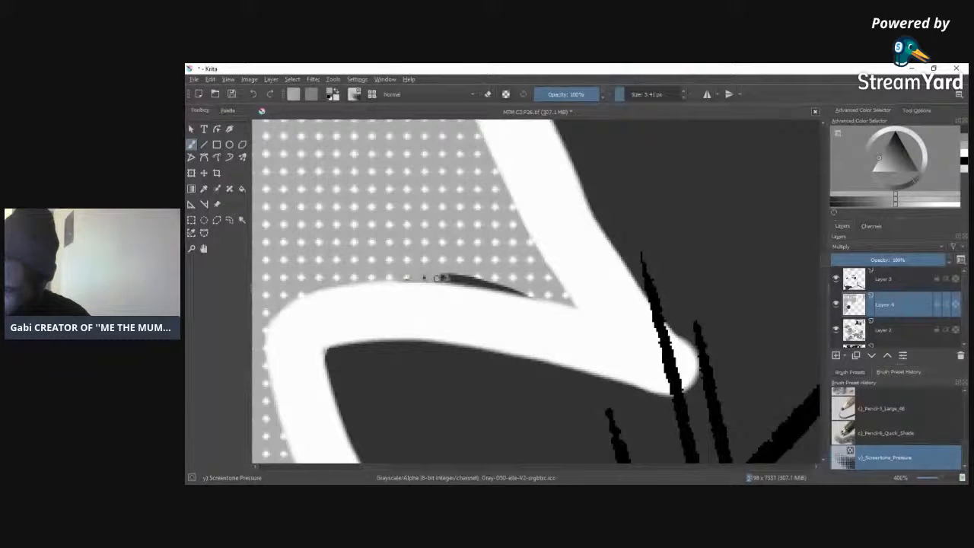
mouse_move(434, 271)
mouse_down()
mouse_move(531, 294)
mouse_move(444, 279)
mouse_up()
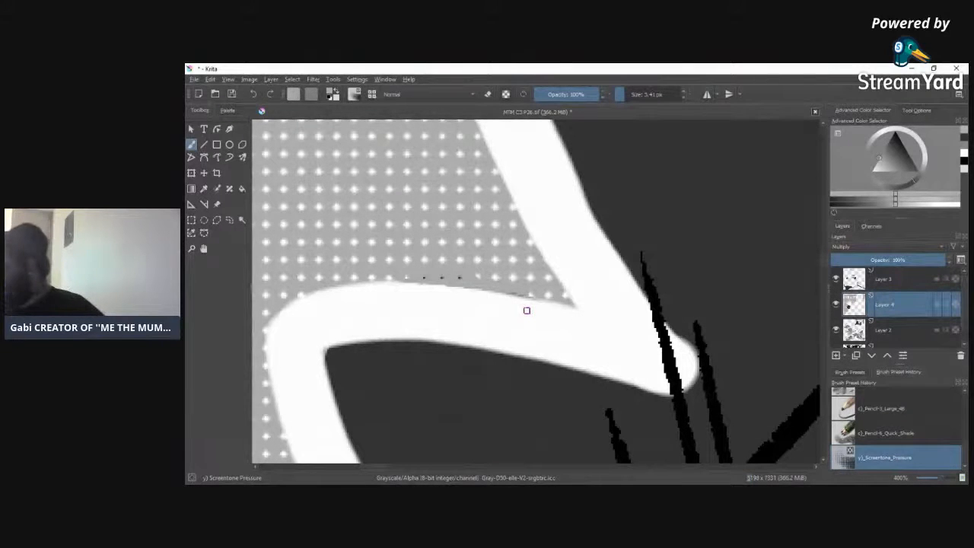
Step: Examine the whole shaded comic page at several magnifications, checking the grey tones, dark shadows and white outlines around the figures
scroll(935, 481, down, 4)
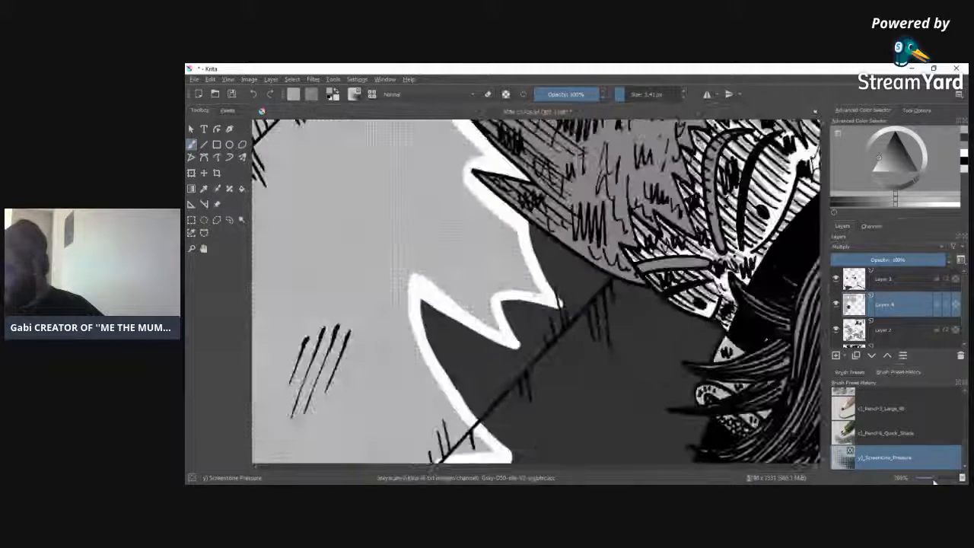
scroll(935, 481, down, 5)
scroll(930, 482, down, 2)
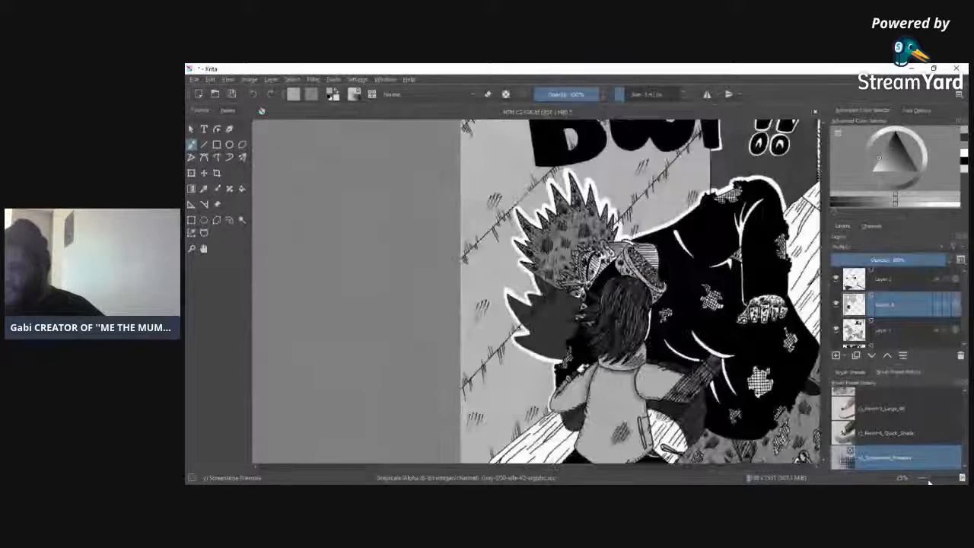
scroll(927, 483, down, 2)
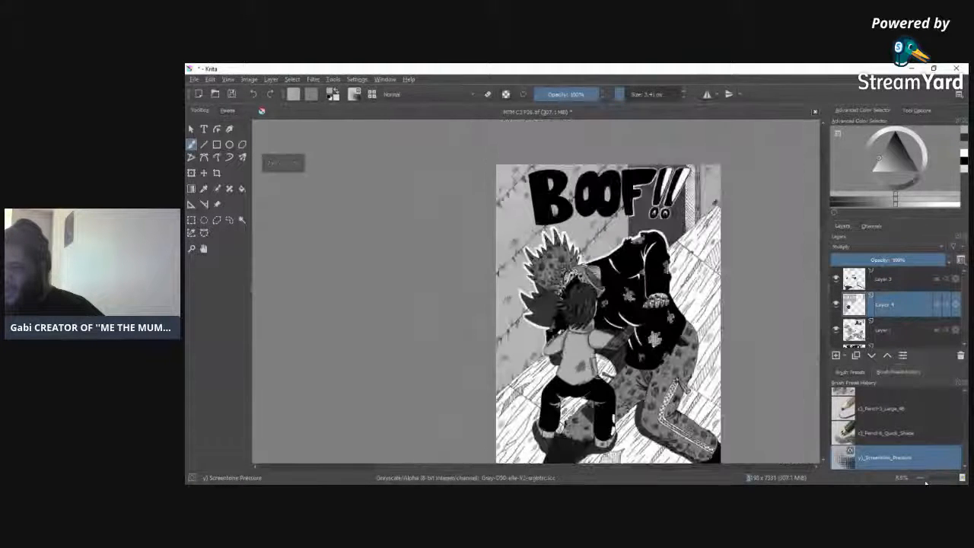
scroll(932, 476, down, 1)
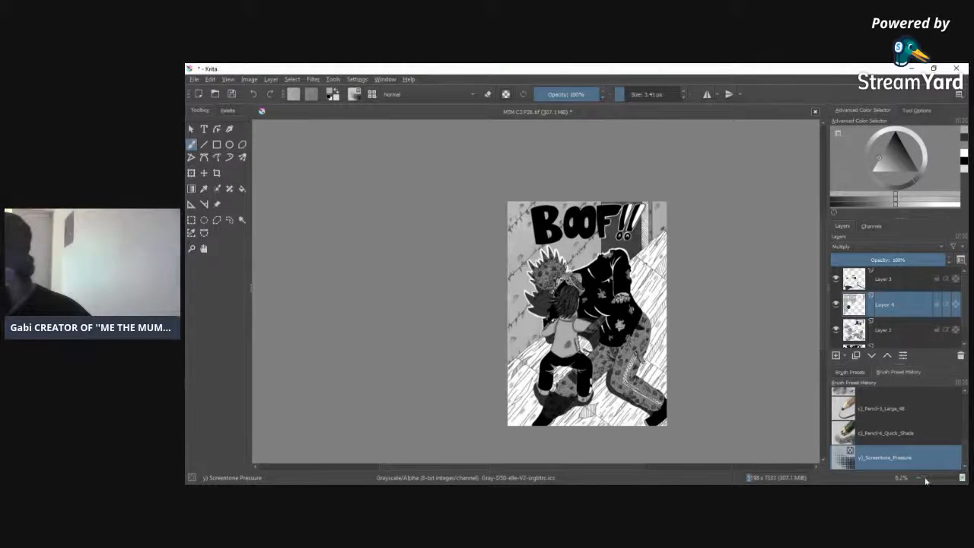
scroll(927, 479, up, 2)
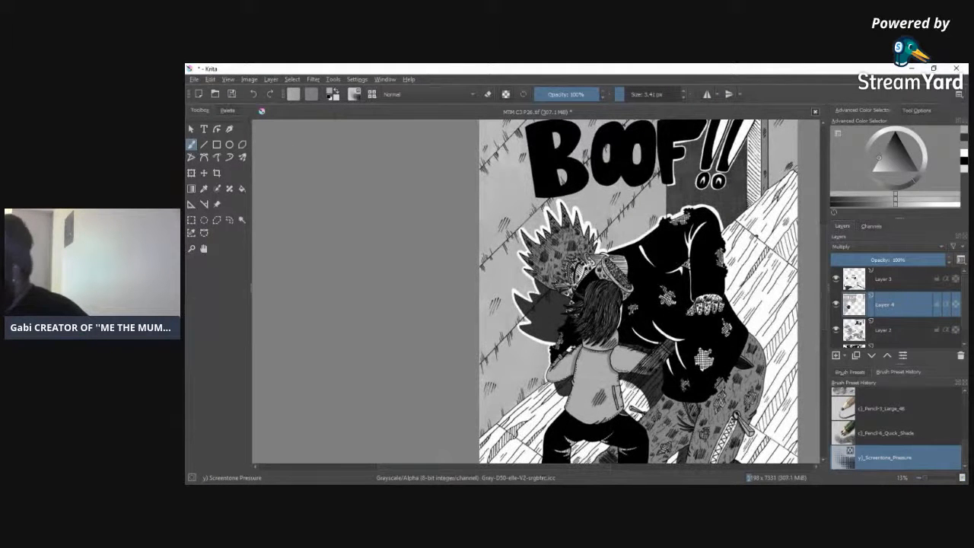
drag(432, 468, 478, 468)
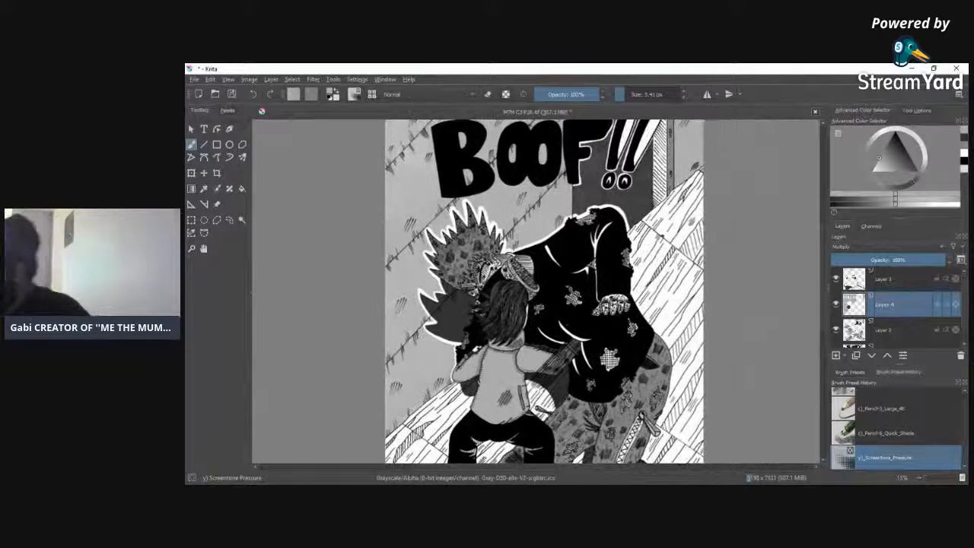
mouse_move(823, 279)
mouse_down()
mouse_move(821, 326)
mouse_move(826, 267)
mouse_up()
drag(827, 254, 828, 284)
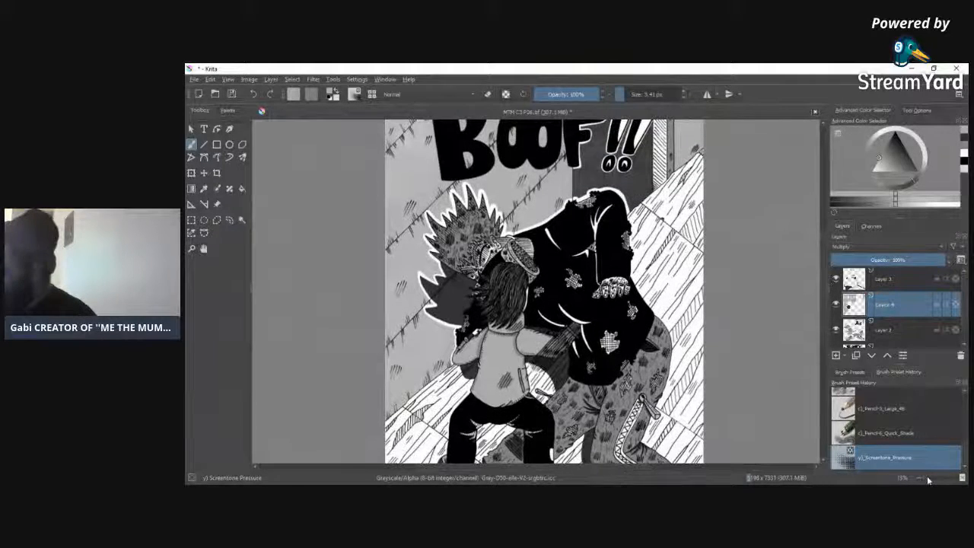
scroll(926, 482, down, 3)
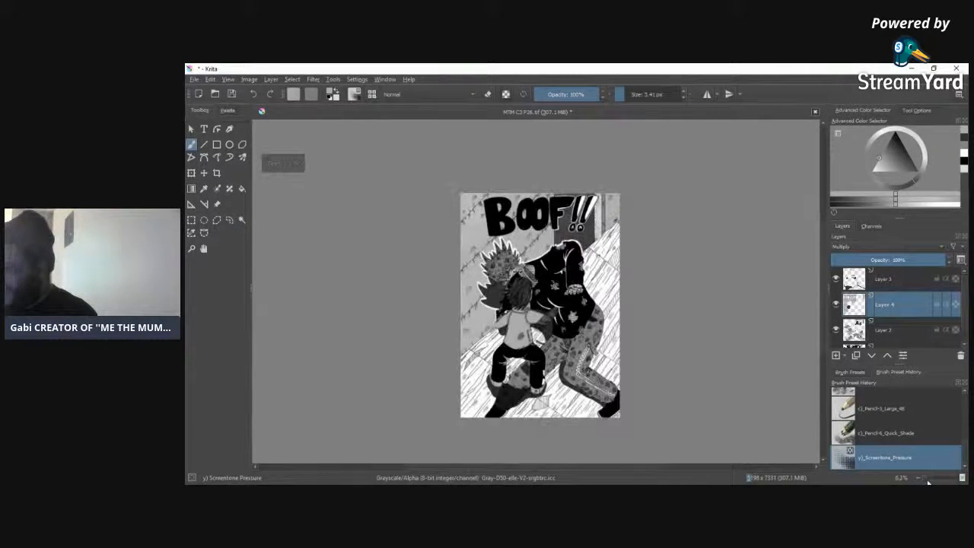
scroll(928, 480, up, 3)
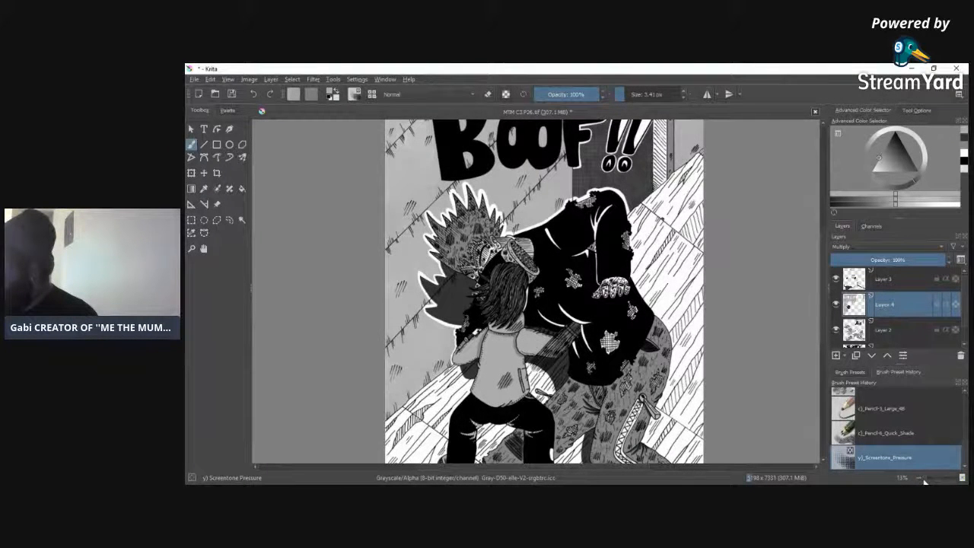
scroll(926, 481, down, 2)
scroll(925, 481, up, 1)
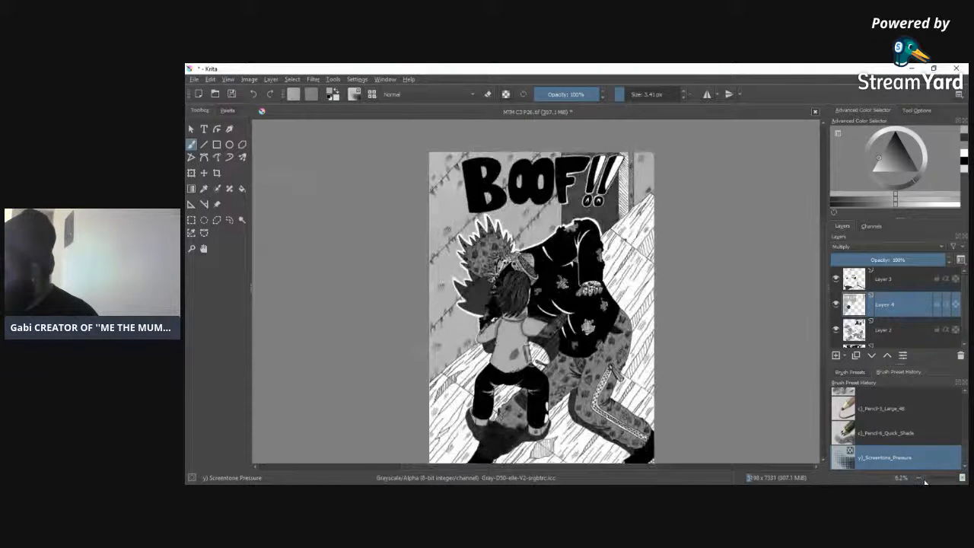
scroll(541, 297, down, 1)
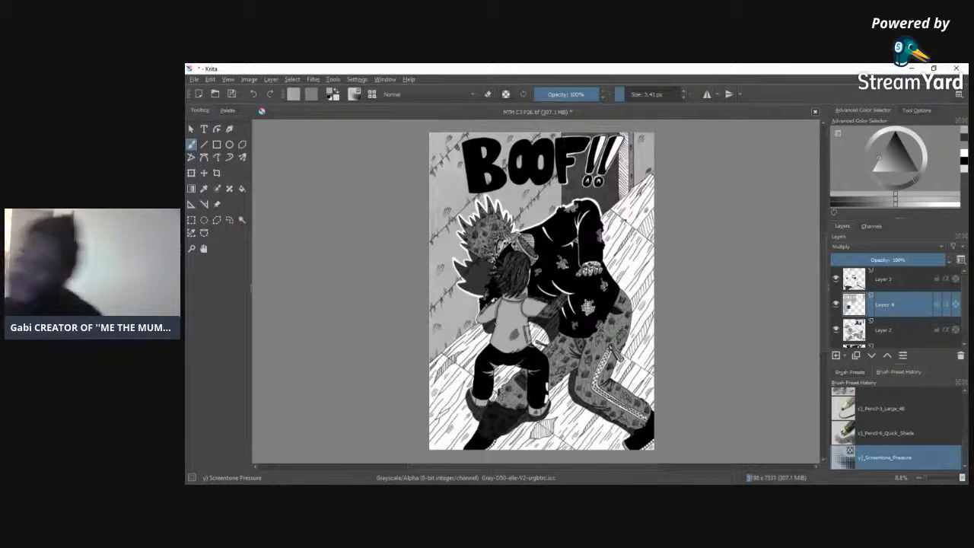
Step: Save the shaded comic page with the offered TIFF export options, and close the document
click(195, 80)
click(207, 124)
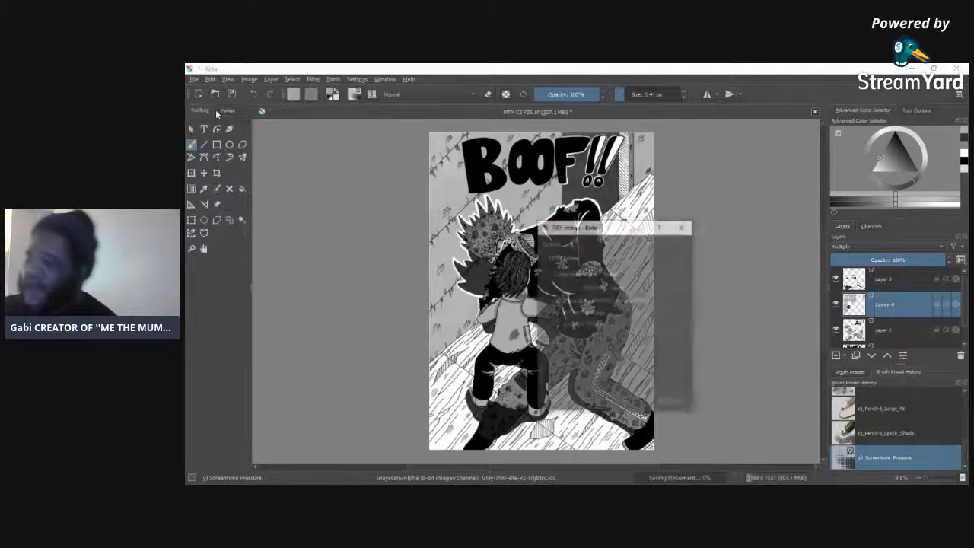
click(627, 402)
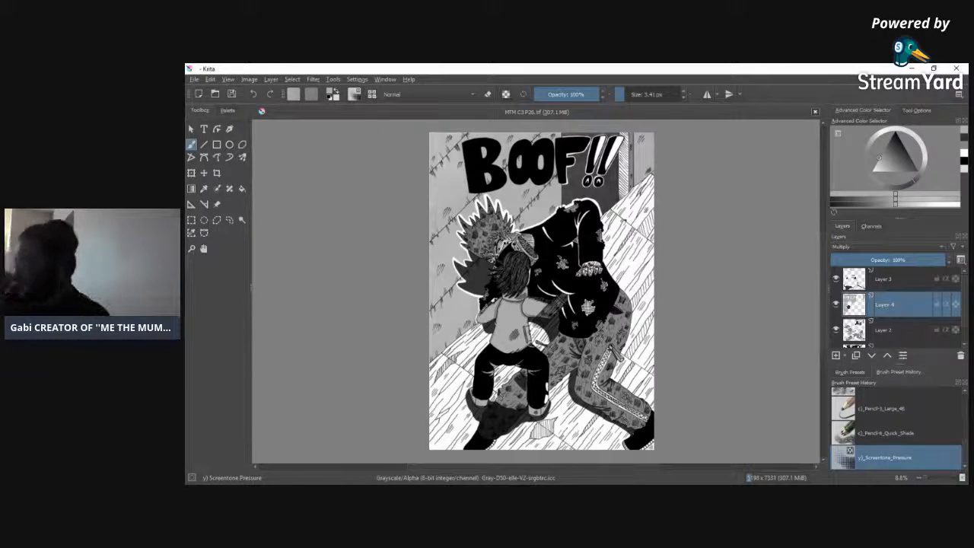
click(812, 112)
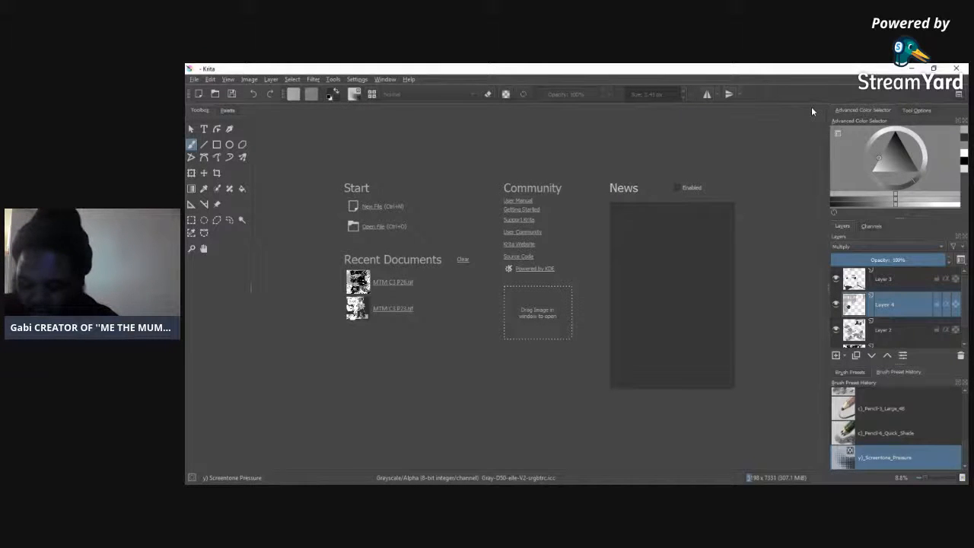
click(934, 68)
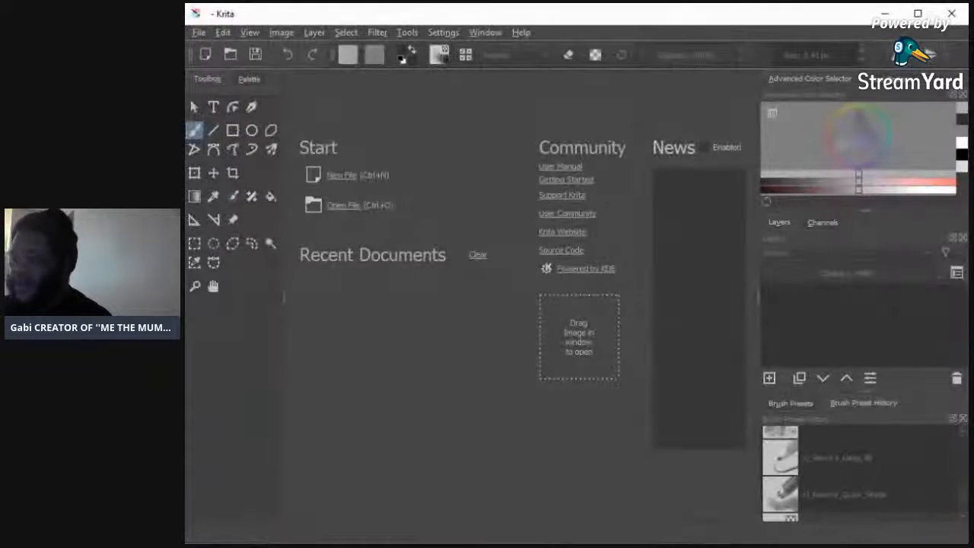